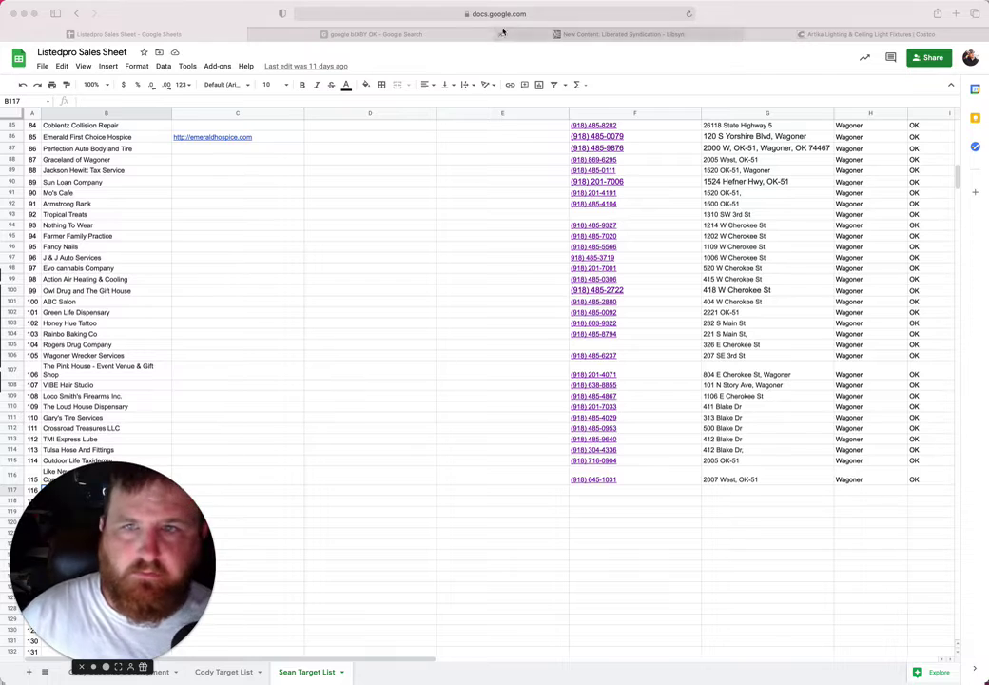
click(590, 33)
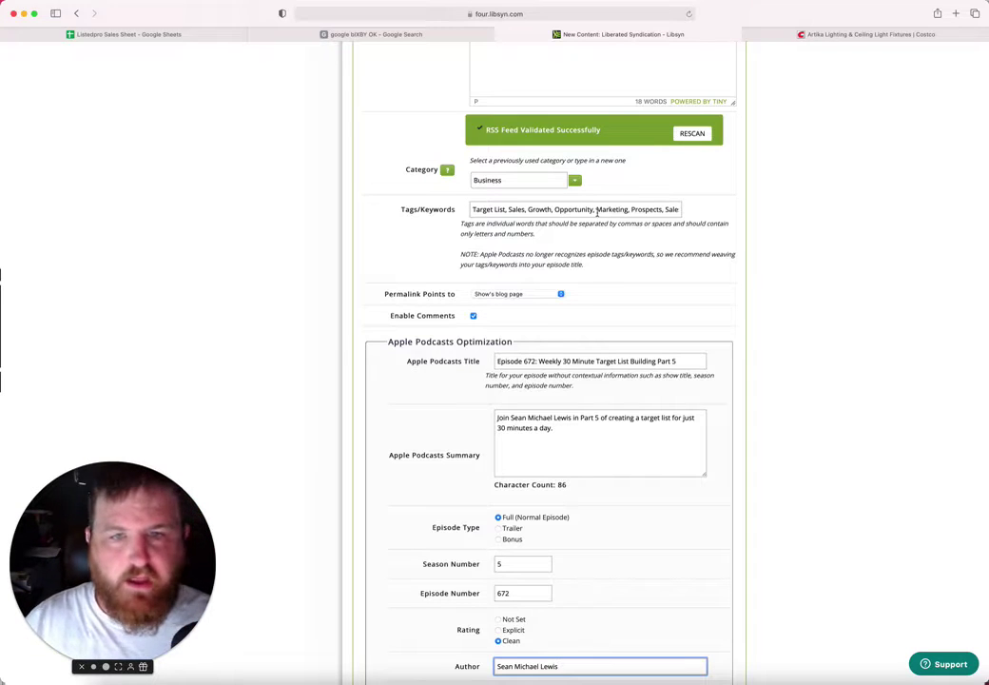
scroll(596, 213, up, 8)
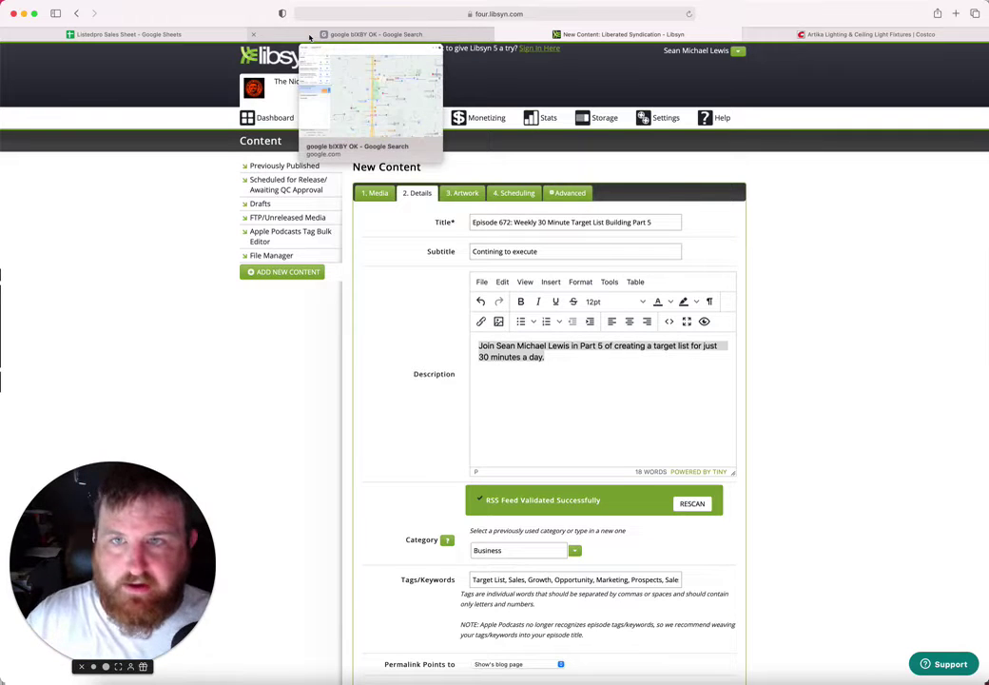
Step: Bring up the Listedpro Sales Sheet at its last entries, ending at number 115 in row 116
click(309, 37)
click(129, 35)
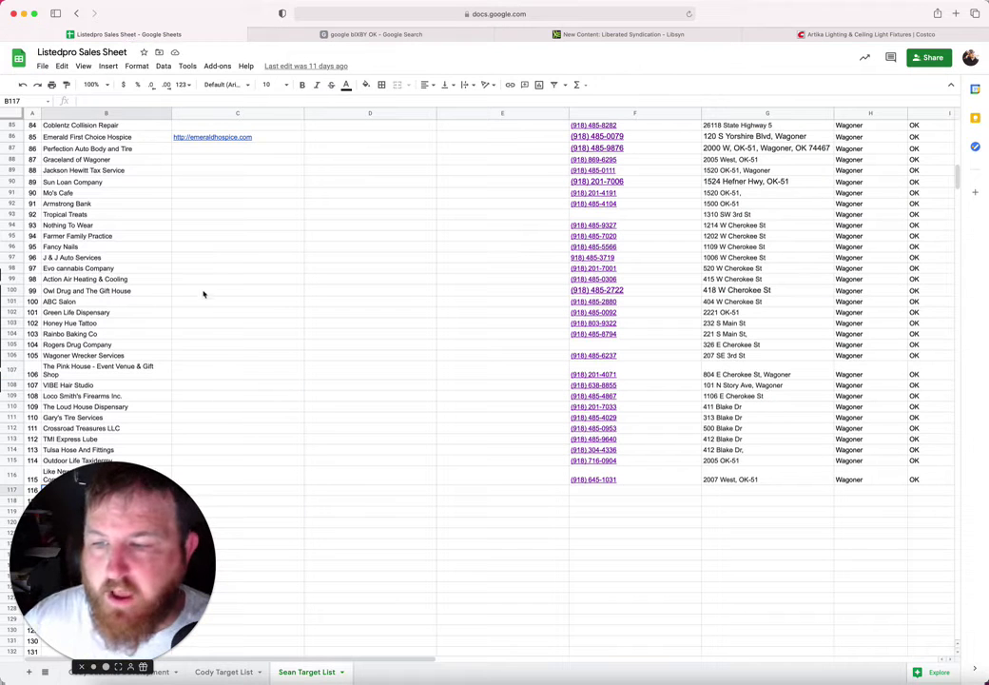
mouse_move(128, 559)
mouse_down()
mouse_move(747, 534)
mouse_move(93, 550)
mouse_move(142, 559)
mouse_up()
scroll(201, 416, down, 12)
scroll(201, 415, up, 5)
scroll(202, 415, right, 1)
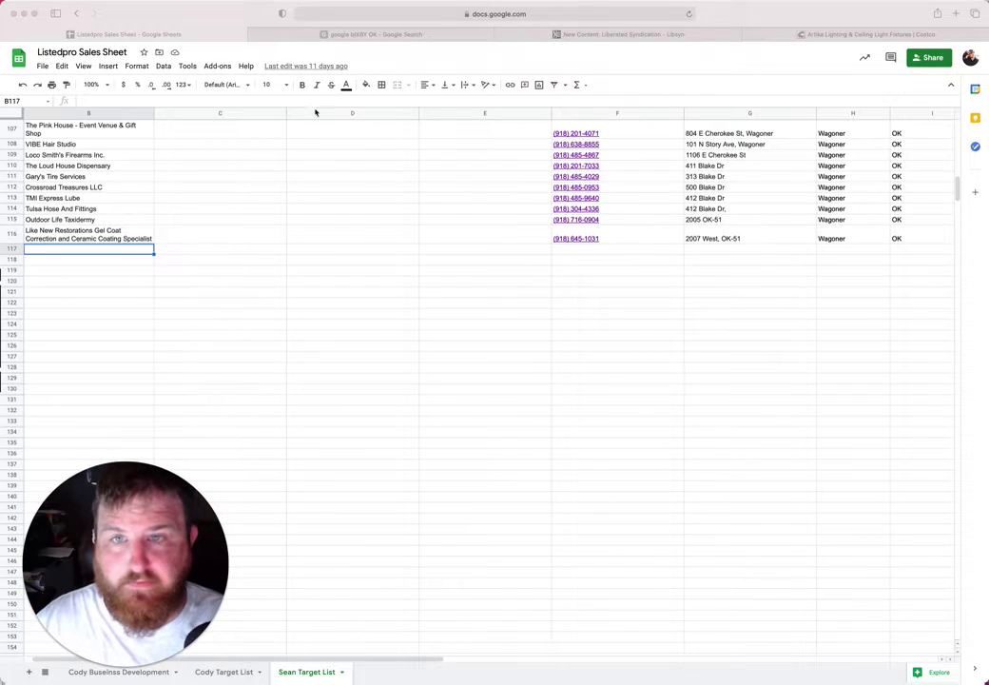
Step: On the Google Maps results, pan the map north toward W 121st St
click(369, 35)
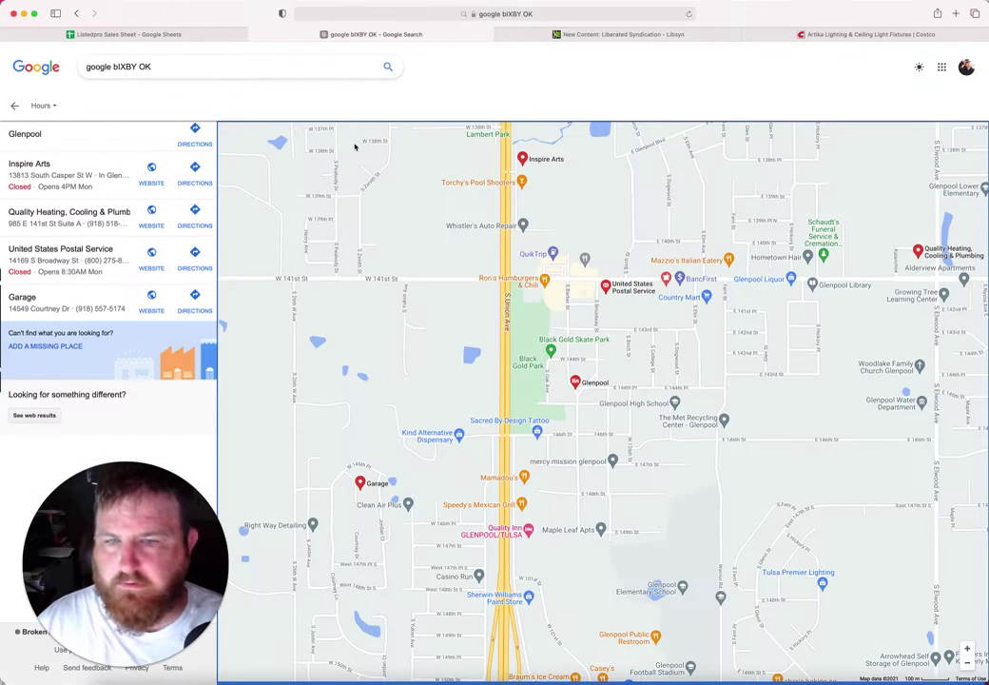
drag(442, 250, 400, 394)
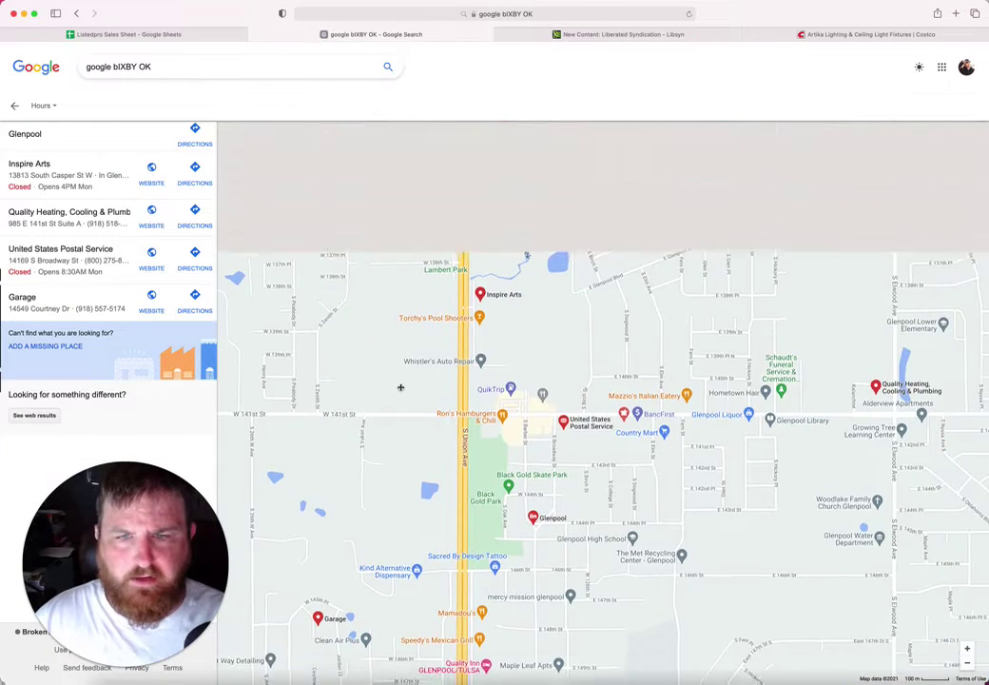
drag(459, 316, 439, 440)
drag(536, 309, 530, 554)
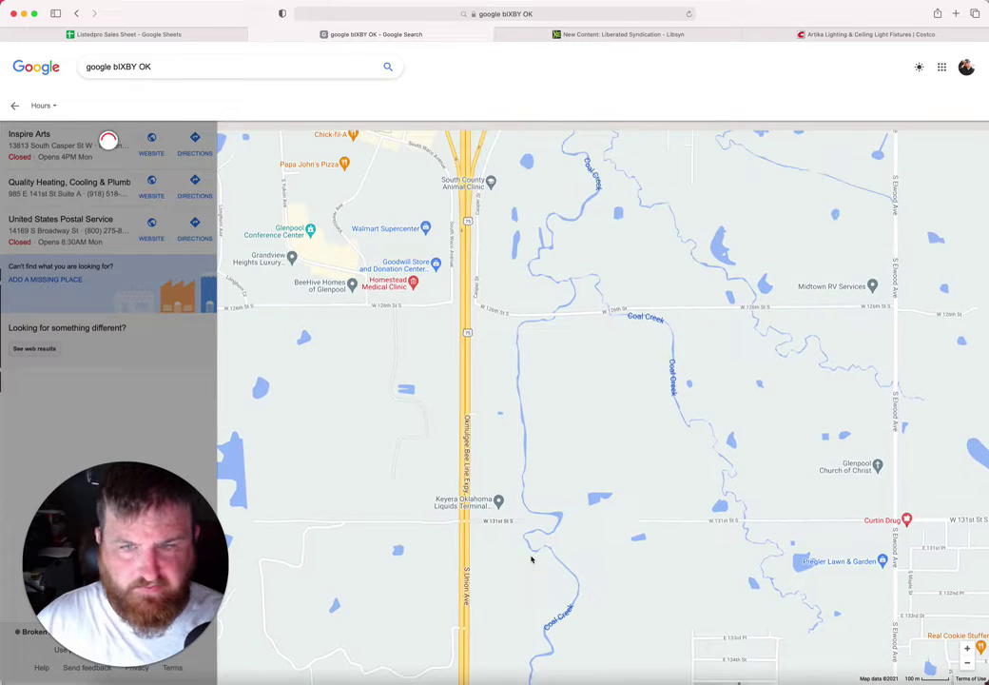
drag(551, 400, 551, 558)
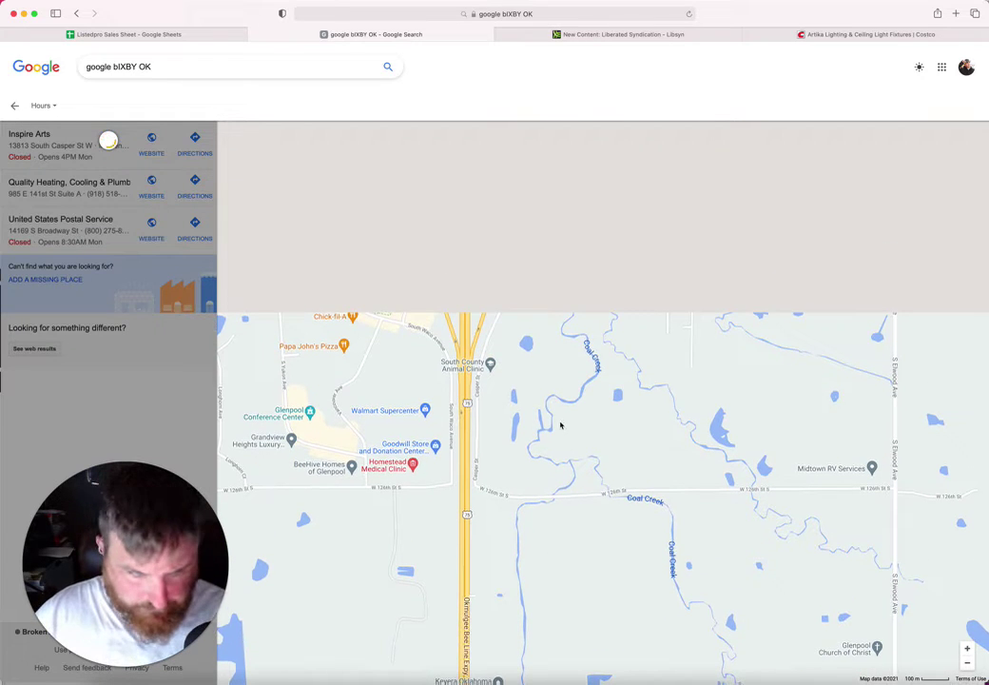
drag(549, 389, 574, 508)
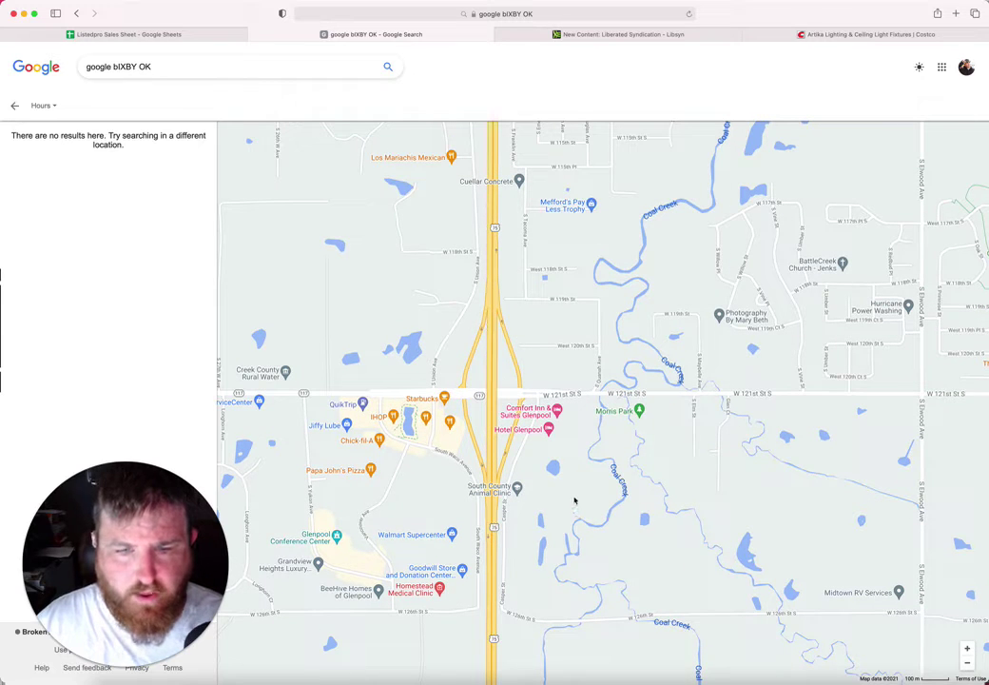
Step: Open the Cycle World Powersports listing and copy its address, 3402 W 114th St S, Jenks, OK 74037
scroll(560, 490, up, 5)
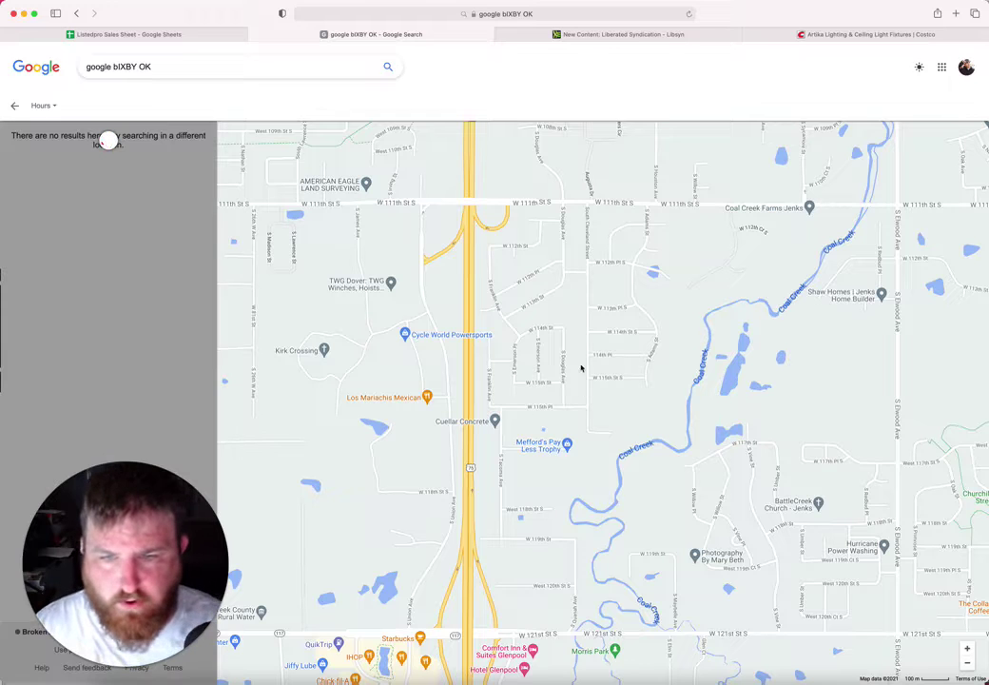
scroll(581, 367, up, 3)
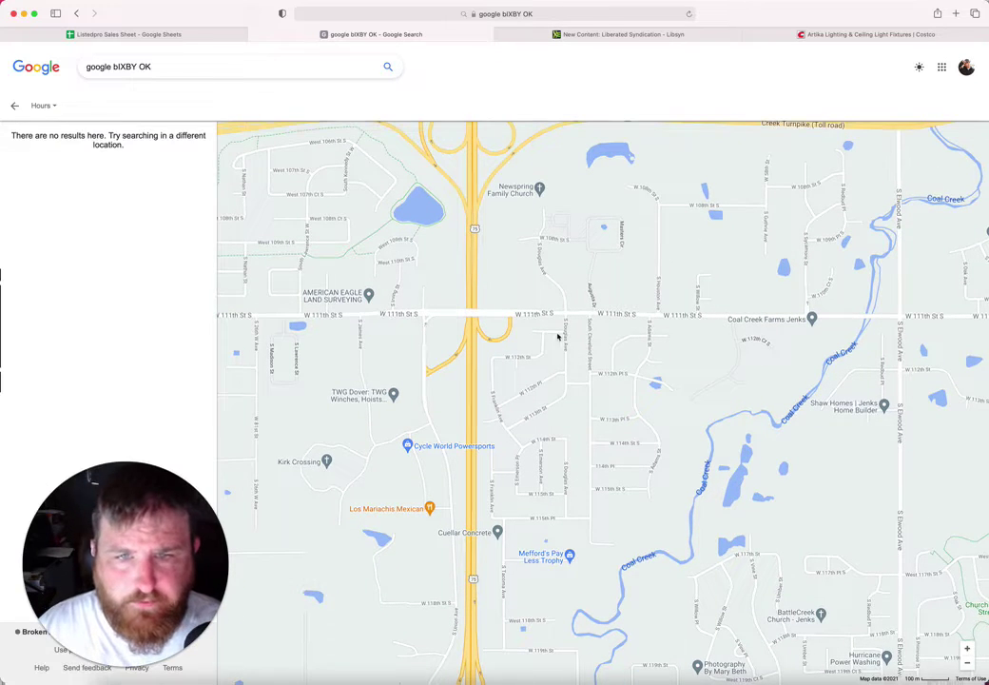
drag(556, 311, 613, 305)
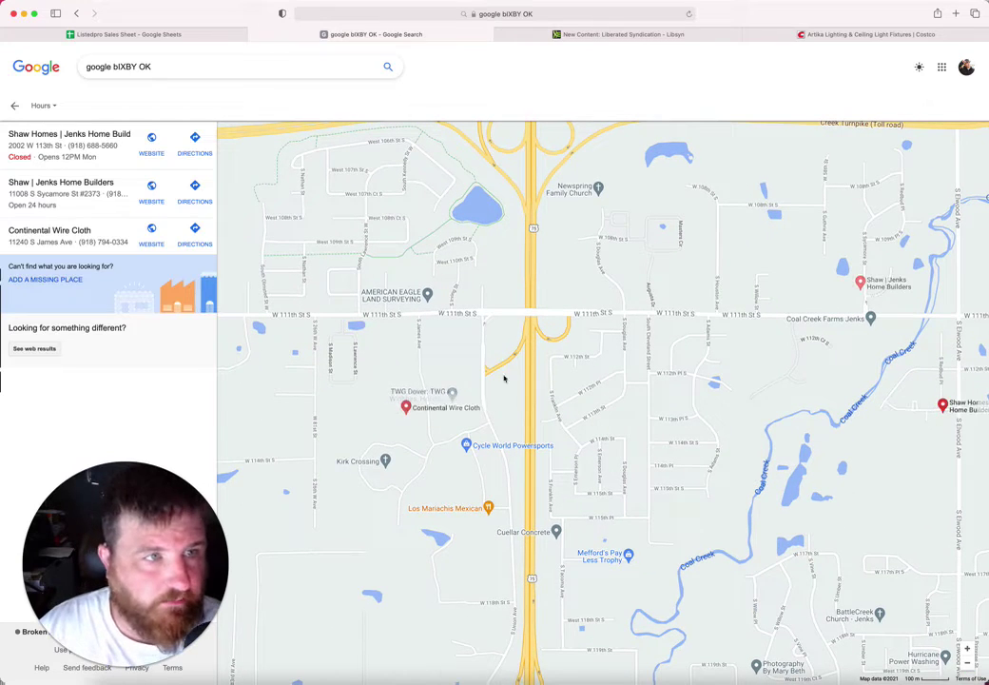
scroll(485, 370, down, 3)
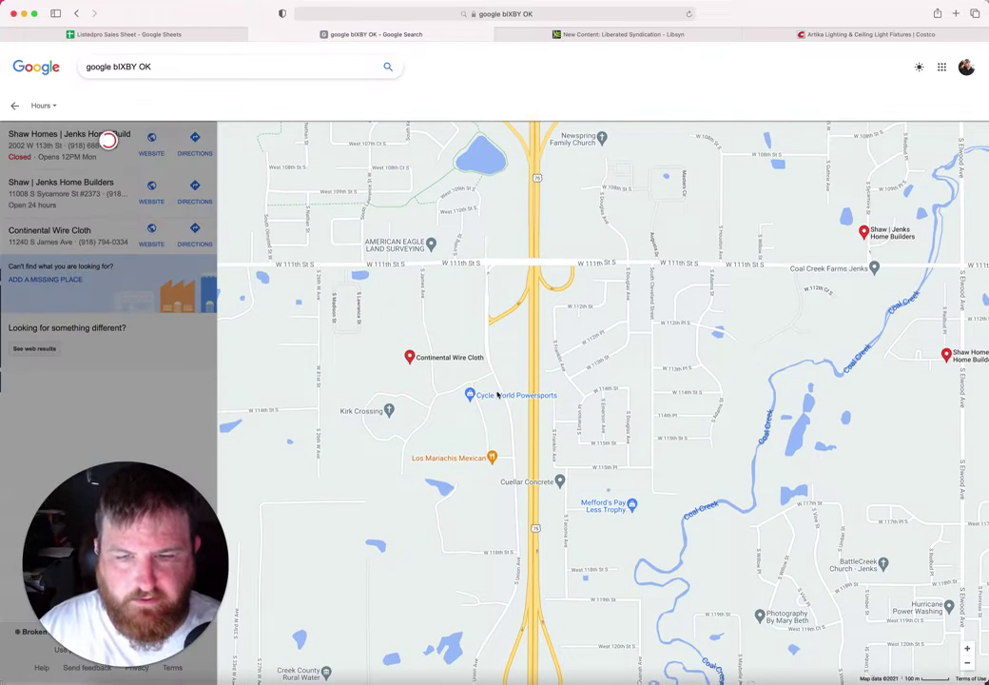
click(497, 395)
scroll(494, 399, up, 2)
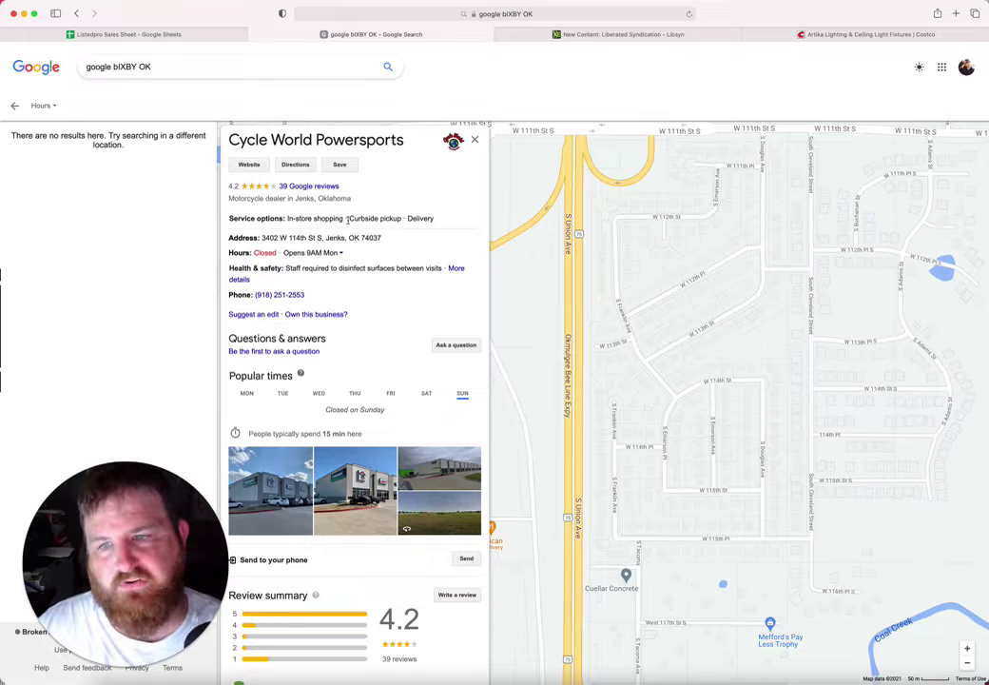
drag(382, 238, 262, 238)
key(super+c)
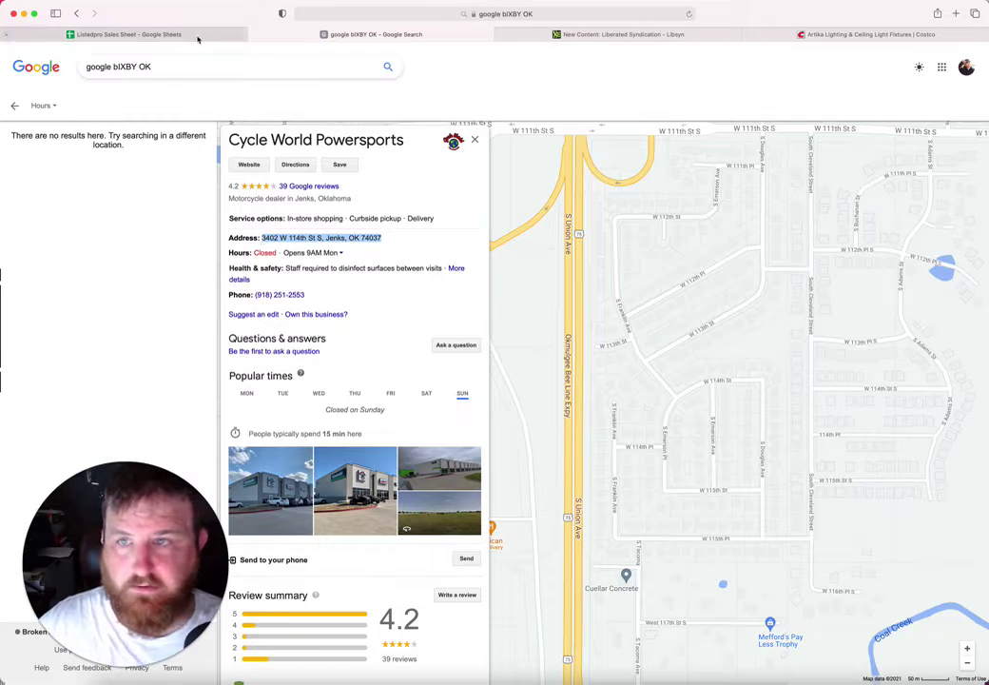
Step: Enter 'Cycle World Powersports' as the business name in B117
click(162, 34)
text(Cycle World)
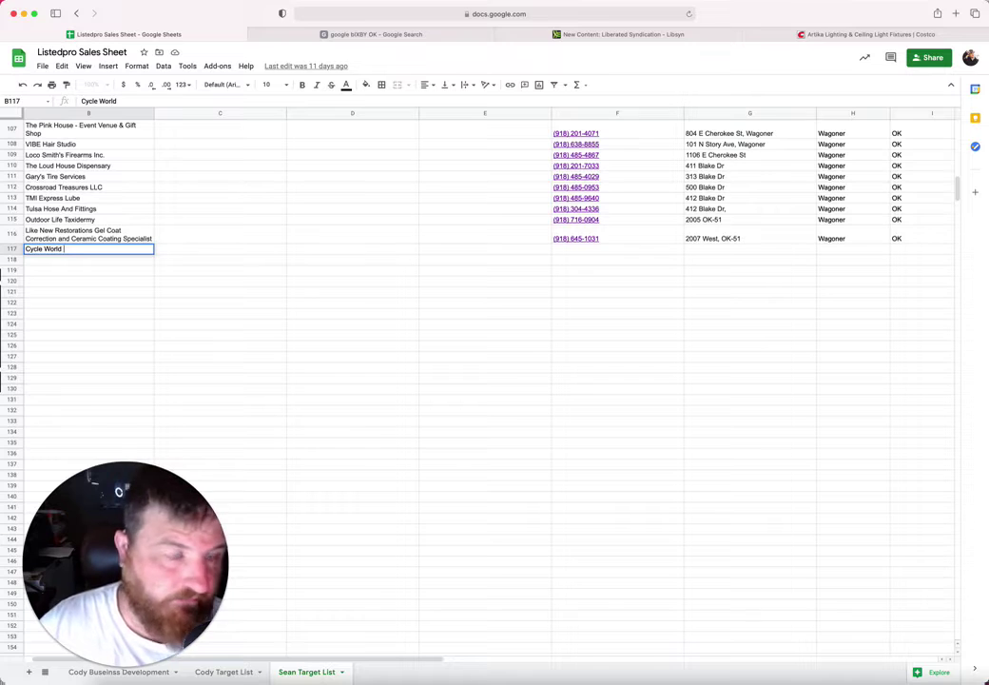
text(Powers)
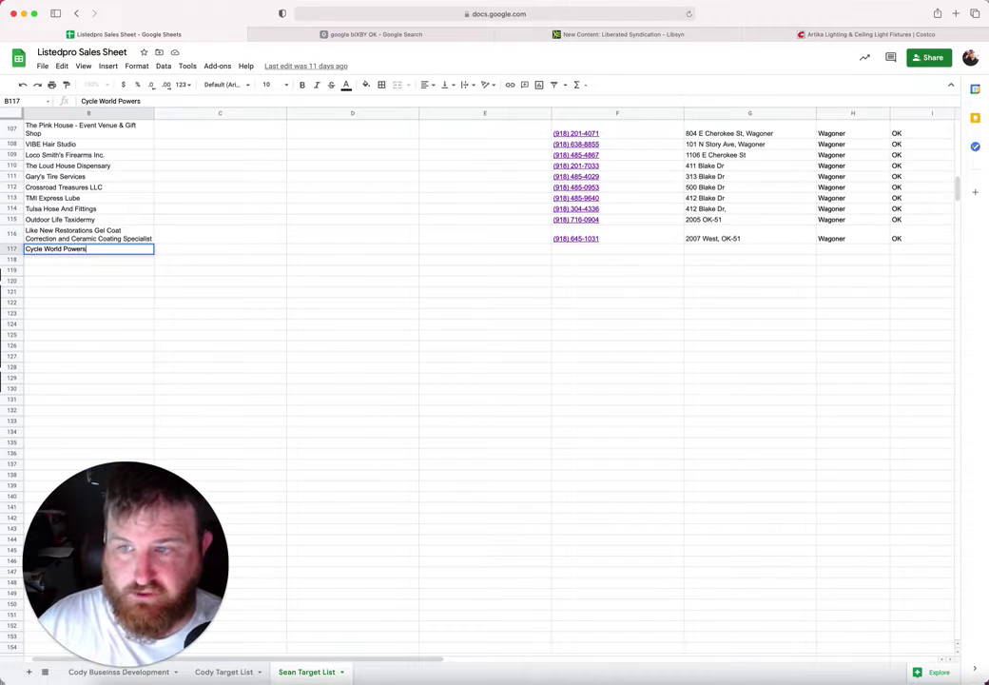
text(ports)
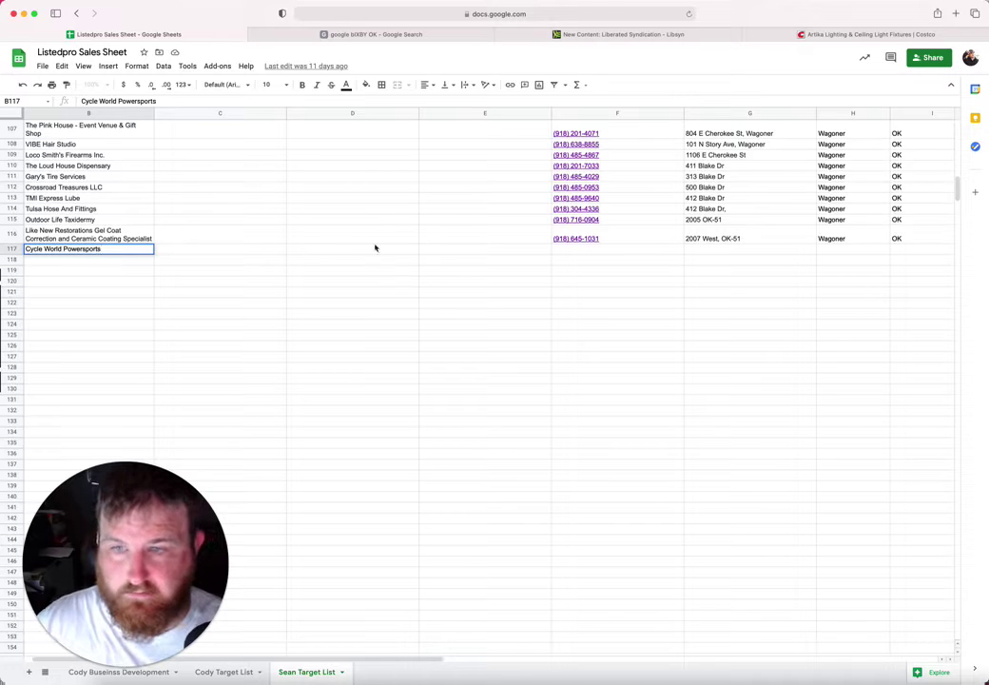
Step: Paste the address into G117 and fill in city Jenks, state OK and ZIP 74037
click(704, 251)
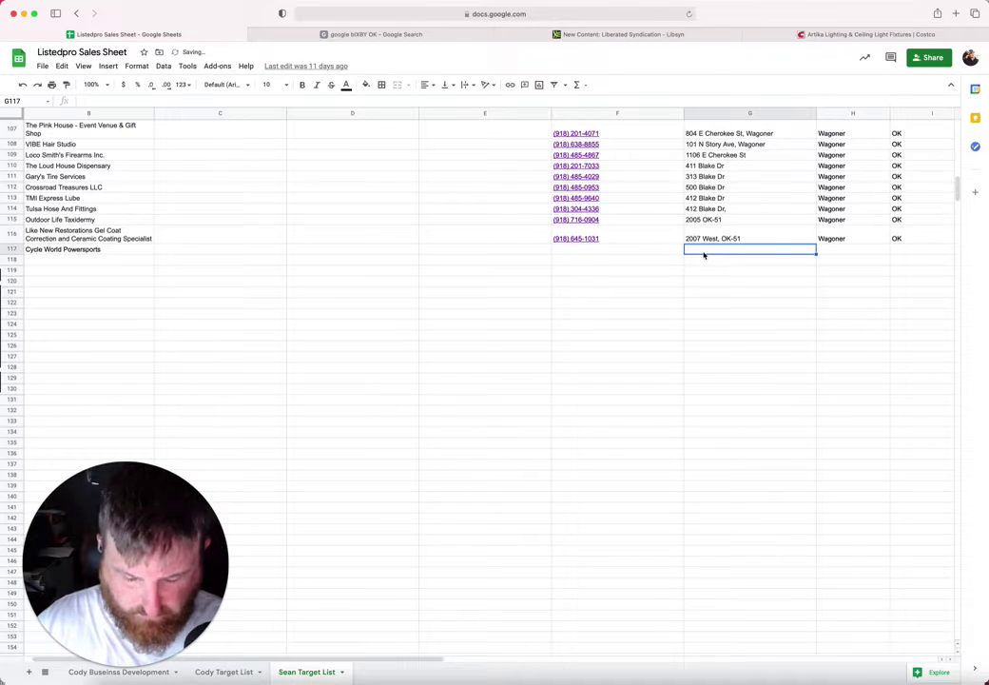
key(super+v)
click(863, 251)
text(Jenks)
key(Tab)
text(OK)
key(Tab)
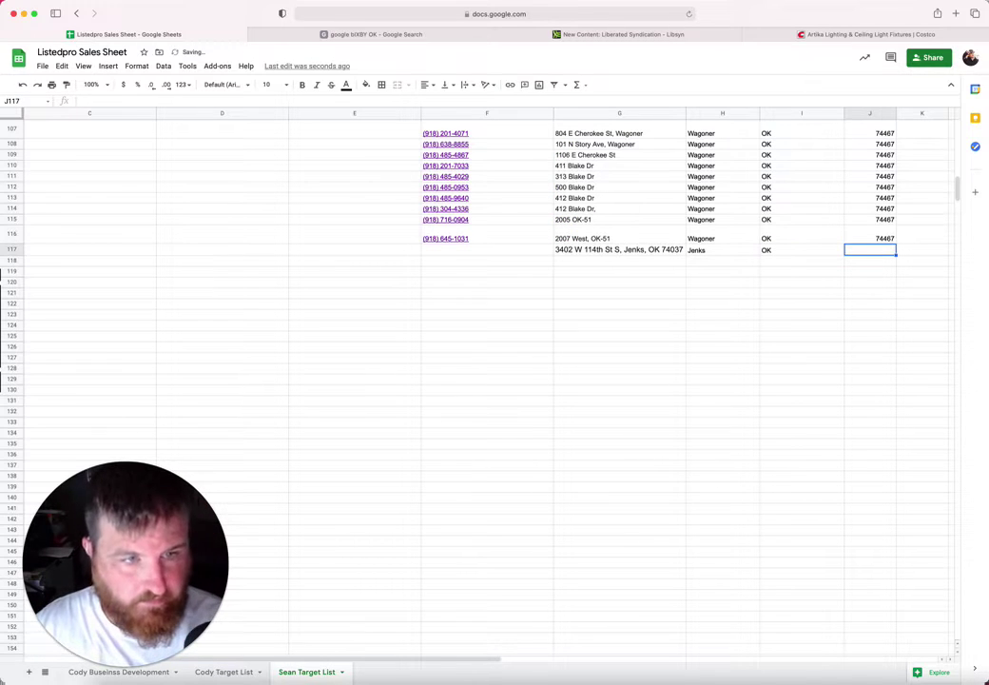
text(74037)
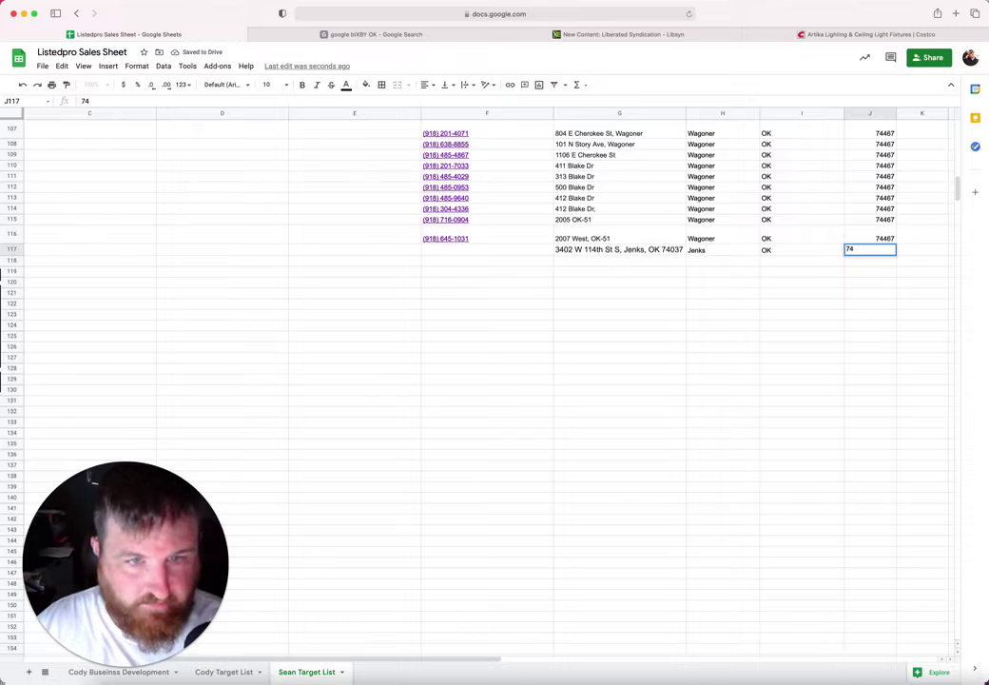
click(622, 250)
drag(623, 250, 727, 252)
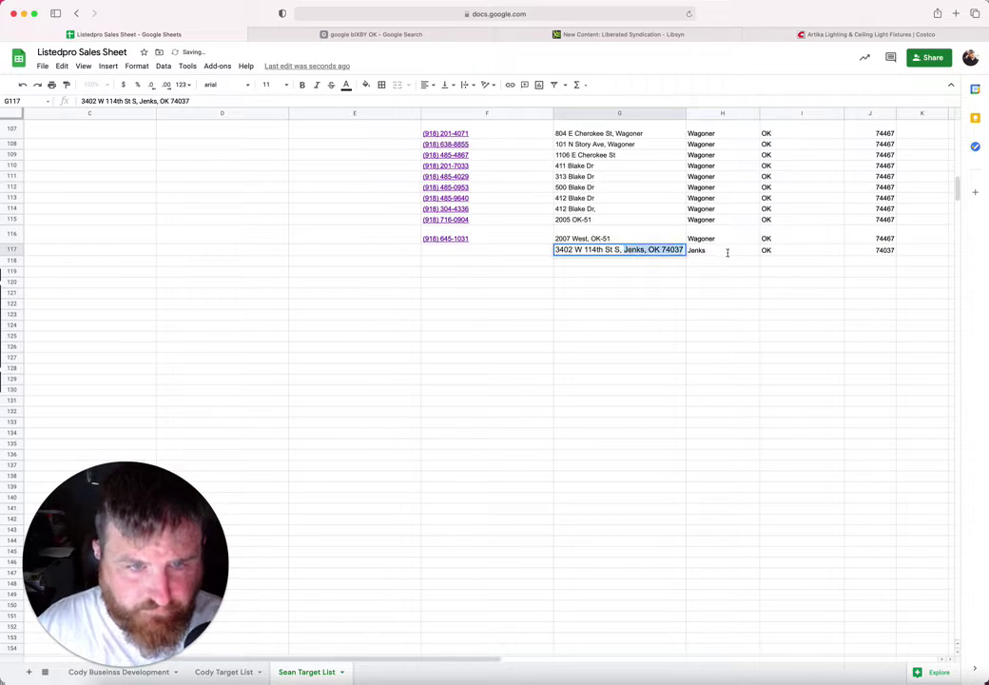
key(BackSpace)
click(519, 248)
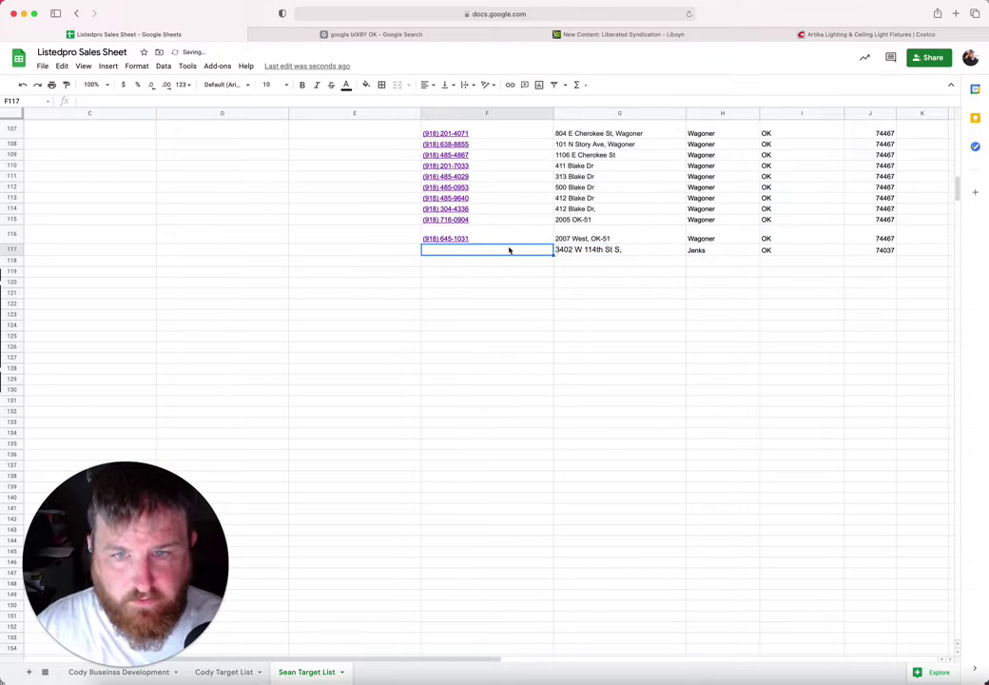
click(323, 34)
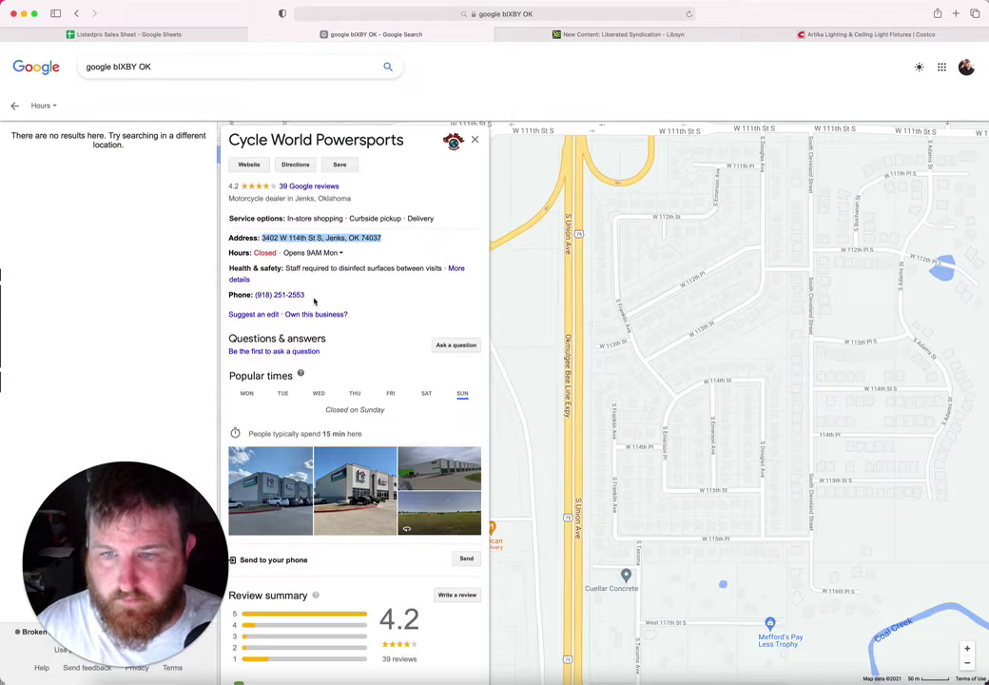
drag(305, 294, 253, 296)
key(ctrl+c)
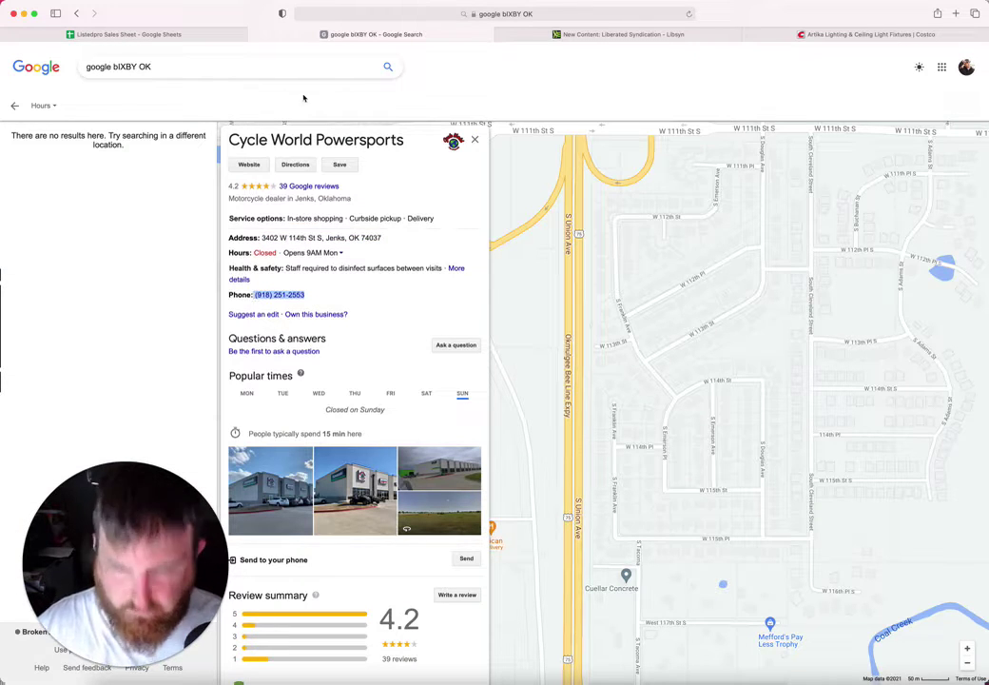
click(181, 35)
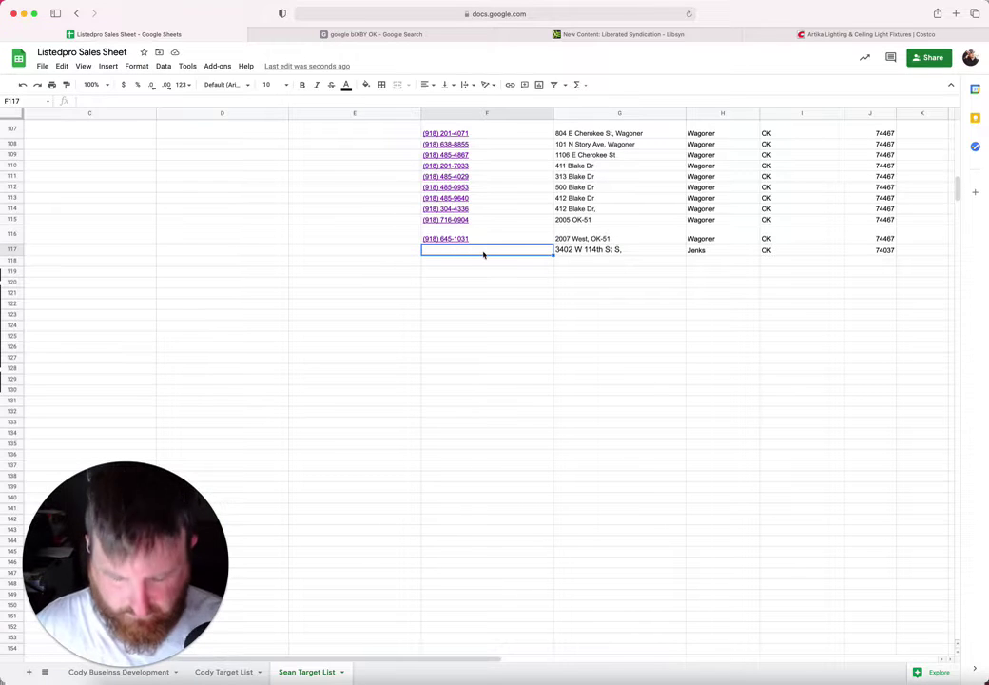
key(ctrl+v)
key(Return)
scroll(421, 250, left, 3)
key(Return)
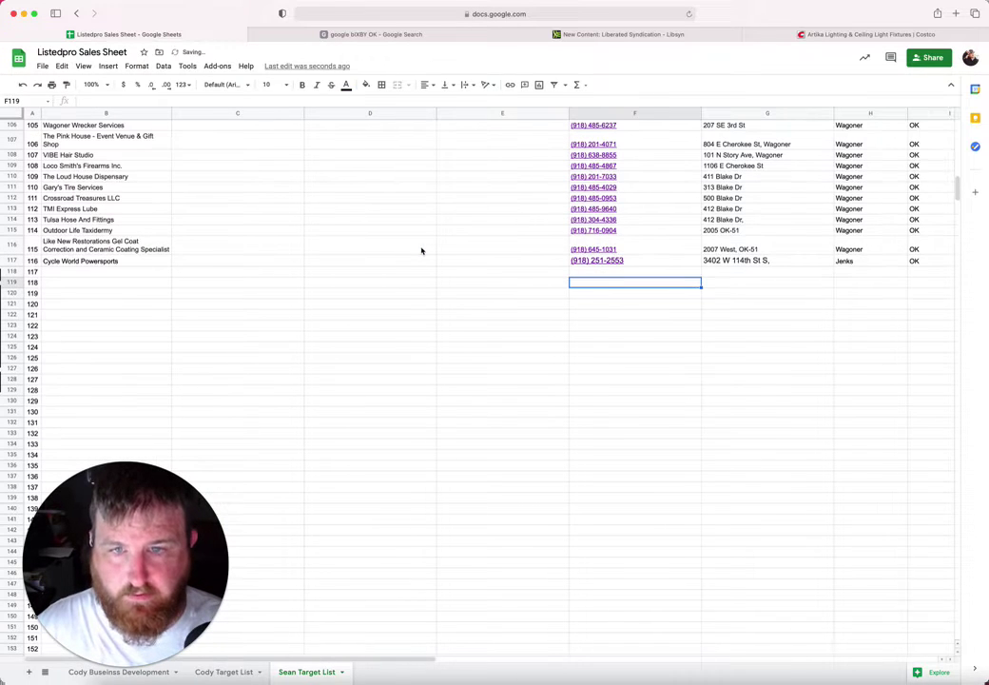
click(338, 35)
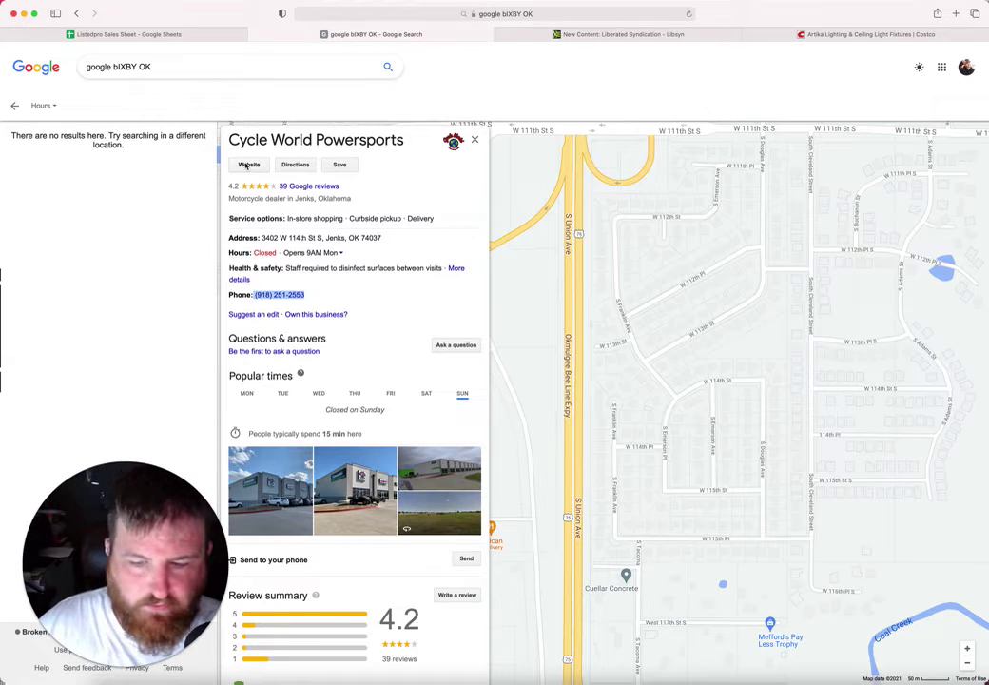
Step: Pan the map south past Cycle World Powersports and open the Cuellar Concrete listing
click(141, 35)
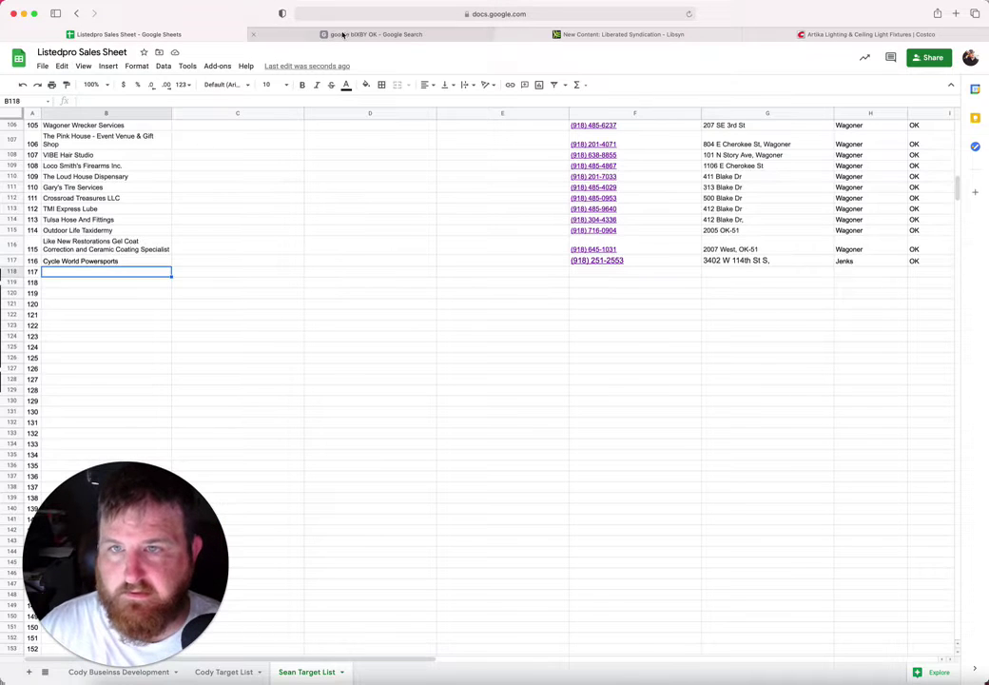
click(372, 34)
drag(639, 316, 735, 267)
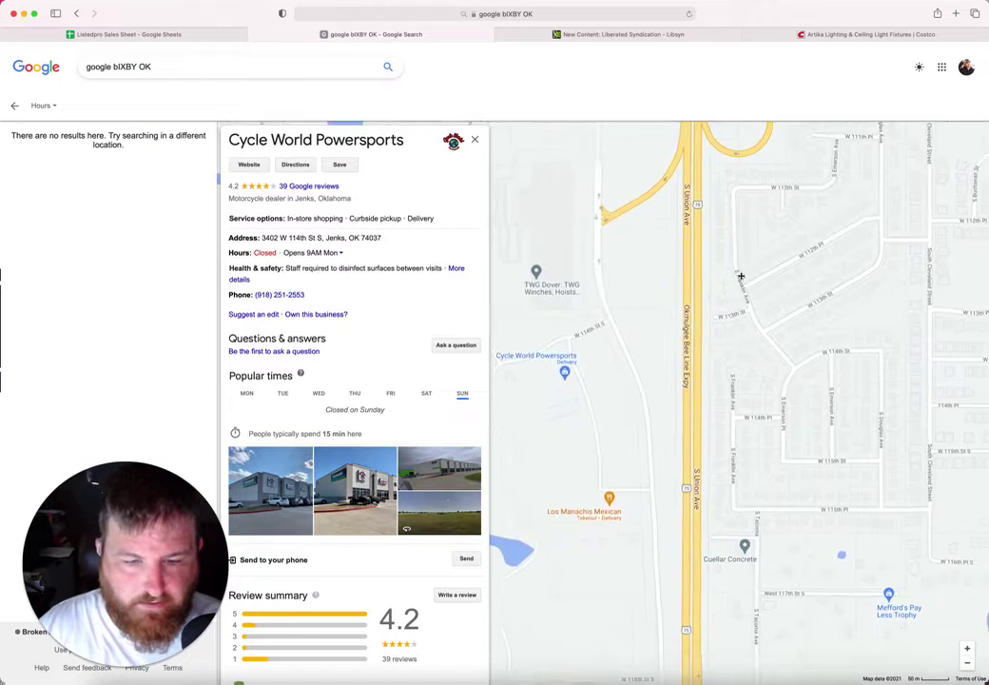
drag(665, 305, 611, 184)
drag(694, 388, 693, 327)
click(695, 327)
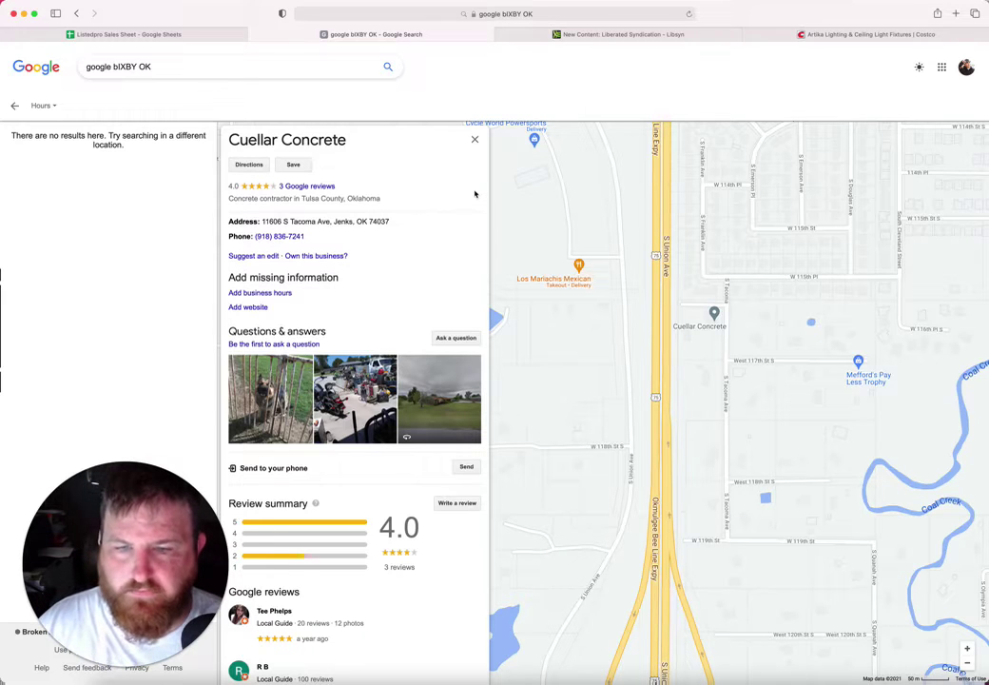
Step: Browse the nearby results and open the All Out Taxidermy listing
scroll(651, 313, down, 5)
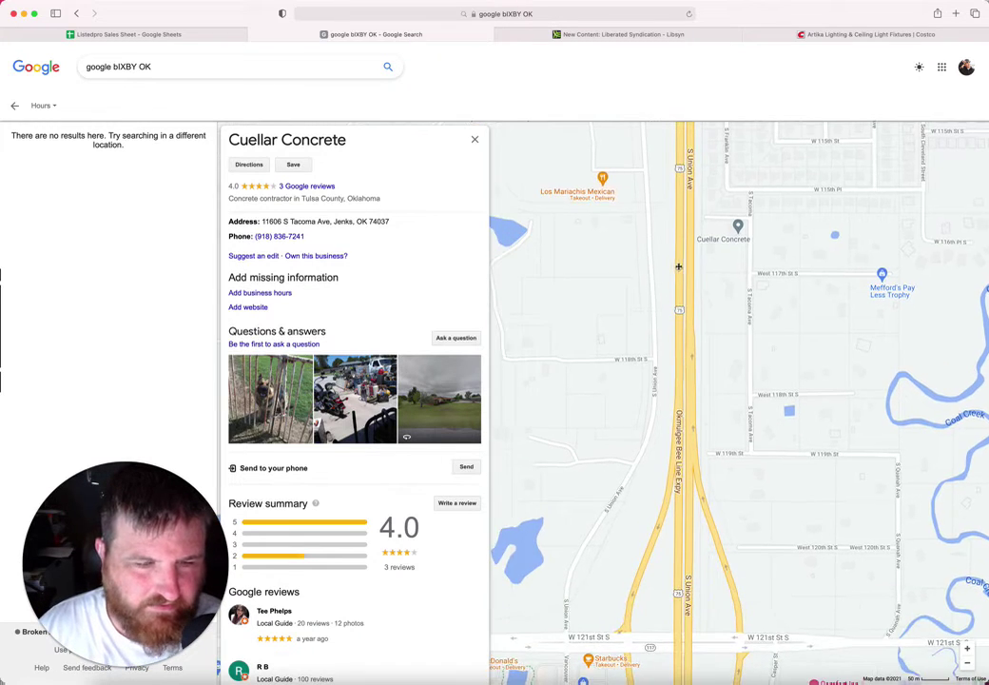
scroll(738, 308, down, 5)
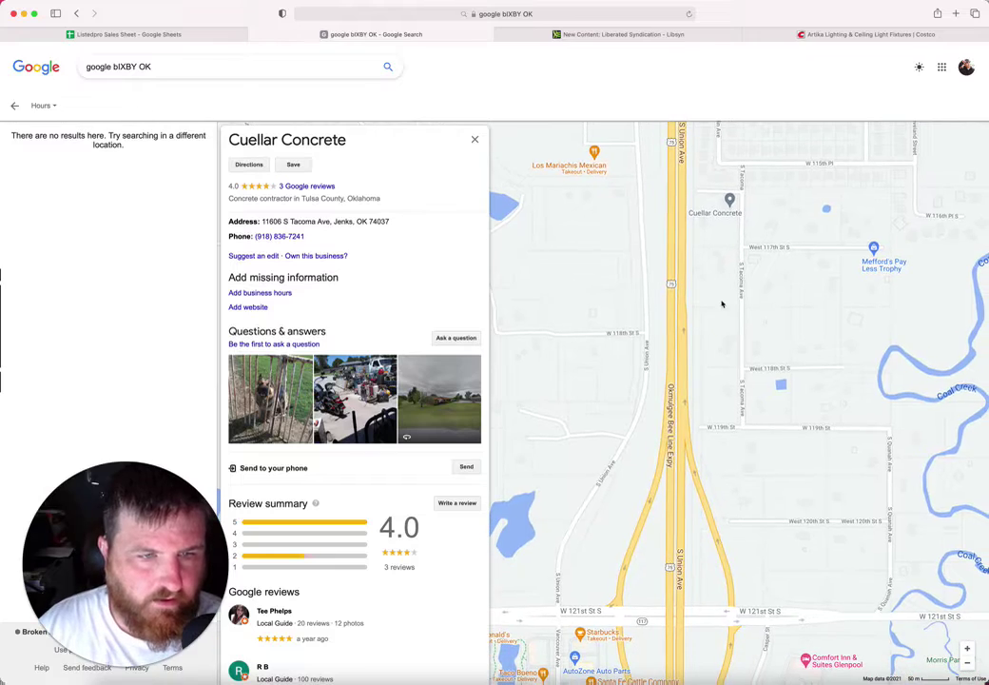
scroll(761, 228, down, 5)
scroll(765, 209, left, 3)
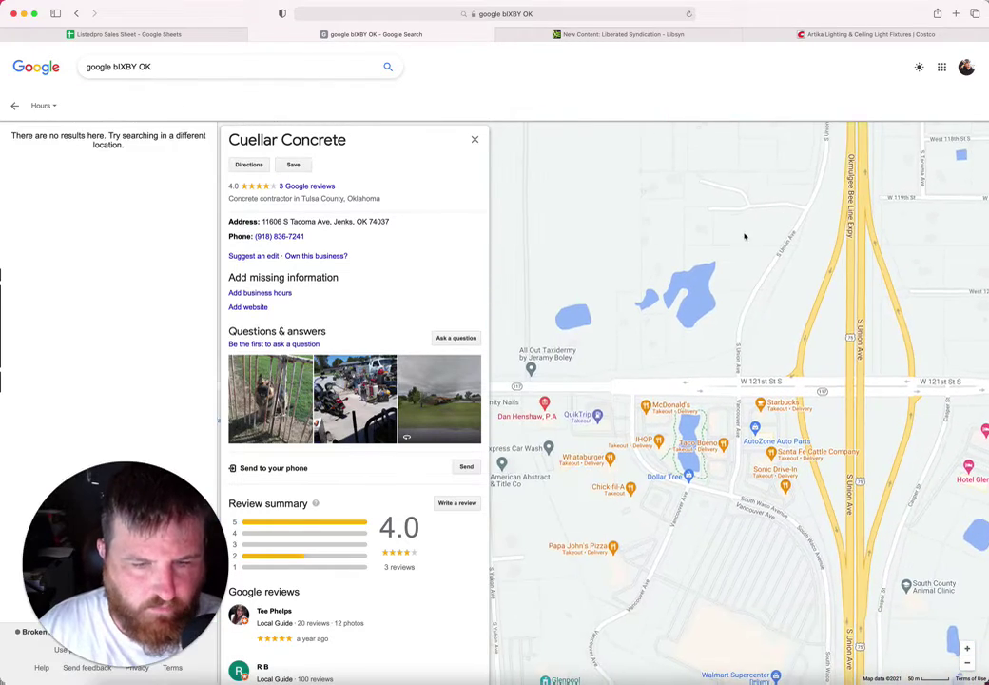
scroll(774, 167, down, 3)
scroll(774, 167, left, 3)
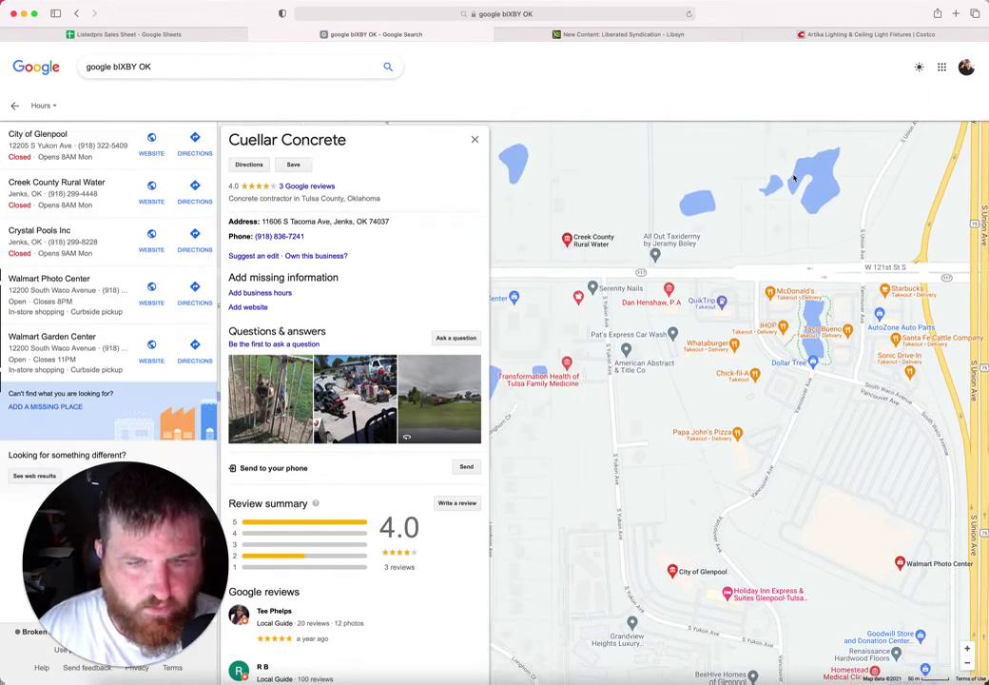
click(687, 246)
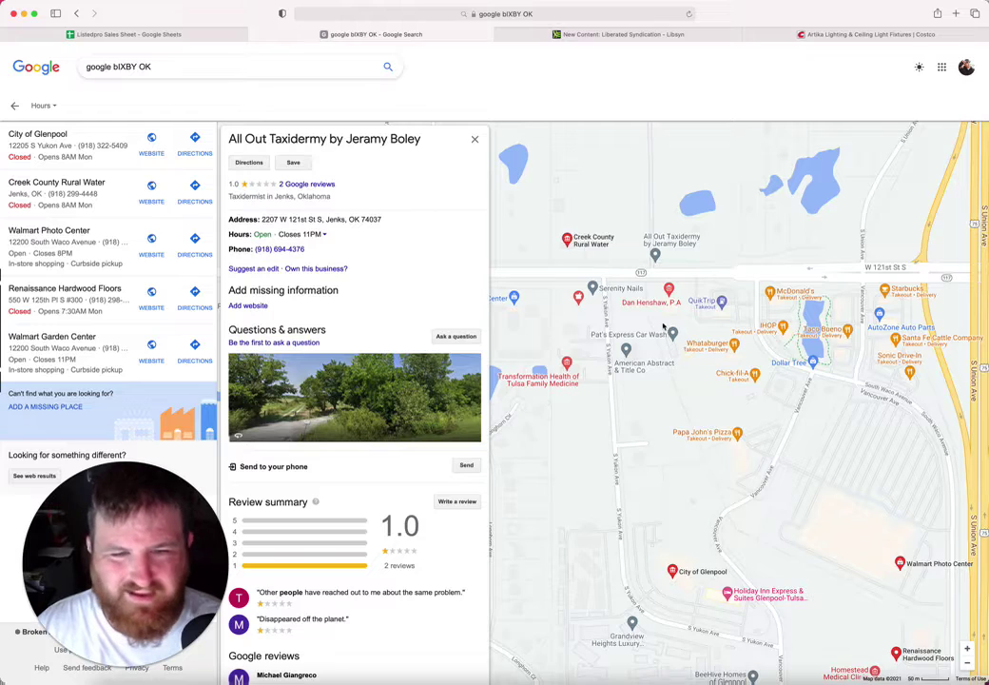
Step: Open the Renaissance Hardwood Floors listing and select its business name
scroll(540, 271, right, 3)
scroll(540, 271, down, 1)
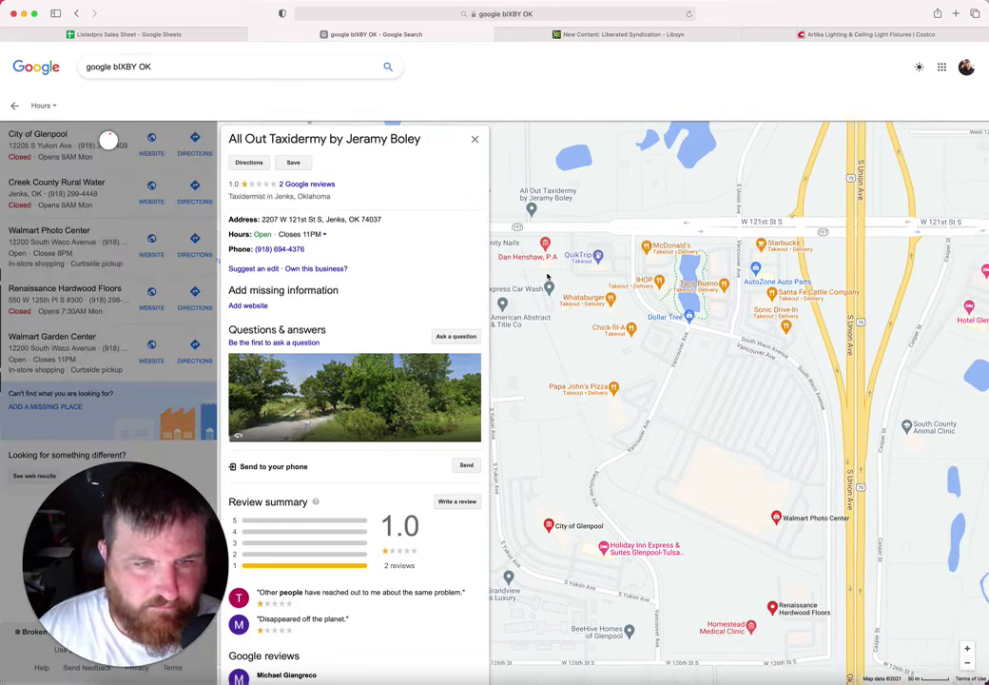
scroll(662, 326, down, 1)
scroll(662, 326, down, 3)
scroll(661, 326, right, 2)
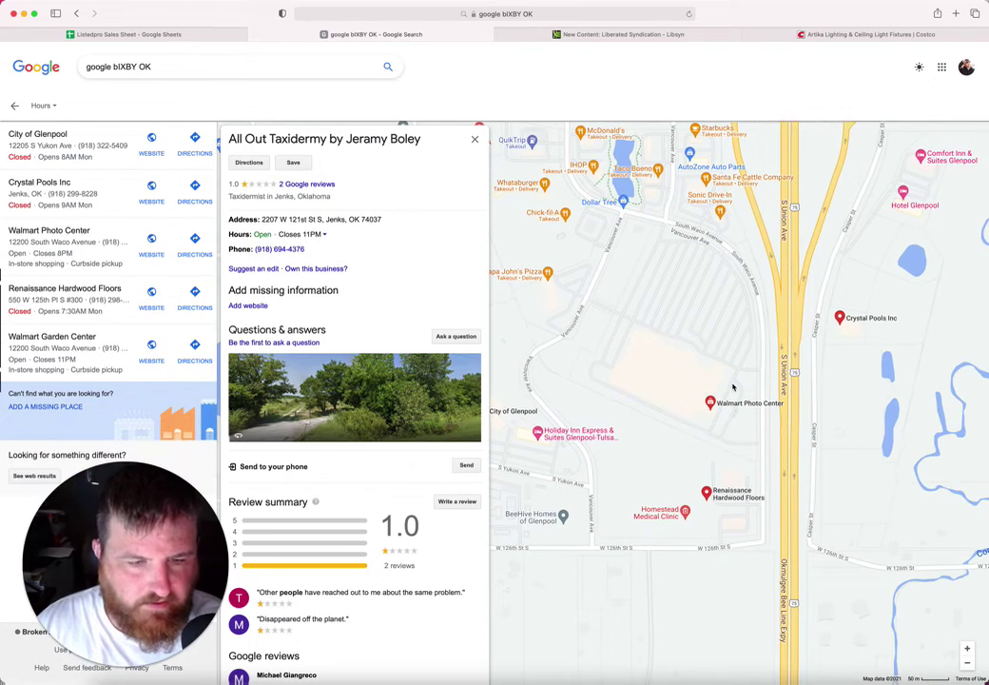
click(751, 494)
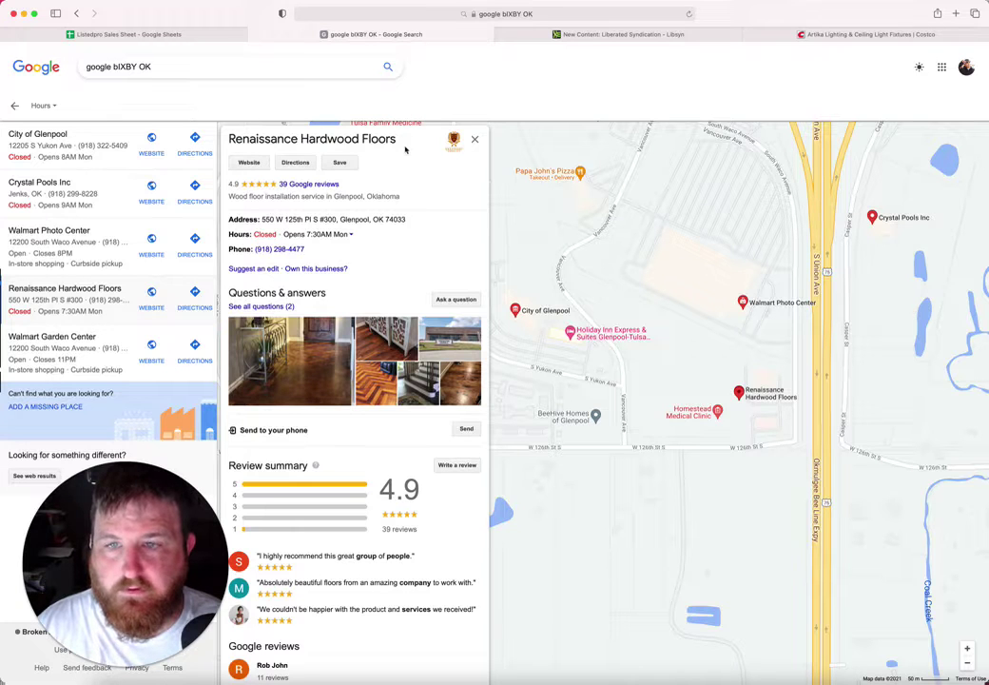
drag(395, 140, 227, 145)
key(super+c)
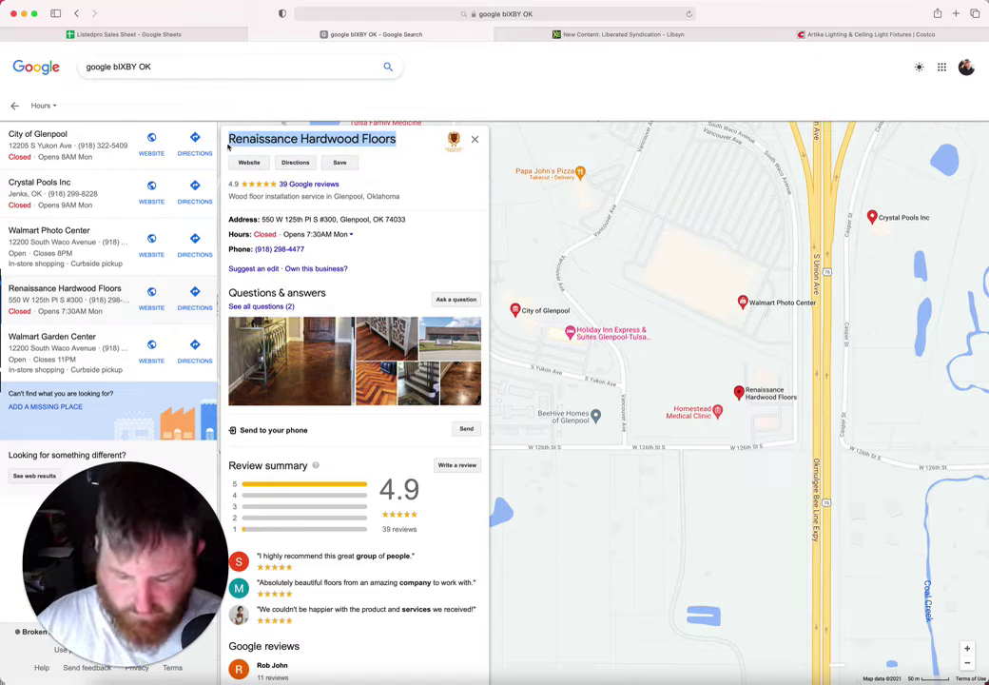
Step: Paste 'Renaissance Hardwood Floors' into B118
click(139, 33)
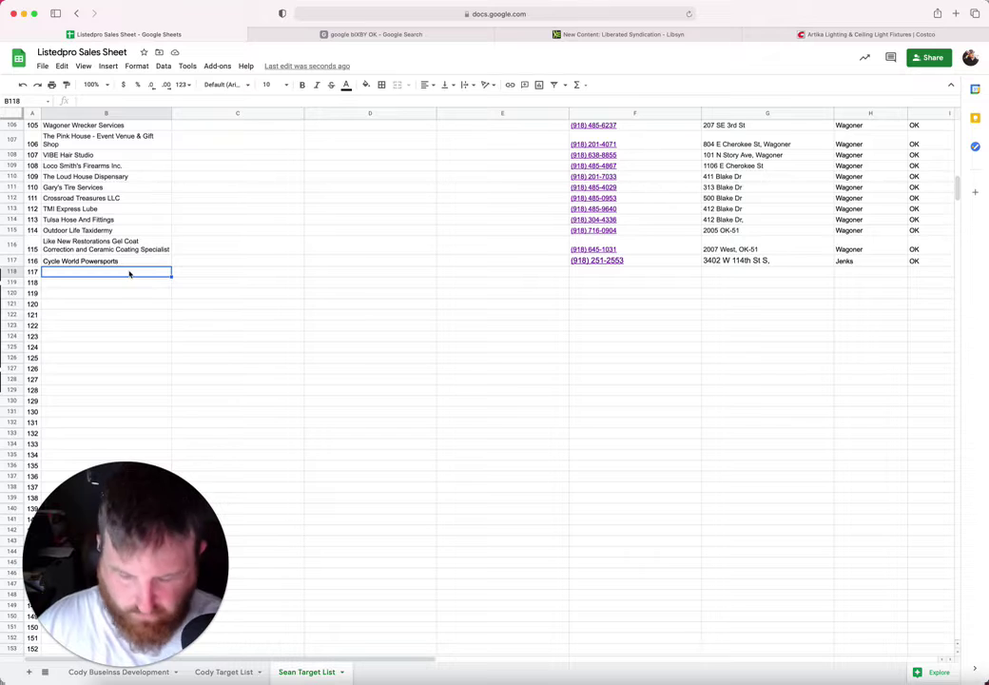
key(super+v)
click(232, 290)
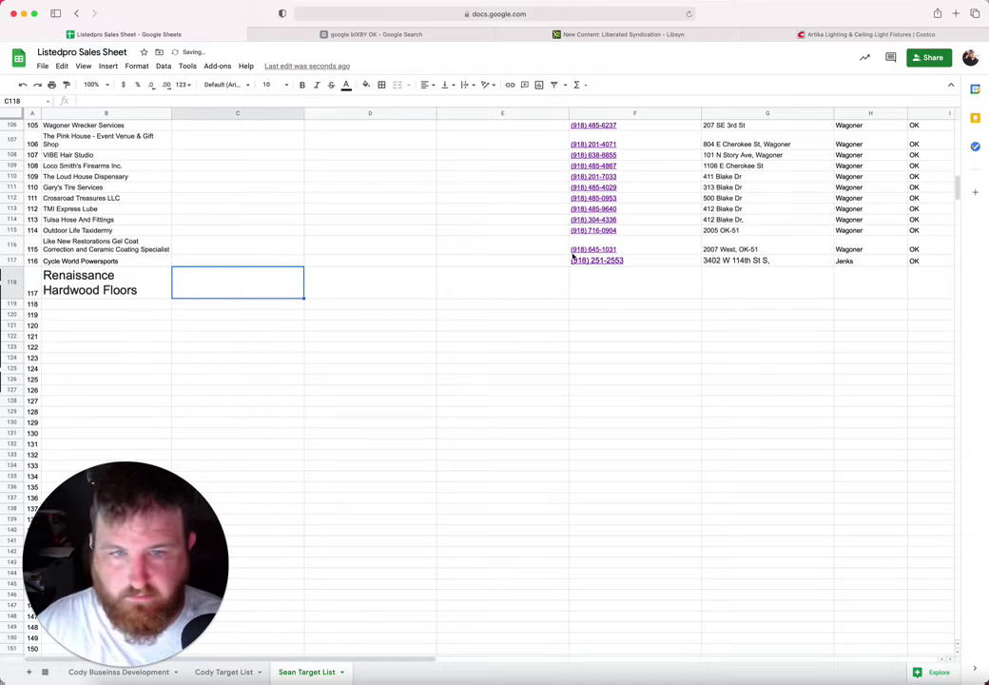
click(616, 287)
click(788, 277)
Step: Copy the listing's street address into G118
click(311, 38)
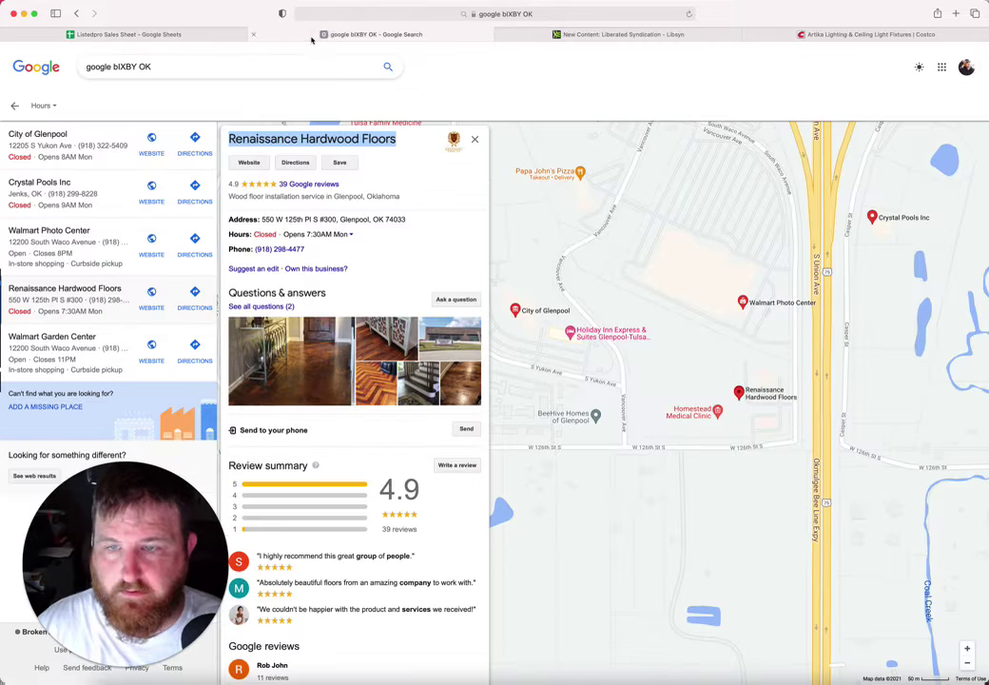
drag(407, 219, 267, 219)
key(super+c)
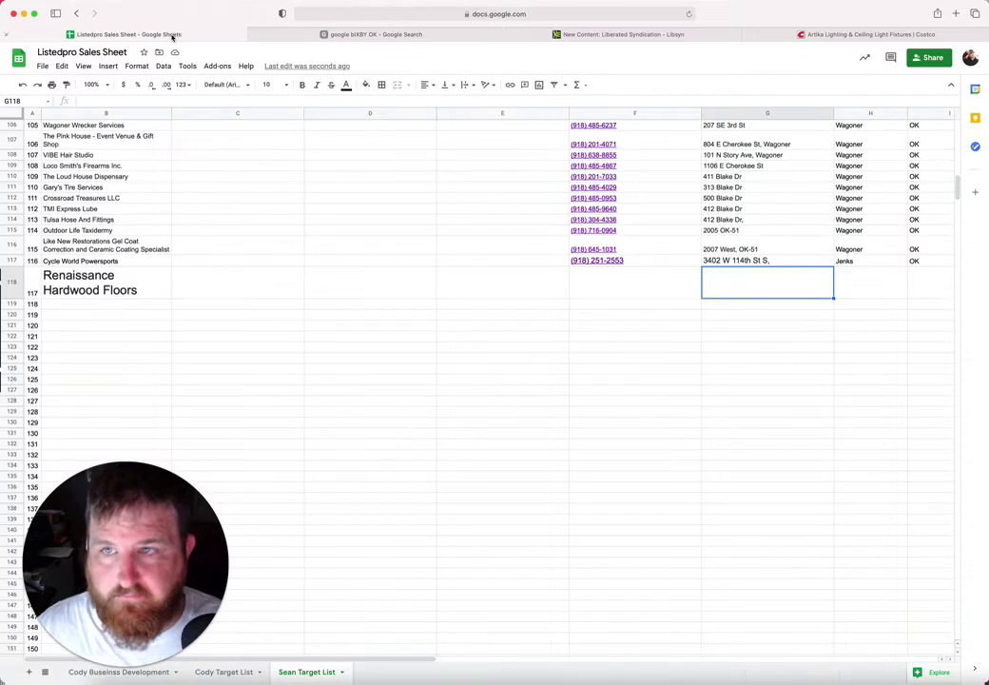
click(141, 35)
key(super+v)
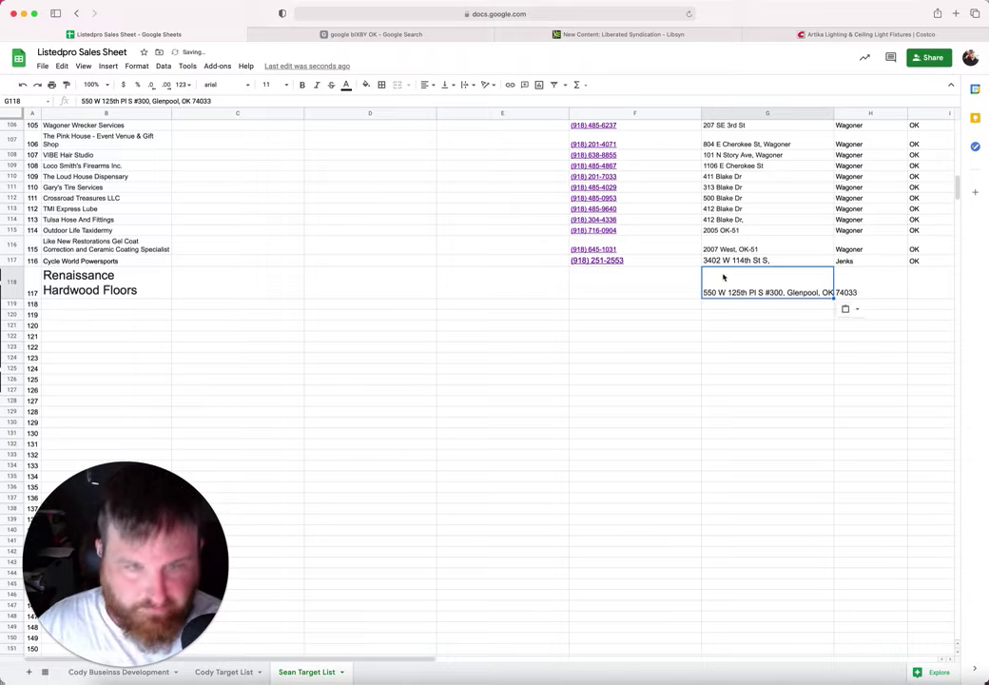
Step: Enter Glenpool as the city in H118 and OK as the state in I118
click(869, 290)
text(Gle)
key(BackSpace)
key(BackSpace)
text(el)
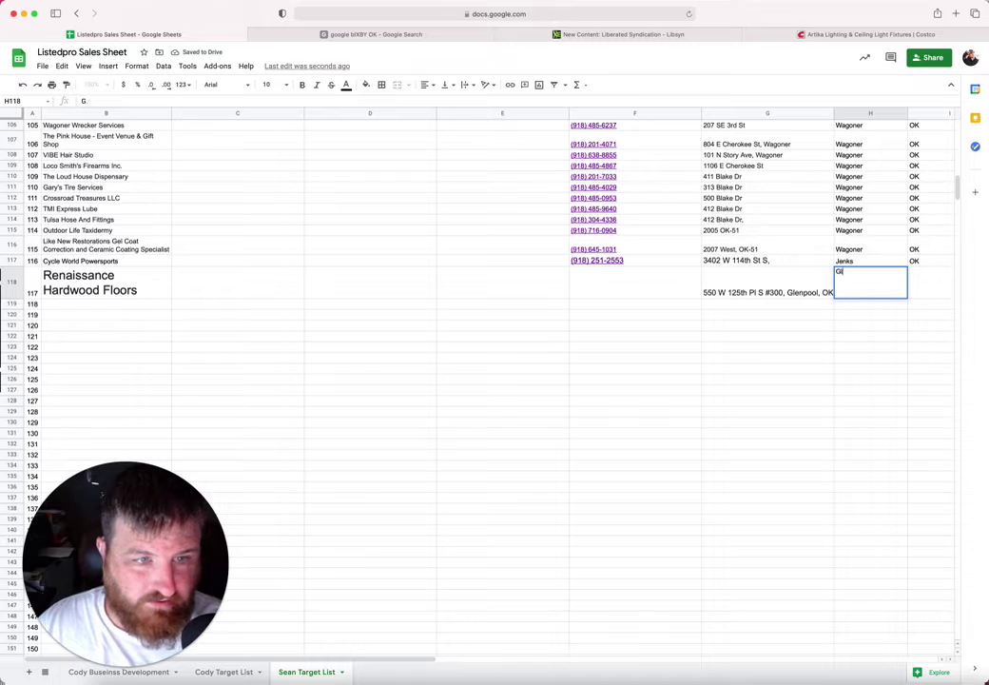
text(bo)
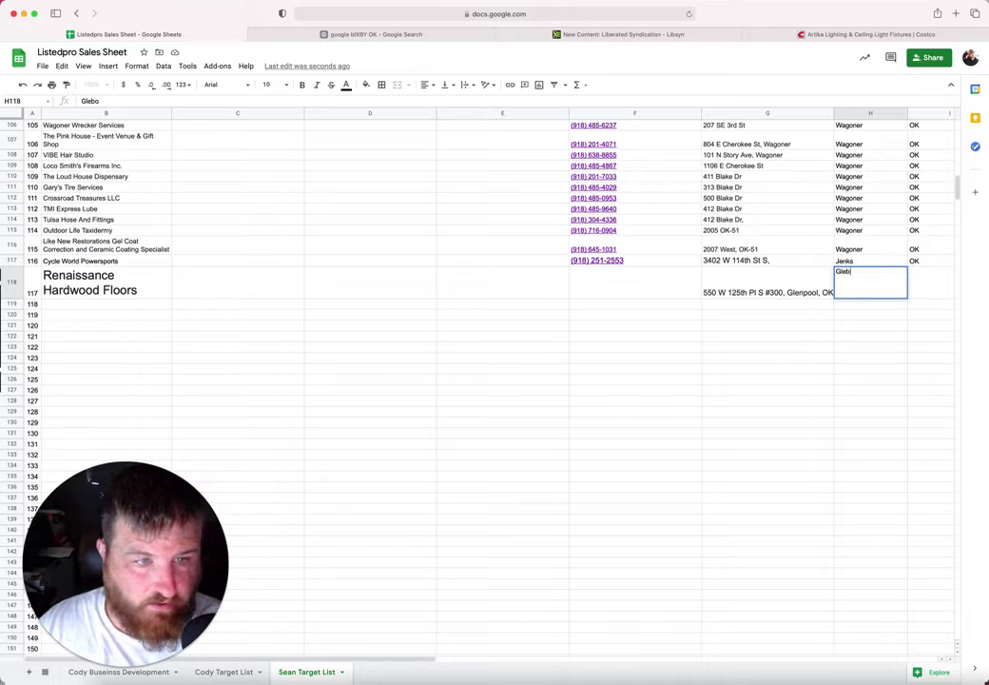
key(BackSpace)
key(BackSpace)
text(npool)
key(Tab)
text(OK)
key(Tab)
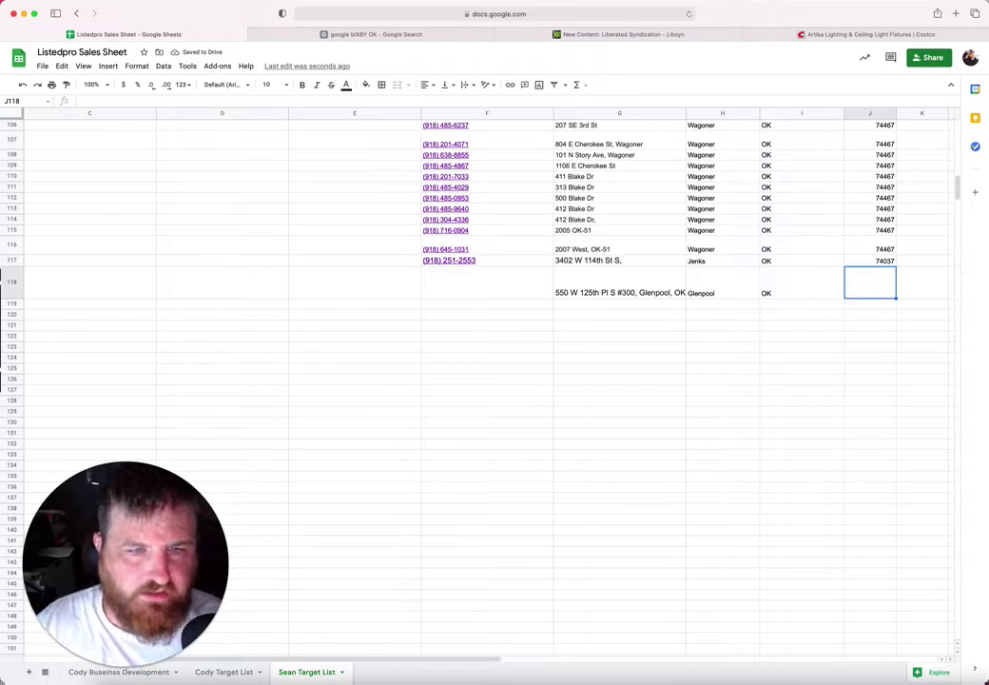
Step: Move the ZIP 74033 out of the G118 address into J118
click(633, 291)
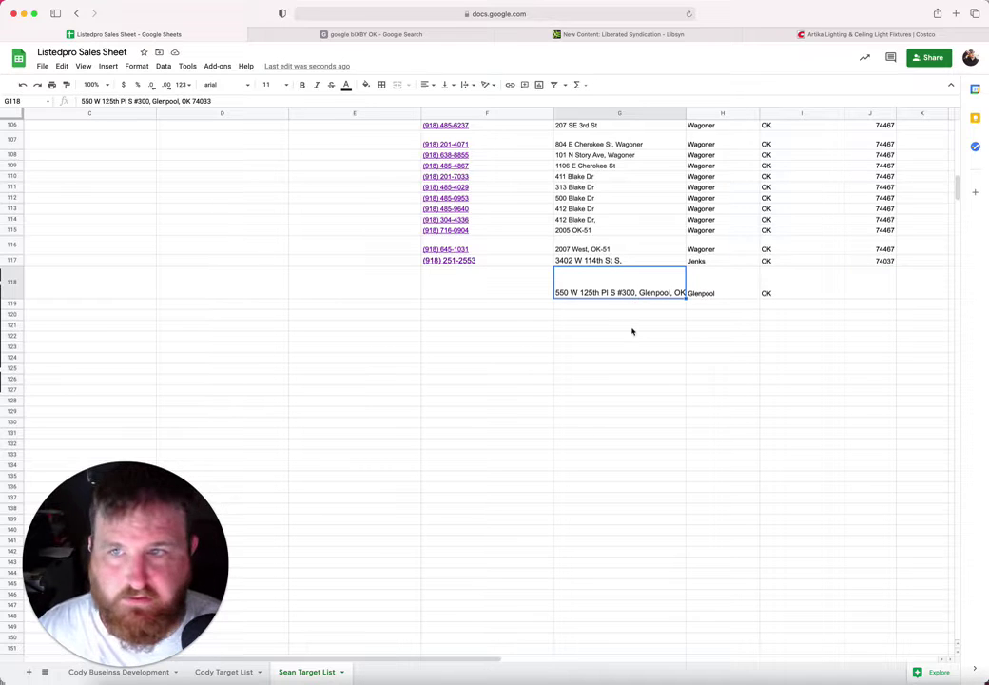
double_click(200, 101)
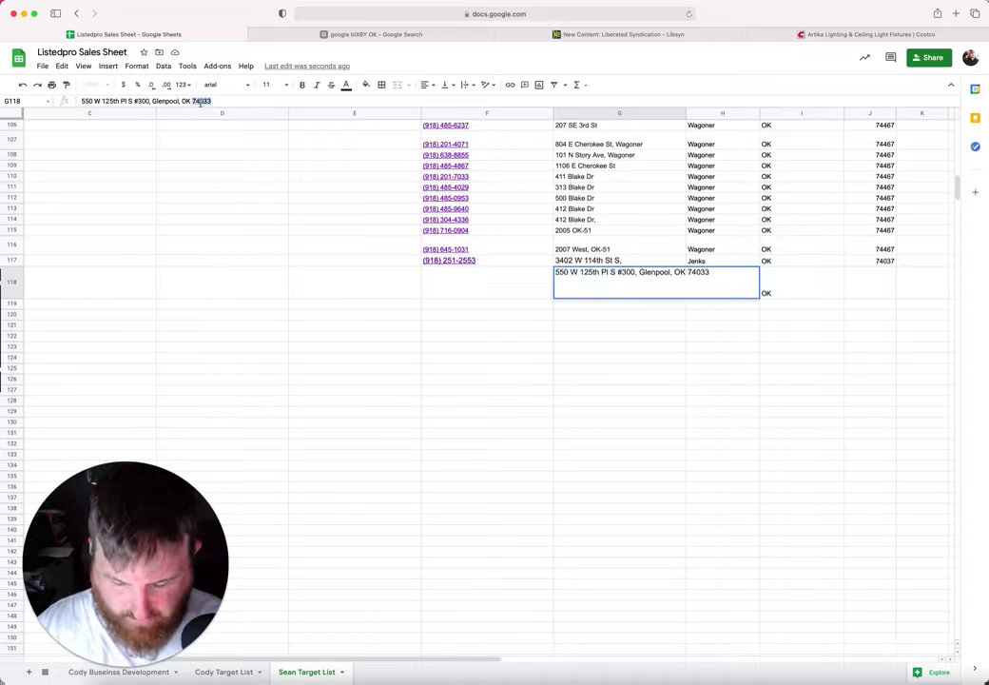
key(ctrl+x)
click(878, 285)
key(ctrl+v)
Step: Delete 'Glenpool, OK 74033' from the G118 address, leaving only the street
double_click(643, 293)
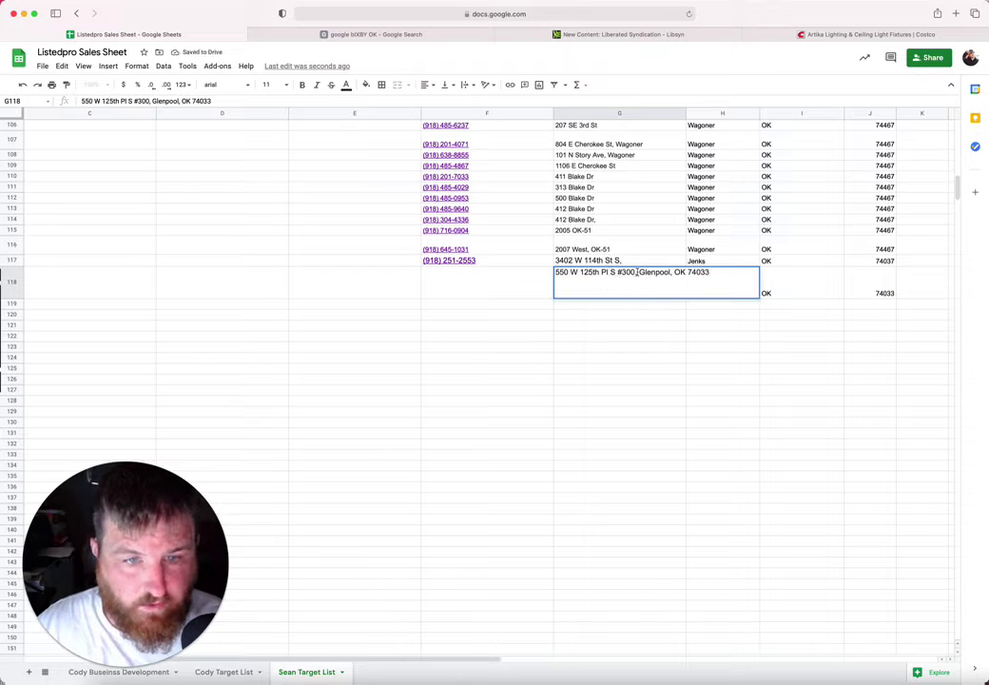
drag(637, 272, 735, 271)
key(BackSpace)
click(609, 357)
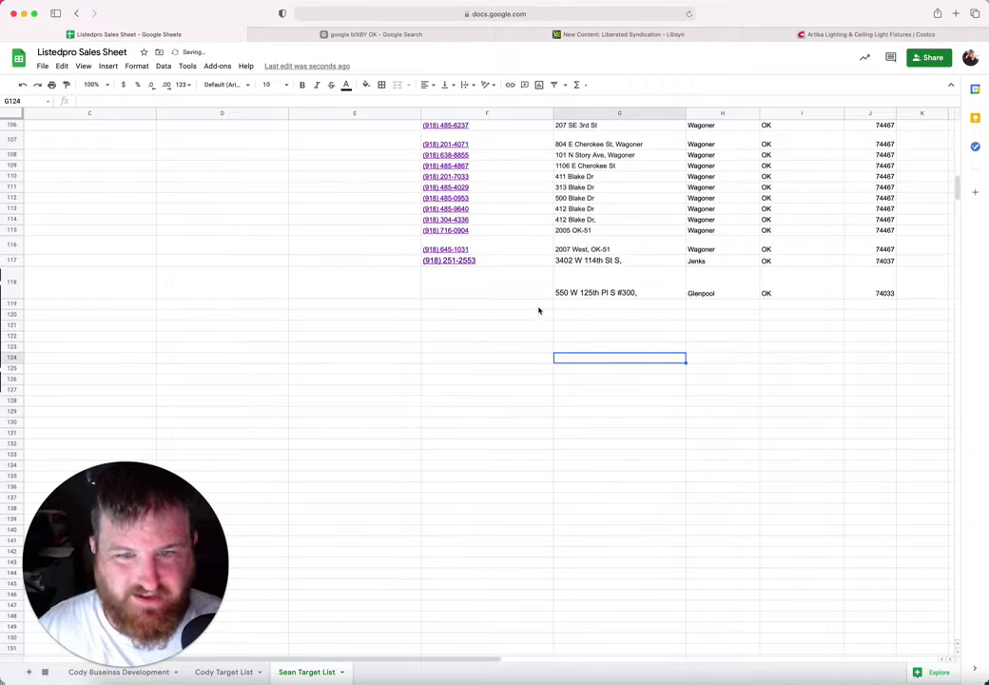
Step: Copy the listing's phone number into F118
click(502, 287)
click(262, 30)
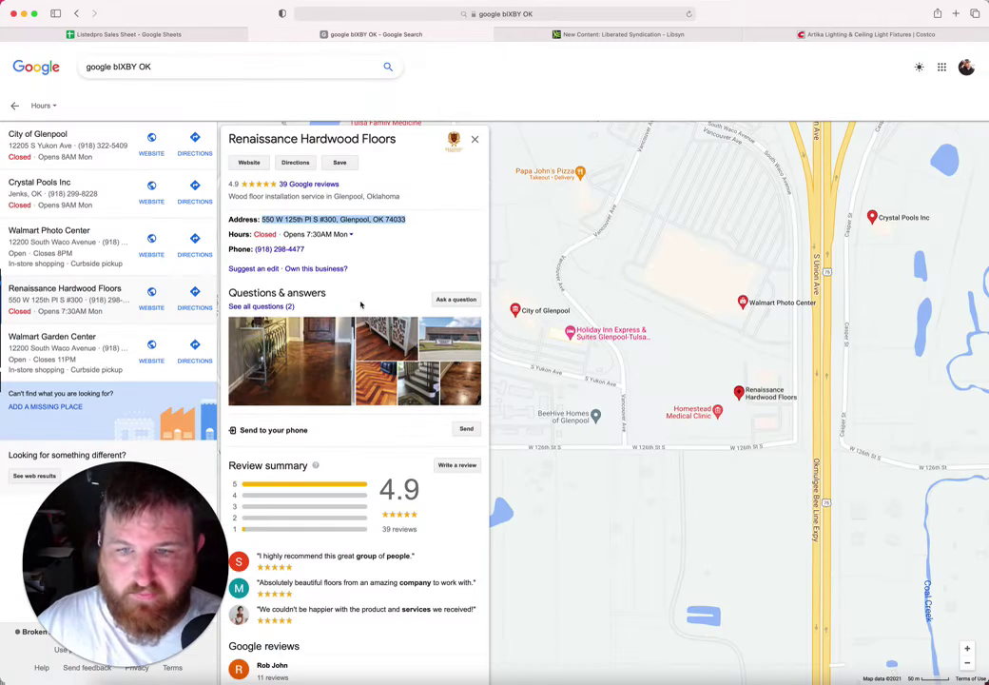
drag(306, 249, 256, 249)
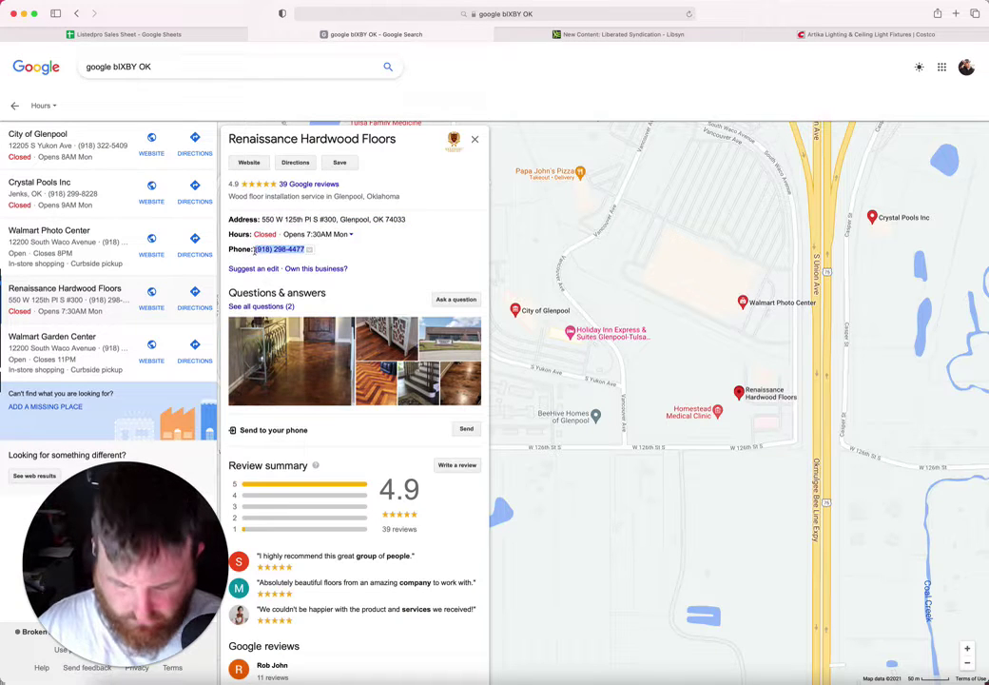
click(140, 33)
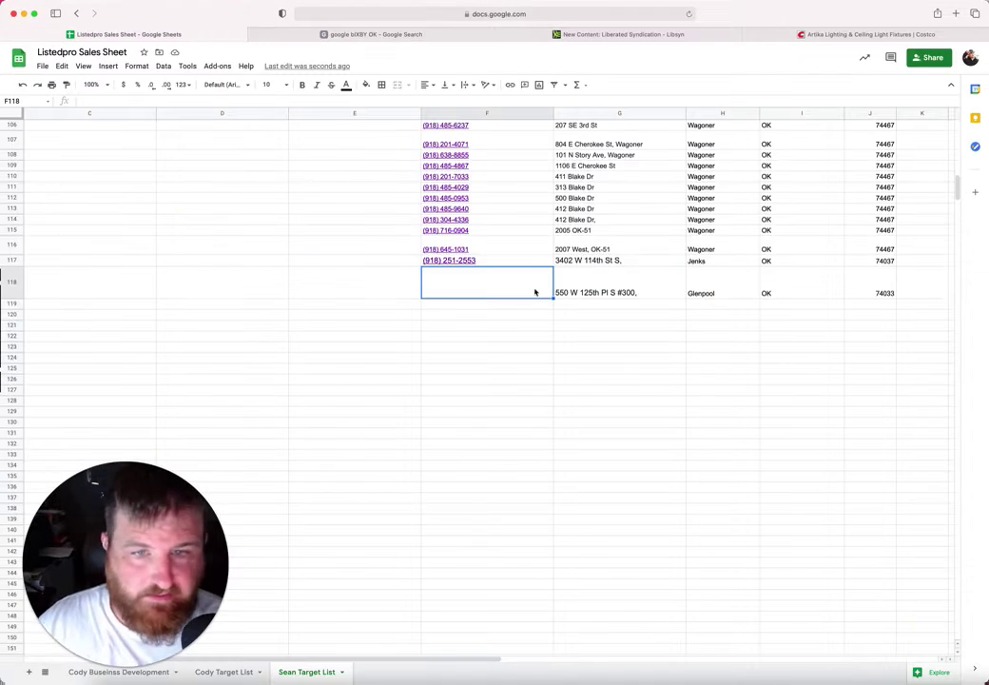
key(ctrl+v)
Step: Set the B118 business name to font size 10
key(Left)
key(Left)
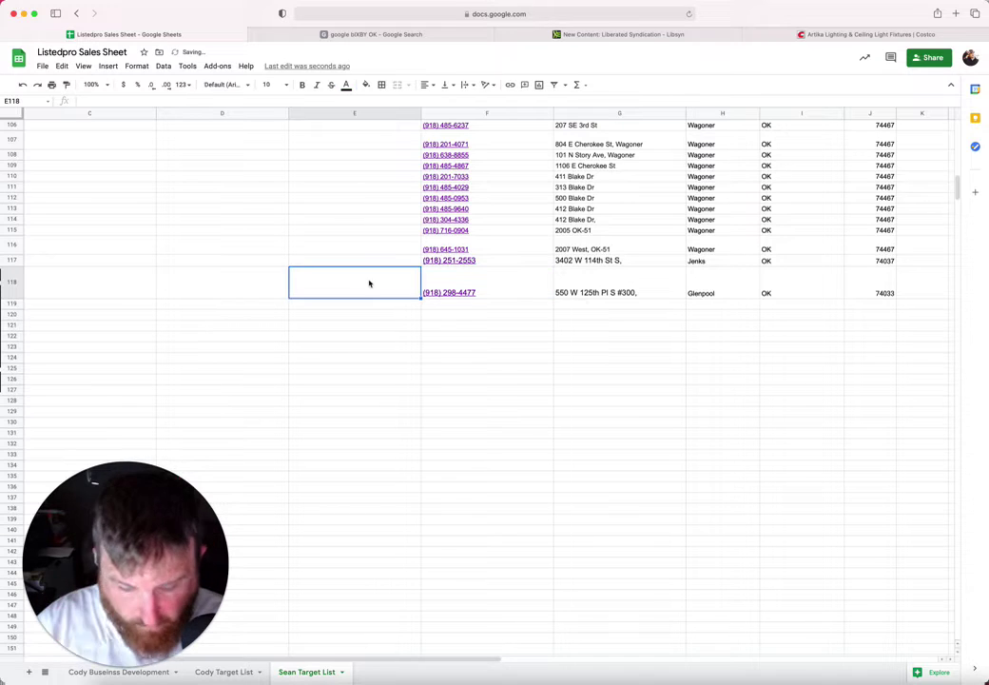
key(Left)
key(Left)
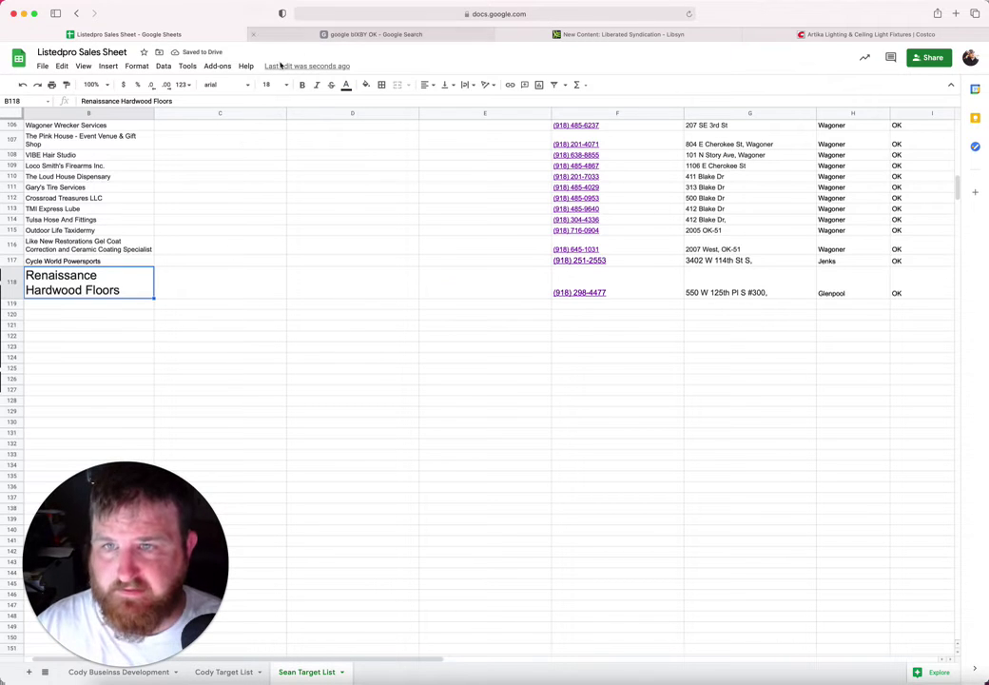
click(278, 84)
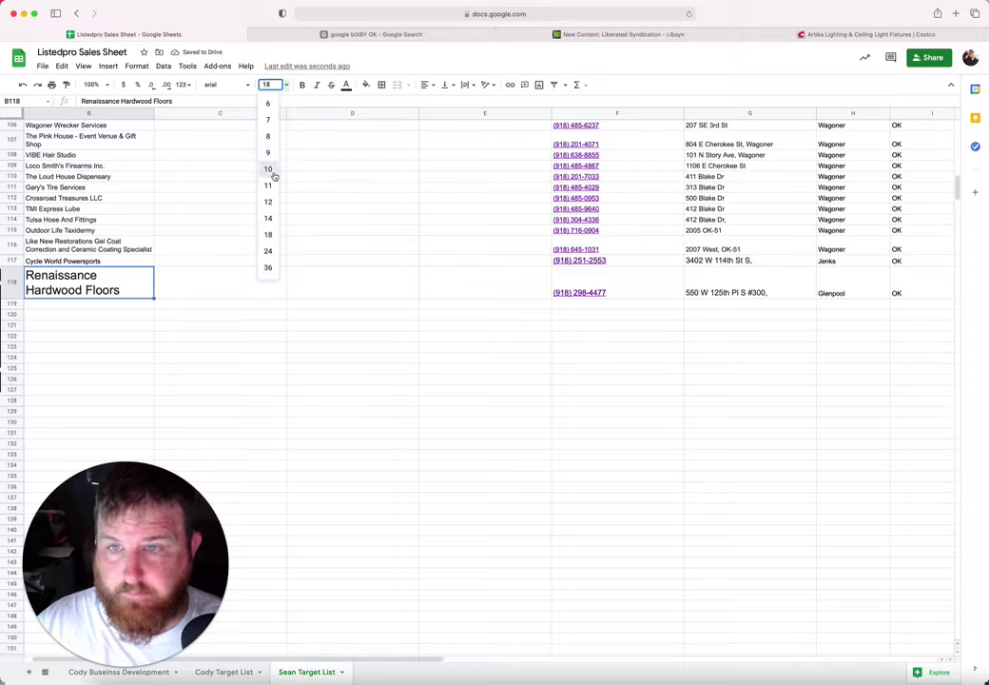
click(273, 170)
click(114, 286)
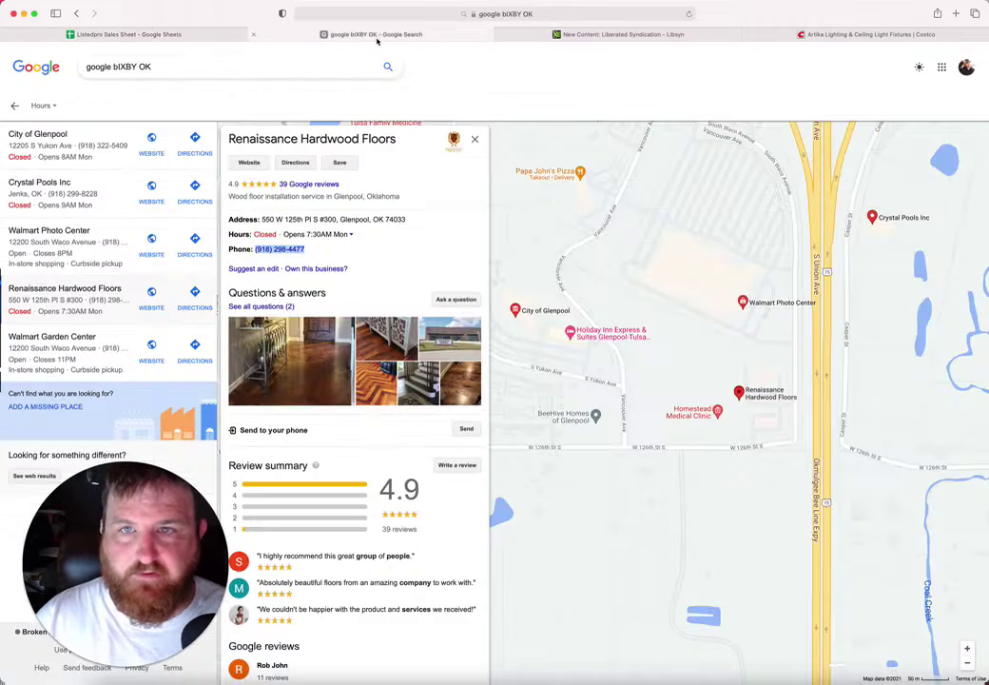
Step: On the map, open the Homestead Medical Clinic listing and select its name
click(306, 35)
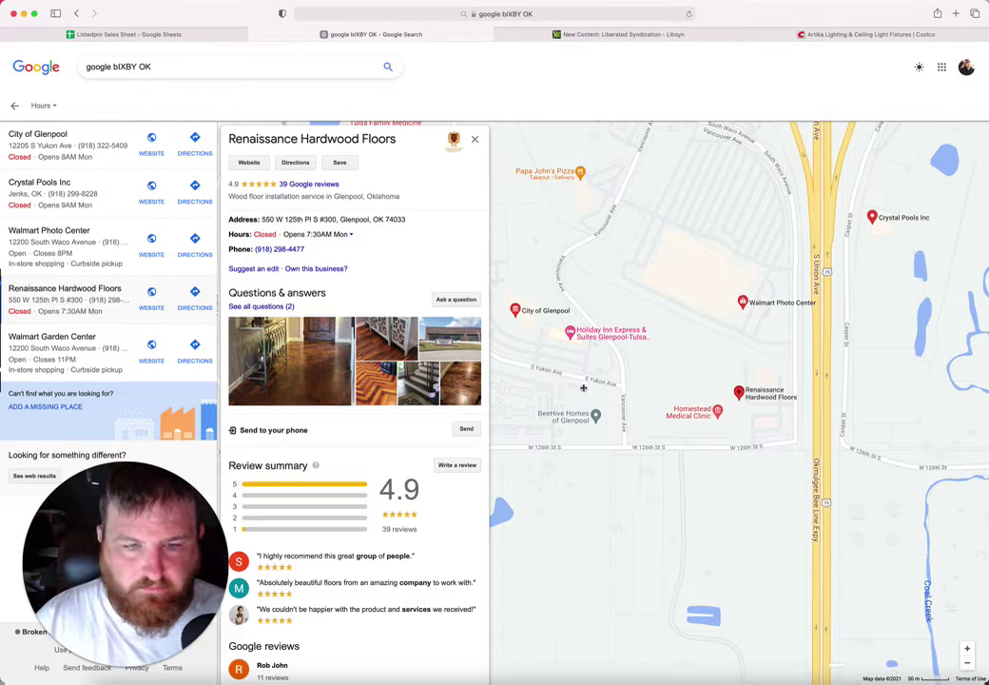
drag(583, 377, 589, 354)
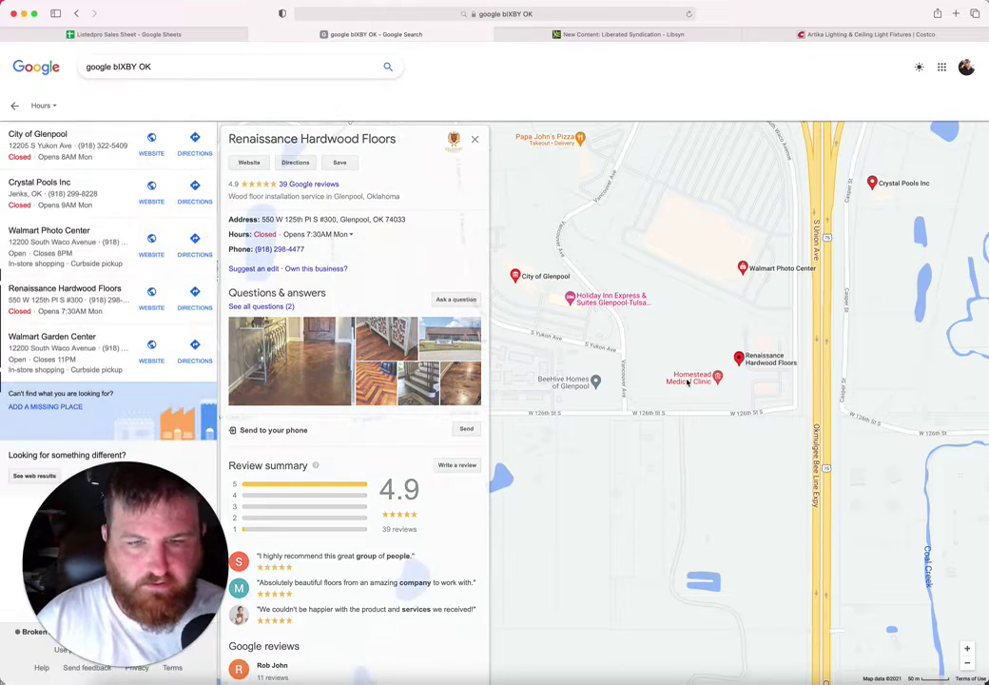
click(686, 382)
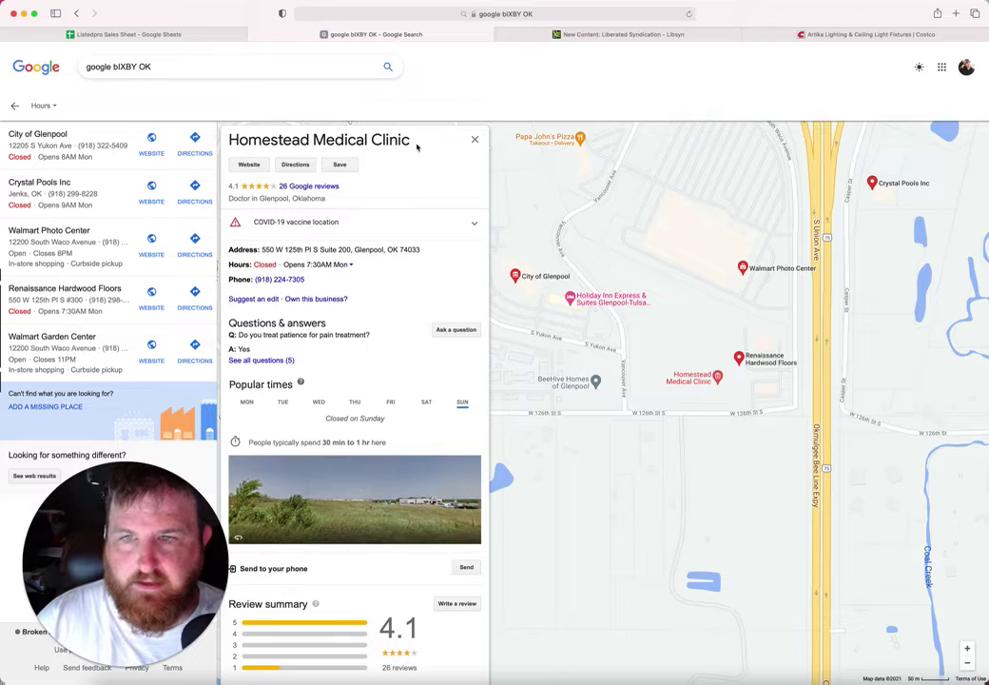
drag(411, 141, 228, 143)
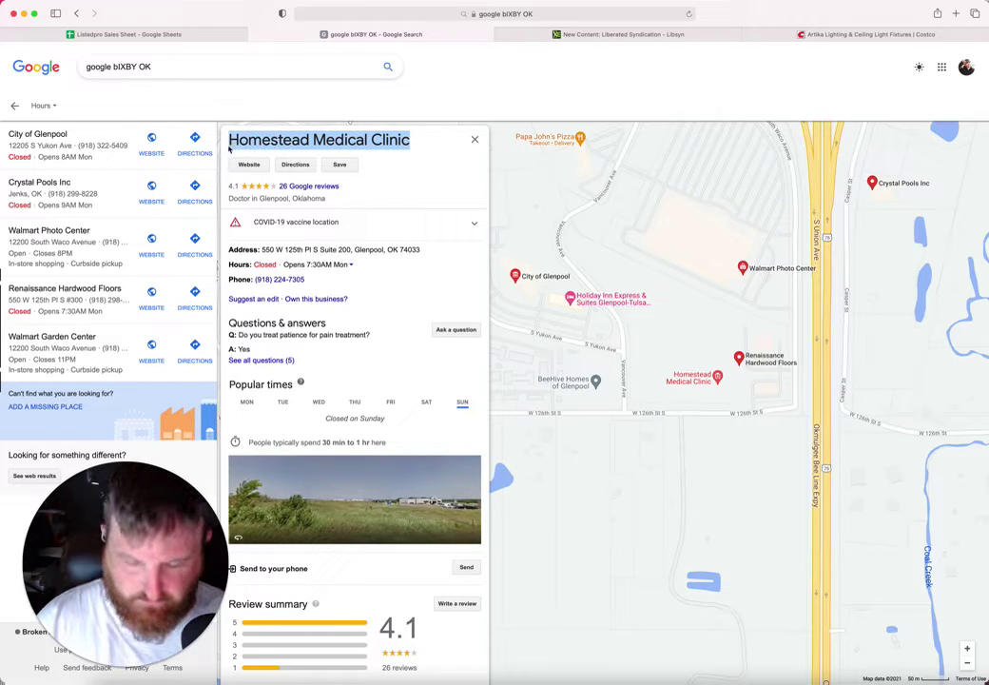
Step: Paste 'Homestead Medical Clinic' into row 119 at font size 10
click(176, 35)
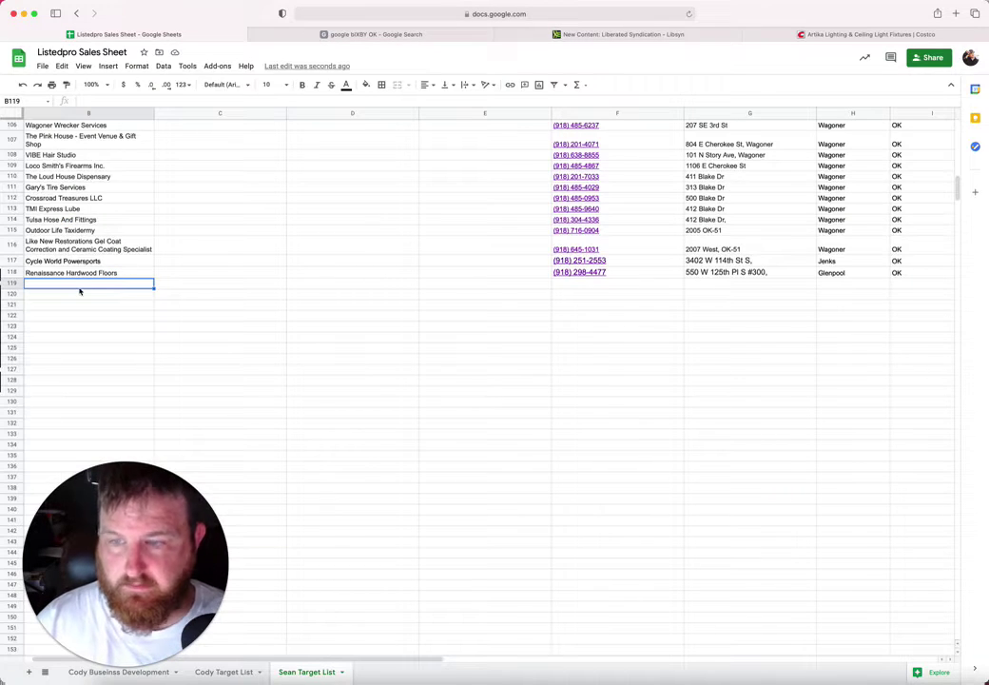
key(super+v)
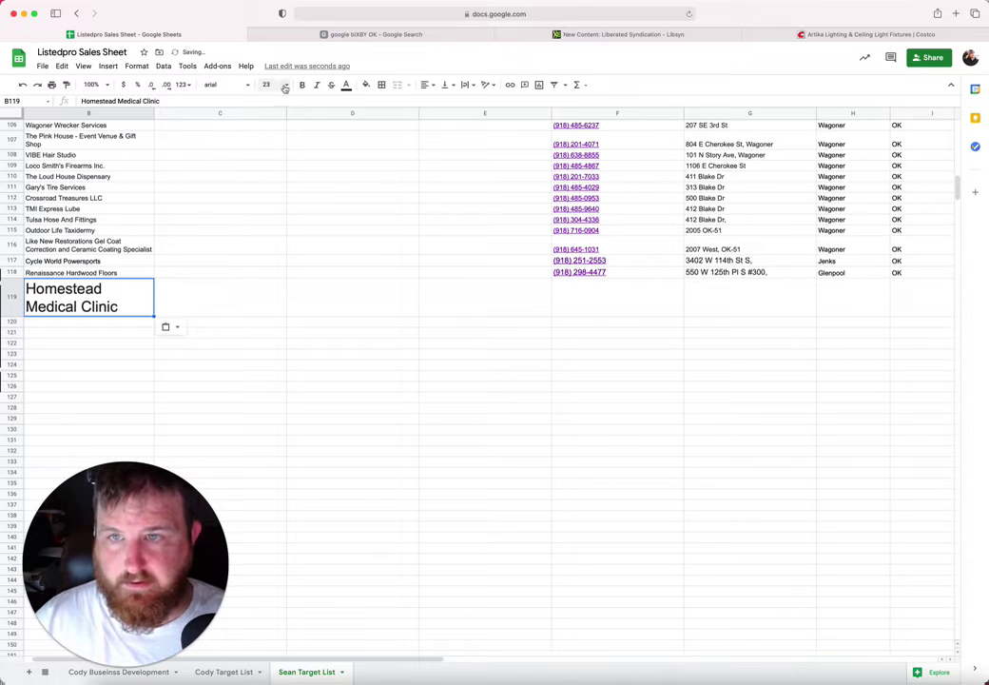
click(284, 88)
click(269, 168)
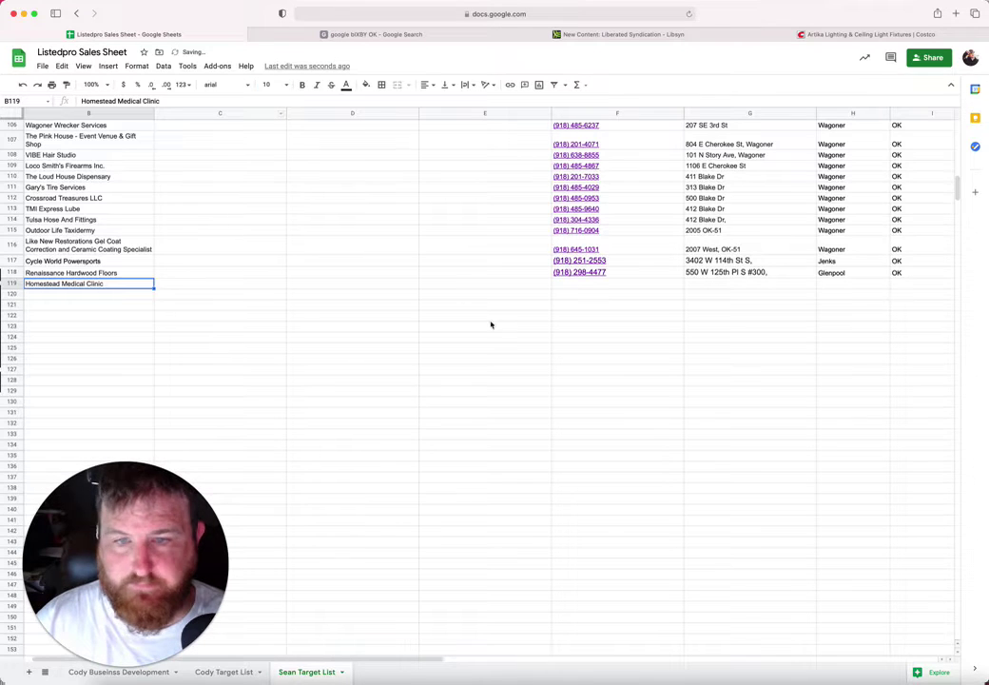
click(579, 282)
key(ctrl+Tab)
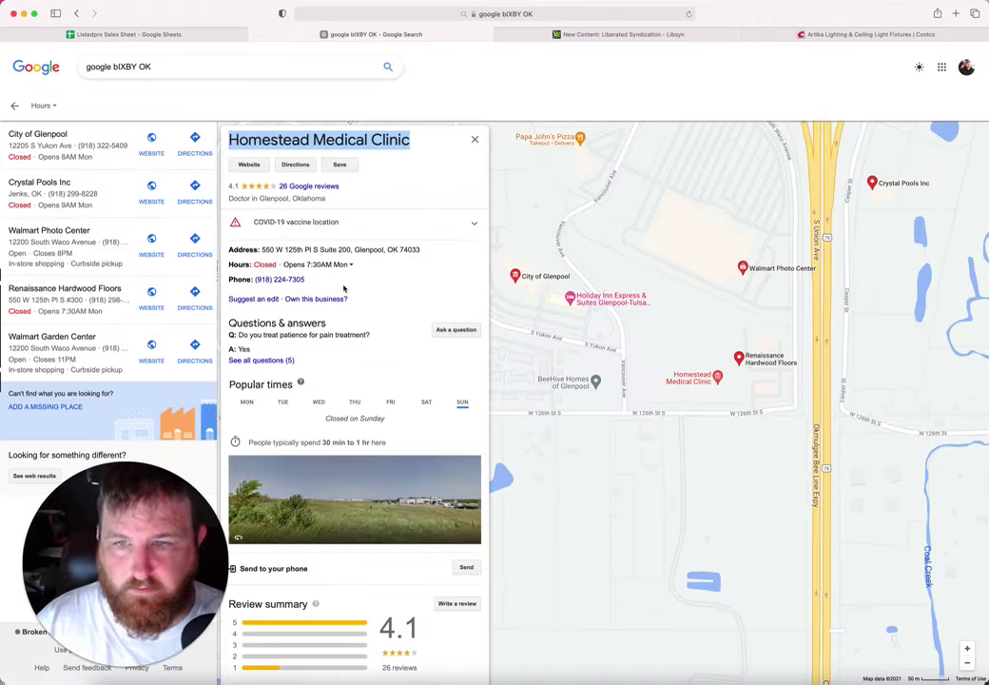
drag(306, 280, 252, 280)
key(super+c)
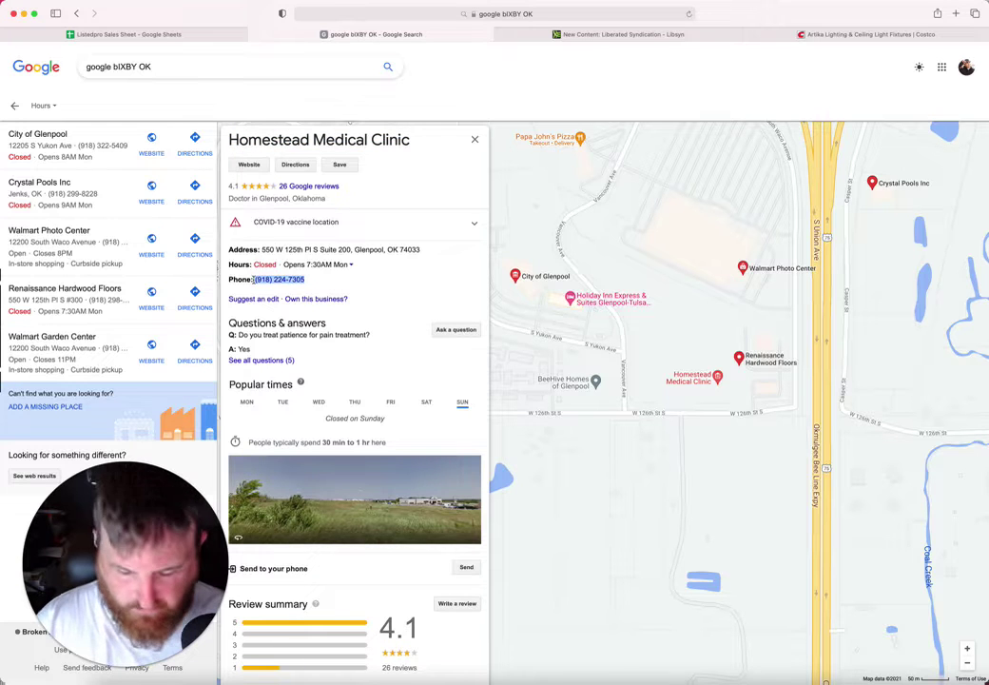
click(174, 36)
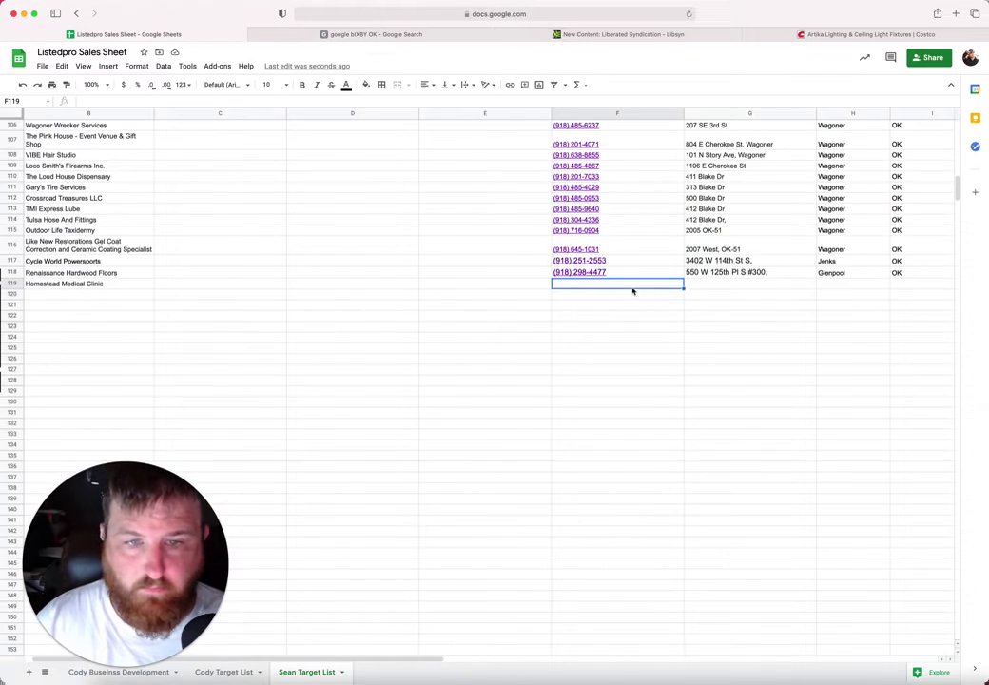
key(super+v)
key(Tab)
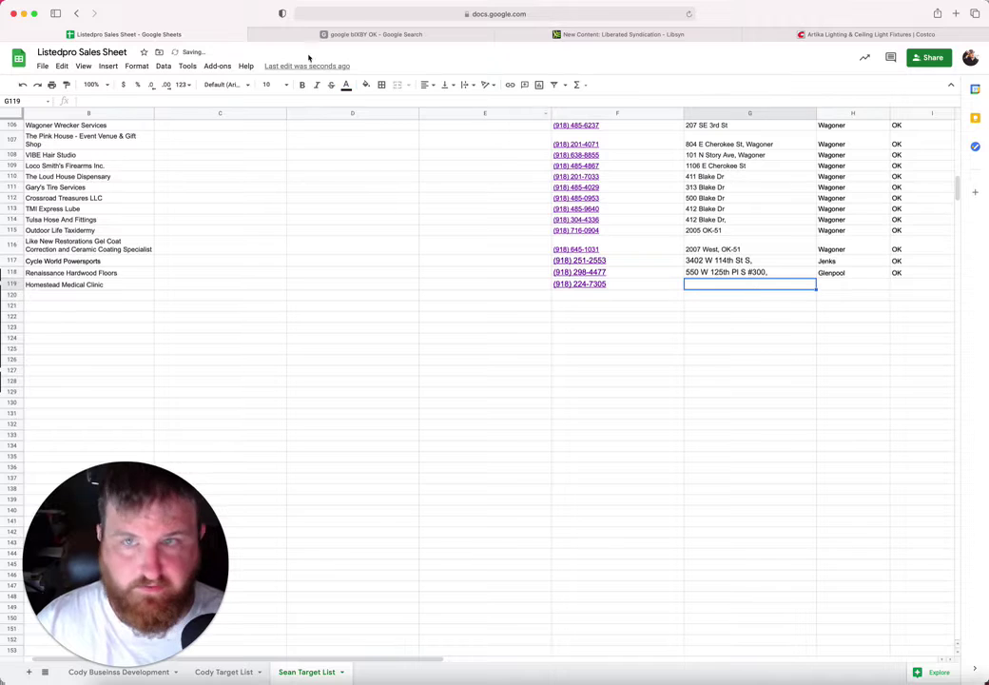
Step: Copy the clinic's full street address into row 119's address column
click(307, 35)
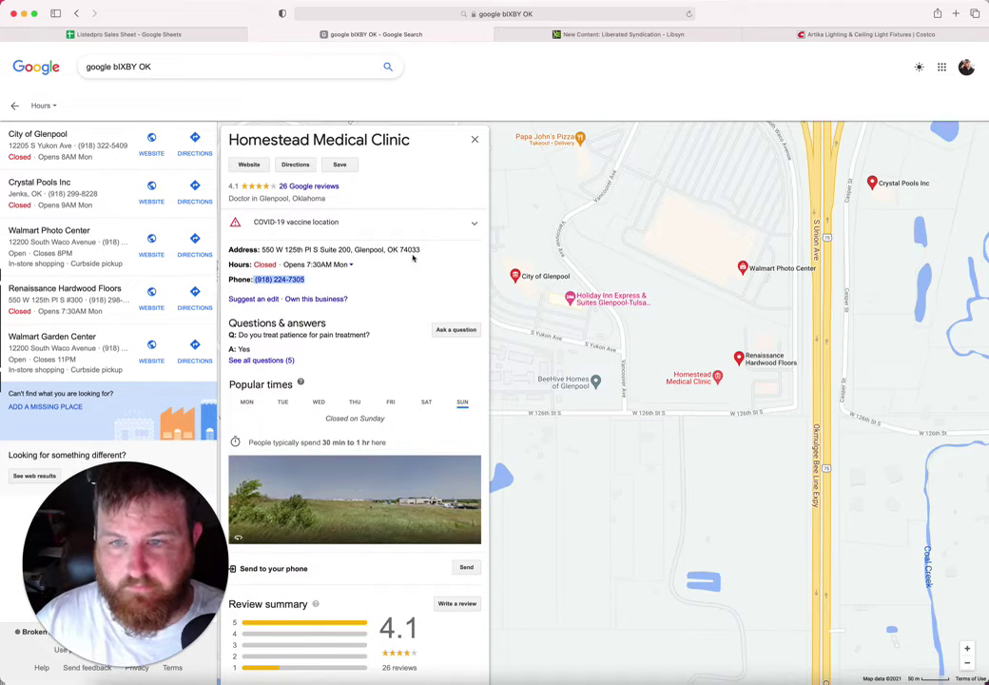
drag(419, 250, 259, 252)
key(cmd+c)
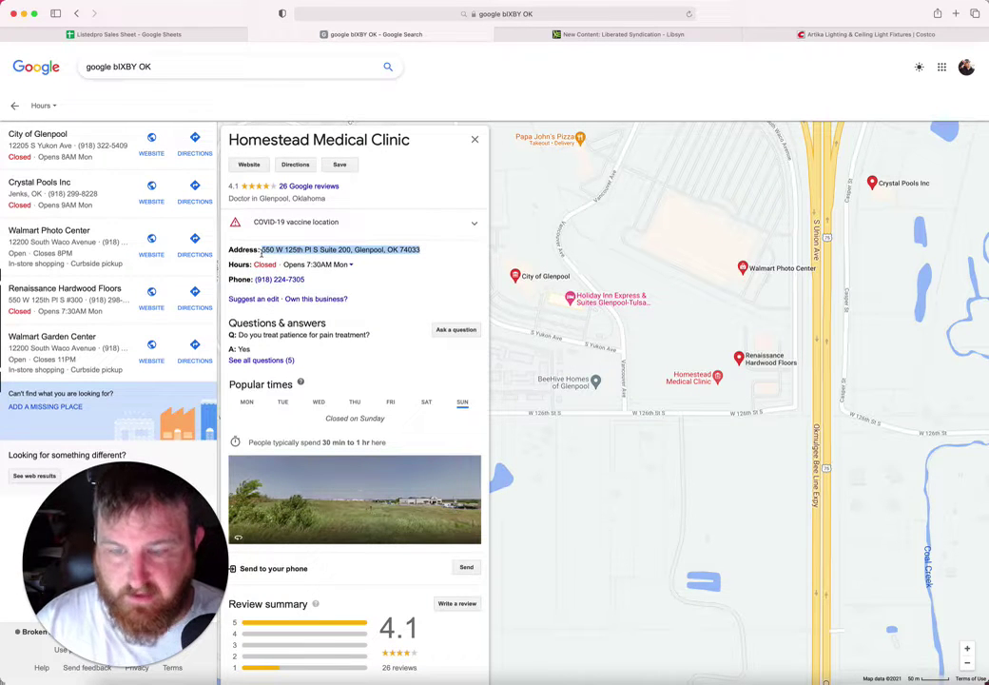
click(124, 34)
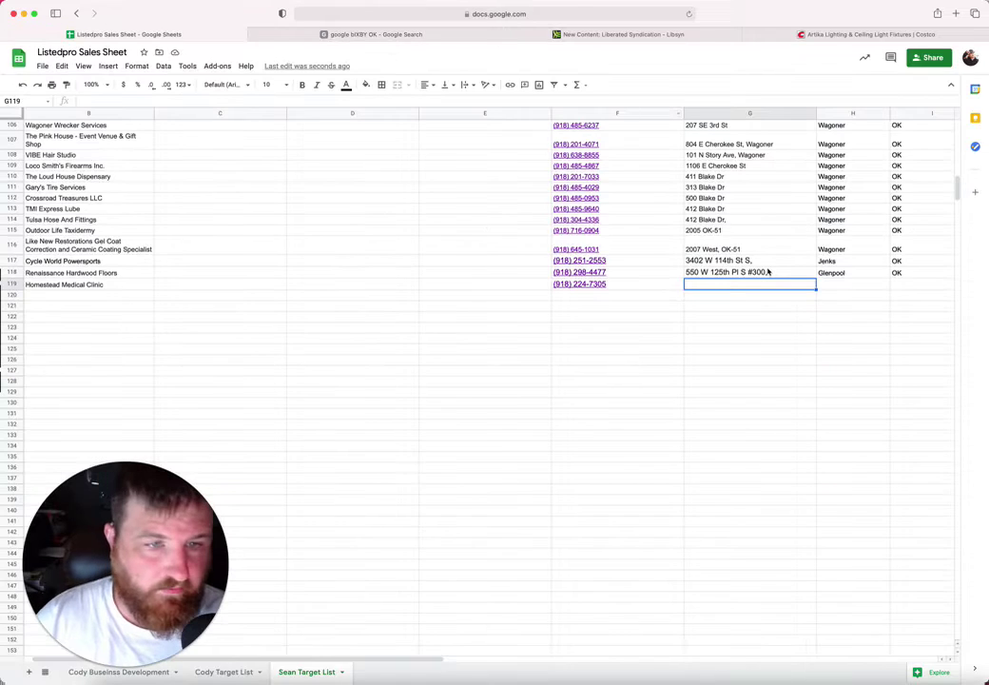
key(cmd+v)
Step: Enter Glenpool as the city and OK as the state in row 119
click(869, 285)
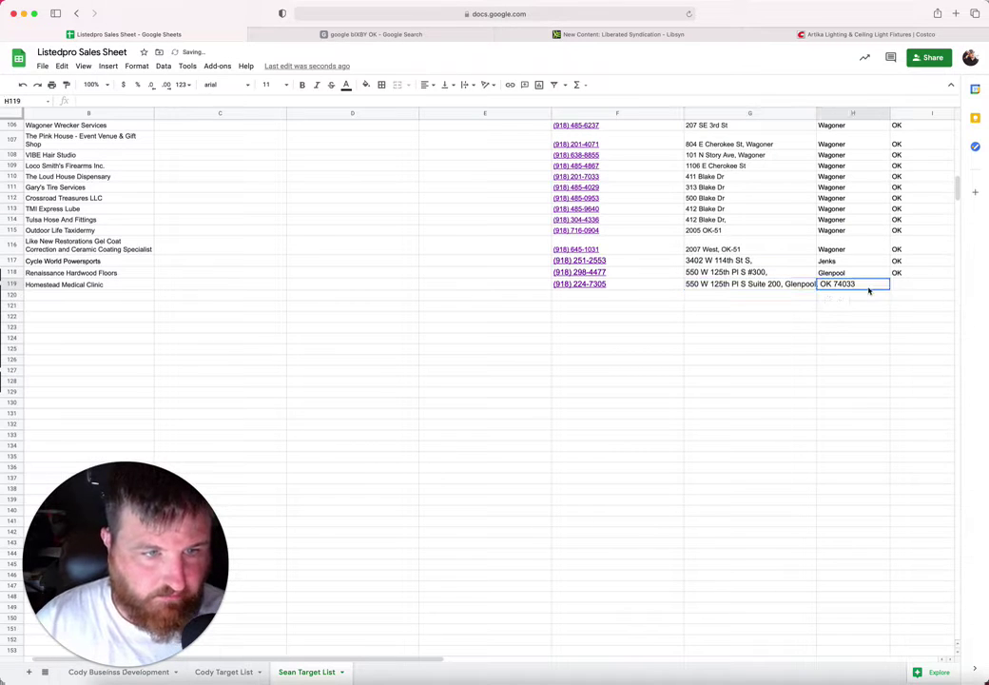
text(Glenpool)
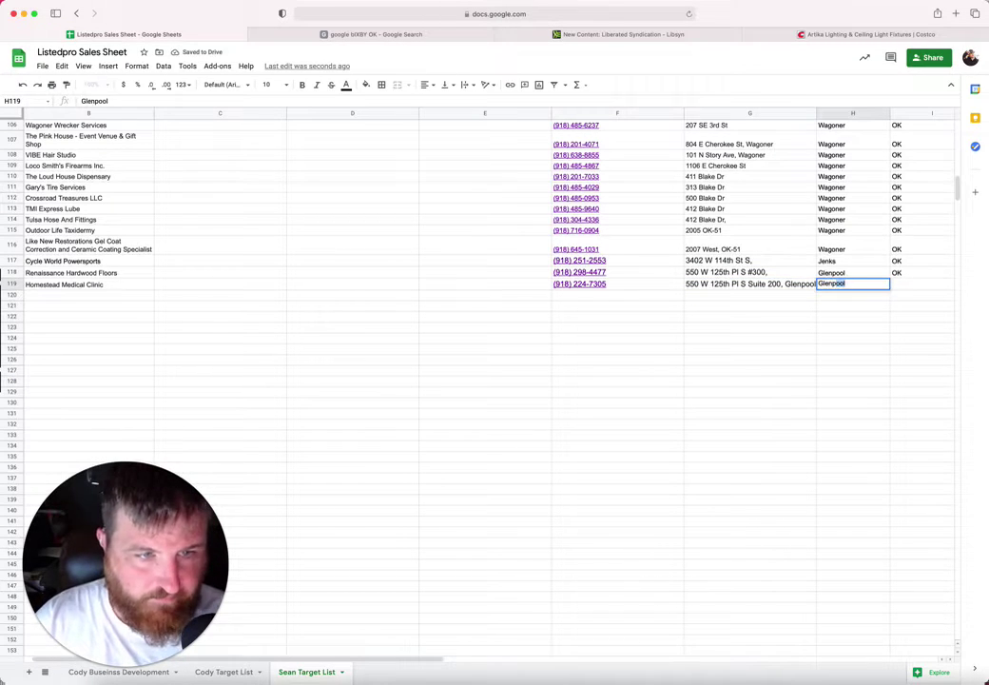
key(Tab)
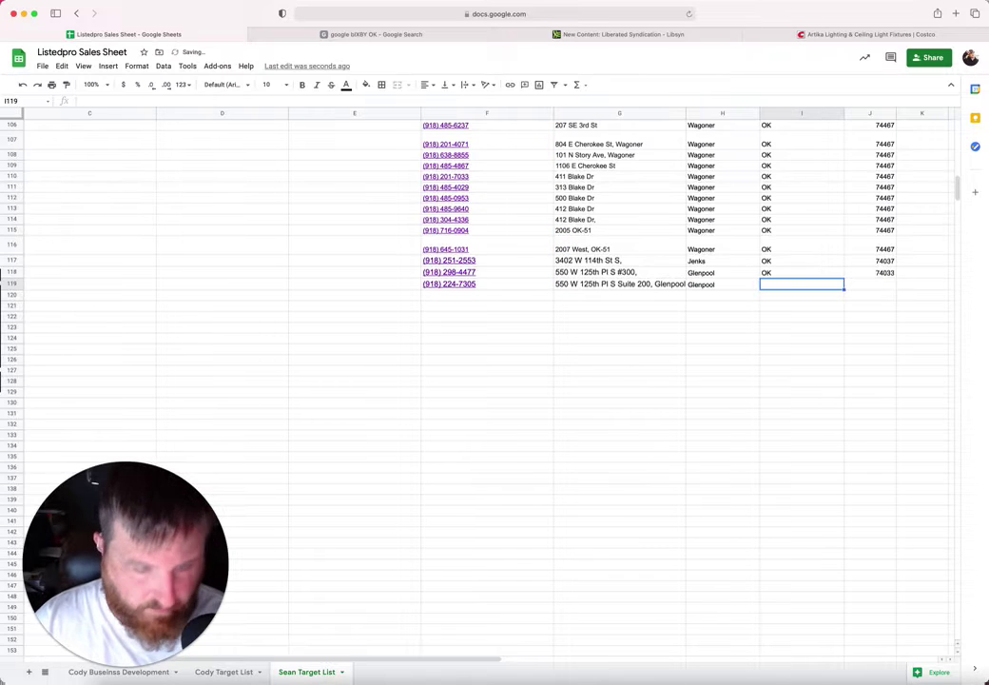
text(OK)
key(Tab)
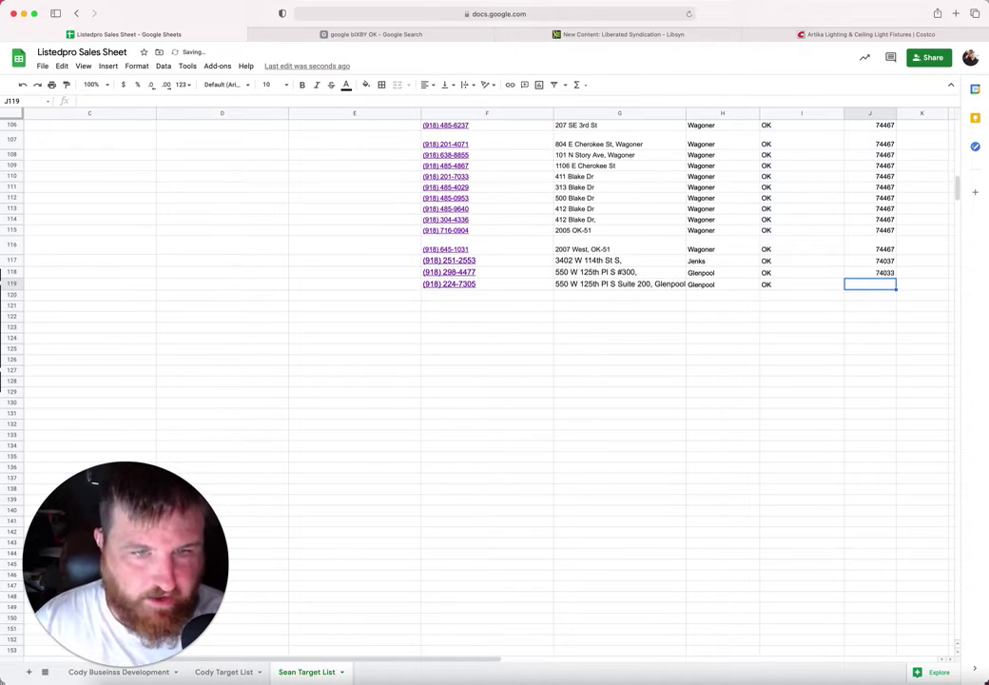
Step: Copy ZIP 74033 from row 118 into row 119
click(882, 276)
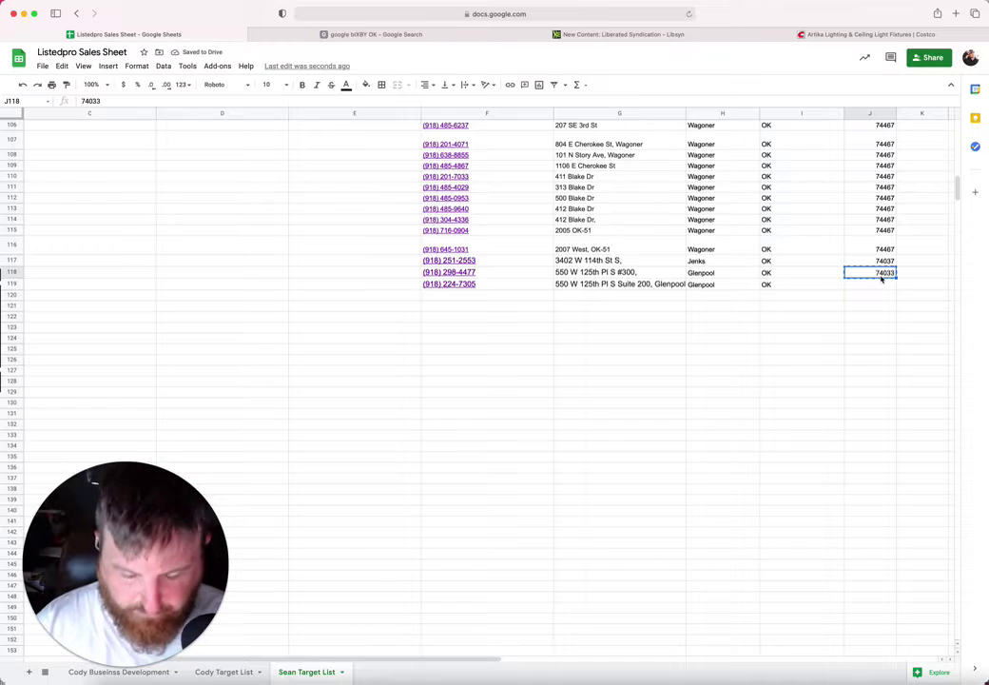
key(ctrl+c)
click(876, 288)
key(ctrl+v)
click(609, 272)
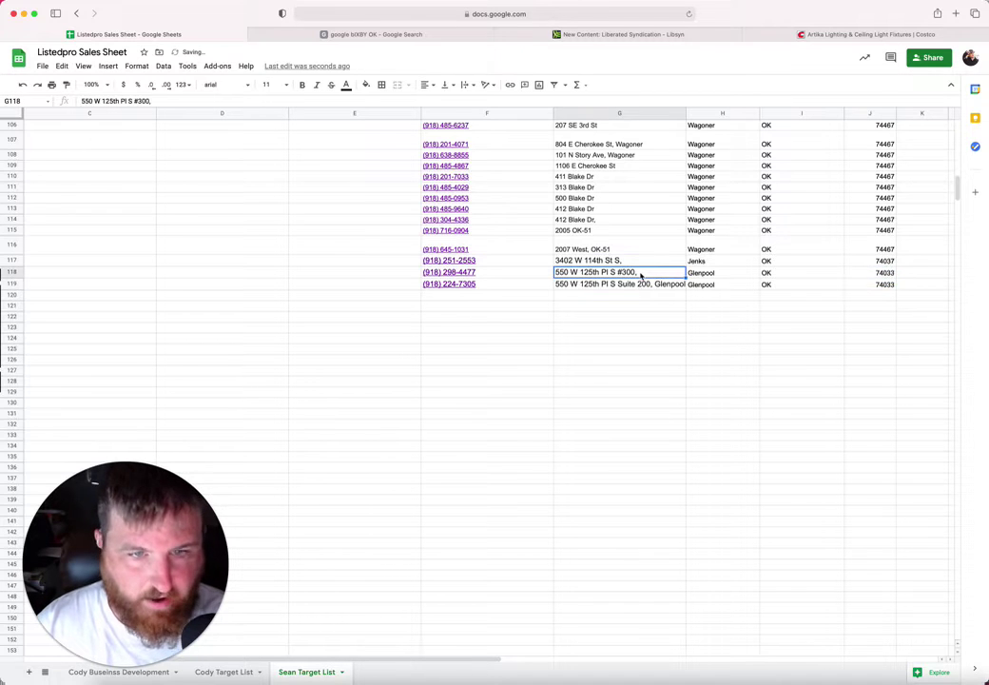
double_click(636, 284)
key(ctrl+a)
click(652, 283)
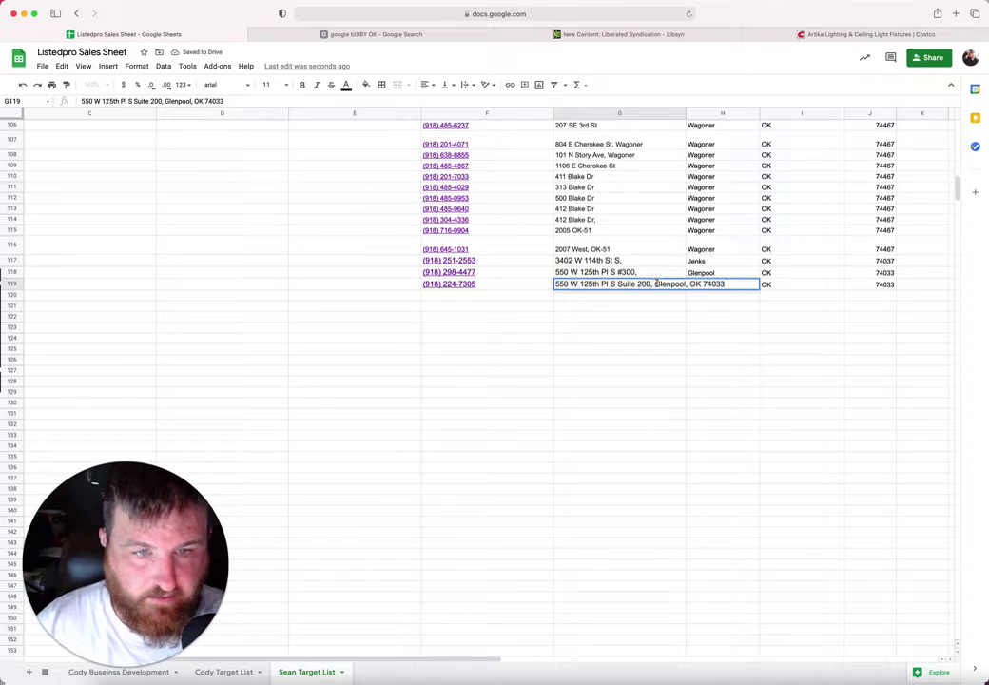
drag(655, 283, 732, 284)
key(BackSpace)
click(508, 320)
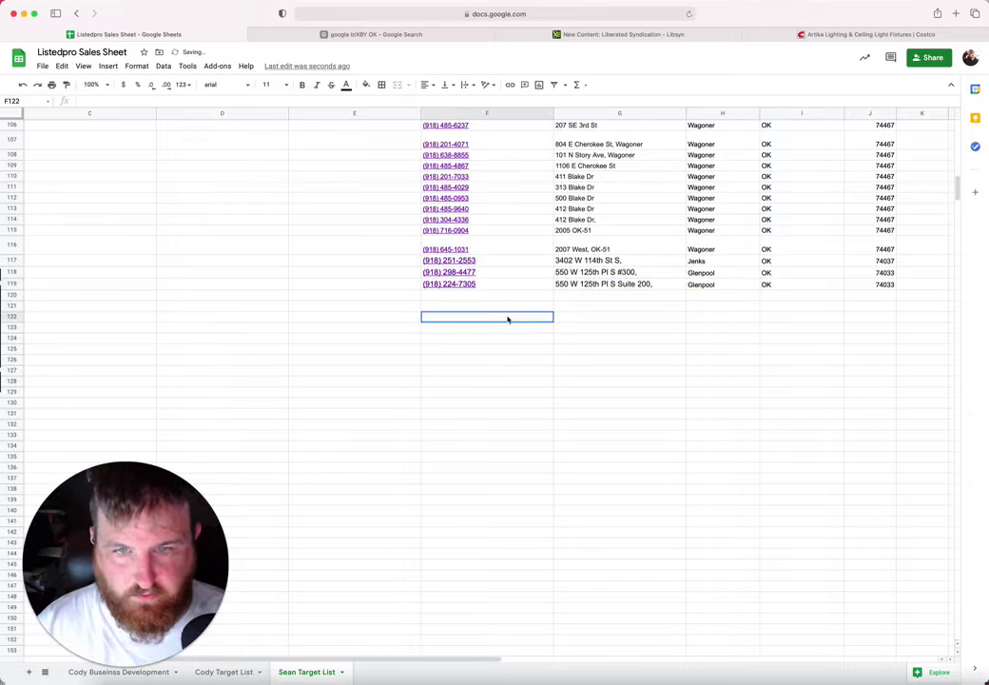
click(344, 296)
key(Left)
key(Left)
key(Left)
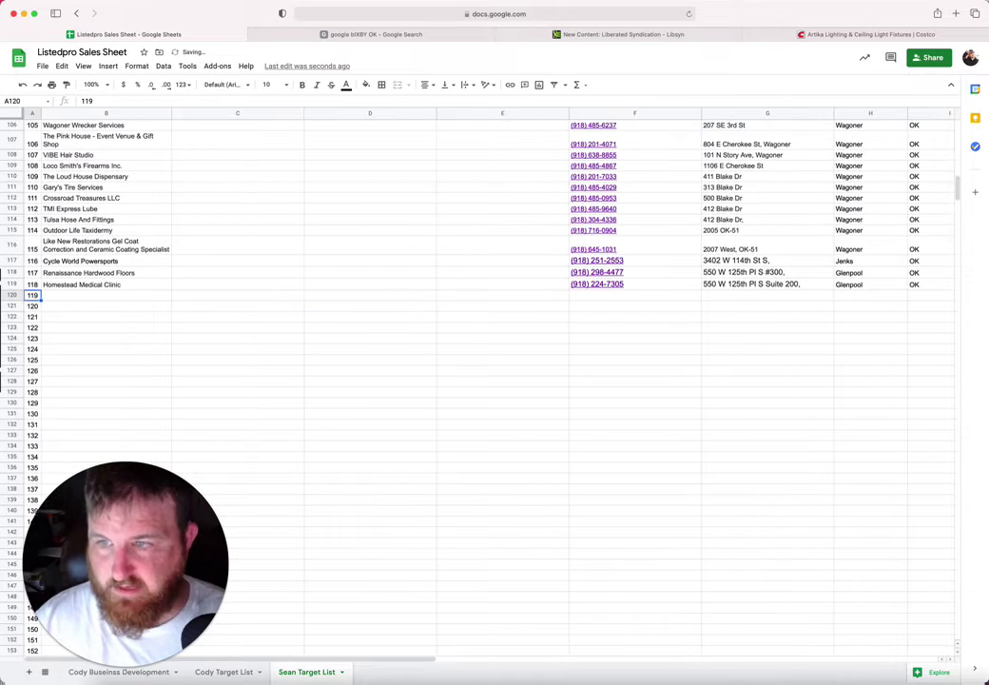
click(319, 35)
drag(577, 397, 714, 333)
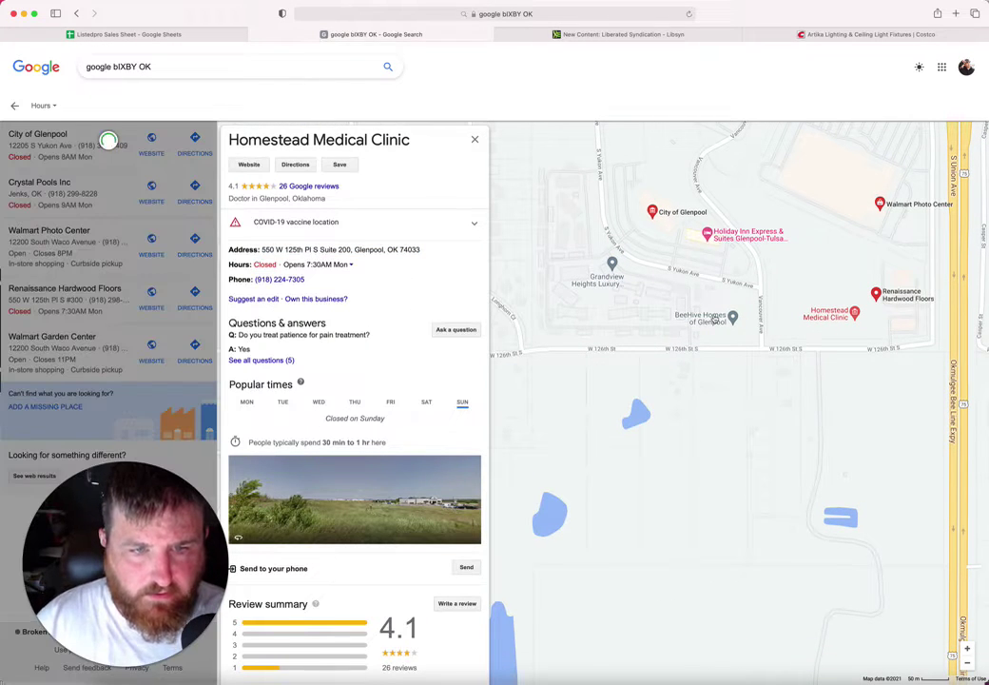
Step: Browse Glenpool map listings, opening BeeHive Homes of Glenpool and Keyera Oklahoma Liquids Terminal
click(706, 322)
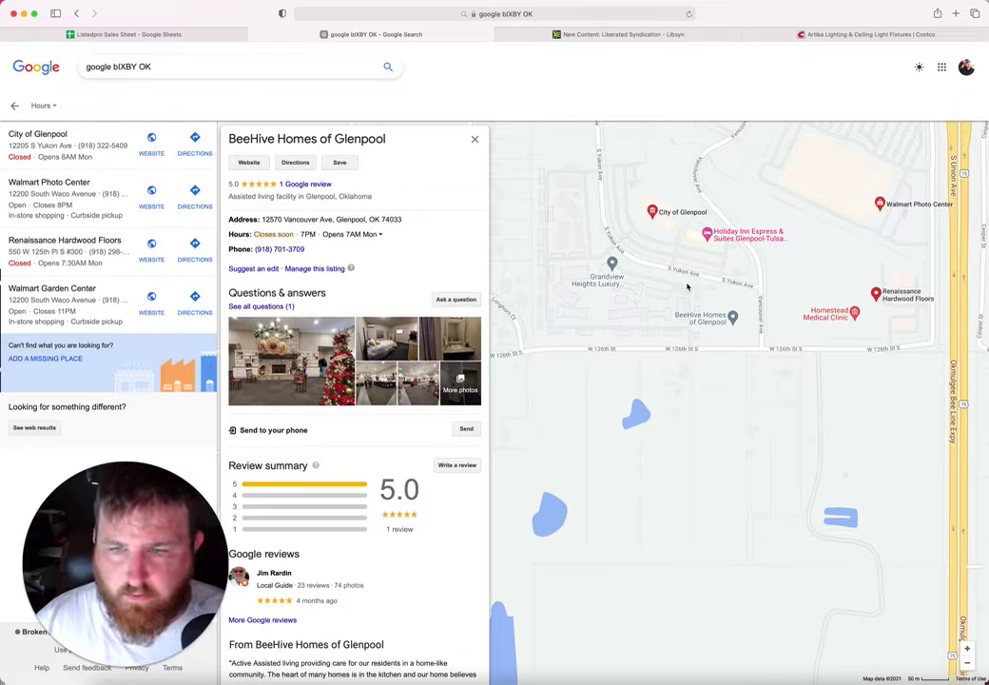
drag(696, 375, 525, 267)
scroll(697, 246, down, 3)
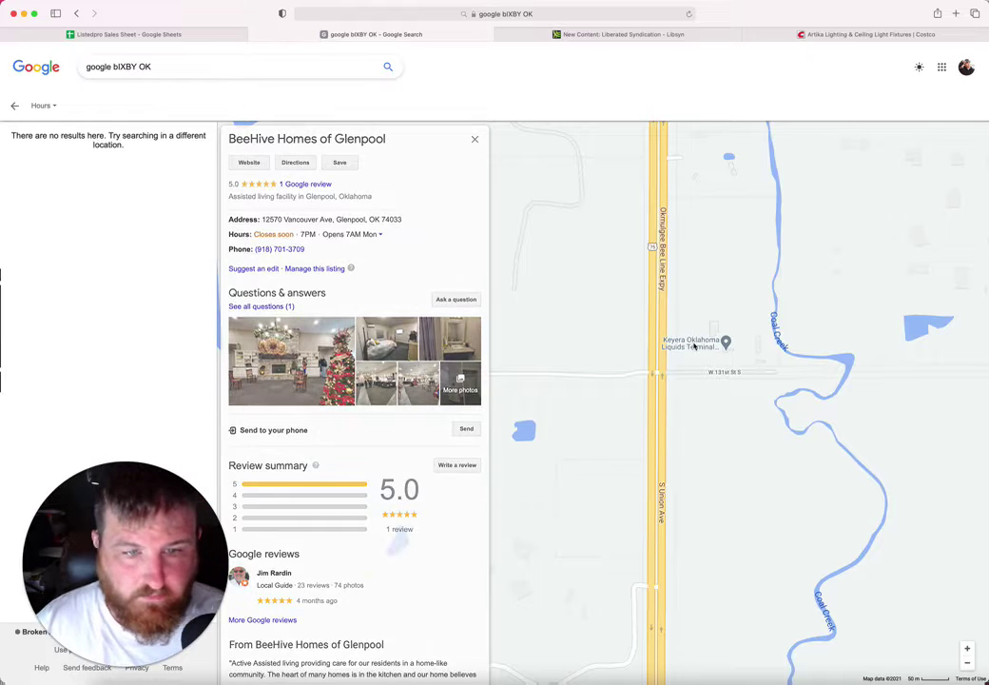
click(693, 344)
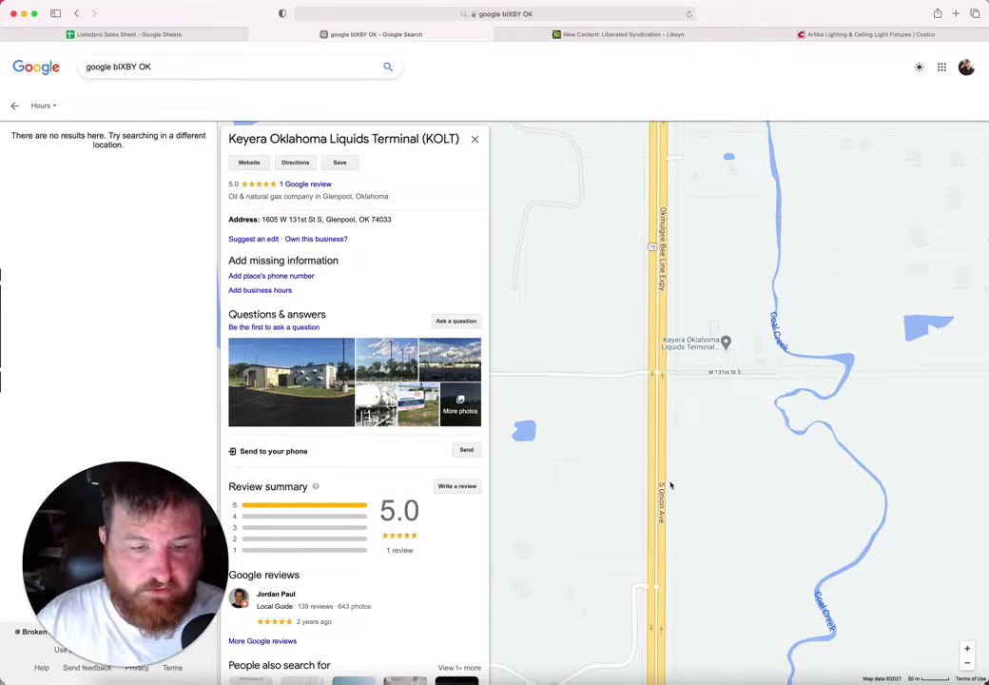
Step: Pan along the expressway, open the Abco Steel Inc listing and select its name
drag(672, 483, 656, 149)
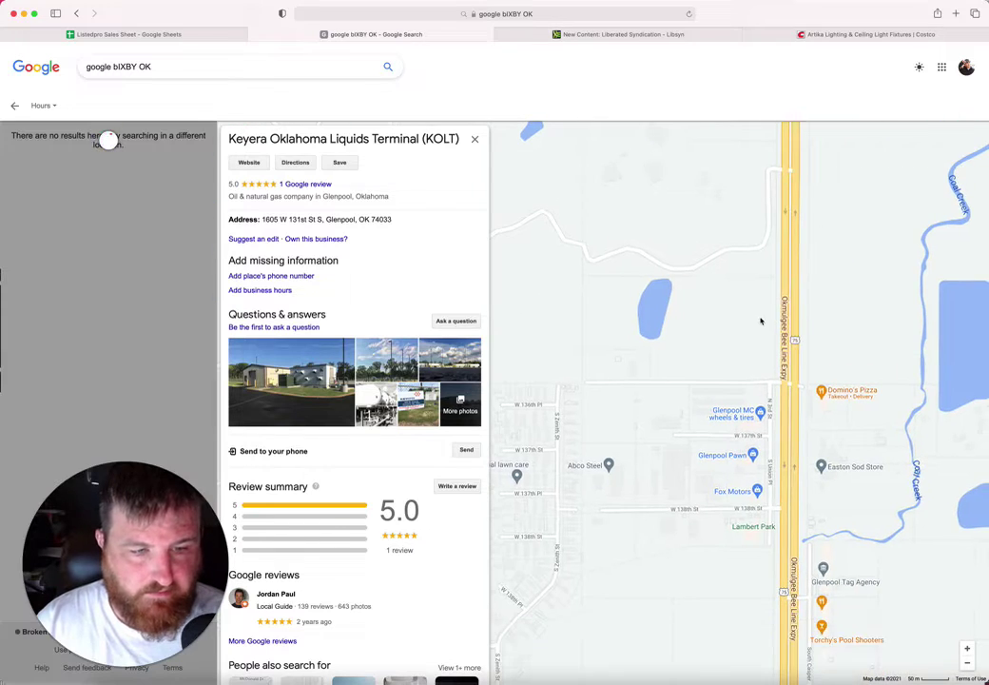
drag(756, 311, 711, 220)
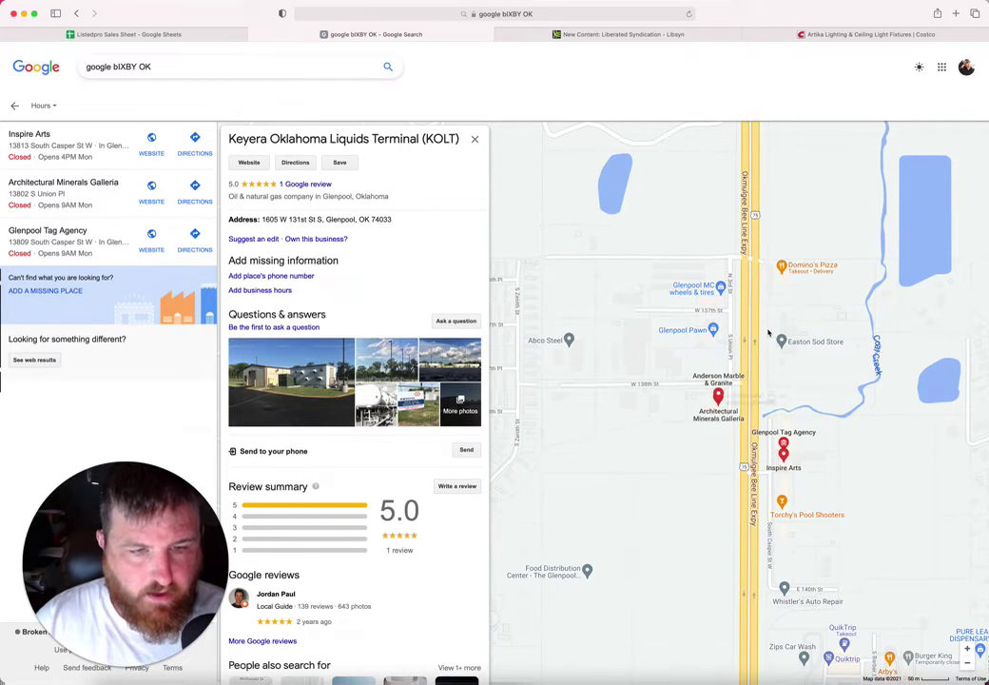
click(694, 332)
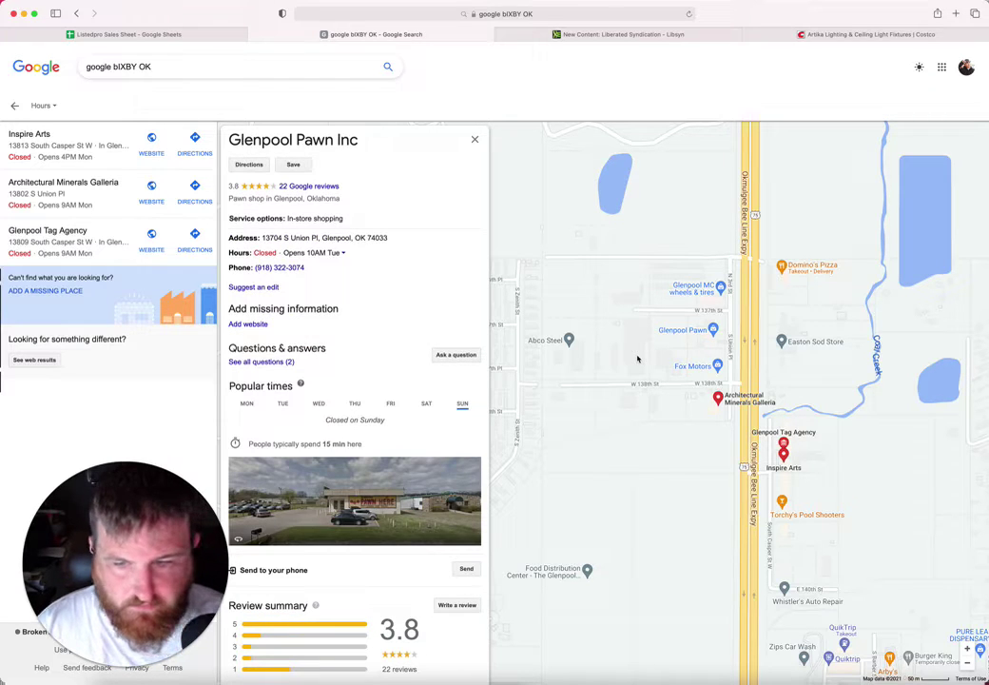
click(551, 345)
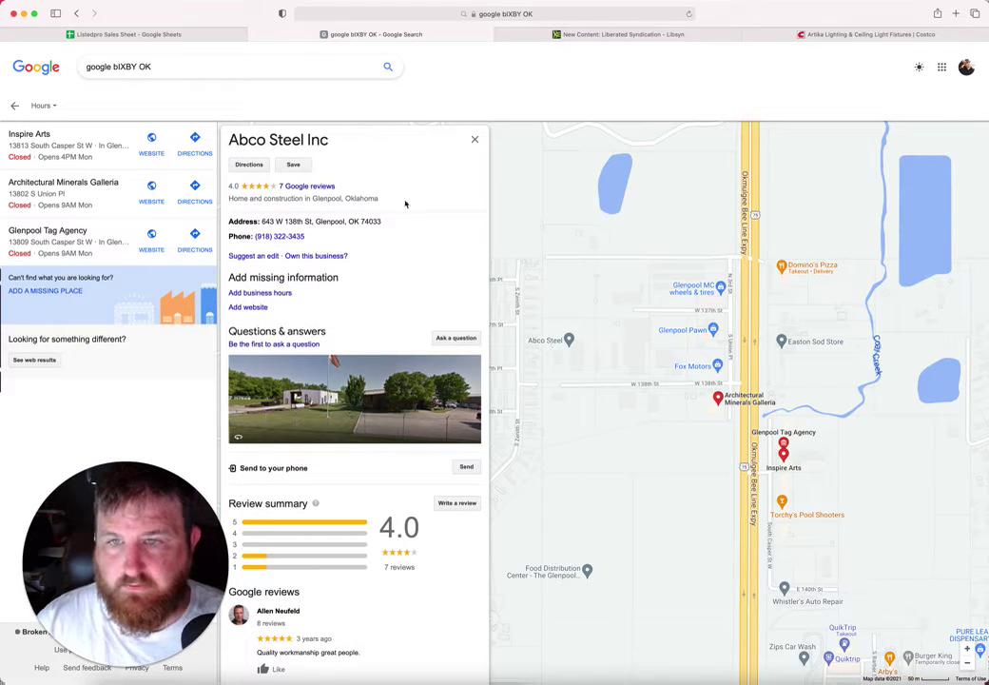
drag(335, 144, 228, 149)
key(cmd+c)
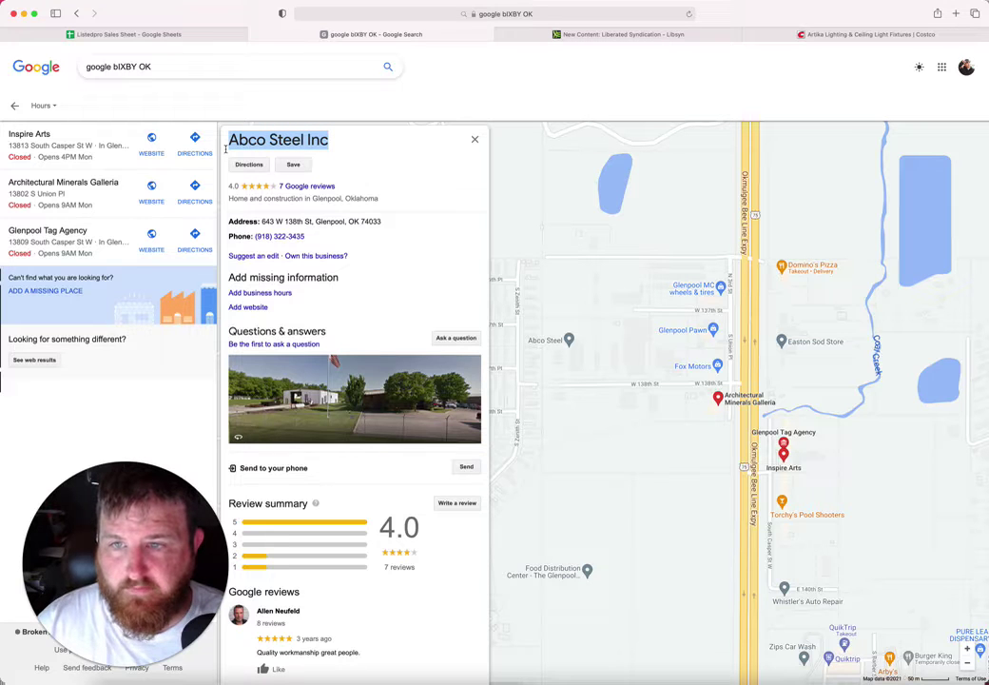
Step: Paste Abco Steel Inc into B120 and copy its street address from the listing
click(139, 31)
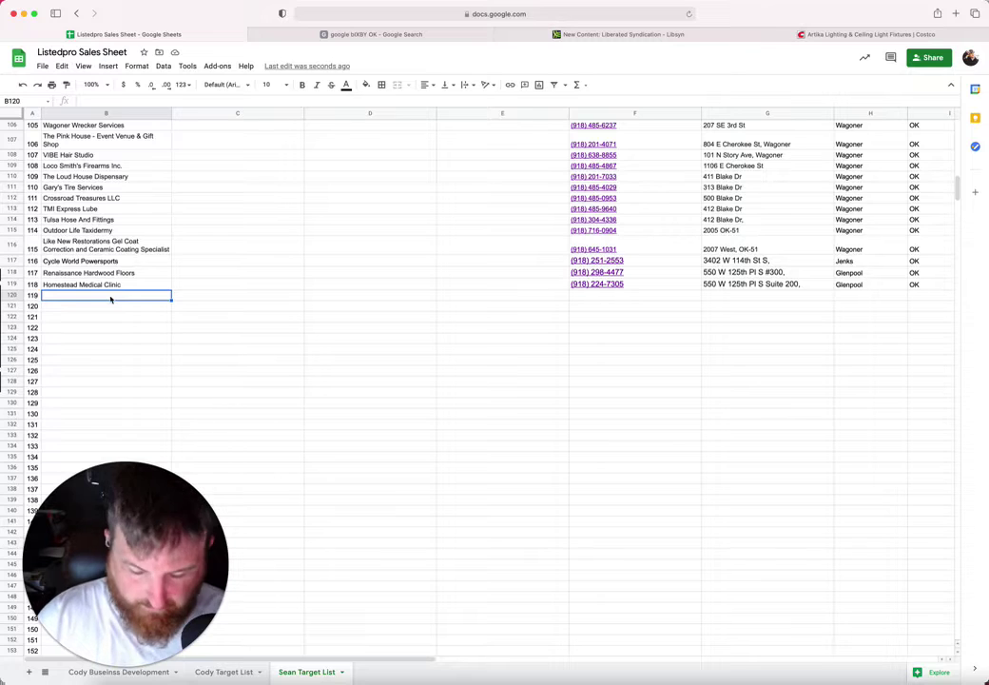
key(ctrl+v)
click(590, 303)
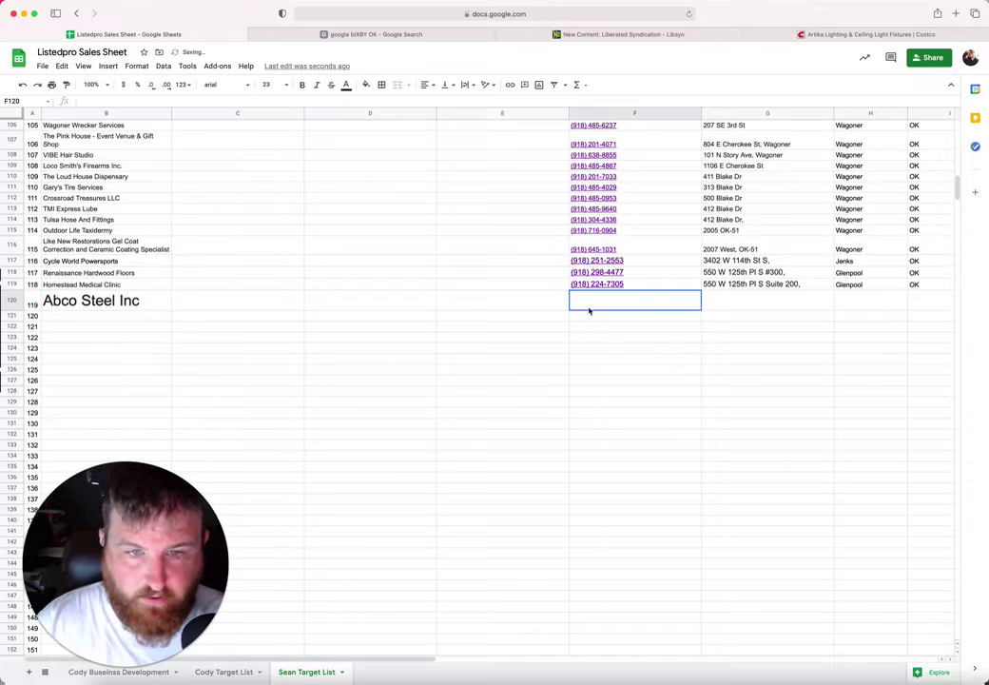
click(340, 34)
drag(388, 228, 262, 226)
click(262, 225)
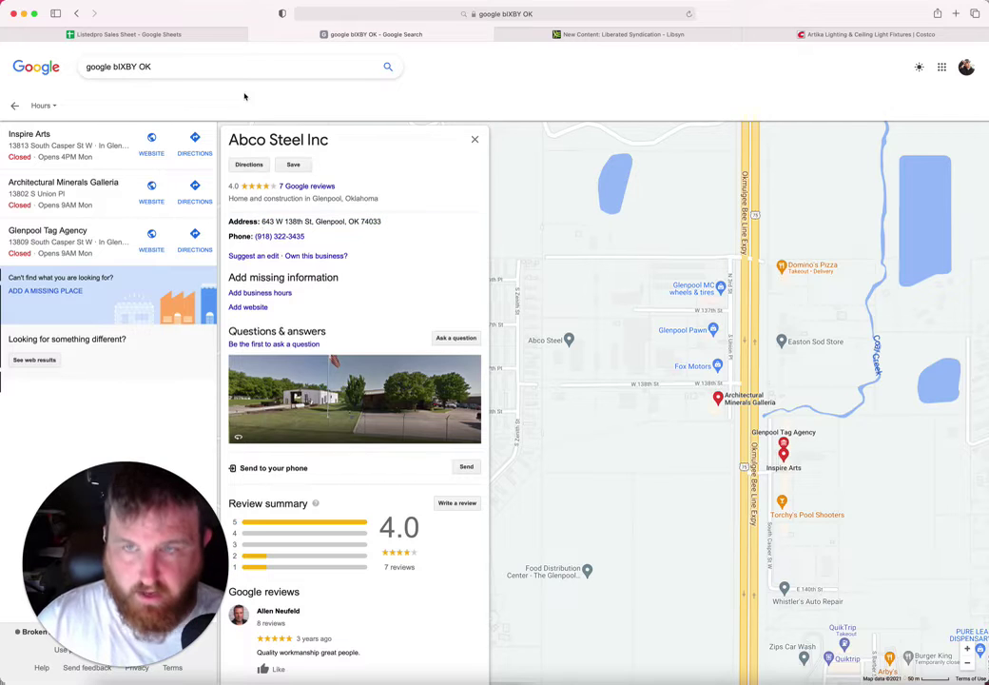
click(174, 31)
click(725, 302)
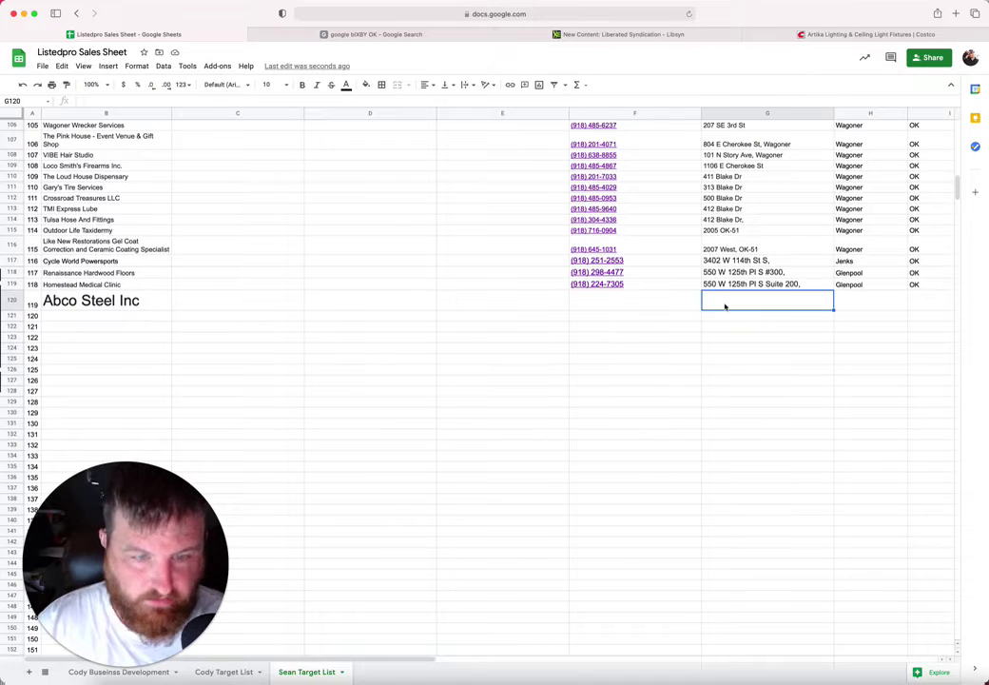
key(cmd+v)
Step: Clear the wrongly pasted name from G120 and paste Abco Steel's address there
click(859, 301)
click(781, 303)
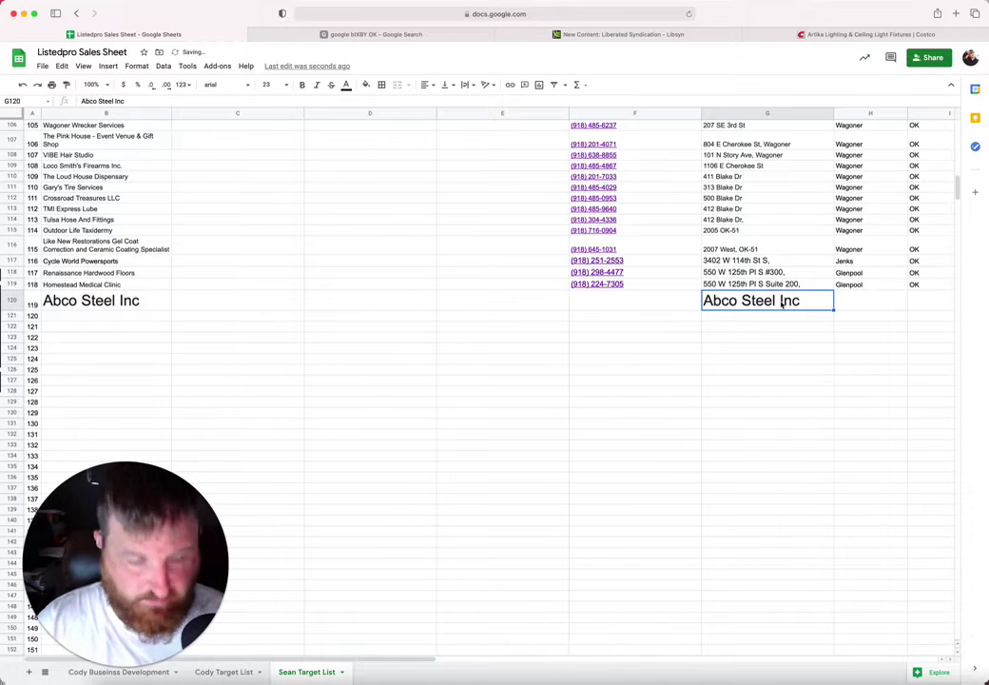
key(BackSpace)
click(400, 36)
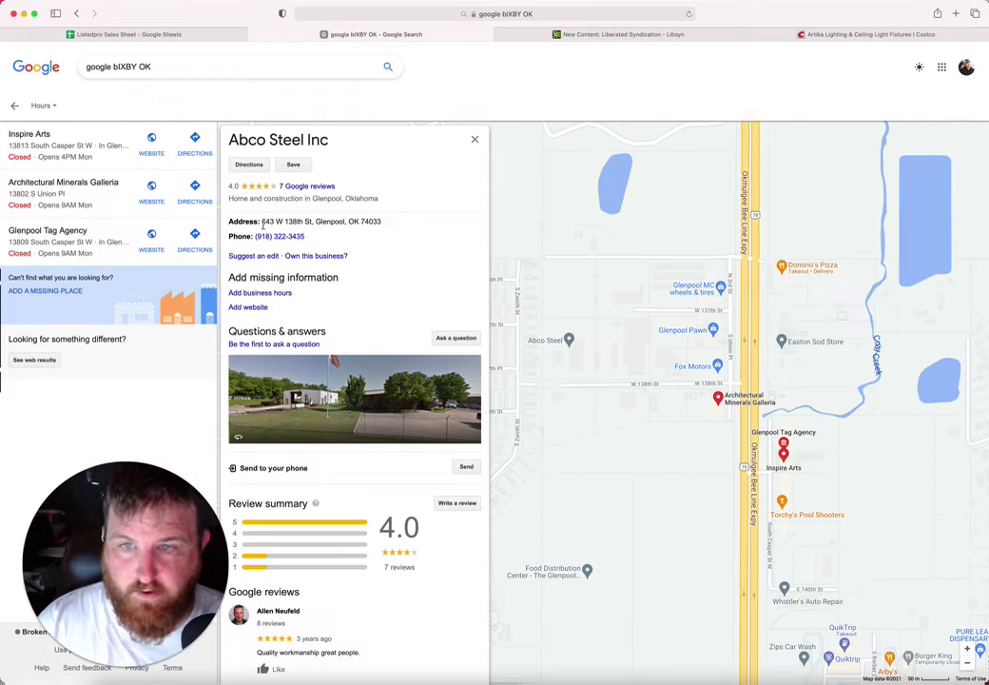
drag(384, 222, 264, 223)
key(super+c)
click(181, 35)
key(super+v)
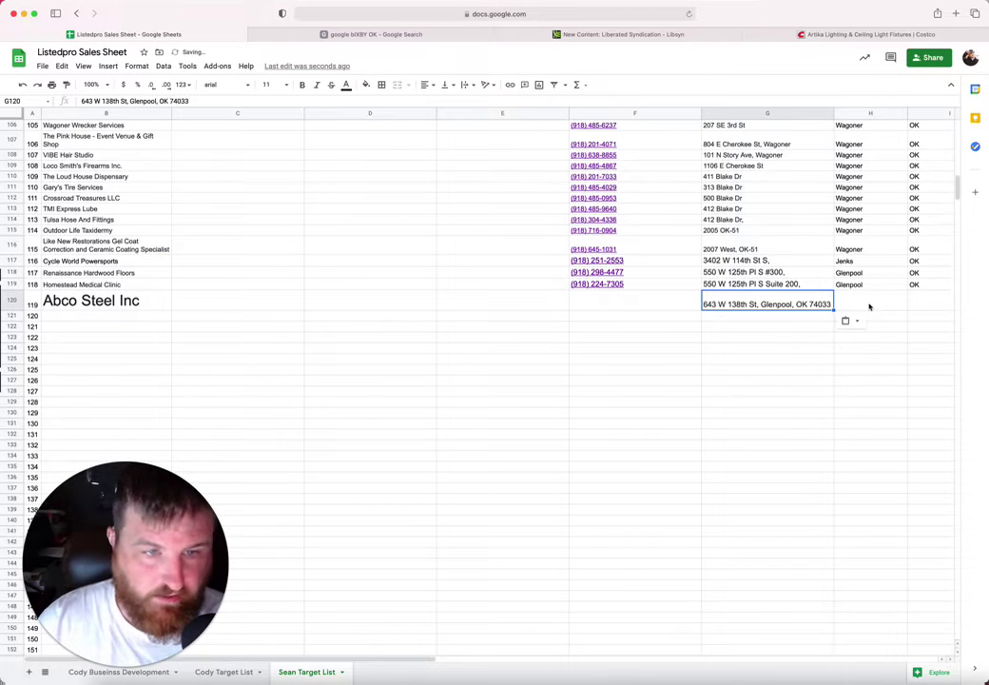
Step: Fill row 120's city, state and zip with Glenpool, OK and 74033
drag(870, 306, 870, 315)
text(G)
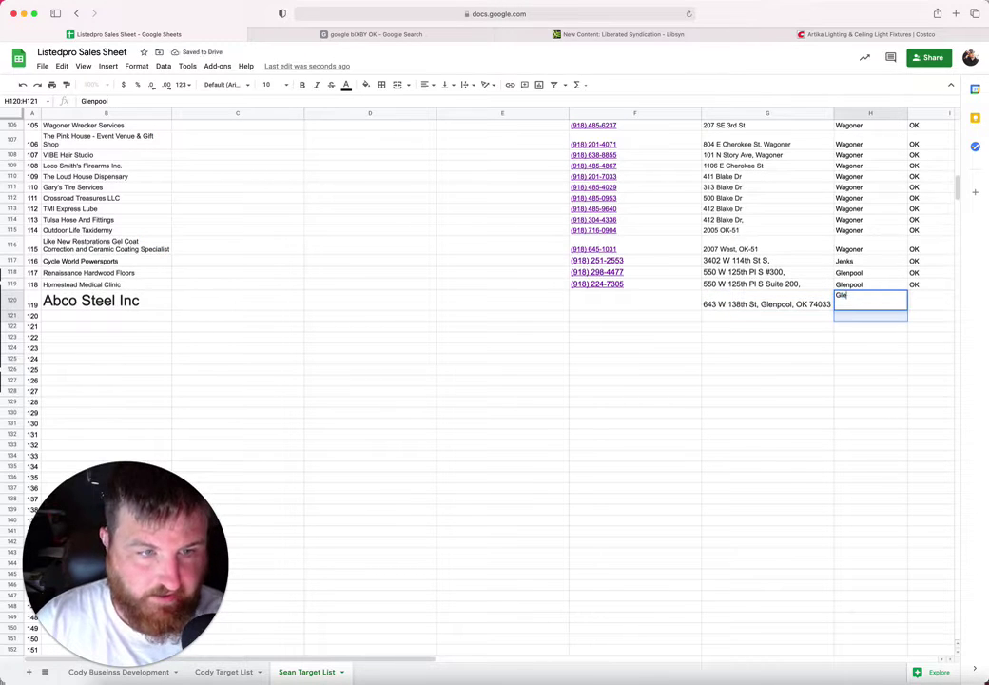
key(BackSpace)
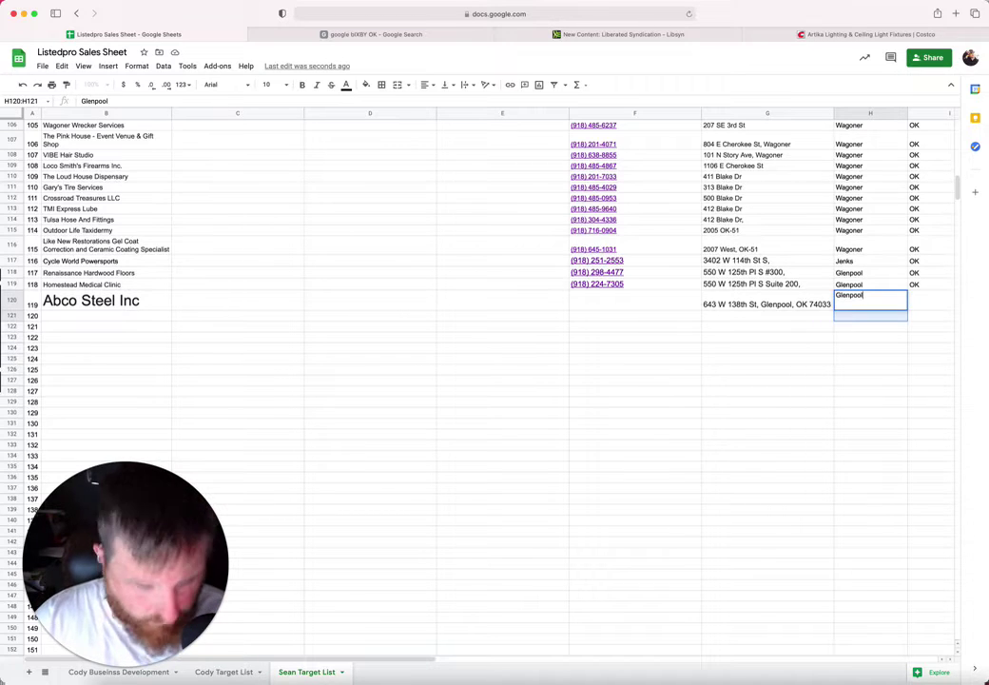
key(Tab)
text(OK)
key(Tab)
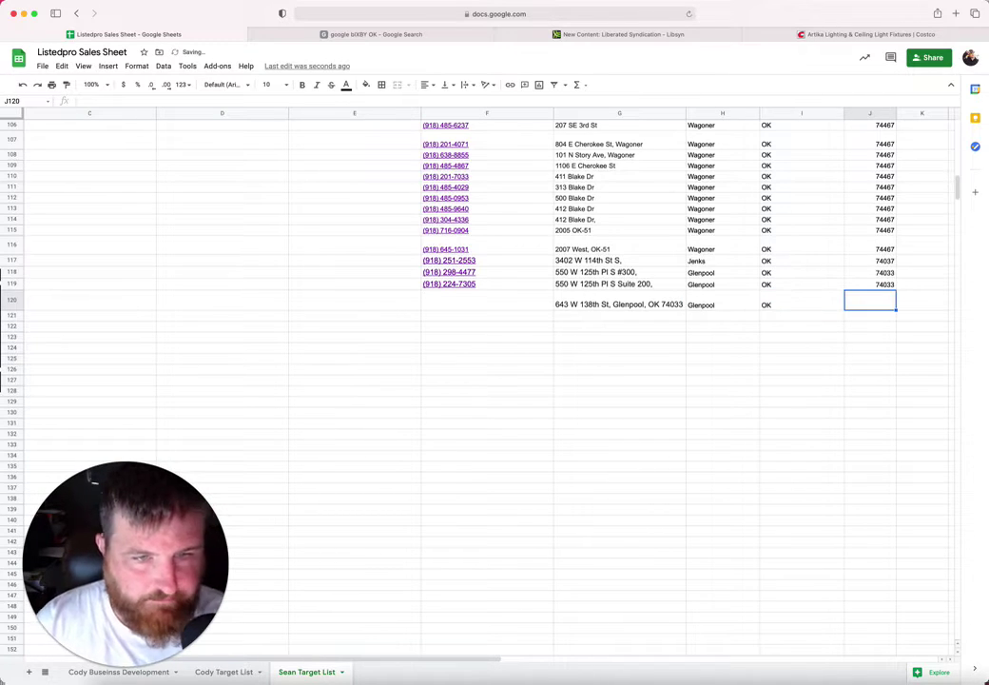
text(74033)
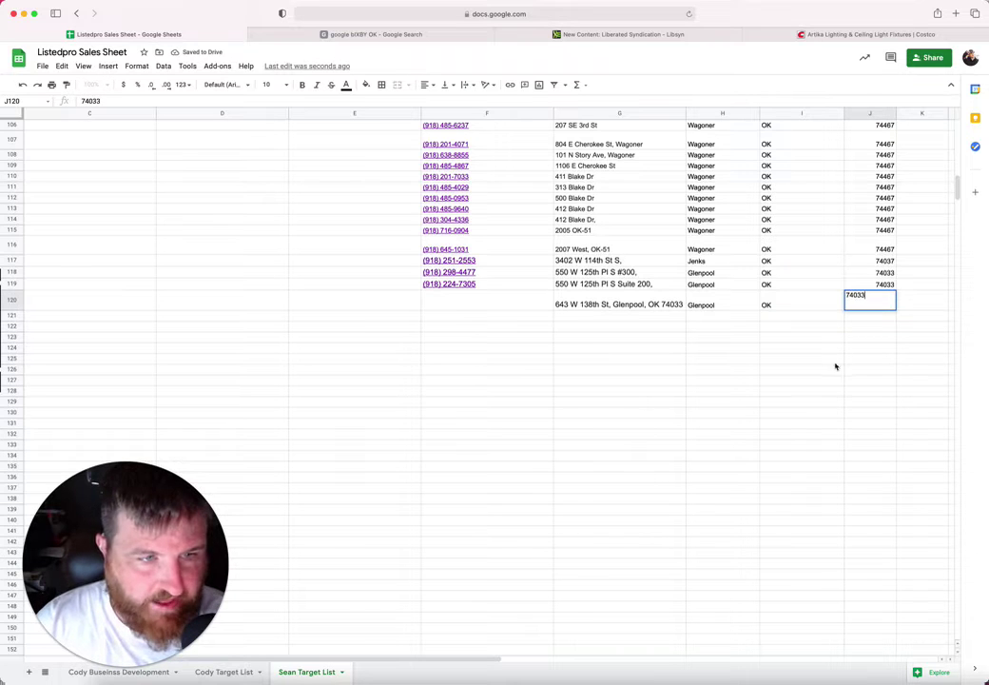
click(835, 360)
double_click(635, 298)
drag(613, 295, 688, 297)
key(BackSpace)
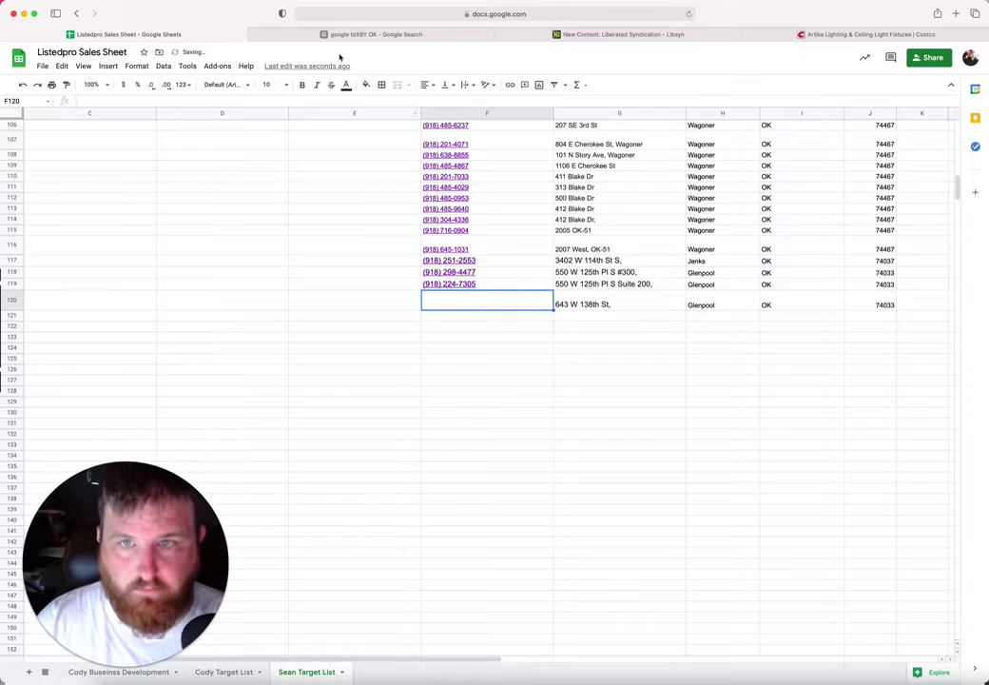
click(353, 37)
drag(306, 235, 255, 236)
key(super+c)
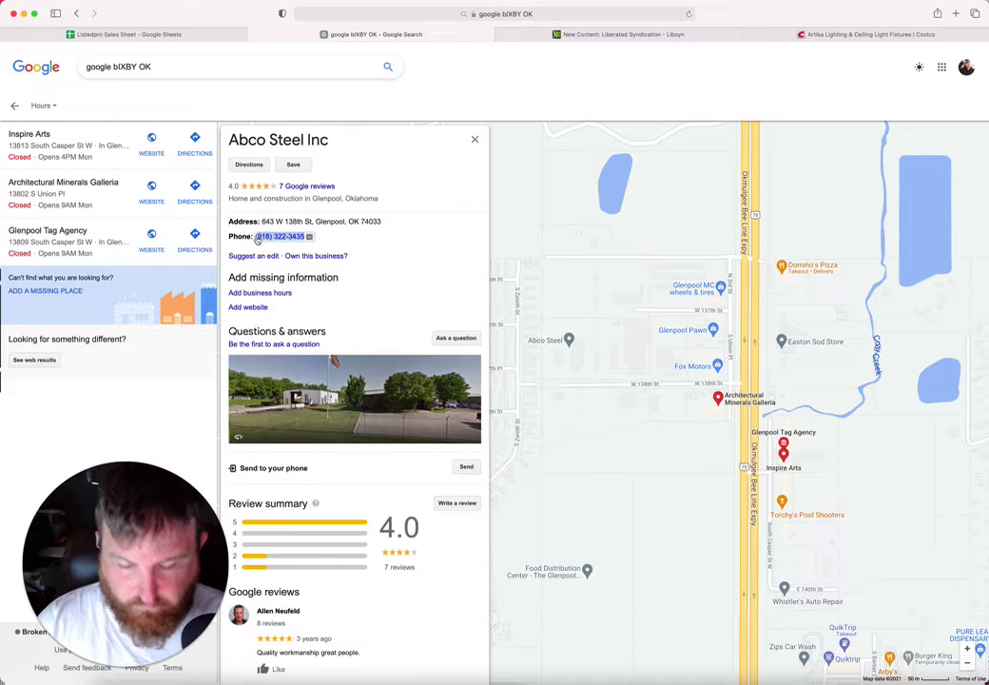
click(179, 34)
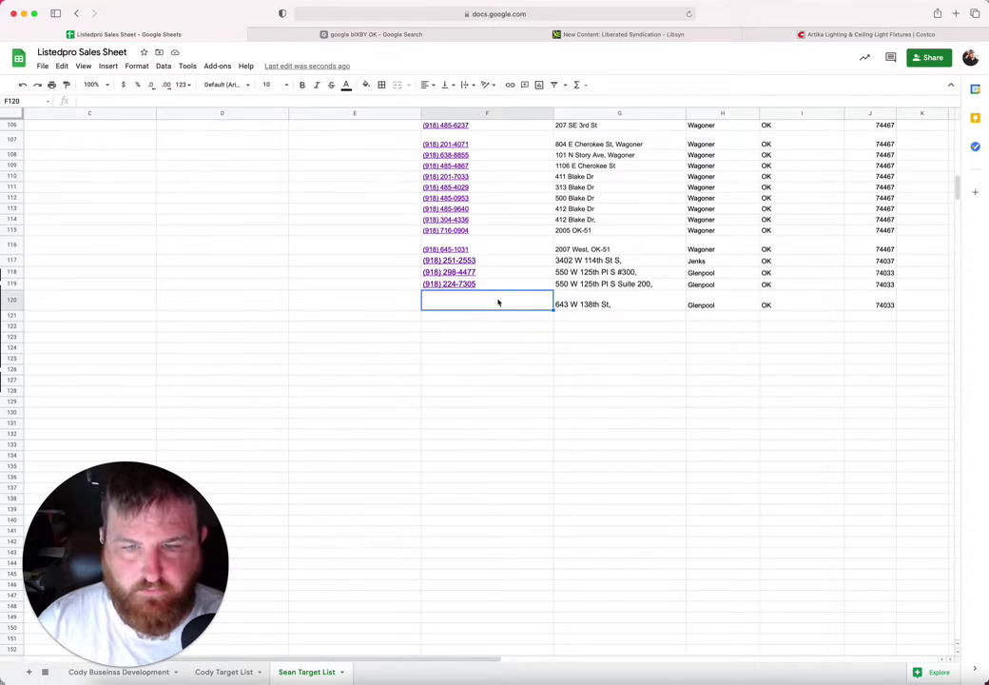
key(super+v)
Step: Set the Abco Steel Inc name in B120 to font size 10
click(366, 303)
key(Left)
key(Left)
key(Left)
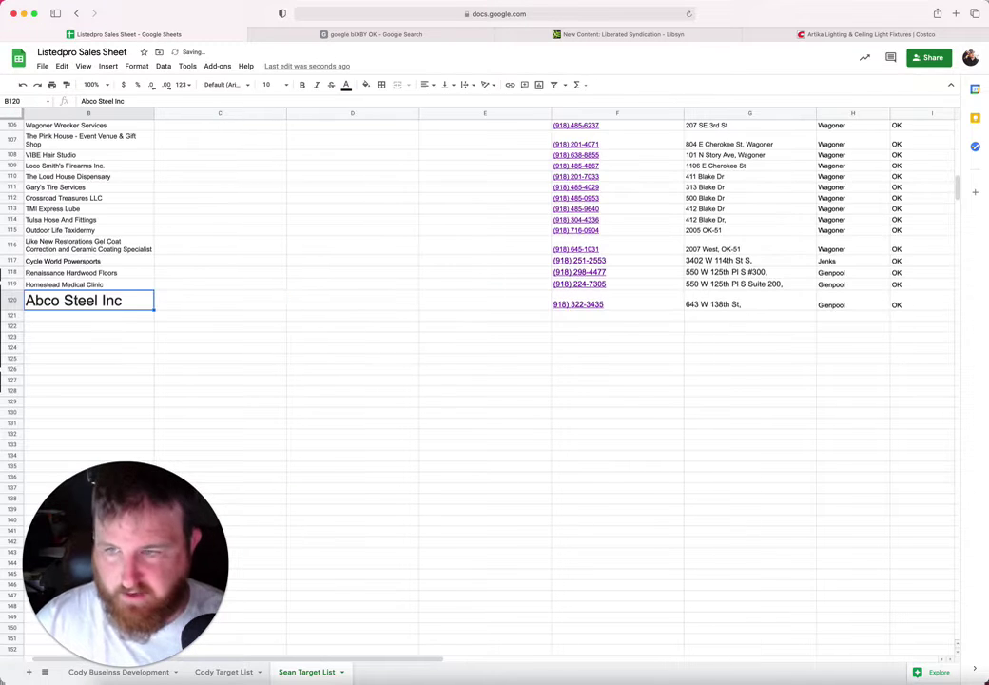
click(287, 86)
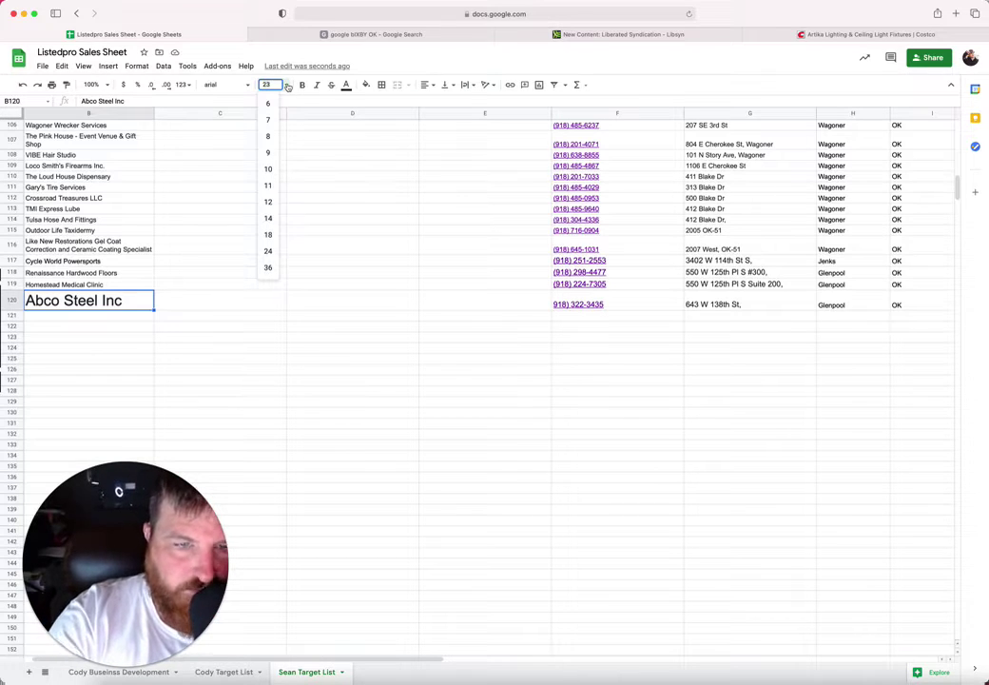
click(268, 170)
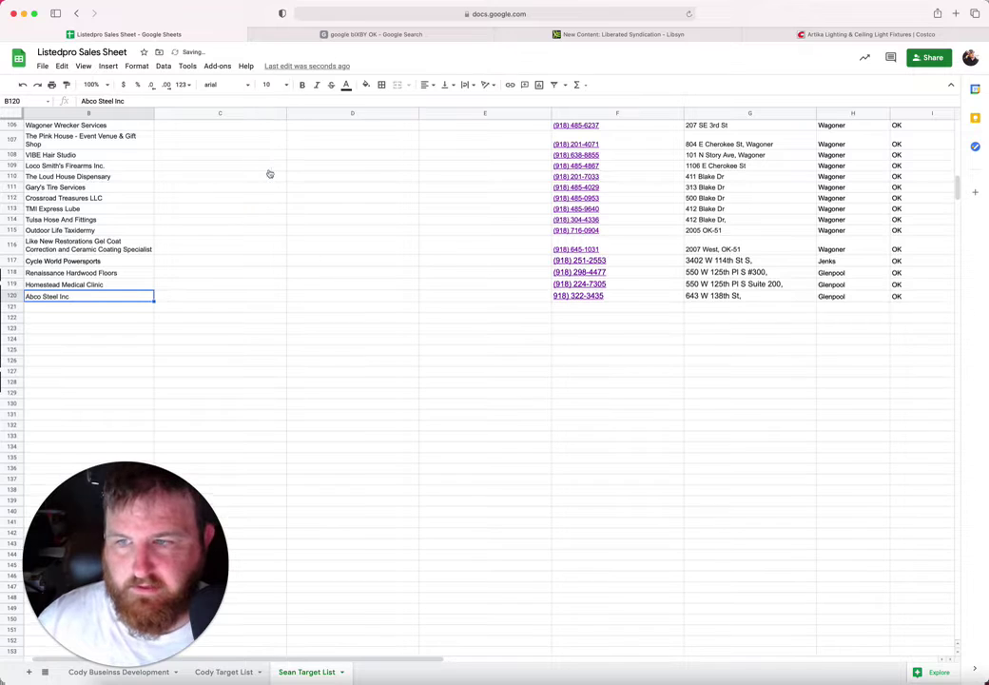
key(Down)
Step: Open the Glenpool MC wheels & tires listing in Maps and copy its business name
click(305, 35)
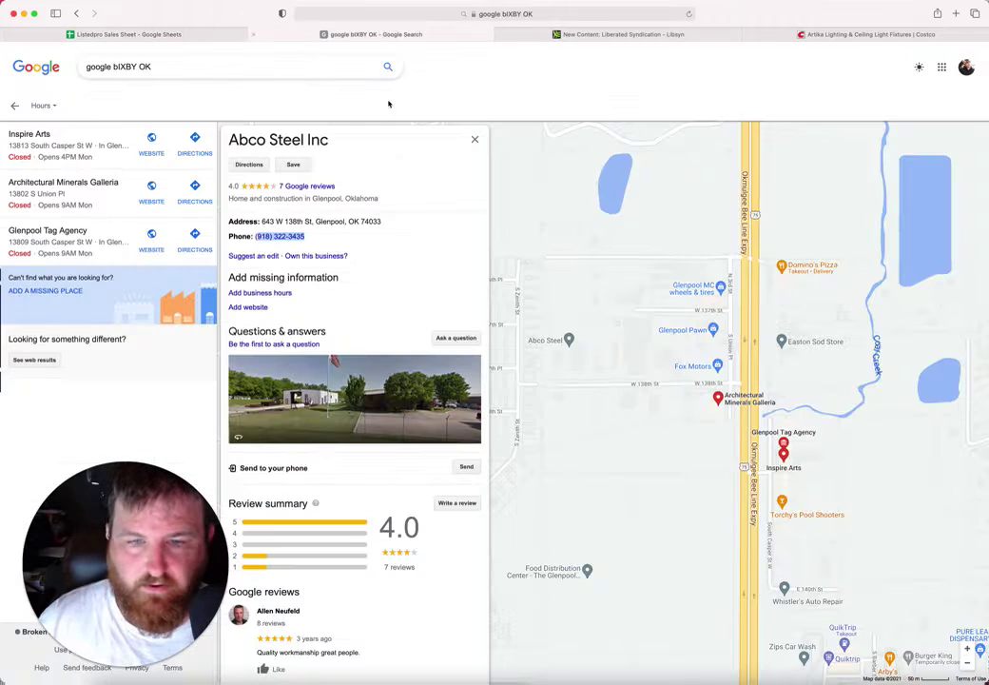
scroll(605, 385, down, 5)
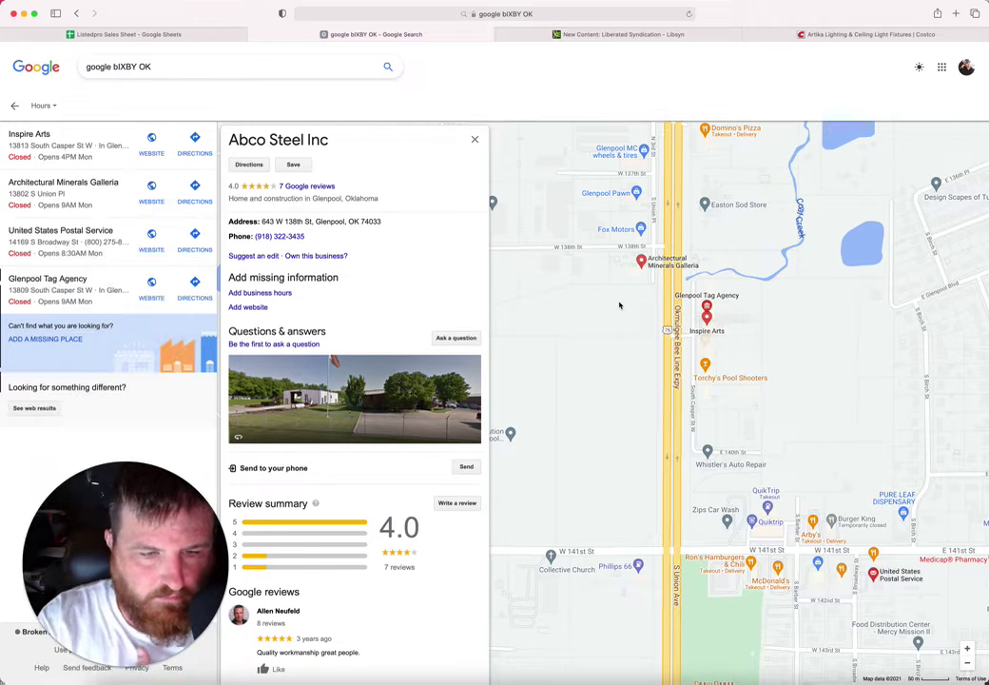
scroll(778, 409, up, 3)
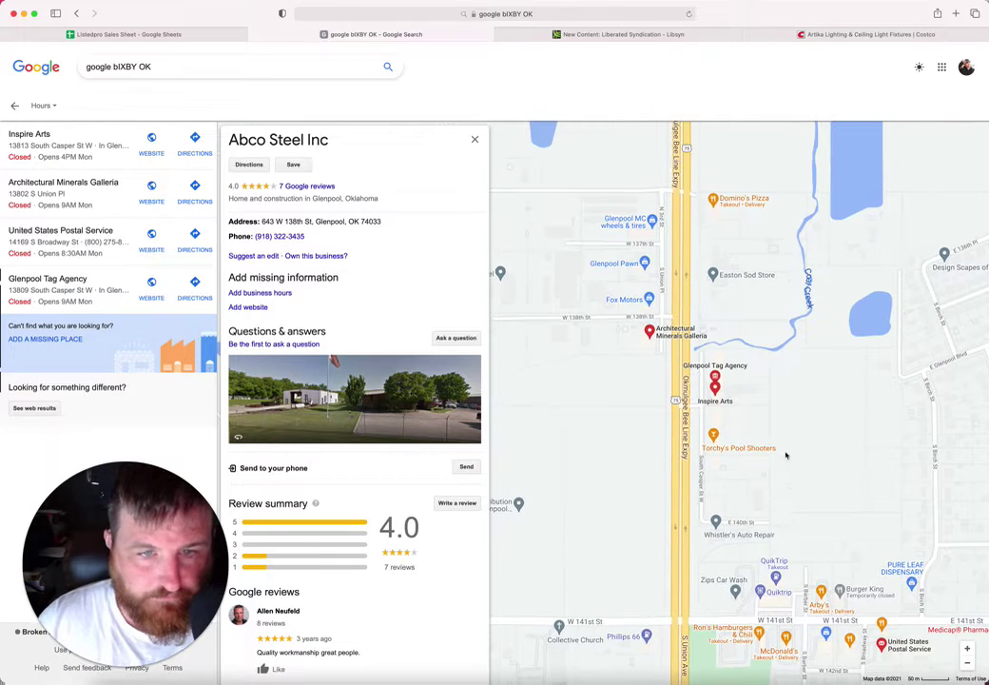
click(628, 220)
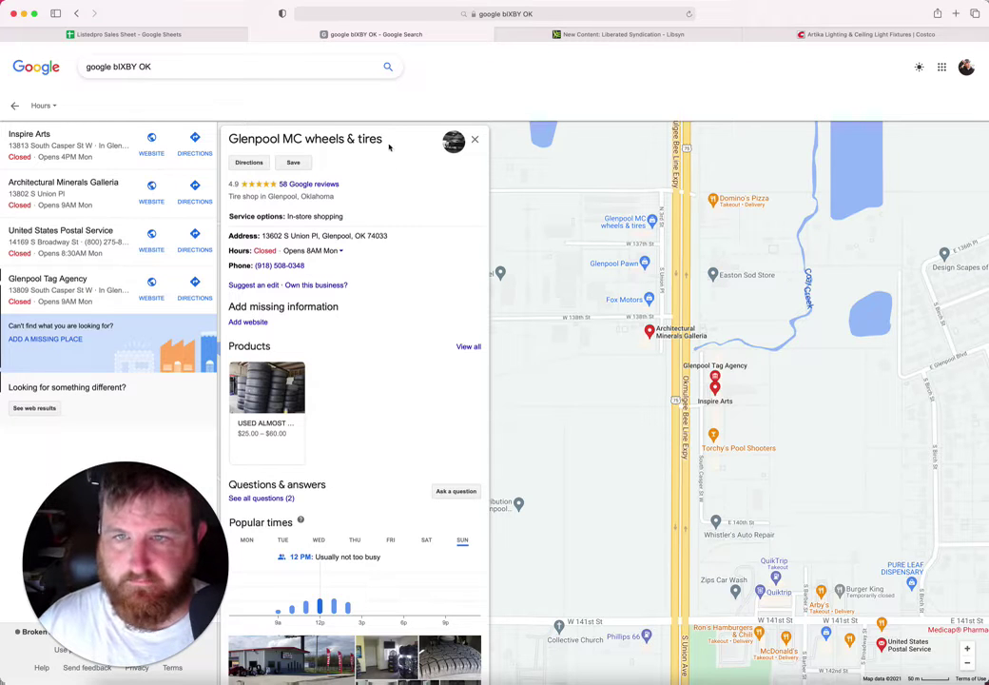
drag(384, 140, 225, 140)
key(super+c)
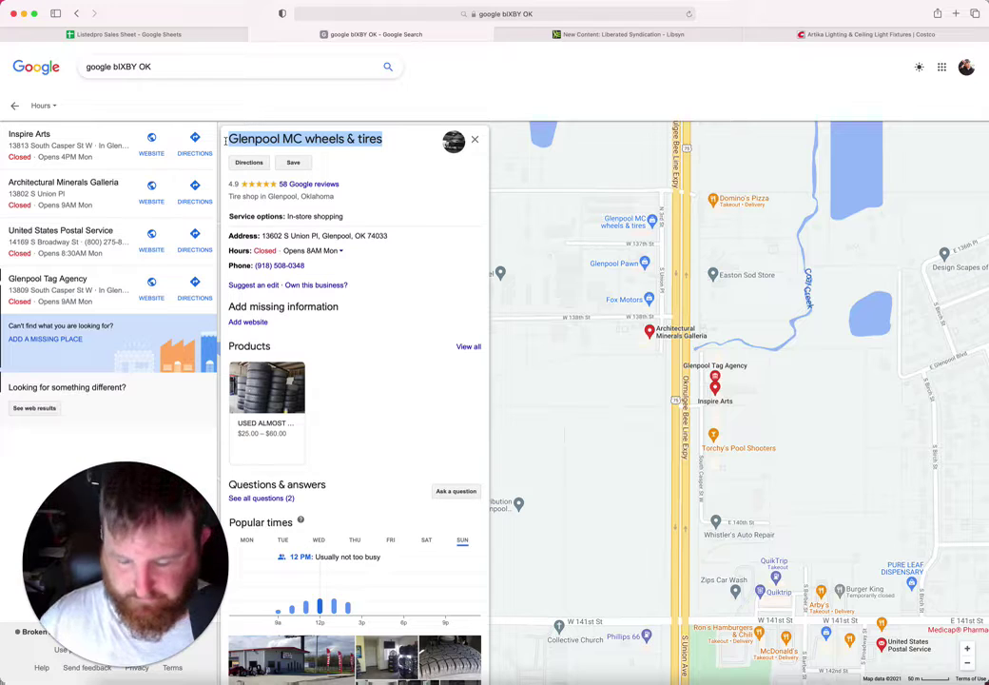
click(198, 34)
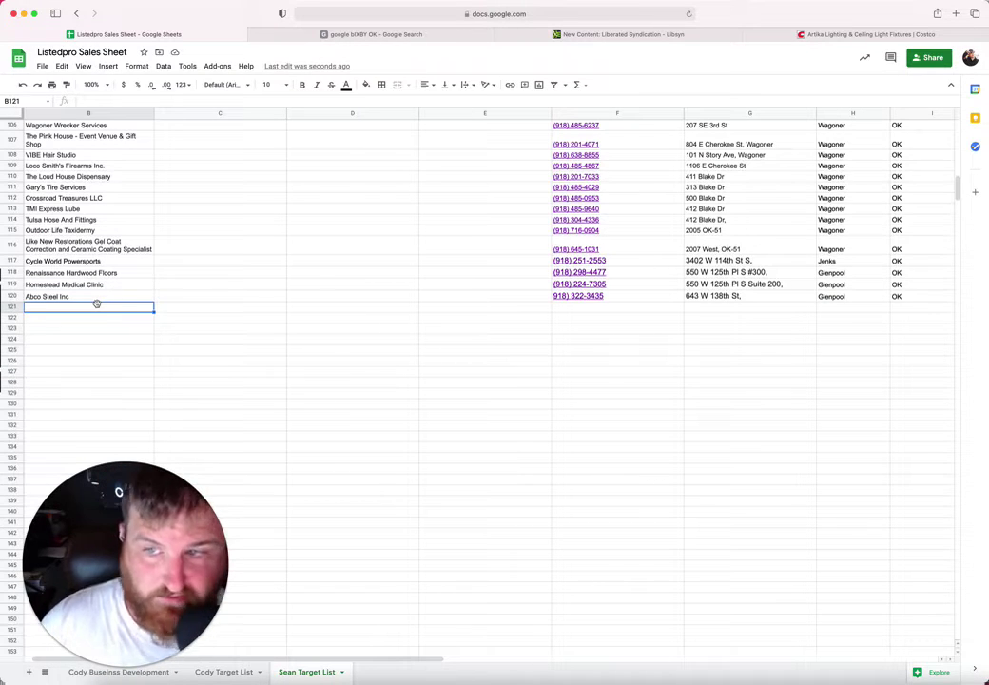
Step: Paste Glenpool MC wheels & tires into B121 and its phone number into F121
key(super+v)
click(579, 328)
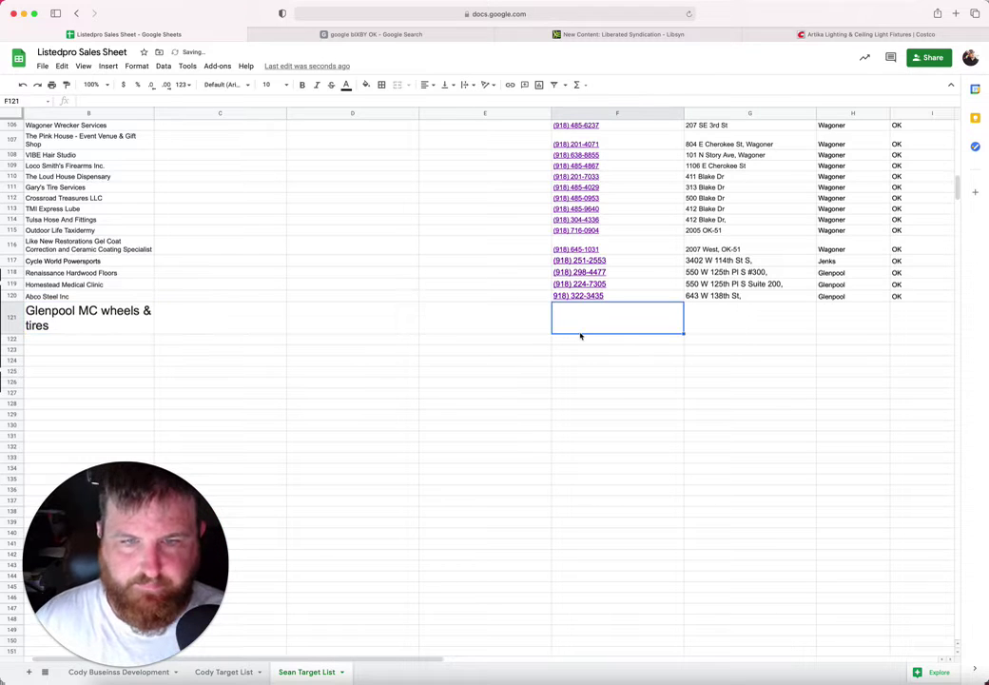
click(304, 38)
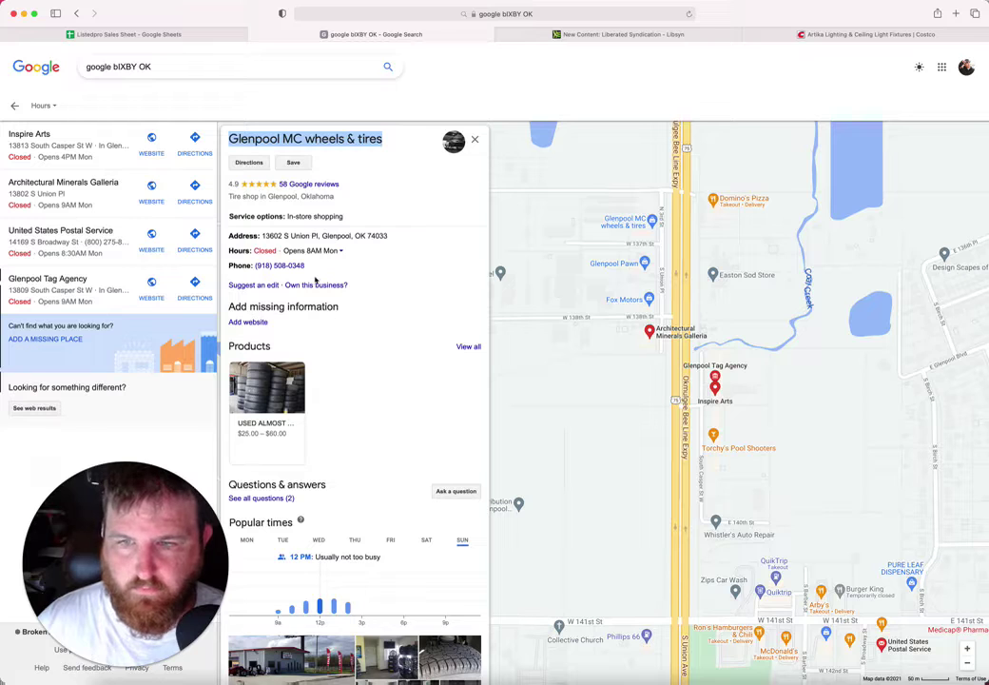
click(314, 270)
drag(315, 270, 252, 266)
key(super+c)
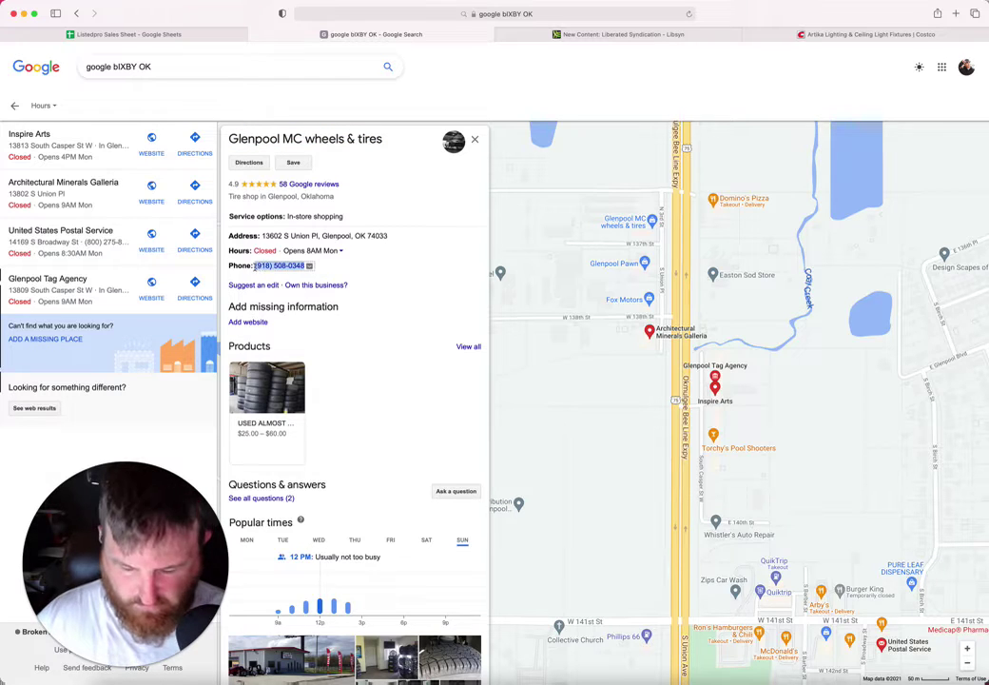
click(198, 35)
click(590, 297)
click(557, 326)
key(super+v)
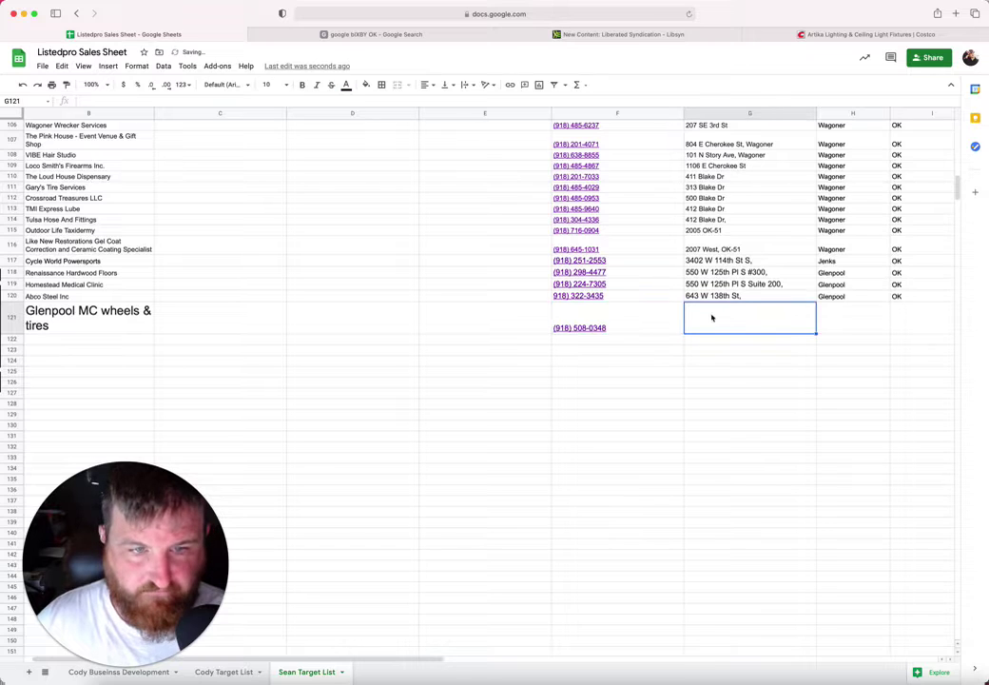
Step: Copy the Glenpool MC address from the listing into G121
click(378, 35)
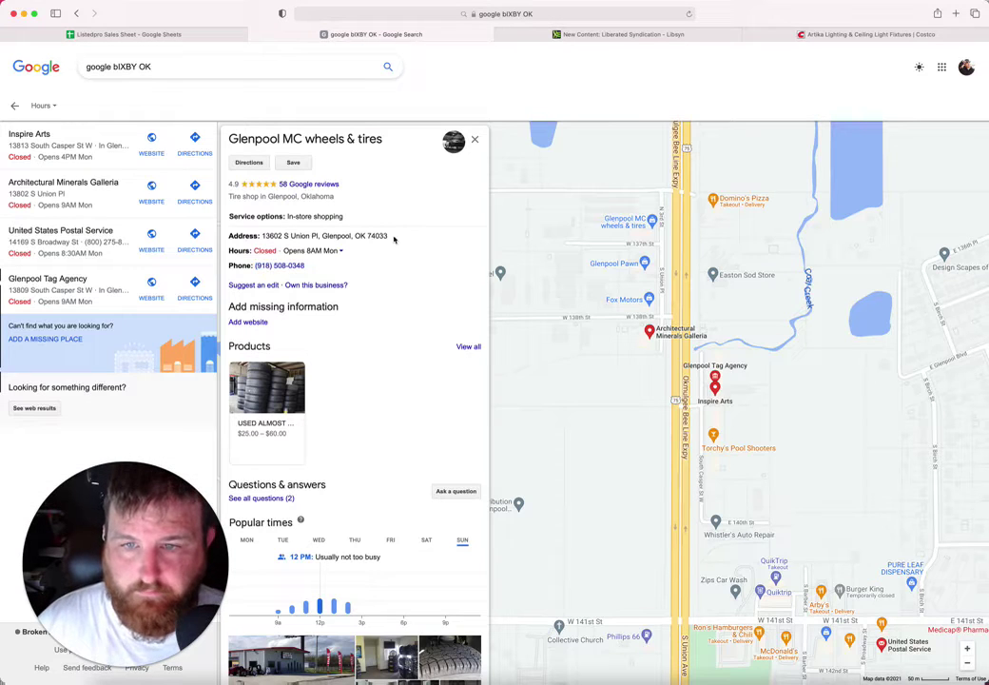
drag(386, 240, 259, 238)
key(super+c)
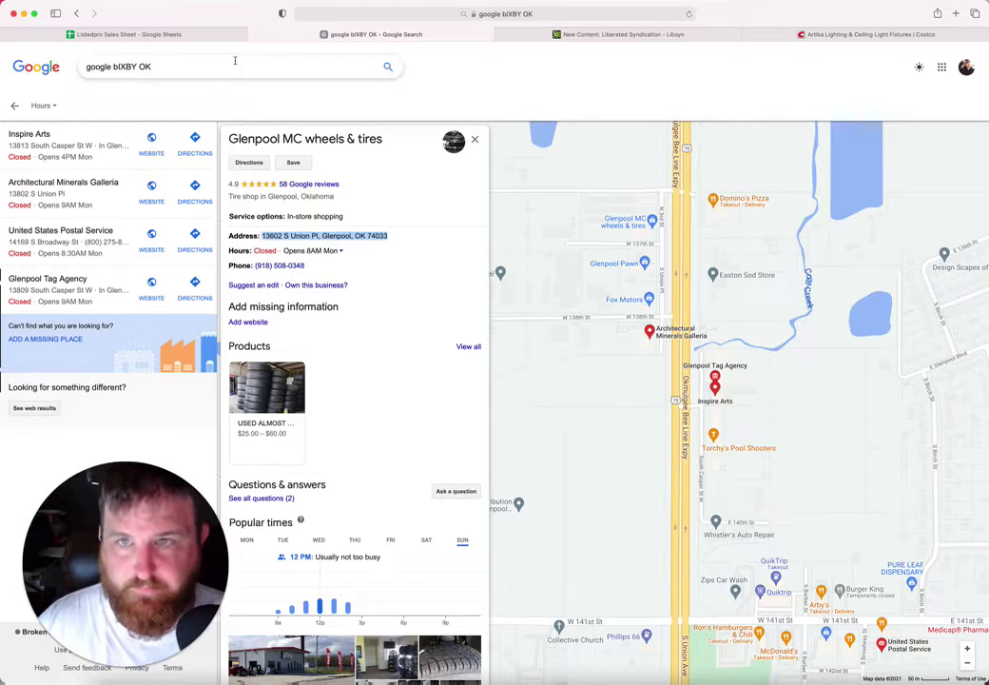
click(143, 34)
key(super+v)
Step: Enter Glenpool, OK and 74033 in row 121's city, state and zip cells
click(823, 319)
text(Glenpo)
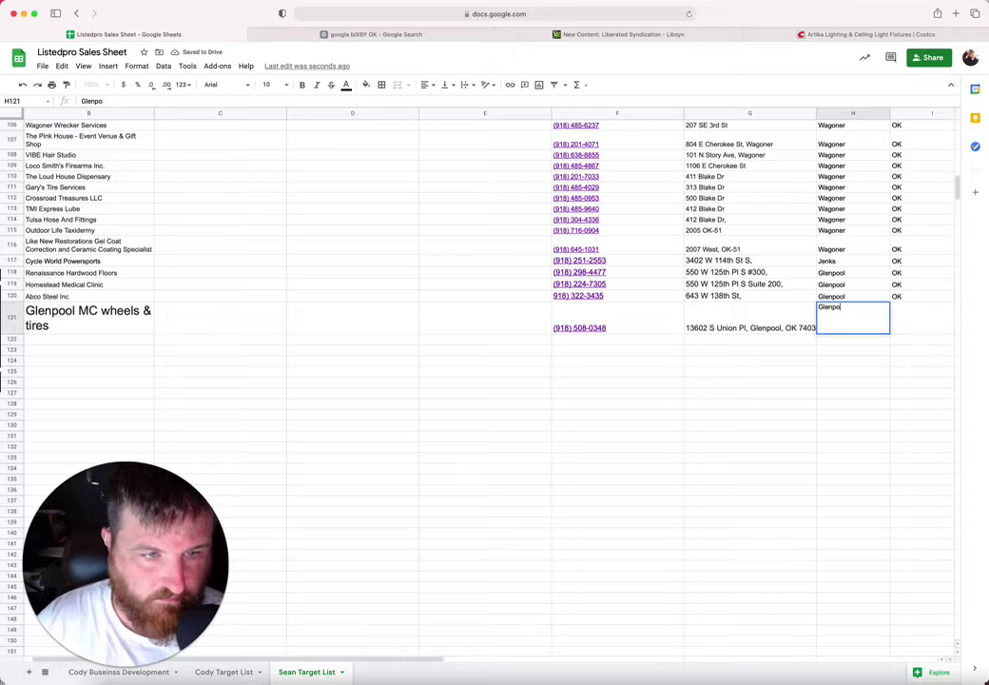
key(Tab)
text(OK)
key(Tab)
text(74033)
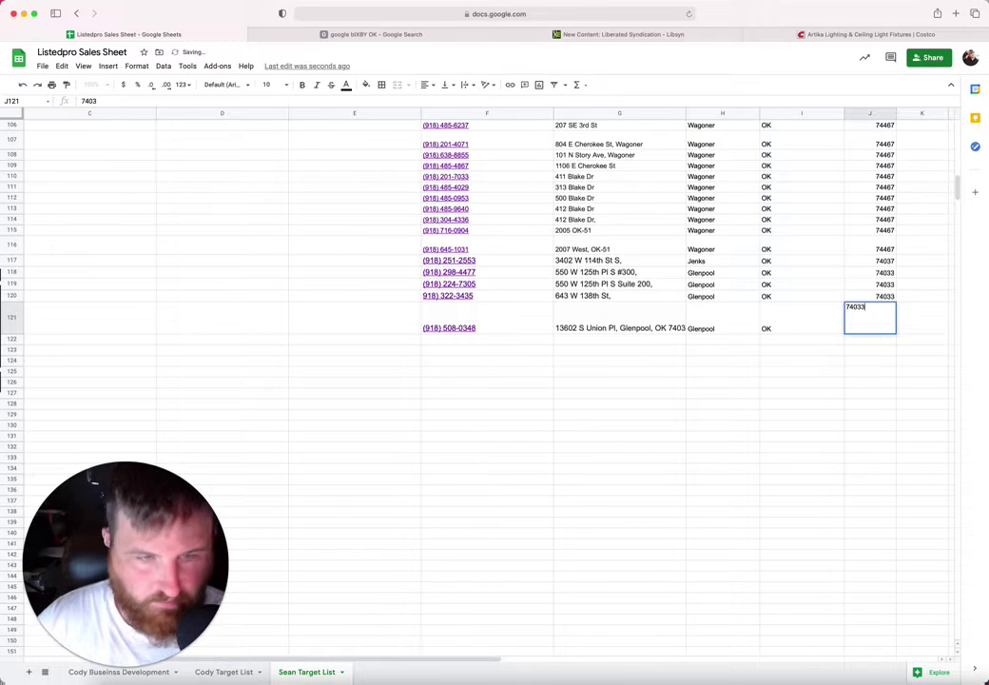
key(Return)
click(646, 327)
double_click(645, 327)
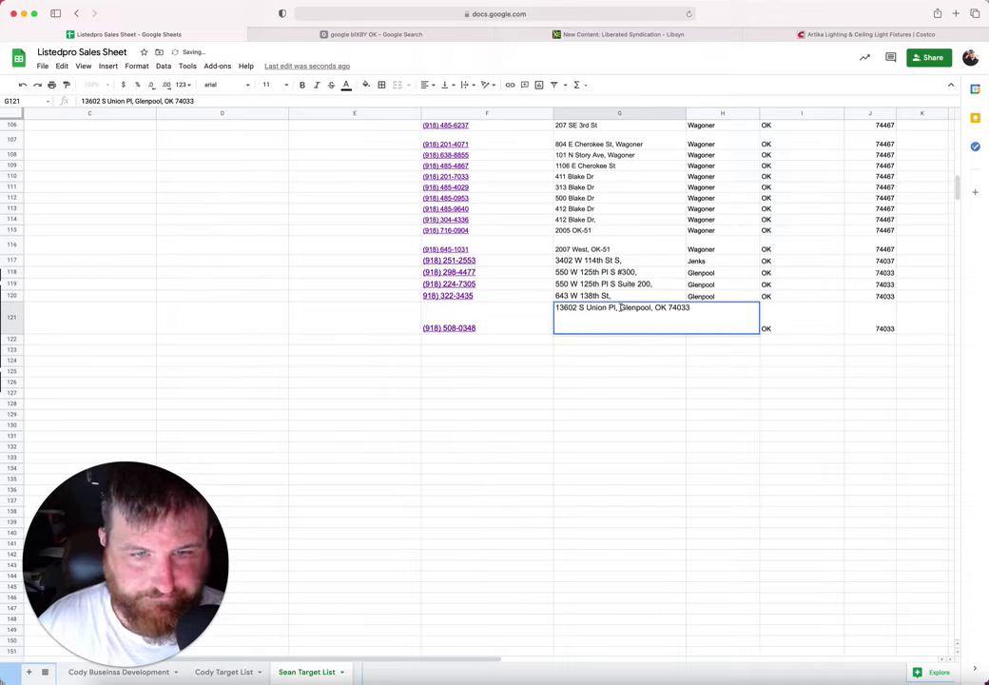
drag(620, 307, 782, 310)
key(BackSpace)
key(Return)
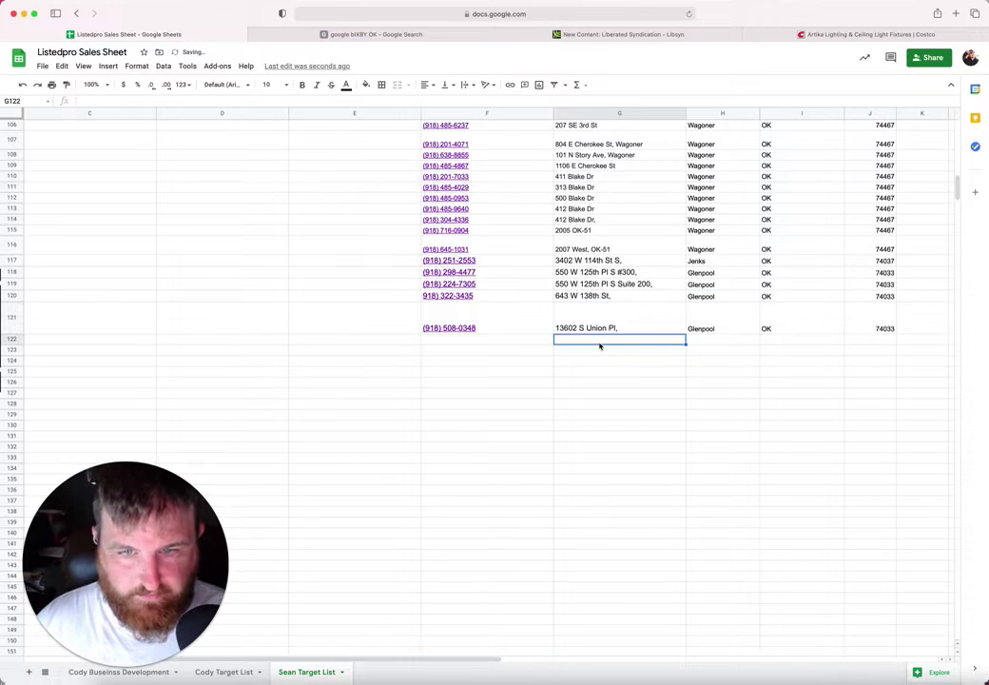
Step: Set the Glenpool MC wheels & tires name in B121 to font size 10
scroll(282, 316, left, 3)
click(122, 316)
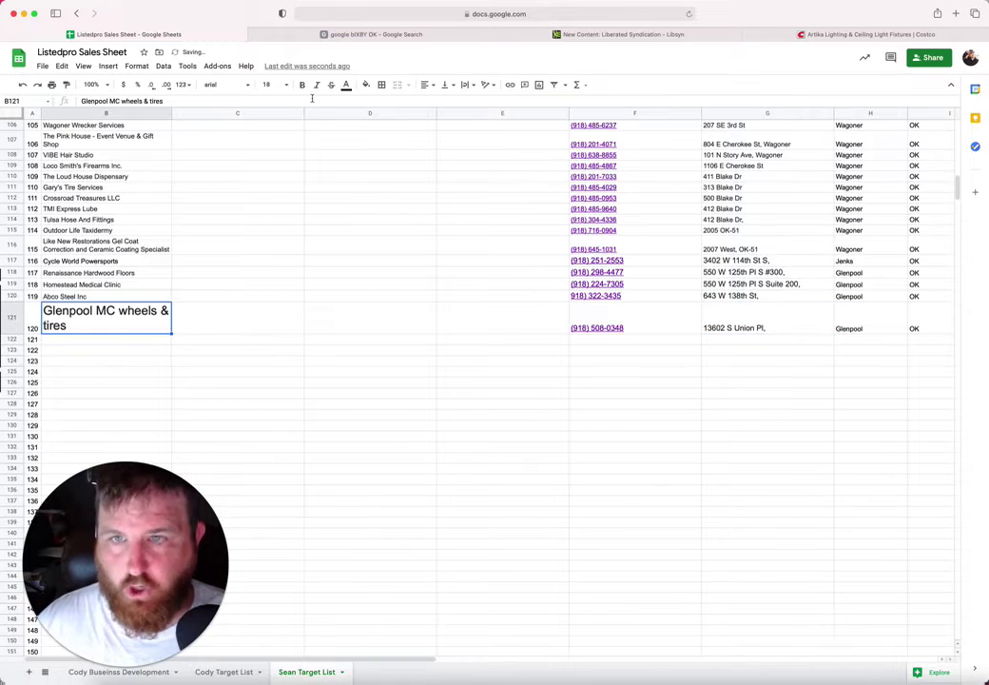
click(286, 85)
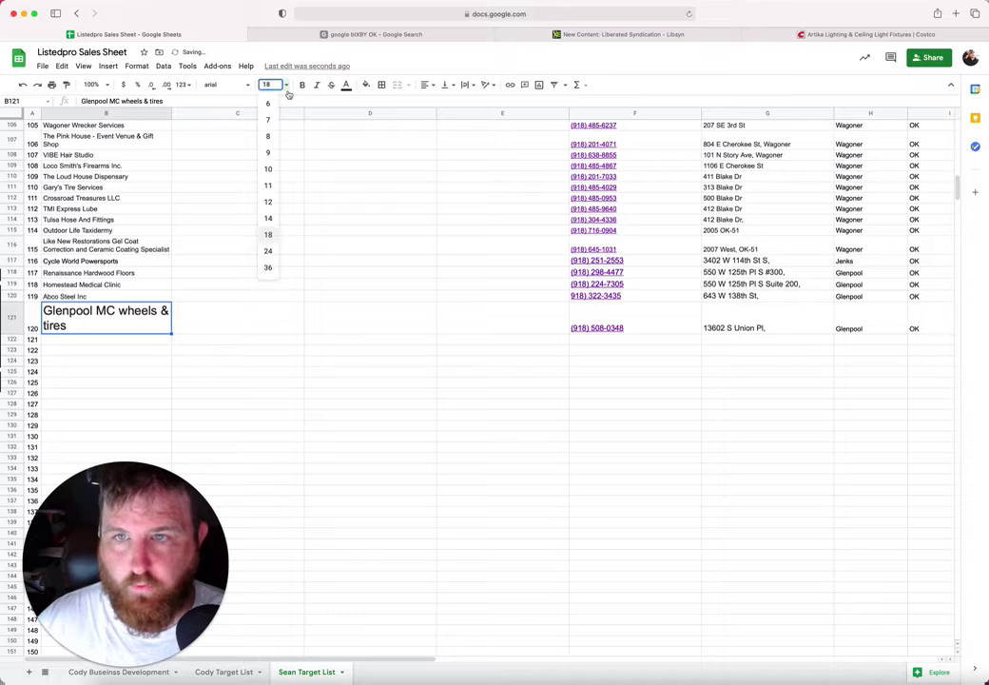
click(269, 171)
key(Down)
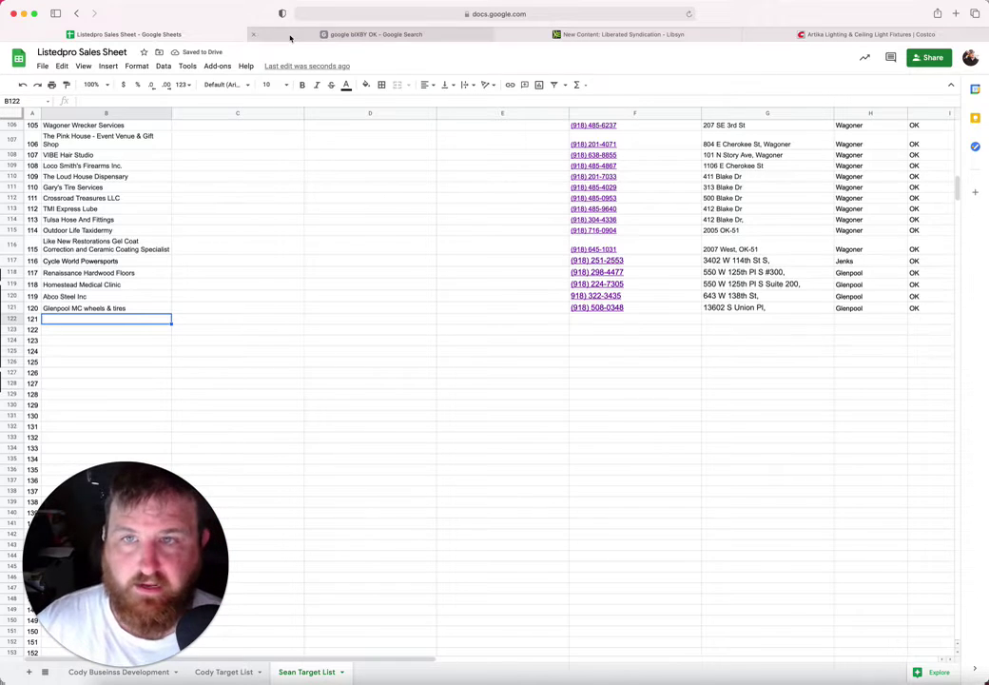
Step: Open the Architectural Minerals Galleria listing and paste its name into B122
click(291, 35)
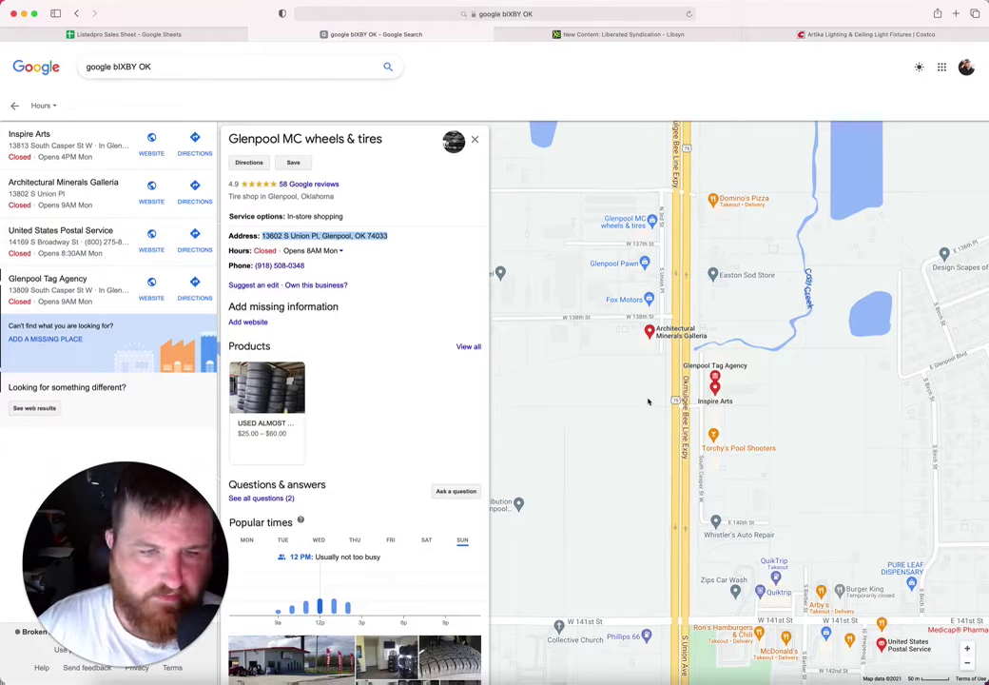
drag(671, 325, 761, 385)
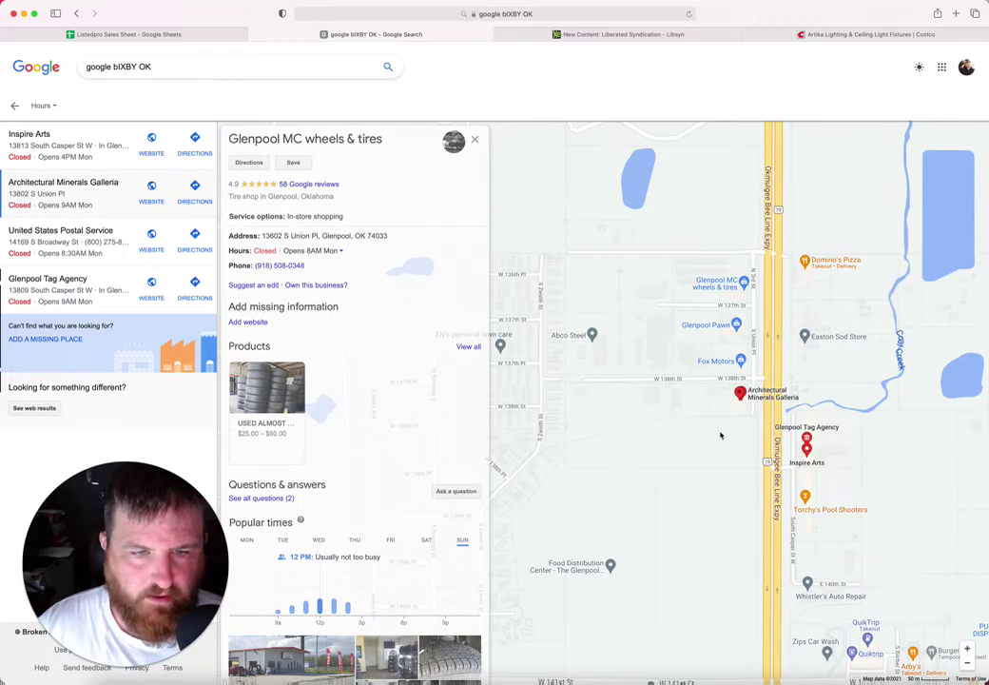
click(758, 402)
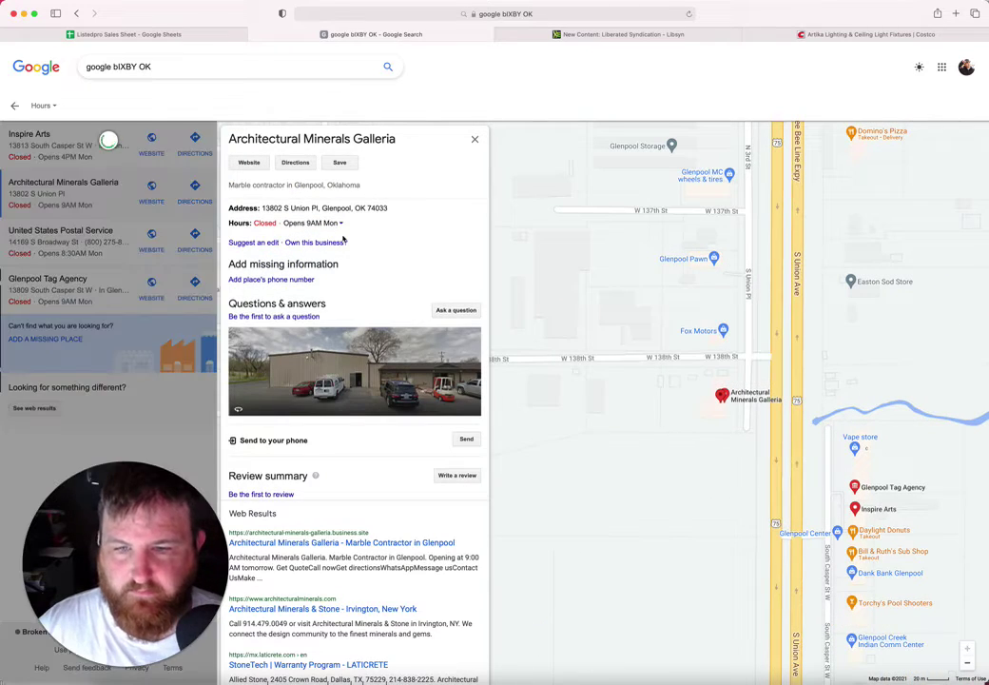
drag(399, 140, 229, 139)
key(super+c)
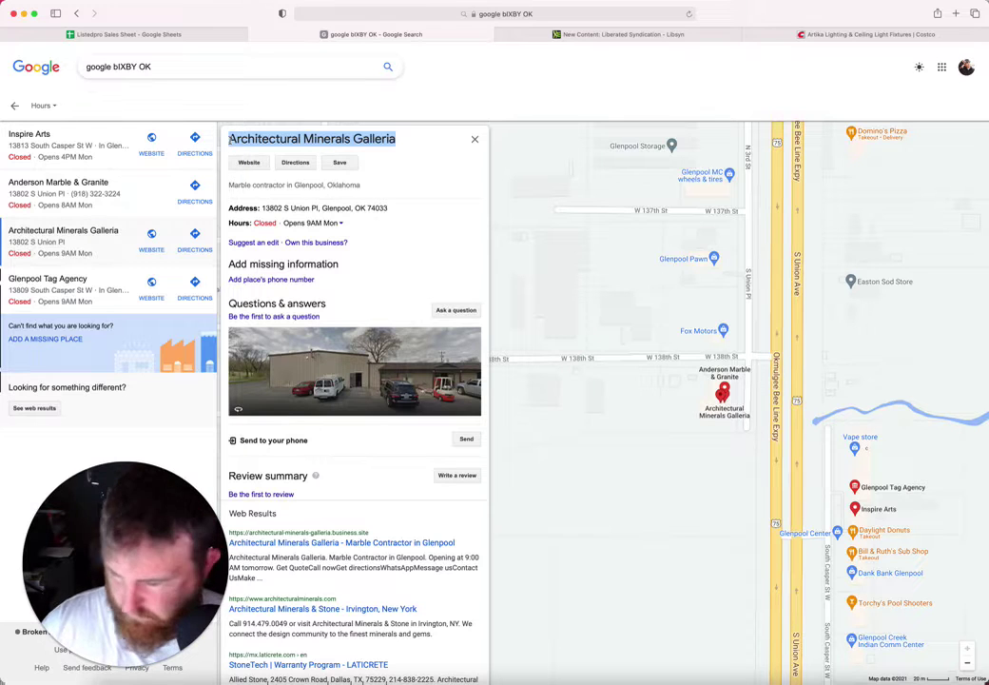
click(137, 35)
key(super+v)
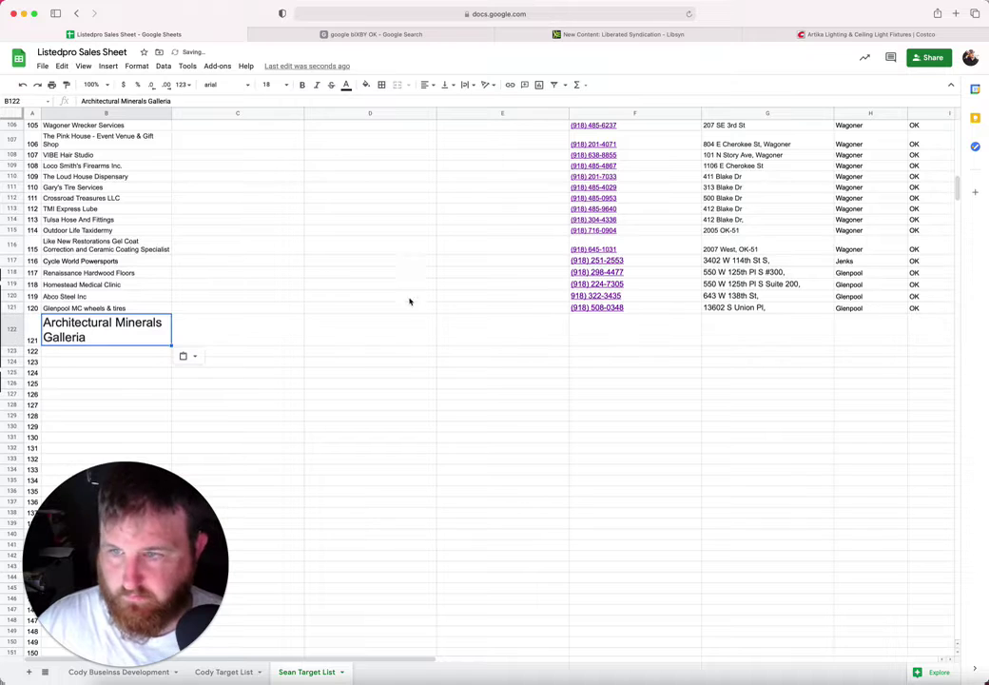
key(Tab)
key(Tab)
key(Tab)
key(Tab)
Step: Copy Architectural Minerals Galleria's address from the listing into G122
click(384, 35)
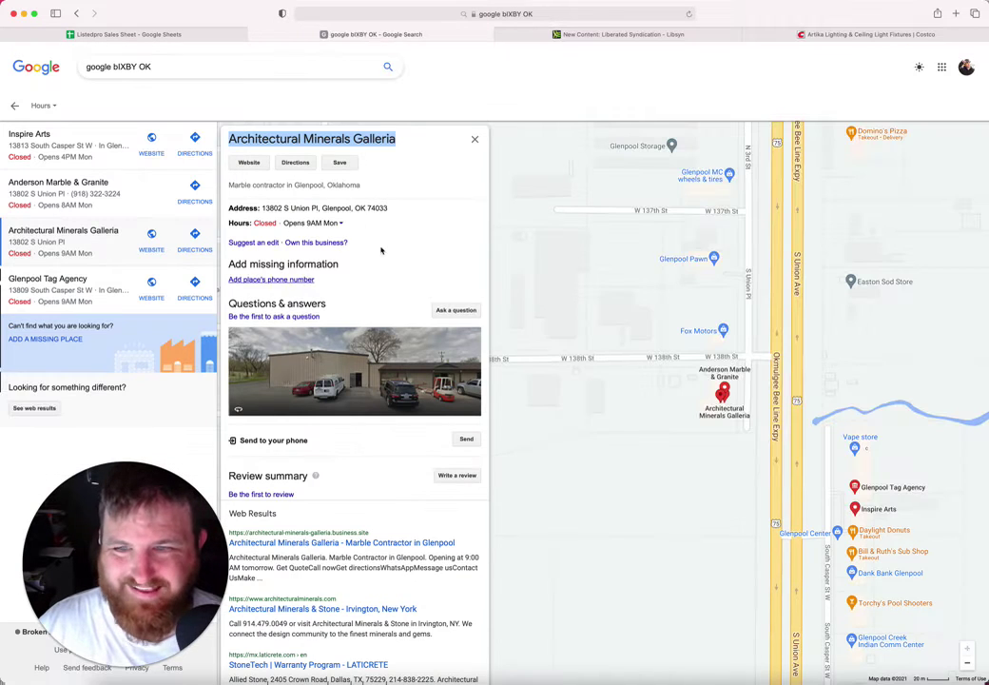
drag(388, 208, 262, 209)
key(super+c)
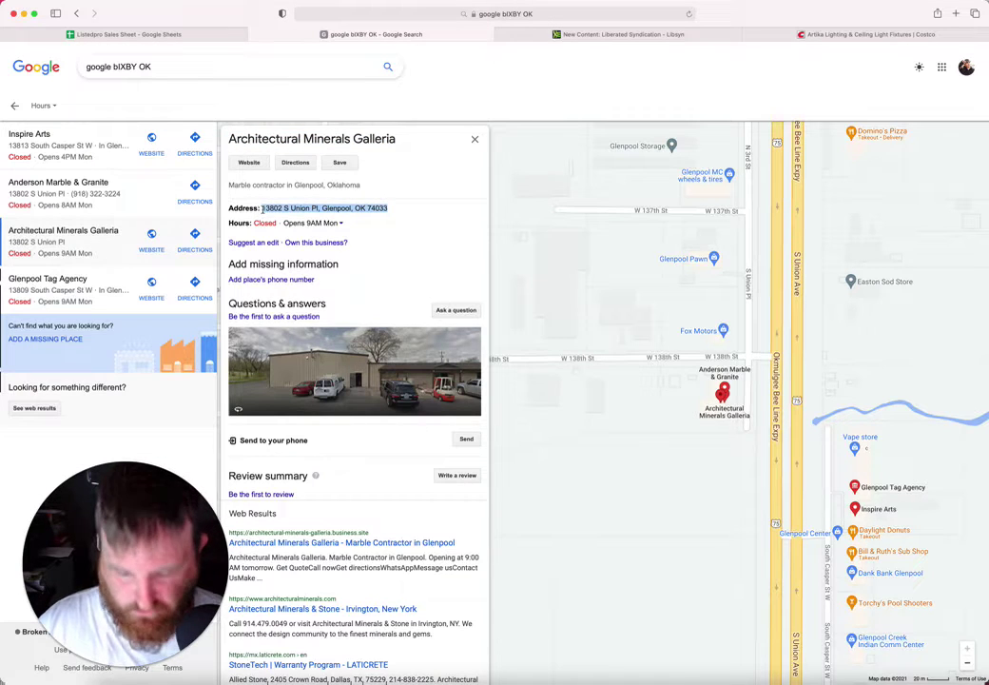
click(142, 35)
click(737, 328)
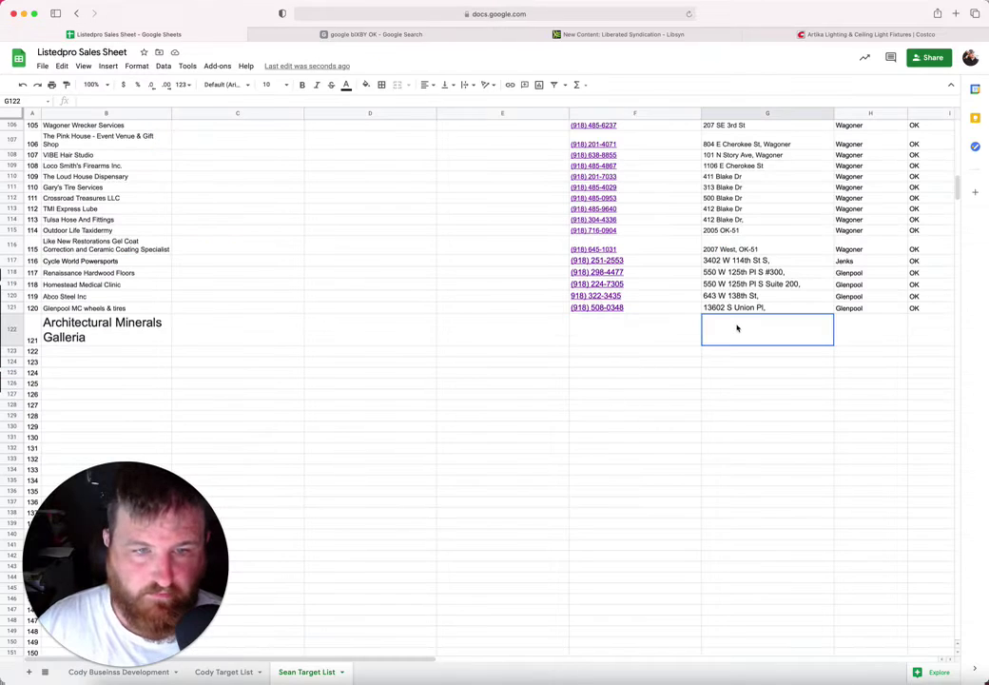
key(super+v)
Step: Copy Glenpool, OK, 74033 from row 121 into rows 122–129
scroll(863, 309, right, 5)
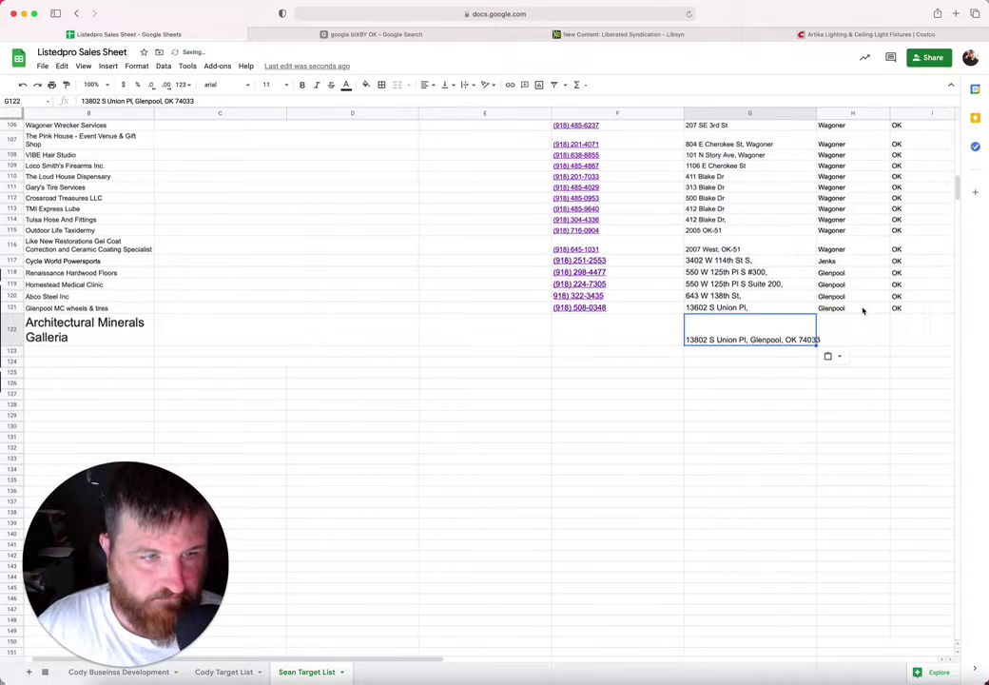
drag(622, 309, 735, 317)
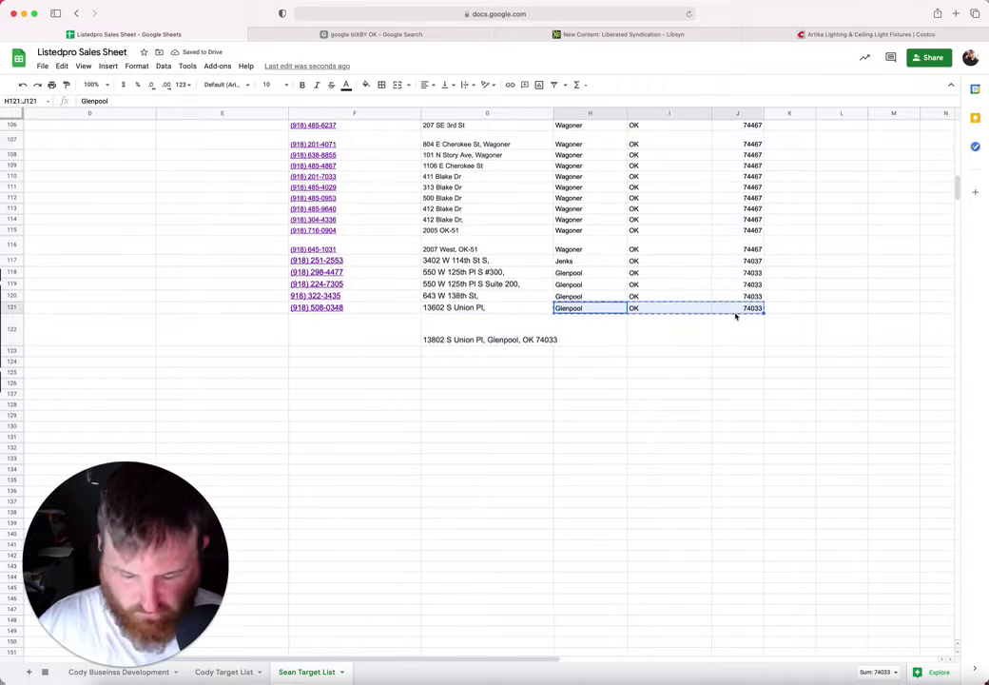
drag(625, 332, 732, 423)
text(Glenpool	OK	74033 Glenpool	OK	74033 Glenpool	OK	74033 Glenpool	OK	74033 Glenpool	OK	74033 Glenpool	OK	74033 Glenpool	OK	74033 Glenpool	OK	74033)
click(519, 354)
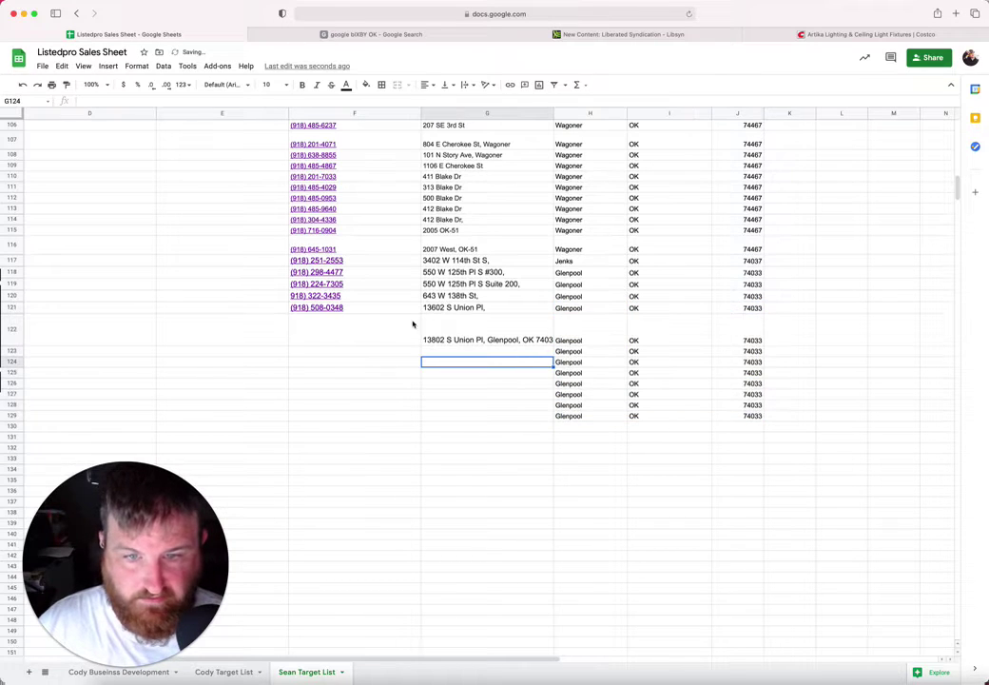
double_click(507, 341)
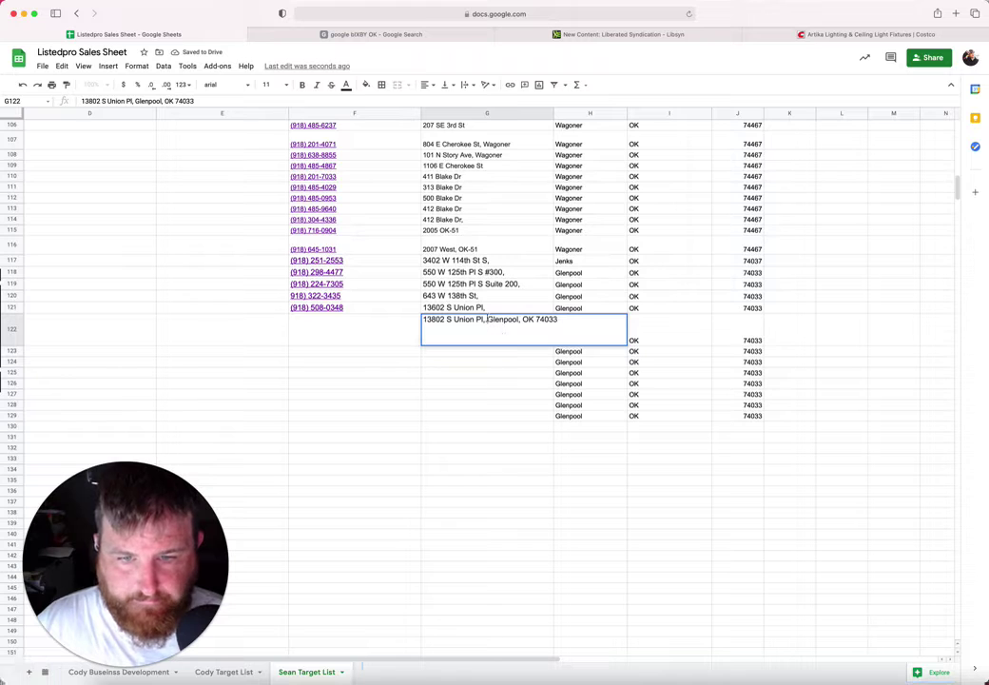
drag(488, 321, 567, 319)
key(BackSpace)
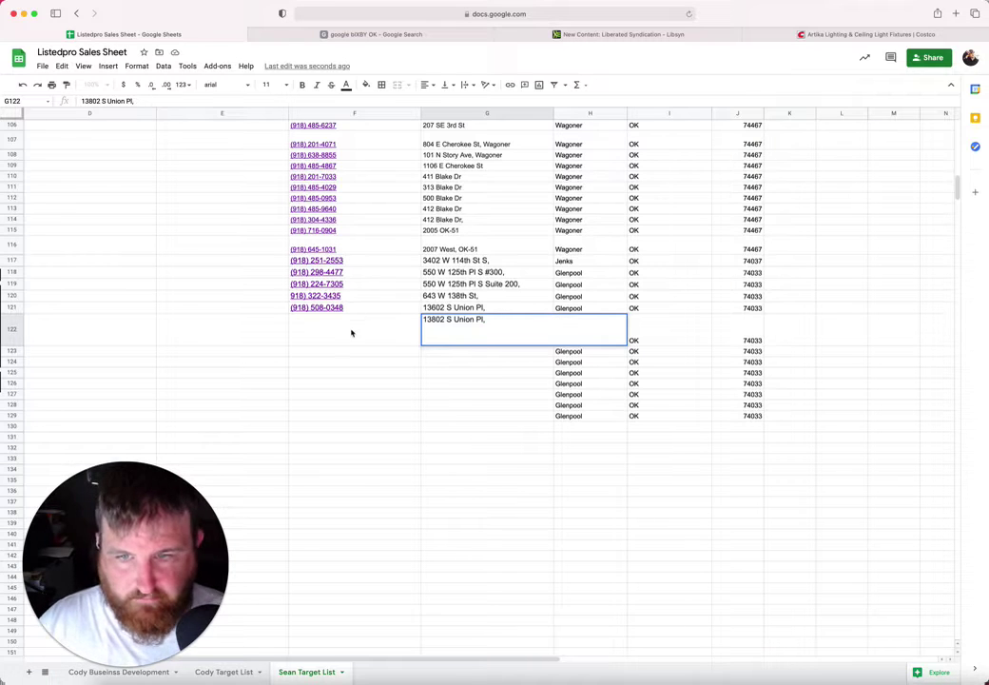
click(350, 334)
Step: Set the Architectural Minerals Galleria name in B122 to font size 10
click(304, 36)
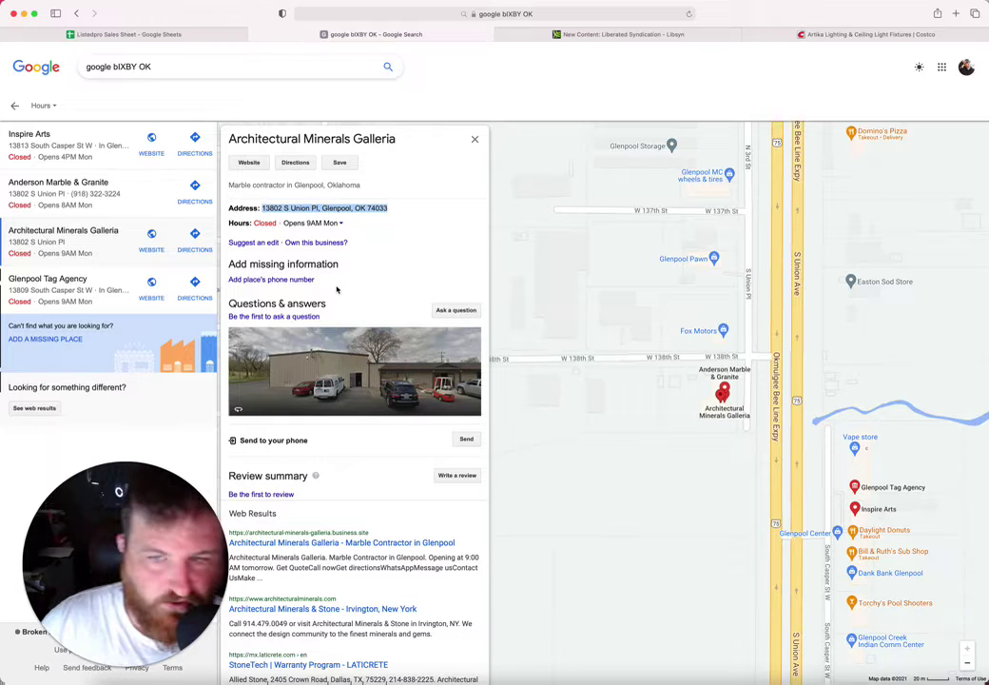
scroll(337, 289, down, 2)
scroll(336, 289, up, 2)
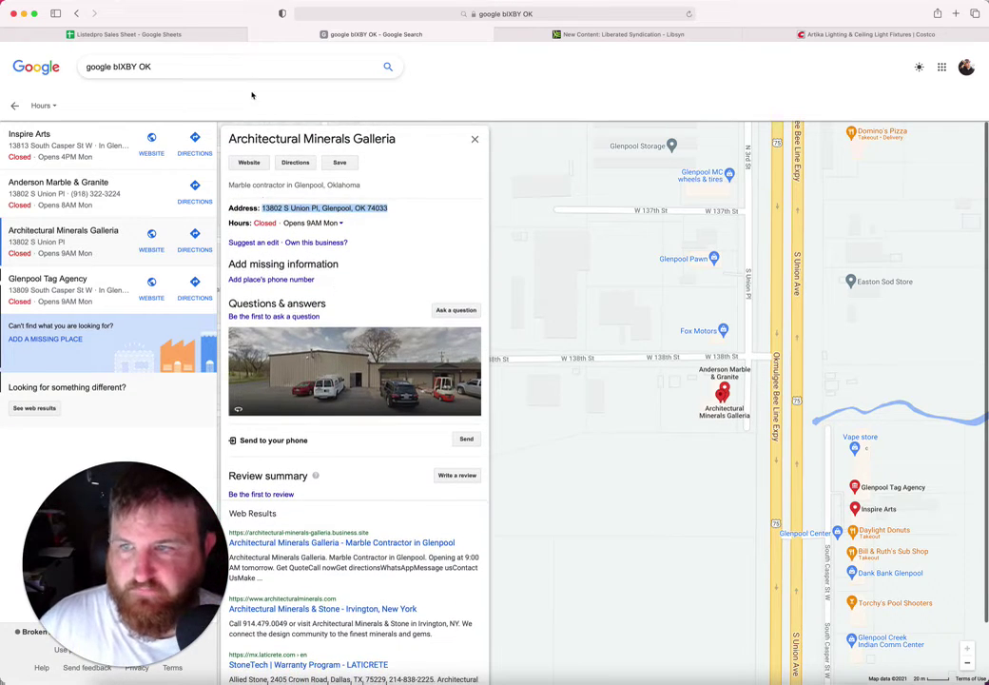
click(164, 44)
click(163, 36)
click(426, 375)
scroll(426, 376, left, 5)
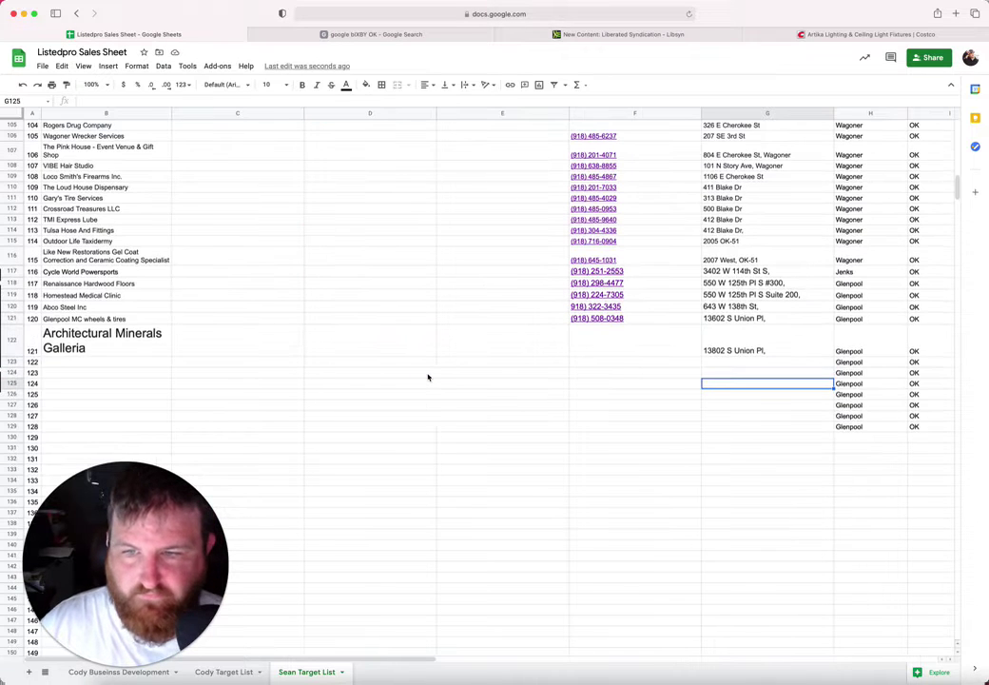
click(104, 341)
click(267, 84)
click(273, 167)
click(124, 343)
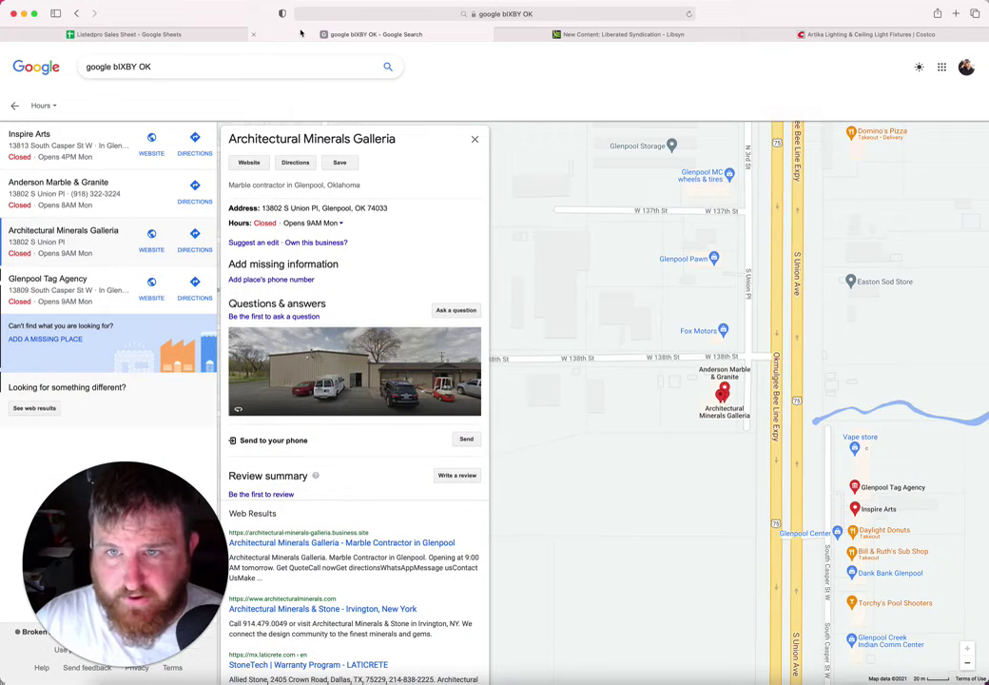
Step: Pan the map to nearby businesses and open the Vape store listing
click(286, 35)
drag(709, 487, 630, 410)
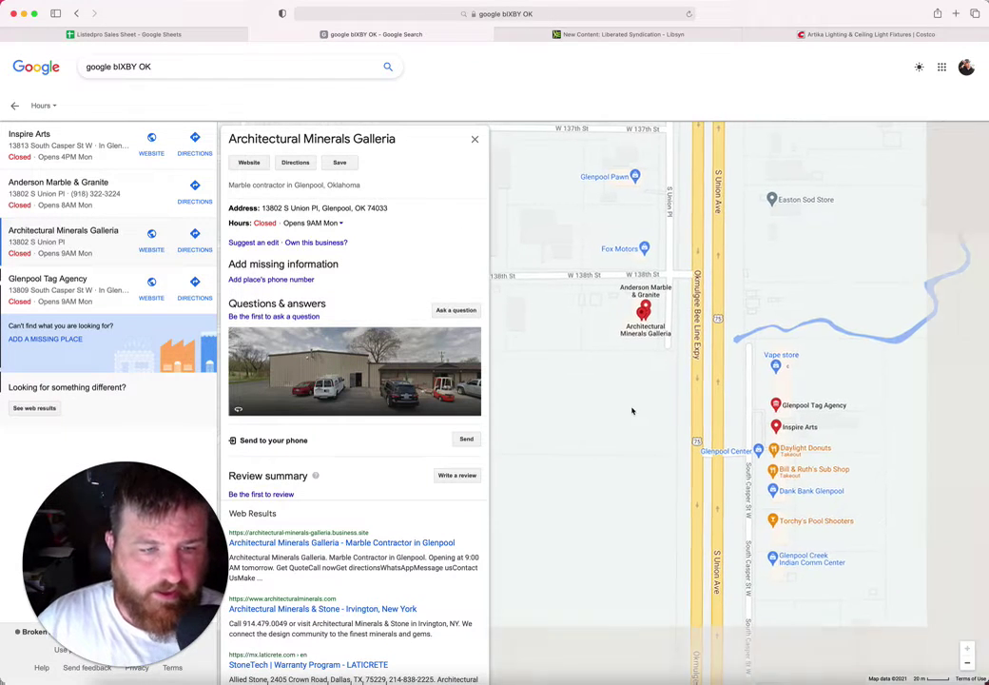
click(787, 358)
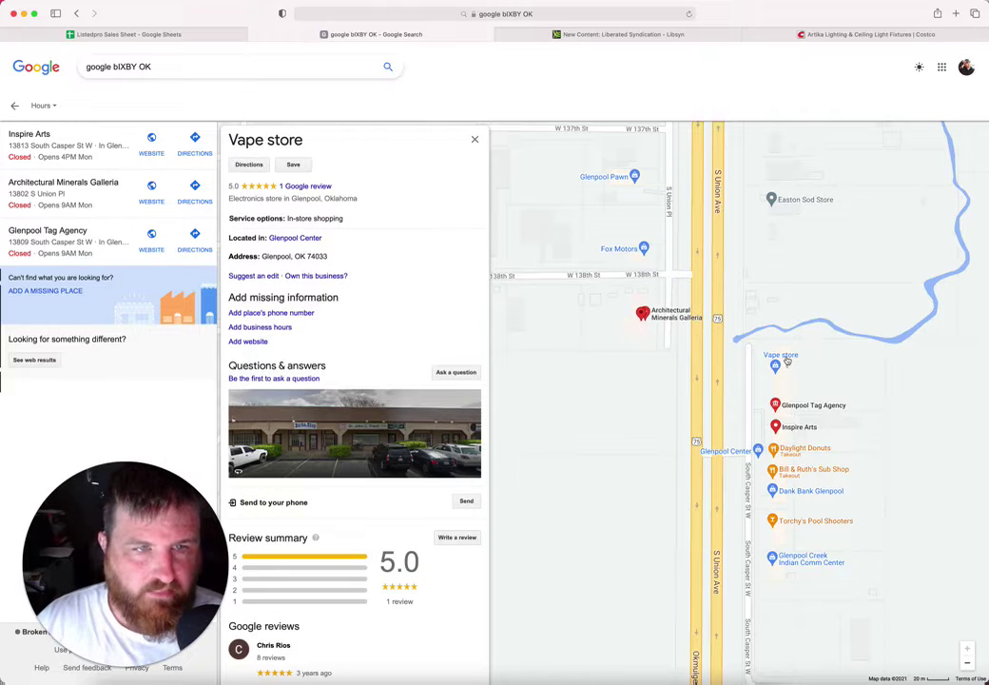
Step: Paste Easton Sod Store's address into G123, trimmed to 13703 South Casper St W
click(805, 200)
drag(430, 224, 262, 222)
key(cmd+c)
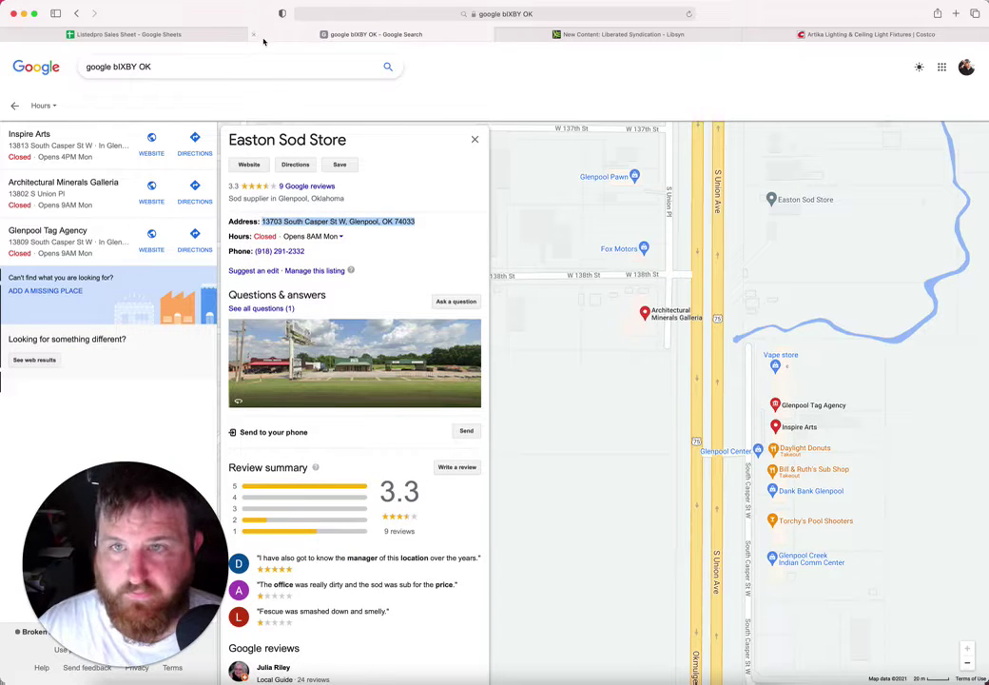
click(211, 34)
click(745, 342)
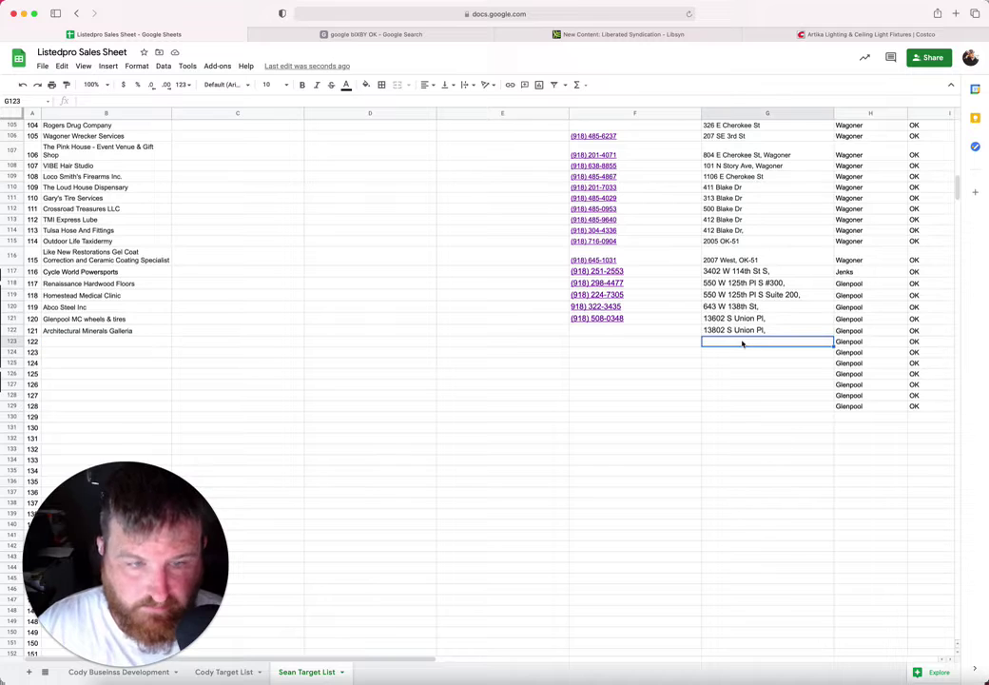
key(cmd+v)
double_click(802, 340)
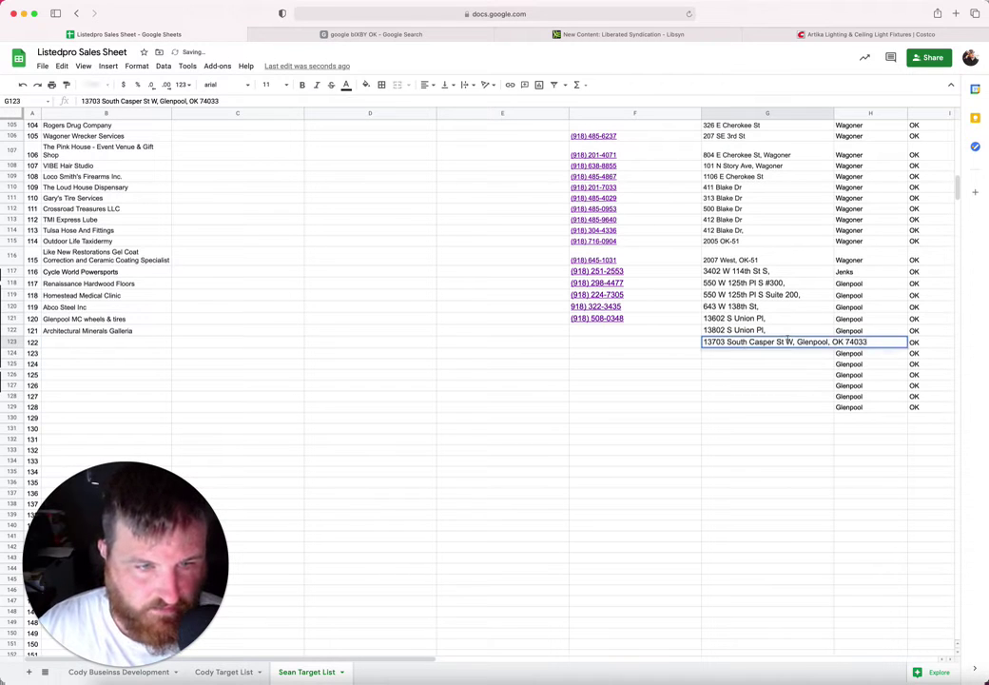
drag(798, 341, 888, 344)
key(BackSpace)
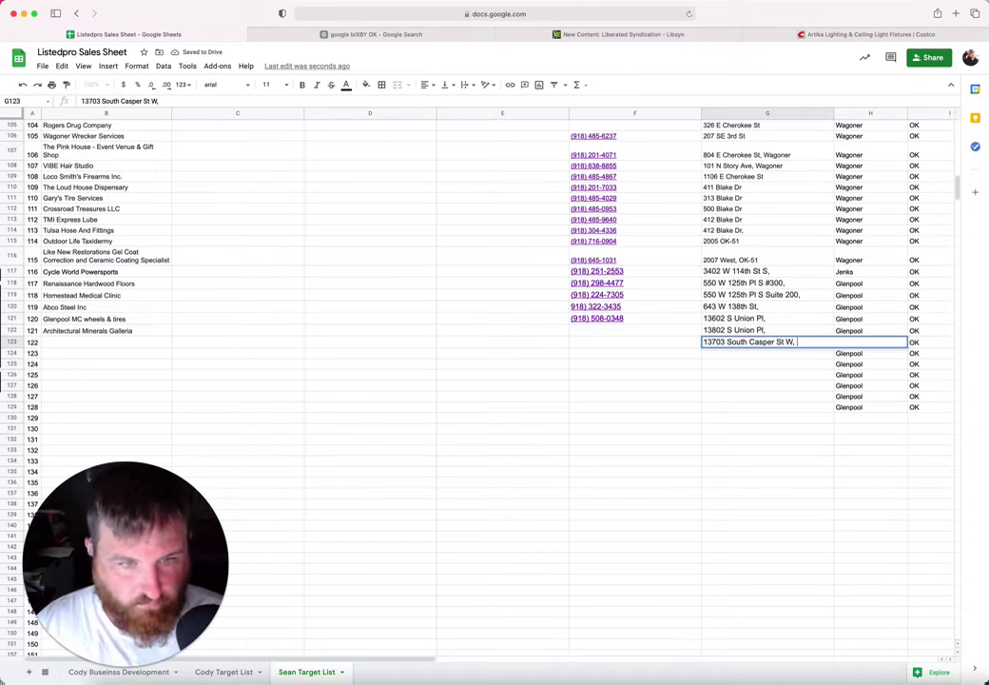
click(672, 343)
click(381, 35)
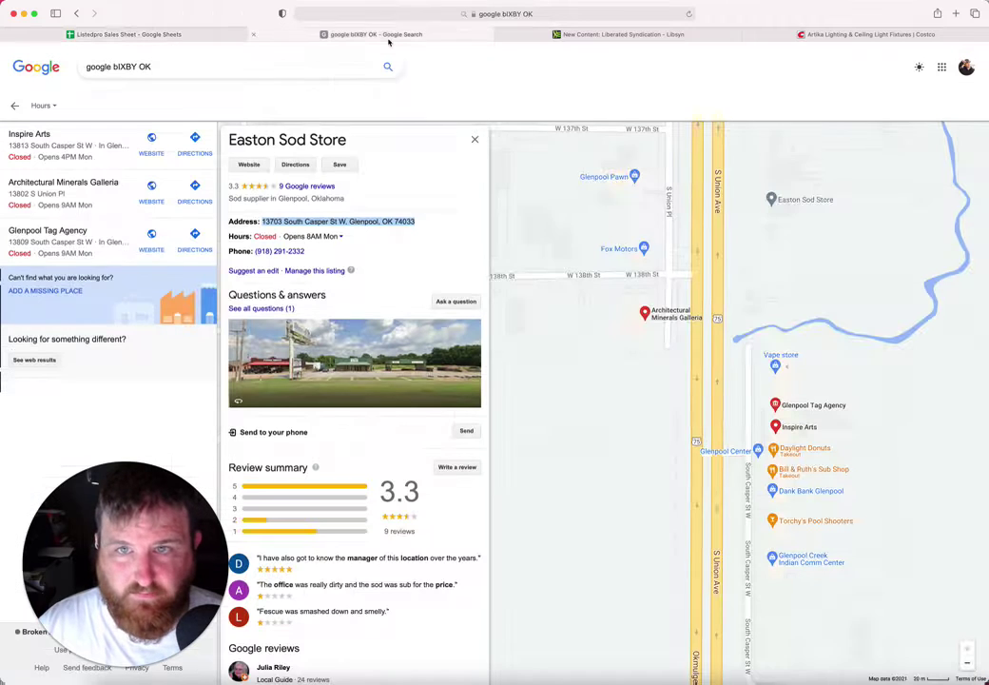
drag(321, 261, 255, 251)
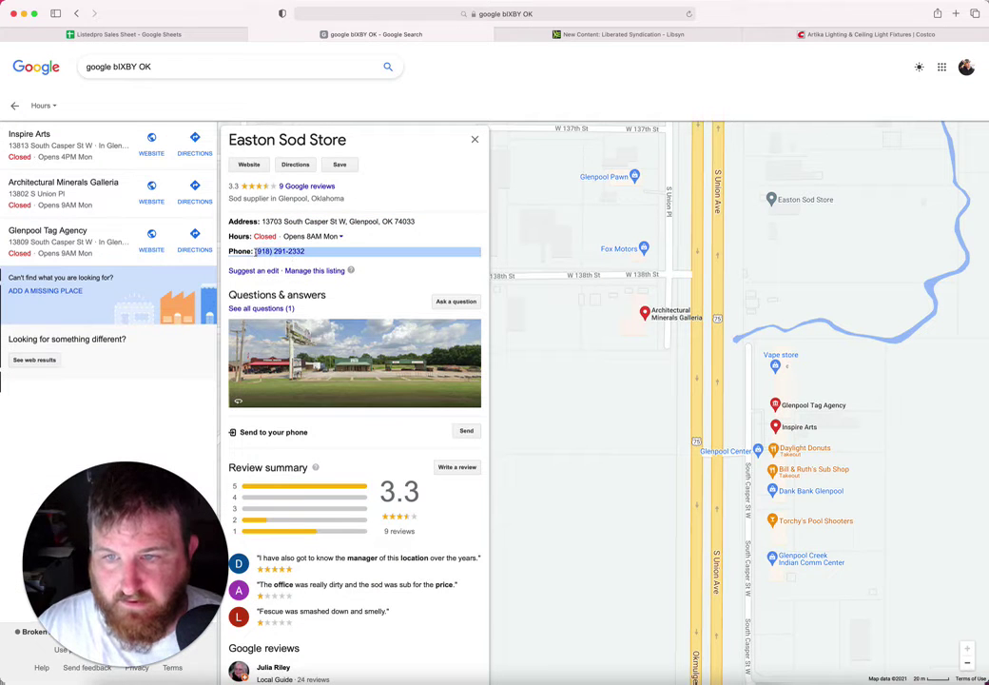
click(291, 249)
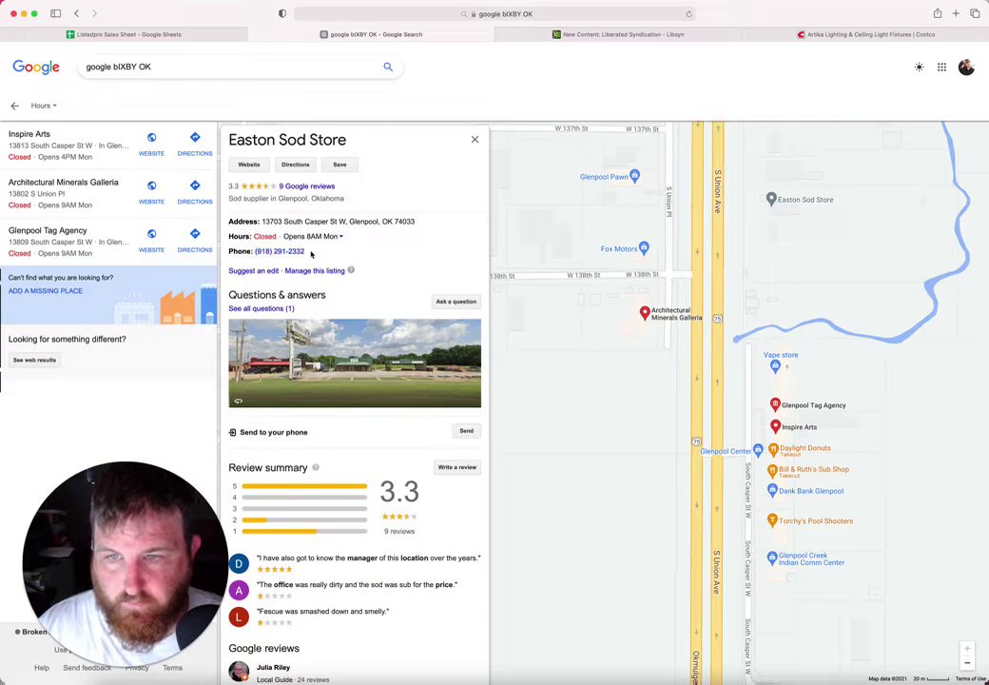
drag(311, 253, 253, 251)
key(super+c)
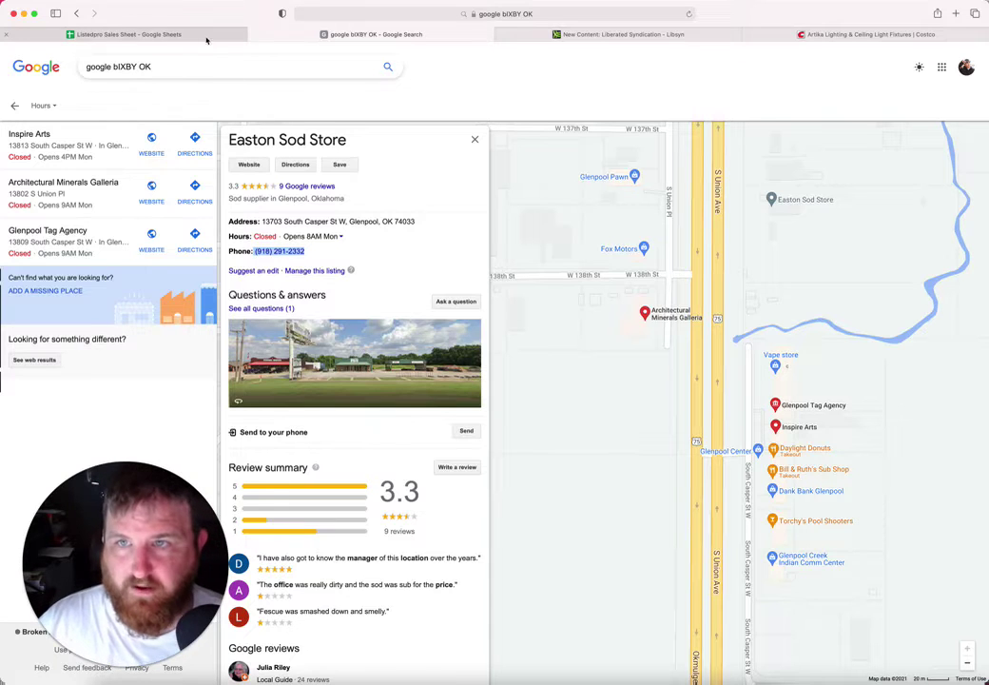
click(167, 35)
key(super+v)
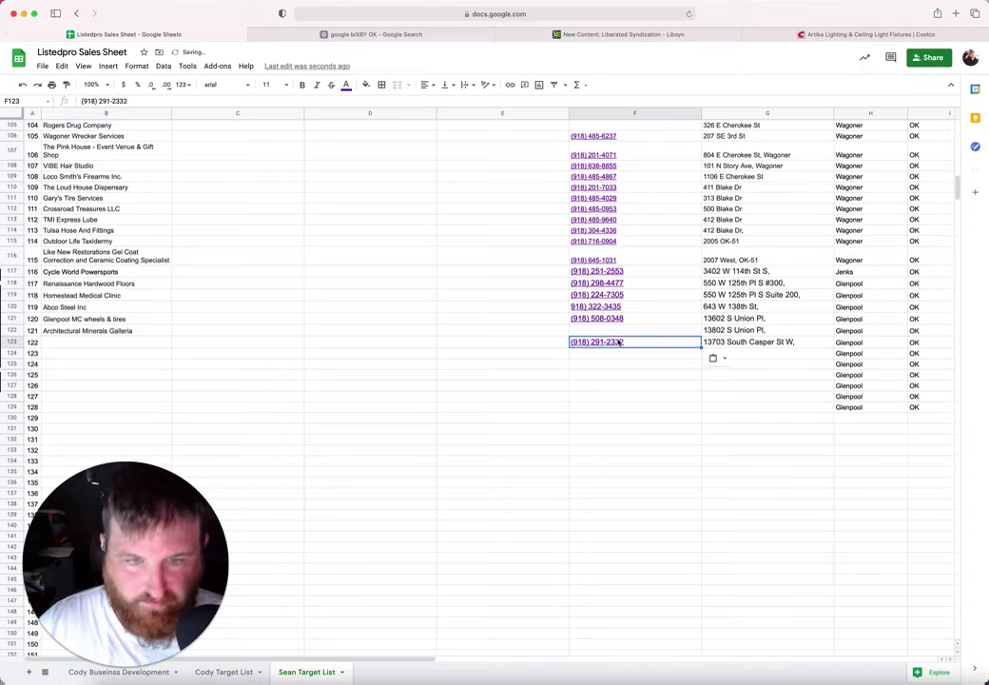
key(Left)
key(Left)
key(Left)
key(Left)
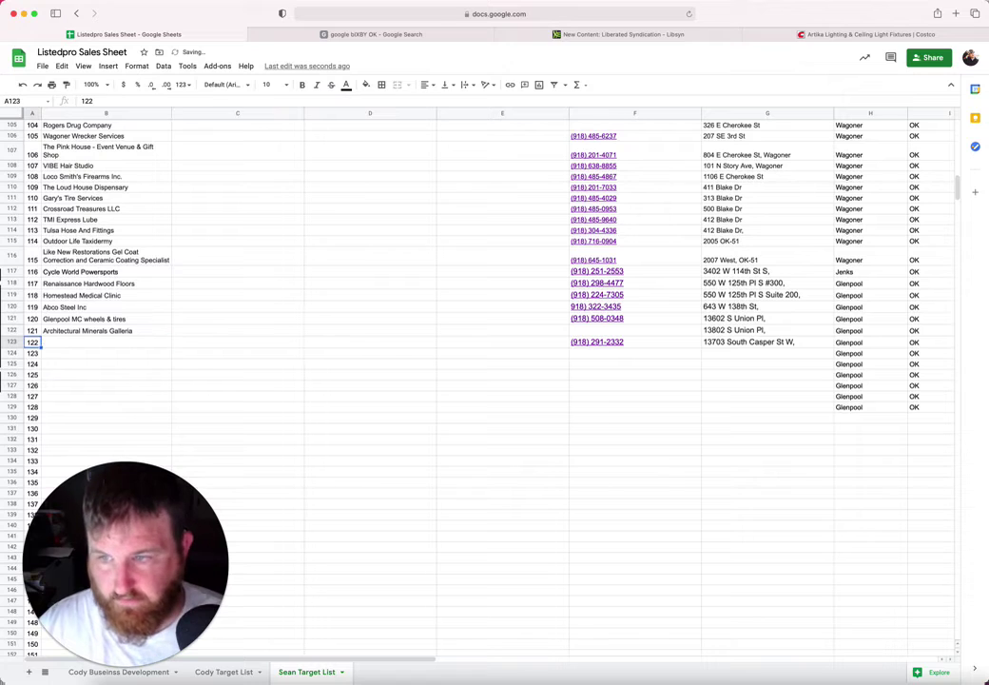
Step: Paste the name Easton Sod Store into B123 at font size 10, then return to the map
click(407, 34)
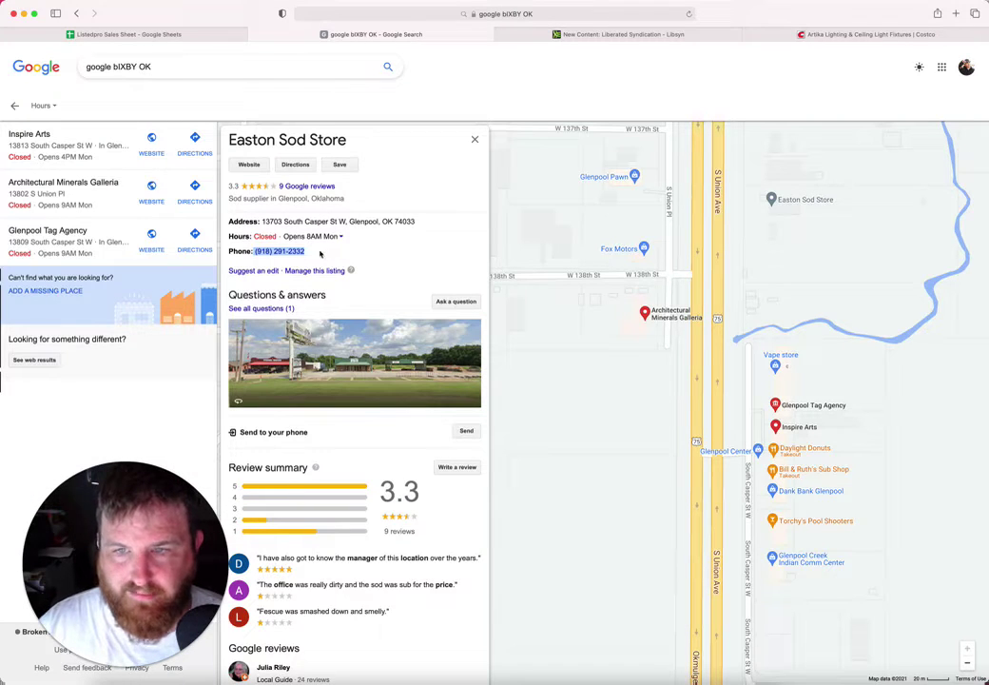
drag(348, 140, 228, 141)
key(super+c)
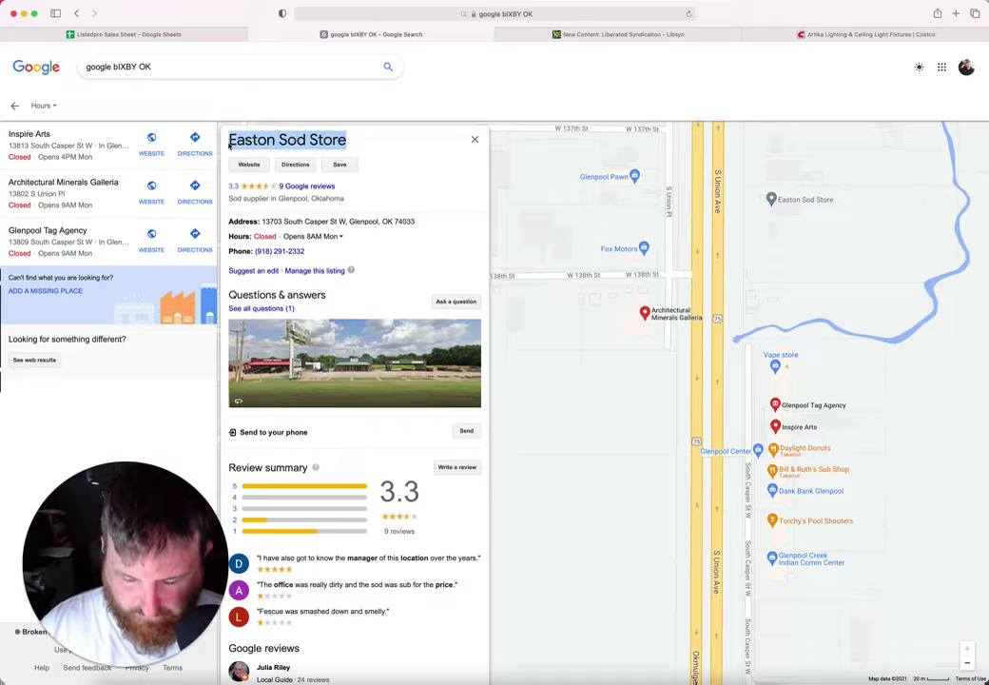
click(162, 34)
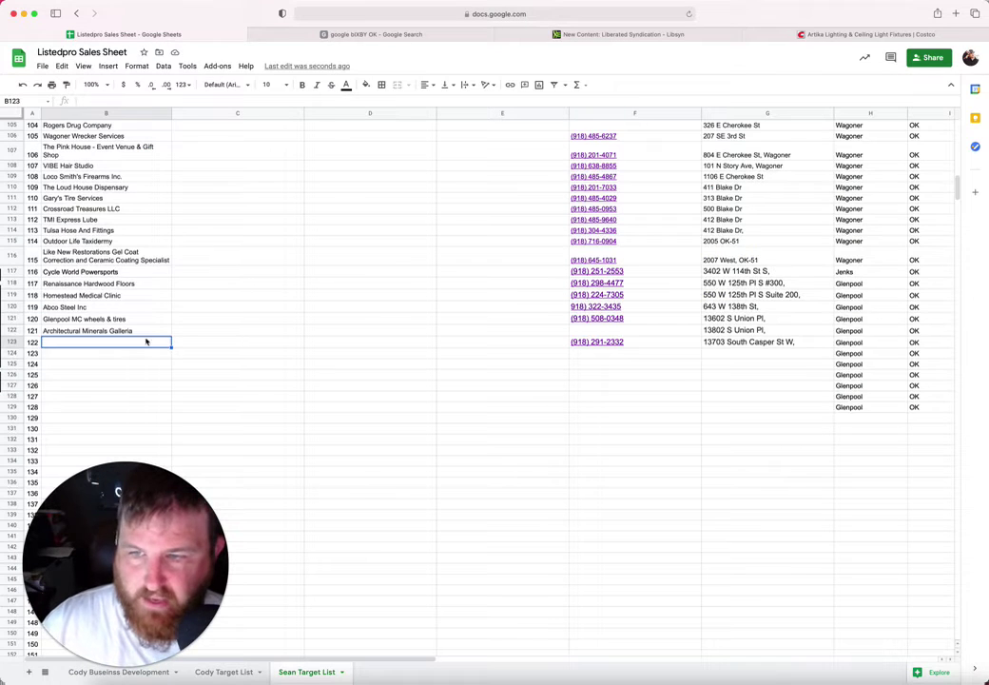
key(super+v)
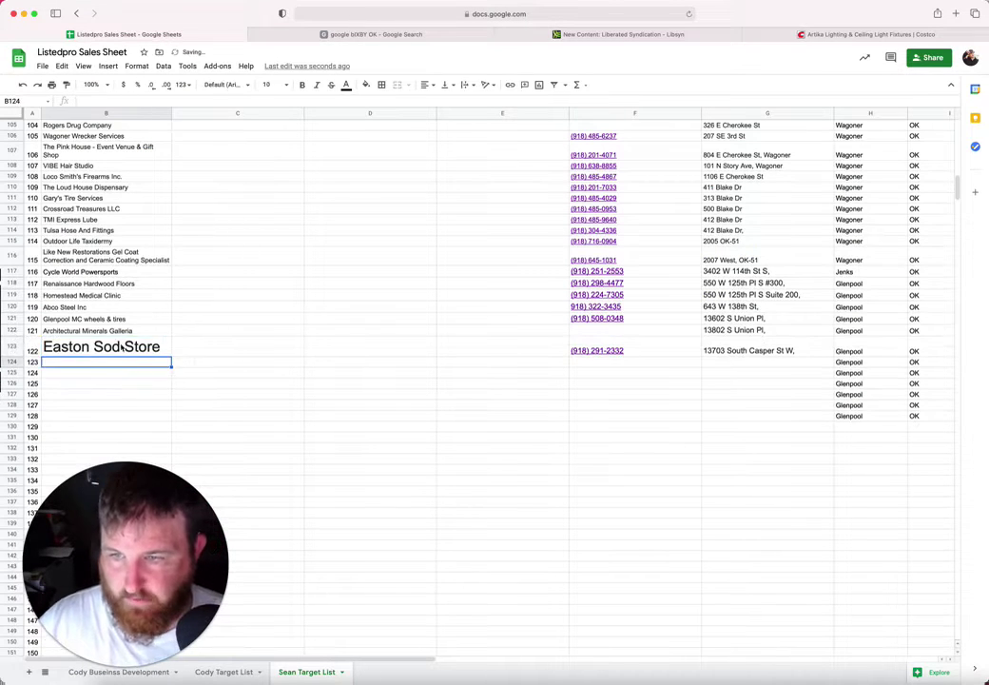
click(286, 87)
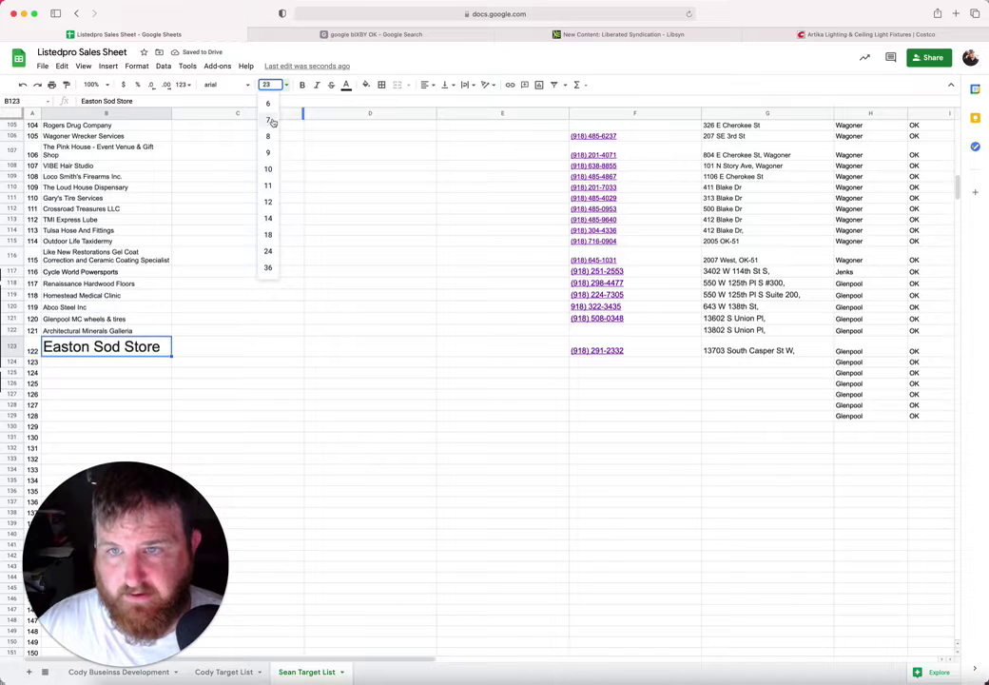
click(270, 168)
click(134, 357)
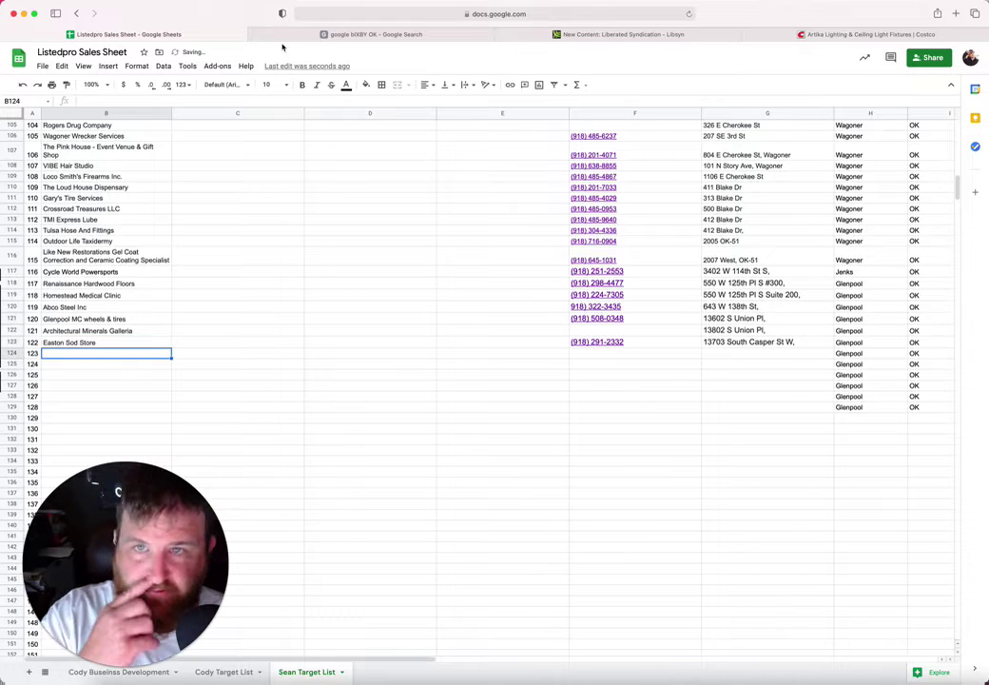
key(ctrl+Tab)
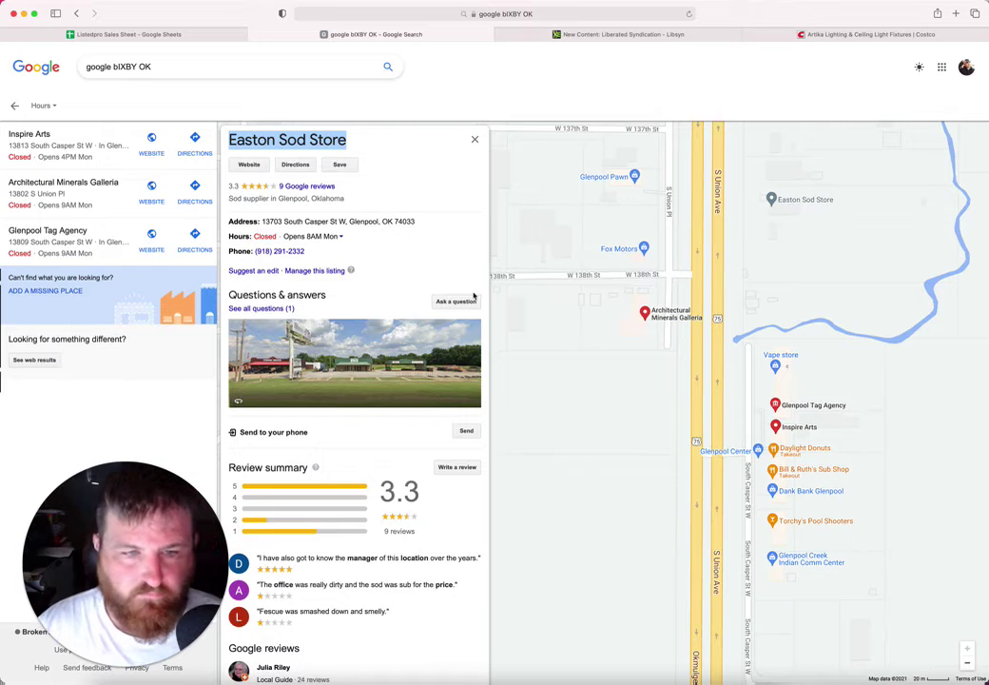
drag(538, 351, 512, 309)
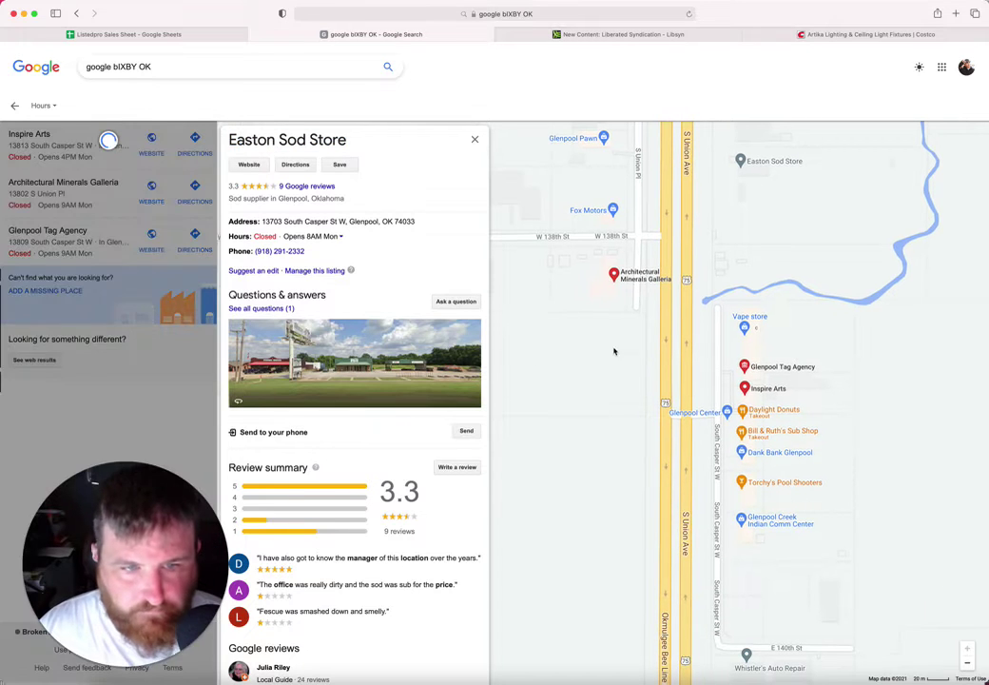
Step: Copy the Vape store name from its map listing into B124
click(762, 322)
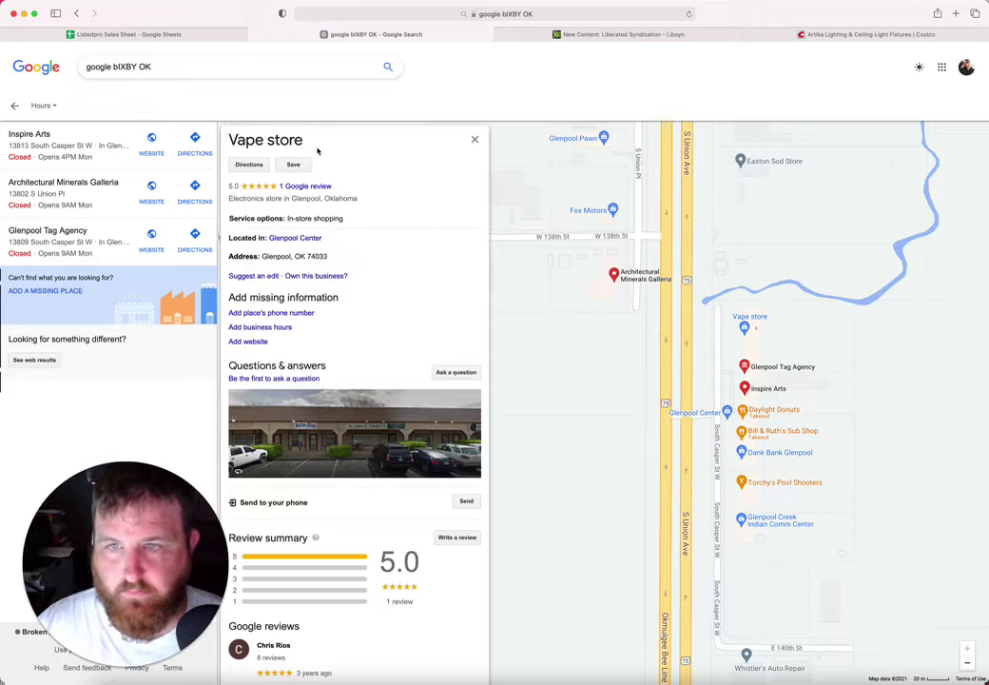
drag(306, 142, 225, 140)
key(super+c)
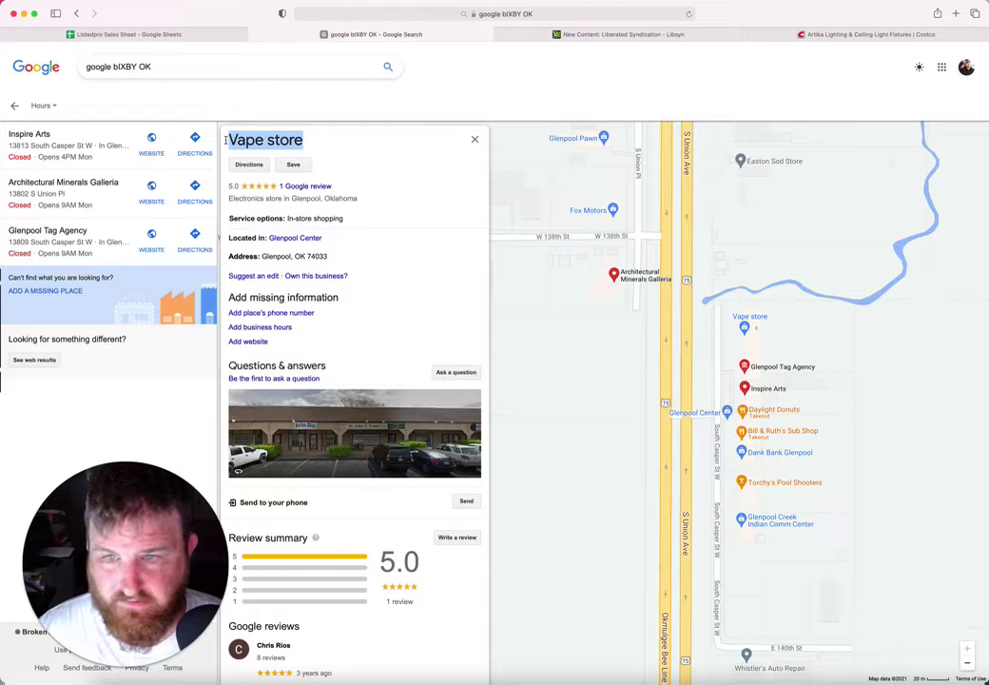
click(126, 34)
key(super+v)
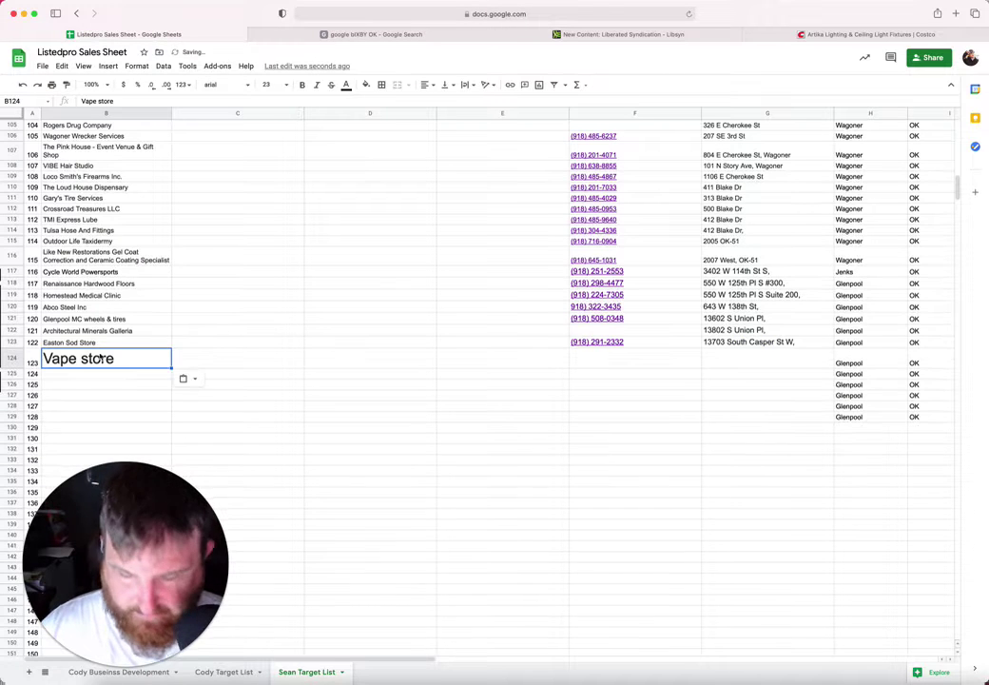
click(591, 360)
Step: Confirm the Vape store listing has no phone number and clear B124
click(289, 38)
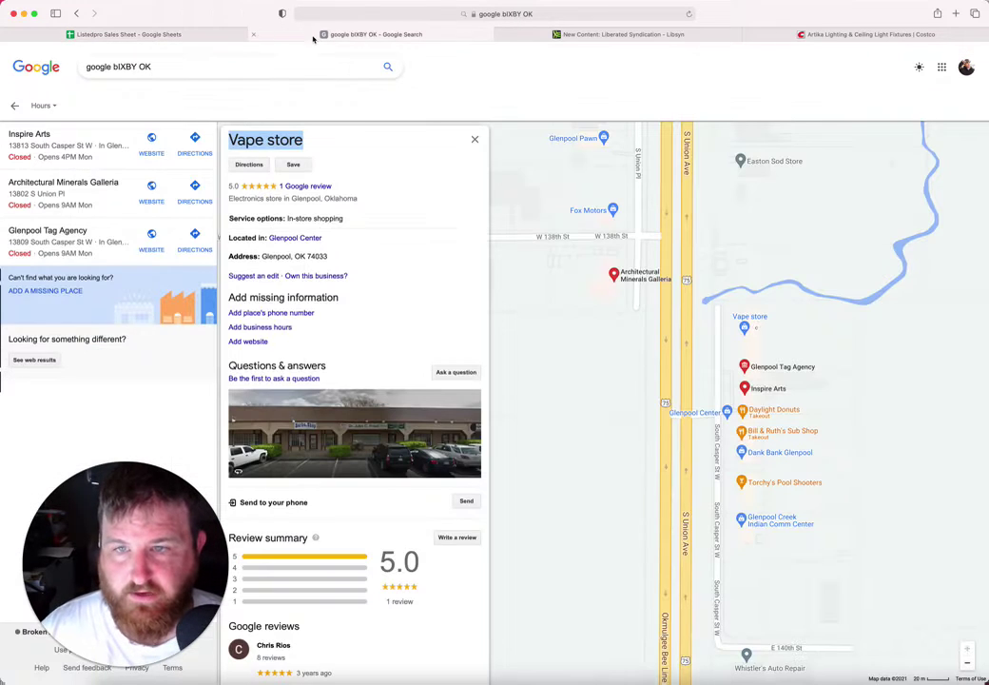
click(340, 259)
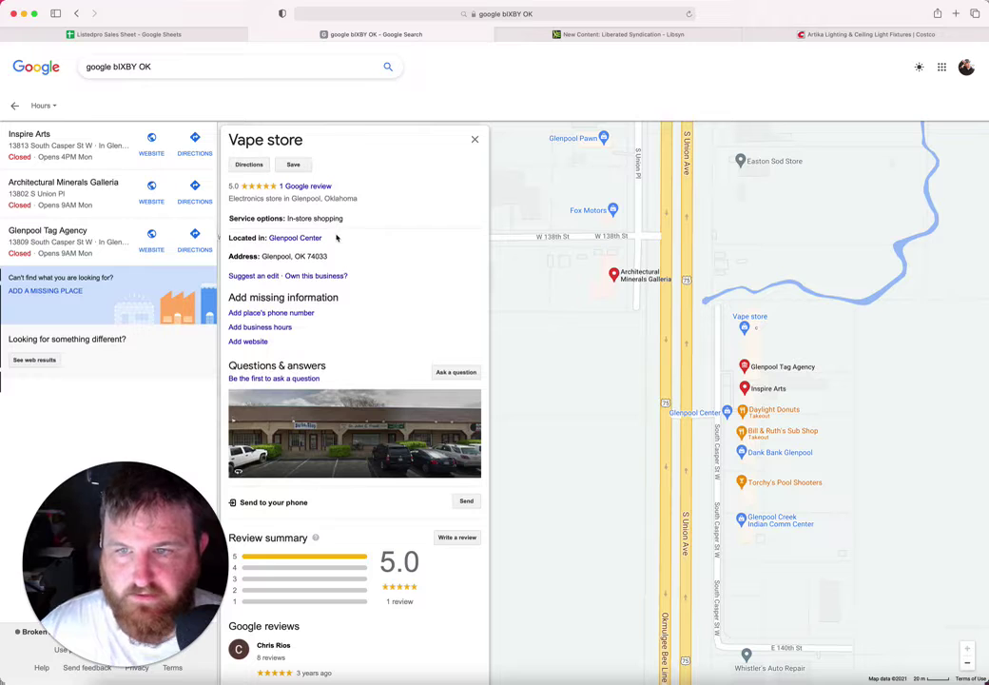
click(191, 34)
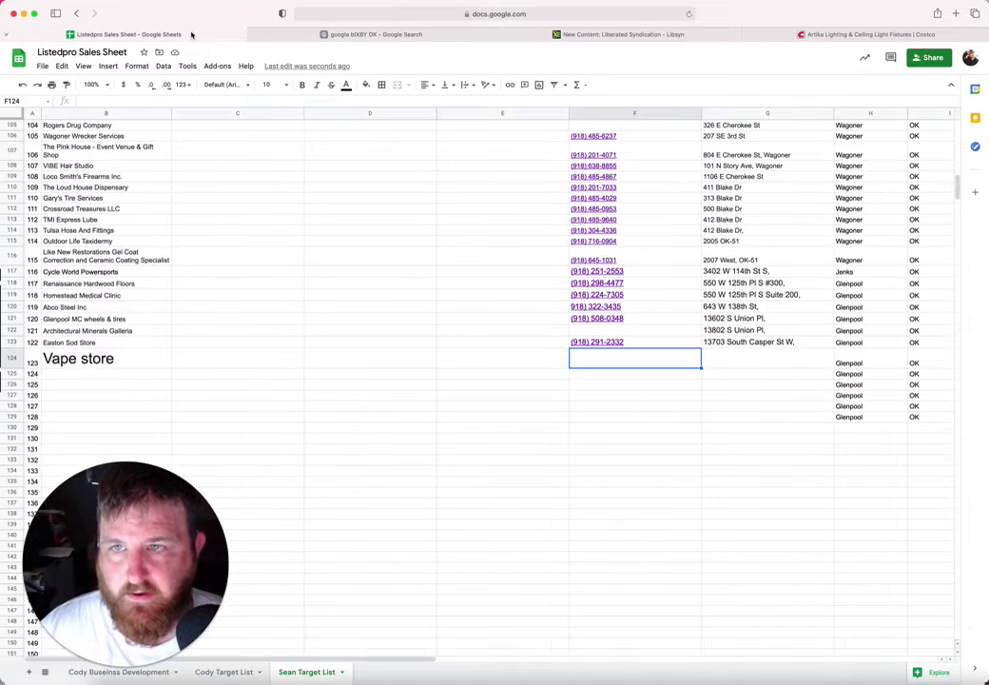
click(121, 357)
key(Delete)
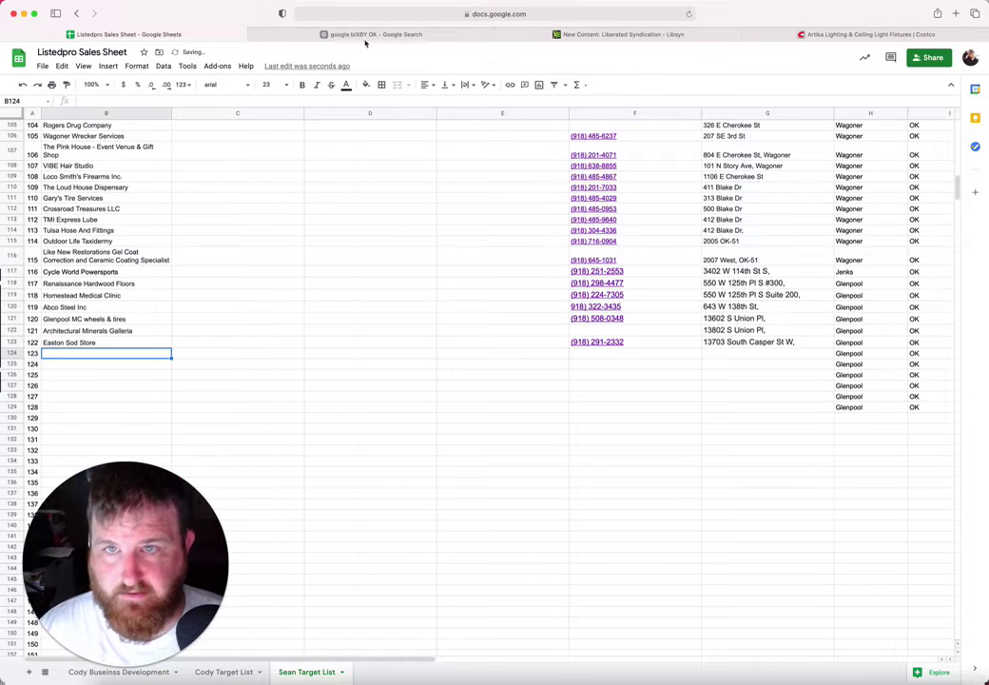
Step: Paste the name Inspire Arts from its map listing into B124
click(370, 35)
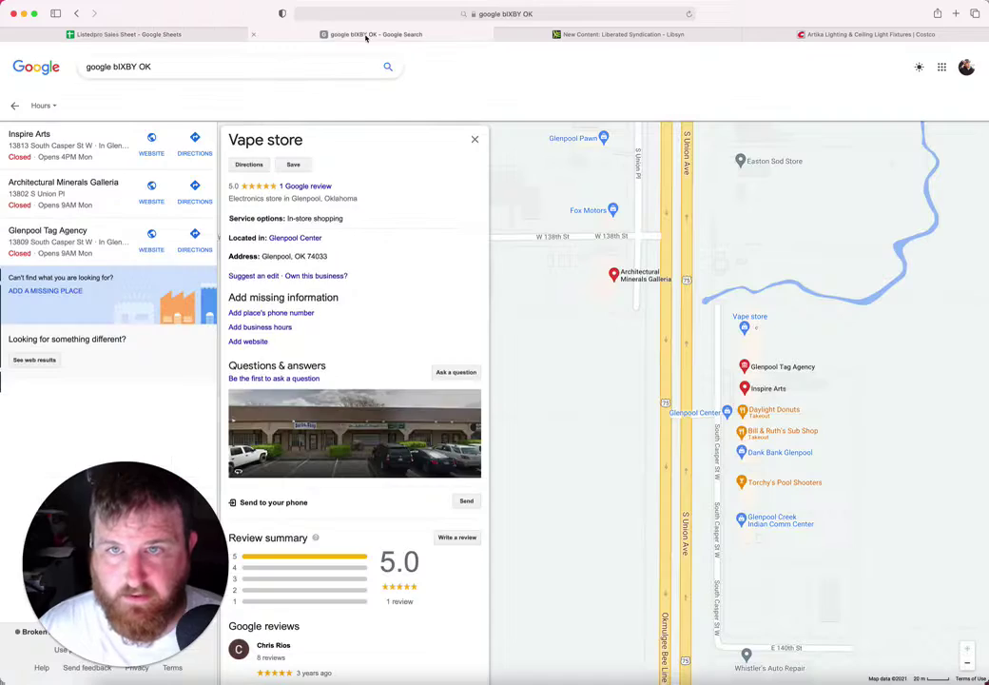
click(756, 389)
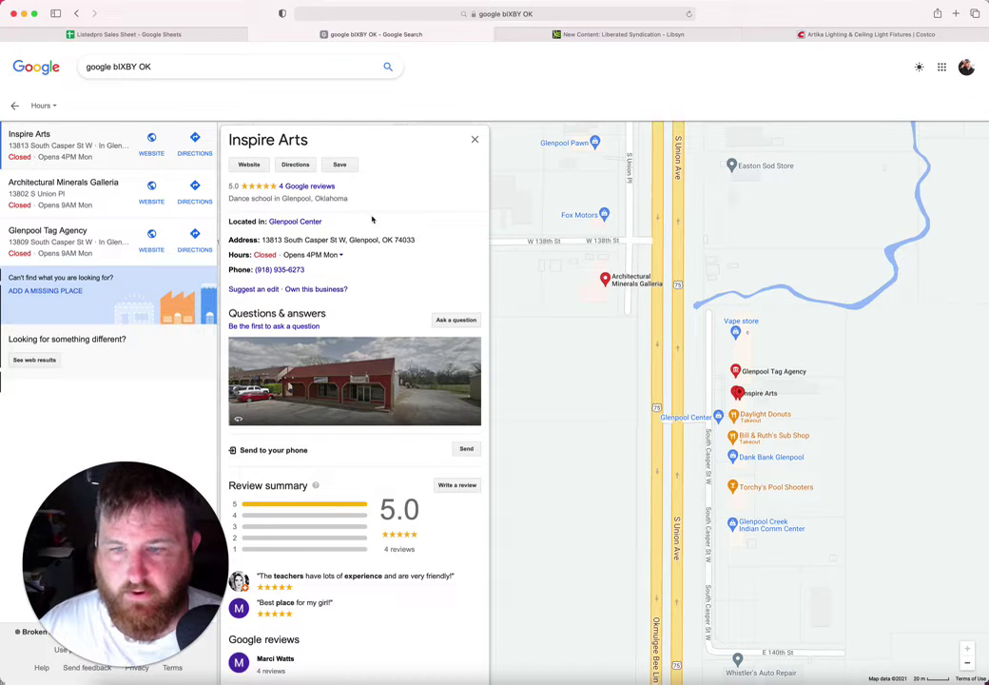
drag(312, 141, 228, 139)
key(super+c)
click(186, 33)
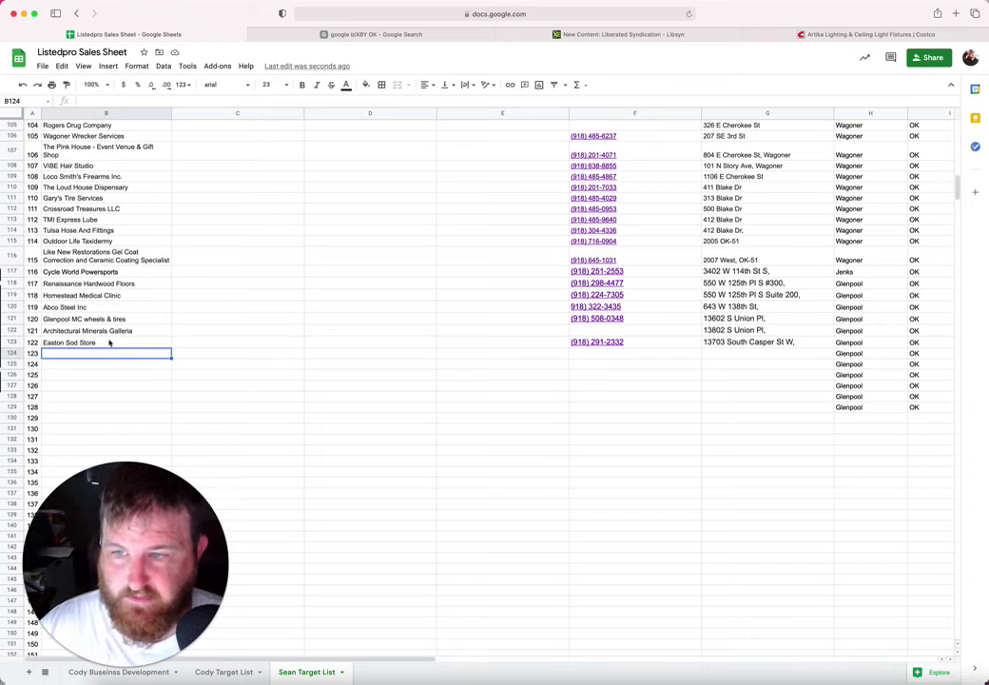
key(super+v)
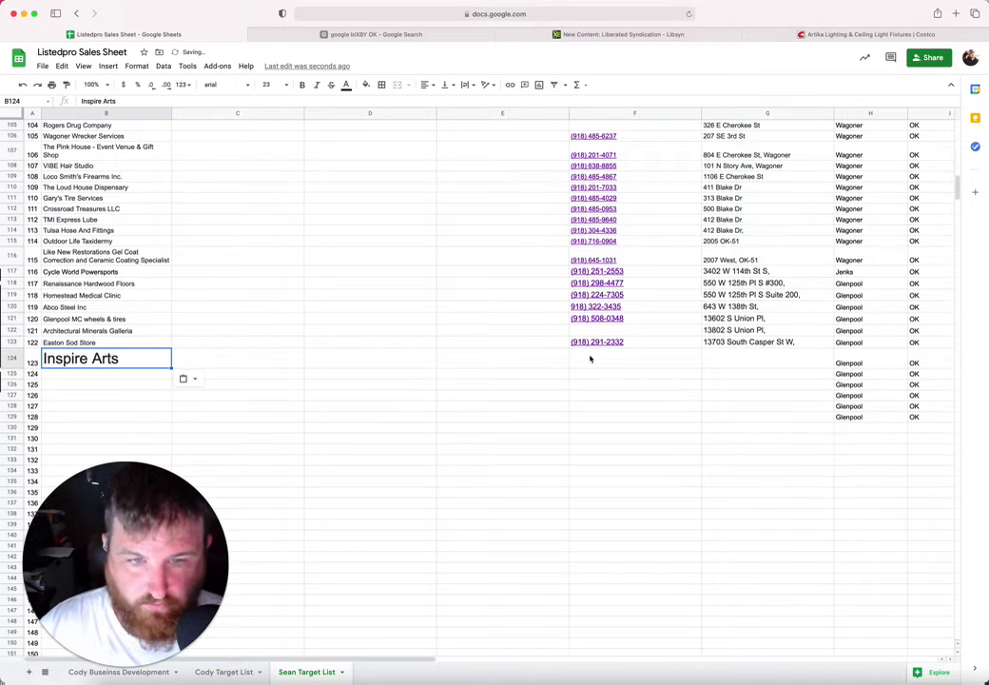
click(591, 355)
Step: Paste Inspire Arts' address into G124, trimmed to 13813 South Casper St W
click(416, 35)
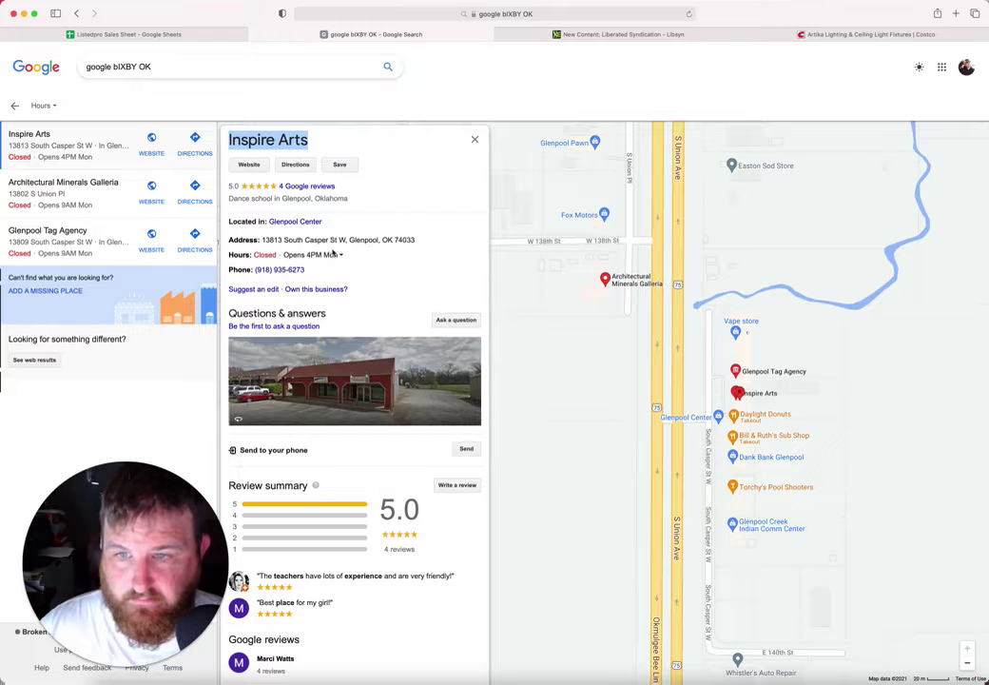
drag(421, 243, 262, 241)
key(super+c)
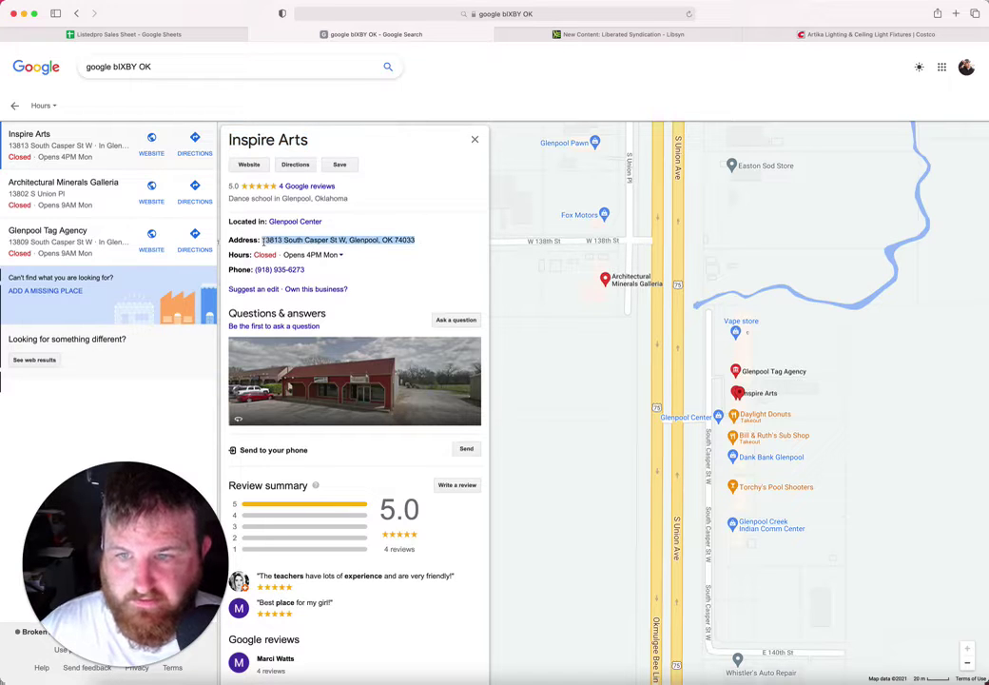
click(187, 34)
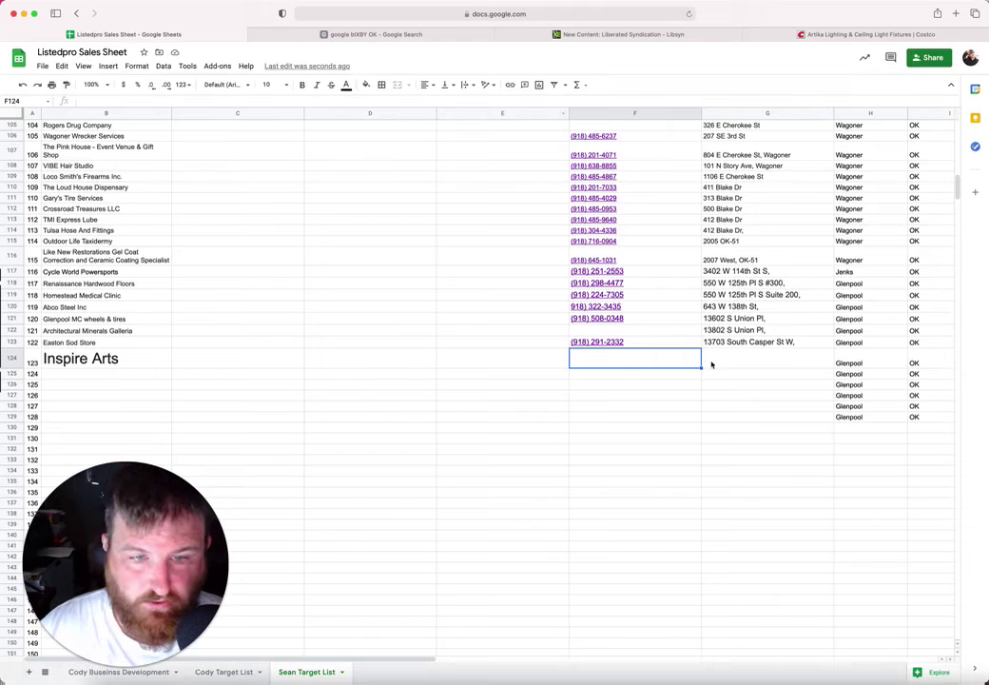
click(747, 360)
key(super+v)
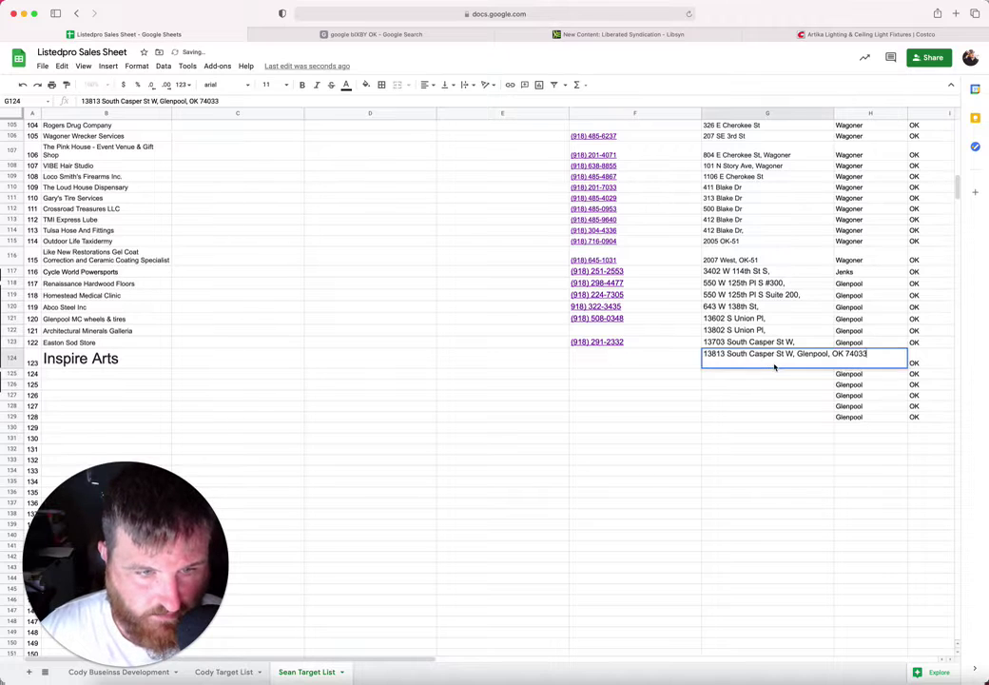
drag(797, 356, 869, 355)
key(BackSpace)
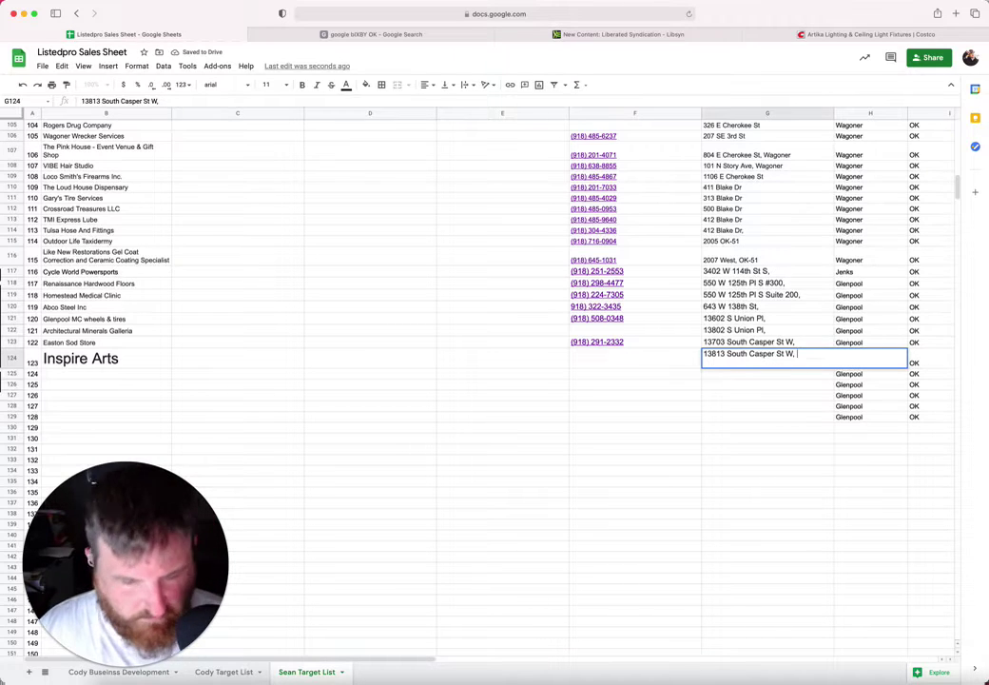
click(660, 359)
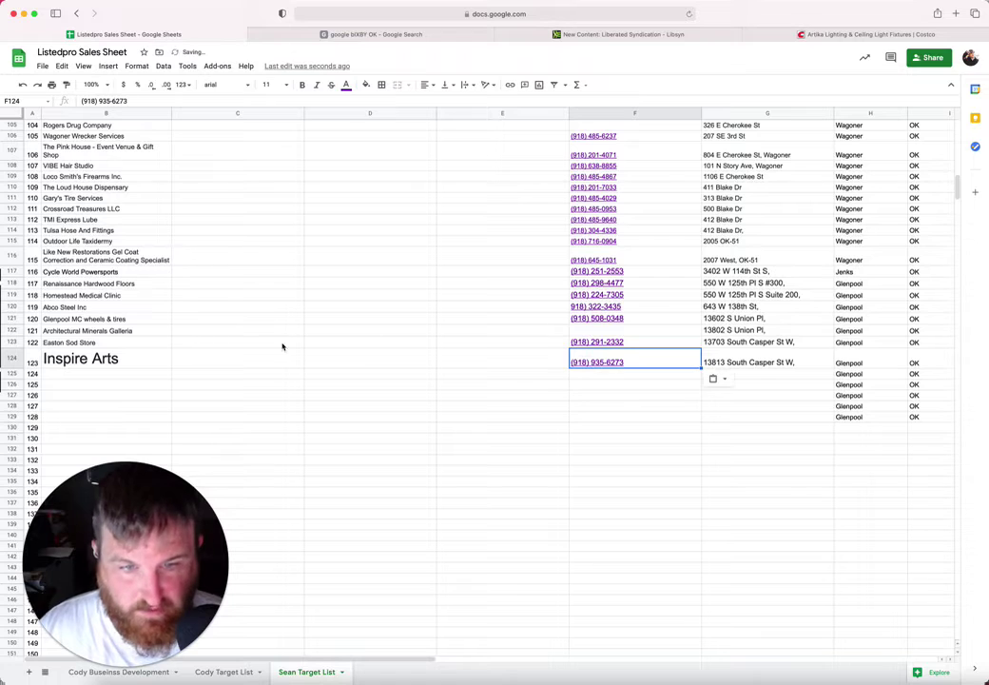
Step: Set the Inspire Arts name in B124 to font size 10 and return to the map
click(121, 358)
click(285, 85)
click(270, 167)
click(116, 369)
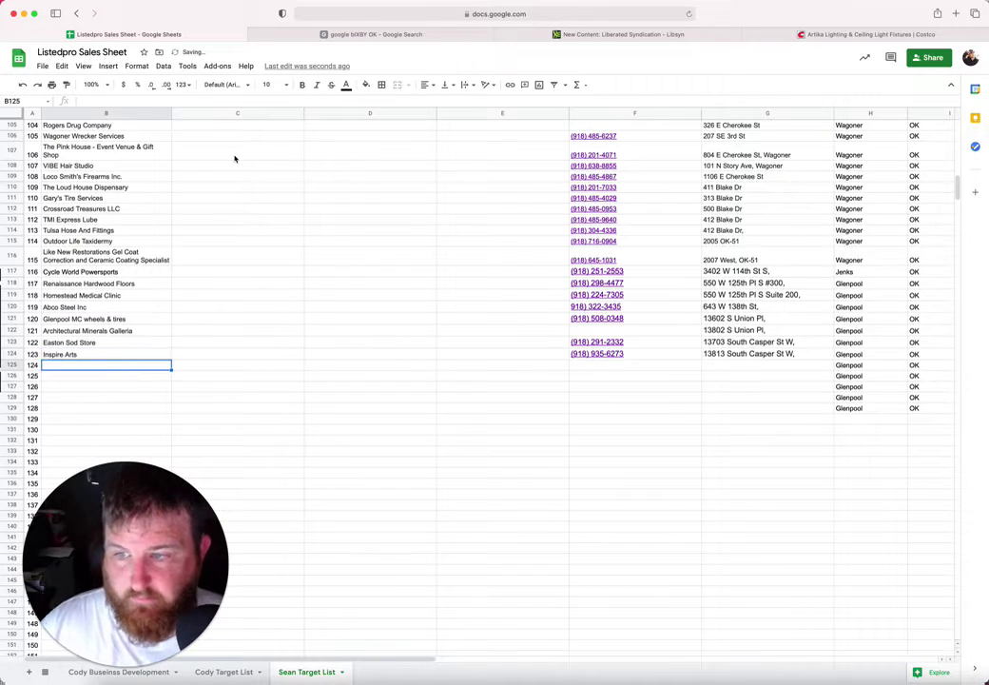
click(302, 36)
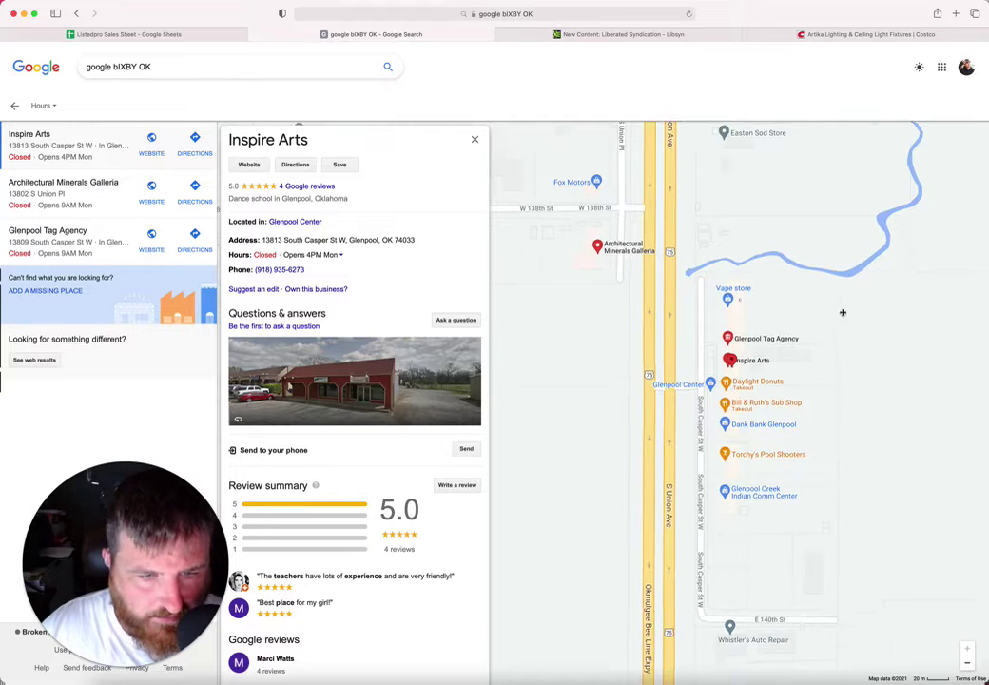
drag(766, 388, 757, 341)
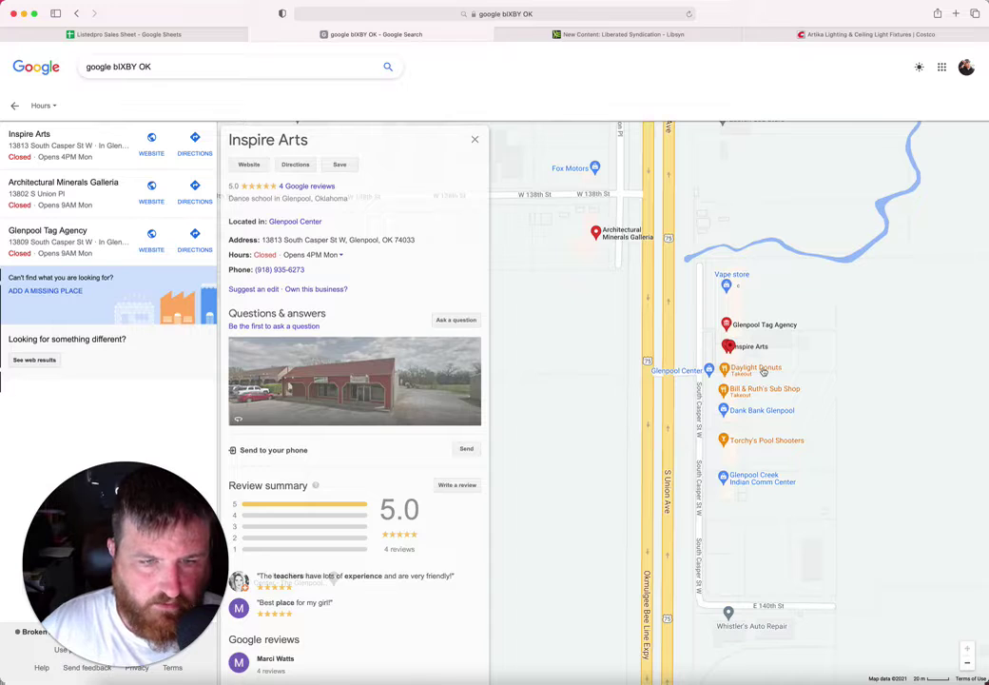
Step: Paste the name Daylight Donuts from its map listing into B125
click(763, 371)
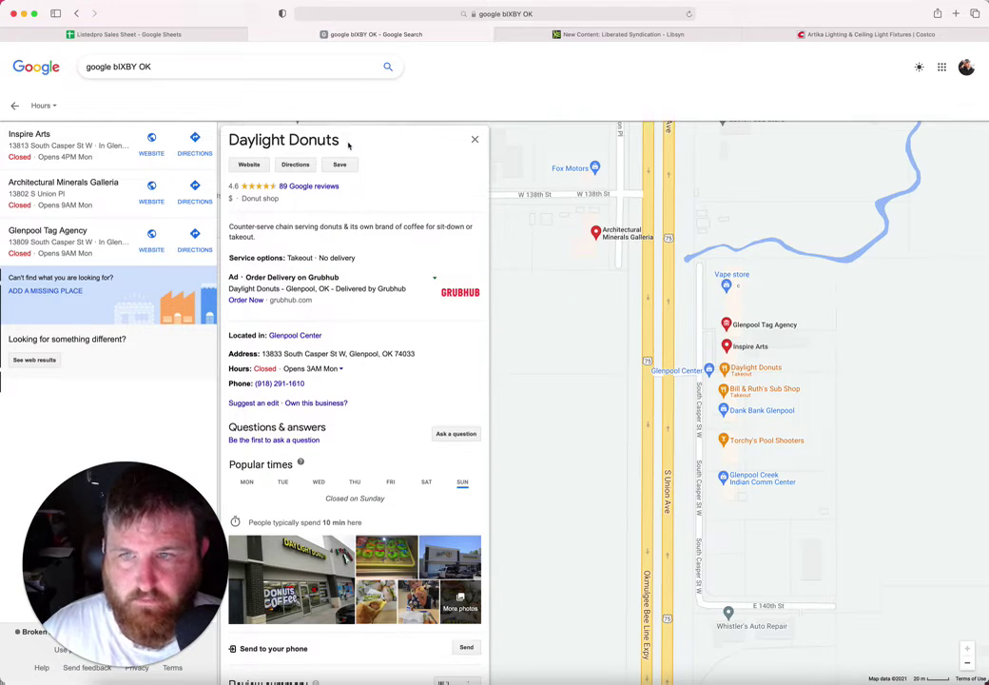
drag(347, 141, 230, 141)
key(super+c)
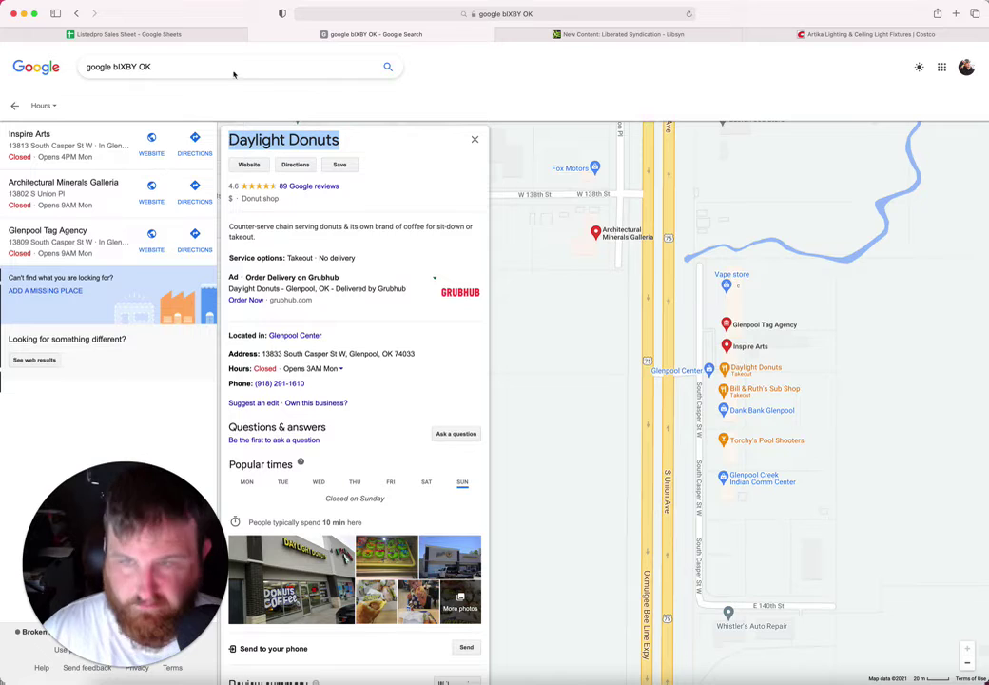
click(209, 36)
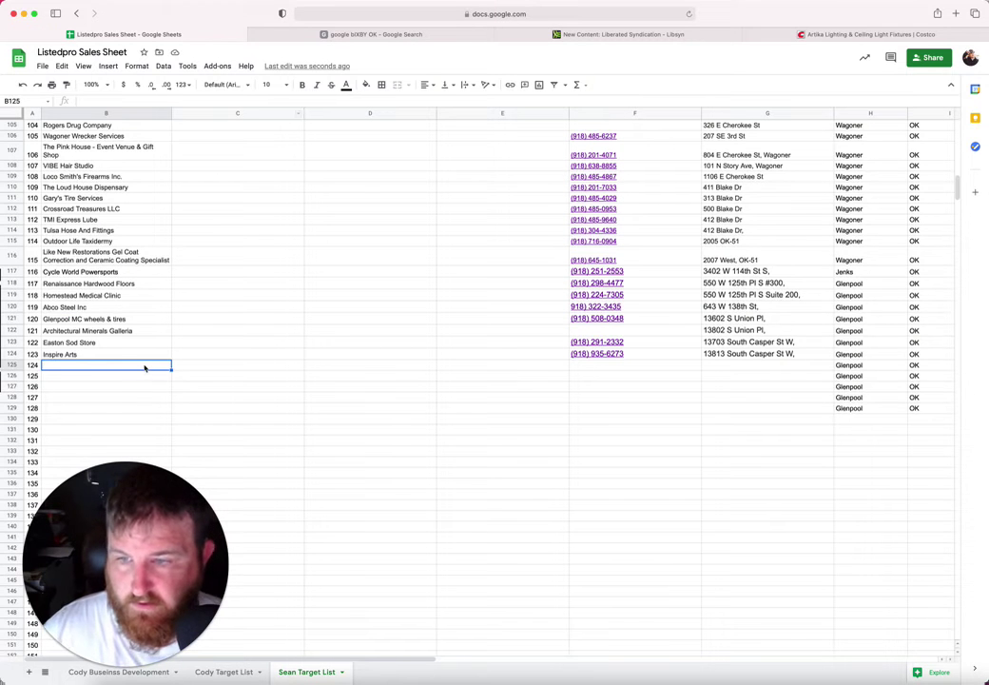
key(super+v)
click(641, 374)
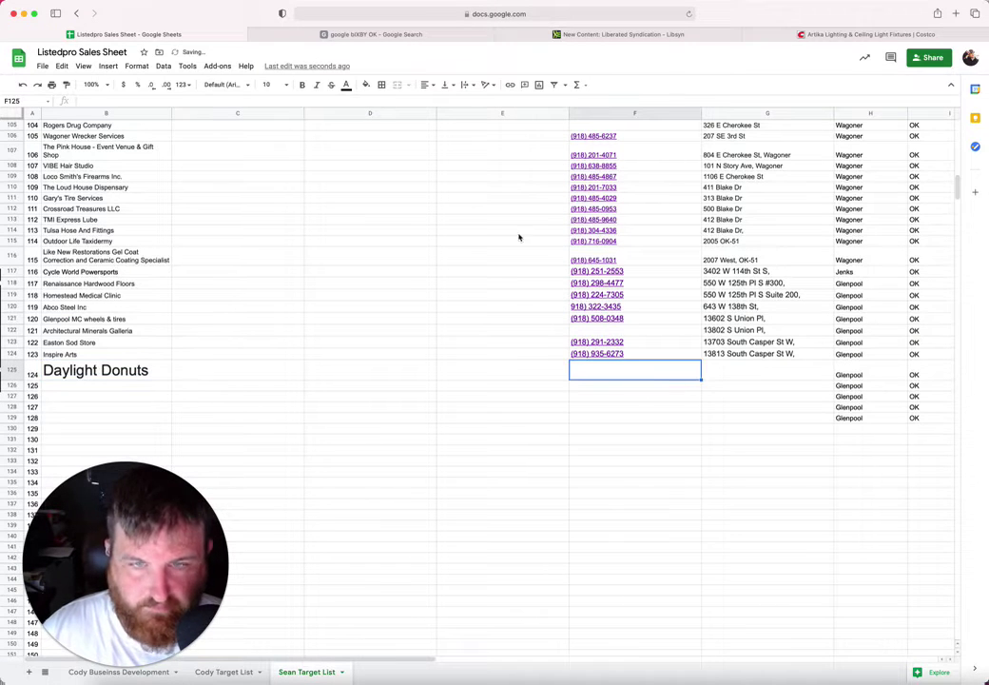
Step: Paste Daylight Donuts' address into G125, trimmed to 13833 South Casper St W
click(377, 37)
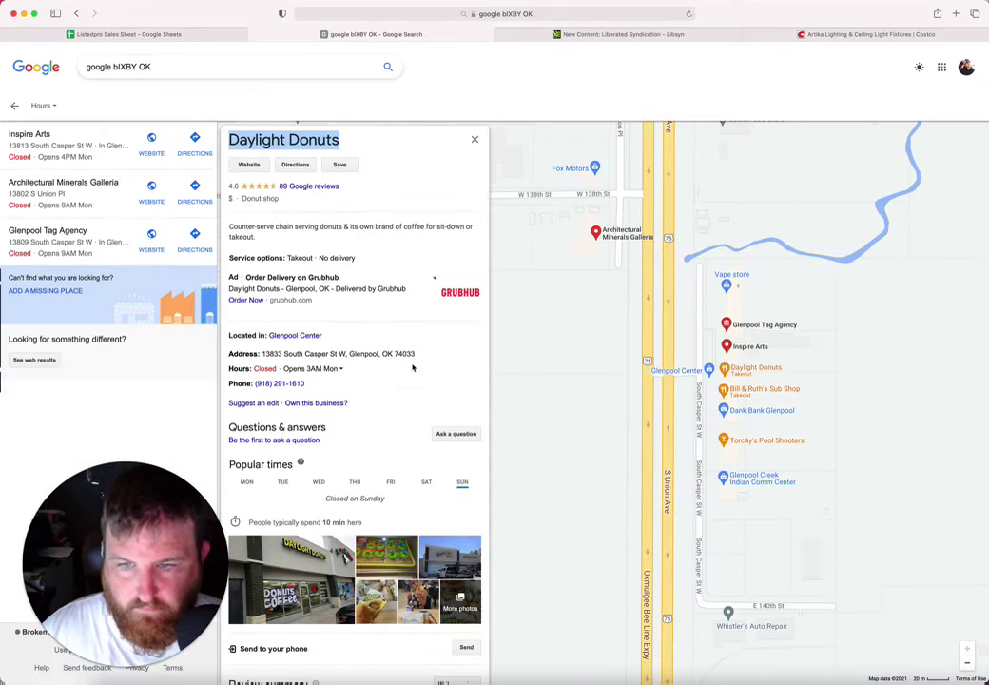
drag(418, 354, 259, 356)
key(super+c)
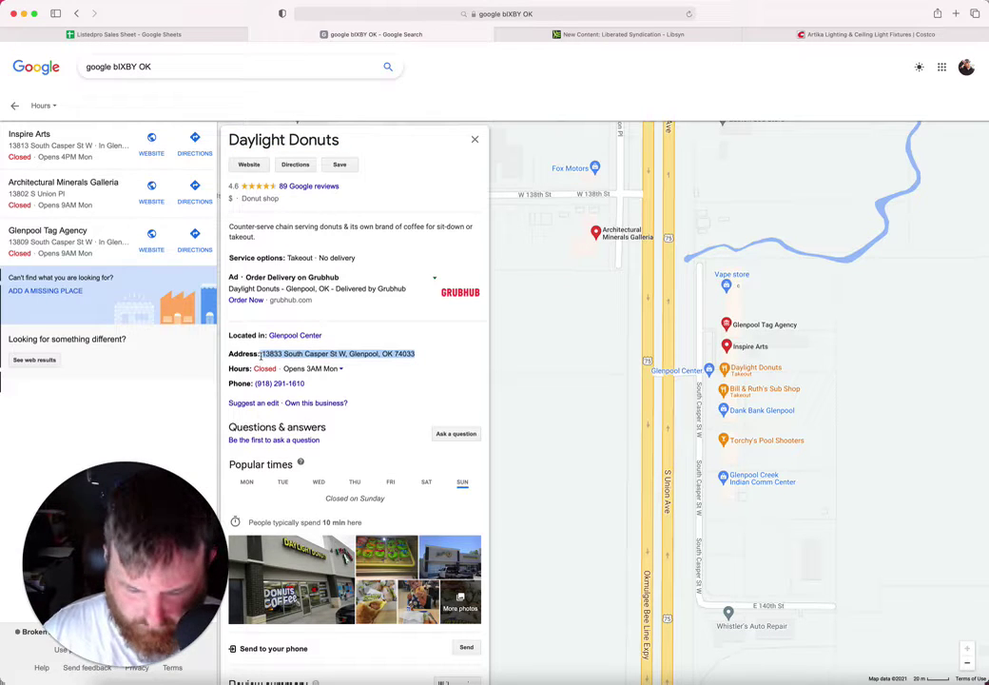
click(202, 34)
click(732, 371)
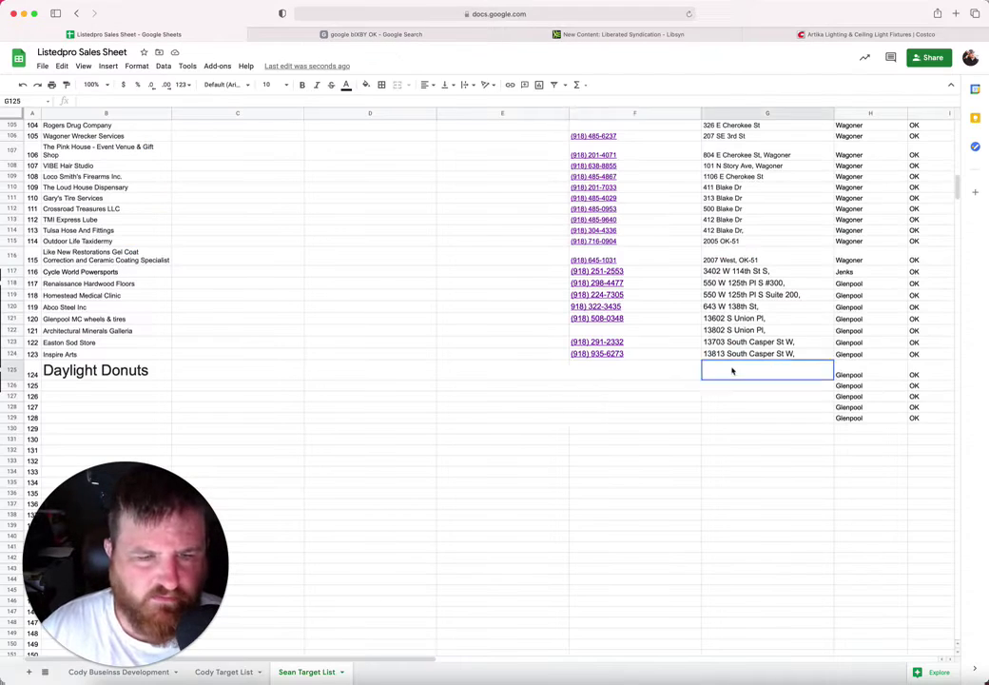
key(super+v)
double_click(777, 371)
drag(796, 365, 896, 373)
key(BackSpace)
click(662, 377)
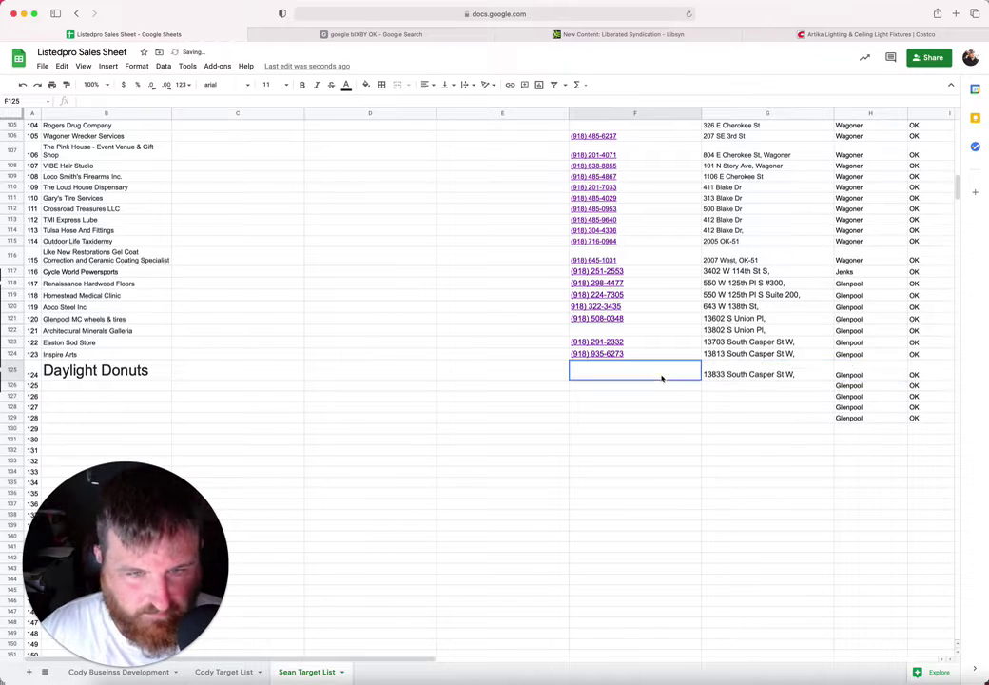
click(311, 36)
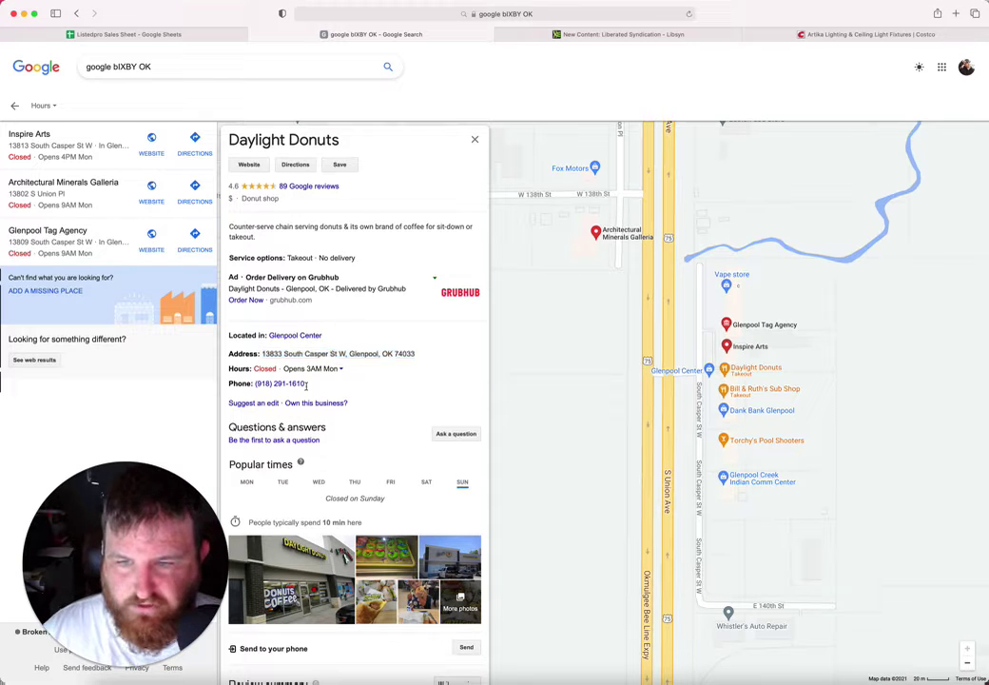
drag(287, 386, 255, 386)
key(ctrl+c)
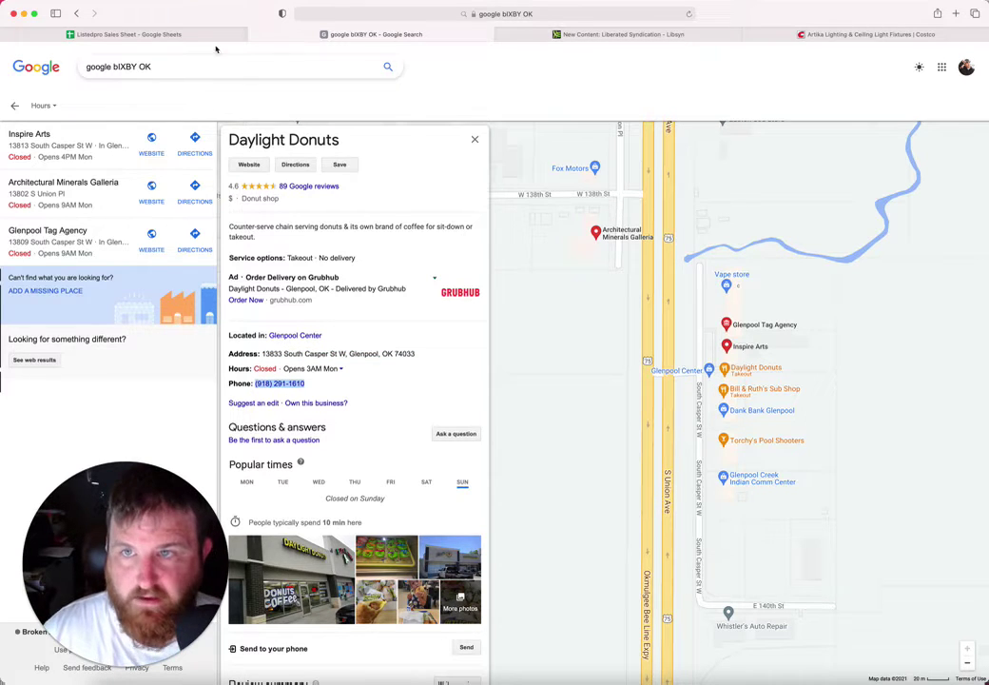
click(214, 35)
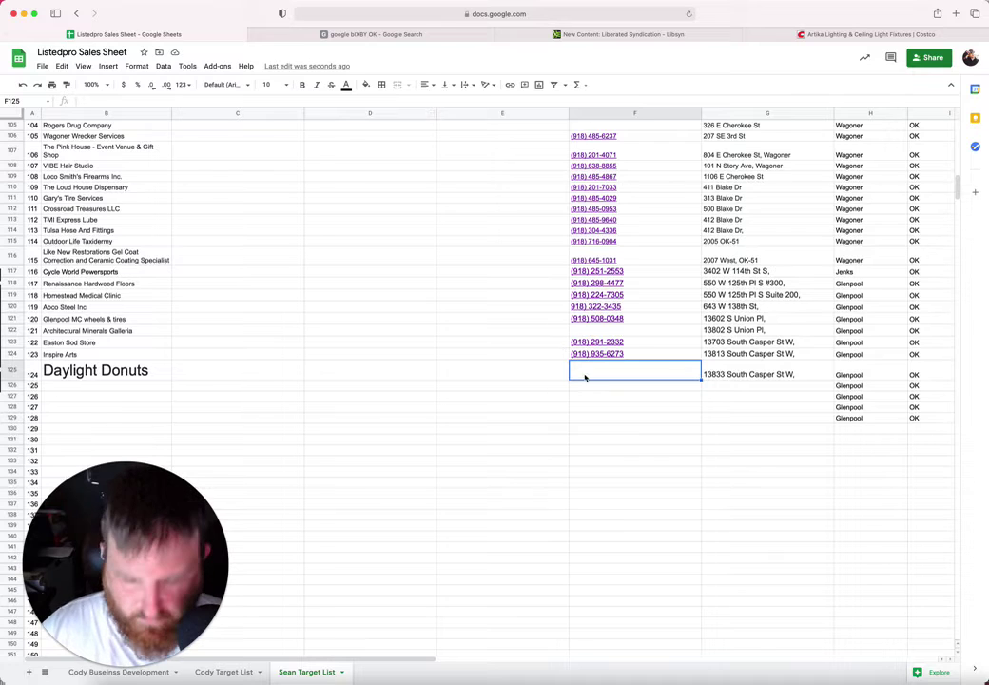
key(ctrl+v)
Step: Set the Daylight Donuts name to font size 10 and go back to the map
click(133, 371)
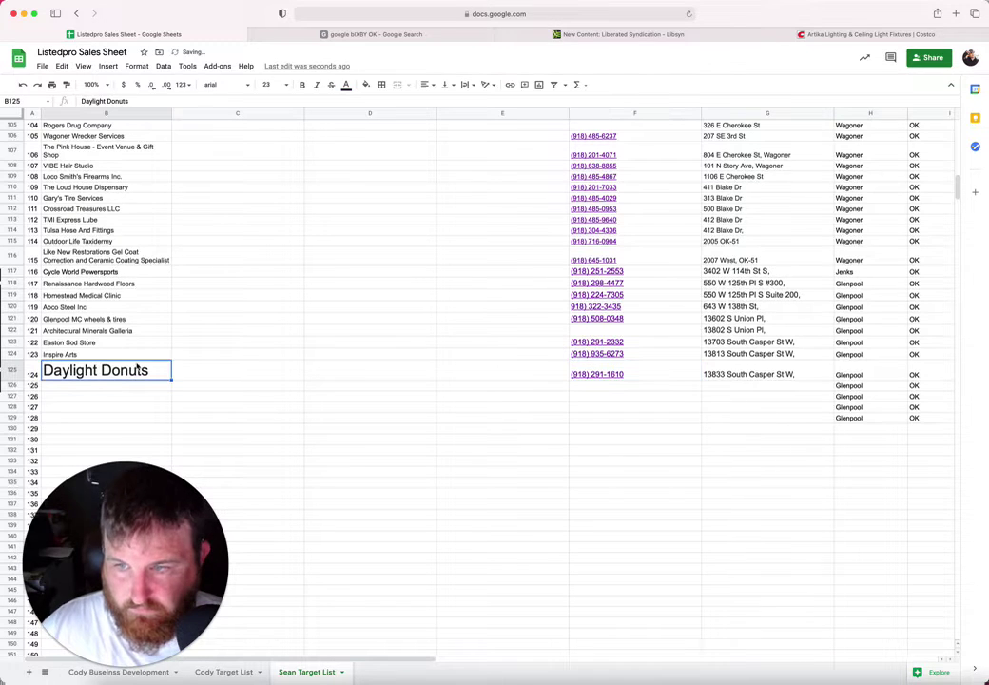
click(269, 84)
click(265, 172)
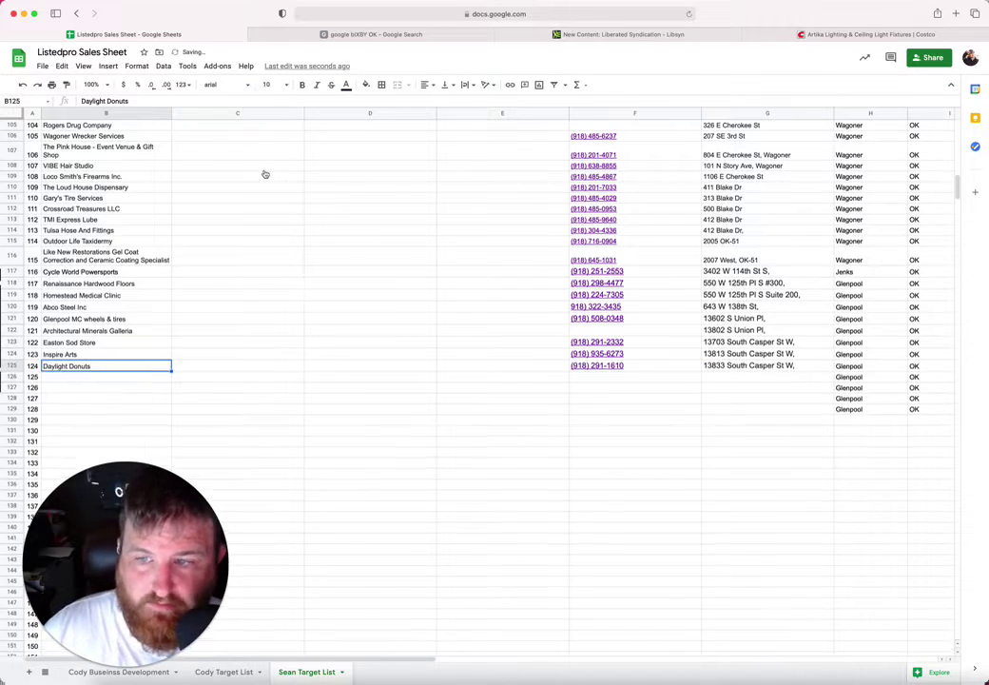
click(97, 379)
click(288, 35)
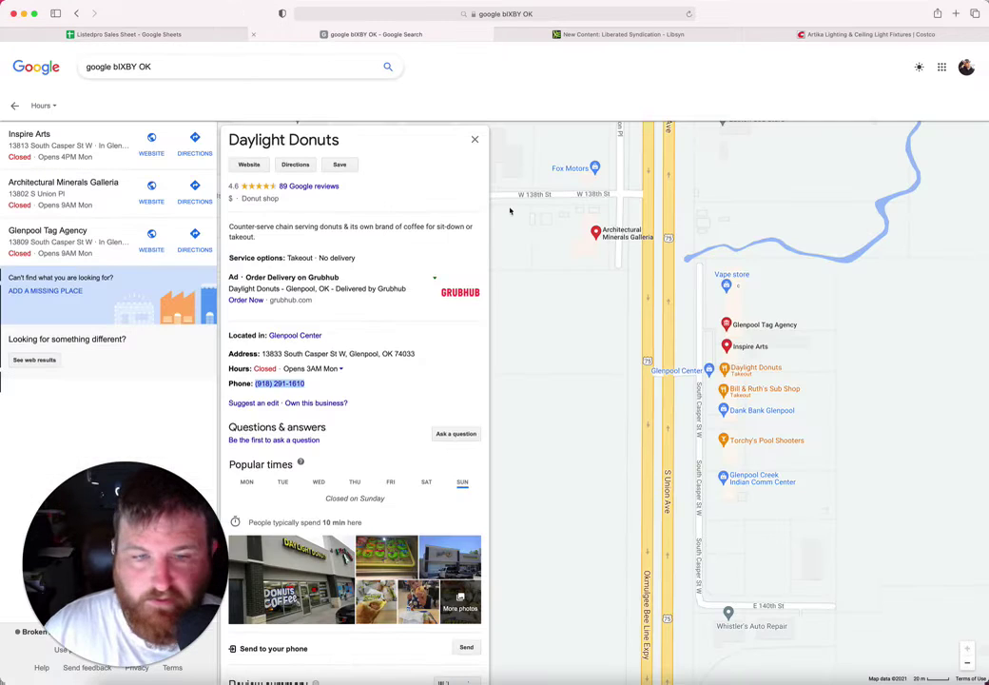
Step: Paste the name Bill & Ruth's Sub Shop from its map listing into B126
click(785, 393)
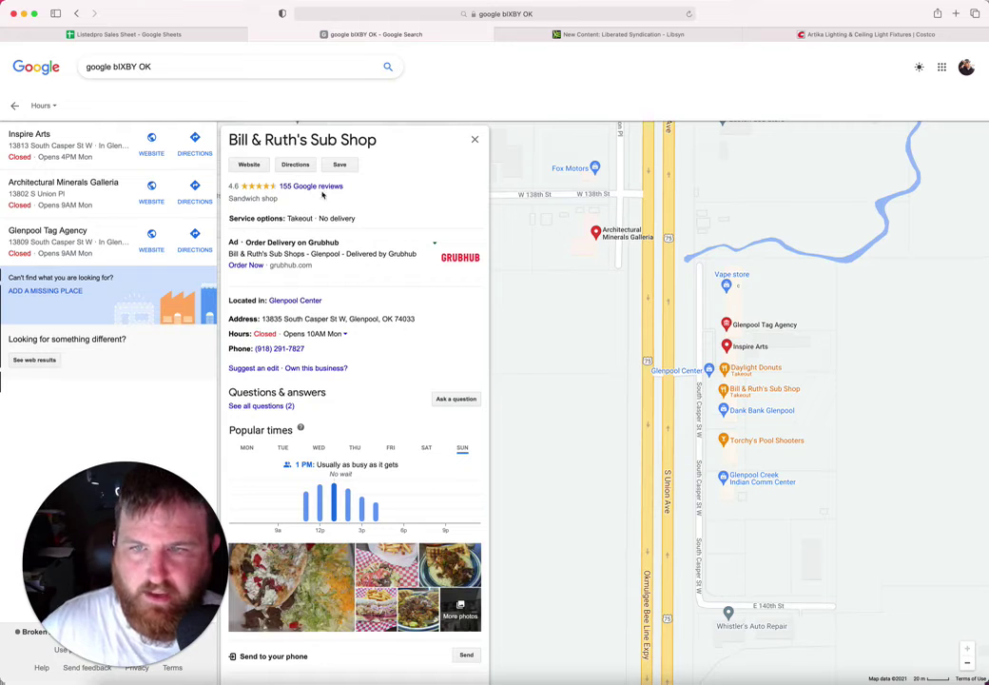
drag(389, 143, 222, 143)
key(super+c)
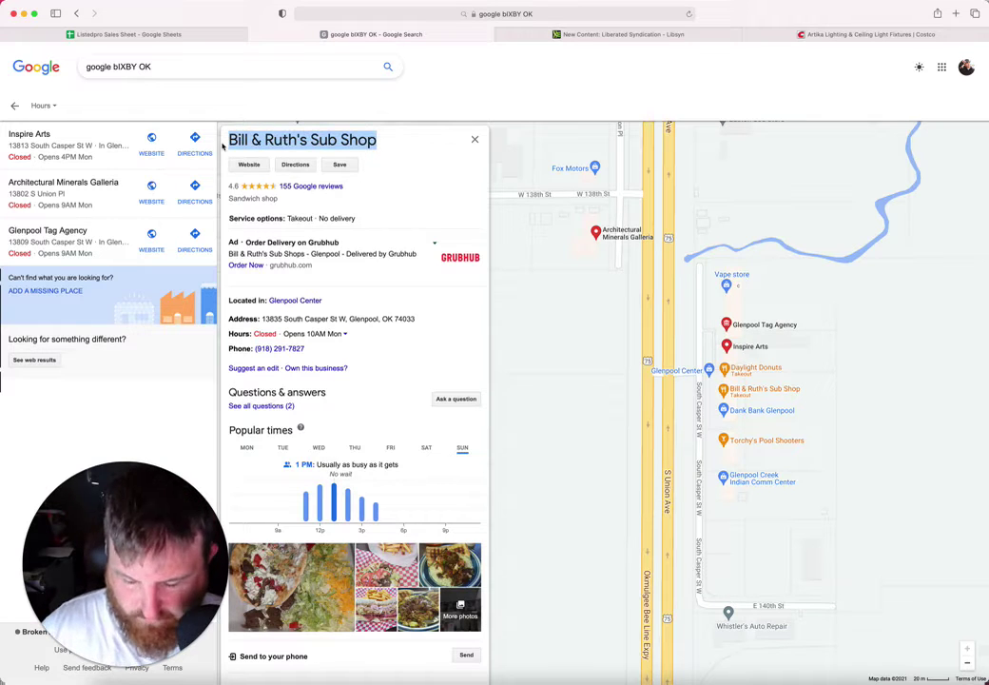
click(189, 32)
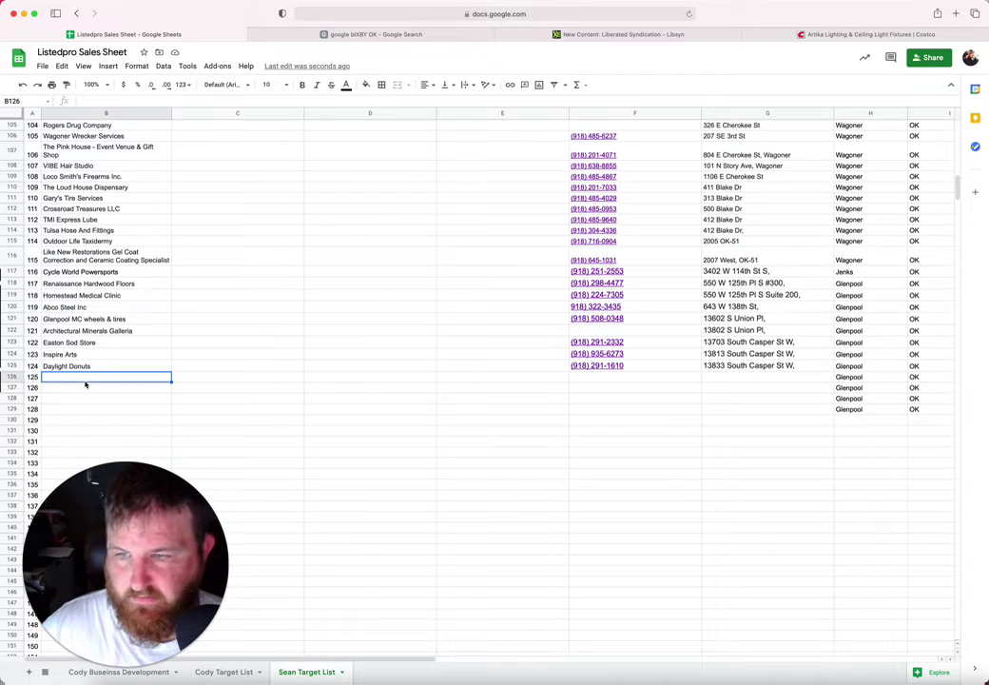
key(super+v)
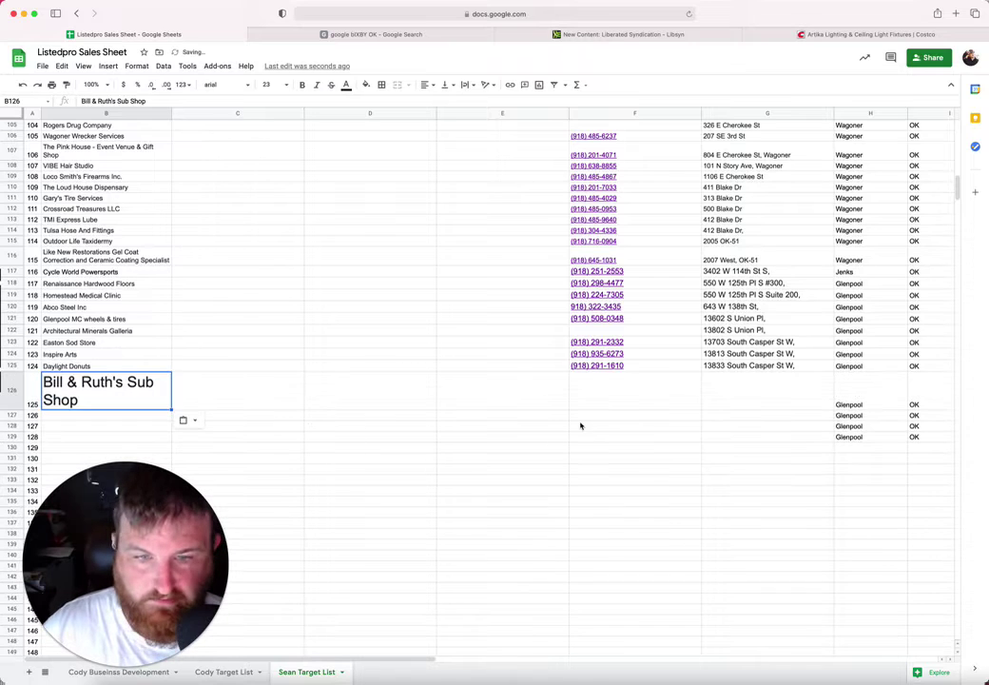
click(578, 395)
click(395, 35)
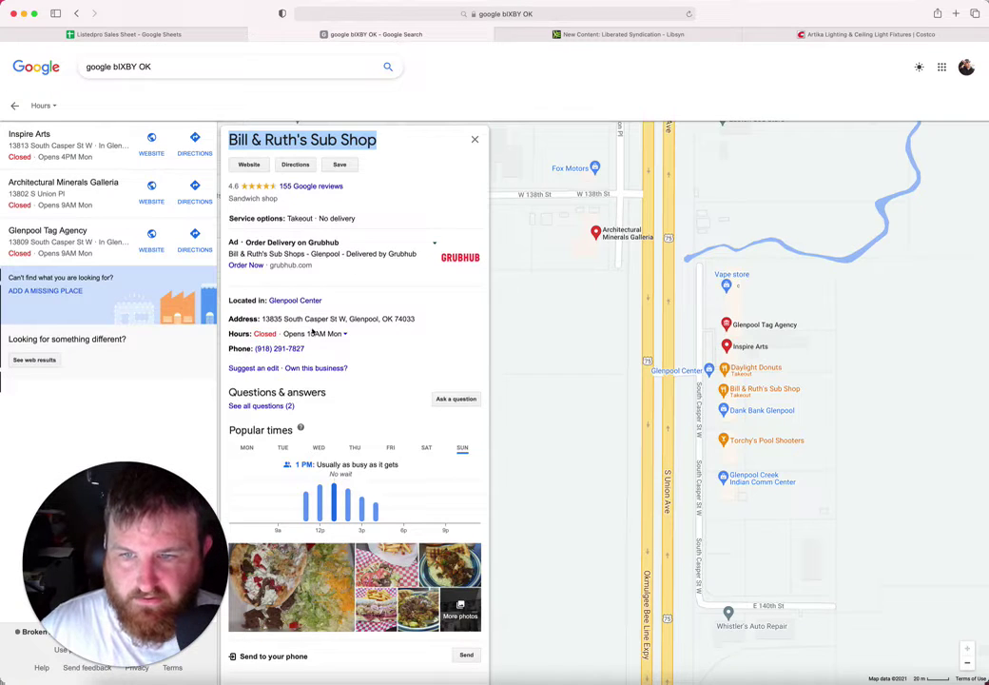
drag(305, 349, 259, 349)
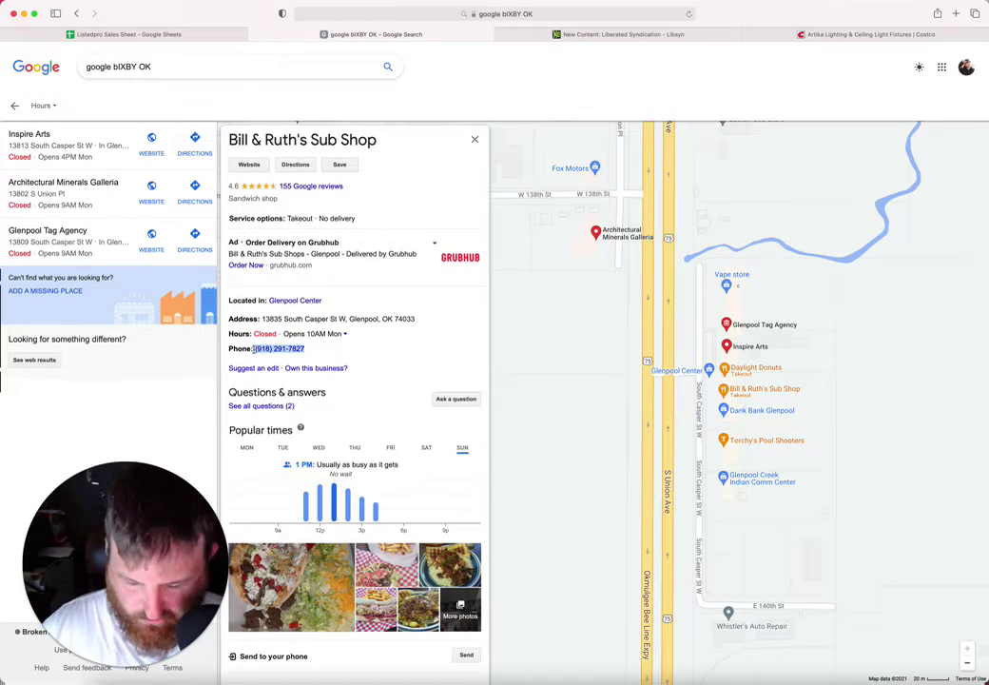
click(202, 36)
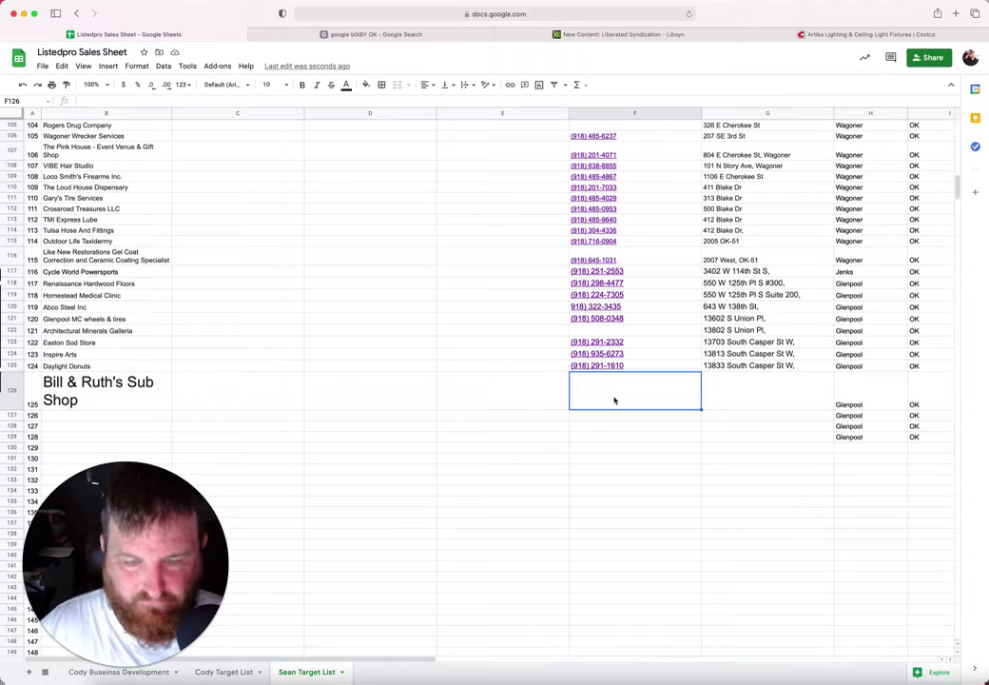
click(799, 393)
Step: Paste the shop's address into G126, trimmed to 13835 South Casper St W
click(376, 34)
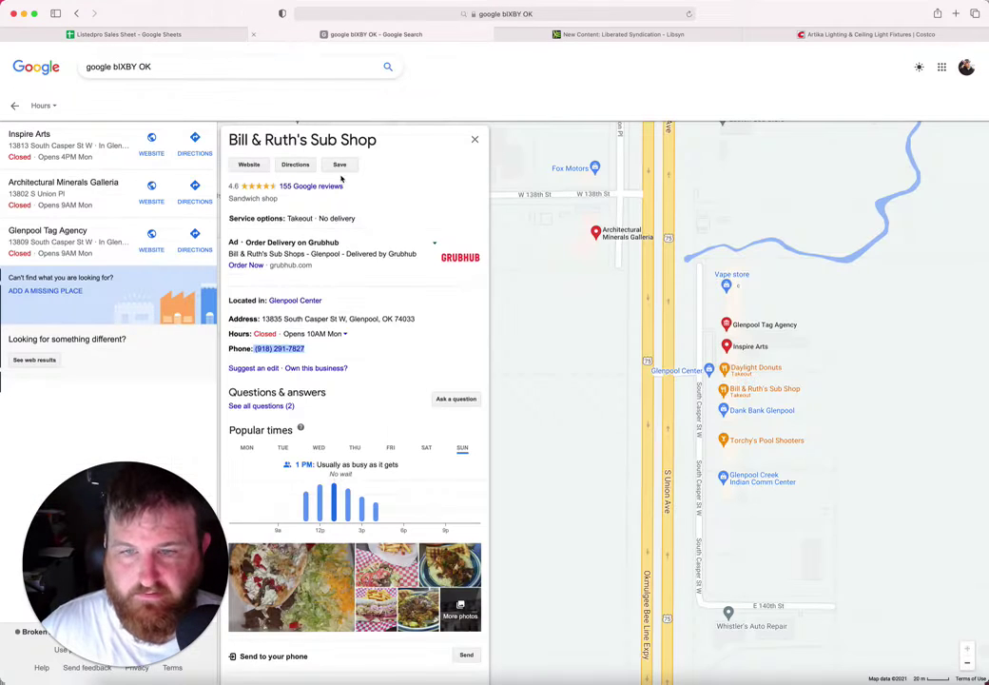
drag(426, 325, 267, 315)
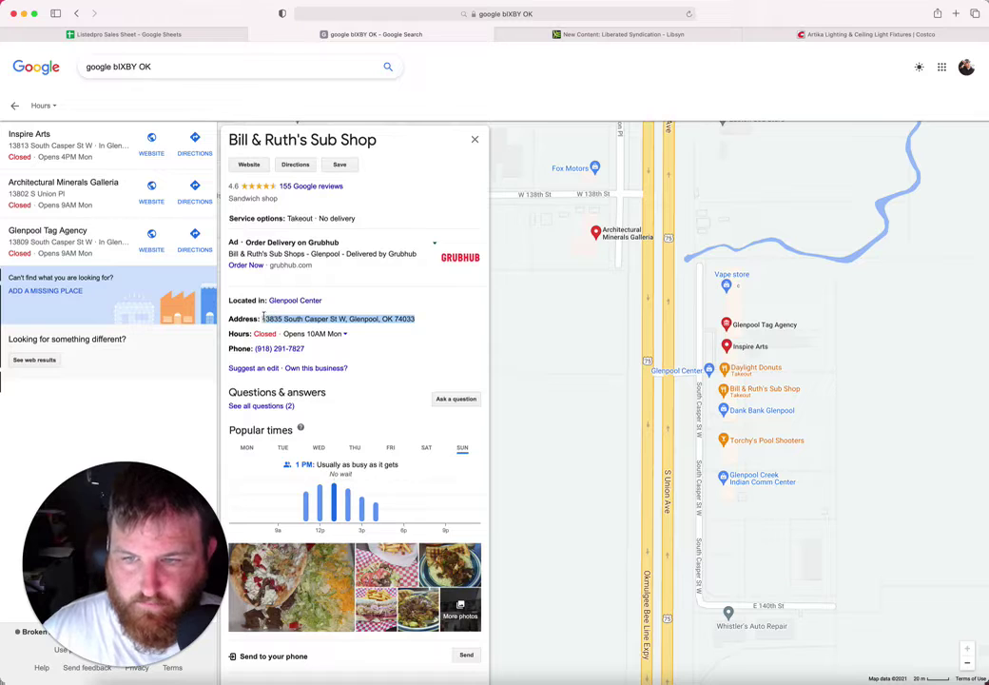
click(199, 36)
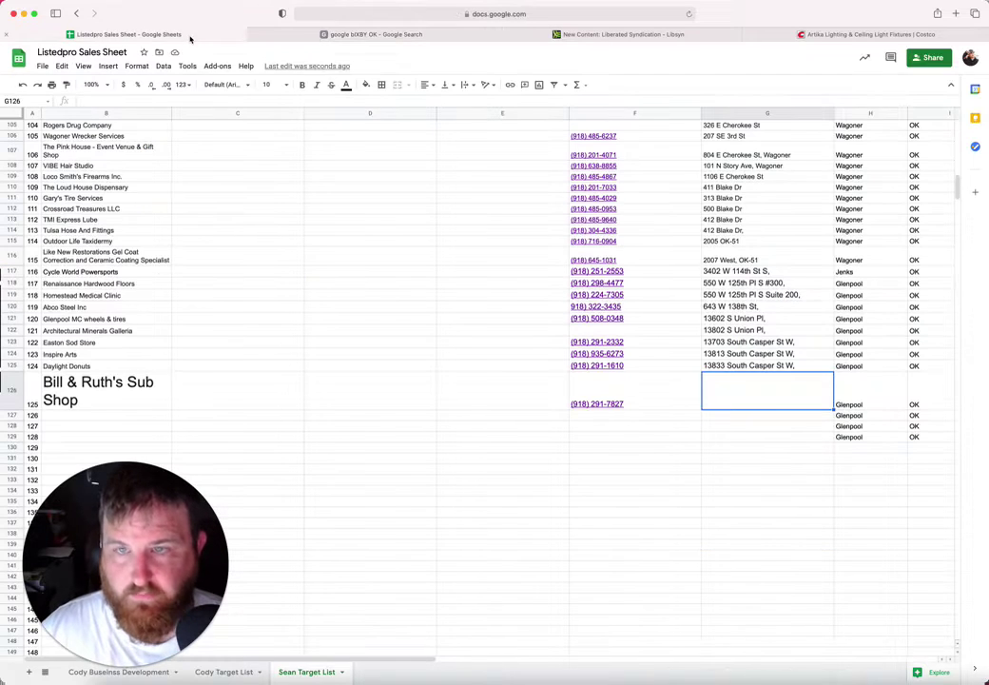
text(13835 South Casper St W, Glenpool, OK 74033)
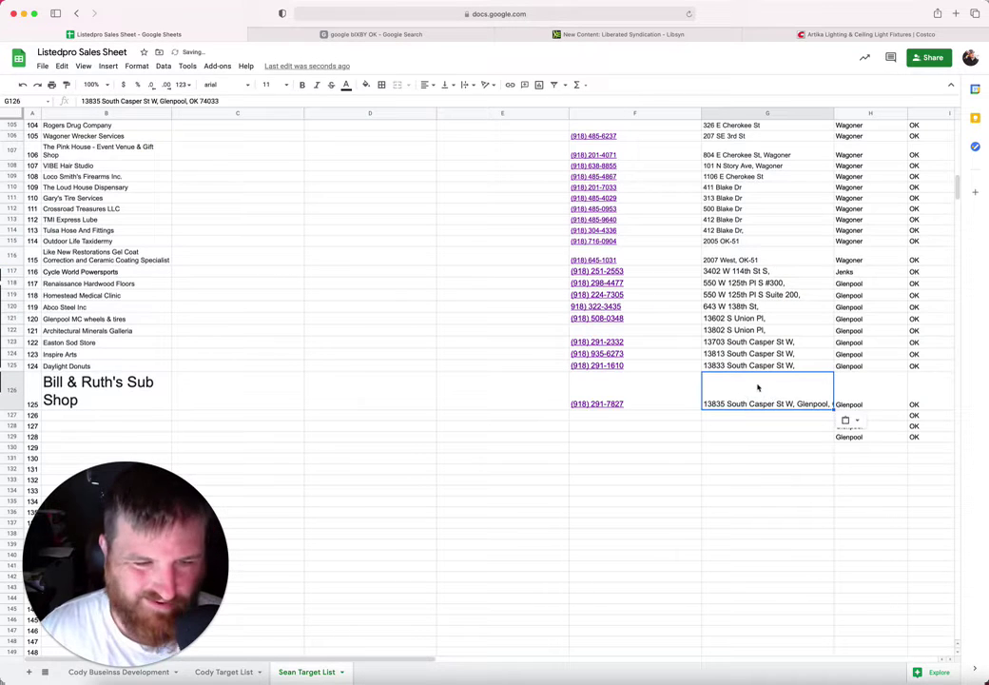
double_click(800, 403)
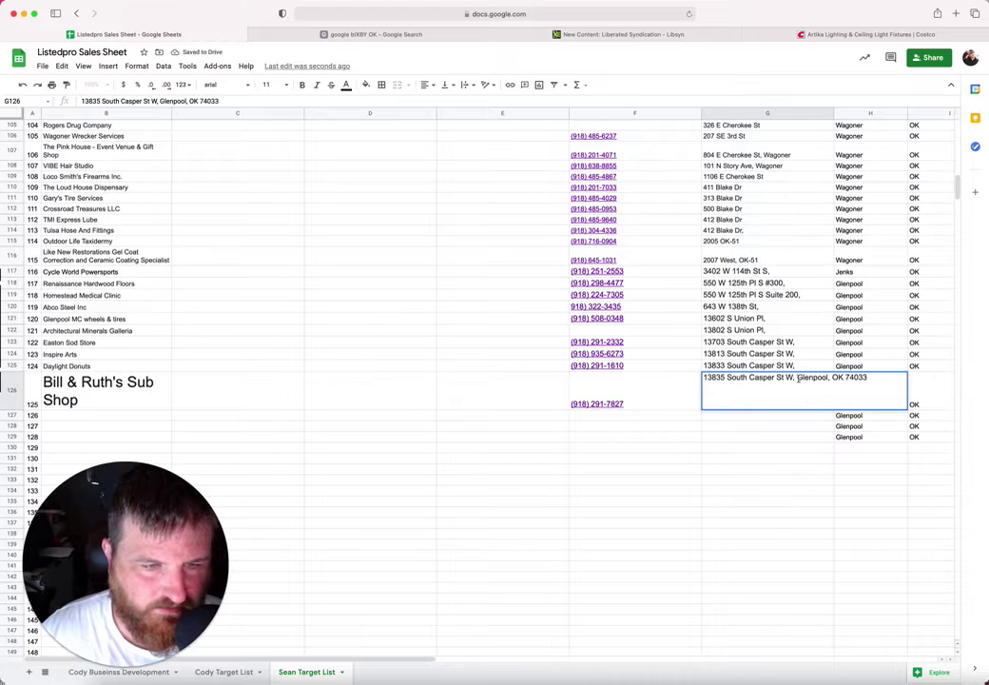
drag(796, 378, 898, 379)
key(BackSpace)
click(620, 438)
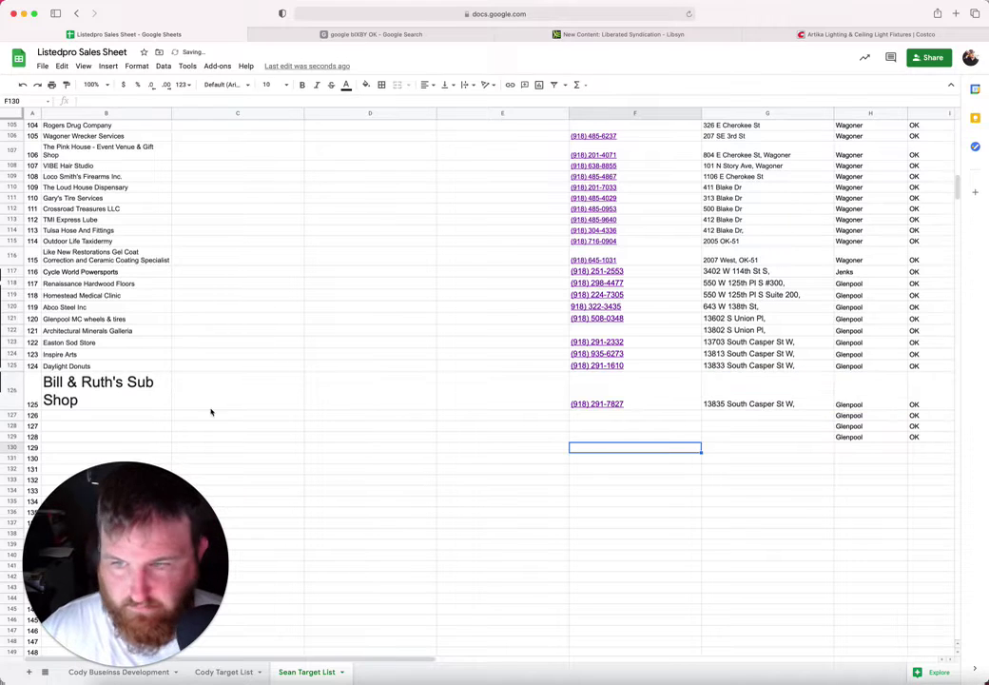
Step: Set the Bill & Ruth's Sub Shop name to font size 10 and return to the map
click(139, 398)
click(288, 85)
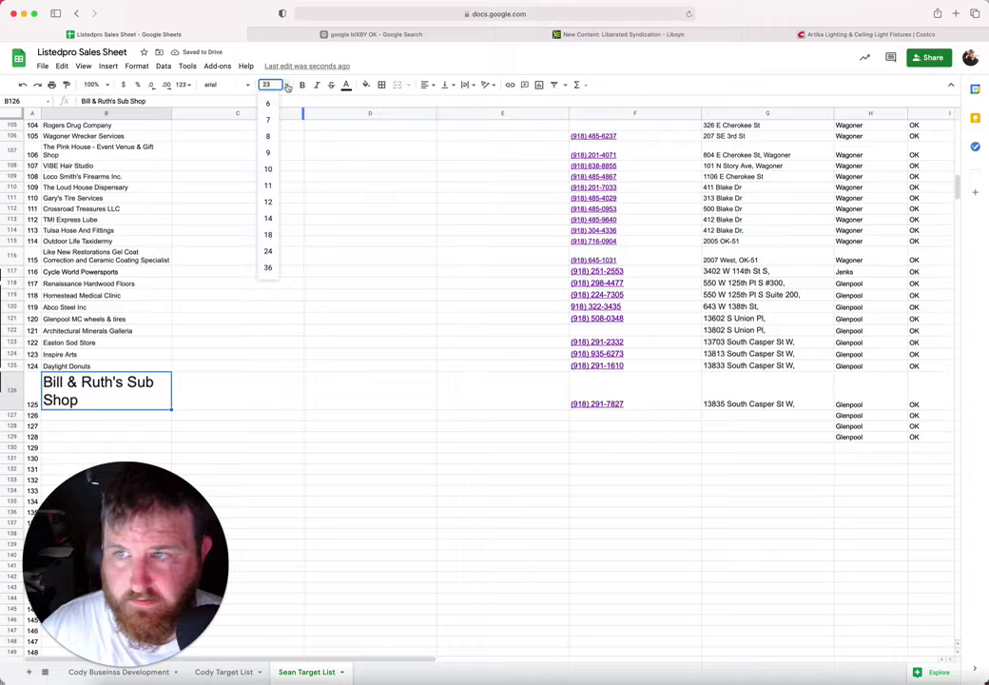
click(268, 169)
click(117, 393)
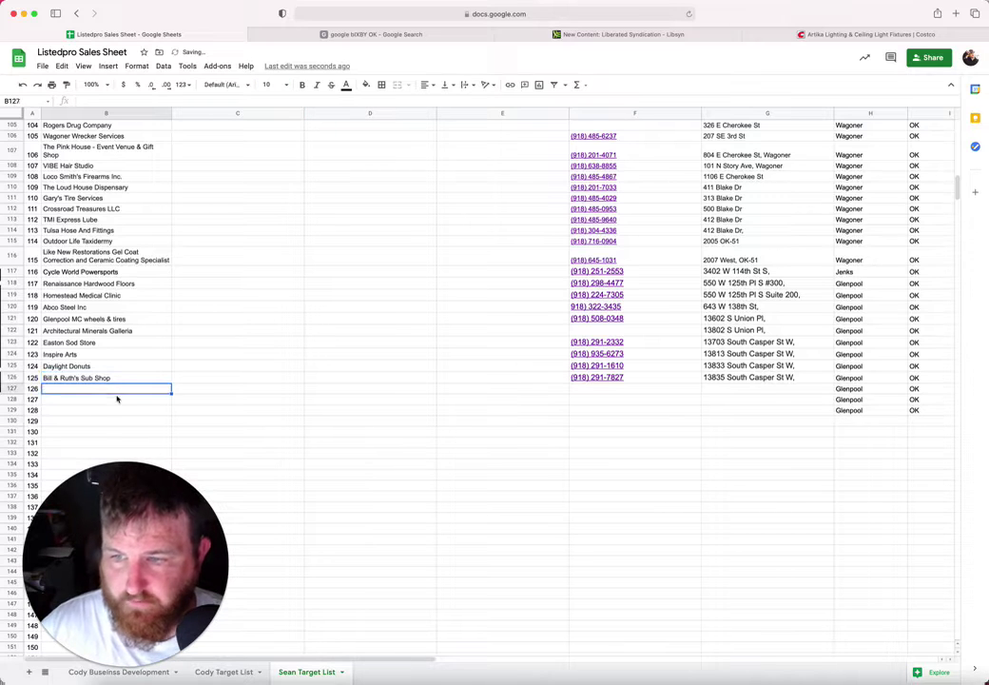
click(356, 35)
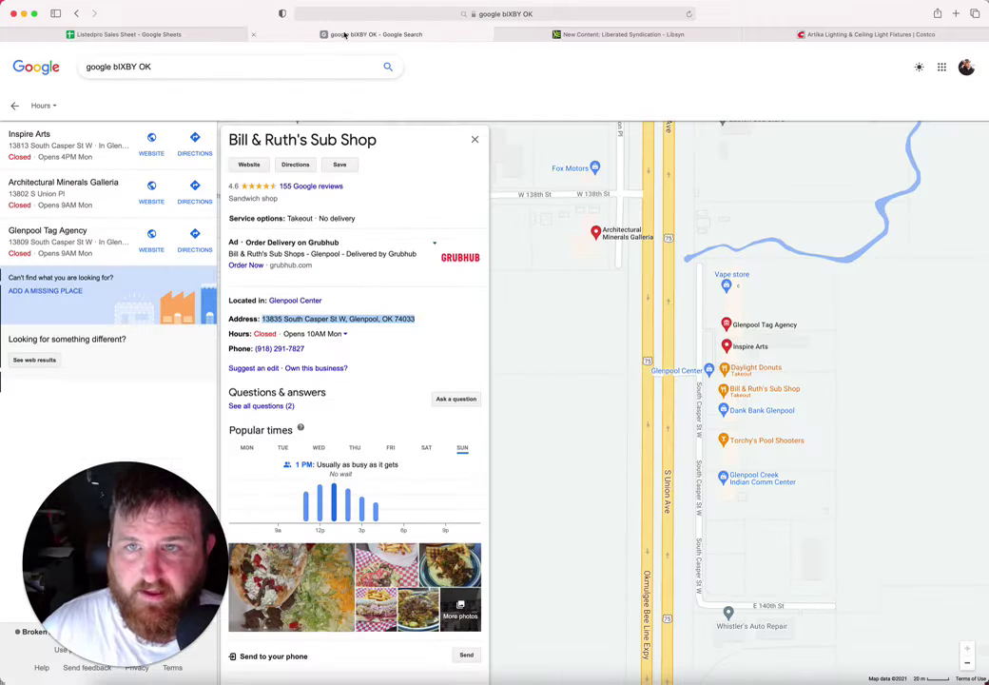
Step: Paste the name Dank Bank Glenpool from its map listing into B127
click(771, 410)
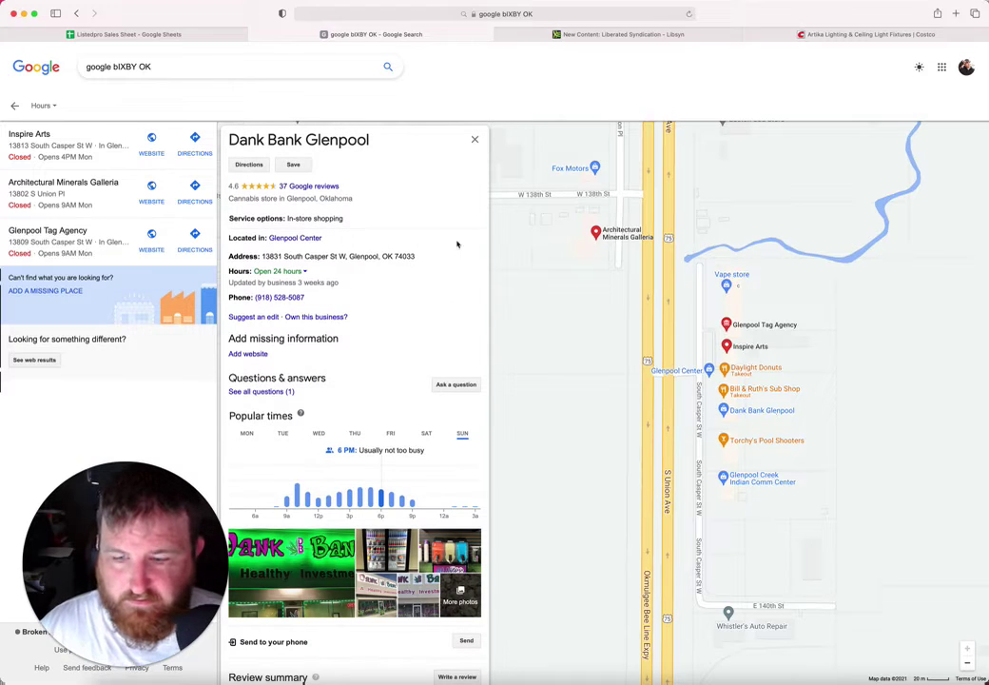
drag(374, 141, 215, 139)
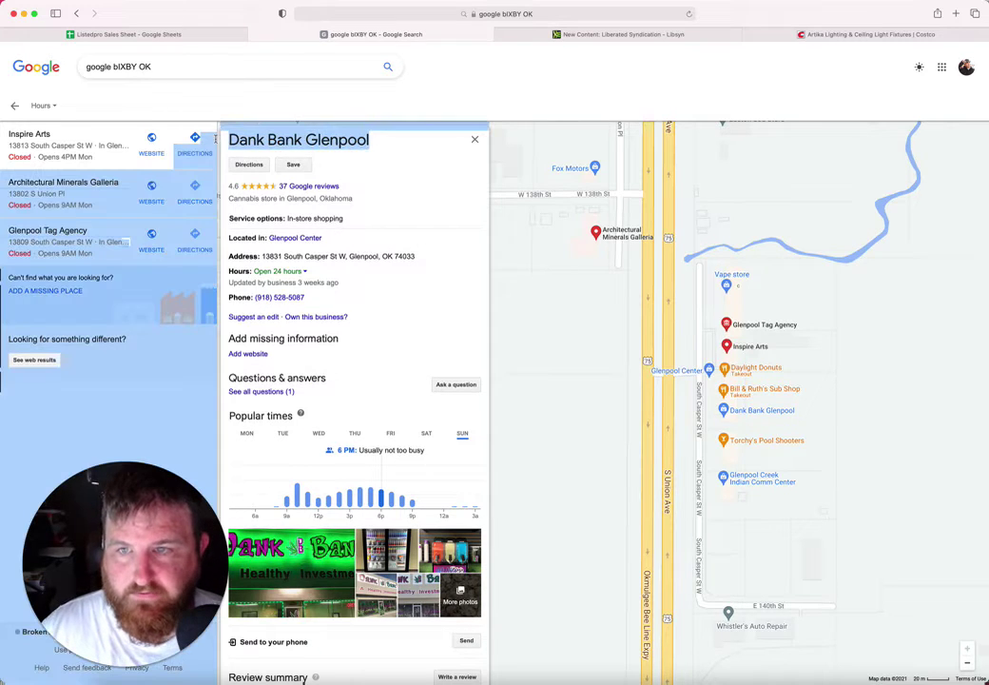
drag(374, 143, 230, 140)
key(super+c)
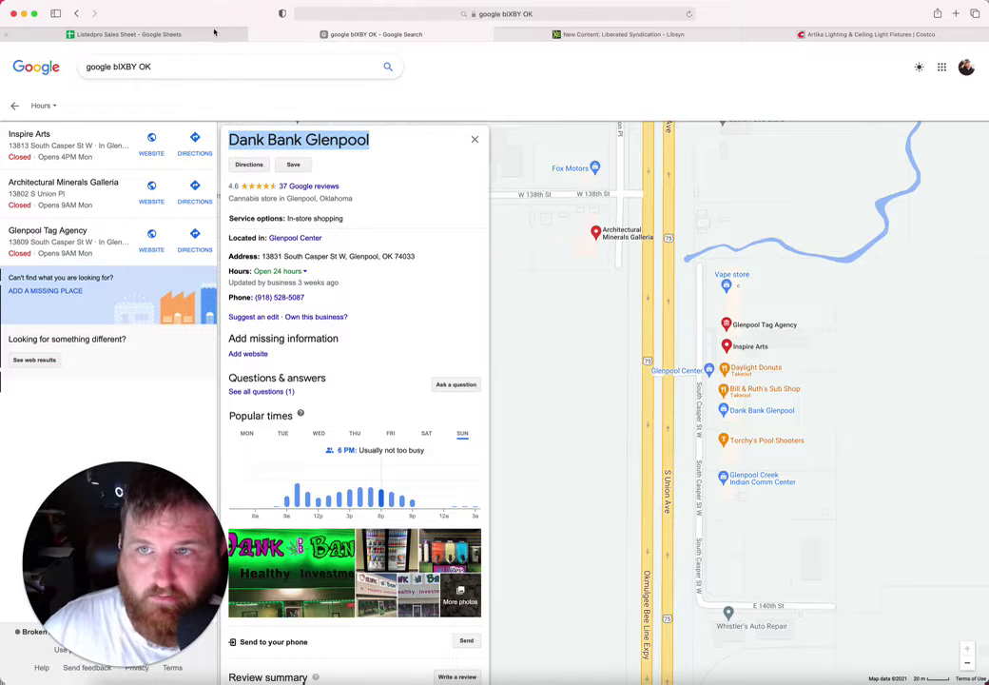
click(128, 34)
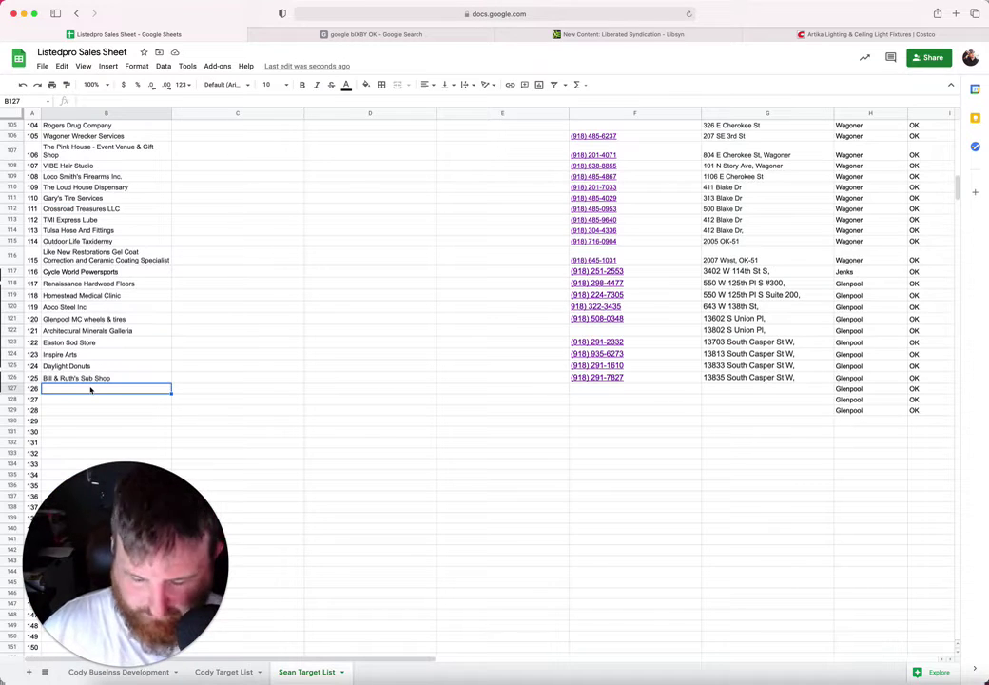
key(super+v)
click(613, 404)
Step: Paste Dank Bank's address into G127, trimmed to 13831 South Casper St W
click(334, 36)
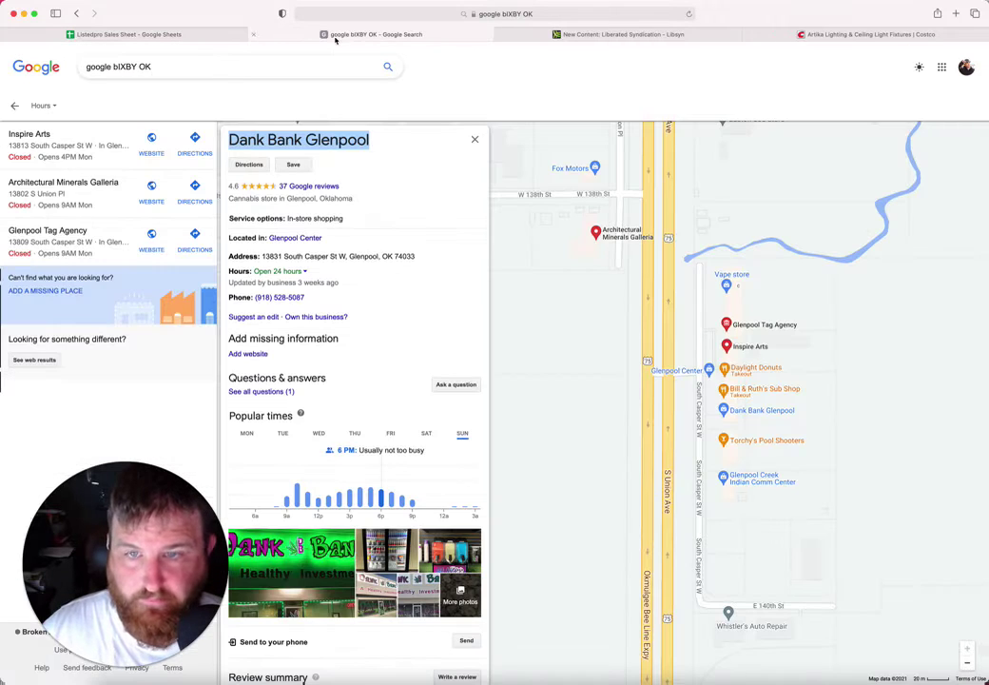
drag(419, 256, 261, 257)
key(ctrl+c)
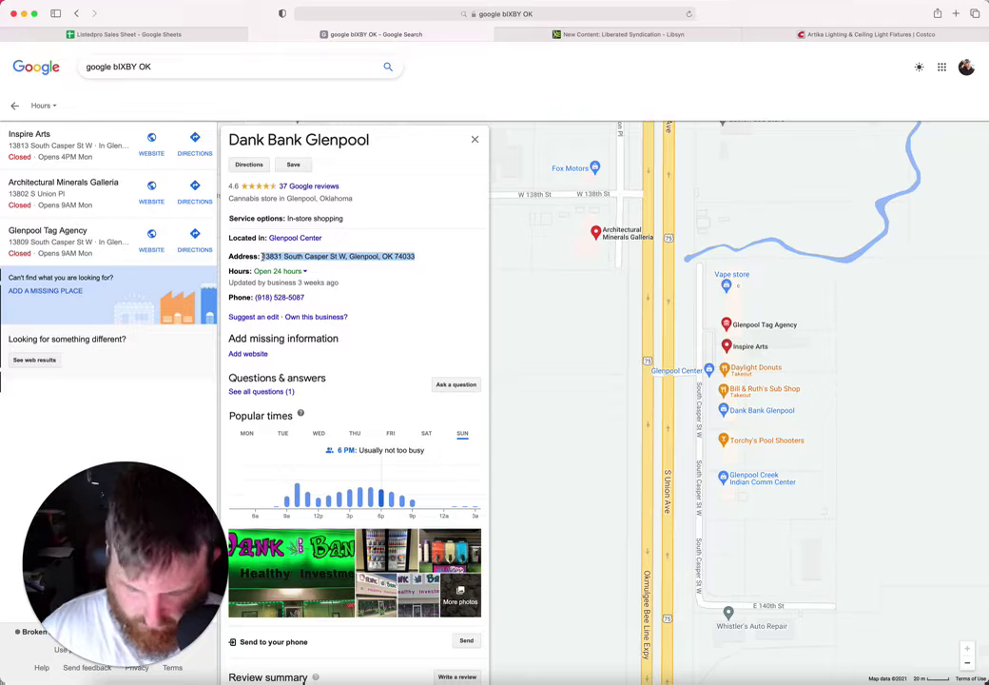
click(128, 34)
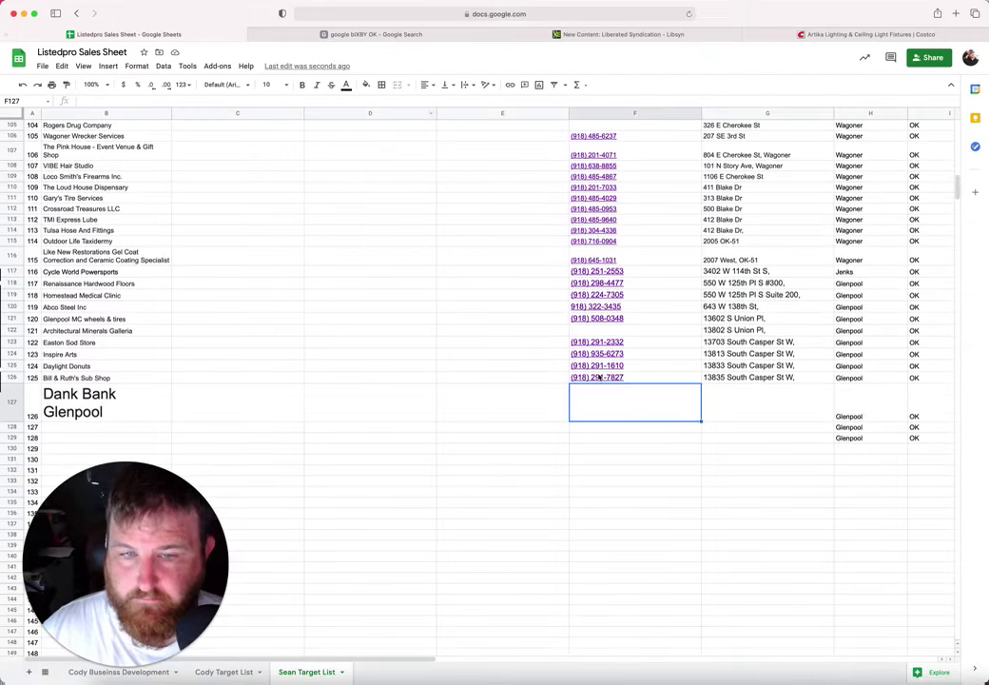
click(762, 405)
key(ctrl+v)
double_click(788, 403)
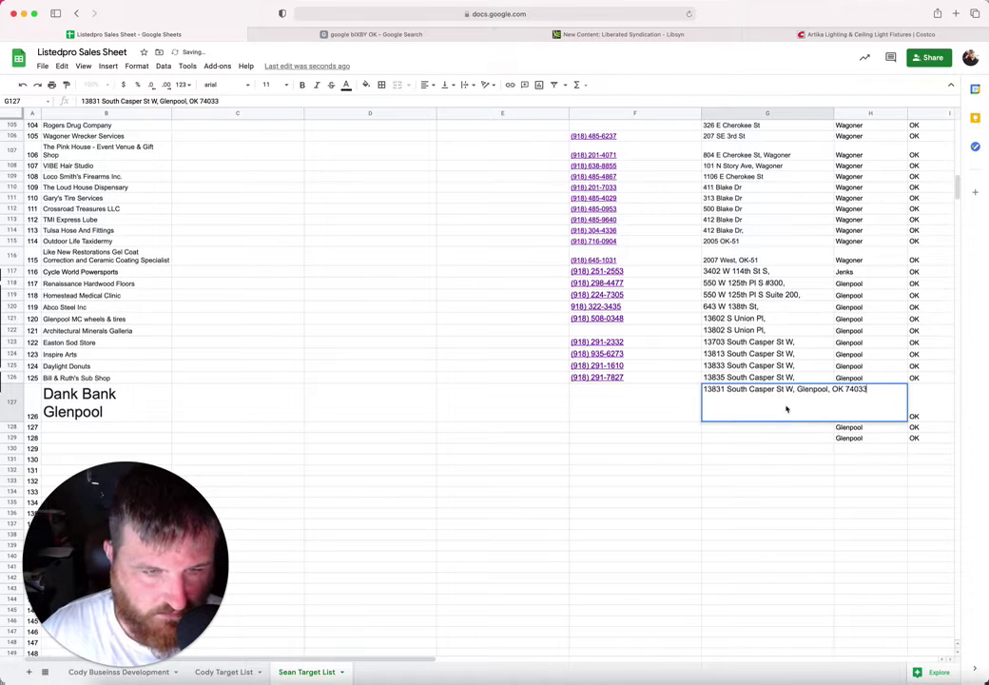
drag(795, 390, 867, 390)
key(ctrl+x)
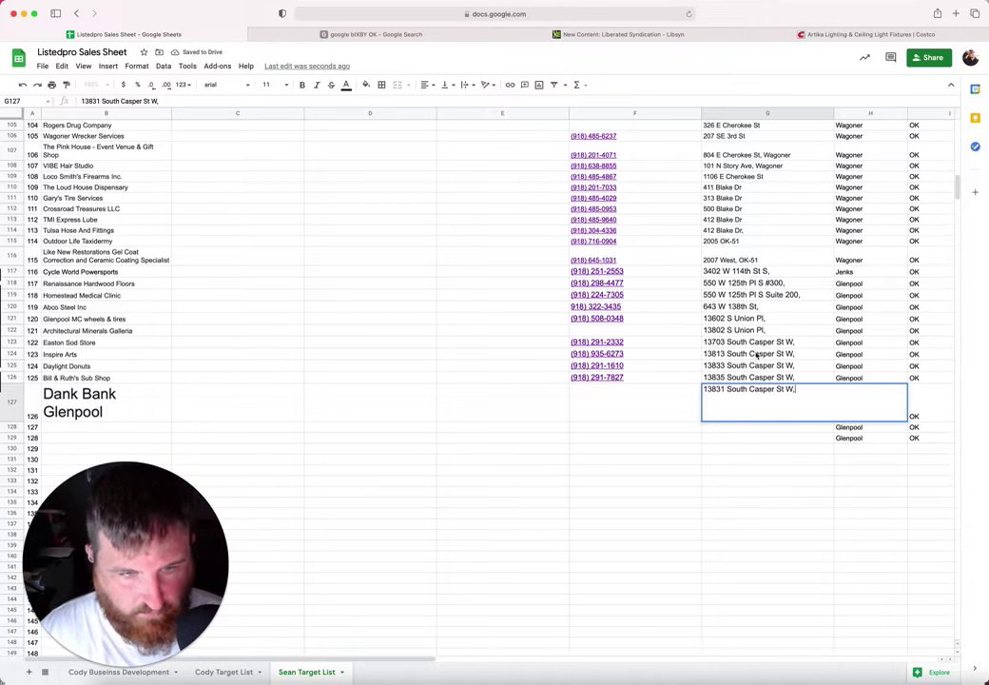
click(639, 396)
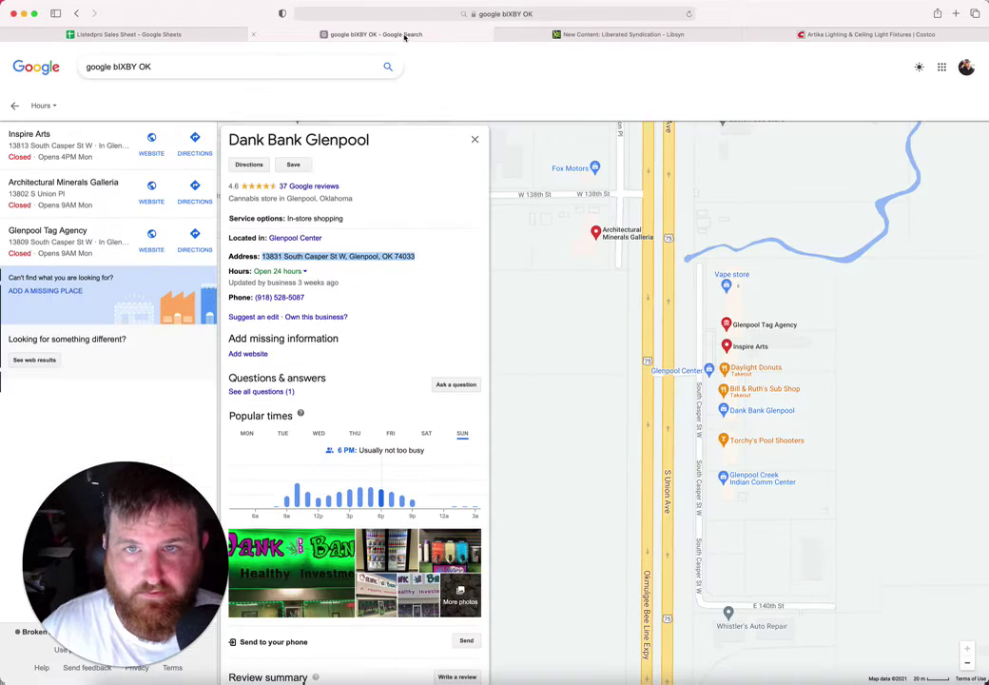
click(400, 34)
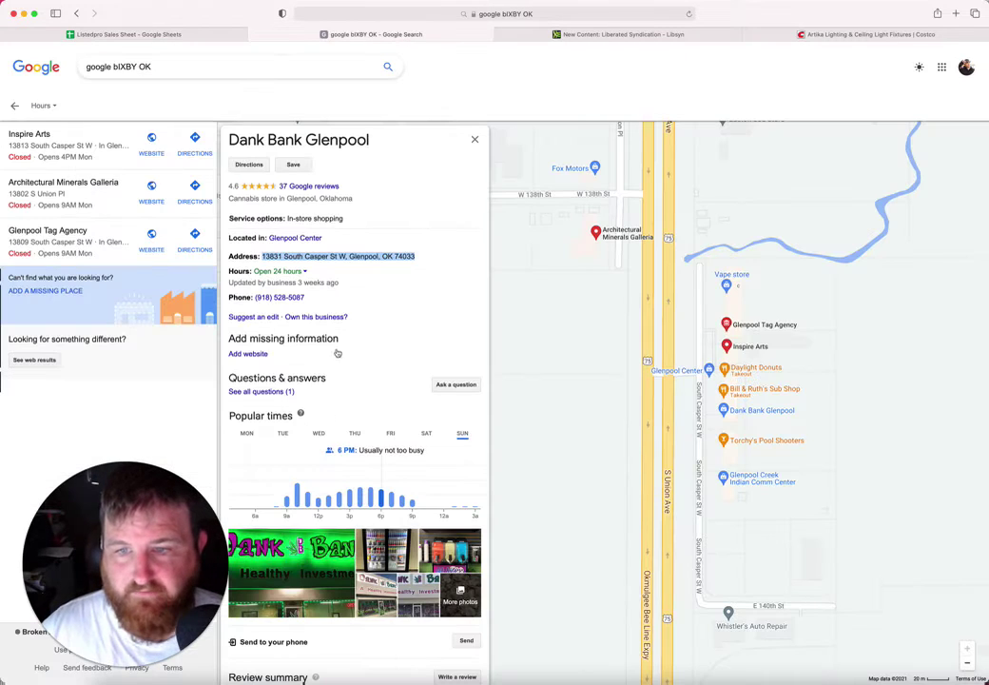
drag(320, 301, 257, 298)
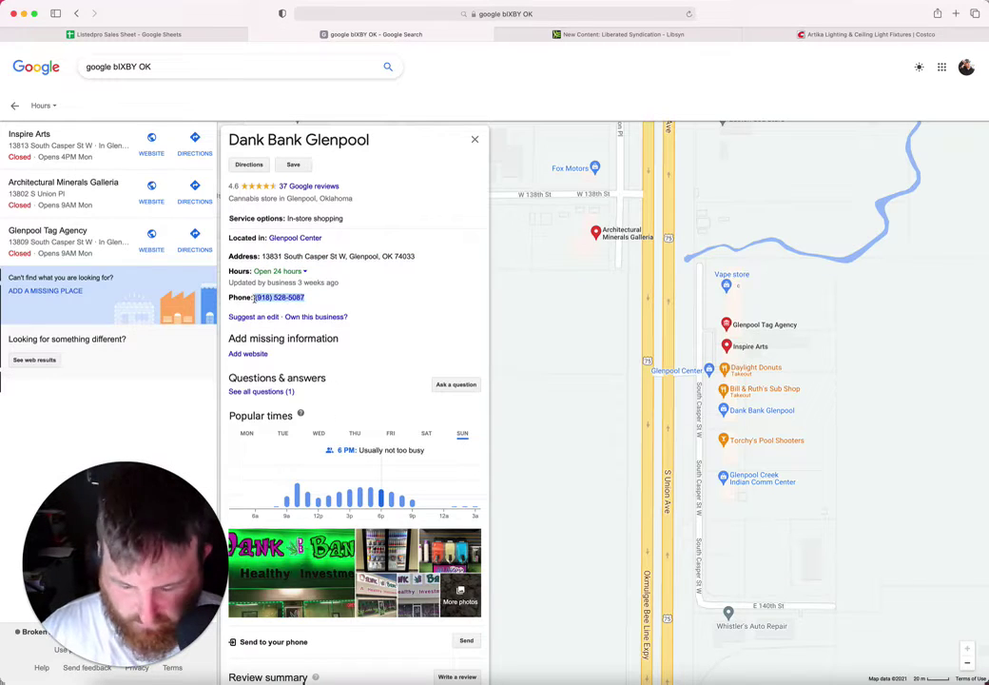
click(181, 35)
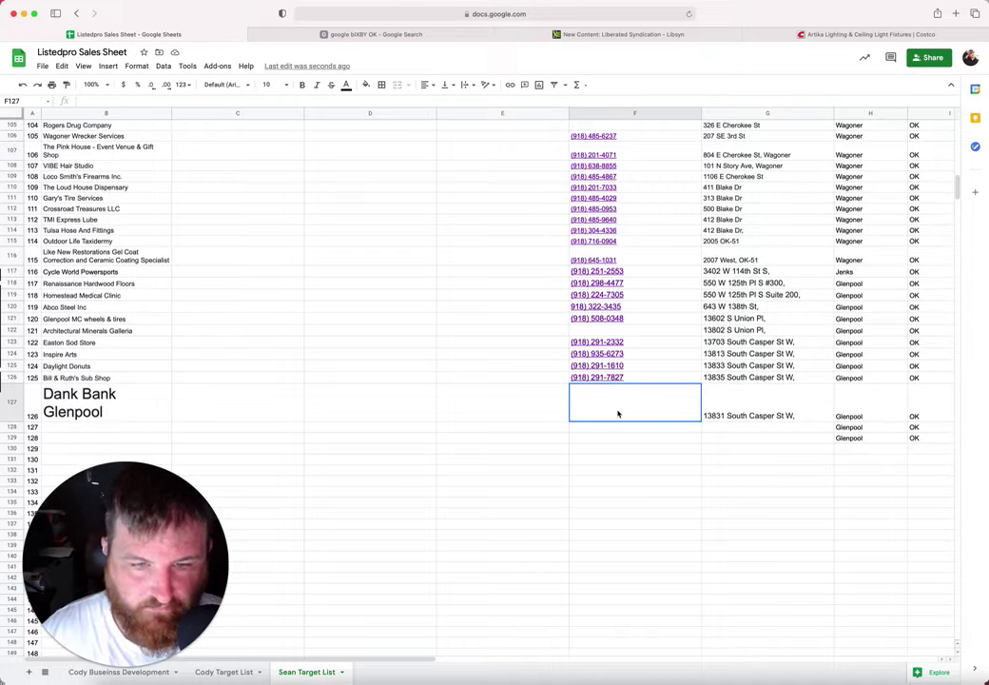
key(super+v)
Step: Set the Dank Bank Glenpool name to font size 10 and go back to the map
click(115, 410)
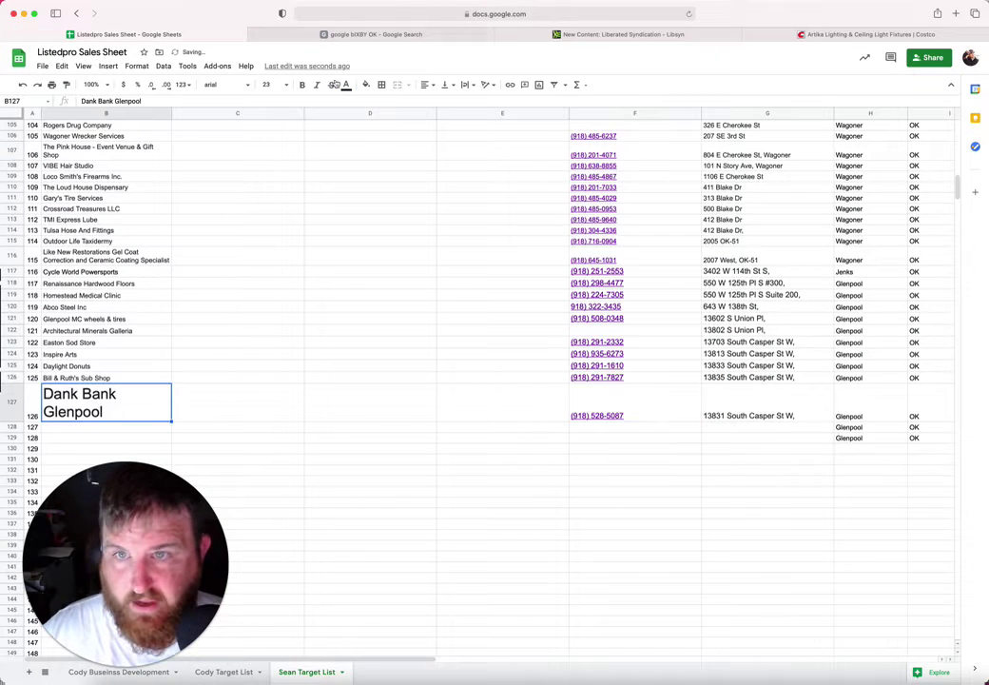
click(286, 85)
click(267, 168)
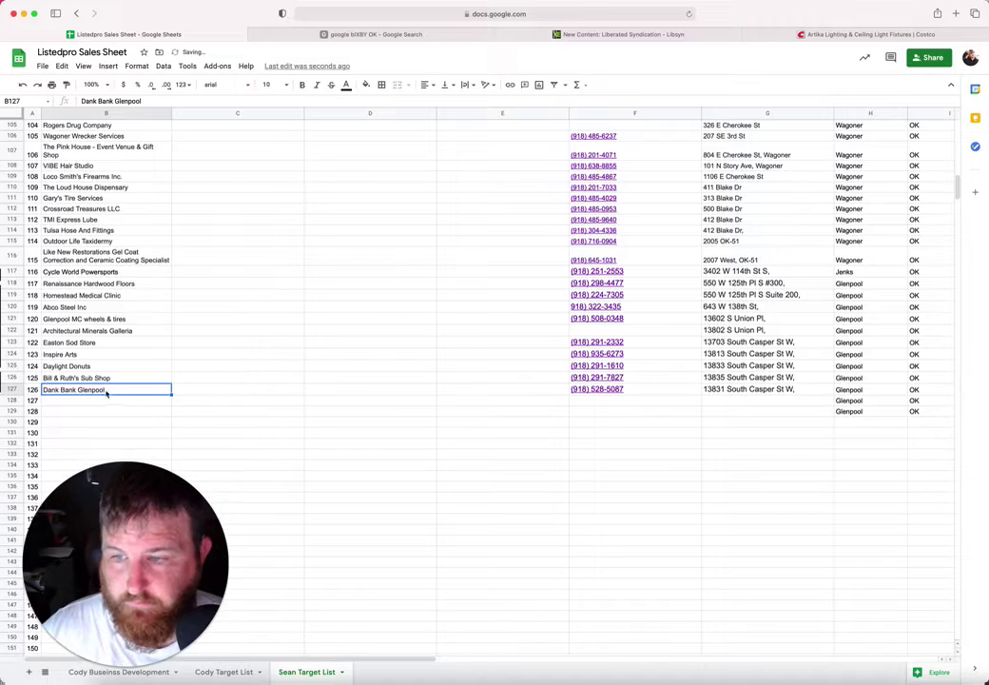
click(101, 402)
click(354, 34)
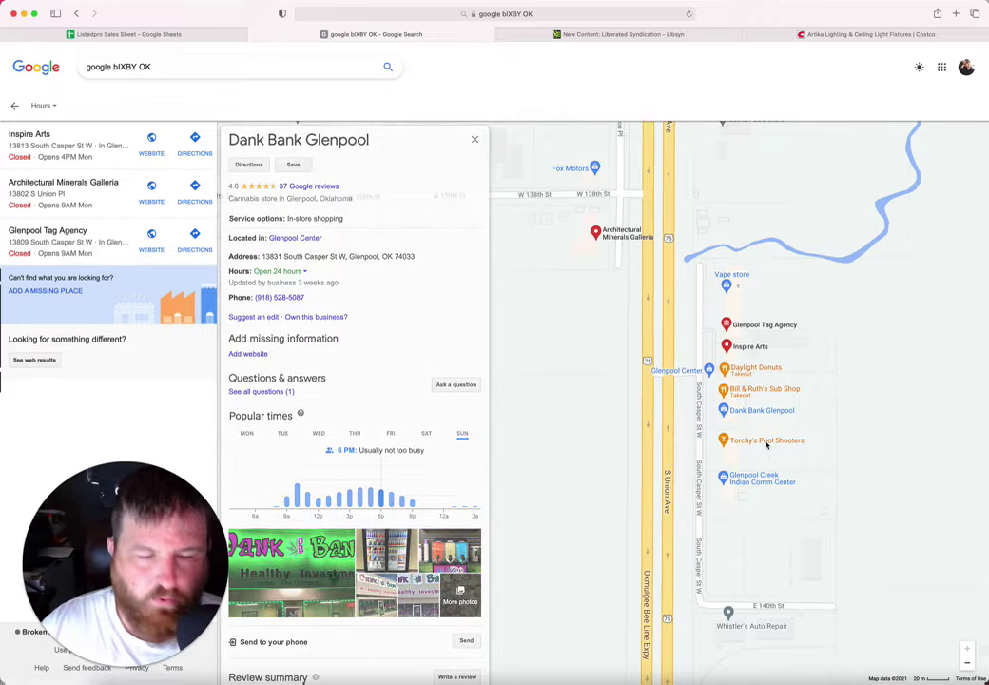
Step: Copy the Torchy's Pool Shooters title from Maps into the name cell B128
click(407, 278)
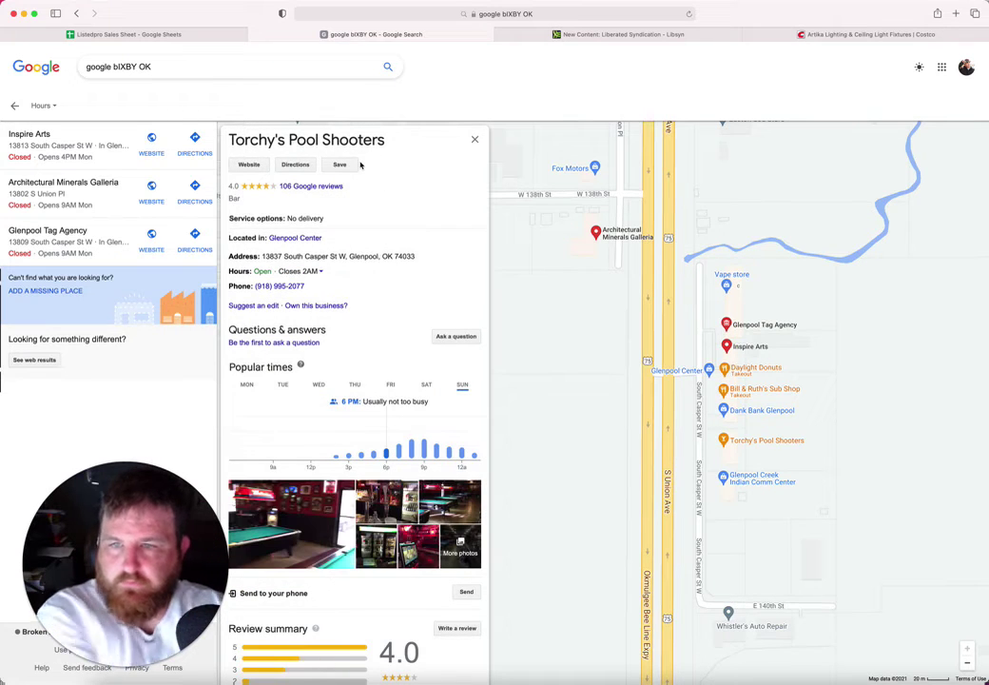
drag(386, 140, 230, 140)
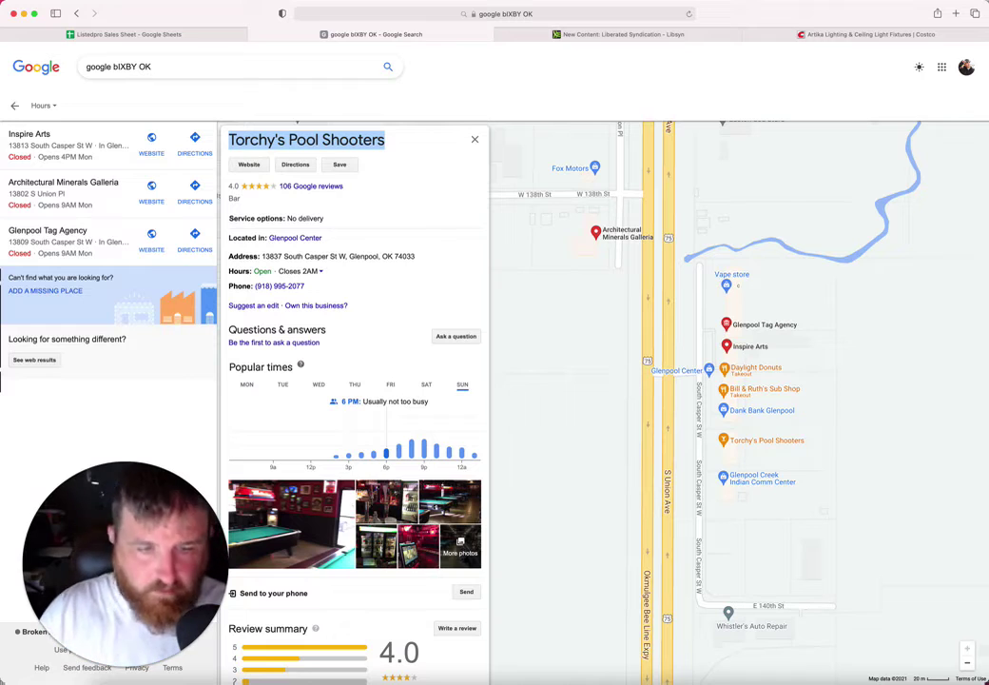
click(161, 35)
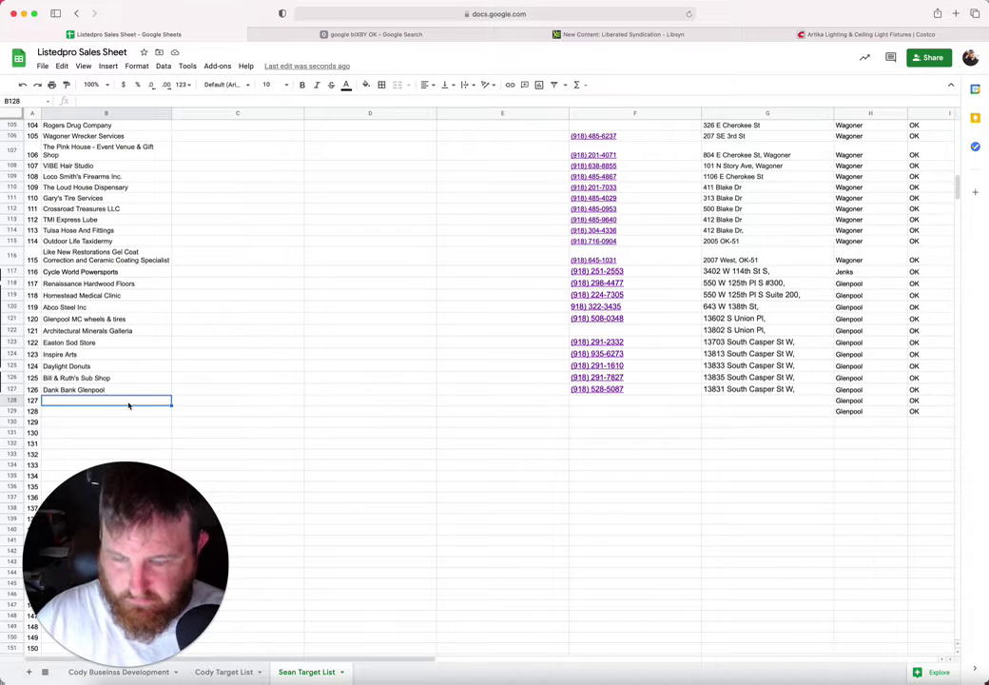
key(super+v)
click(610, 399)
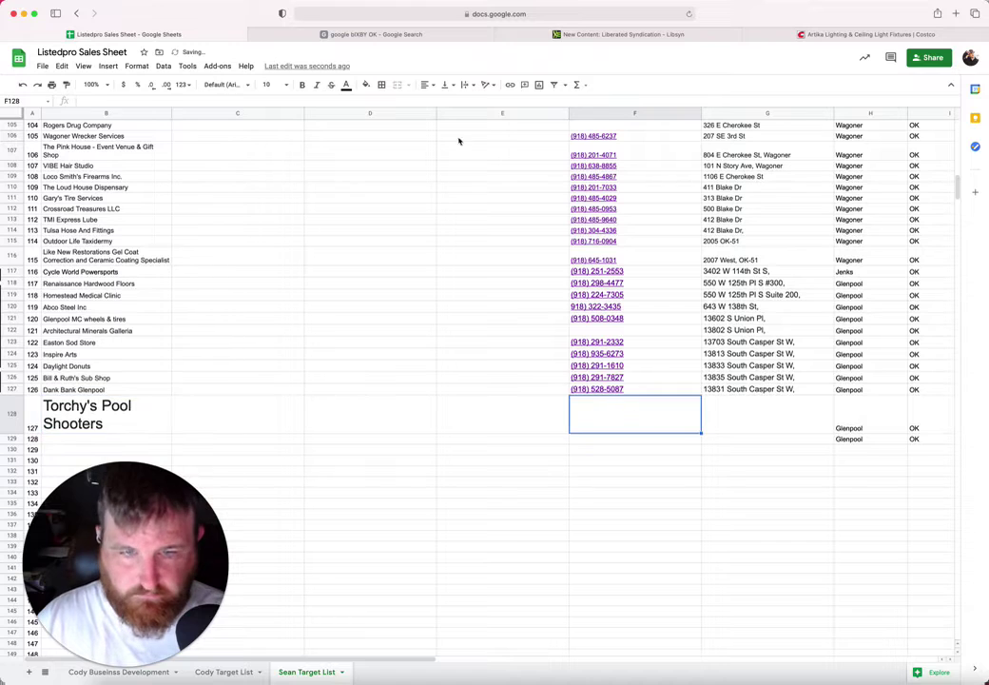
click(375, 35)
drag(416, 256, 262, 257)
click(331, 256)
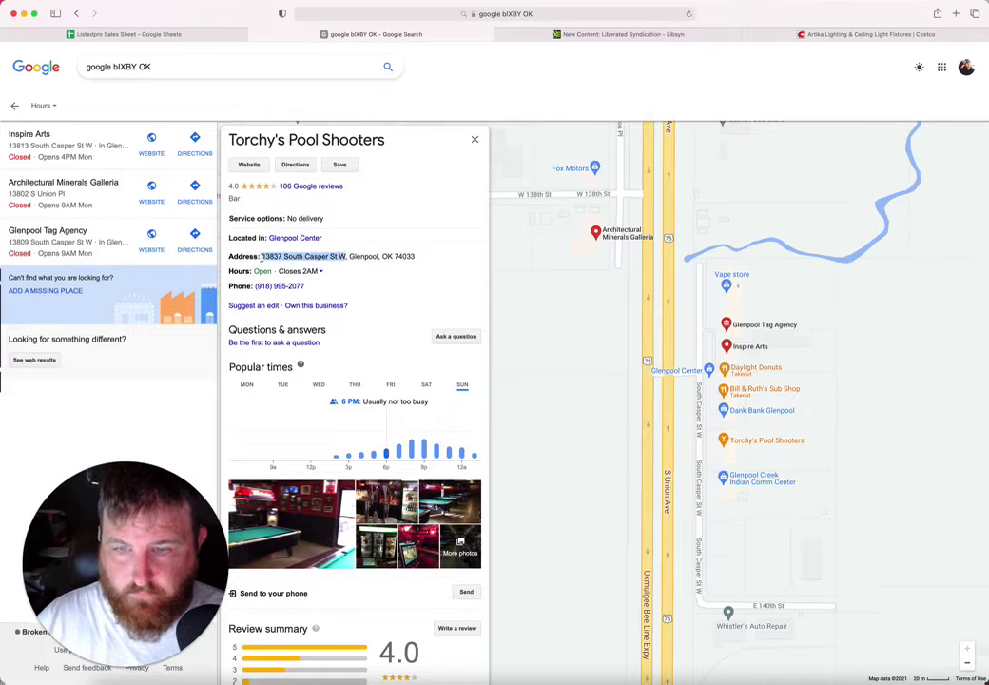
click(194, 36)
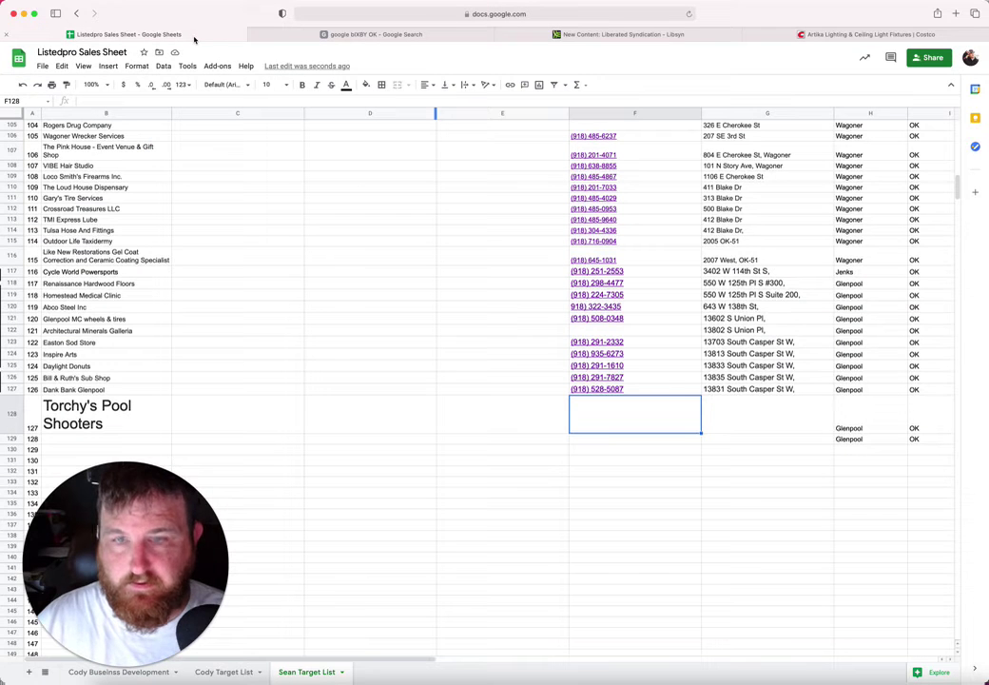
click(727, 426)
key(super+v)
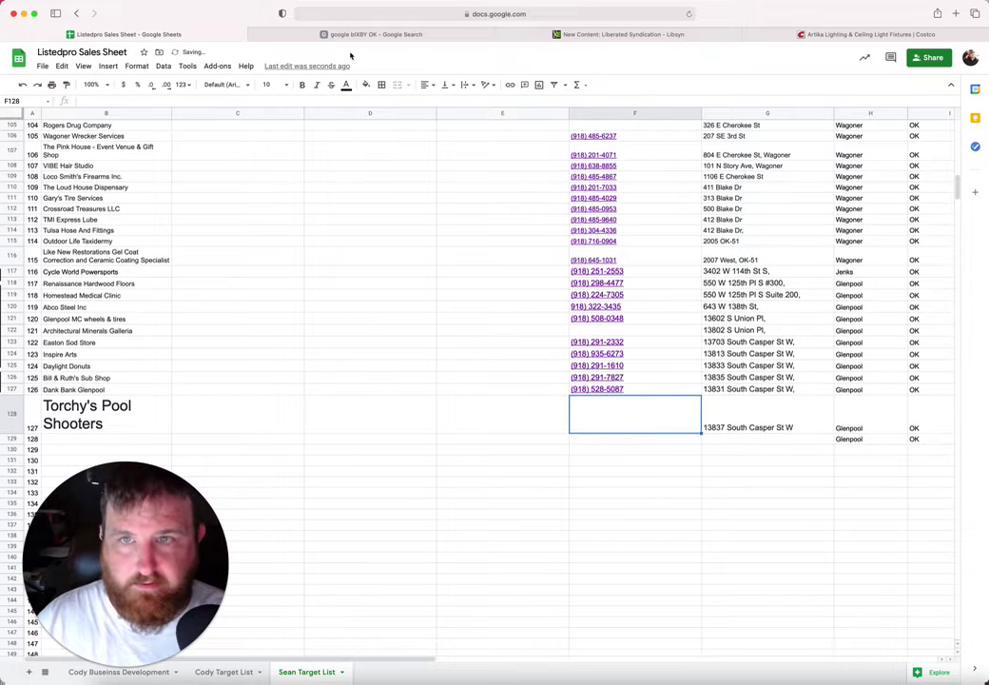
click(288, 35)
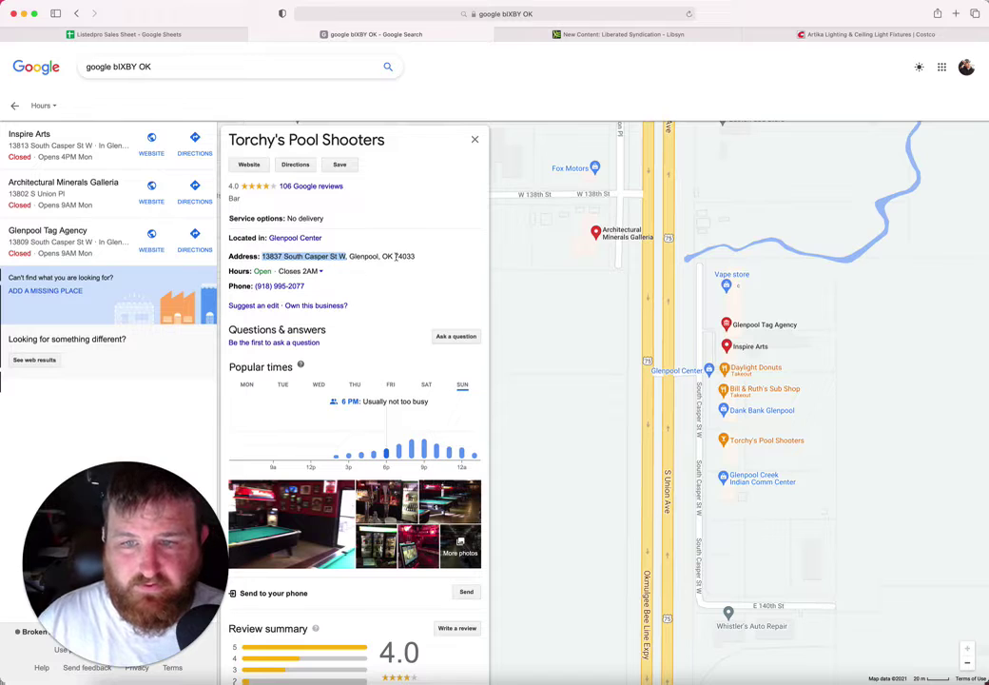
drag(306, 286, 252, 286)
key(super+c)
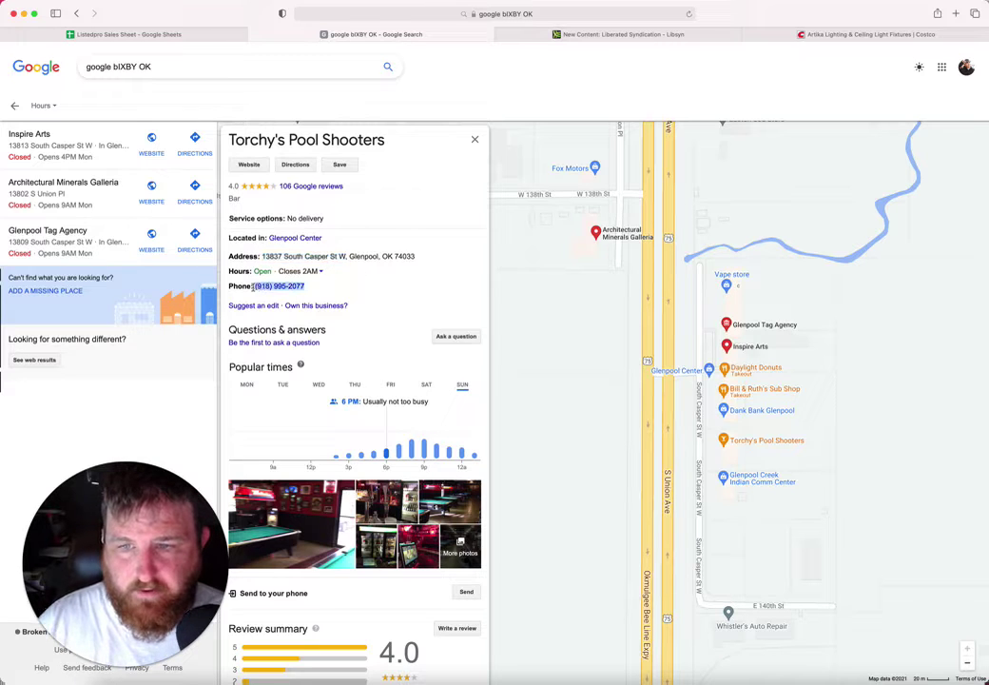
click(188, 36)
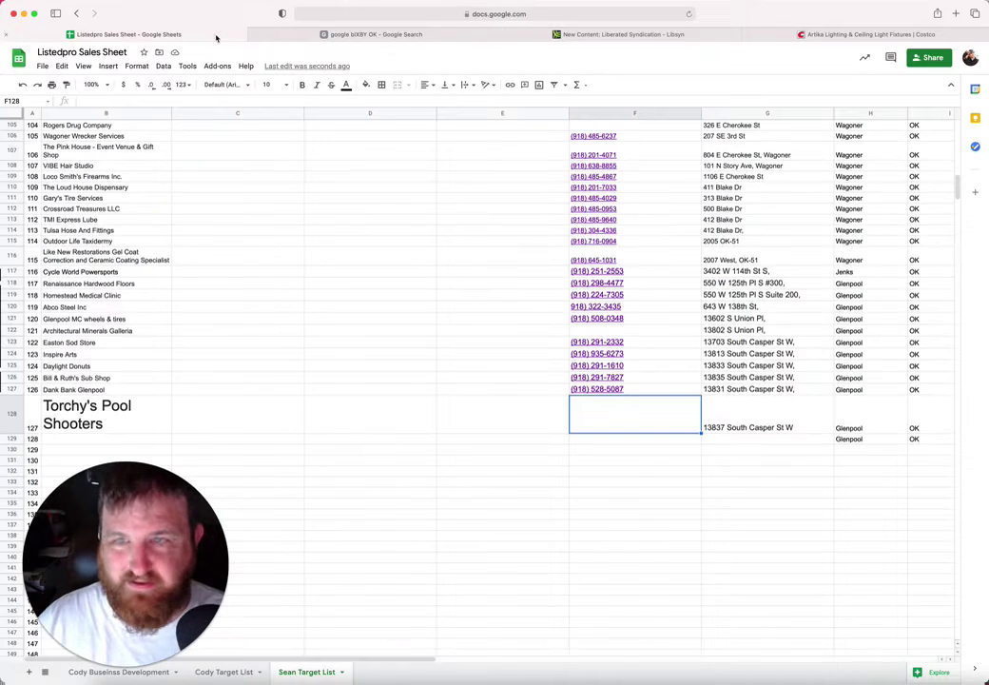
key(super+v)
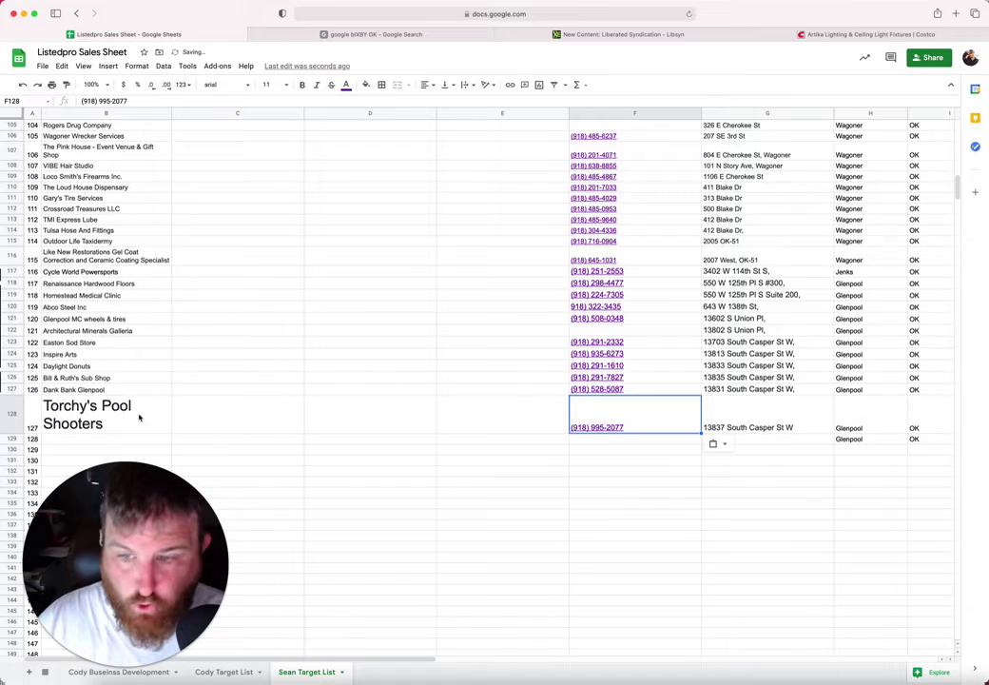
Step: Set the Torchy's Pool Shooters name in B128 to font size 10
click(115, 419)
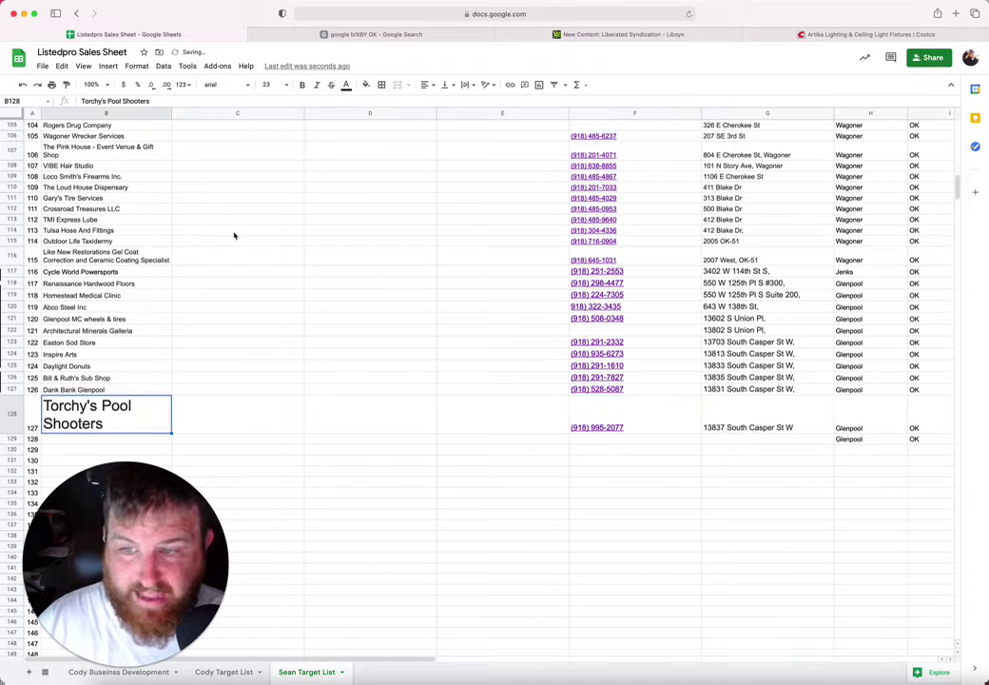
click(267, 85)
click(267, 170)
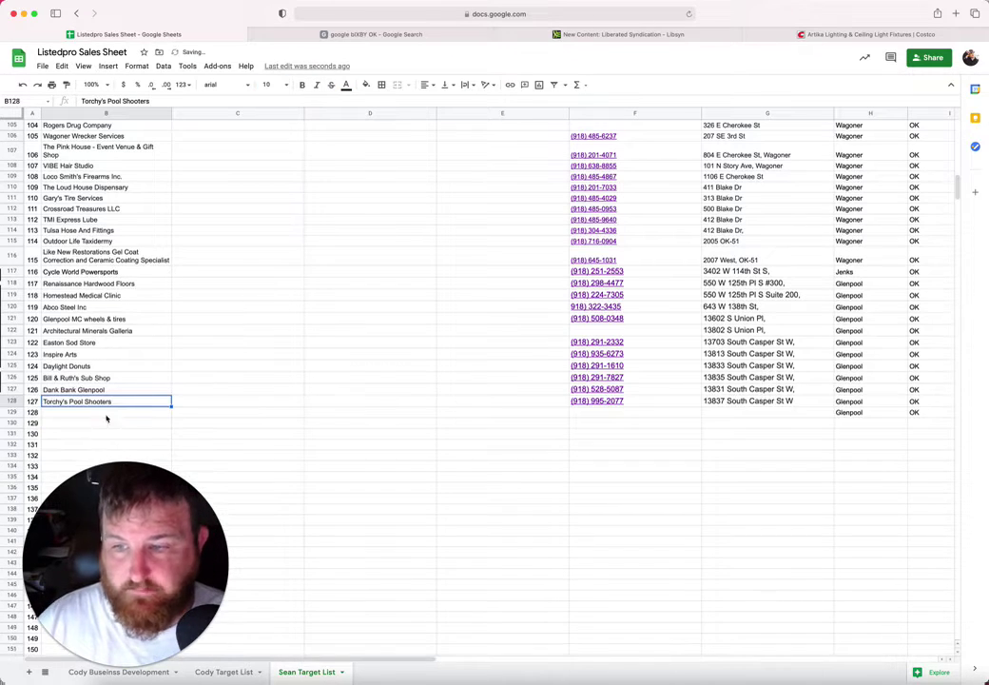
click(107, 413)
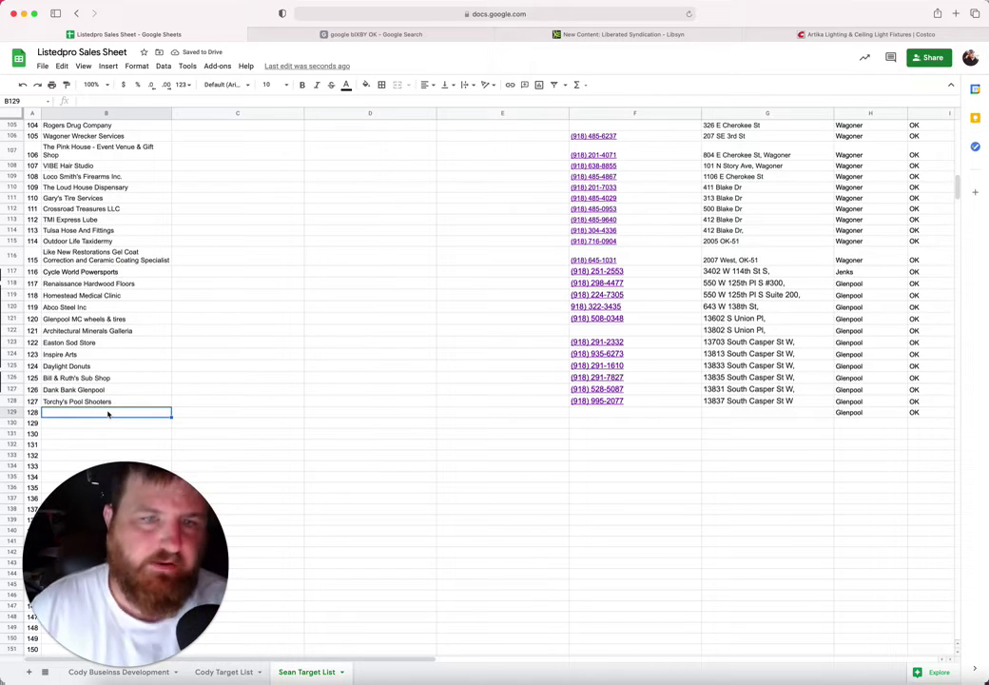
Step: Open the Glenpool Creek Indian Comm Center listing and paste its name into B129
click(308, 36)
click(344, 311)
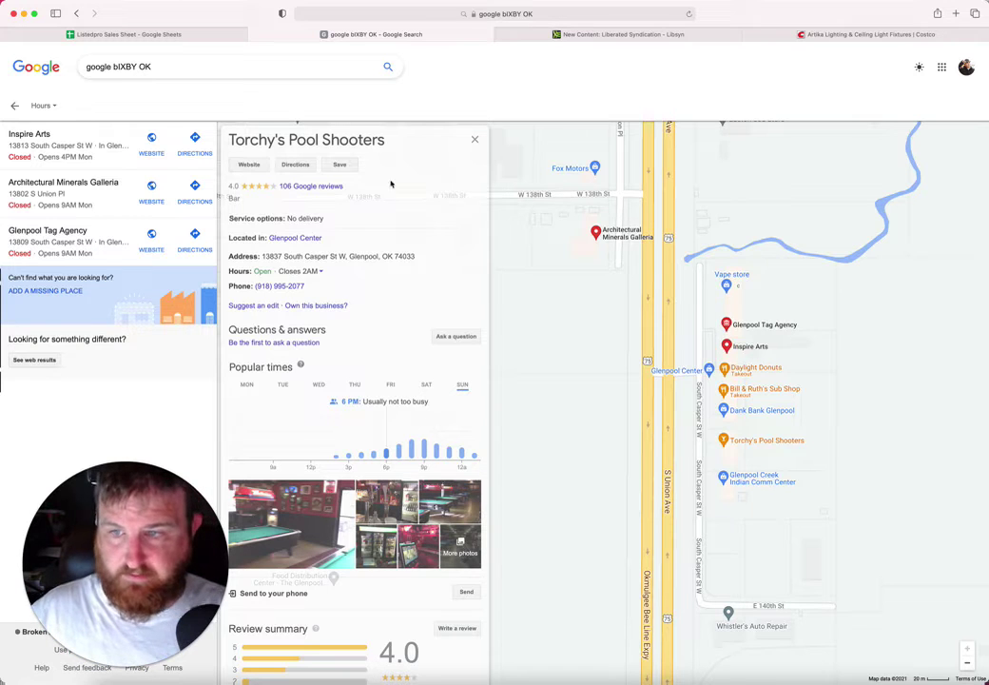
click(761, 479)
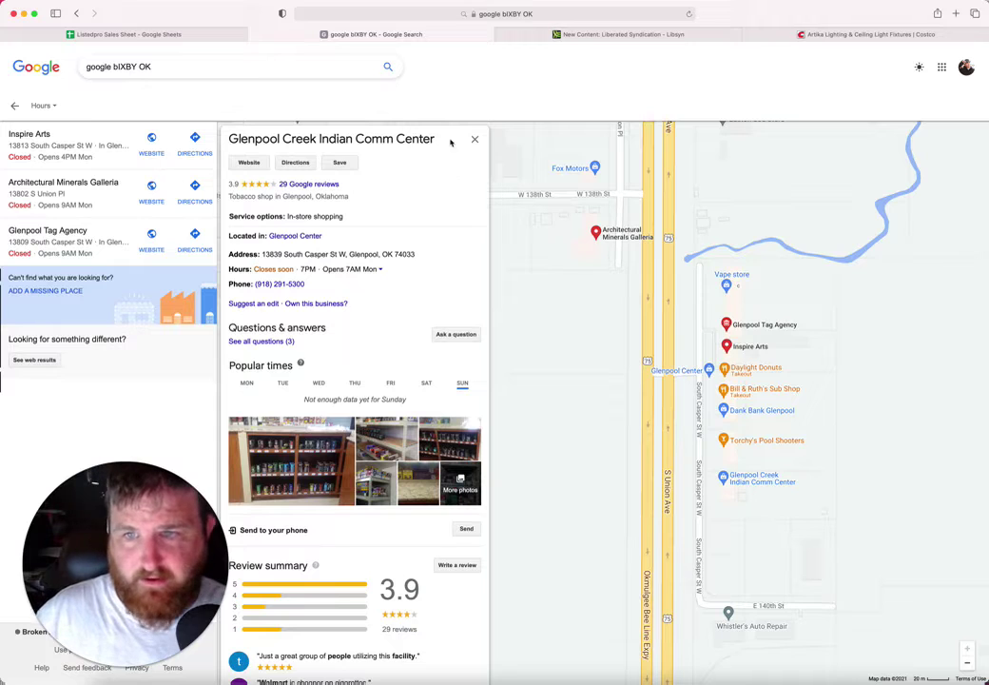
drag(447, 139, 228, 140)
key(super+c)
click(172, 35)
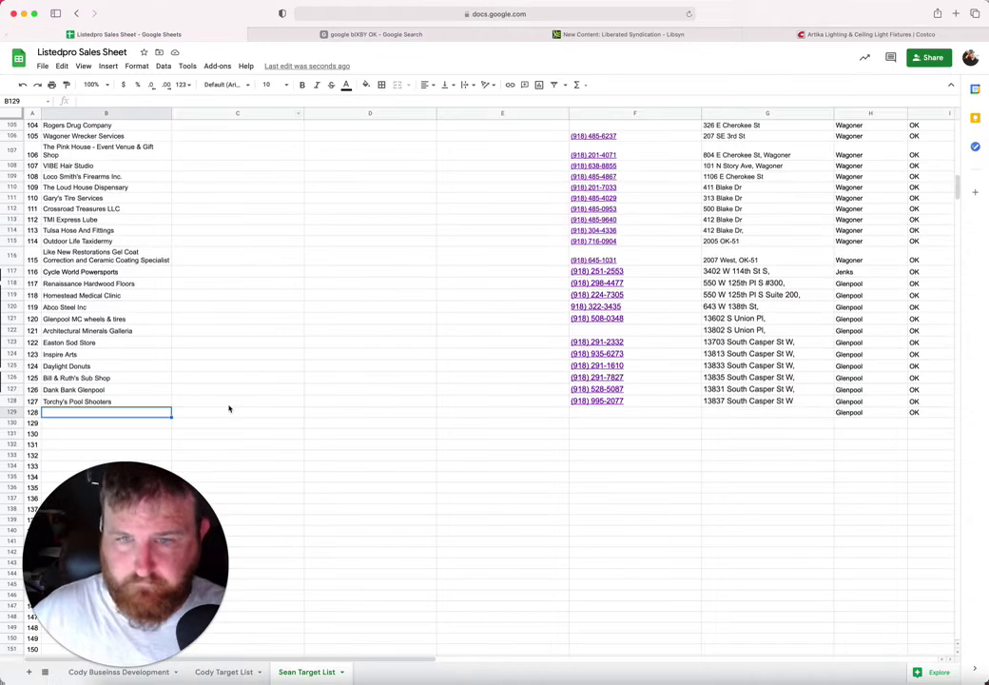
key(super+v)
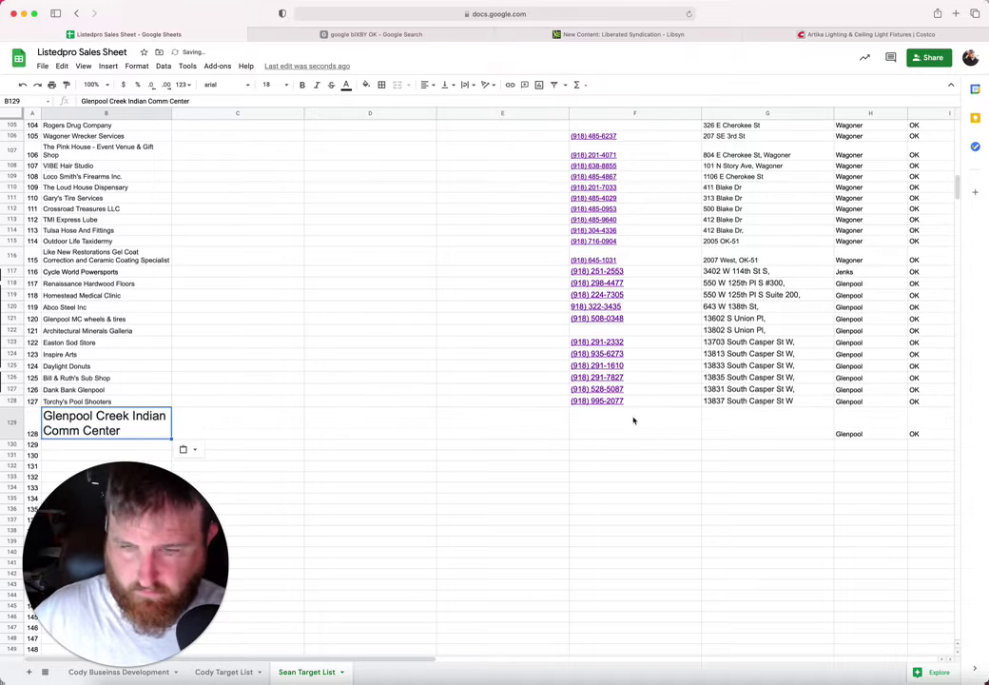
click(643, 429)
click(389, 34)
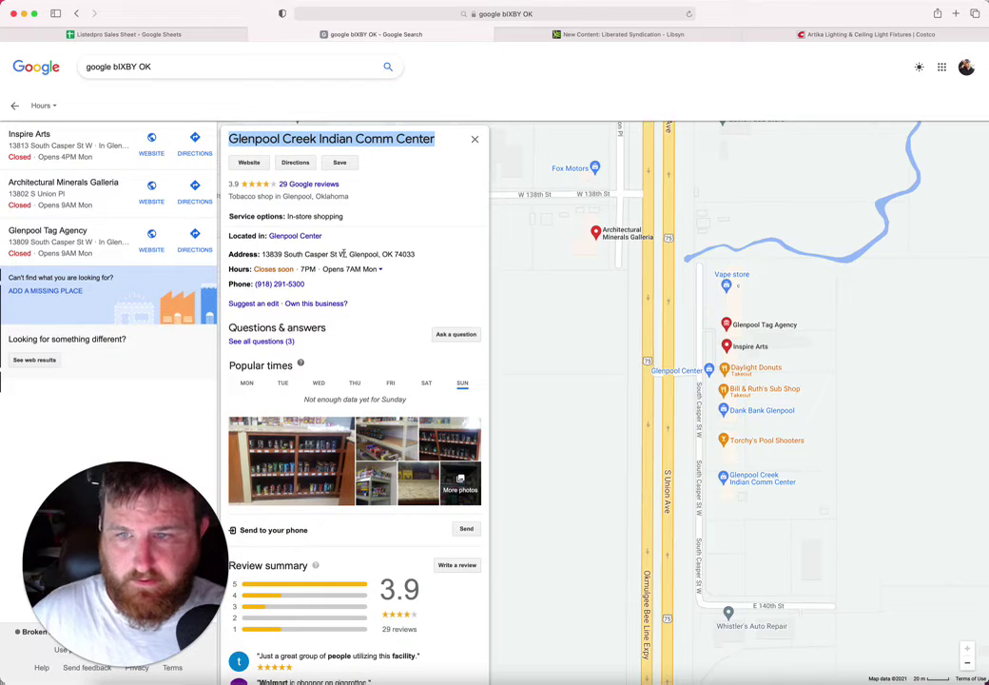
drag(346, 253, 267, 255)
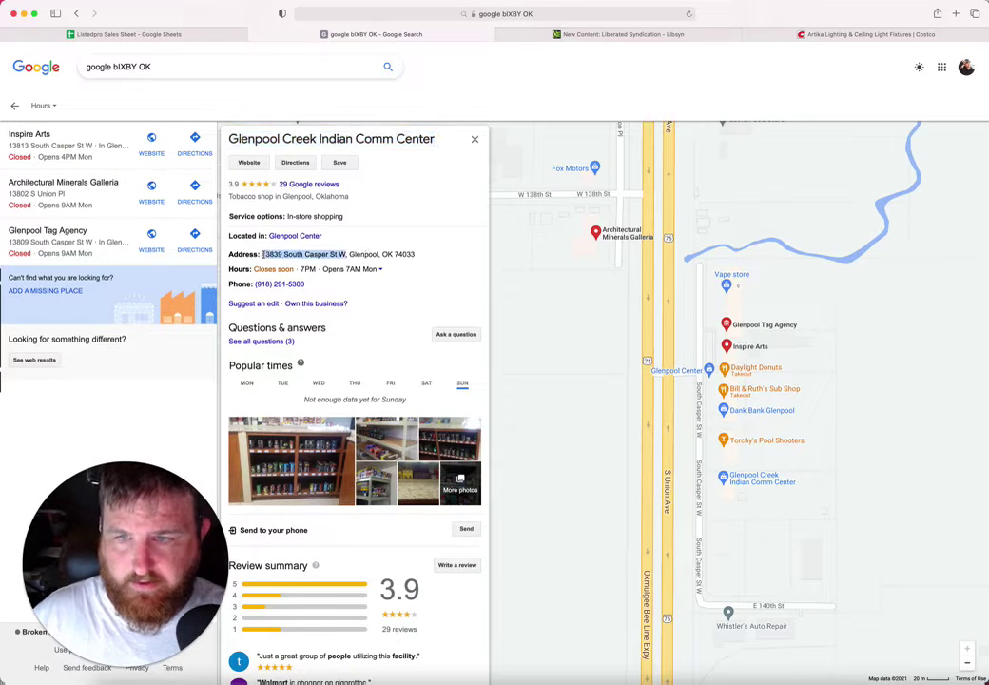
click(195, 34)
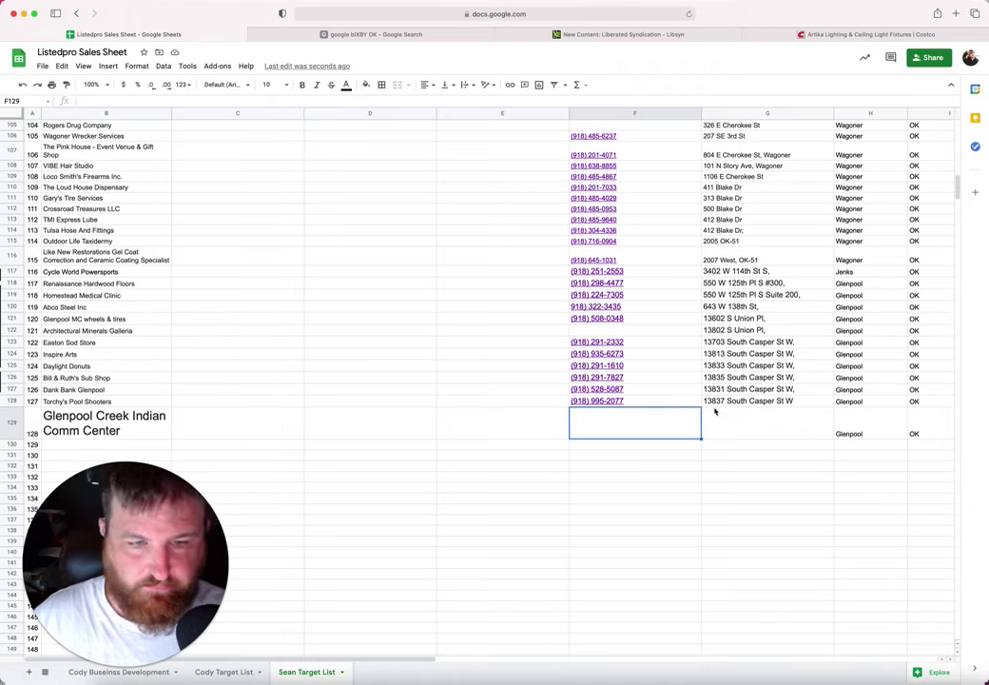
click(779, 426)
text(13839 South Casper St W)
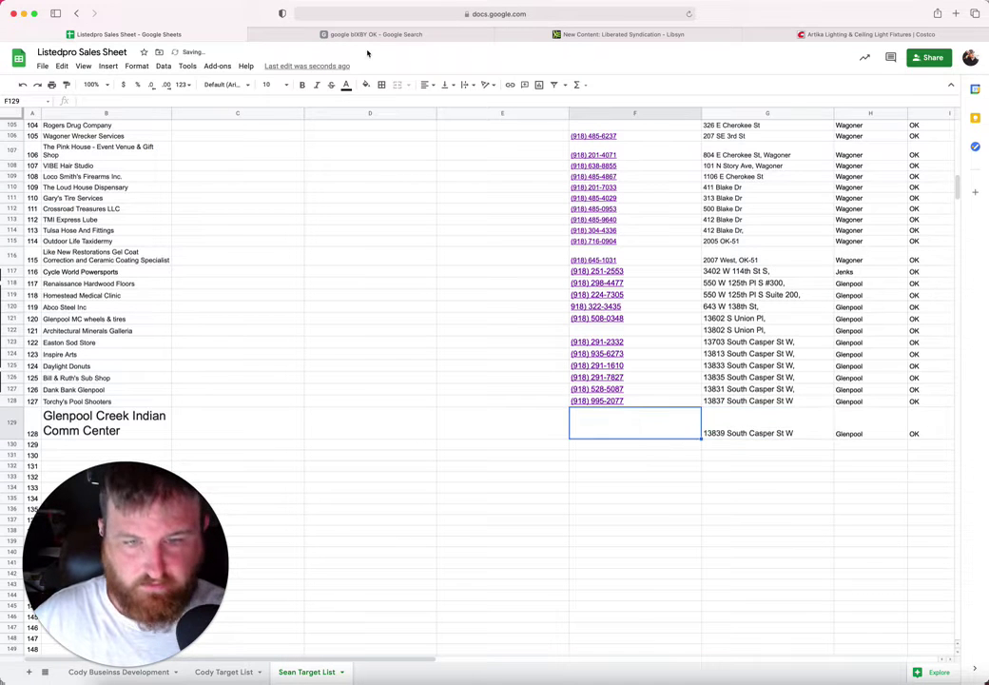
click(344, 35)
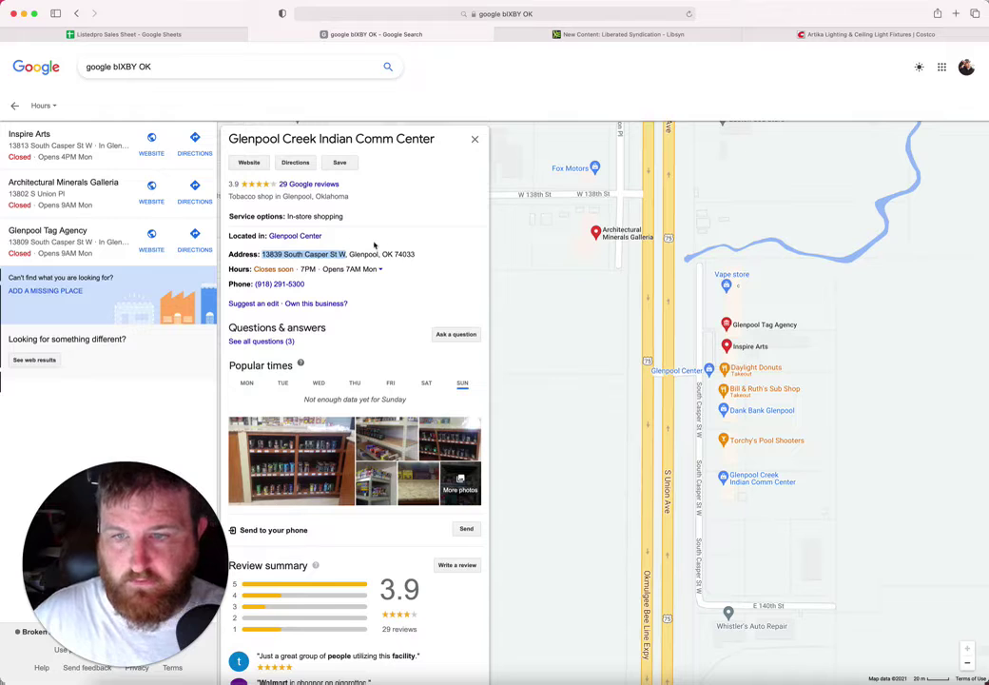
drag(306, 284, 254, 284)
key(super+c)
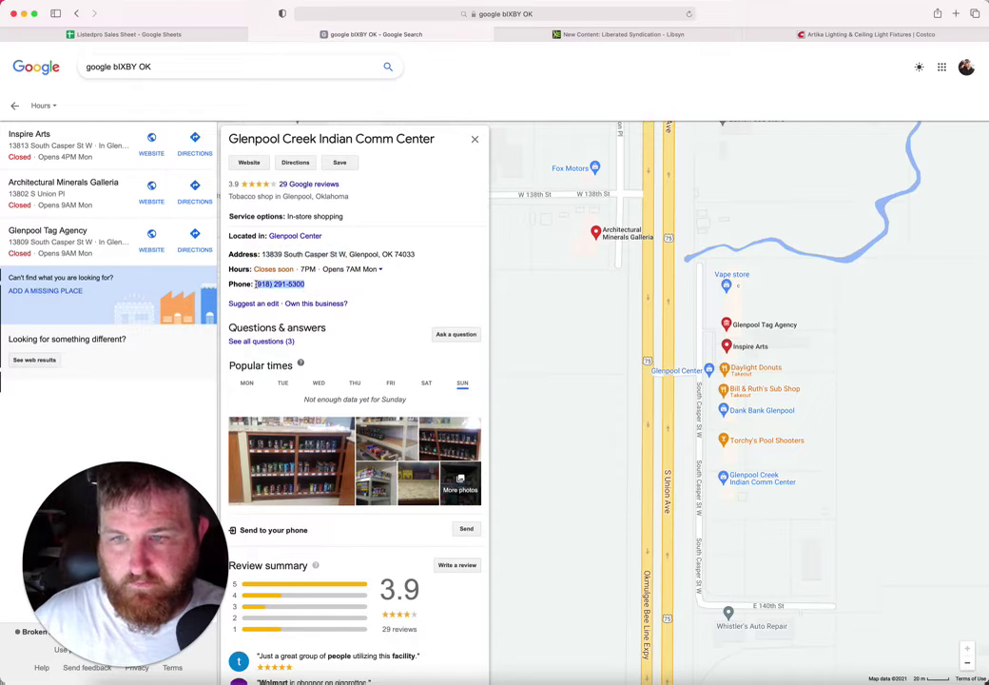
click(143, 35)
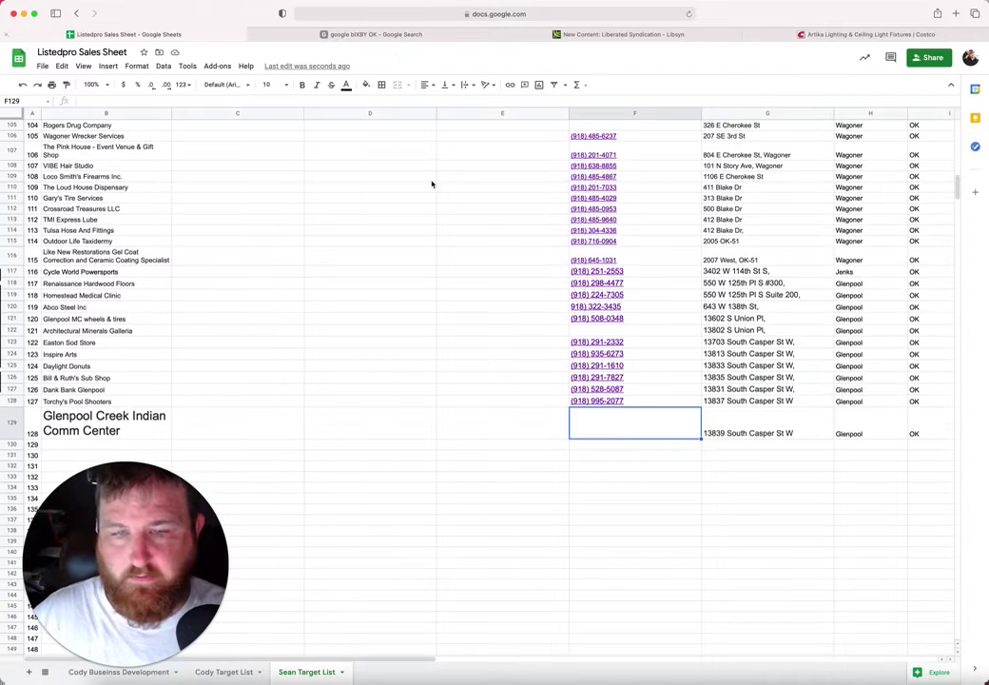
key(super+v)
click(642, 465)
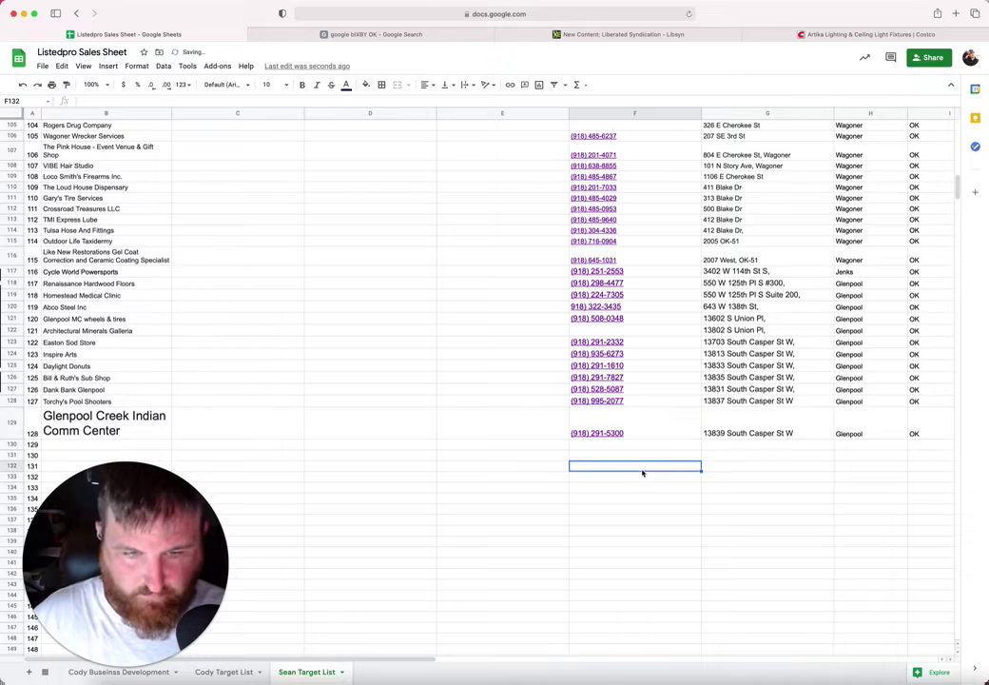
Step: Shrink the Glenpool Creek Indian Comm Center name in B129 to font size 10
click(141, 419)
click(288, 85)
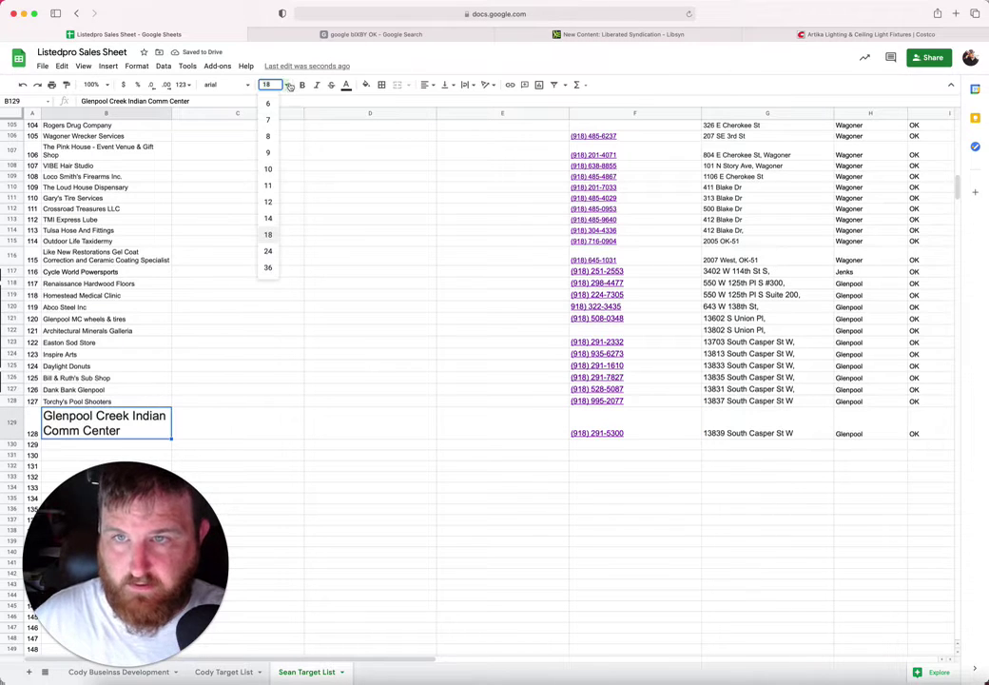
click(269, 169)
click(116, 429)
scroll(116, 430, down, 3)
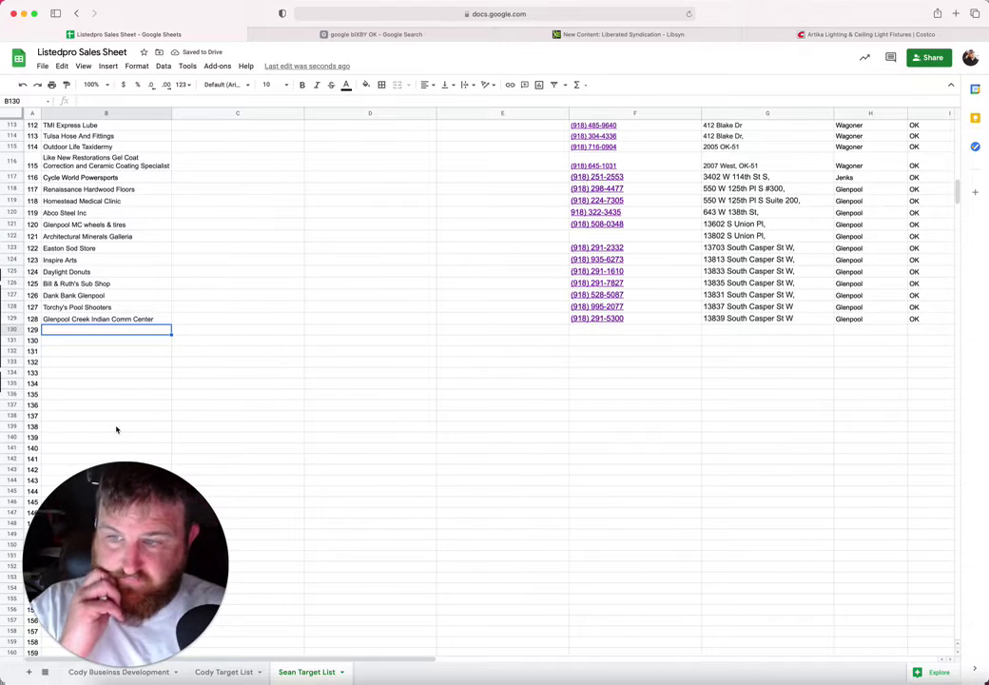
Step: Open the Whistler's Auto Repair listing and paste its name into B130
click(374, 36)
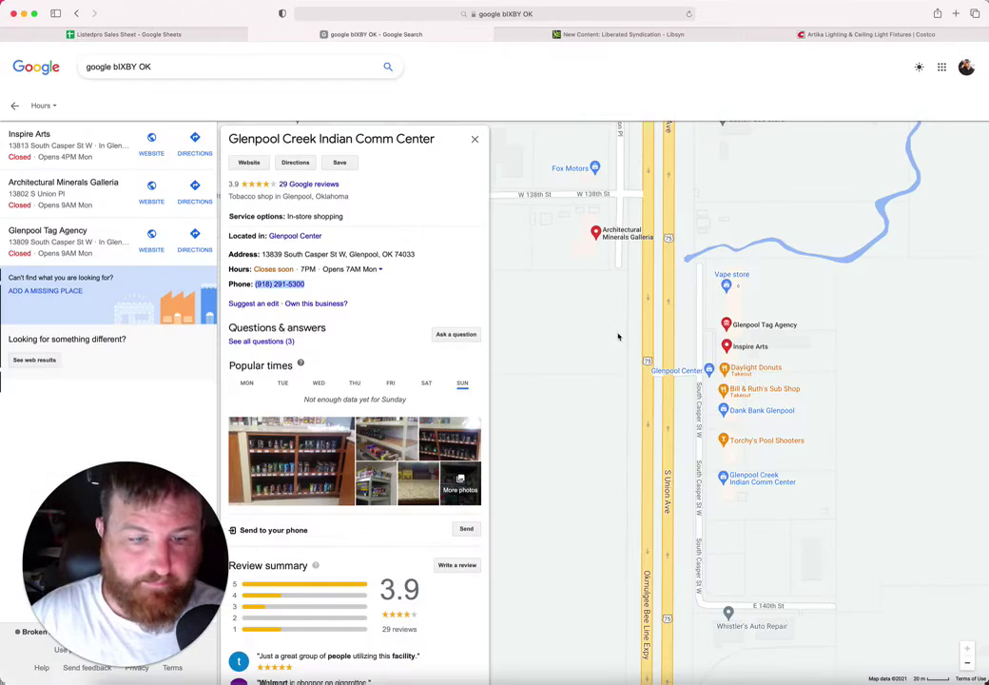
drag(838, 508, 825, 352)
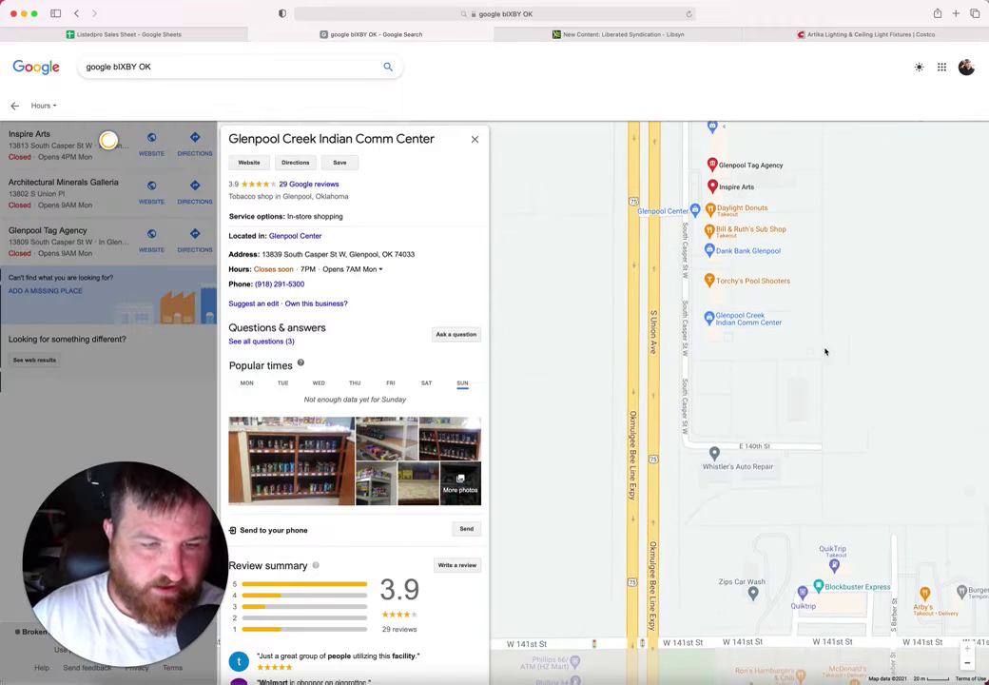
click(731, 465)
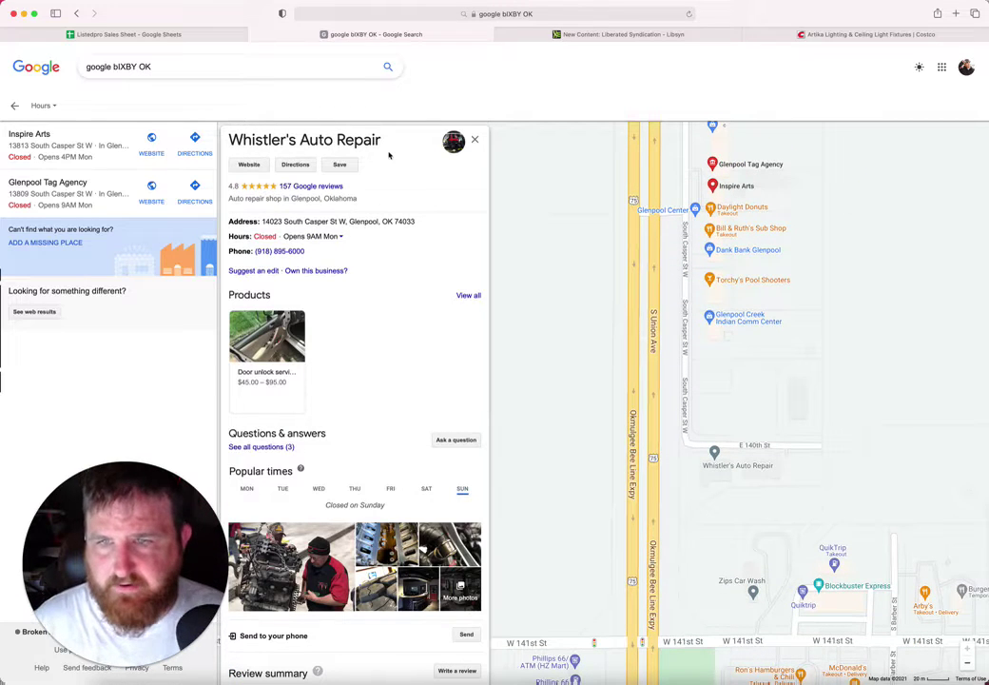
drag(389, 149, 227, 145)
key(super+c)
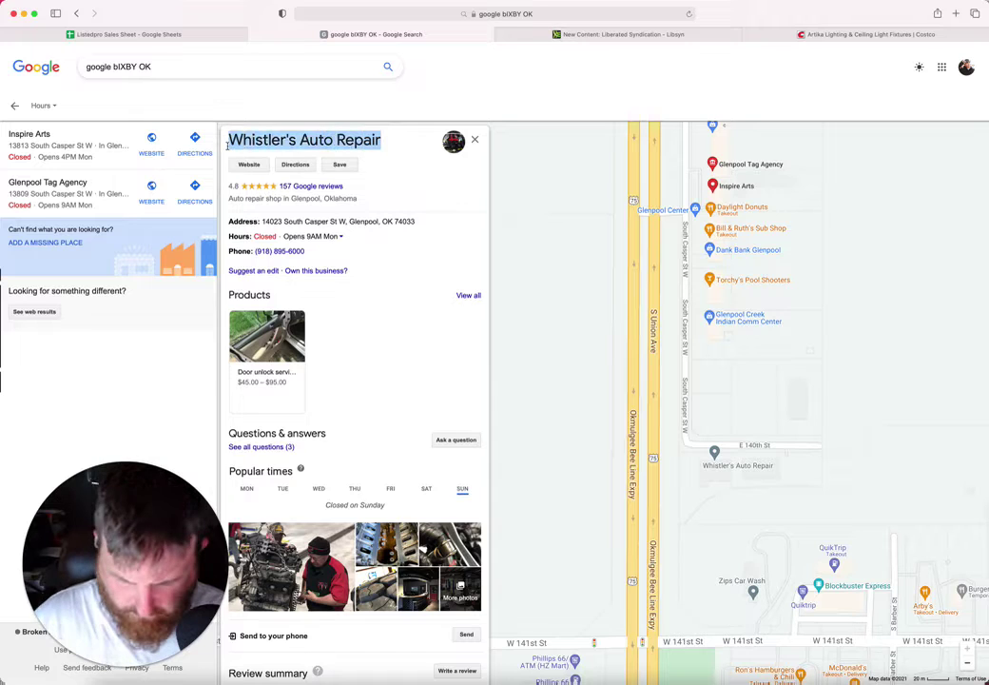
click(186, 35)
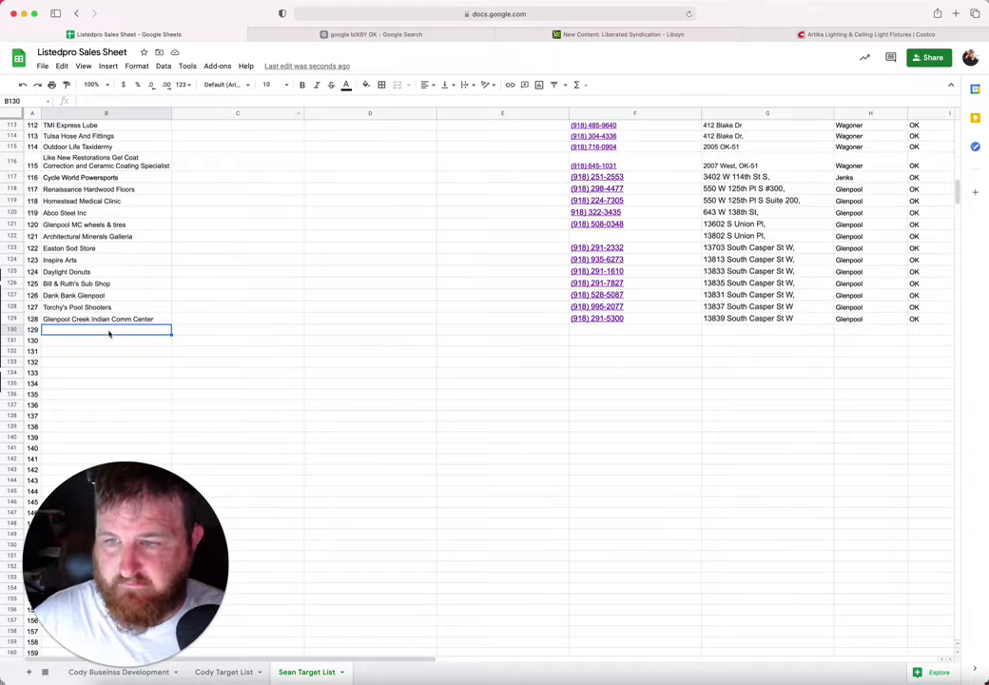
key(super+v)
click(660, 344)
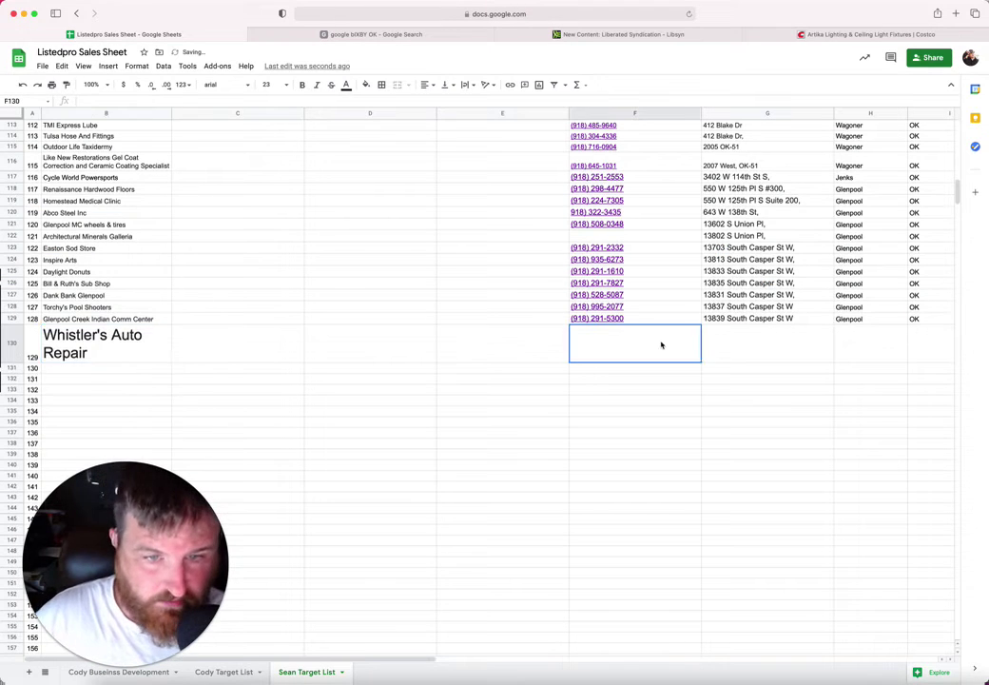
click(317, 35)
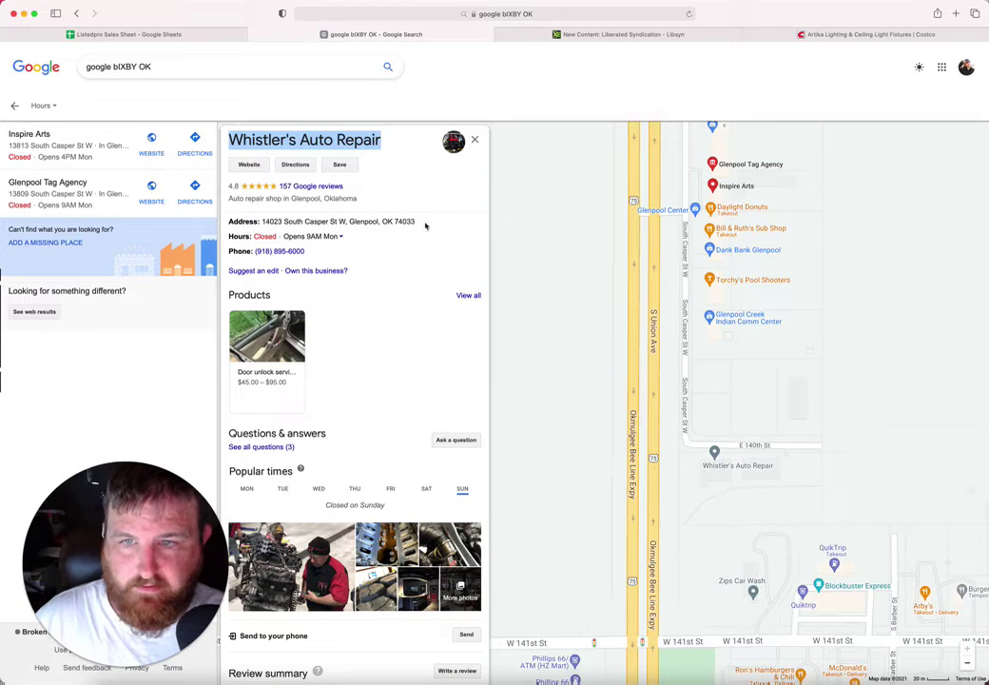
drag(428, 224, 339, 220)
click(263, 221)
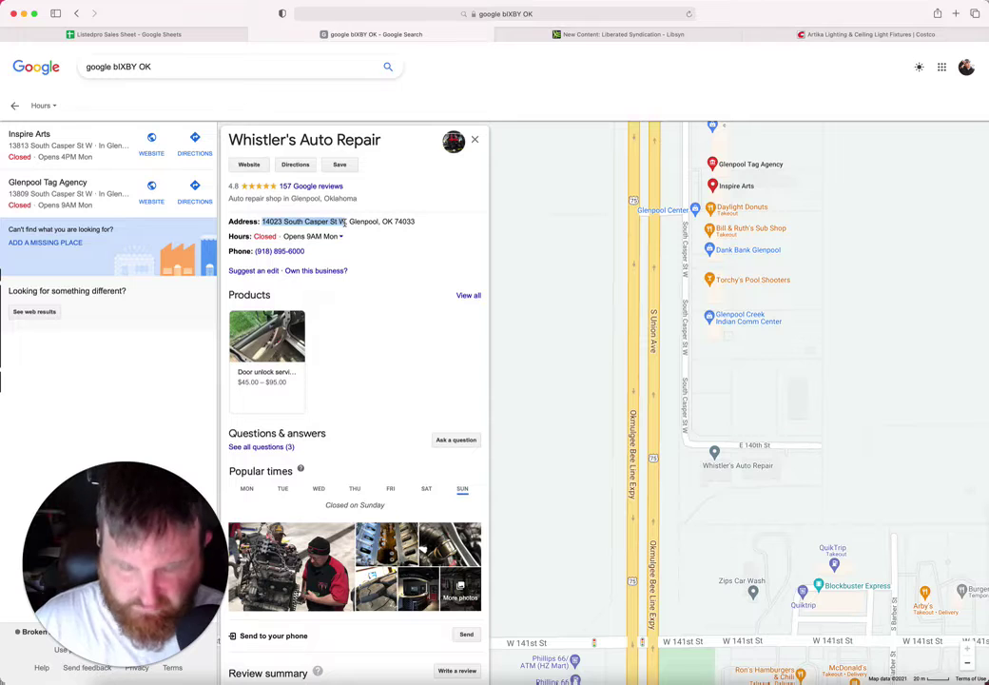
click(195, 34)
click(738, 369)
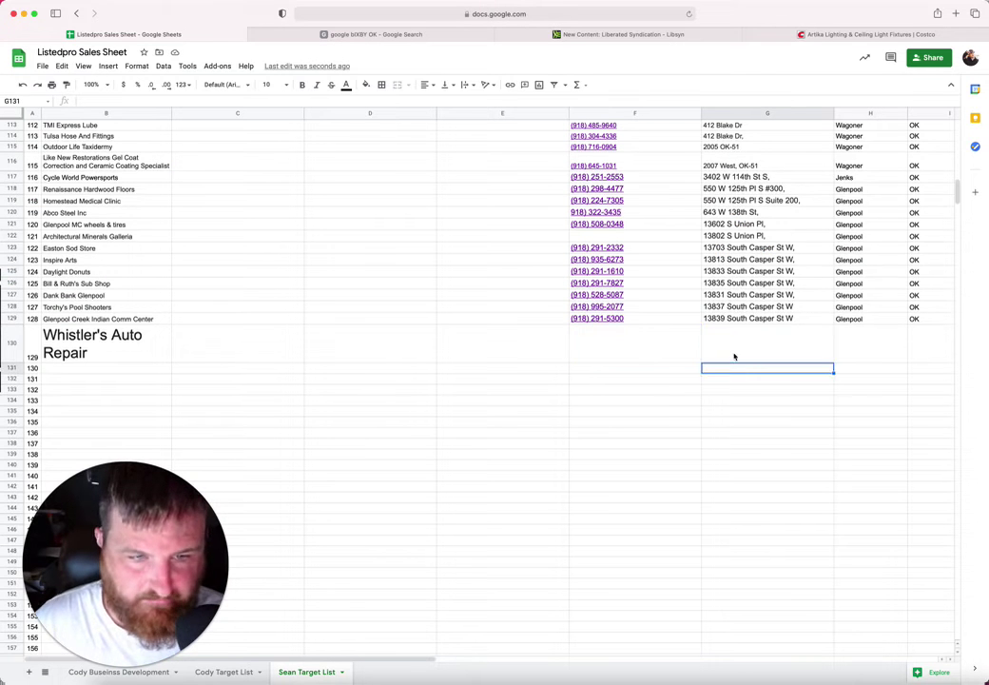
click(734, 356)
text(14023 South Casper St W)
click(633, 340)
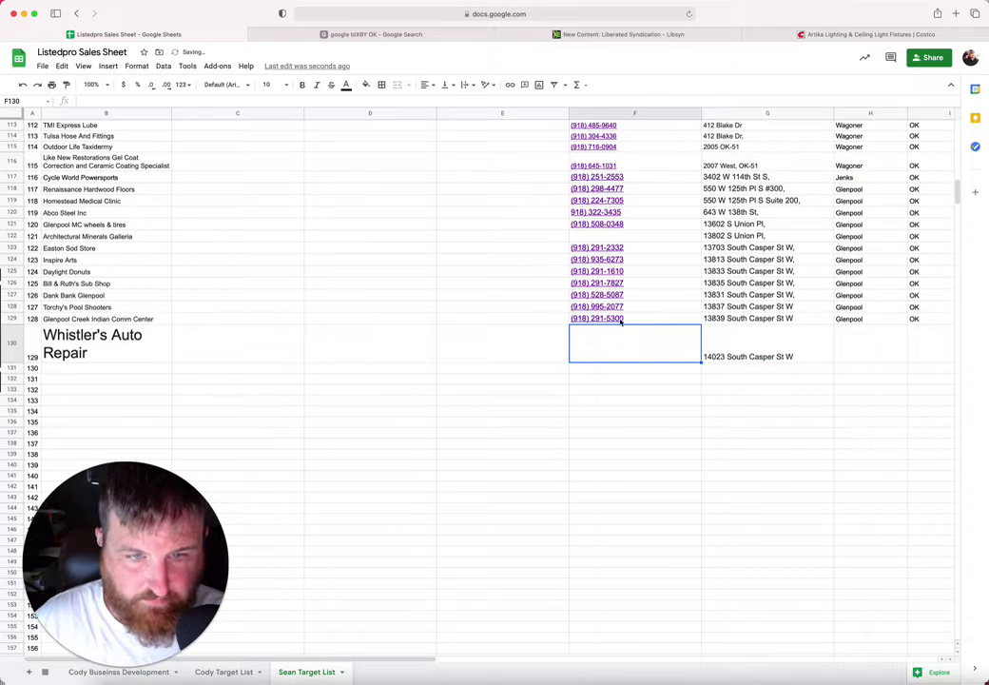
click(362, 35)
drag(314, 252, 254, 252)
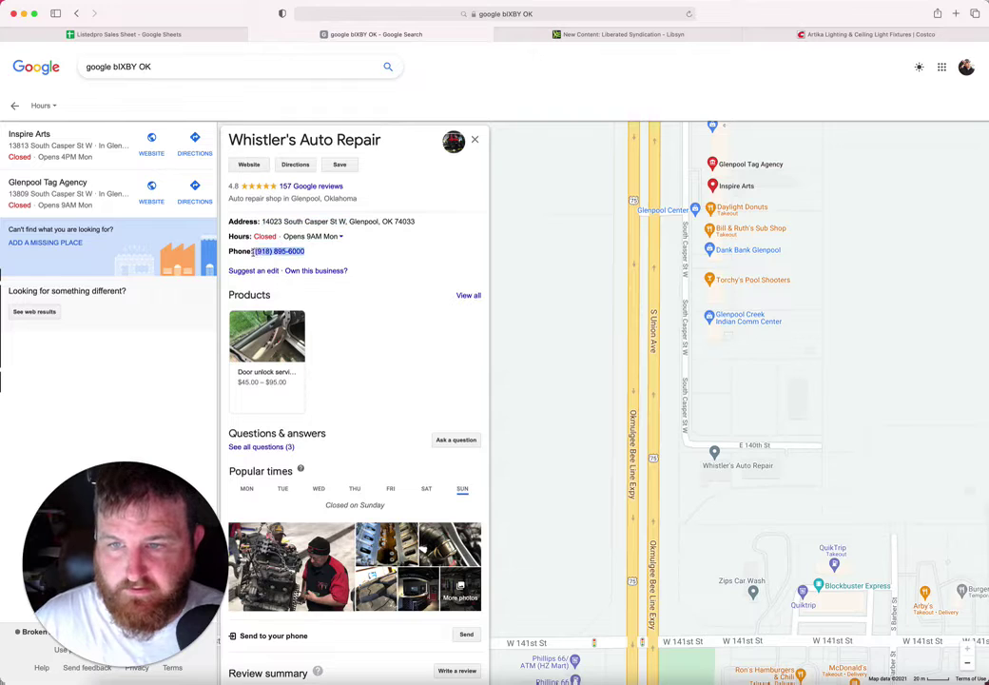
click(214, 36)
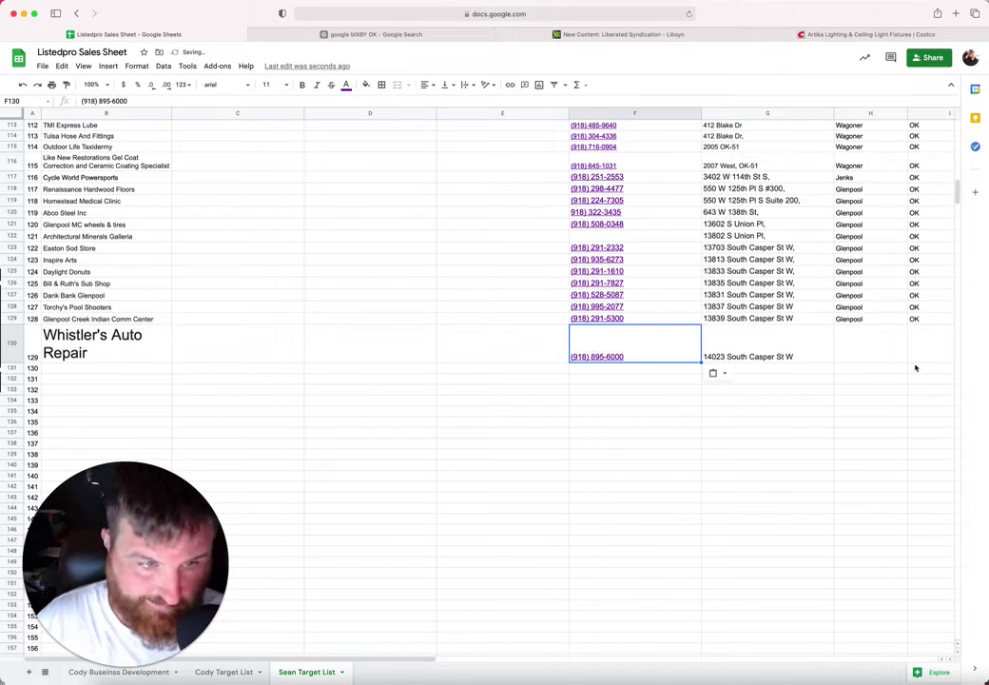
Step: Fill Glenpool, OK and 74033 from row 129 down through rows 130–140
click(865, 332)
scroll(860, 329, right, 5)
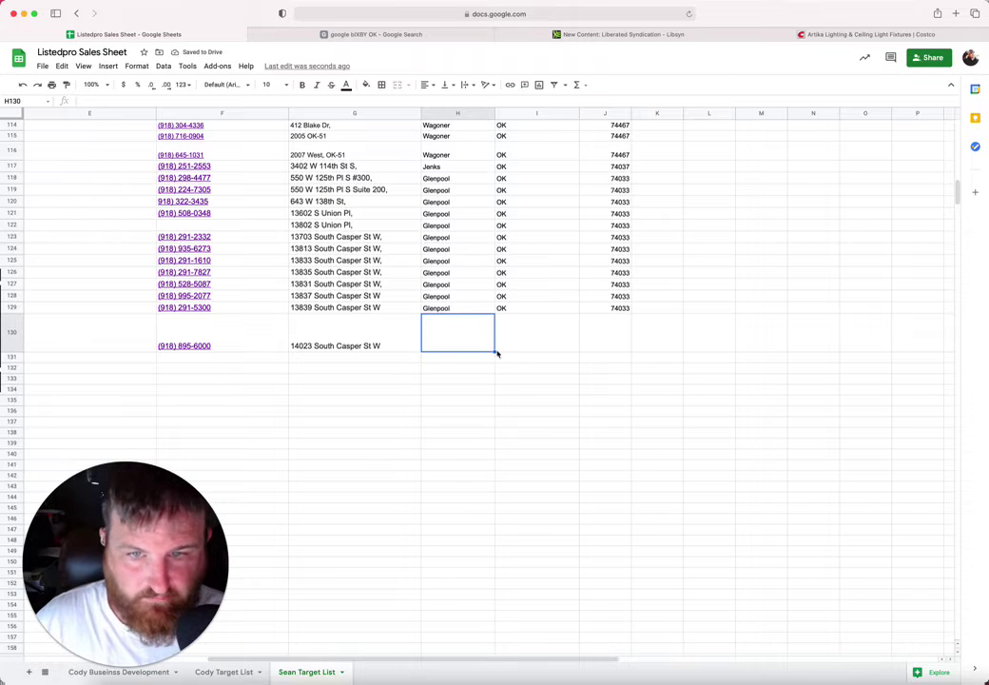
drag(463, 310, 613, 312)
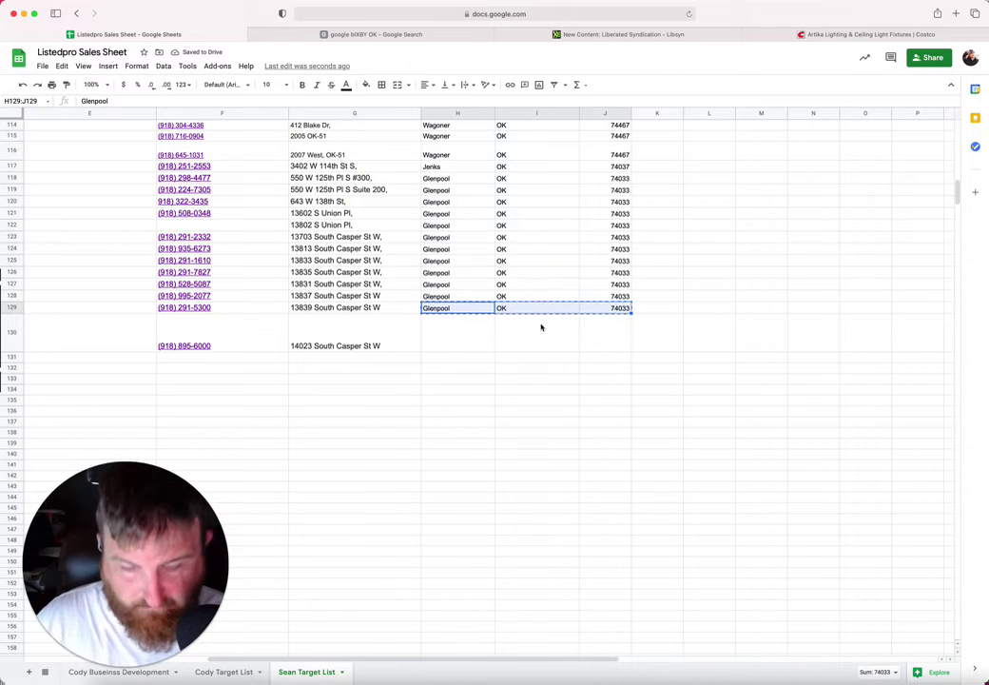
key(Down)
shift+click(605, 455)
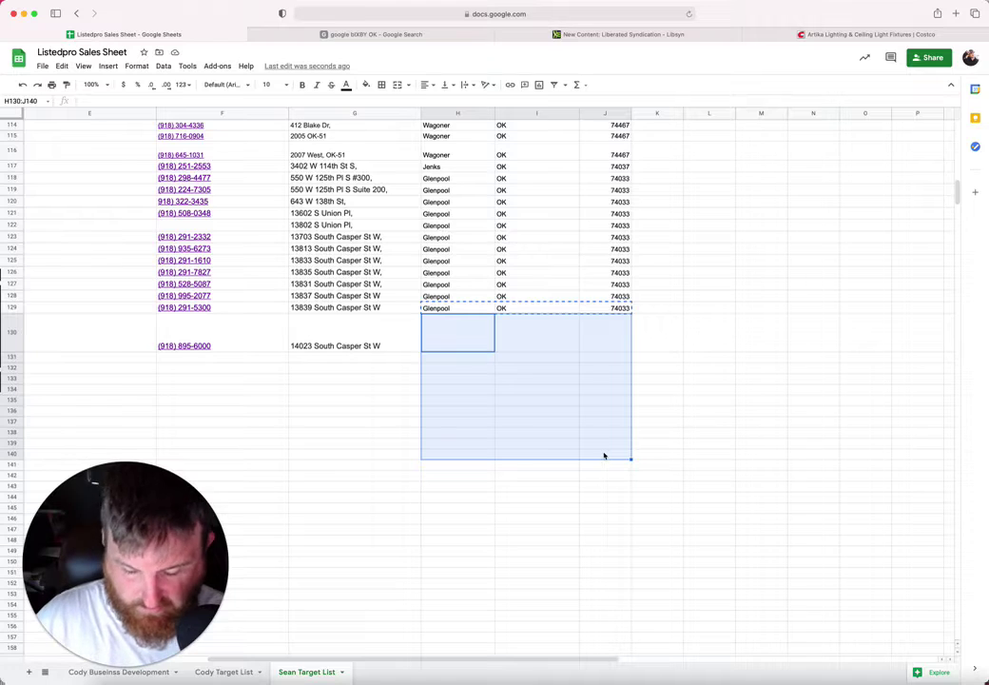
key(super+v)
Step: Set the Whistler's Auto Repair name in B130 to font size 10
right_click(364, 411)
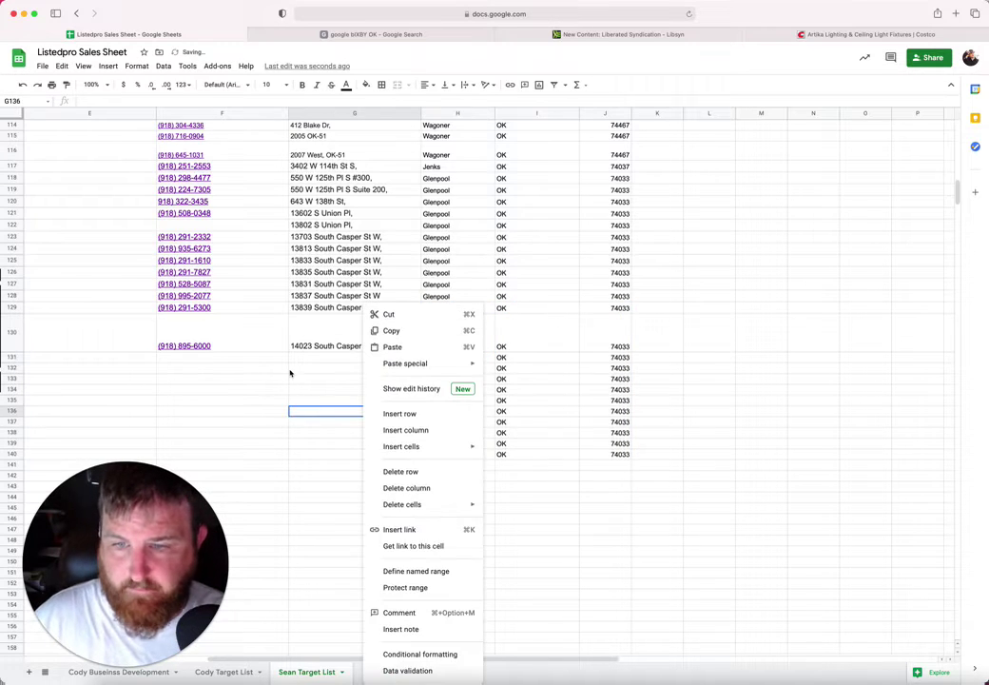
click(249, 368)
scroll(249, 368, left, 5)
click(104, 333)
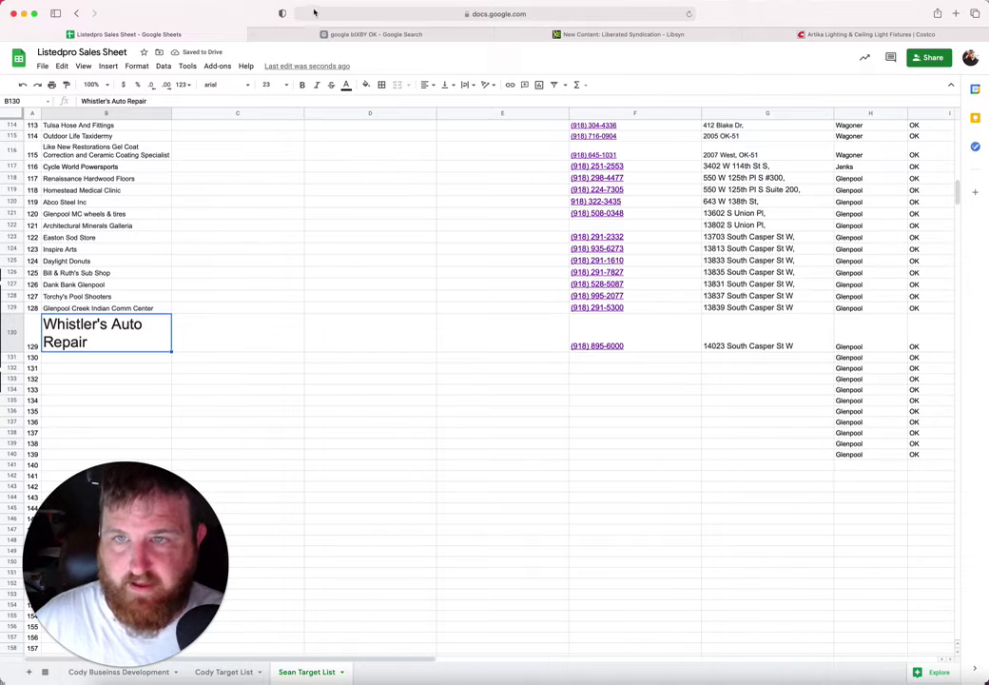
click(288, 90)
click(269, 169)
click(121, 331)
Step: Return to Maps and pan south of Whistler's Auto Repair toward W 141st St
click(296, 36)
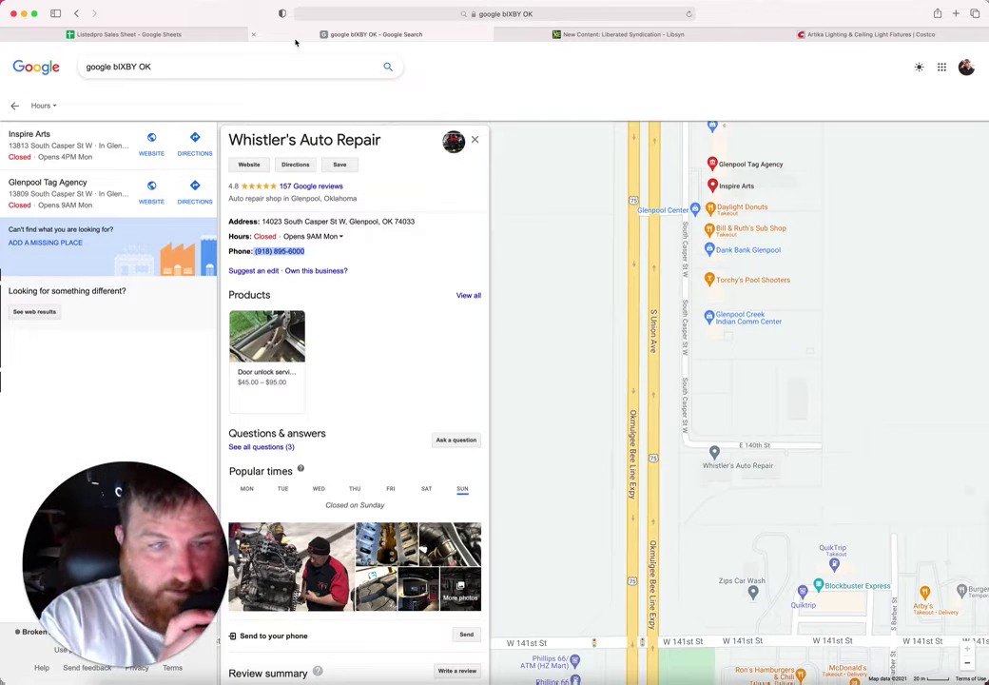
scroll(801, 384, down, 3)
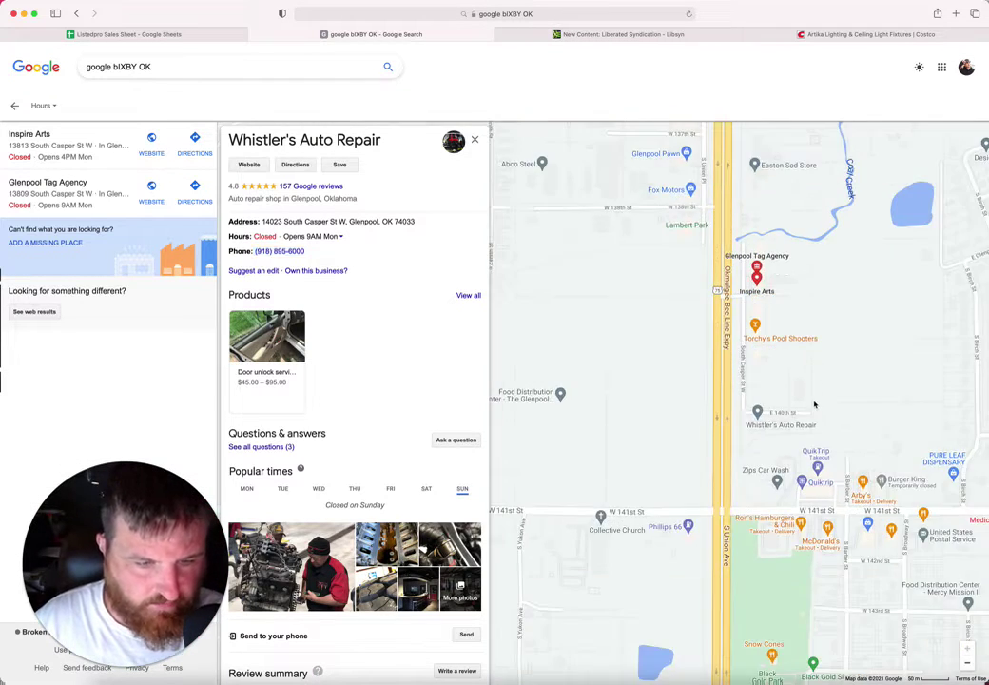
drag(856, 372, 692, 293)
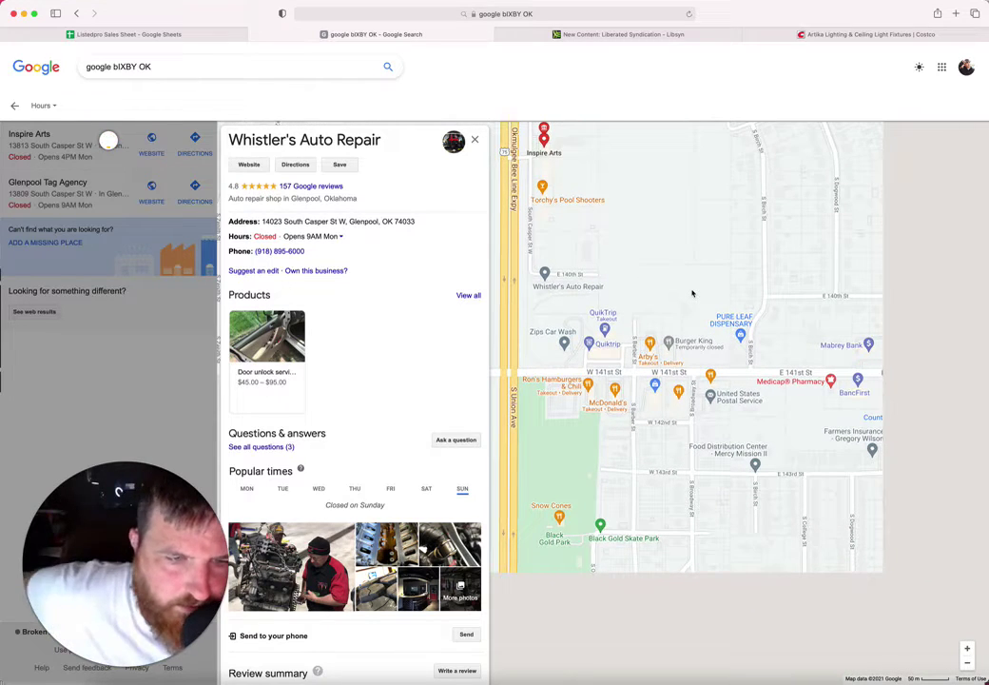
drag(700, 296, 757, 234)
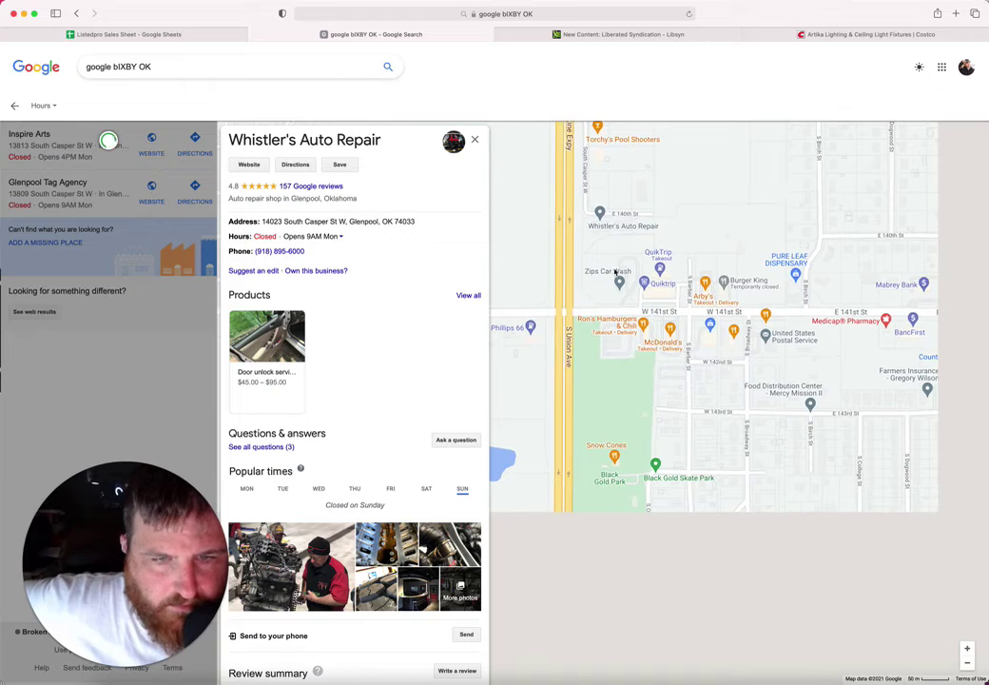
drag(582, 302, 660, 248)
drag(614, 309, 711, 257)
Step: Zoom out around W 141st St and open the Ron's Hamburgers & Chili listing
scroll(711, 256, up, 3)
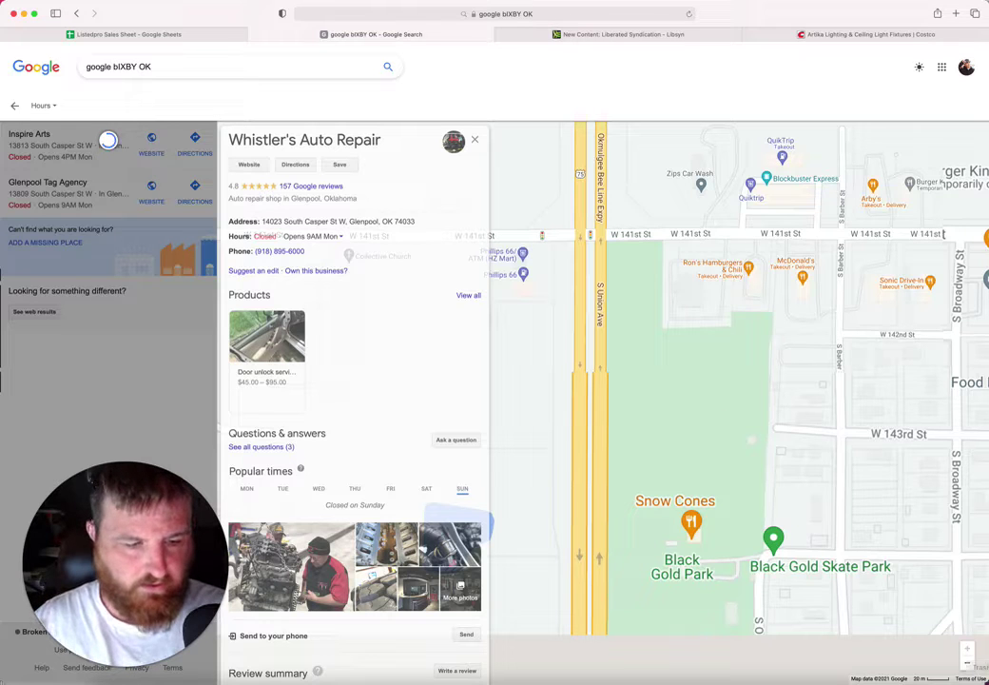
scroll(794, 537, down, 3)
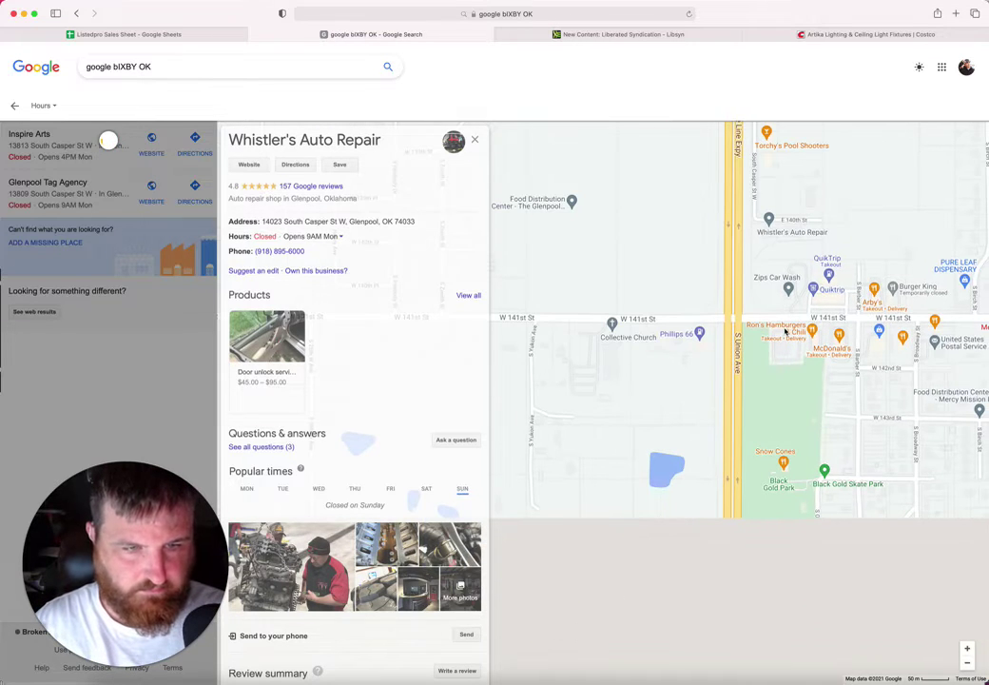
scroll(786, 330, up, 3)
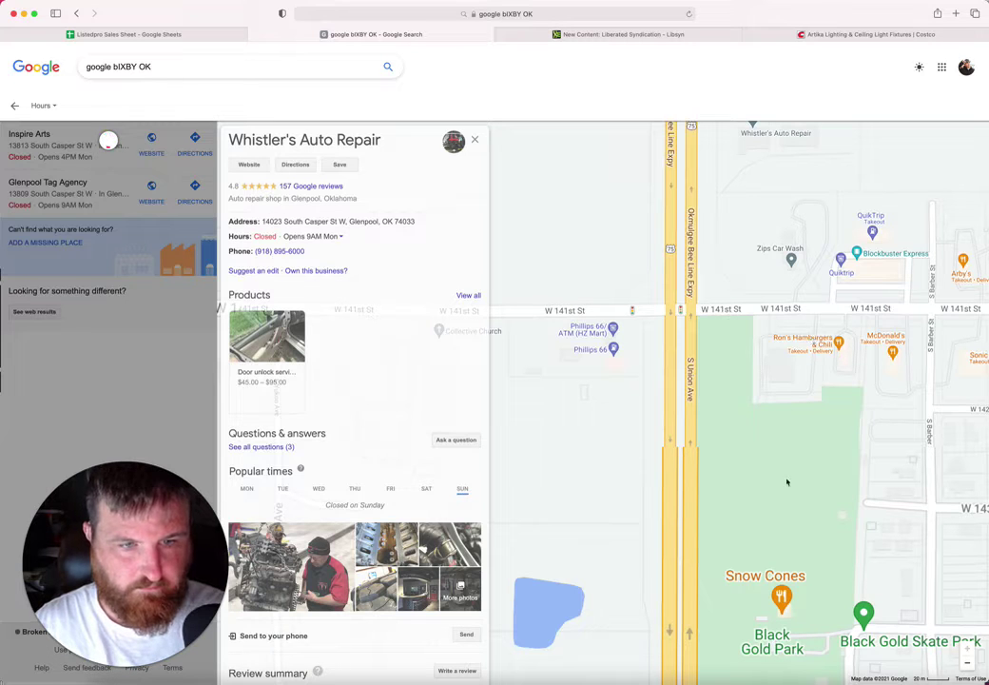
click(966, 663)
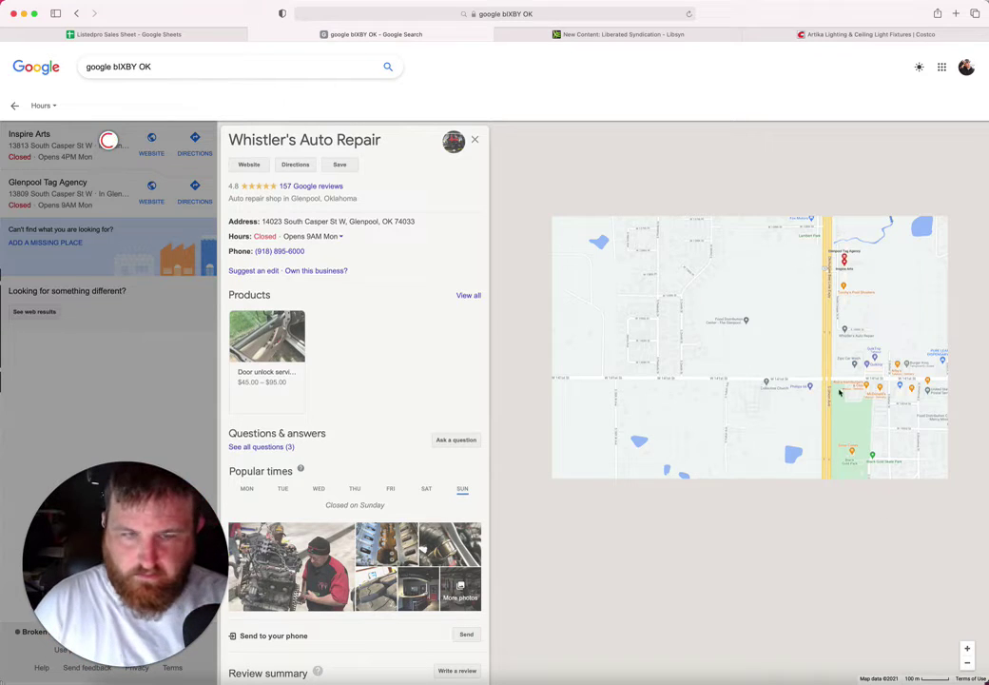
scroll(838, 381, up, 2)
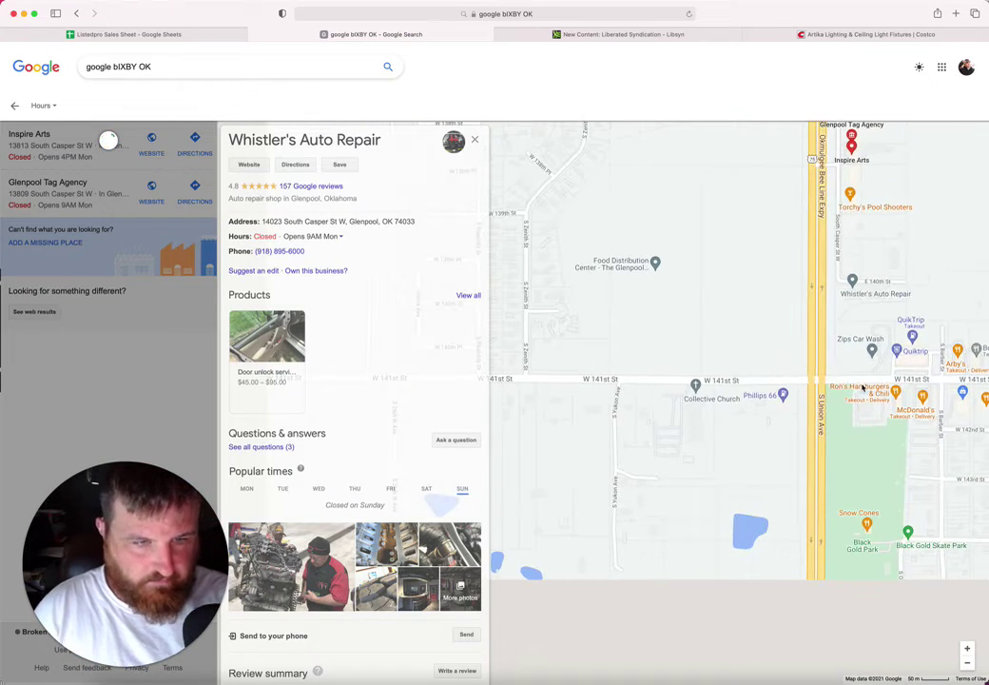
scroll(860, 380, up, 2)
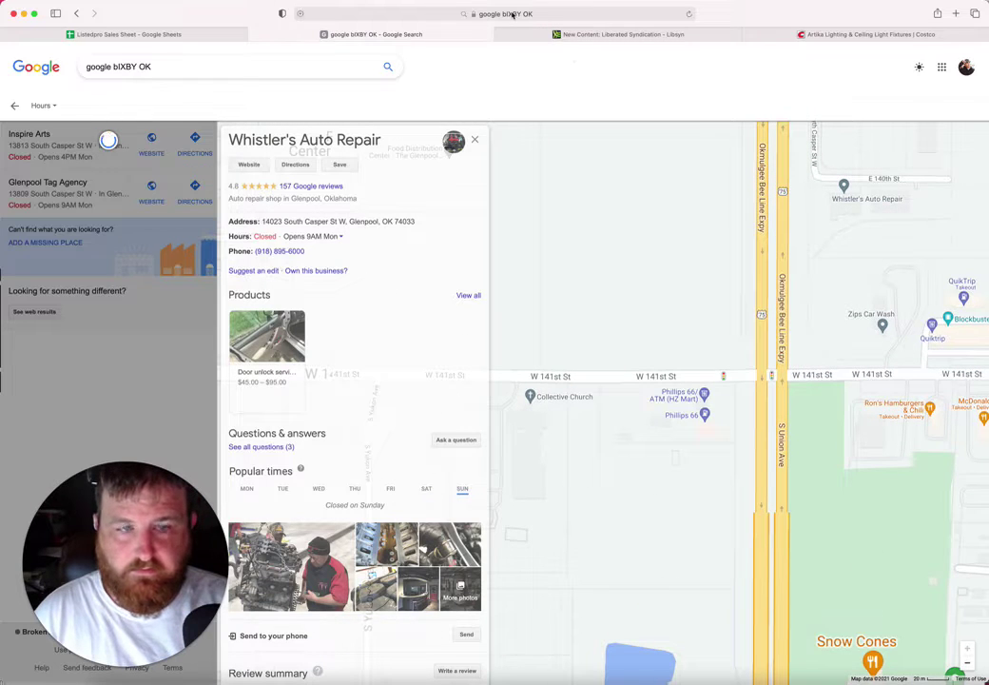
scroll(725, 249, up, 3)
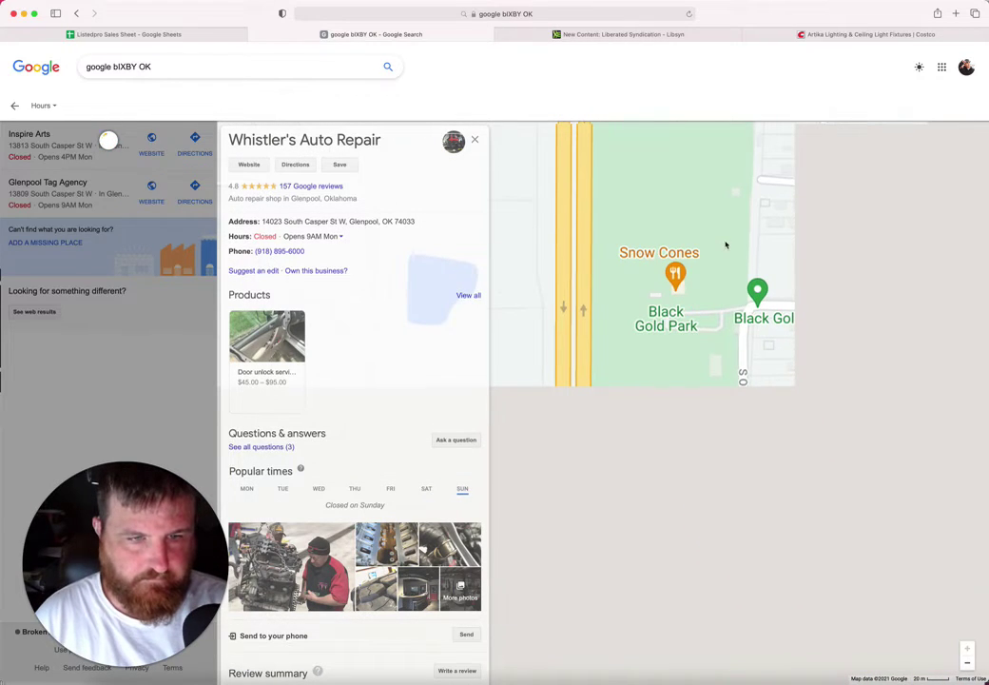
click(967, 662)
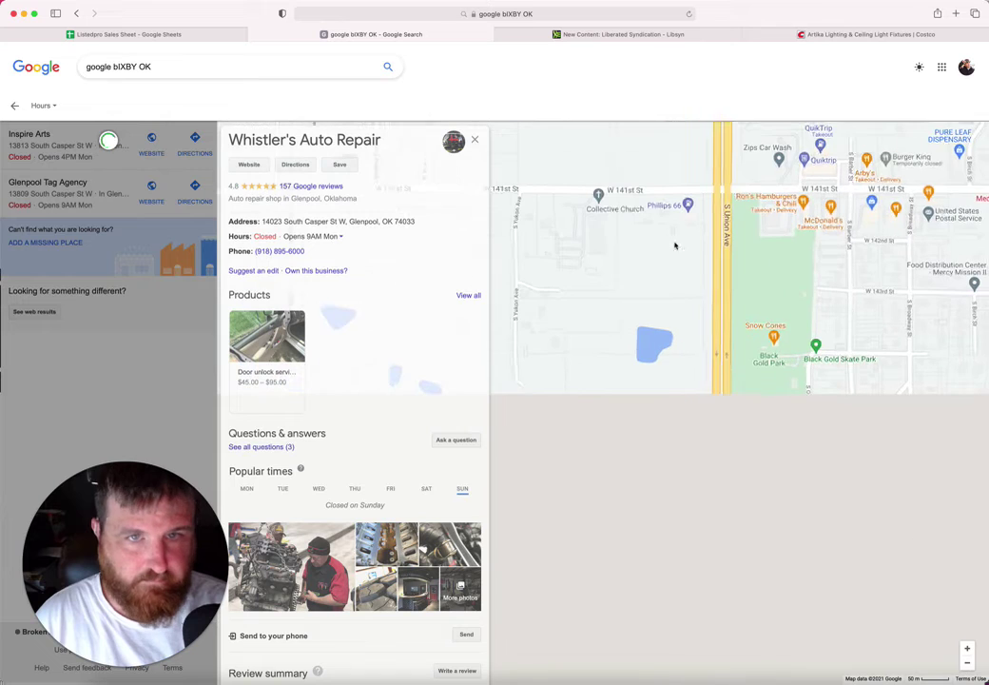
click(585, 17)
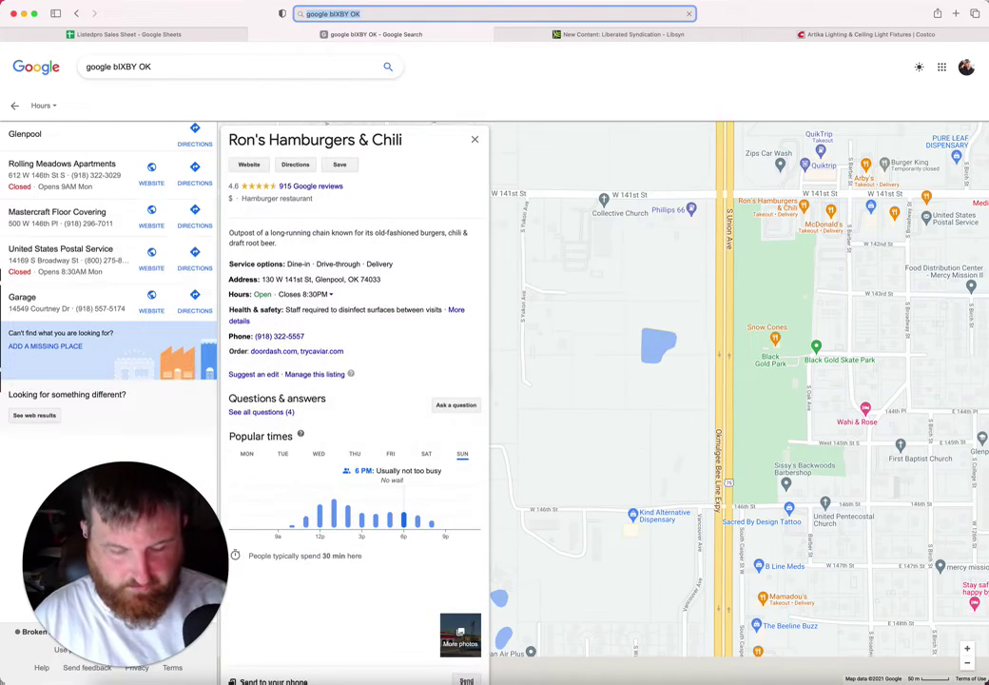
Step: Reload the Bixby search, open the local results map and pan south past Glenpool
key(Return)
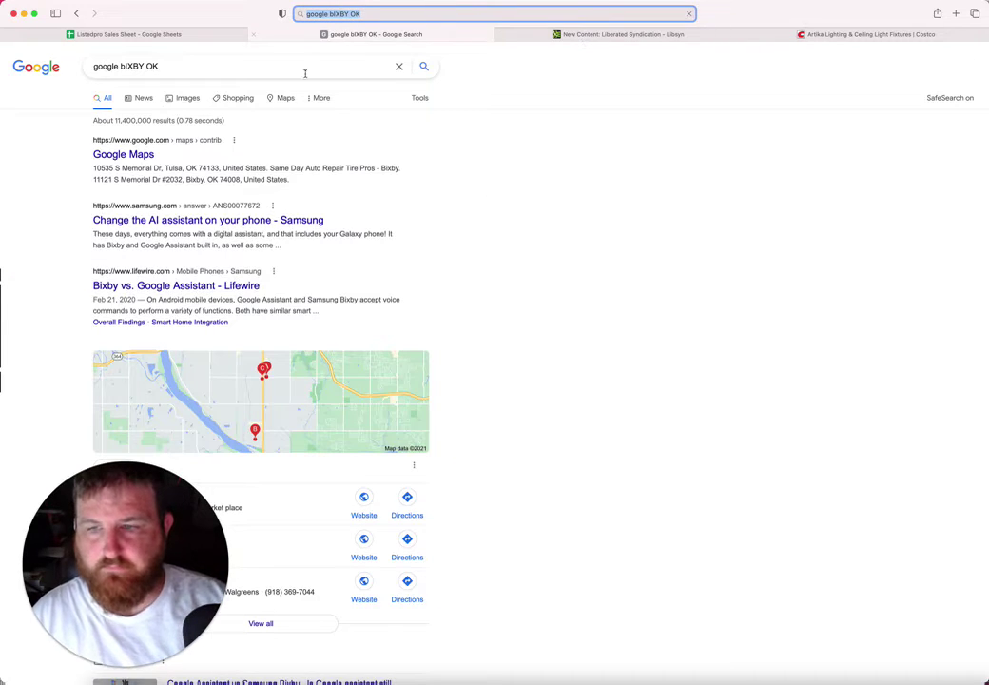
click(330, 413)
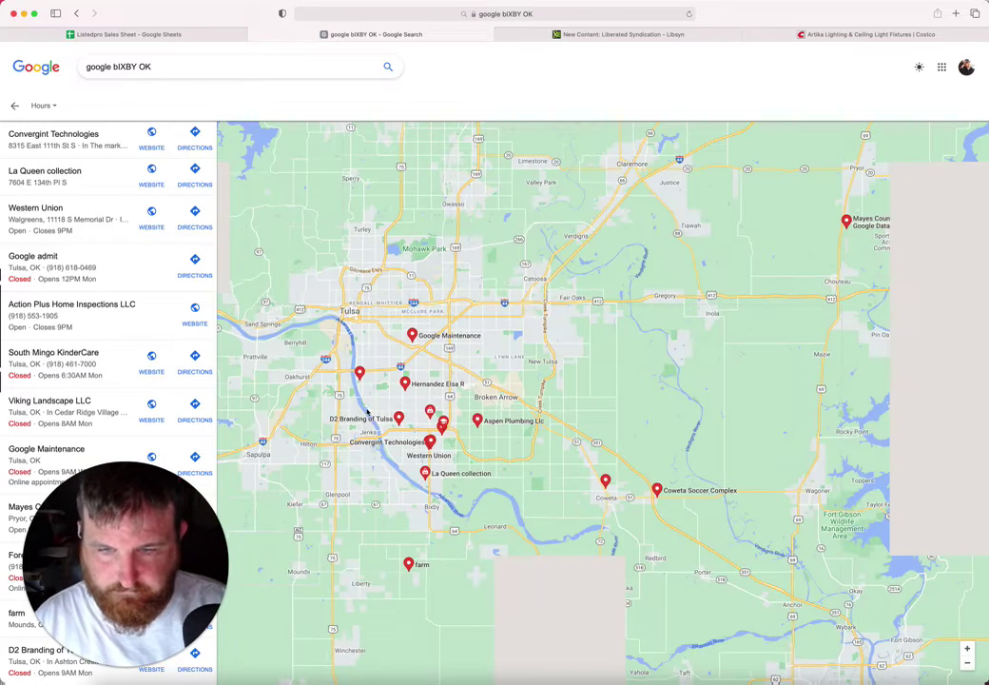
scroll(324, 420, up, 5)
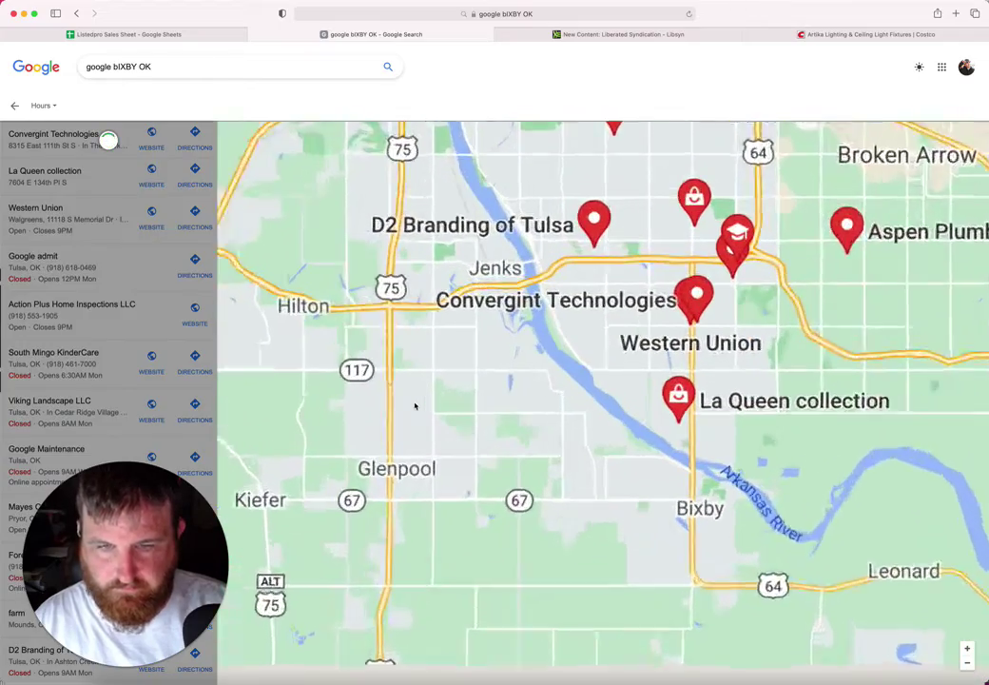
scroll(415, 406, up, 2)
scroll(411, 427, up, 3)
drag(411, 427, 493, 297)
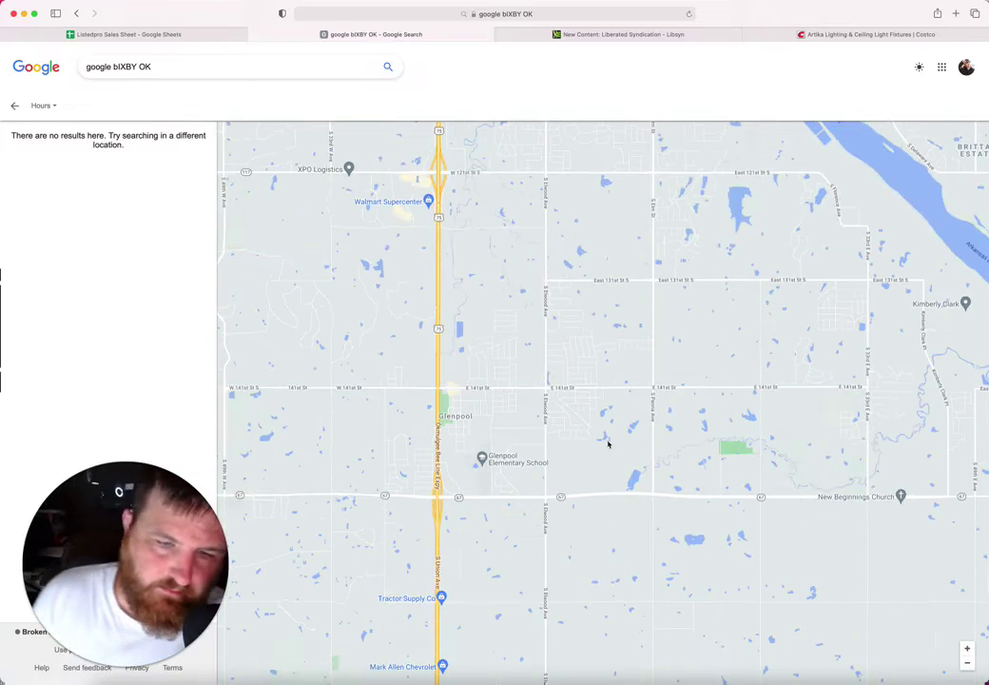
mouse_move(562, 368)
mouse_down()
mouse_move(566, 517)
mouse_move(695, 92)
mouse_up()
drag(683, 243, 671, 31)
drag(656, 291, 611, 193)
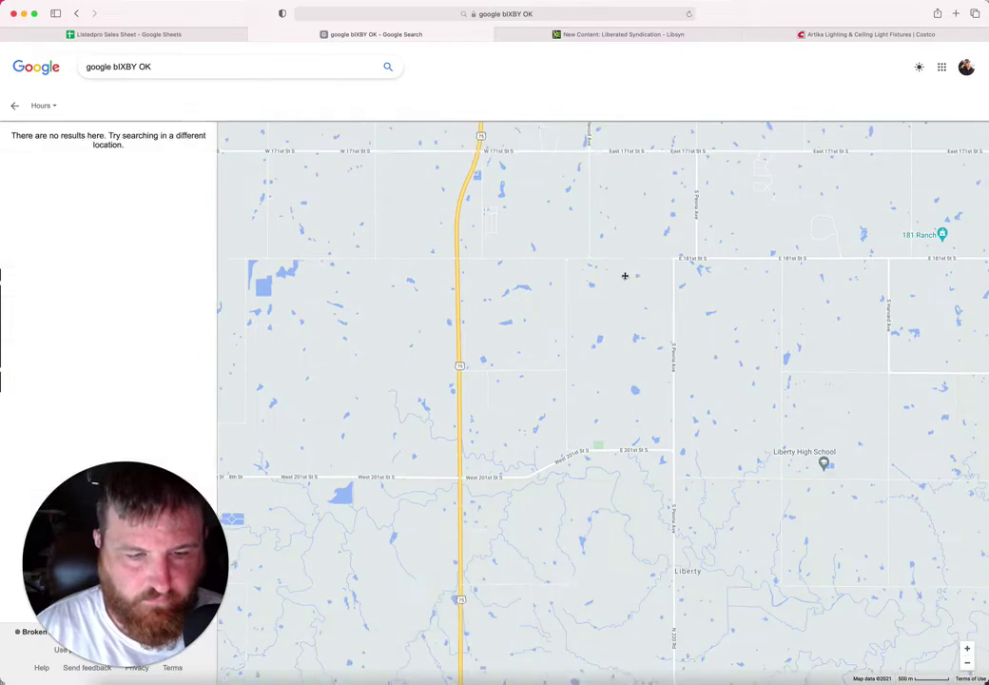
click(967, 662)
Step: Pan the map back north to W 161st St and open the Wade's RV listing
drag(654, 435, 686, 202)
drag(681, 276, 656, 510)
scroll(590, 459, up, 2)
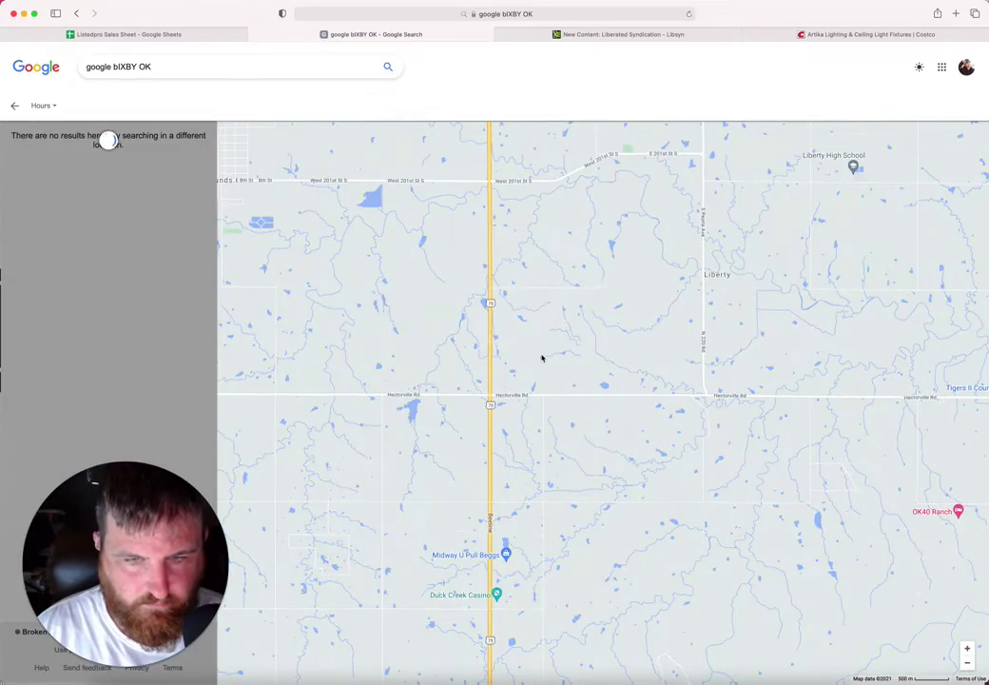
scroll(542, 358, up, 2)
scroll(523, 338, up, 2)
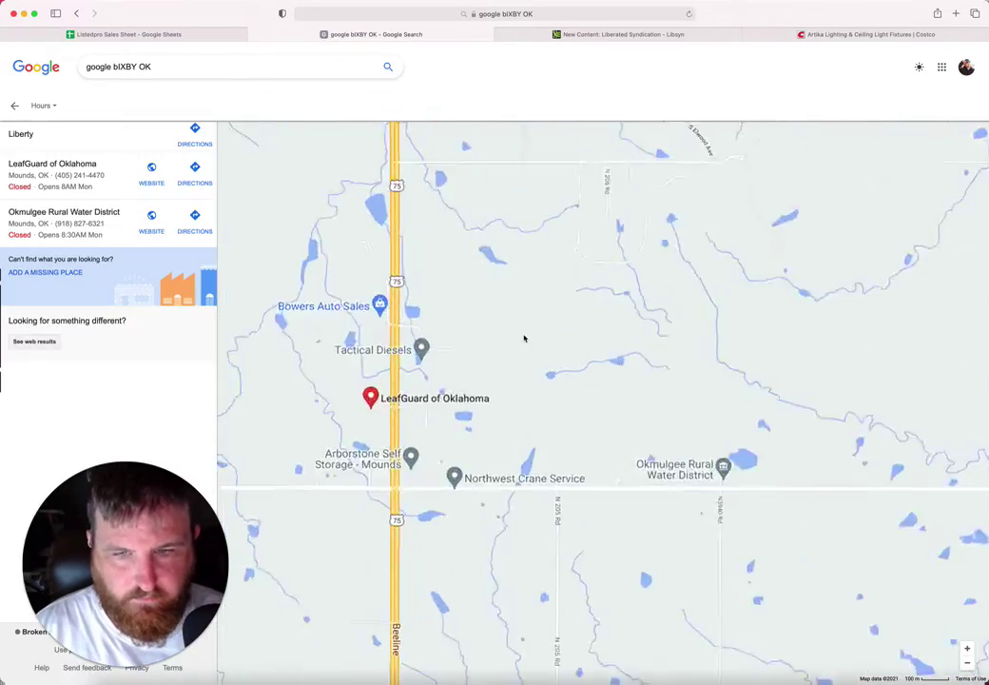
drag(510, 309, 669, 609)
drag(666, 195, 624, 664)
drag(619, 466, 549, 631)
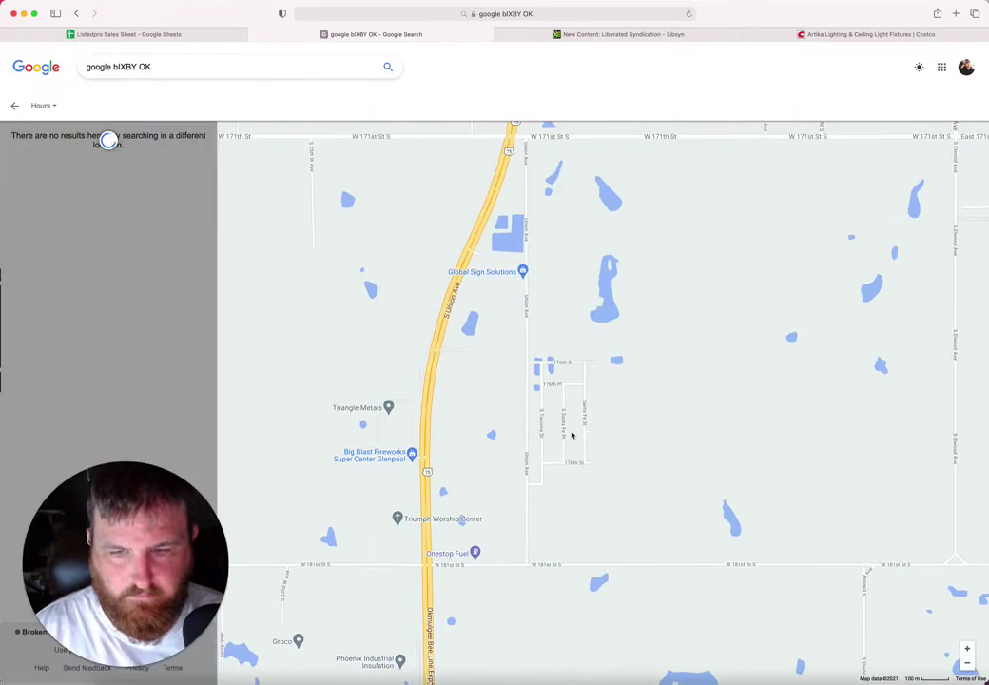
drag(571, 435, 499, 662)
drag(523, 458, 526, 679)
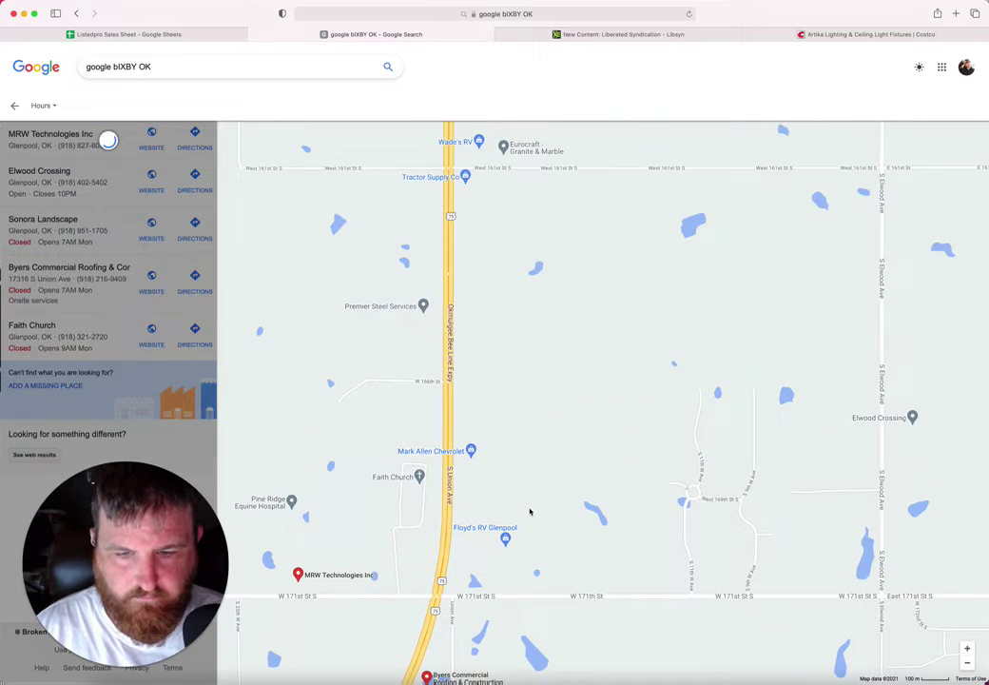
drag(529, 238, 524, 526)
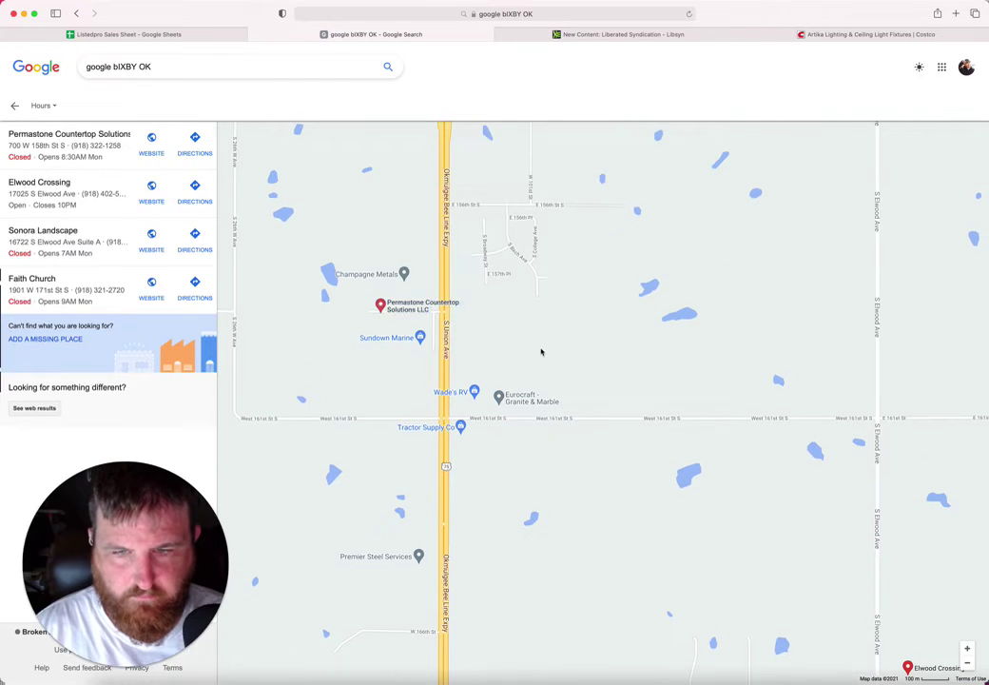
drag(541, 349, 541, 399)
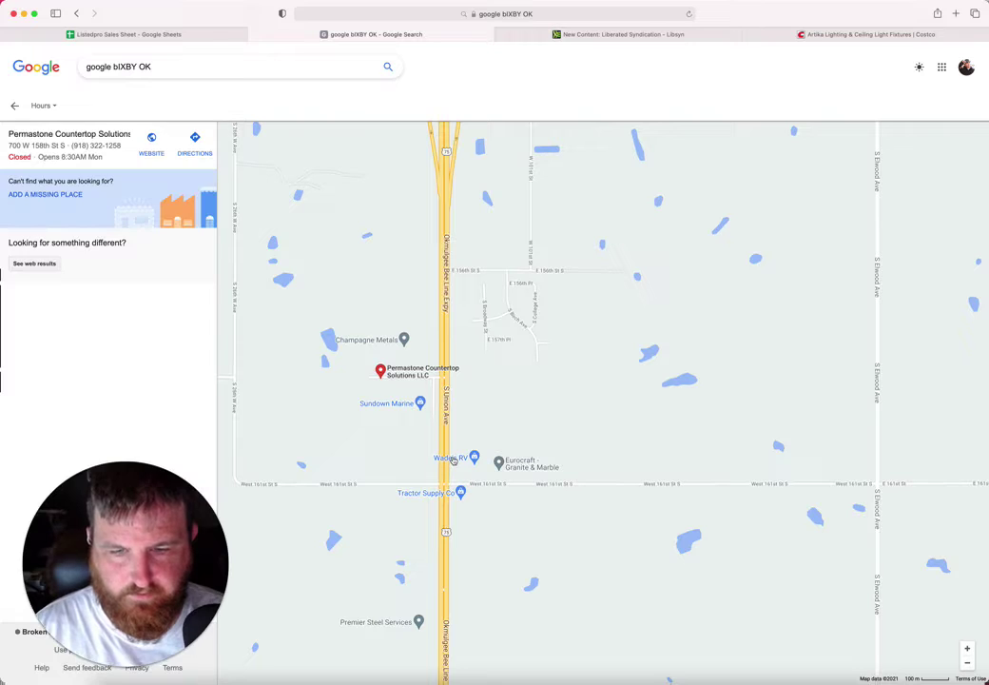
click(453, 459)
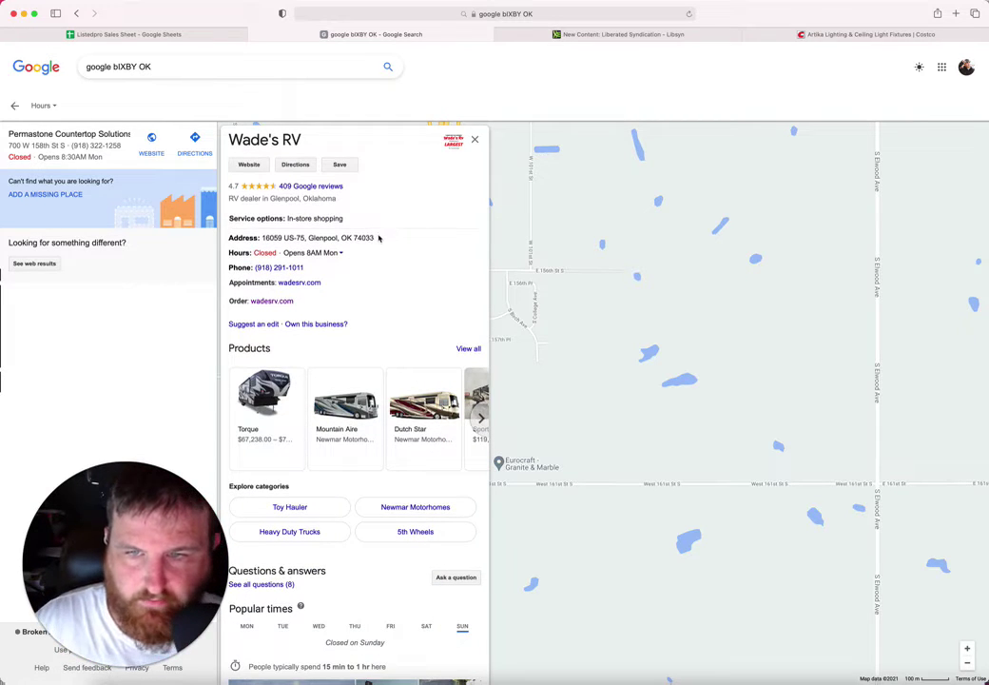
Step: Enter Wades in B131 and paste Wade's RV address into G131
drag(373, 237, 264, 237)
key(ctrl+c)
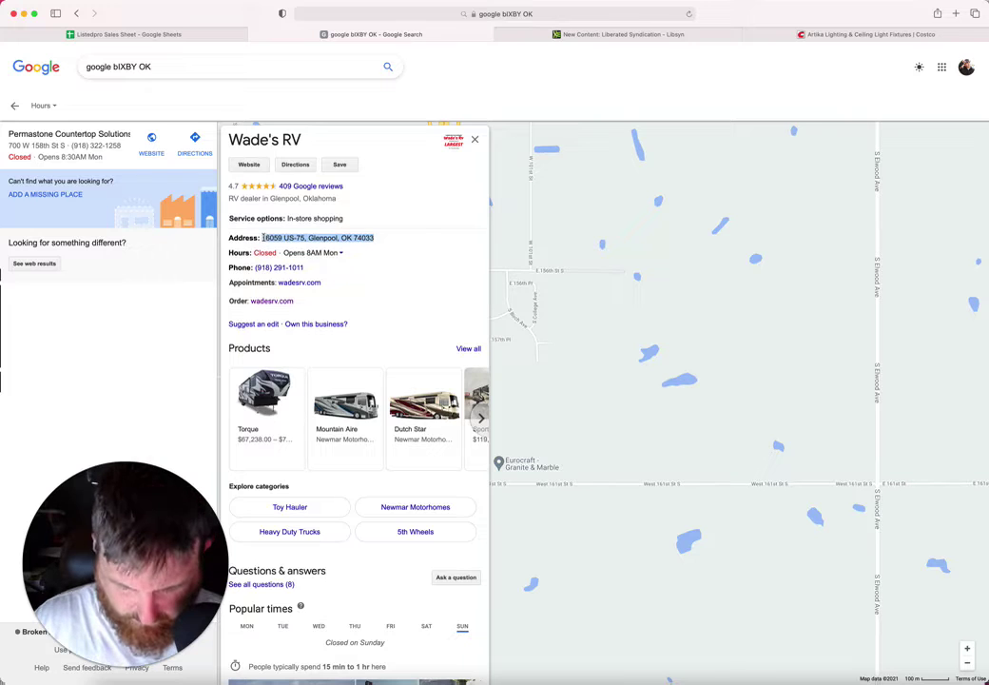
click(196, 34)
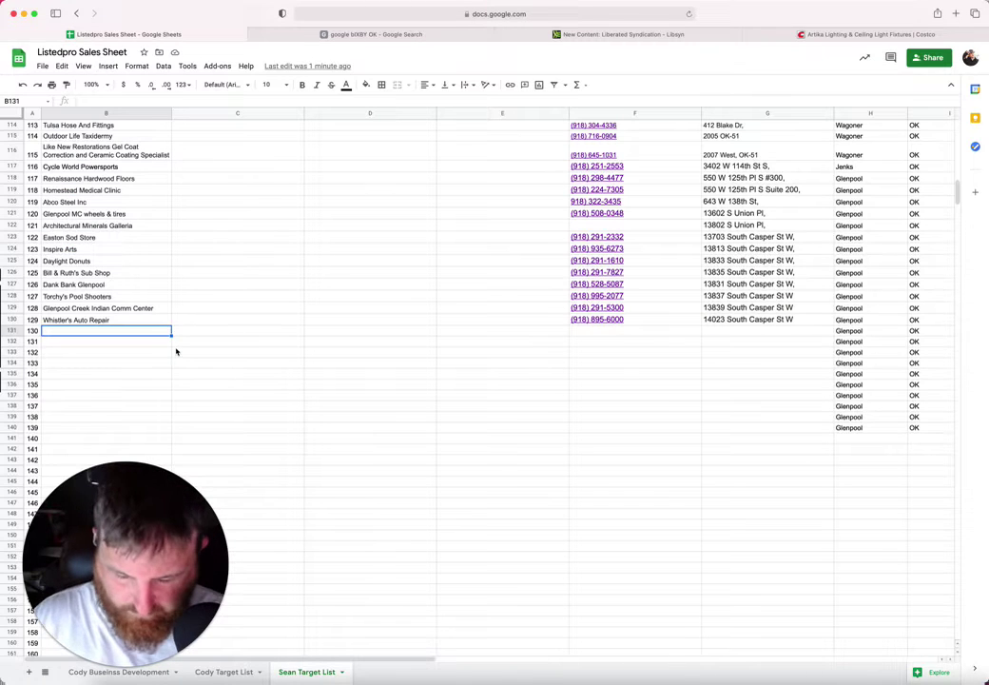
text(Wades RV)
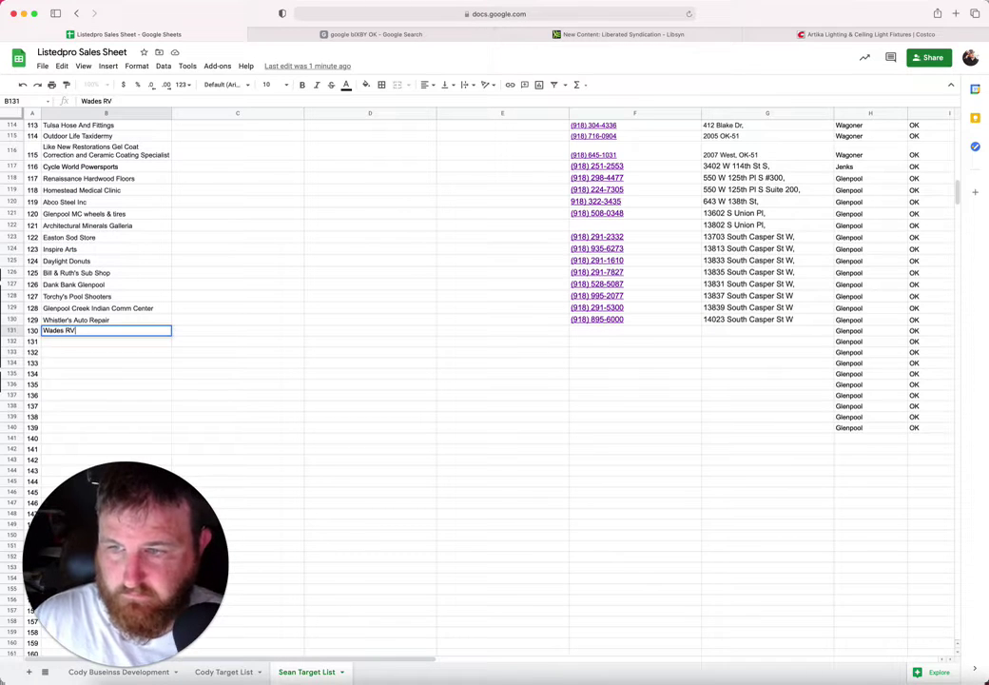
click(723, 328)
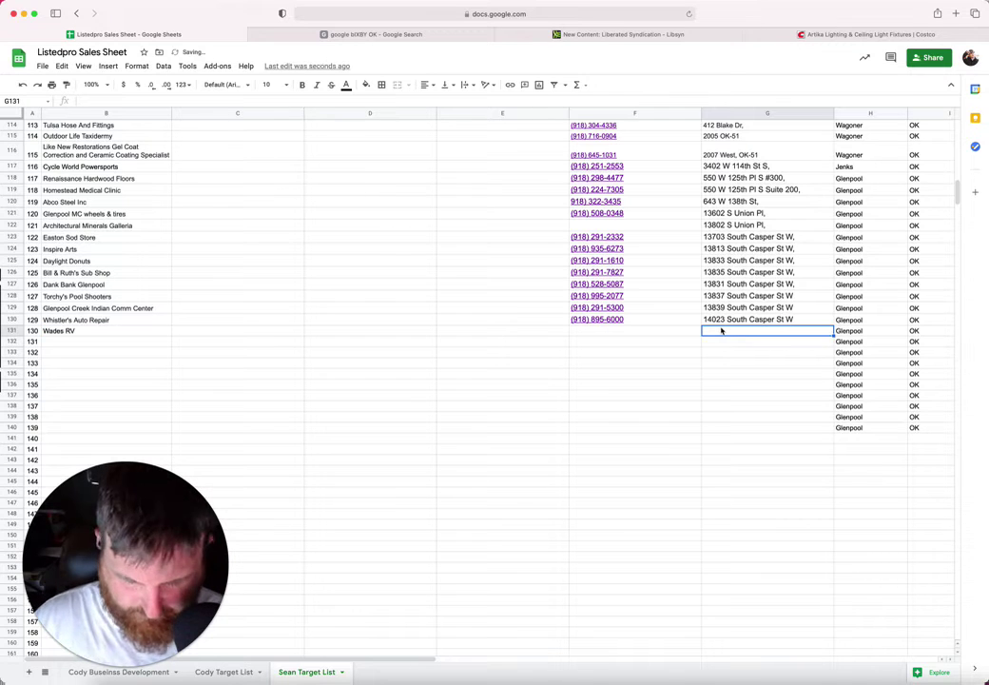
key(ctrl+v)
click(644, 324)
click(554, 342)
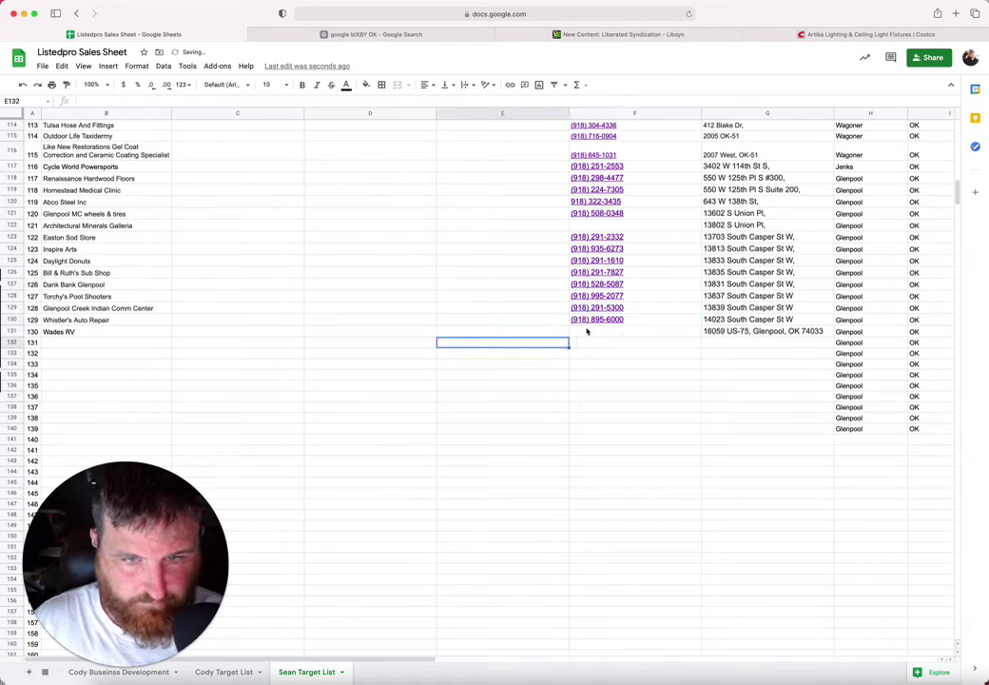
click(584, 331)
click(365, 35)
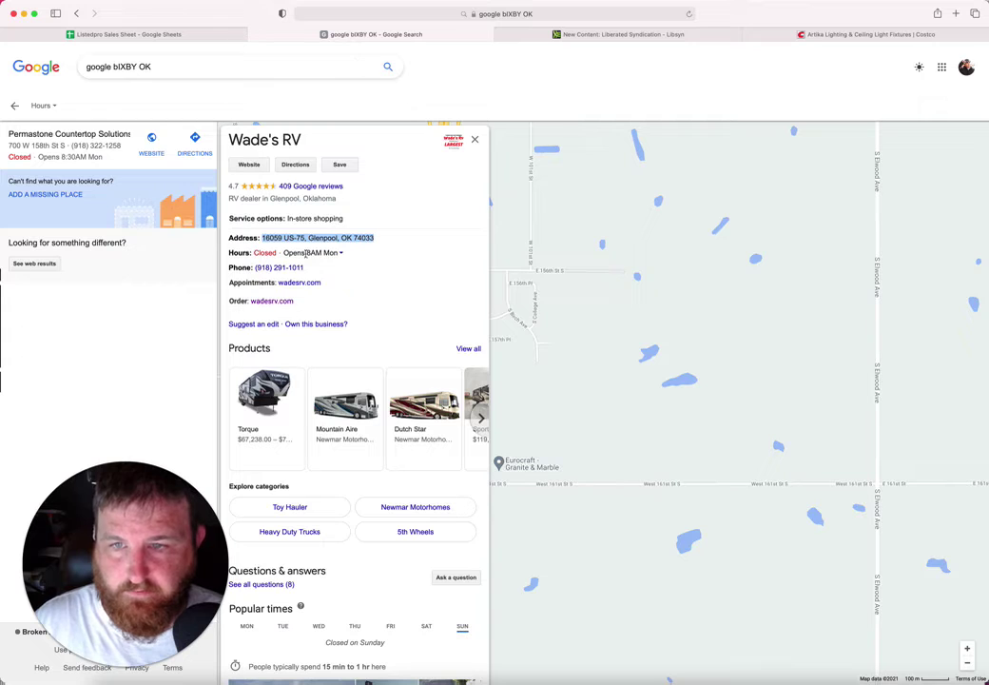
drag(309, 270, 255, 268)
key(ctrl+c)
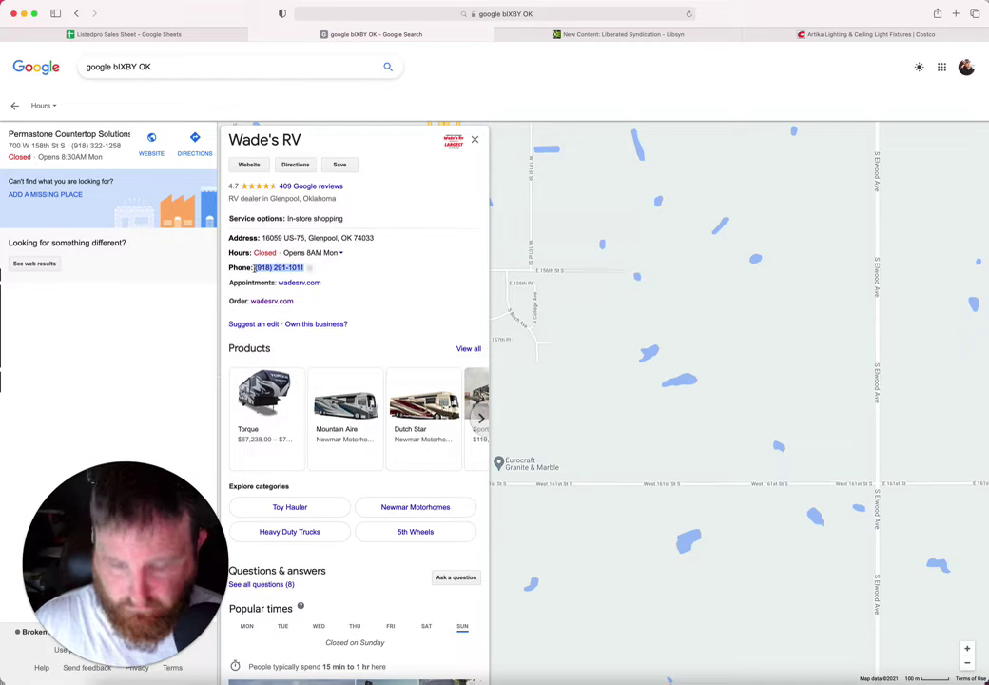
click(224, 35)
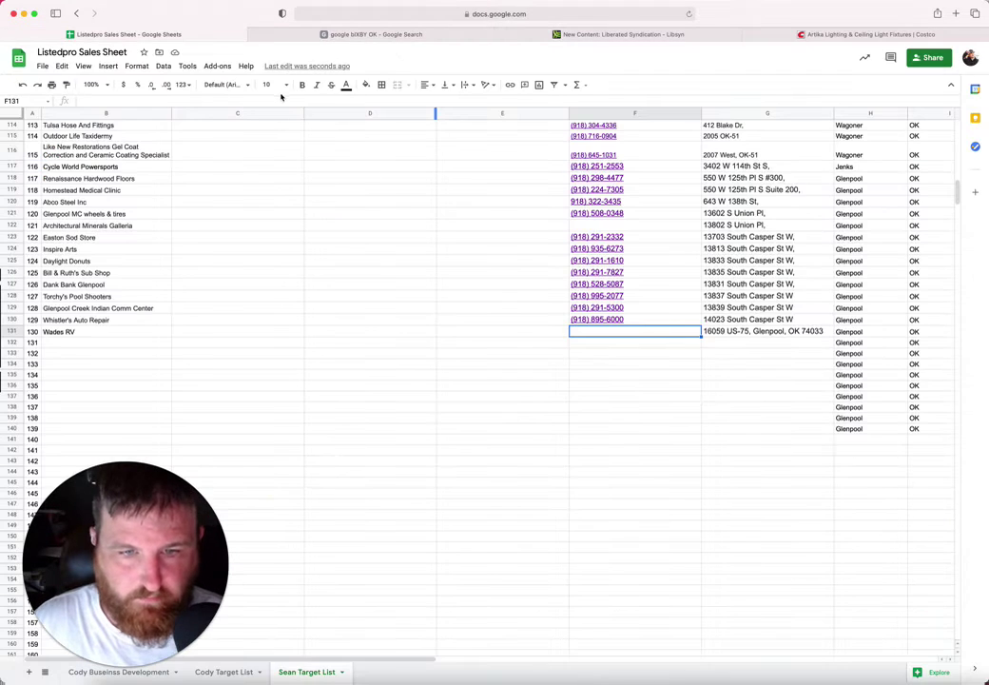
key(ctrl+v)
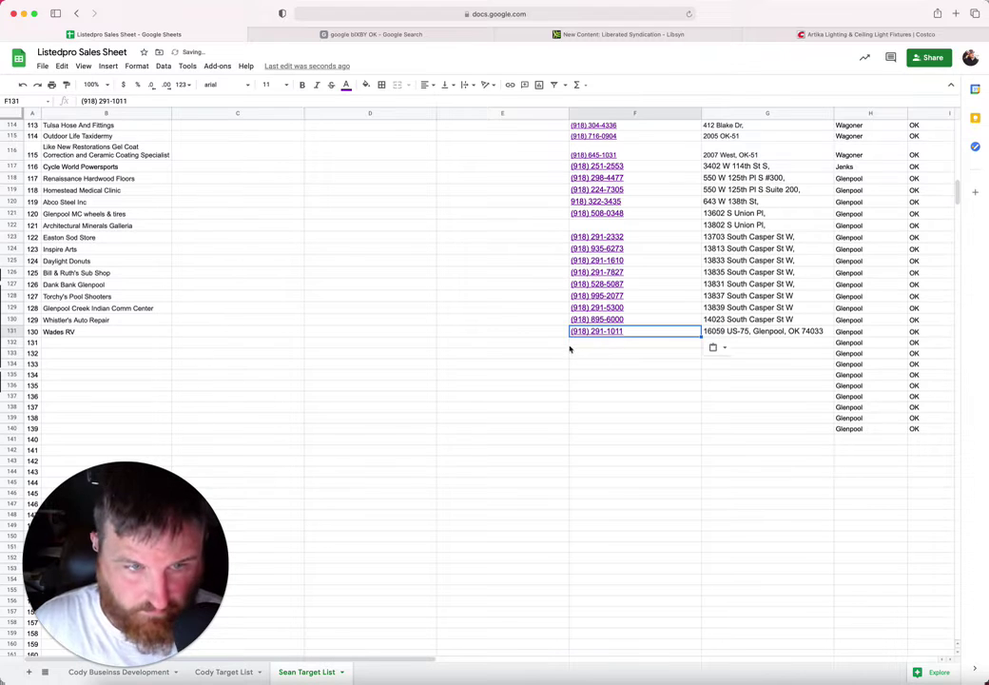
click(566, 351)
Step: Trim city, state and ZIP from G131, leaving 16059 US-75
click(784, 332)
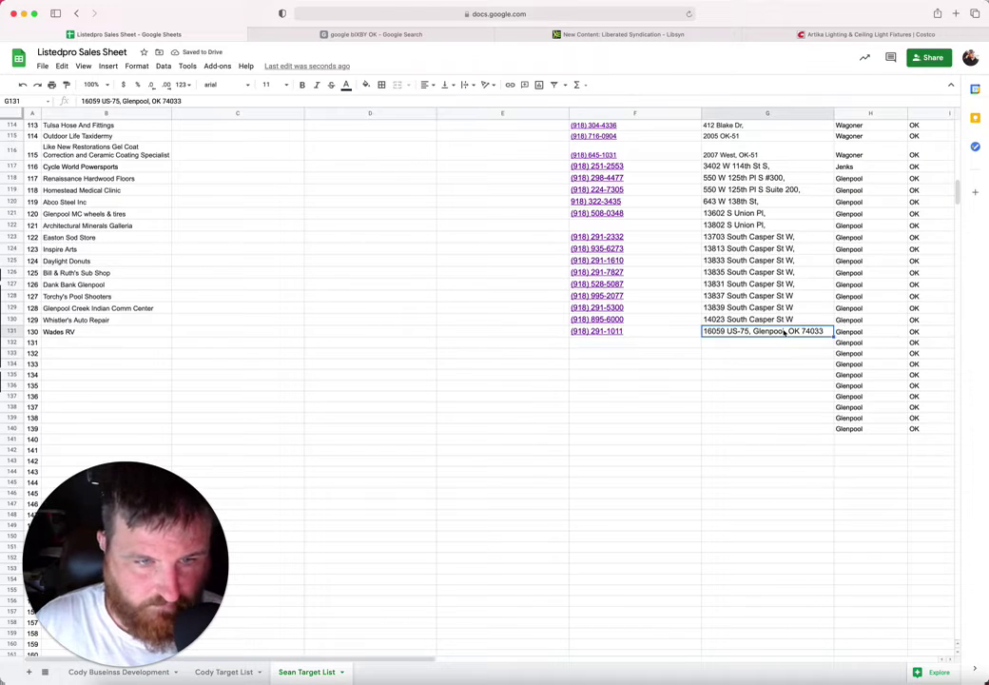
drag(753, 330, 824, 332)
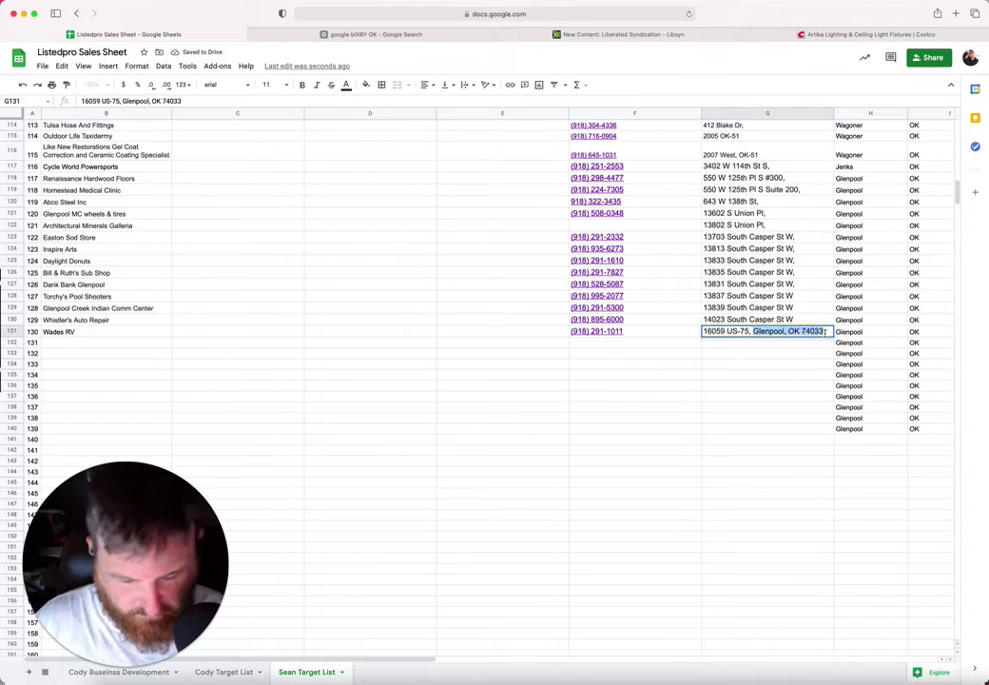
key(BackSpace)
click(114, 342)
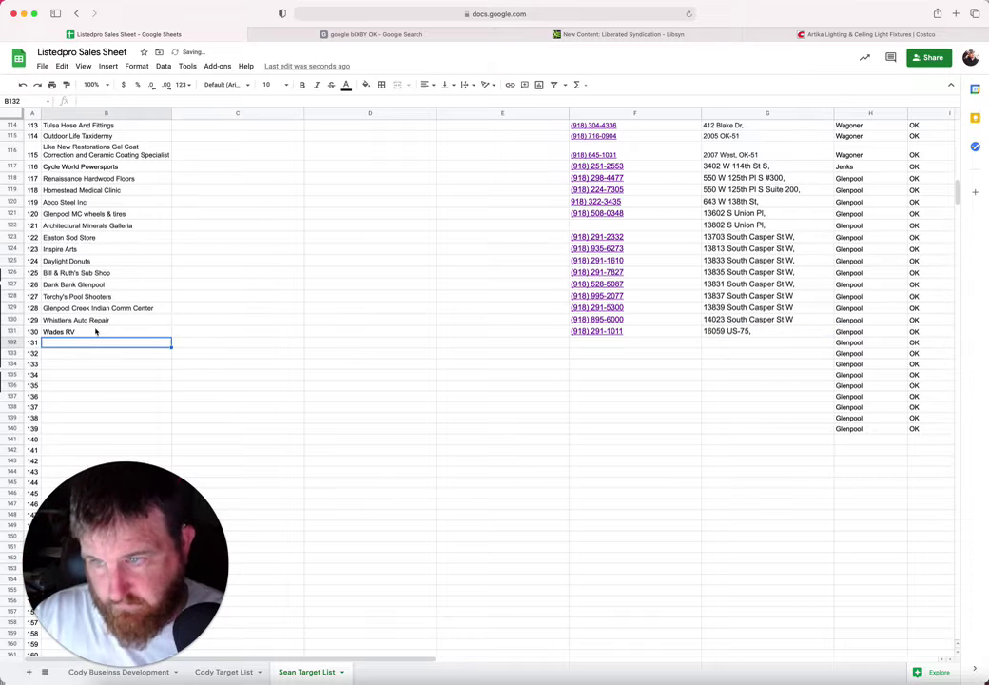
click(399, 37)
click(661, 278)
Step: Pan the Glenpool map and zoom out three levels to survey nearby businesses
drag(661, 277, 881, 277)
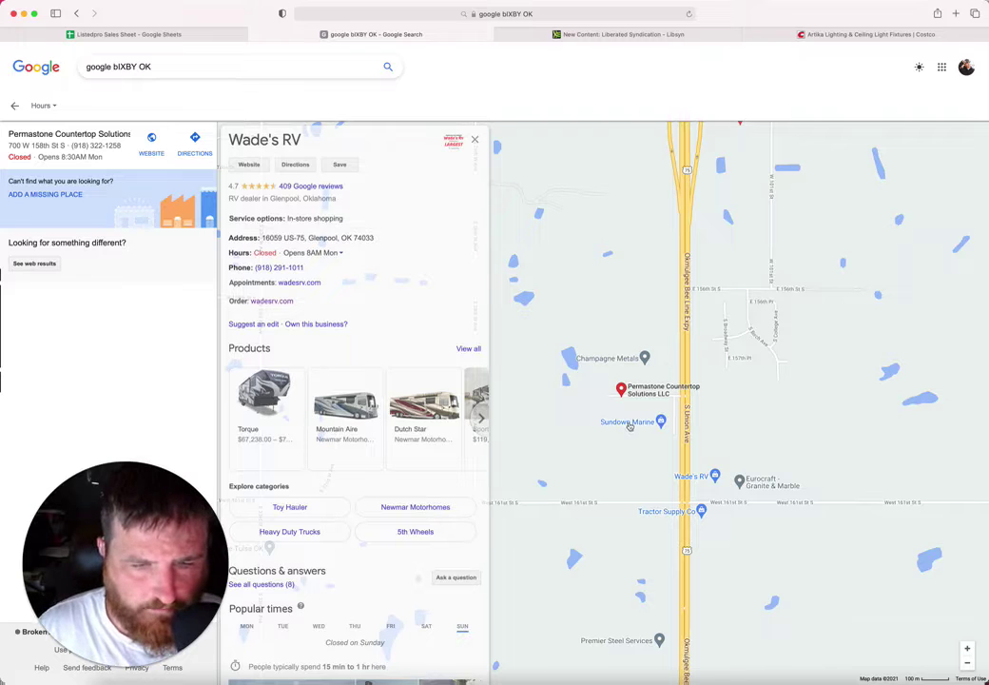
scroll(628, 425, up, 2)
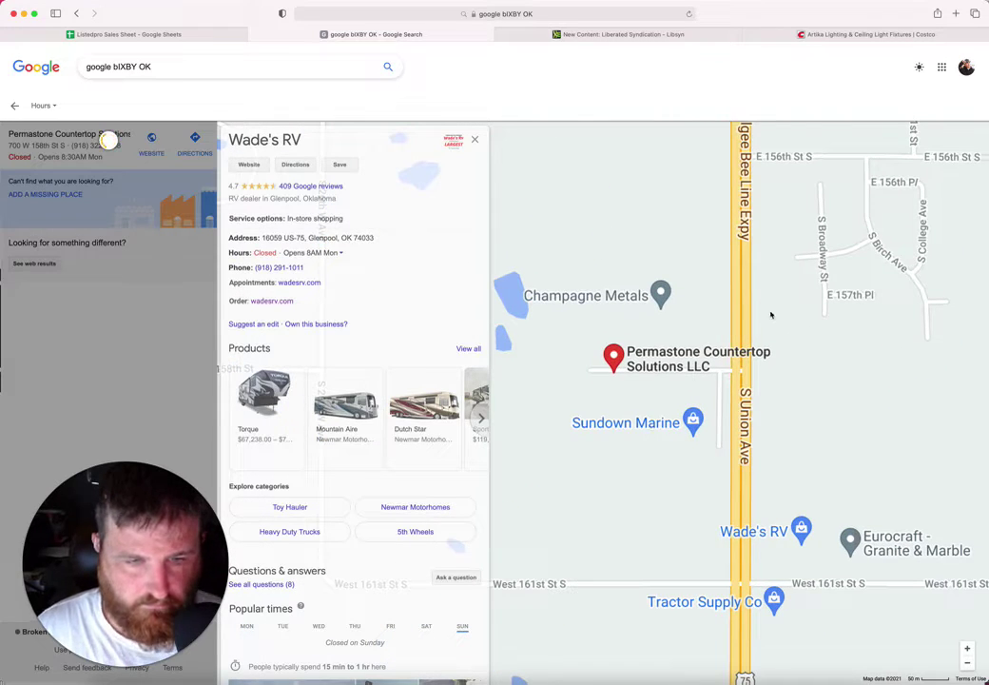
drag(771, 314, 764, 269)
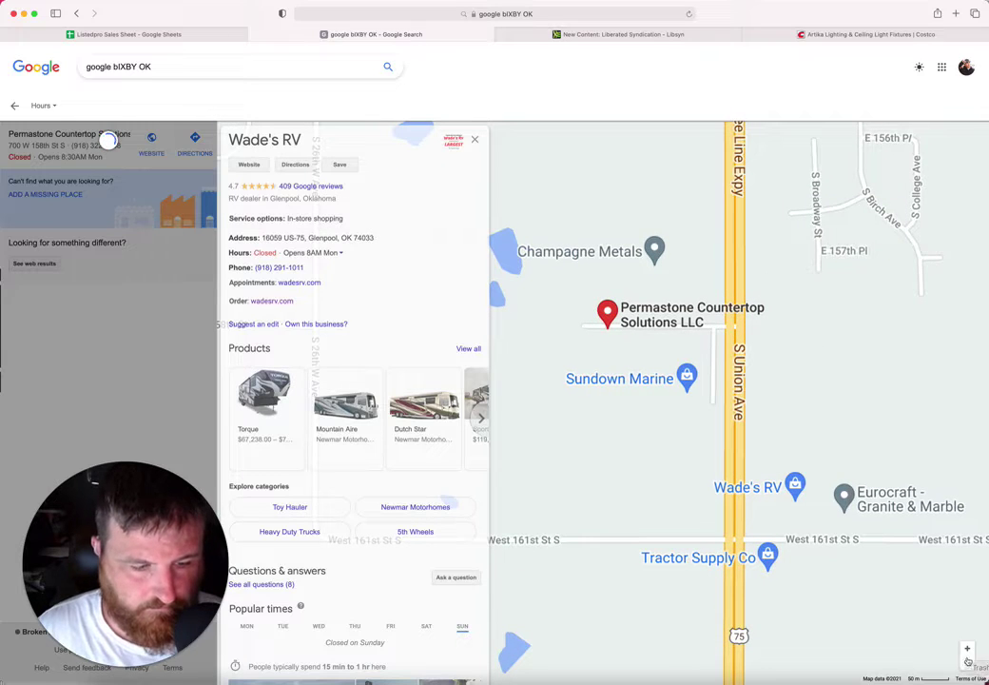
scroll(875, 400, down, 2)
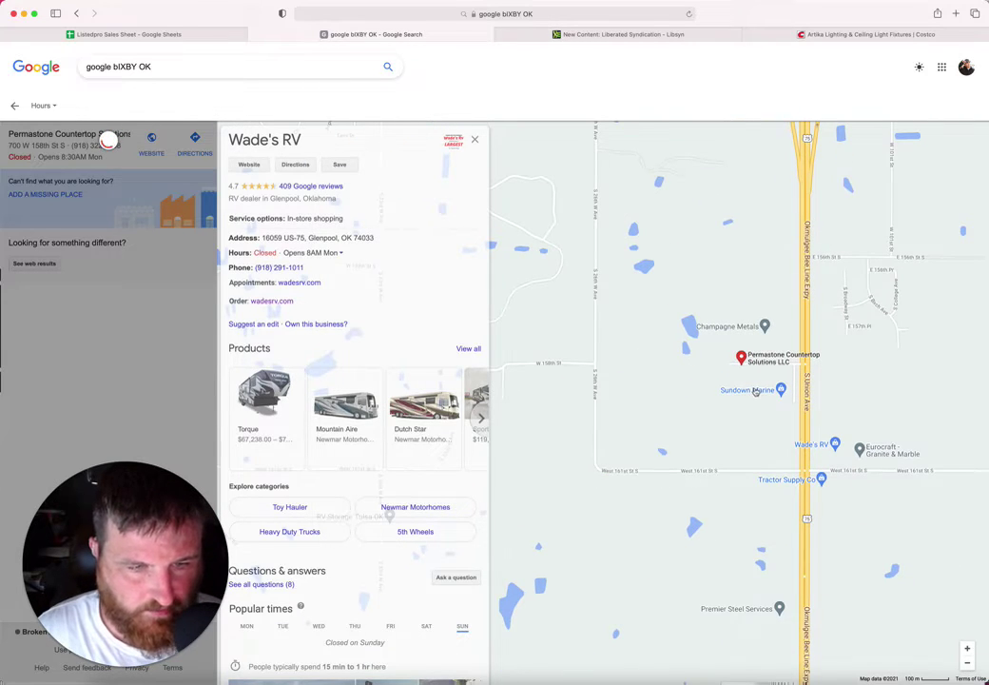
scroll(754, 391, up, 2)
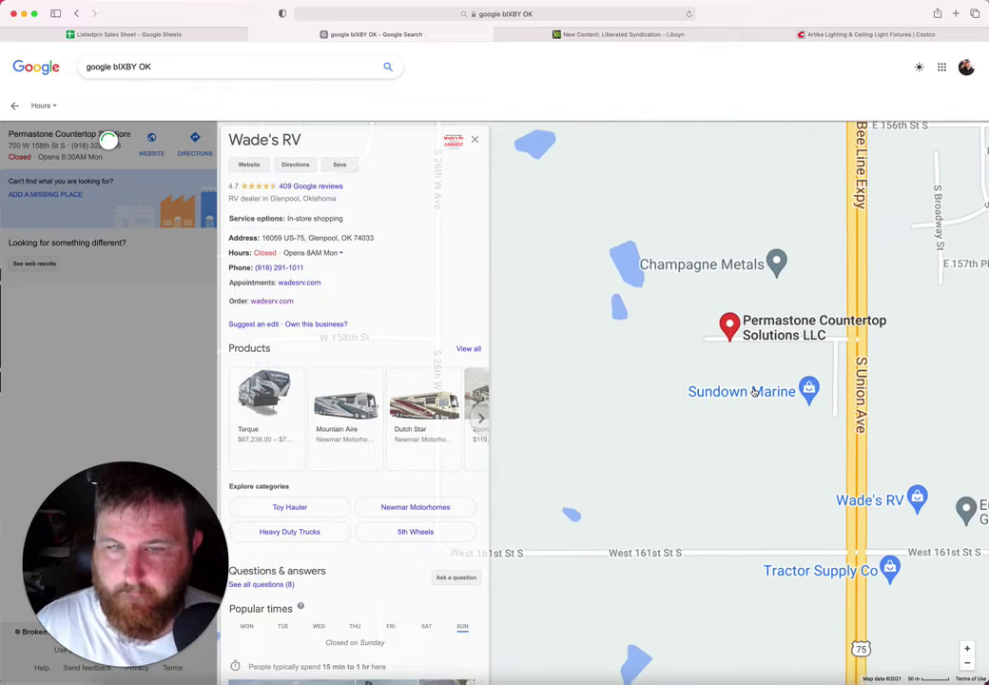
scroll(768, 336, up, 2)
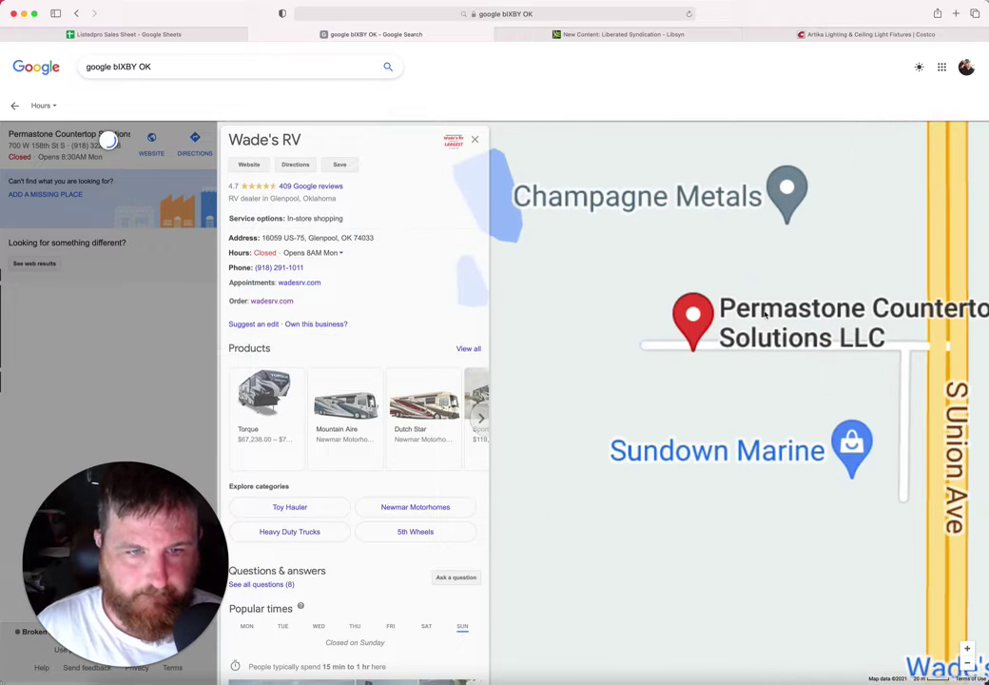
click(967, 662)
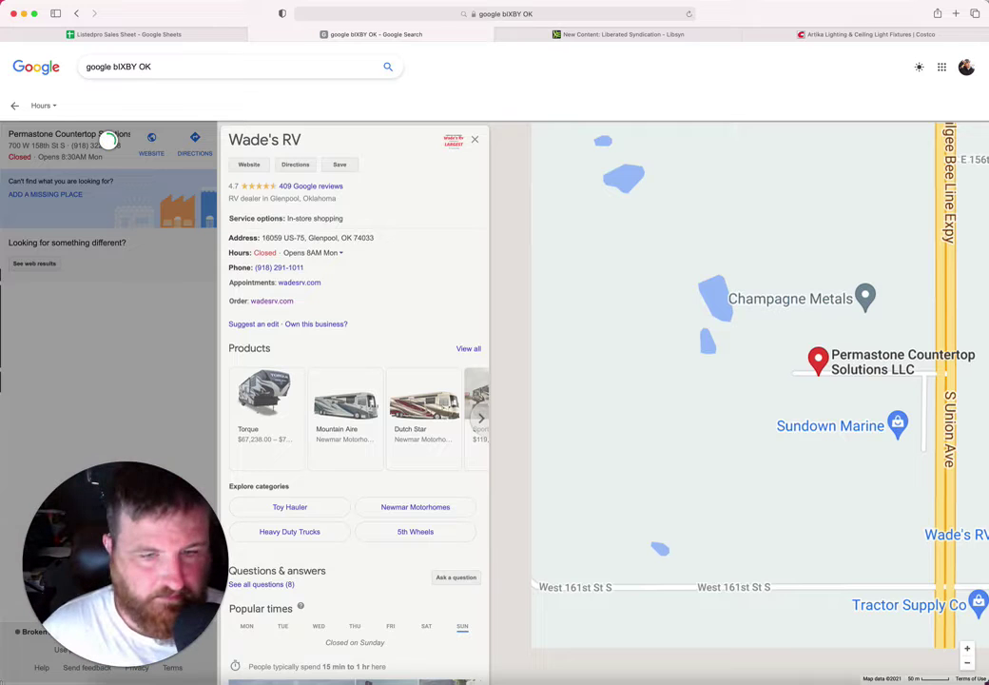
click(967, 662)
click(967, 662)
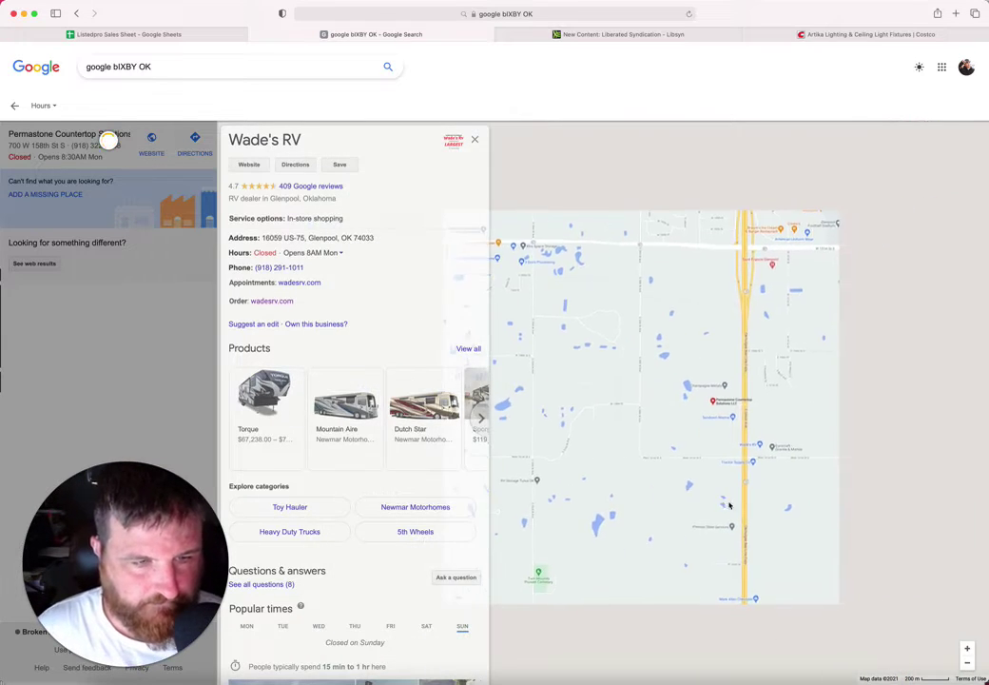
Step: Search Maps for 'Sundwon Marine' to list the Sundown Marine boat dealer
triple_click(198, 65)
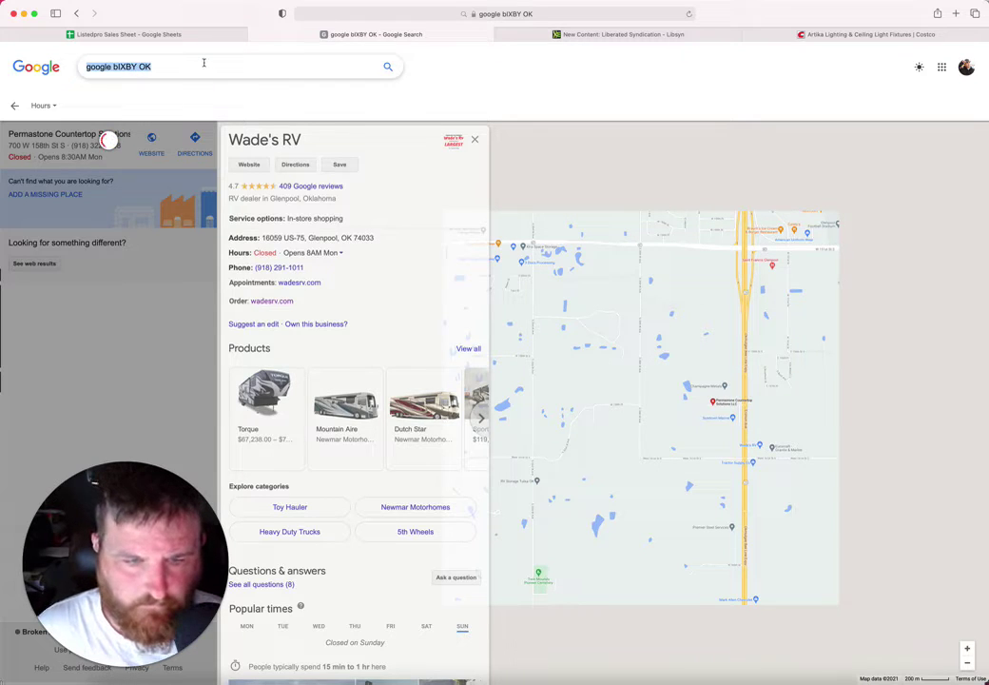
text(Sundwon Marine Glenpool)
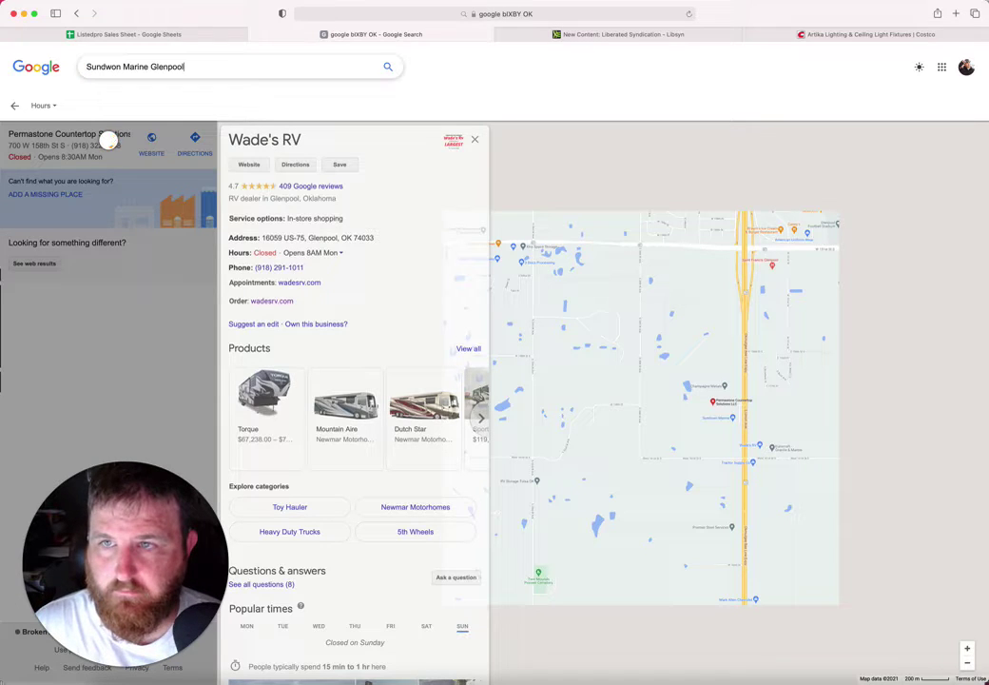
key(Return)
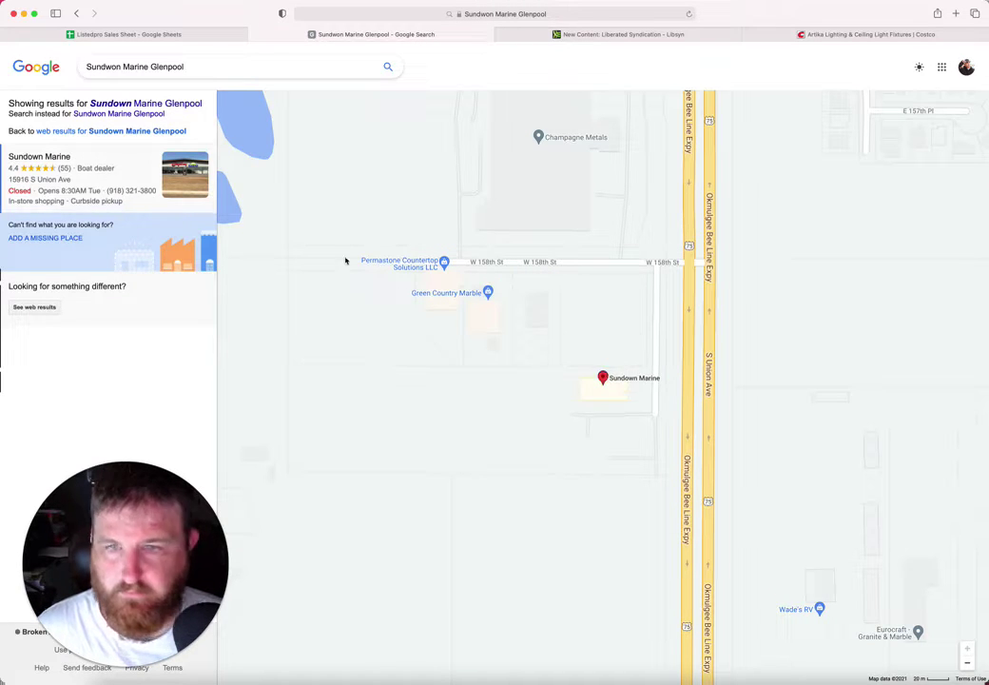
Step: Copy the name Sundown Marine from its listing into cell B132
click(128, 165)
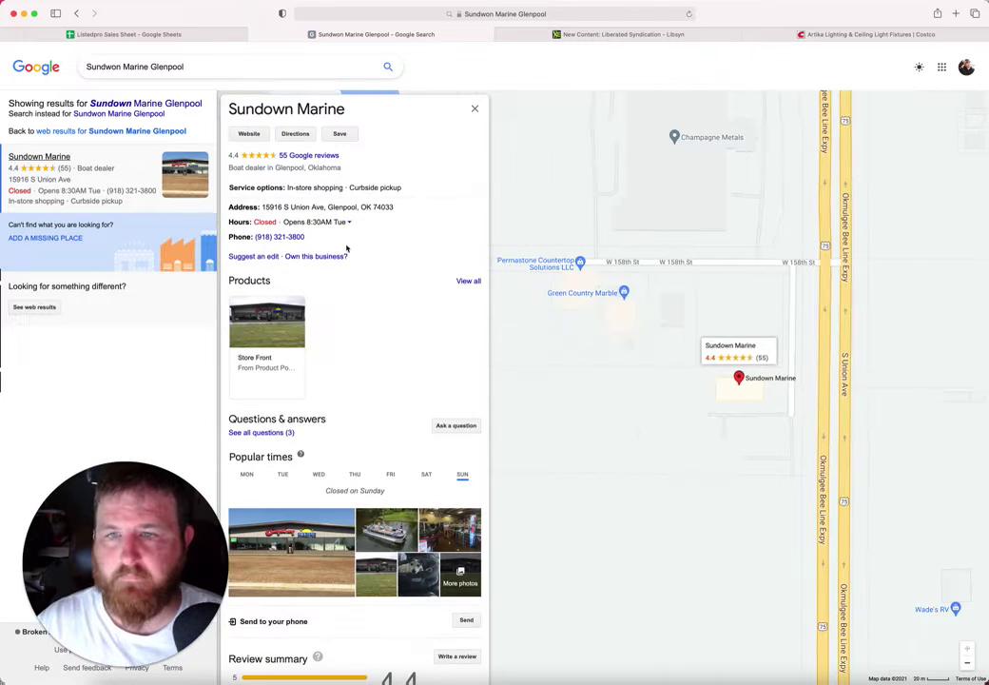
drag(356, 117, 221, 116)
key(super+c)
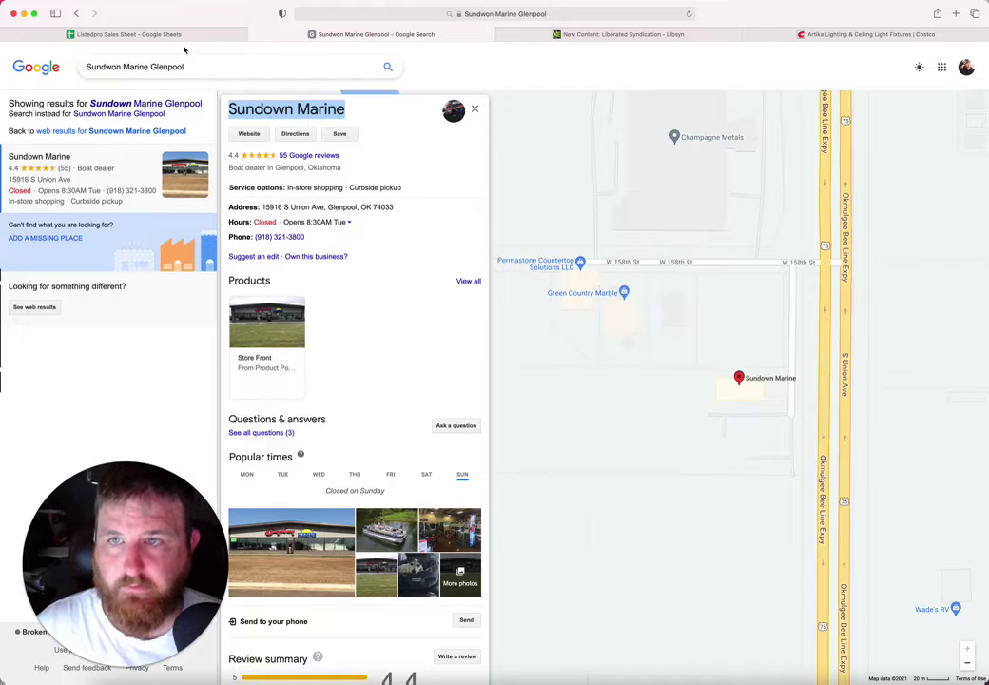
click(133, 35)
key(super+v)
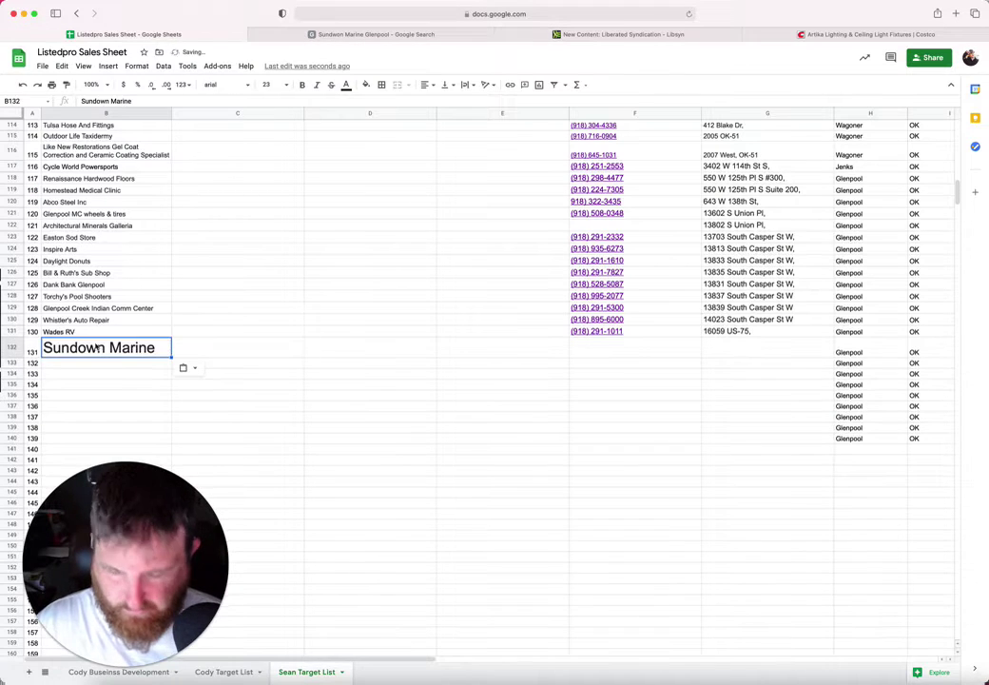
click(602, 349)
click(398, 36)
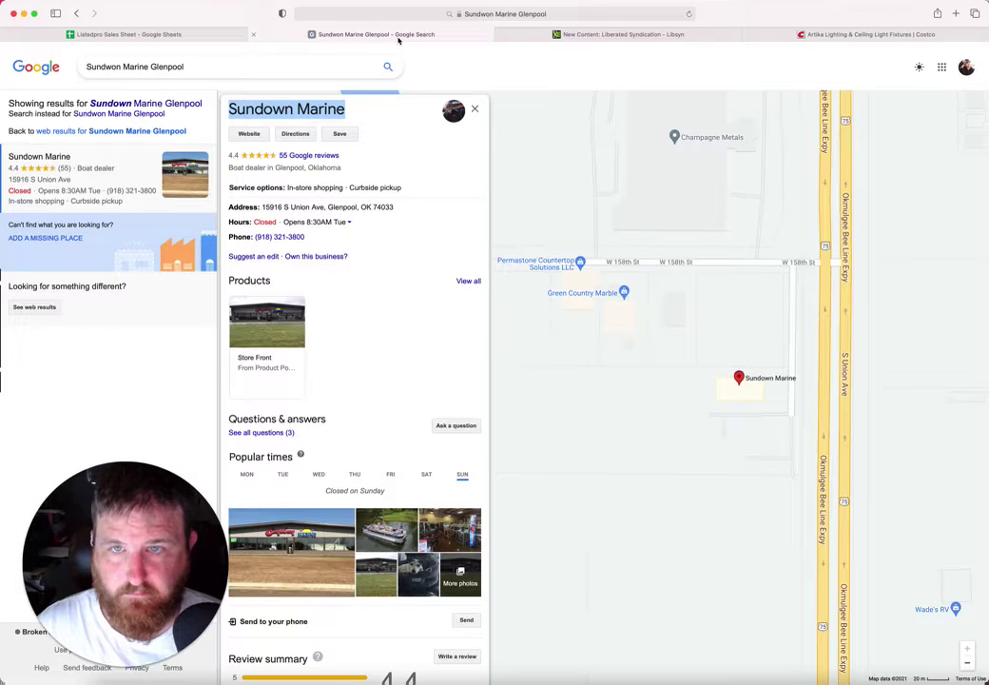
drag(359, 206, 262, 207)
key(super+c)
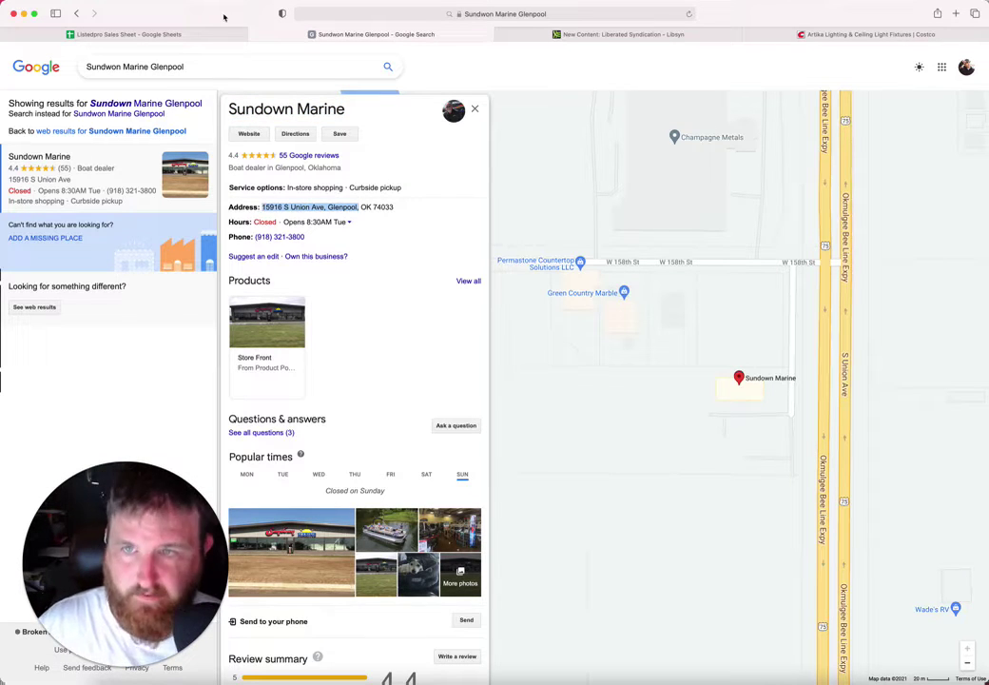
click(200, 33)
click(728, 350)
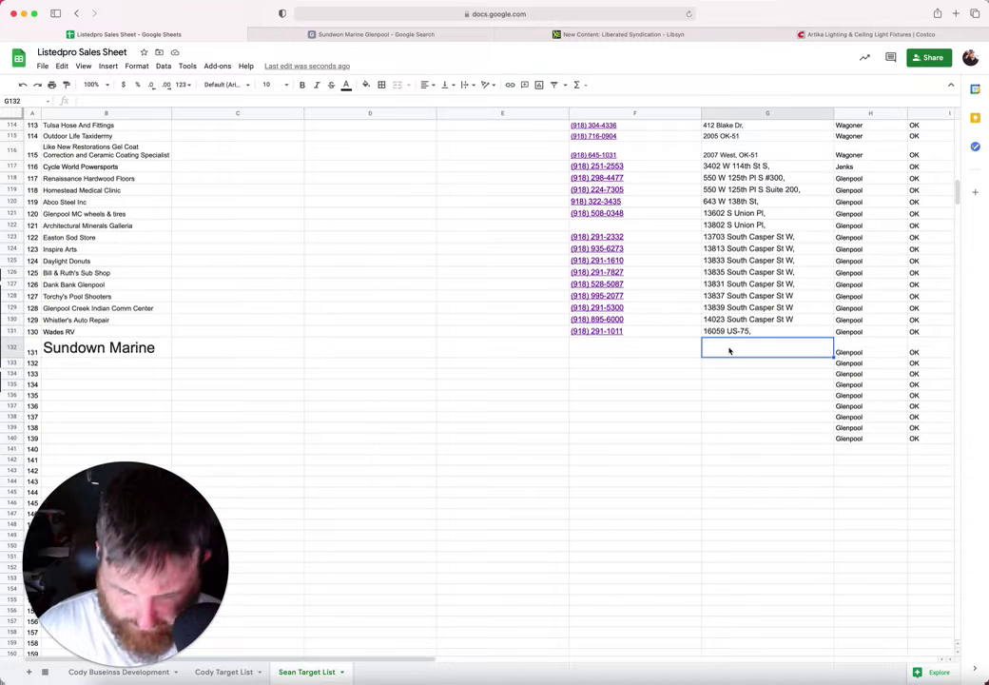
key(super+v)
click(622, 349)
click(795, 357)
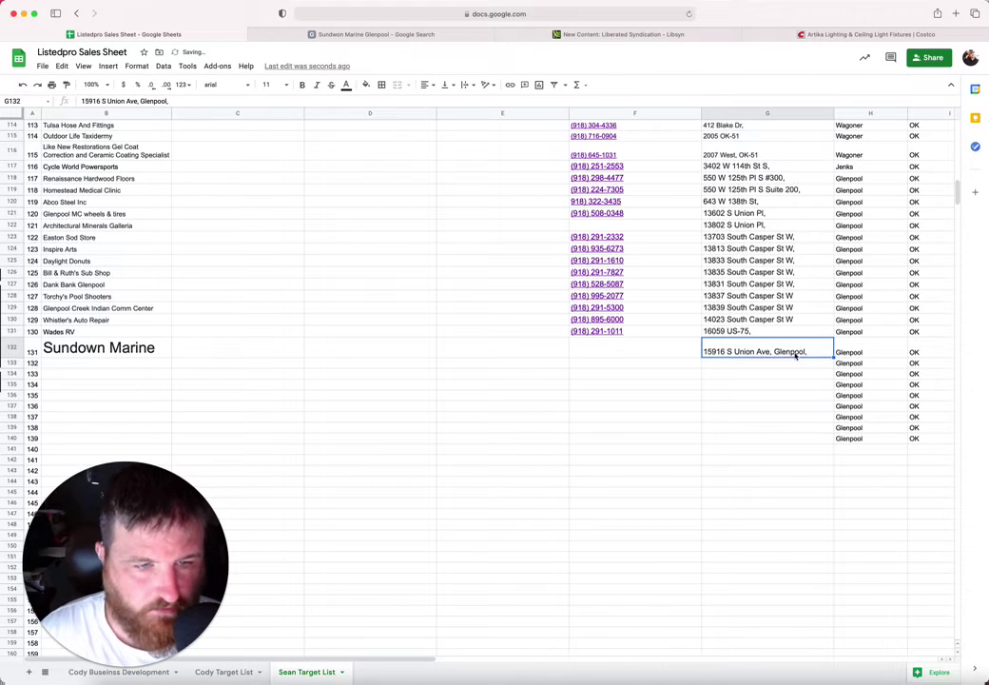
double_click(795, 356)
double_click(795, 343)
key(BackSpace)
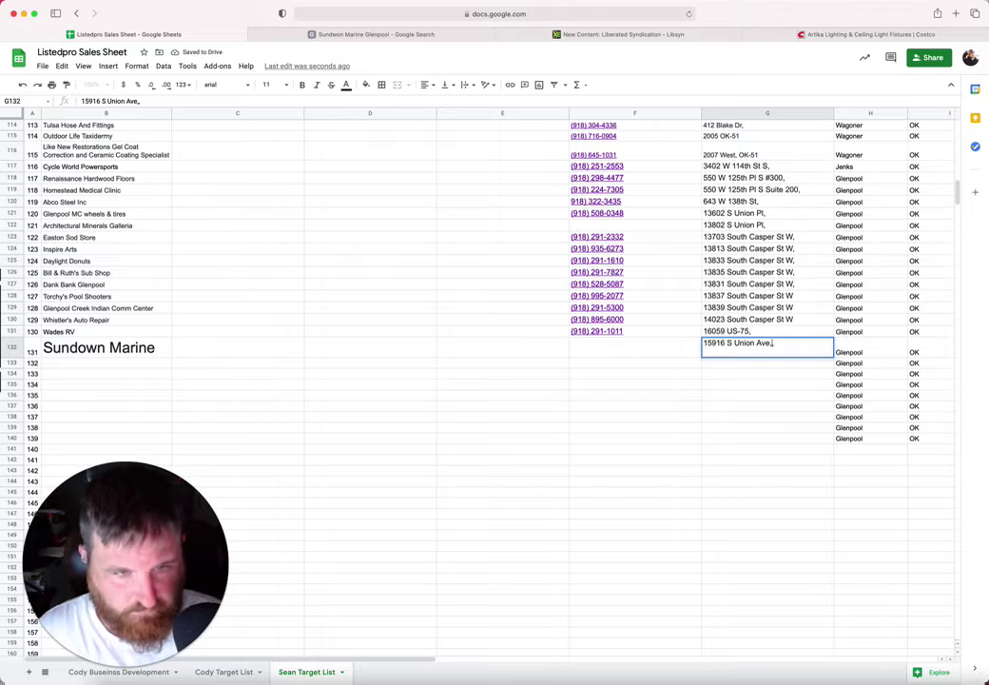
click(653, 361)
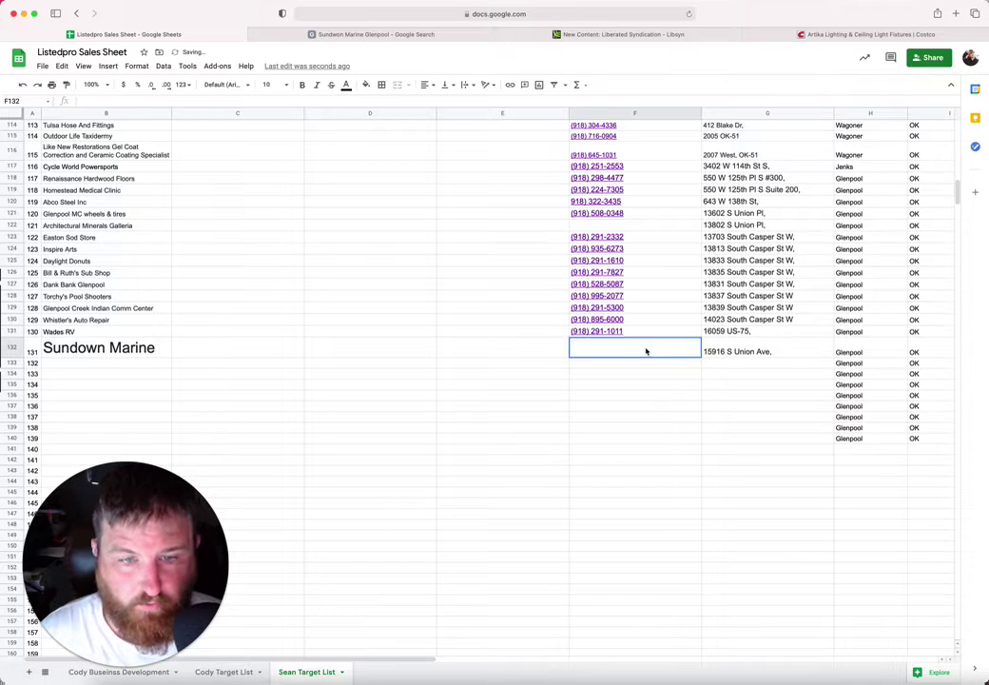
click(371, 34)
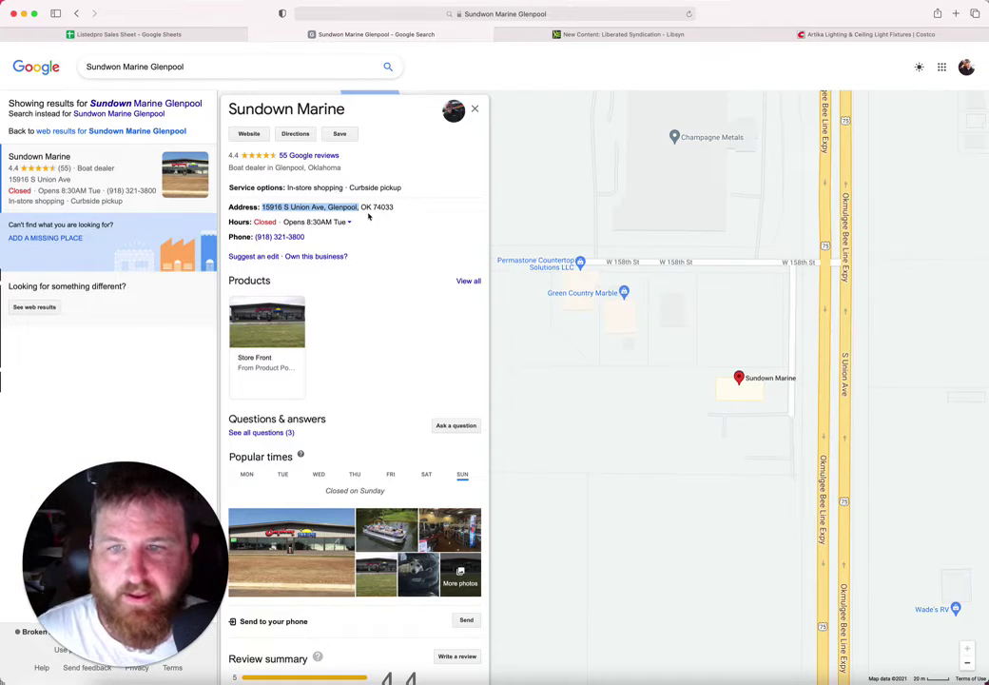
drag(306, 236, 255, 238)
key(super+c)
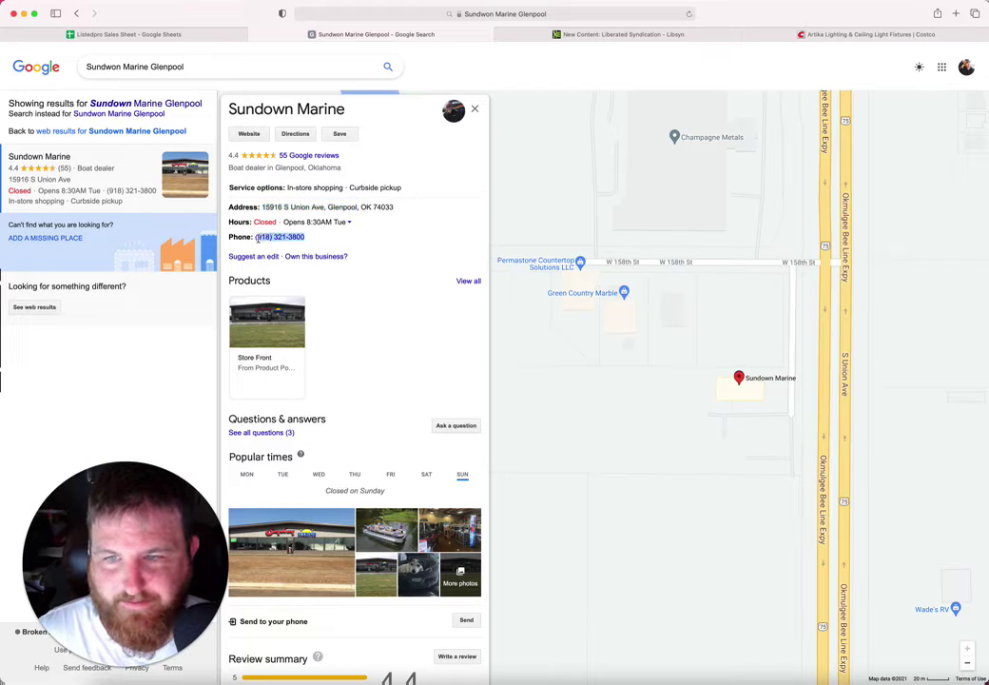
click(207, 37)
key(super+v)
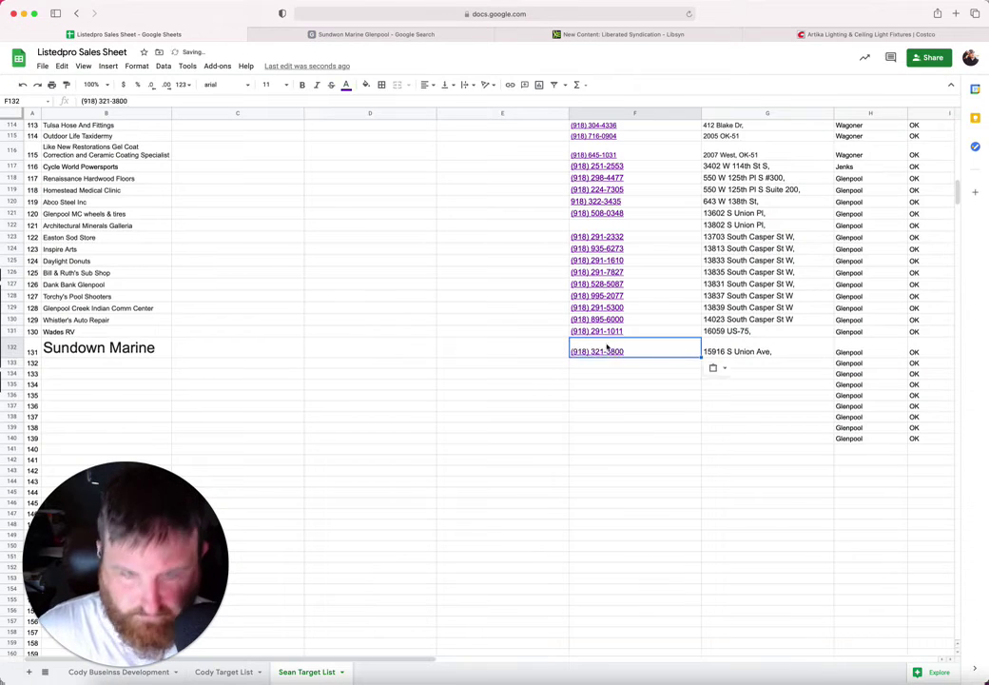
Step: Reset the Sundown Marine name in B132 to font size 10
click(169, 352)
click(267, 84)
click(269, 182)
click(133, 357)
click(330, 35)
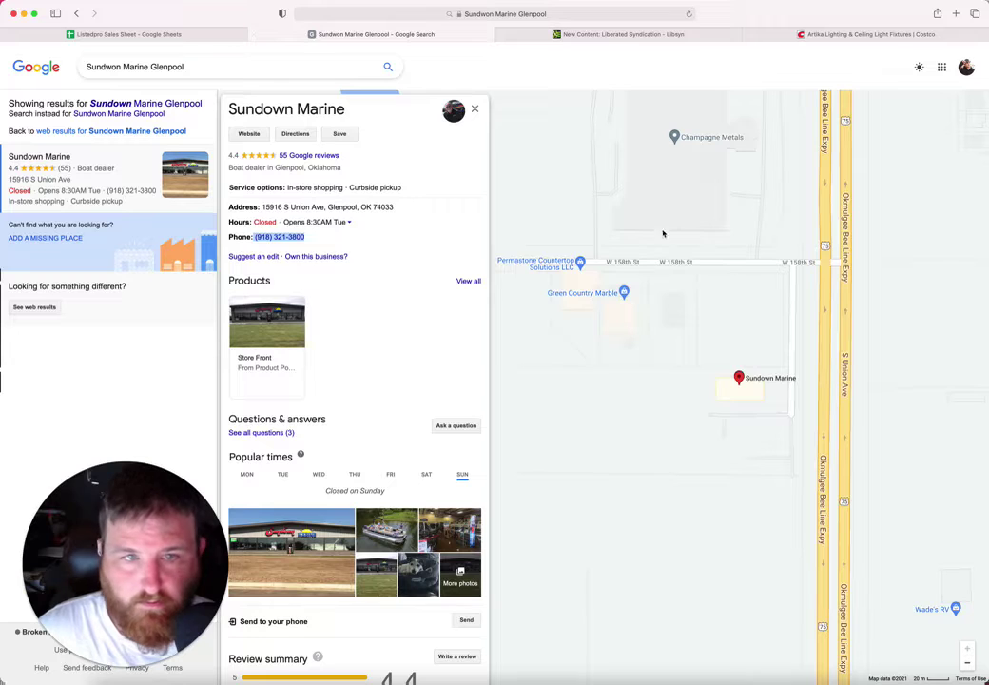
Step: Open the Green Country Marble listing and copy its name into B133
drag(675, 221, 653, 356)
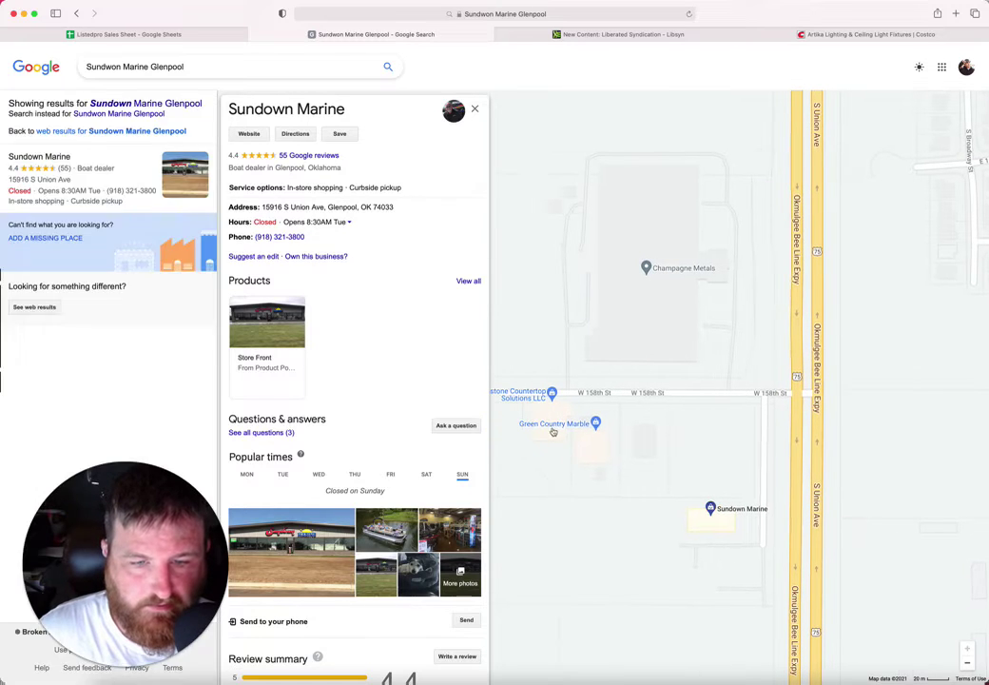
click(552, 423)
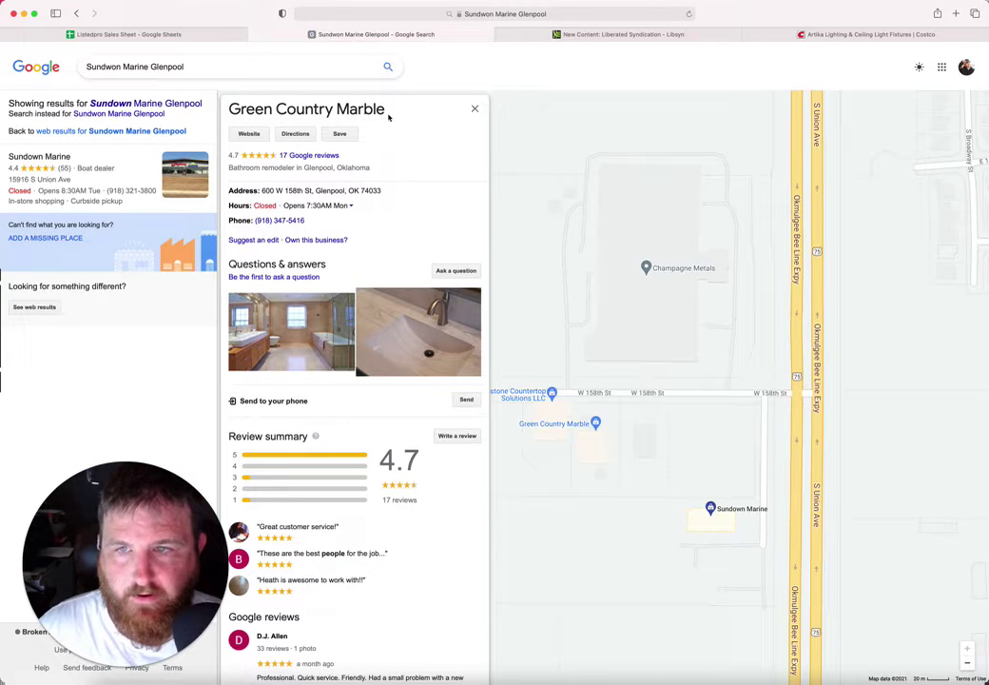
drag(388, 116, 230, 110)
key(super+c)
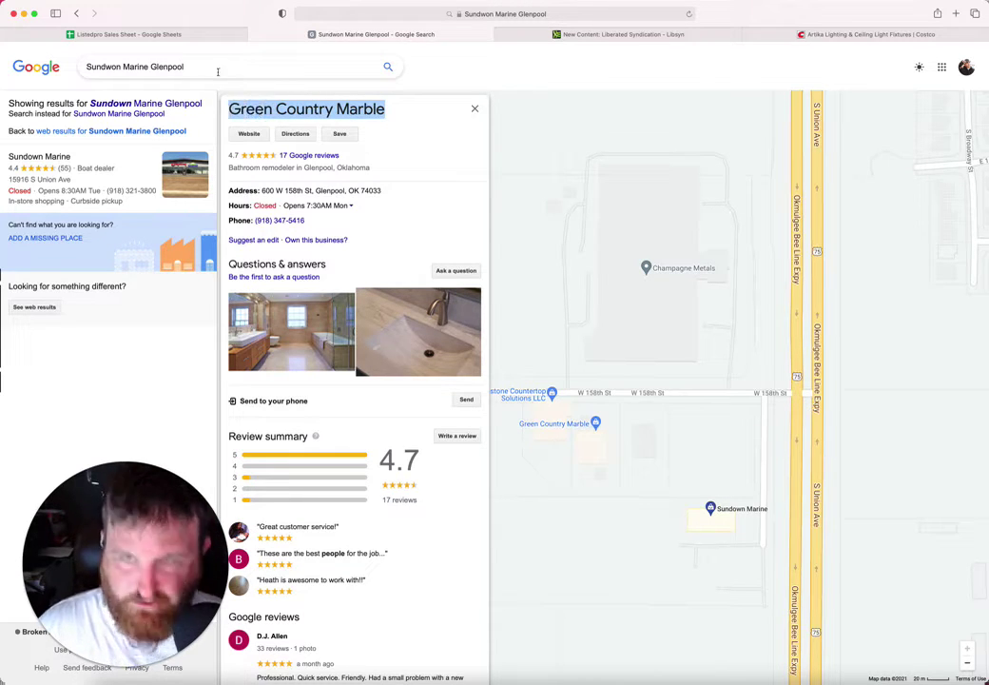
click(133, 34)
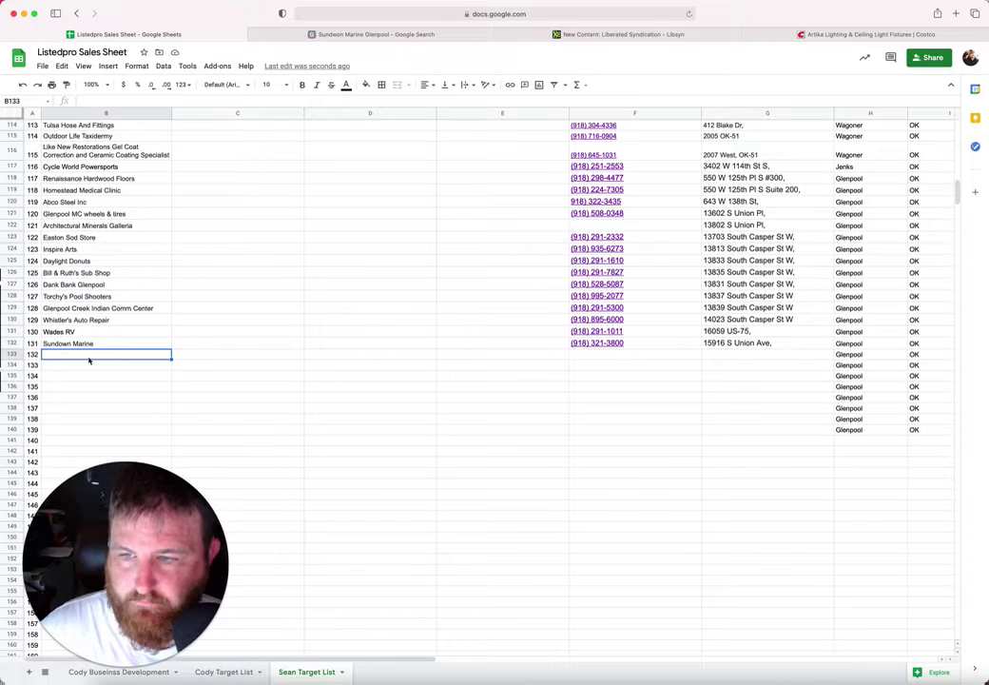
key(super+v)
click(638, 380)
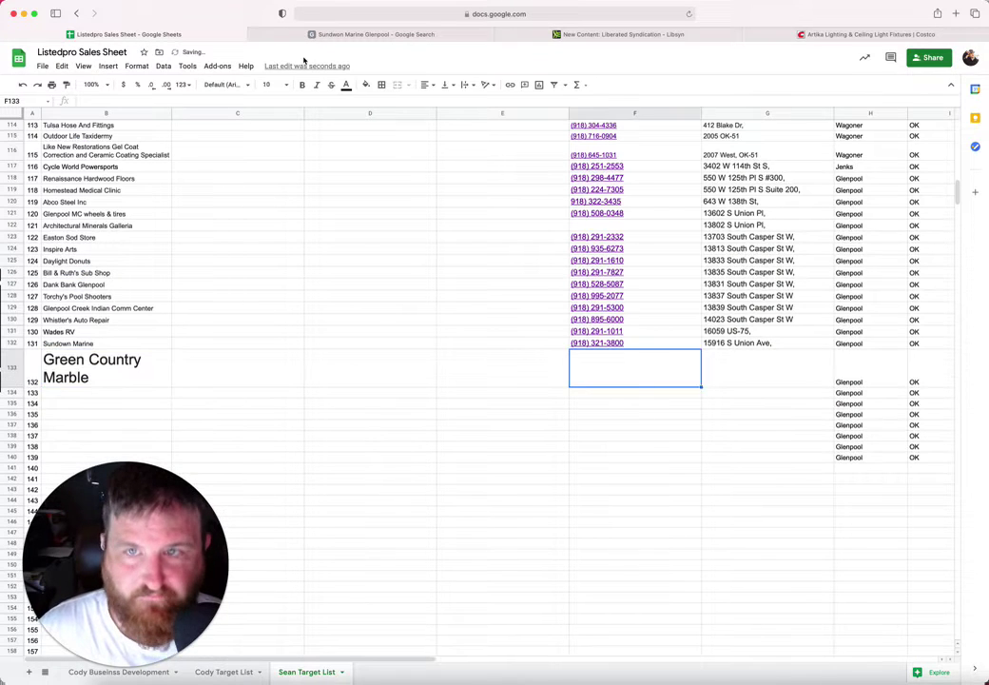
Step: Copy the street address 600 W 158th St into G133
click(335, 35)
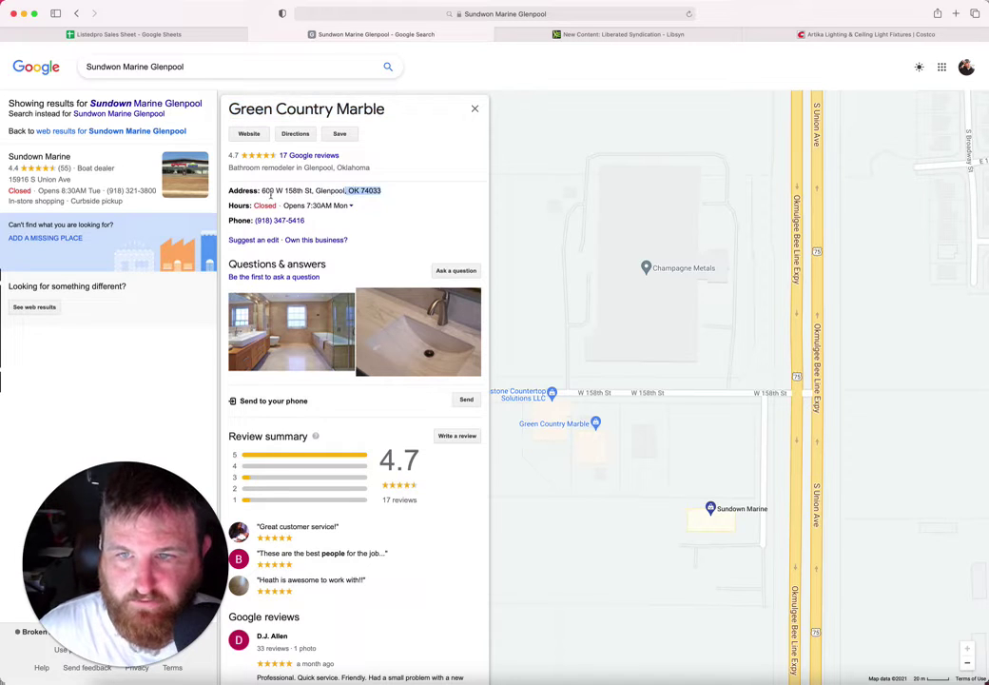
drag(263, 194, 307, 193)
key(cmd+c)
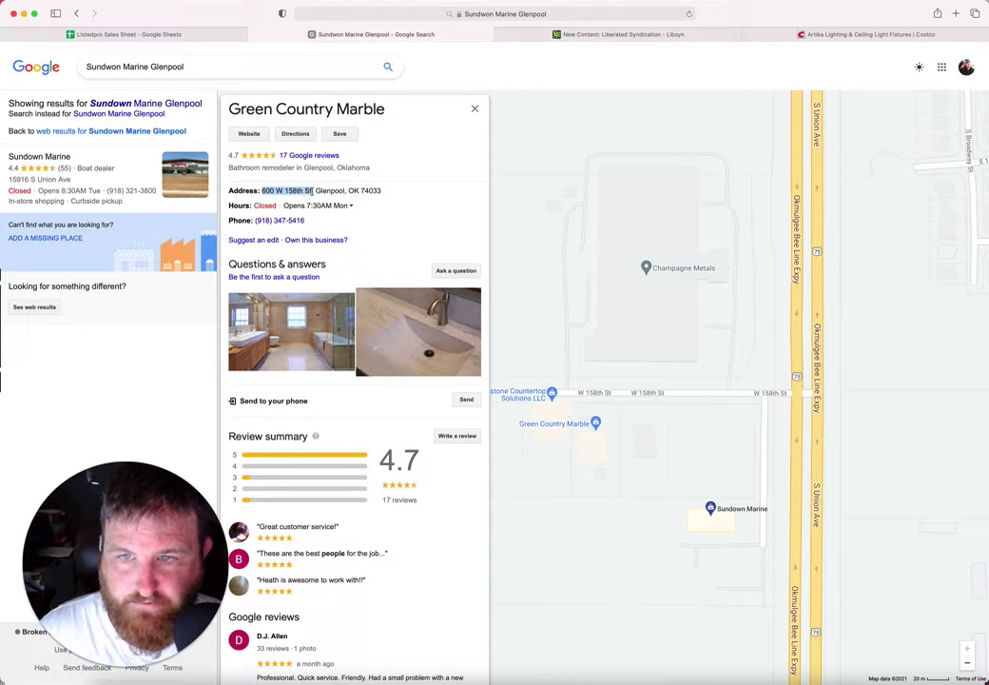
click(217, 34)
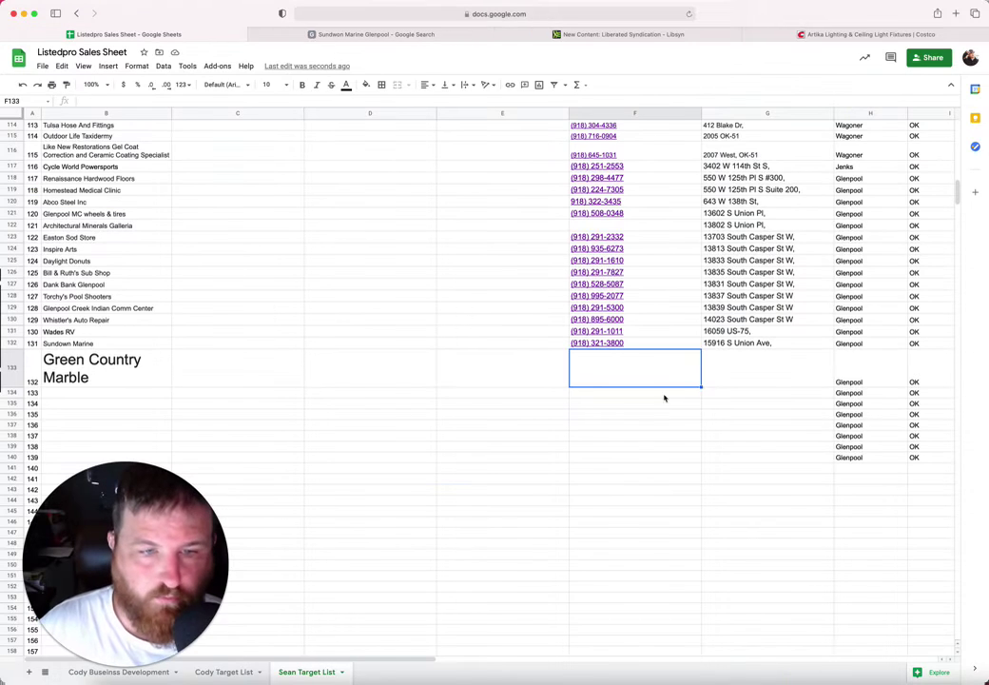
click(735, 376)
key(cmd+v)
click(599, 366)
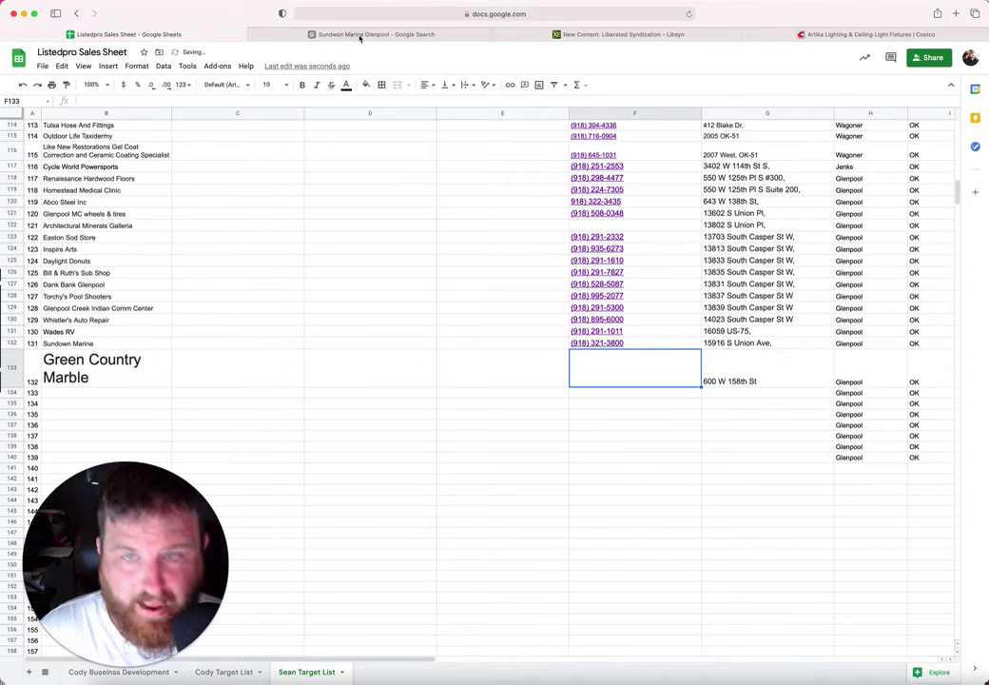
click(359, 35)
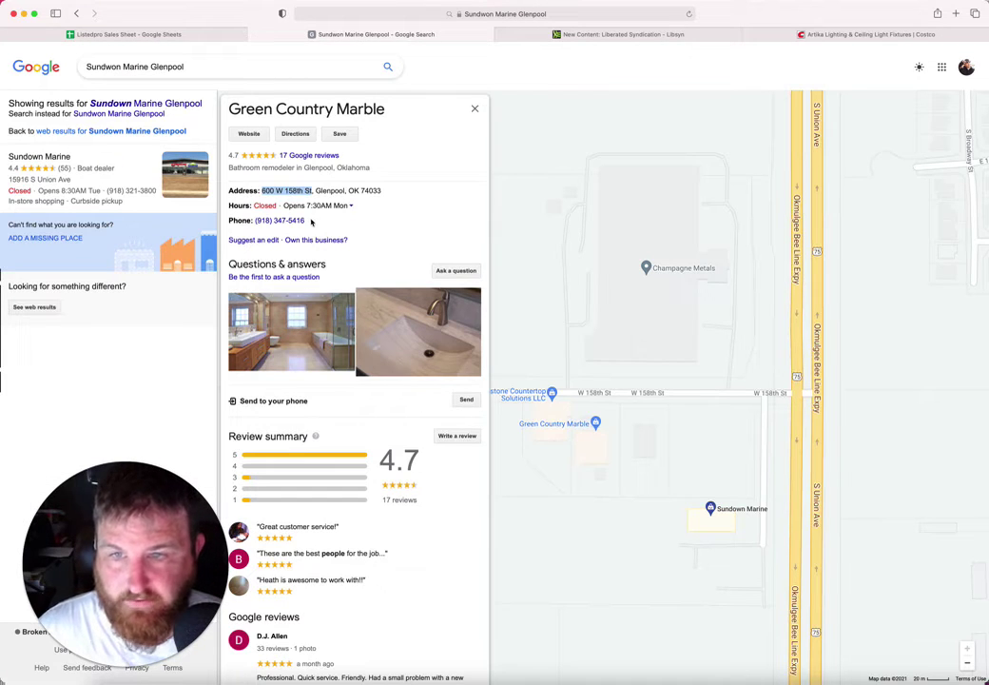
drag(310, 222, 254, 219)
key(cmd+c)
click(177, 35)
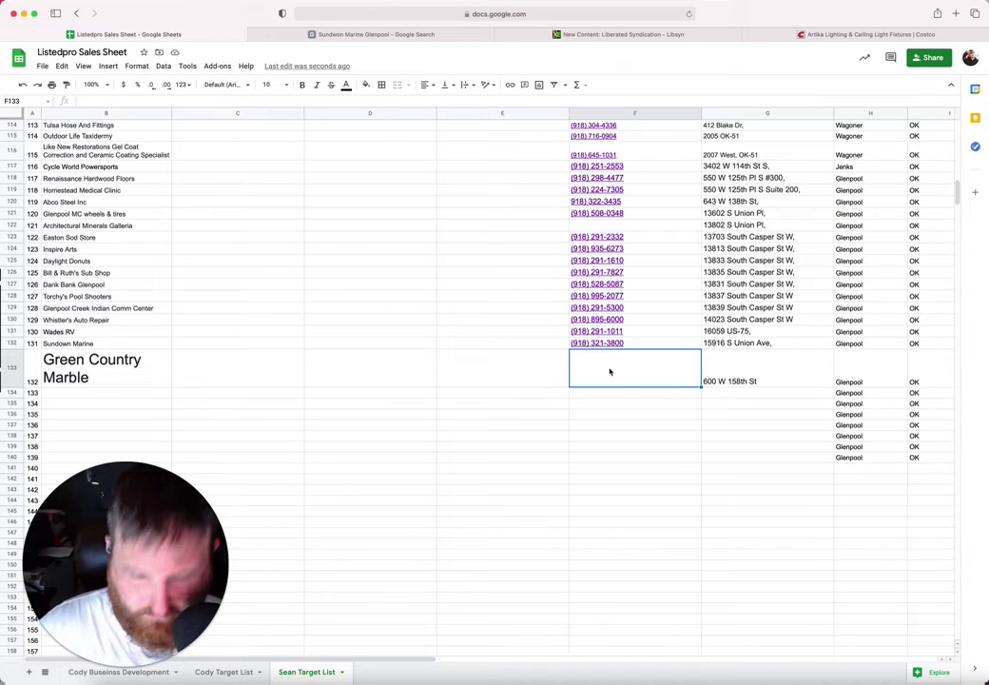
key(cmd+v)
Step: Set the Green Country Marble name in B133 to font size 10
click(150, 396)
click(135, 364)
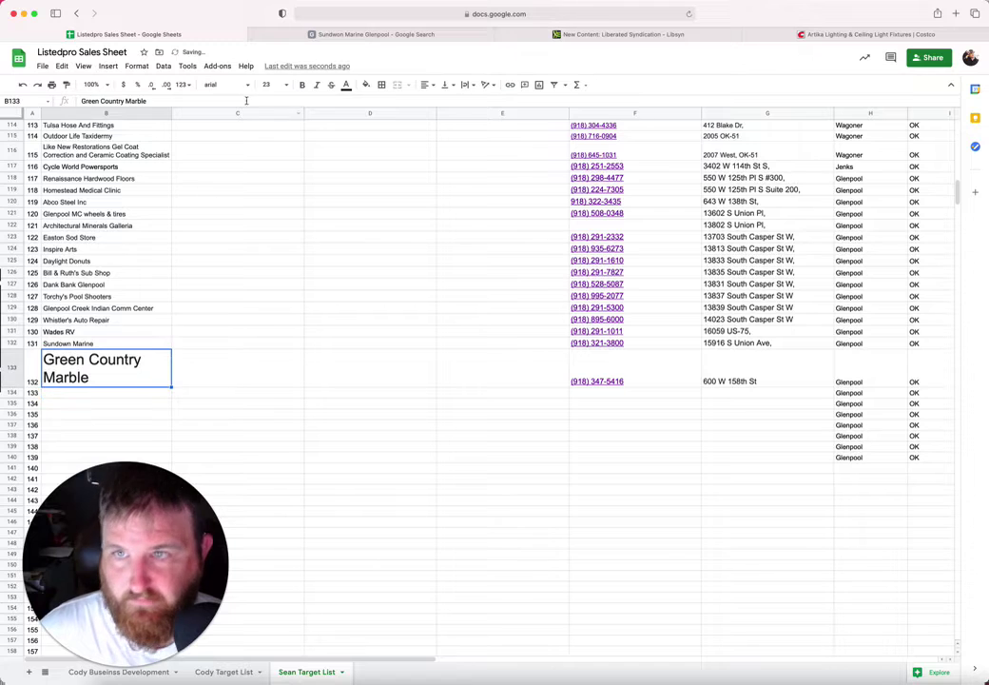
click(284, 87)
click(270, 168)
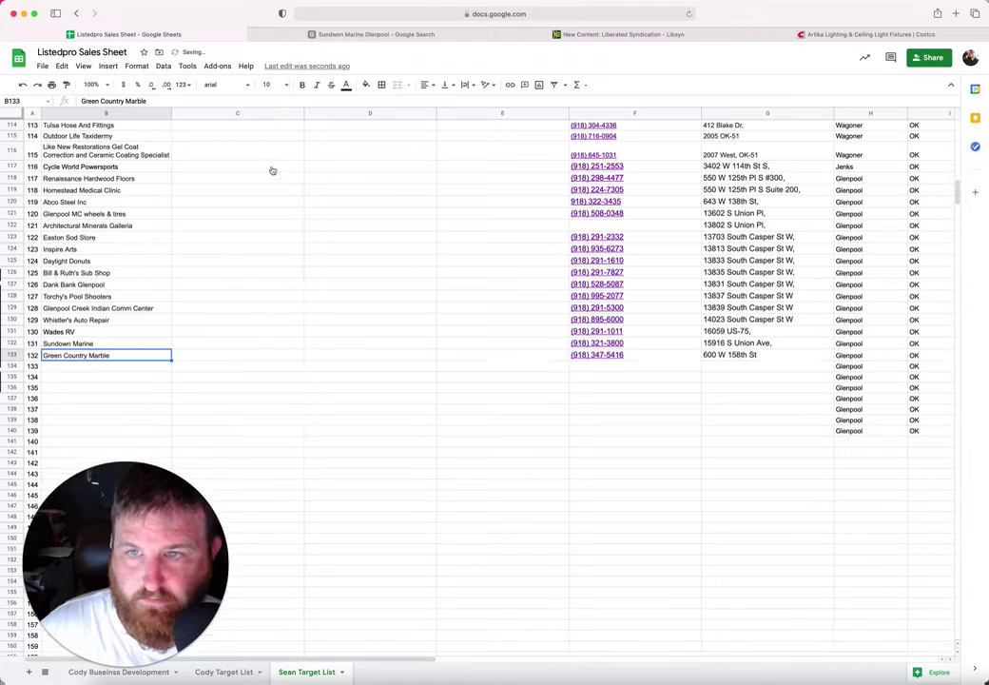
click(120, 369)
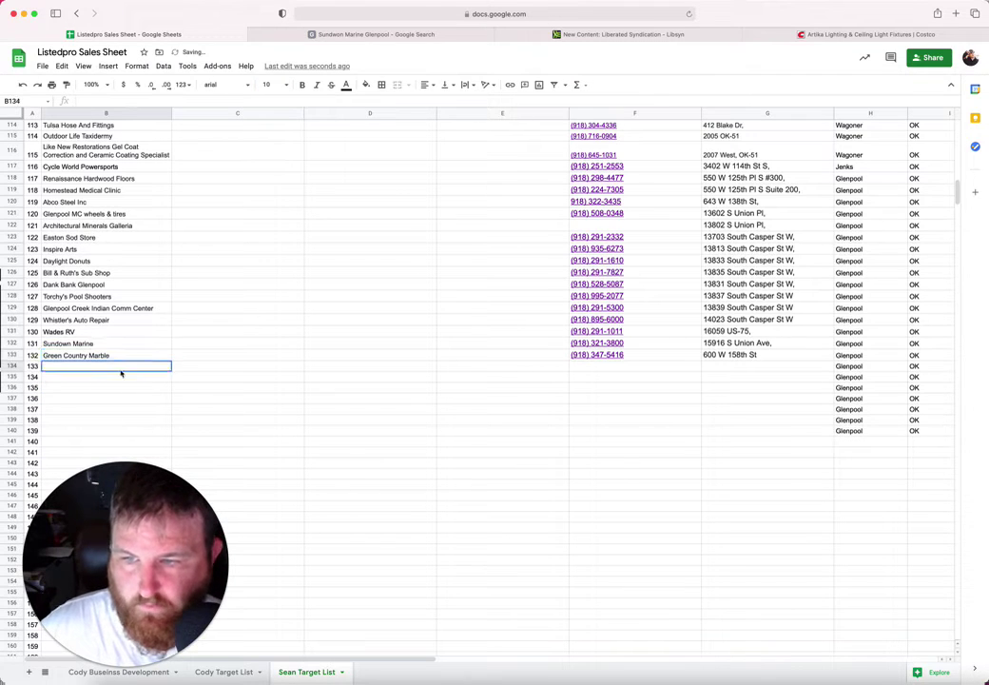
click(297, 36)
drag(563, 262, 504, 383)
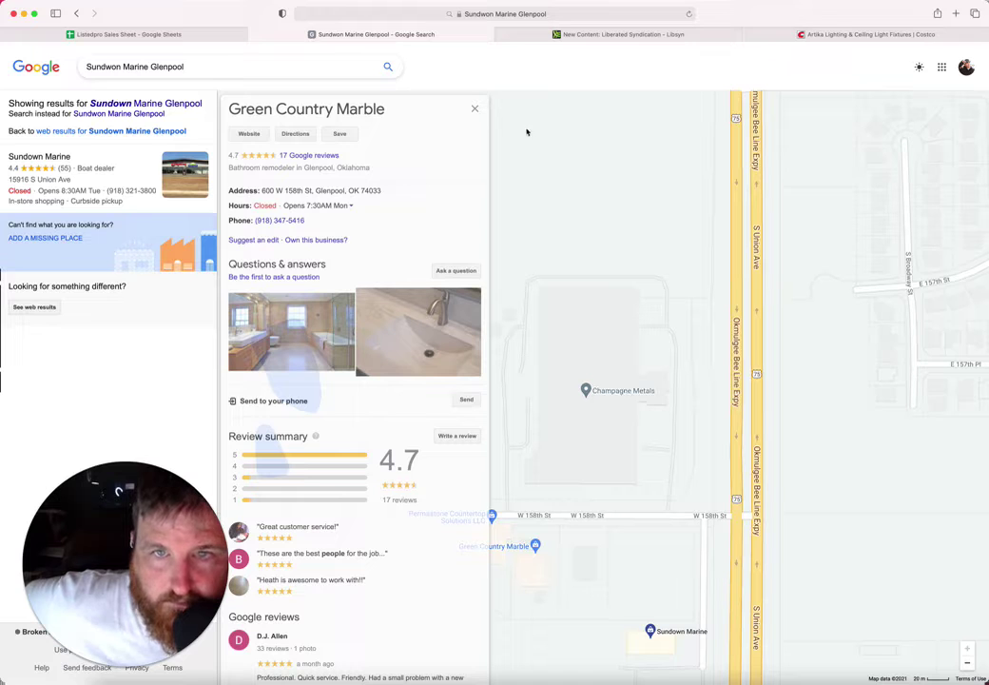
Step: Open the Champagne Metals listing and copy its name into B134
click(474, 109)
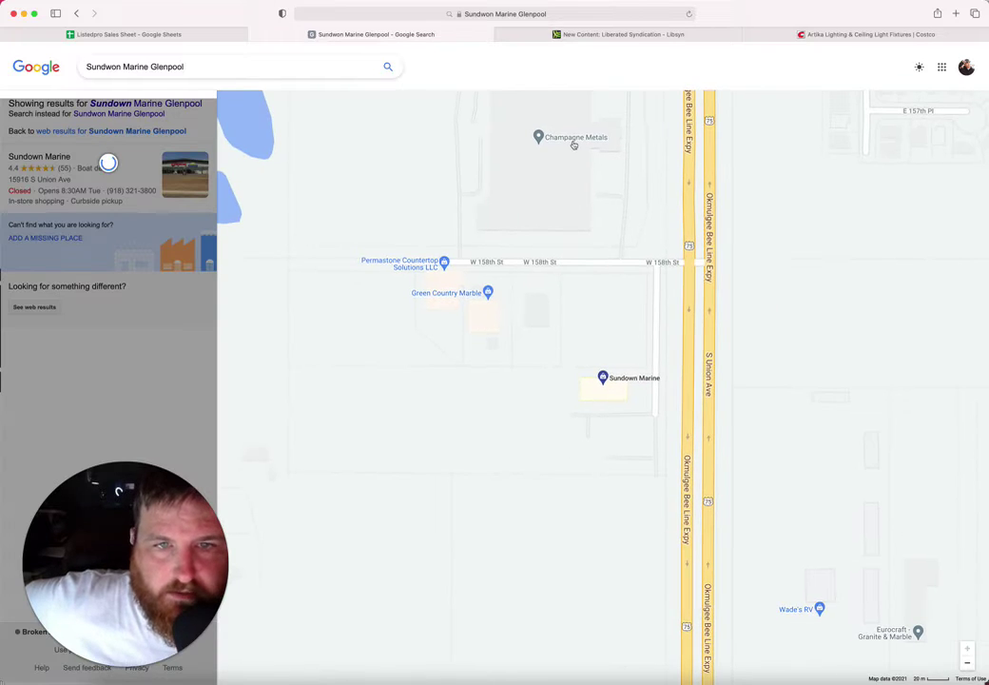
scroll(567, 196, up, 5)
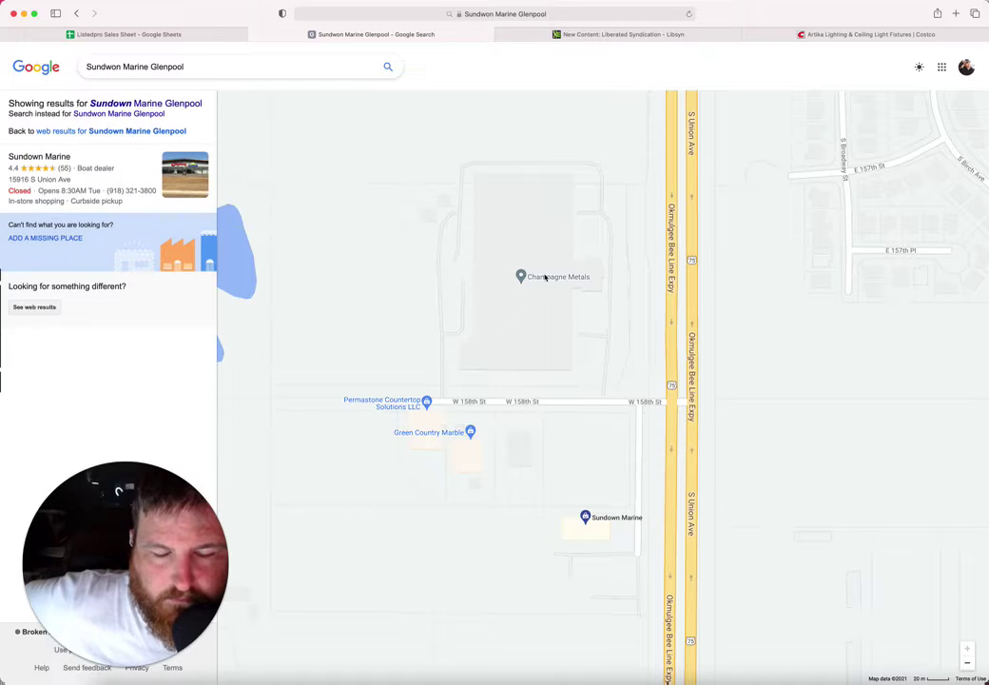
click(545, 277)
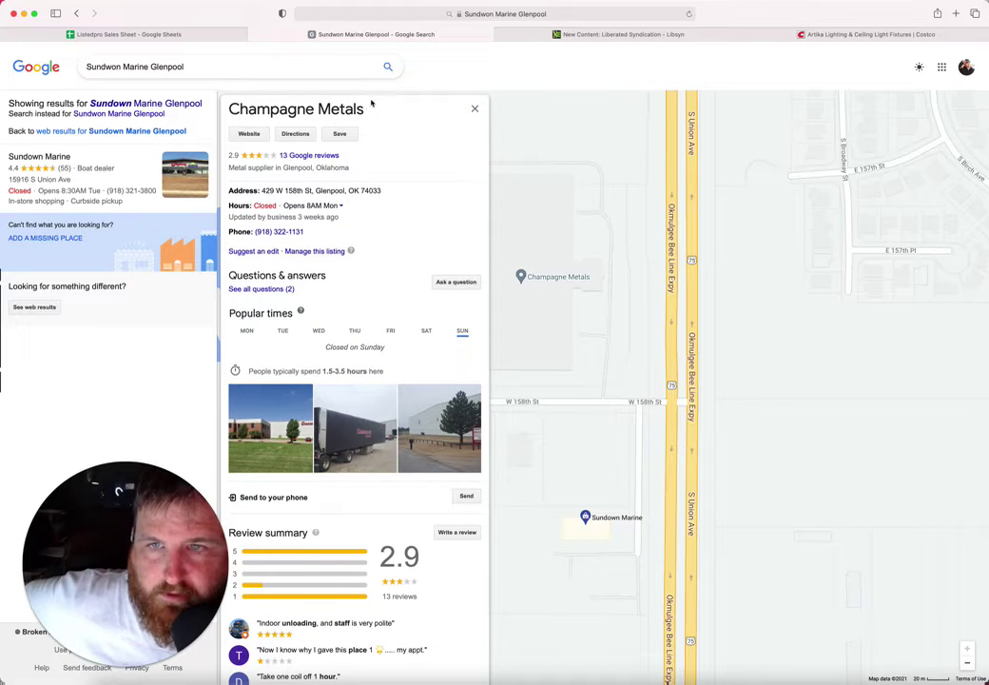
drag(382, 112, 226, 111)
click(188, 35)
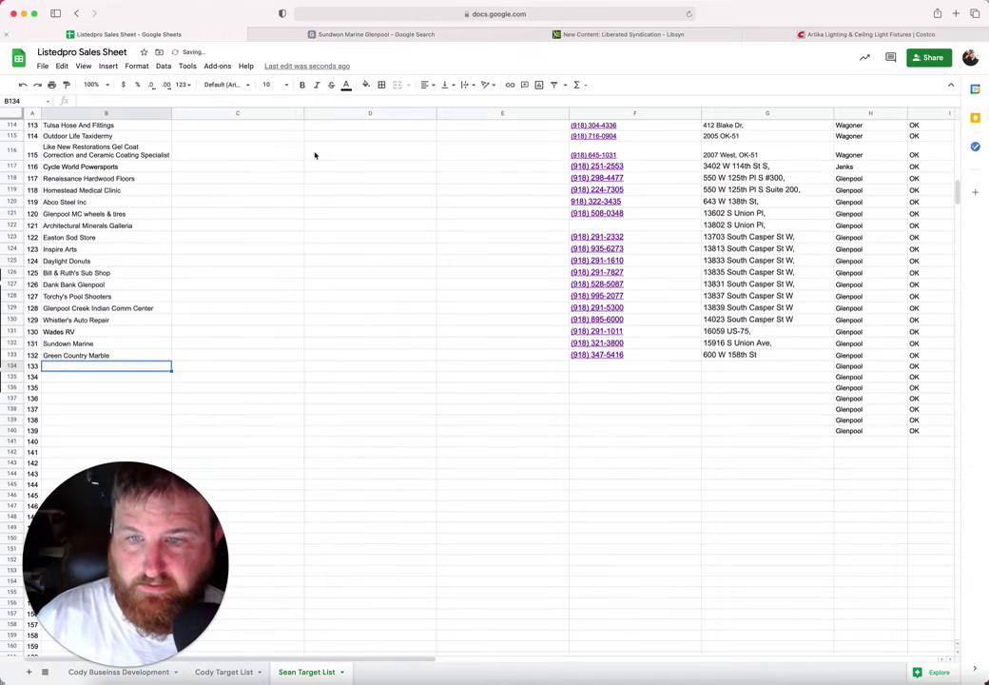
key(super+v)
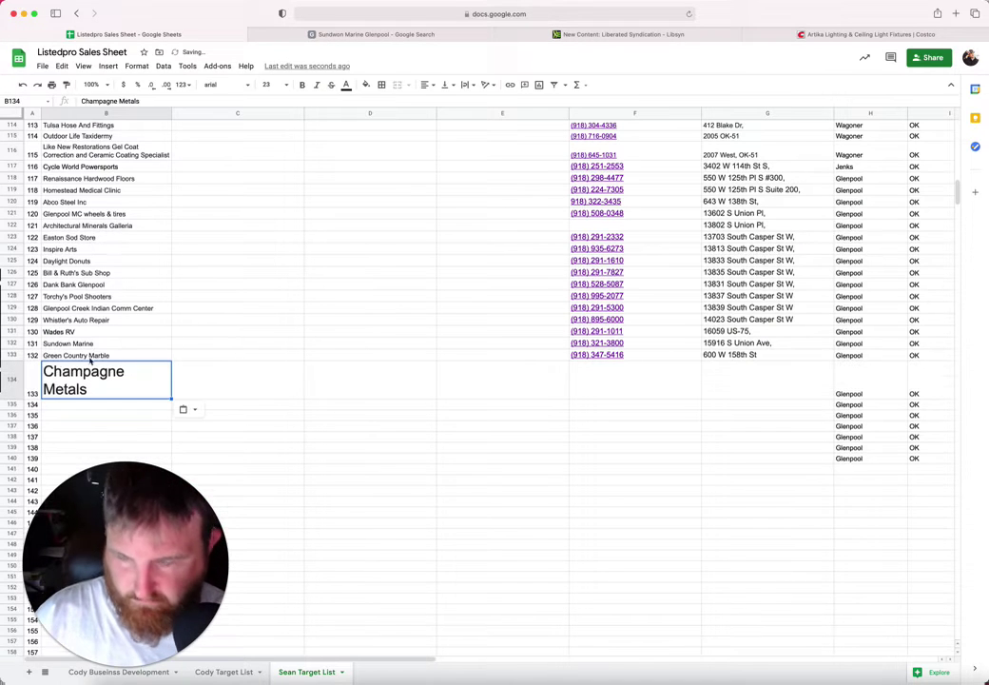
click(610, 387)
click(322, 34)
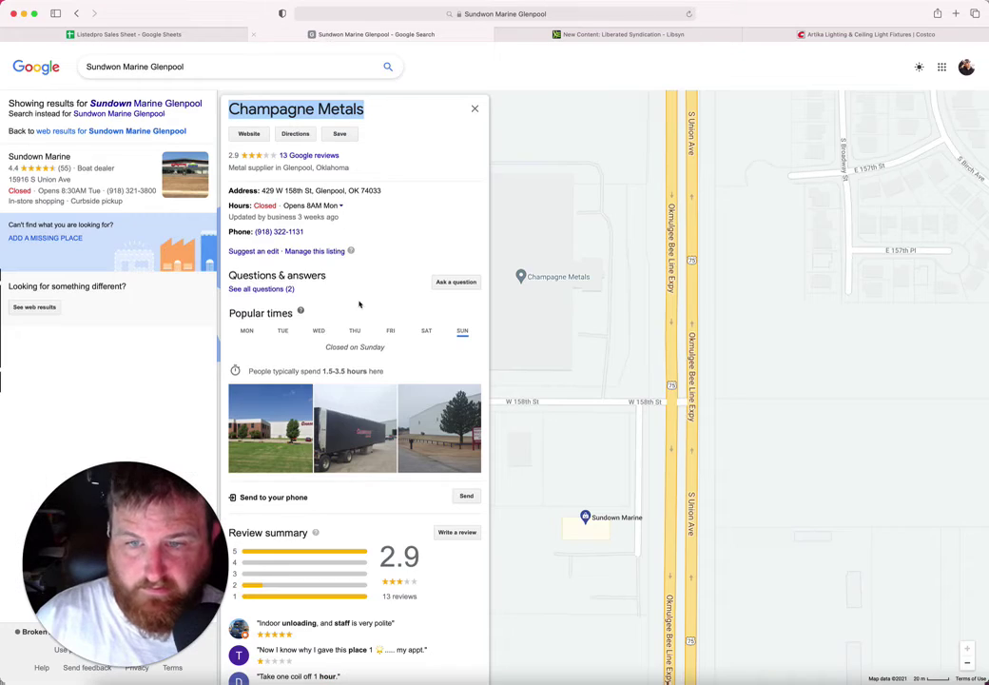
drag(304, 231, 252, 232)
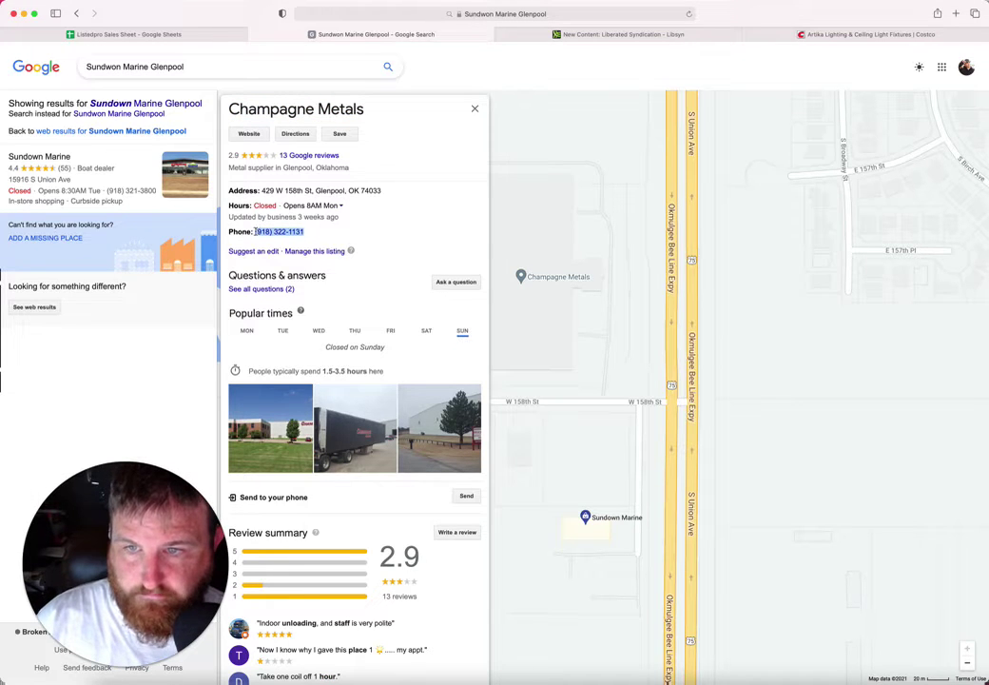
click(184, 35)
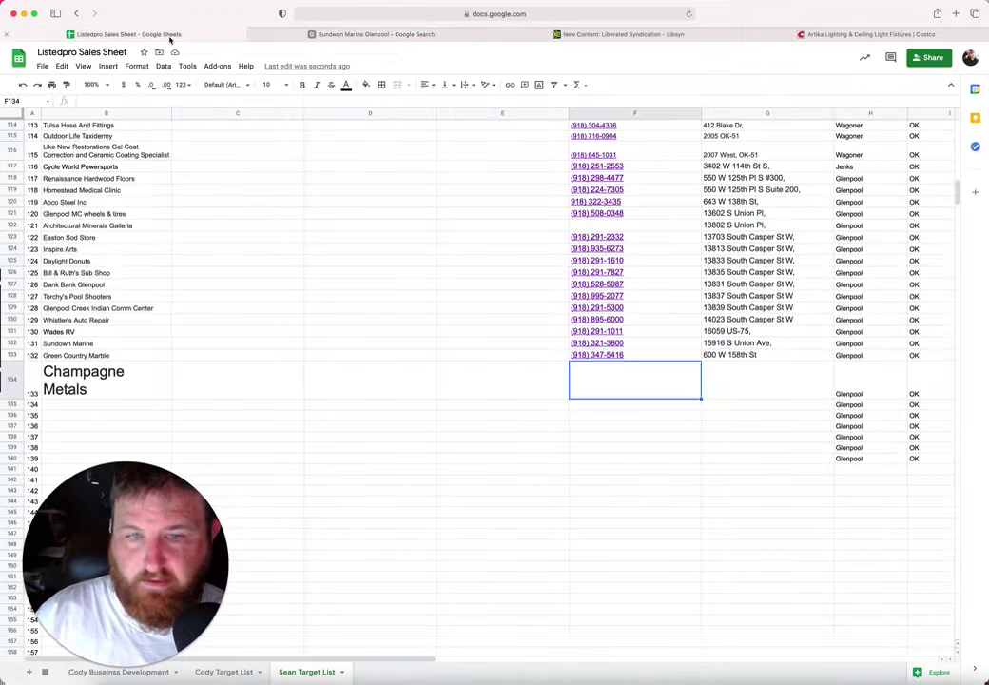
key(super+v)
key(Tab)
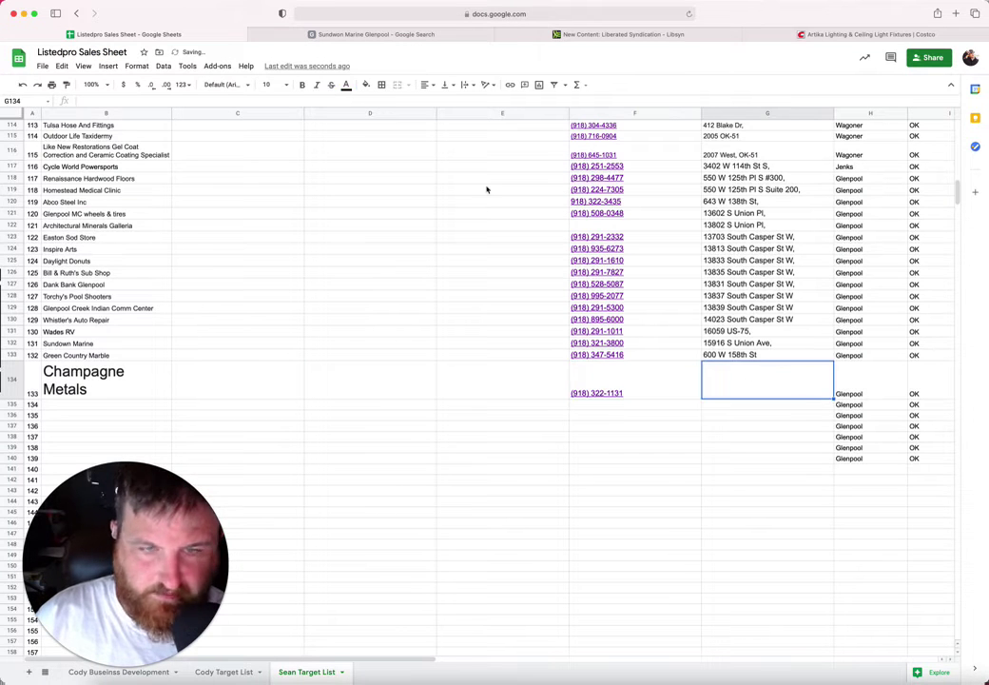
click(373, 35)
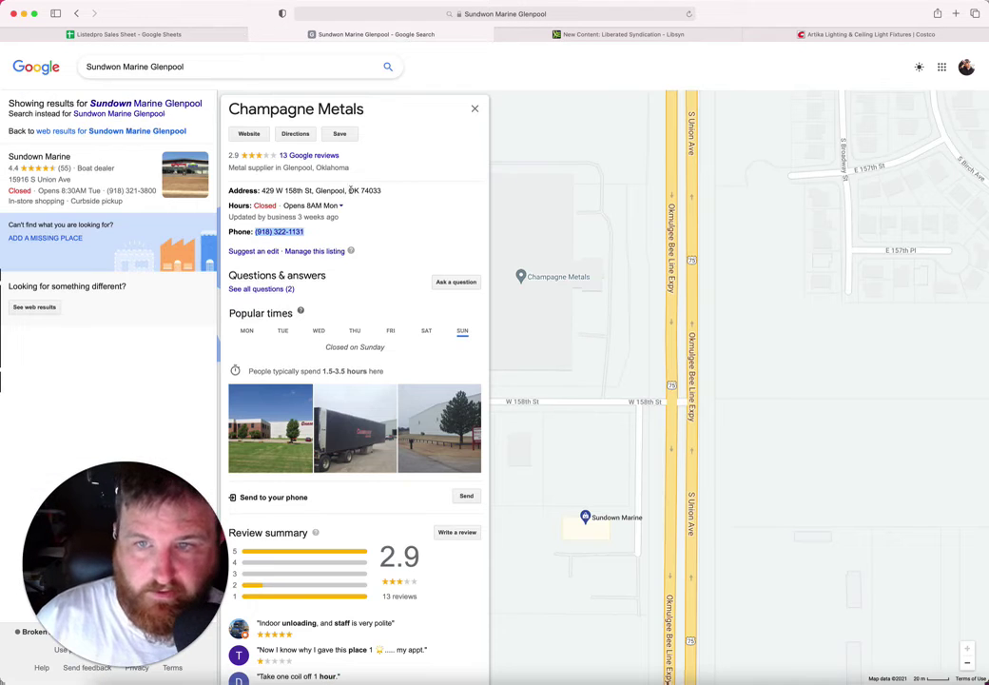
drag(314, 190, 257, 190)
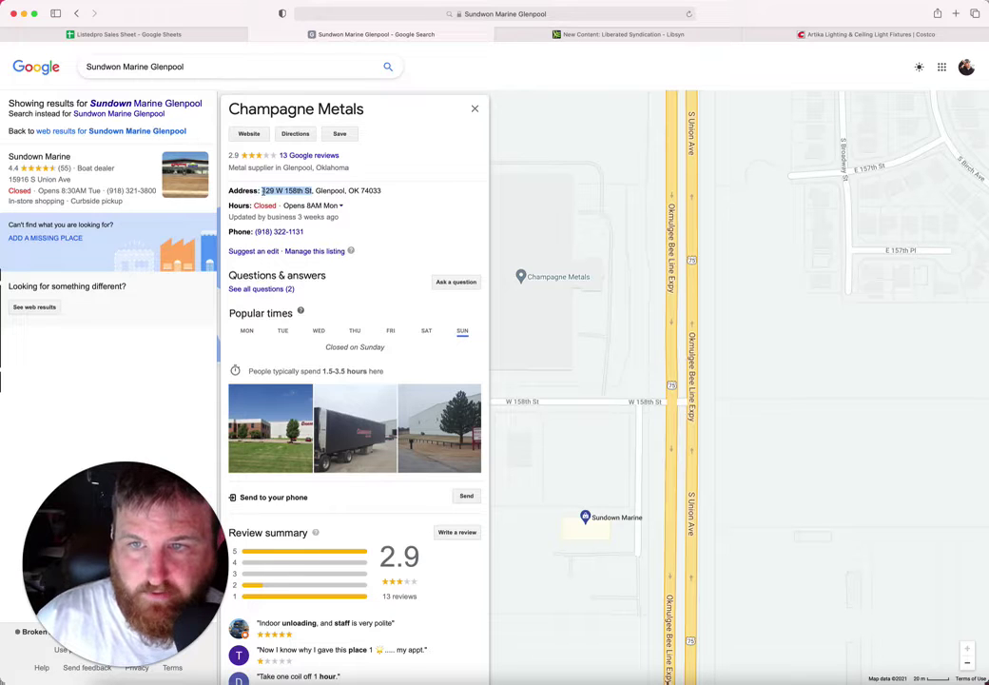
key(super+c)
click(220, 35)
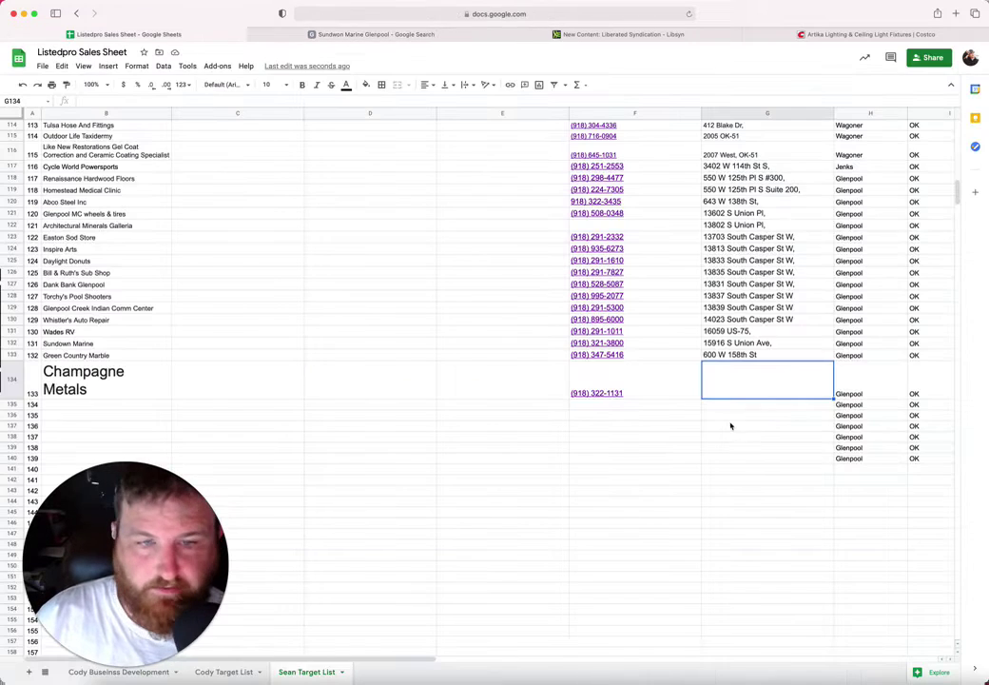
key(super+v)
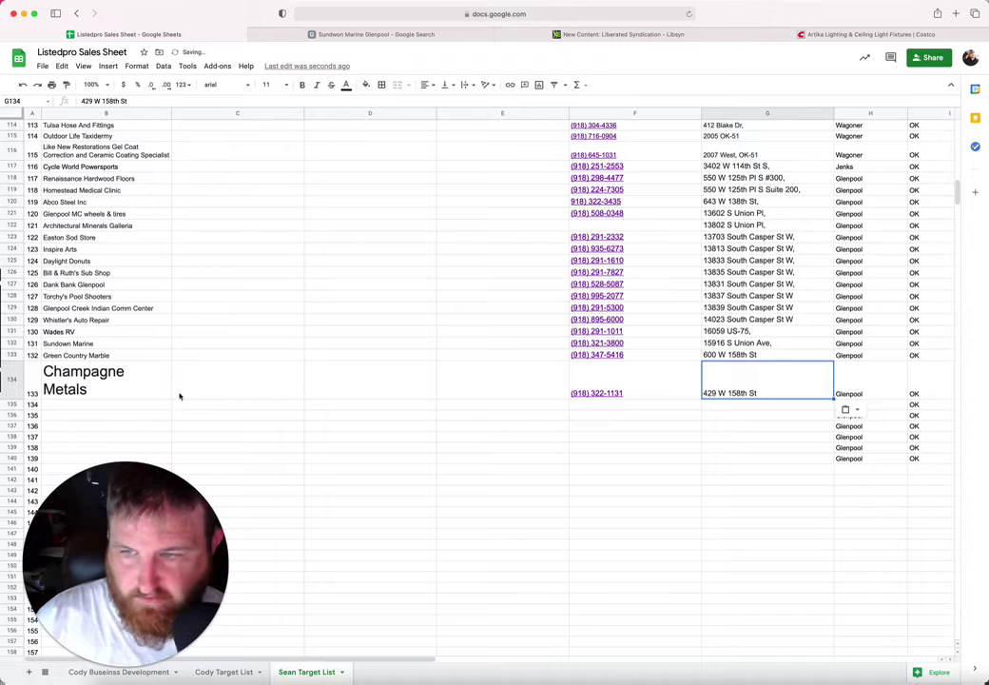
Step: Set the Champagne Metals name in B134 to font size 10
click(144, 386)
click(266, 84)
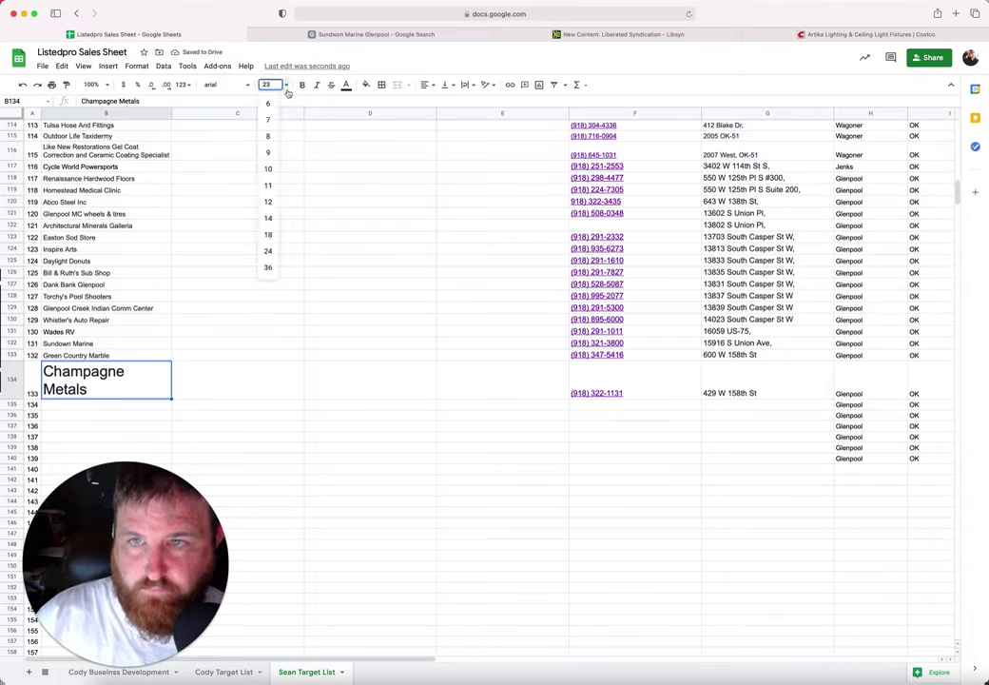
click(269, 169)
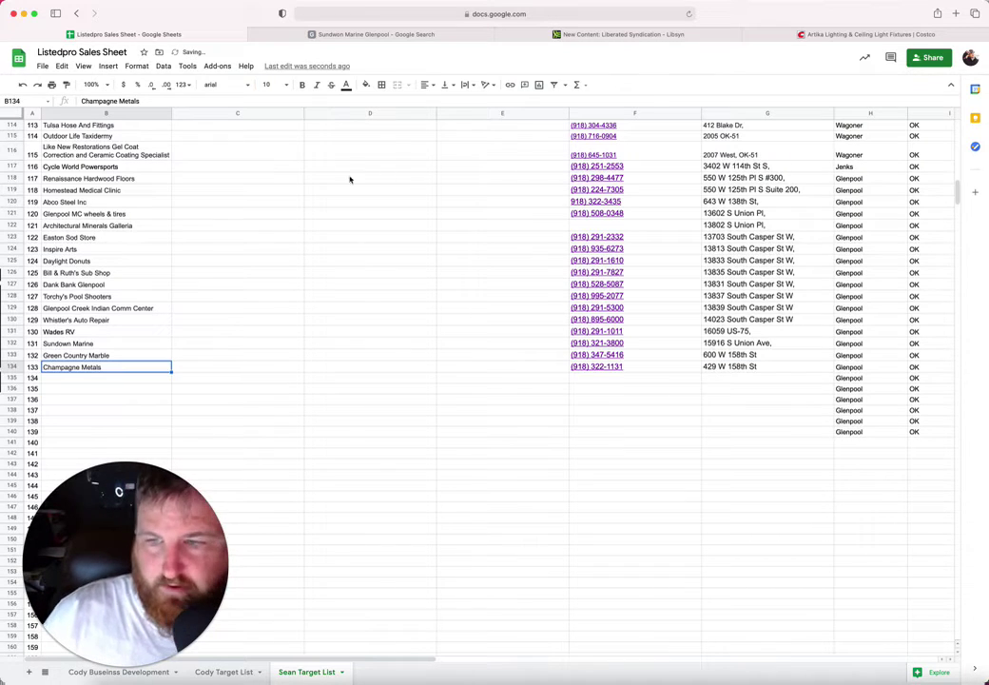
Step: Pan the map north past W 147th St to the South Casper St businesses
click(291, 35)
drag(586, 328, 582, 448)
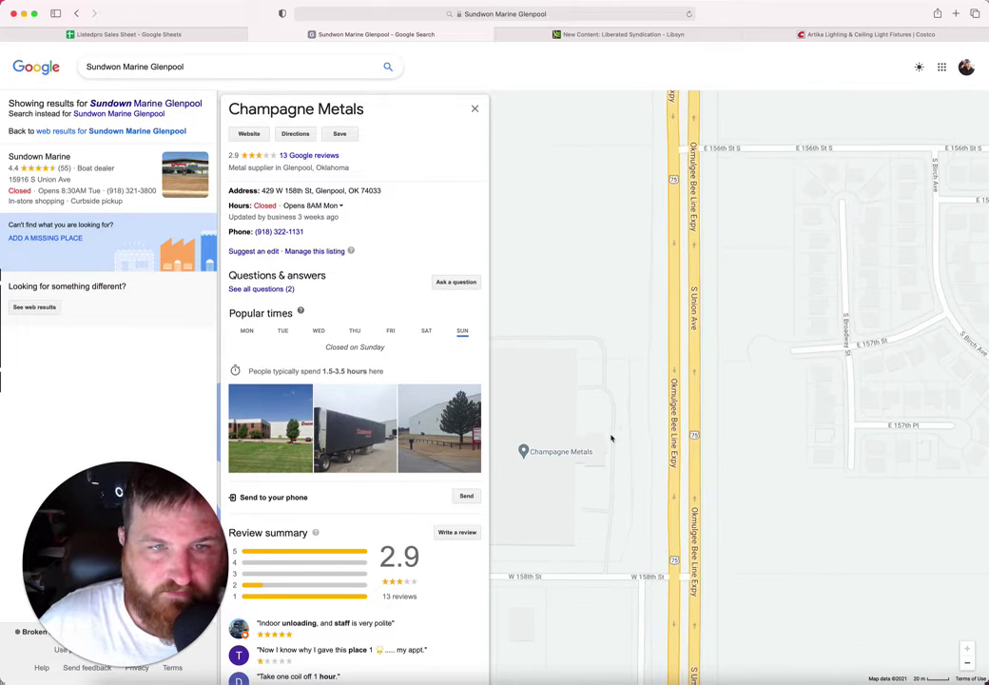
drag(624, 410, 647, 601)
drag(662, 477, 670, 666)
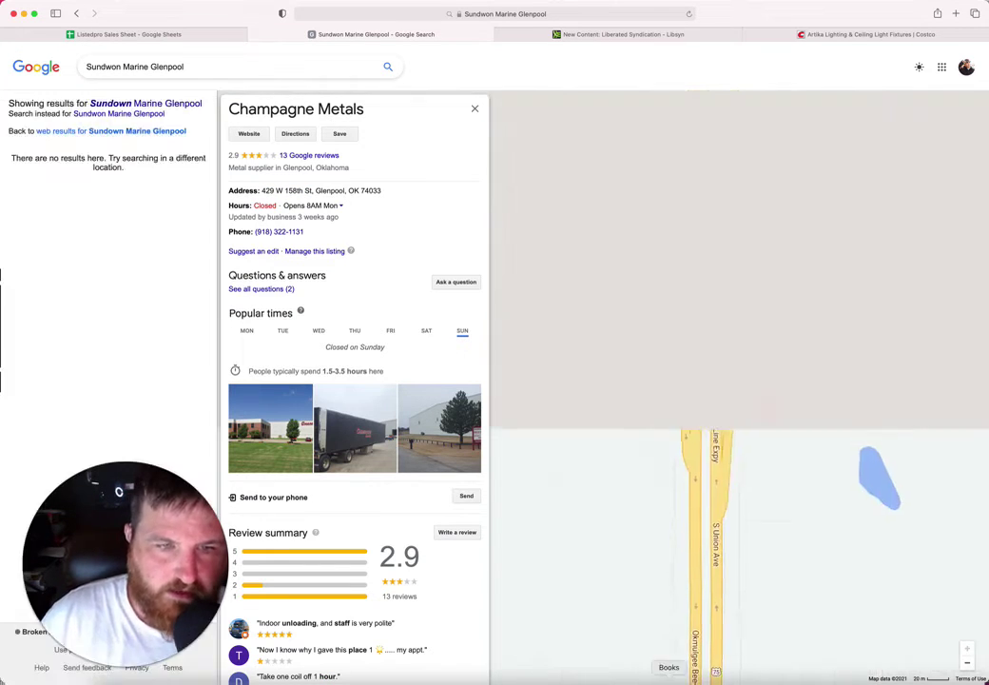
drag(685, 285, 697, 516)
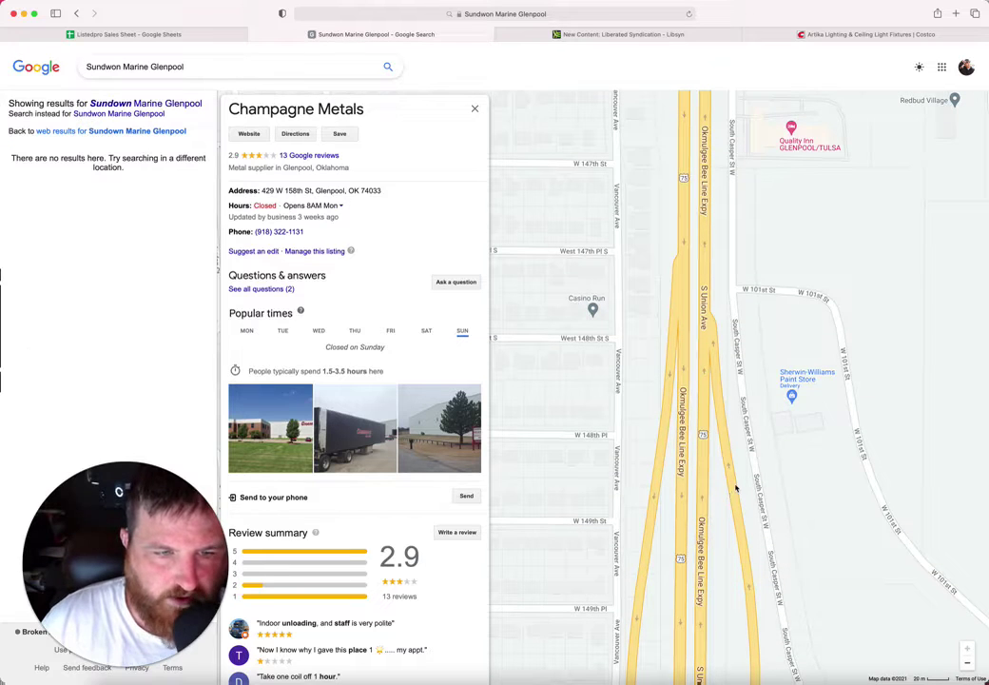
drag(742, 480, 737, 513)
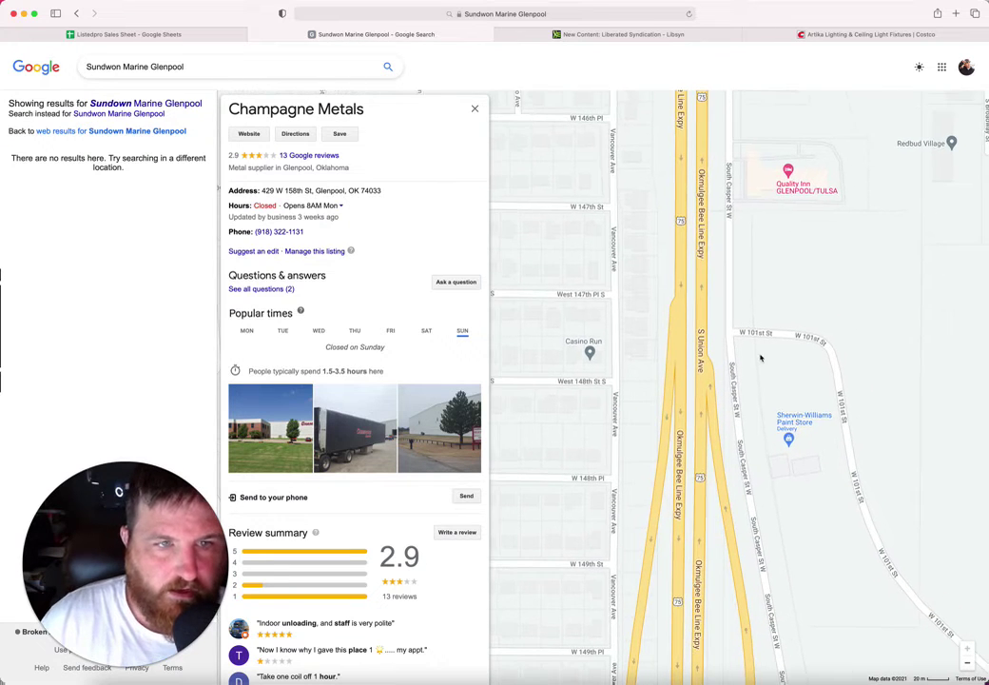
drag(761, 353, 704, 609)
drag(738, 262, 740, 337)
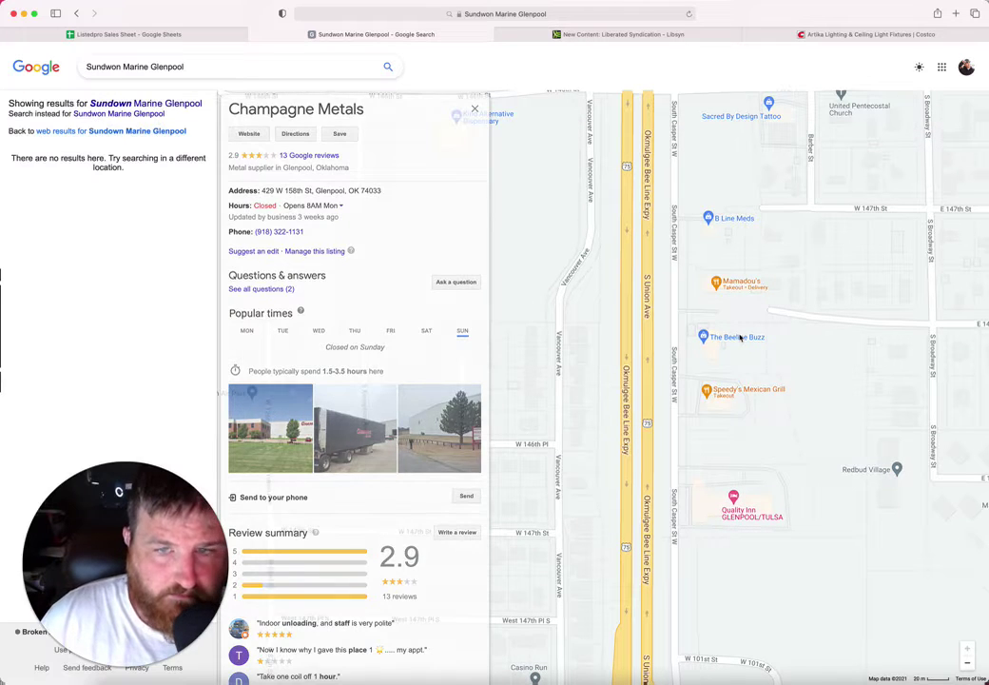
Step: Open The Beeline Buzz listing and copy its name into B135
click(740, 338)
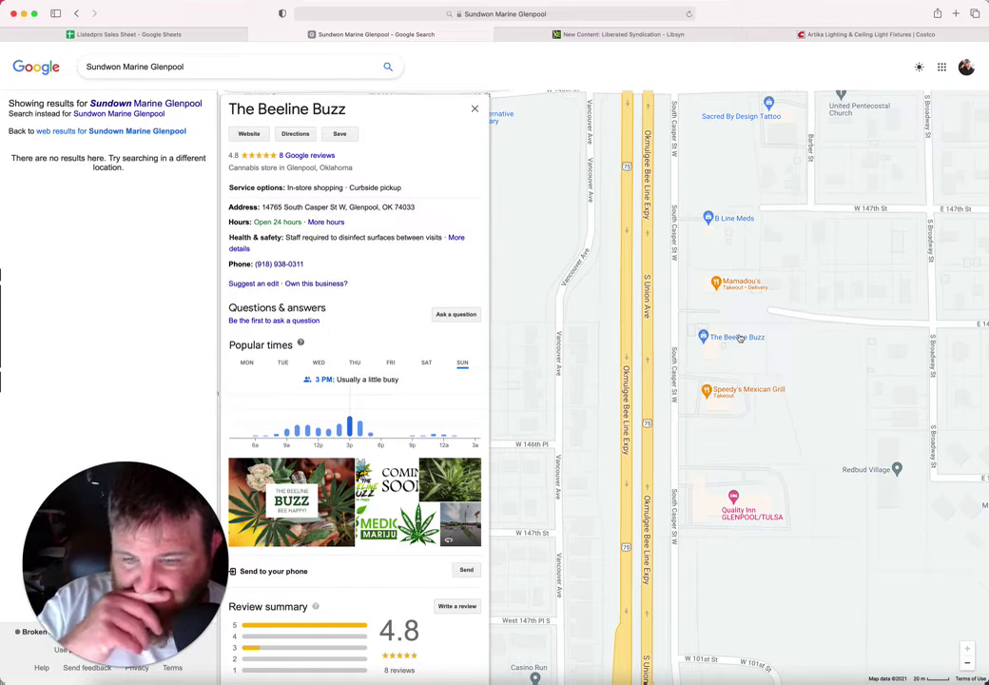
drag(335, 111, 230, 109)
click(185, 34)
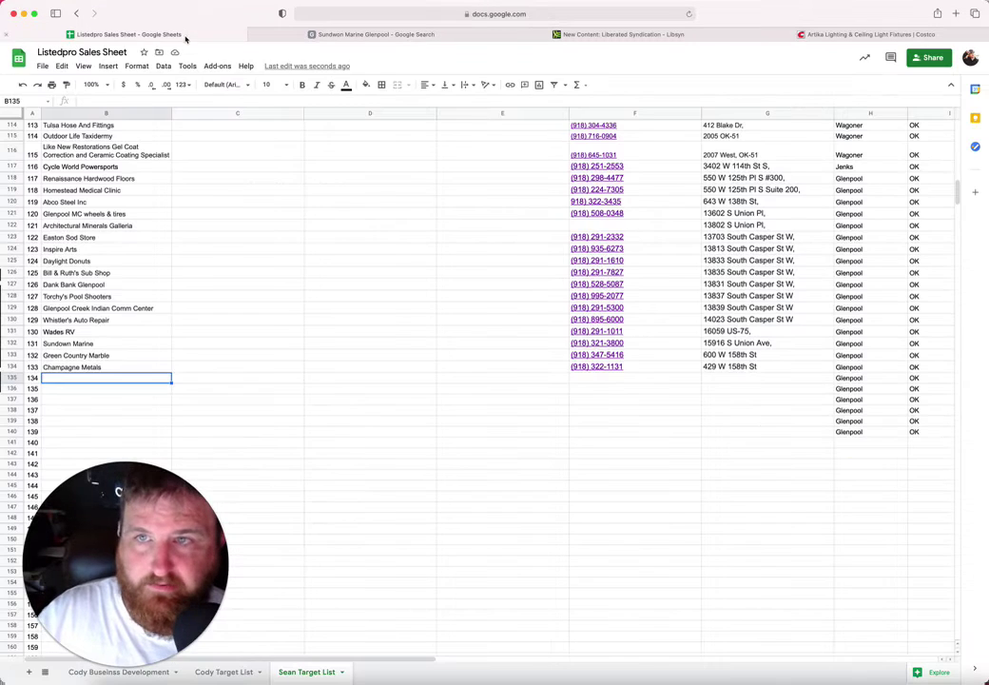
key(super+v)
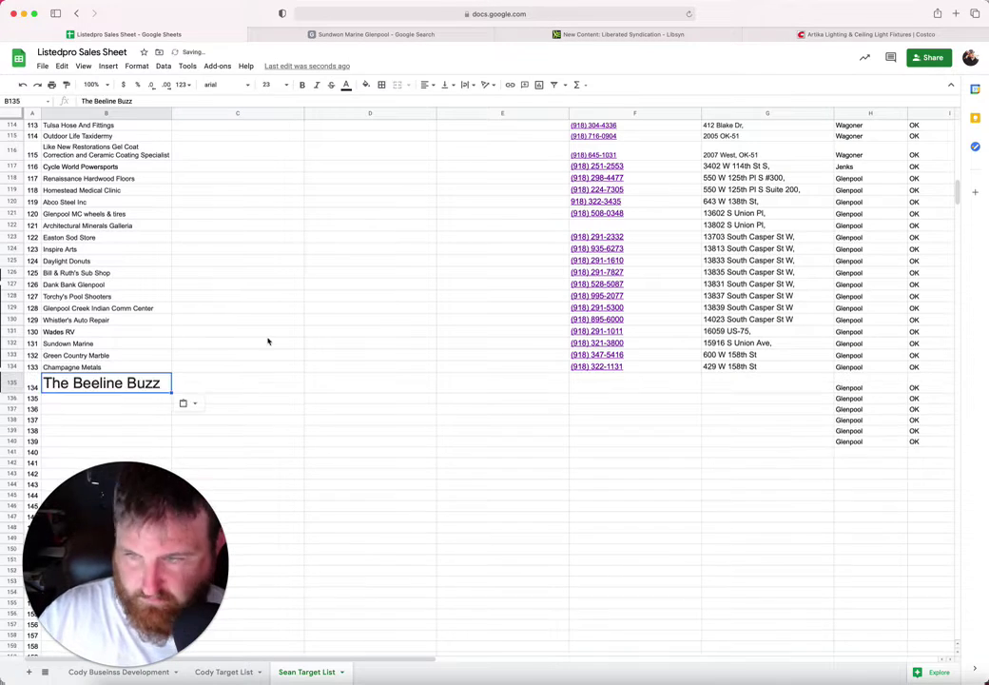
click(585, 386)
click(399, 34)
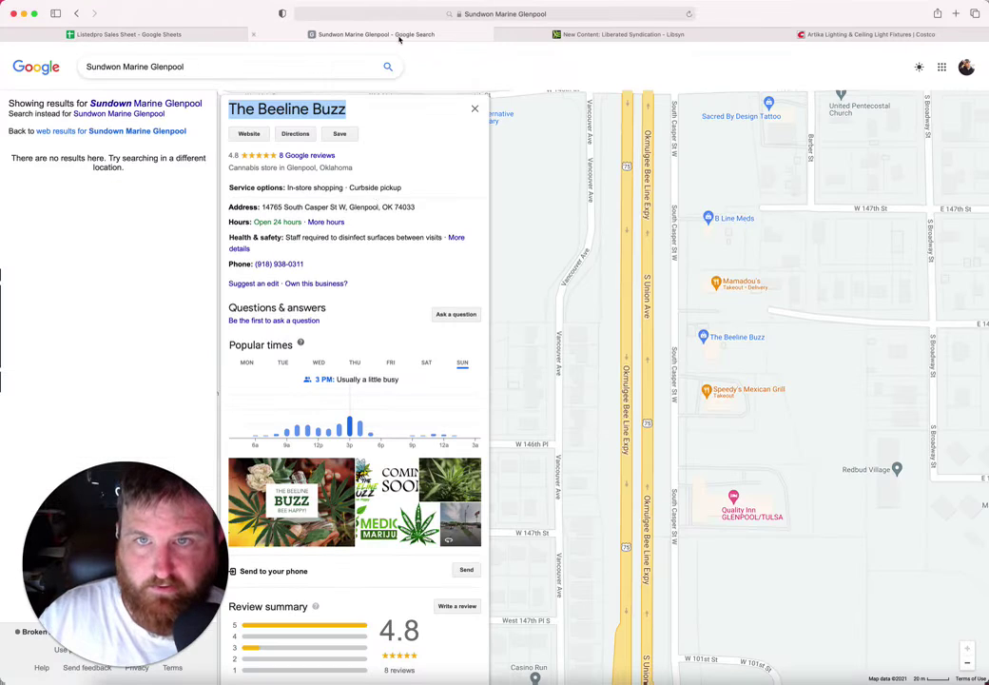
drag(345, 206, 263, 208)
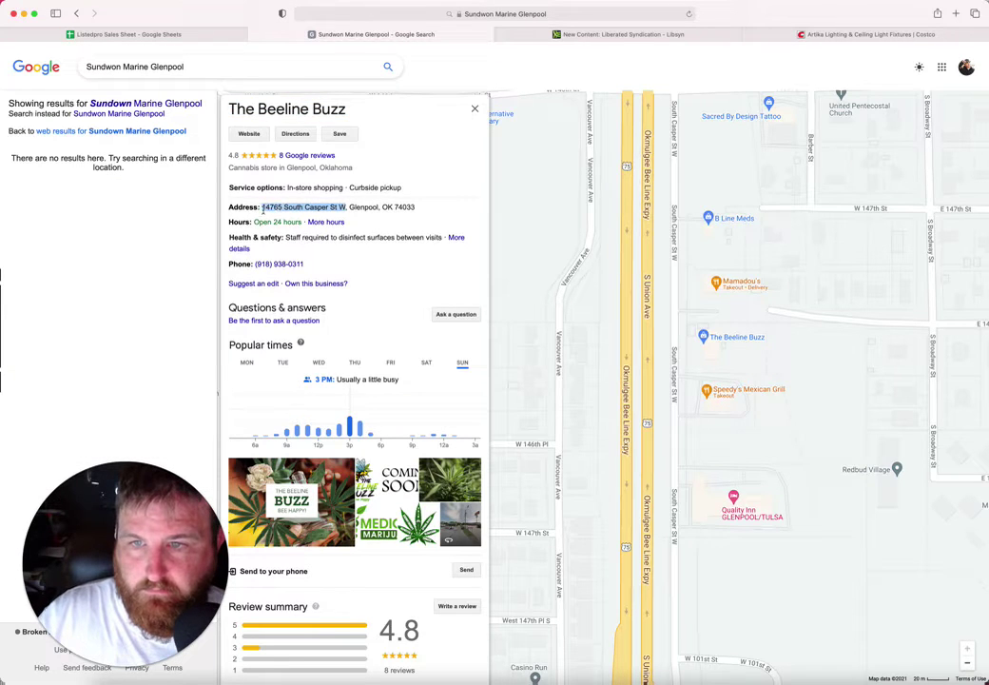
click(177, 34)
click(737, 400)
click(737, 393)
key(ctrl+v)
click(661, 385)
click(375, 34)
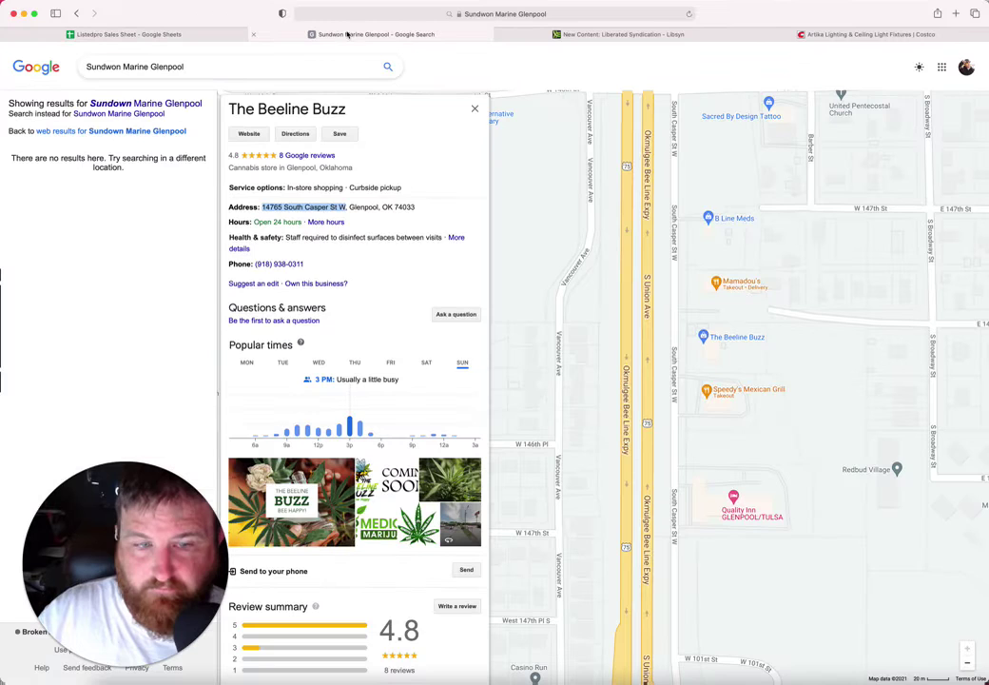
drag(311, 268, 257, 265)
key(super+c)
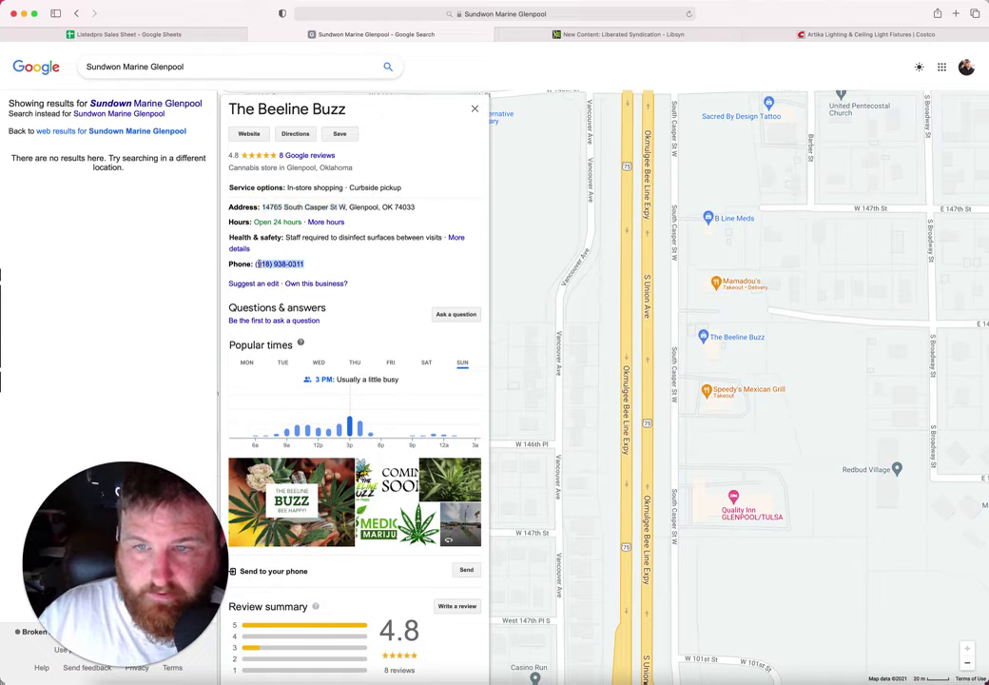
click(211, 37)
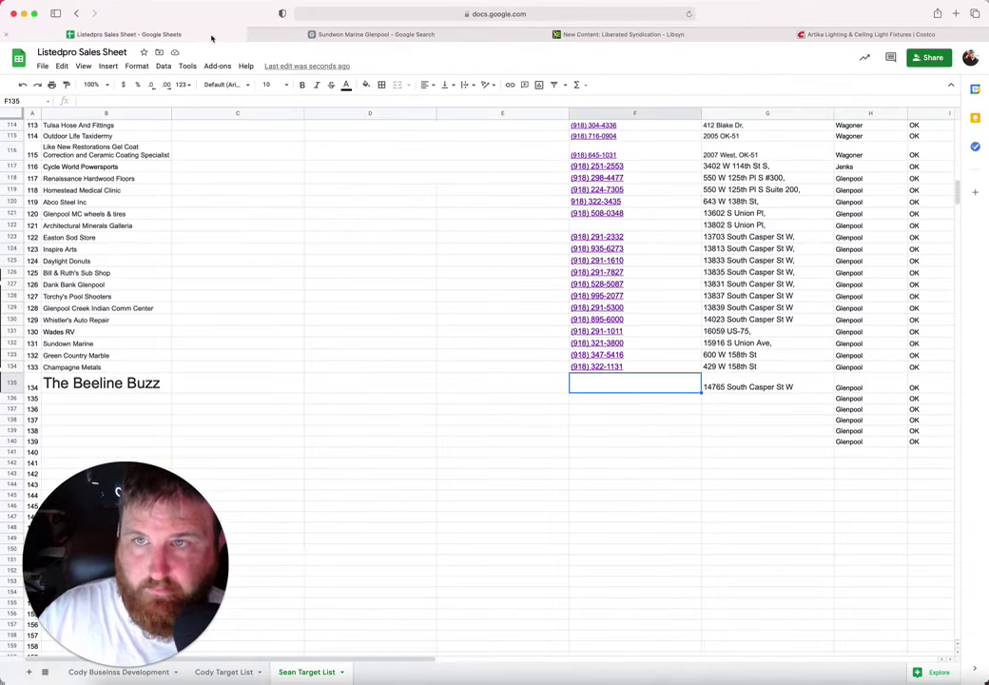
key(super+v)
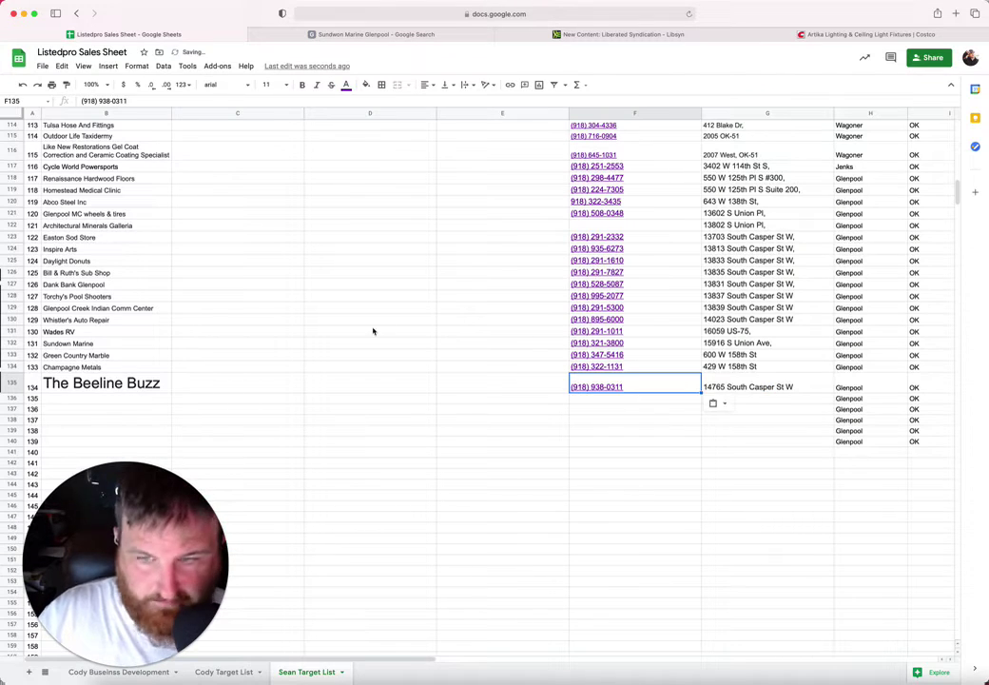
Step: Set The Beeline Buzz name in B135 to font size 10
key(Left)
key(Left)
key(Left)
key(Left)
click(288, 86)
click(269, 167)
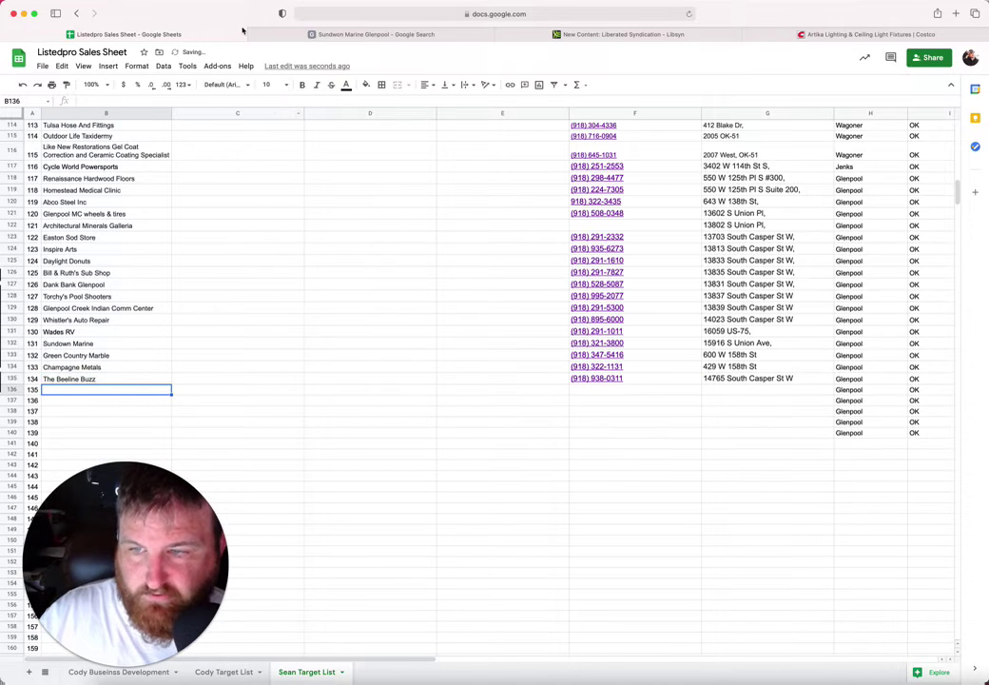
click(311, 38)
click(678, 342)
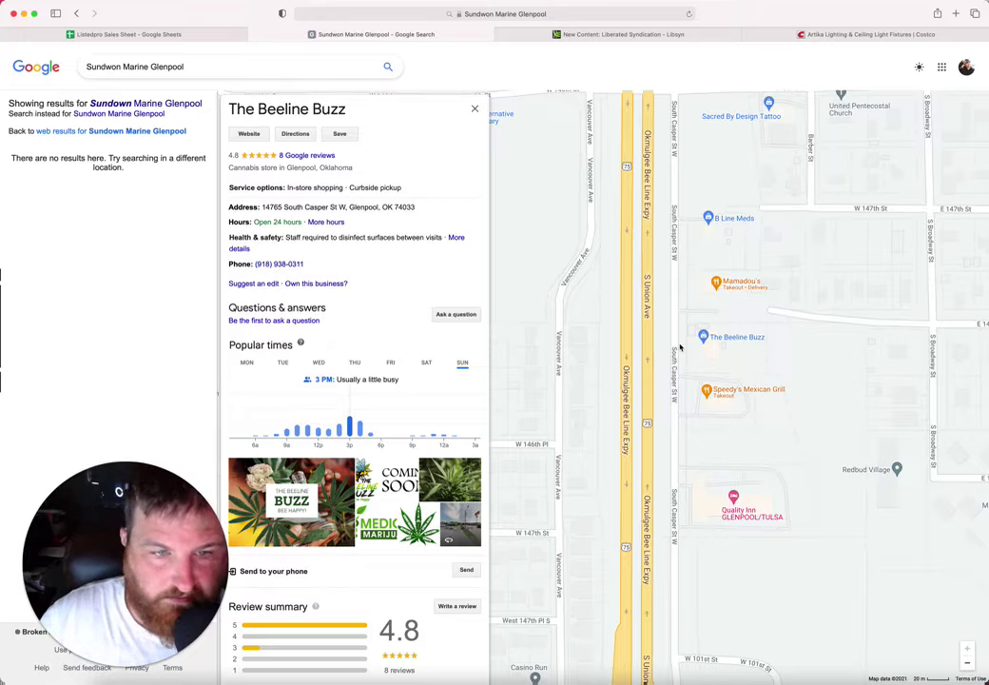
scroll(678, 342, up, 2)
scroll(678, 349, up, 2)
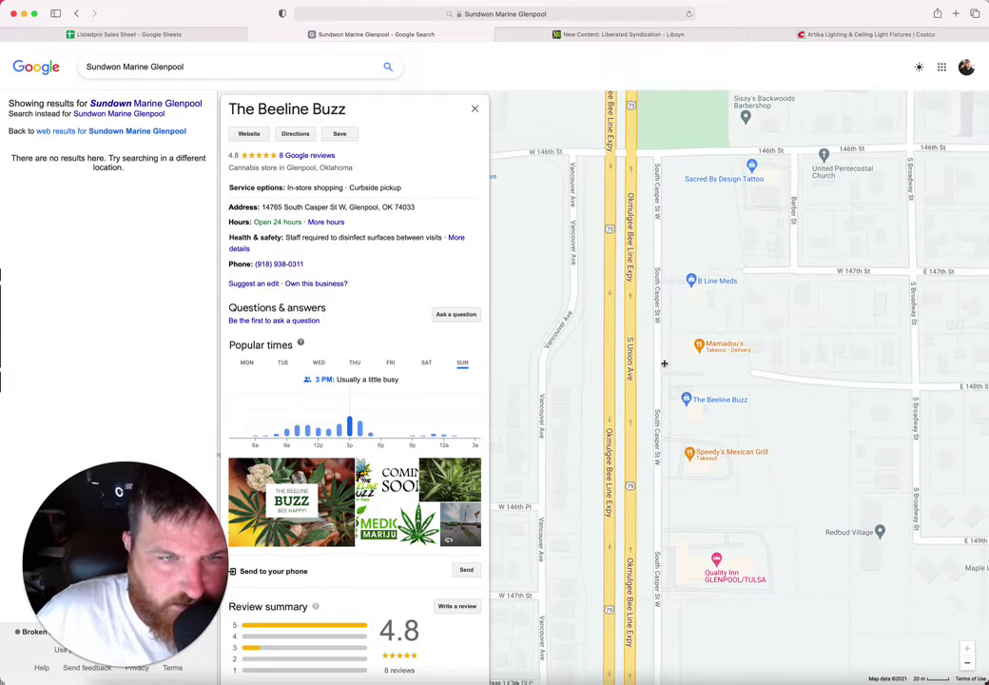
Step: Open the Mamadou's Restaurant listing and copy its name into B136
click(704, 360)
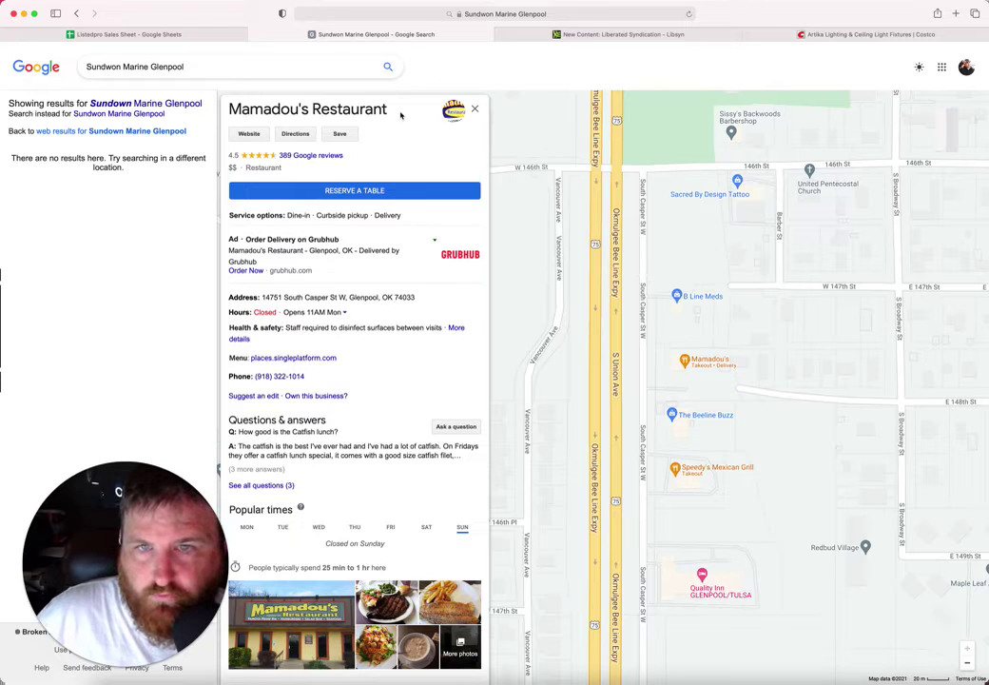
drag(370, 113, 232, 113)
key(super+c)
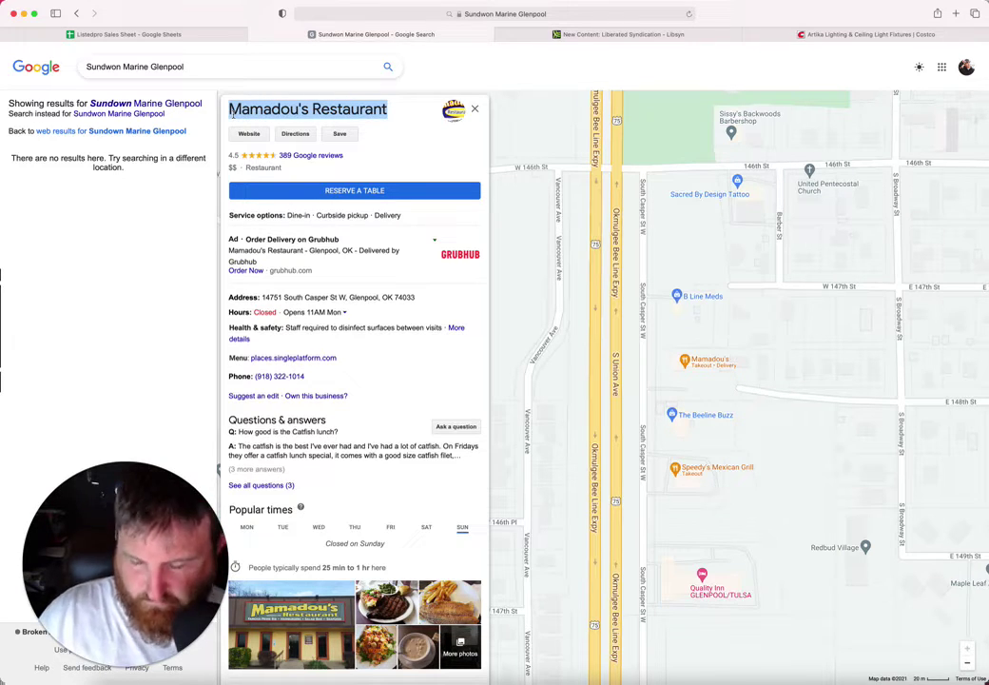
click(129, 34)
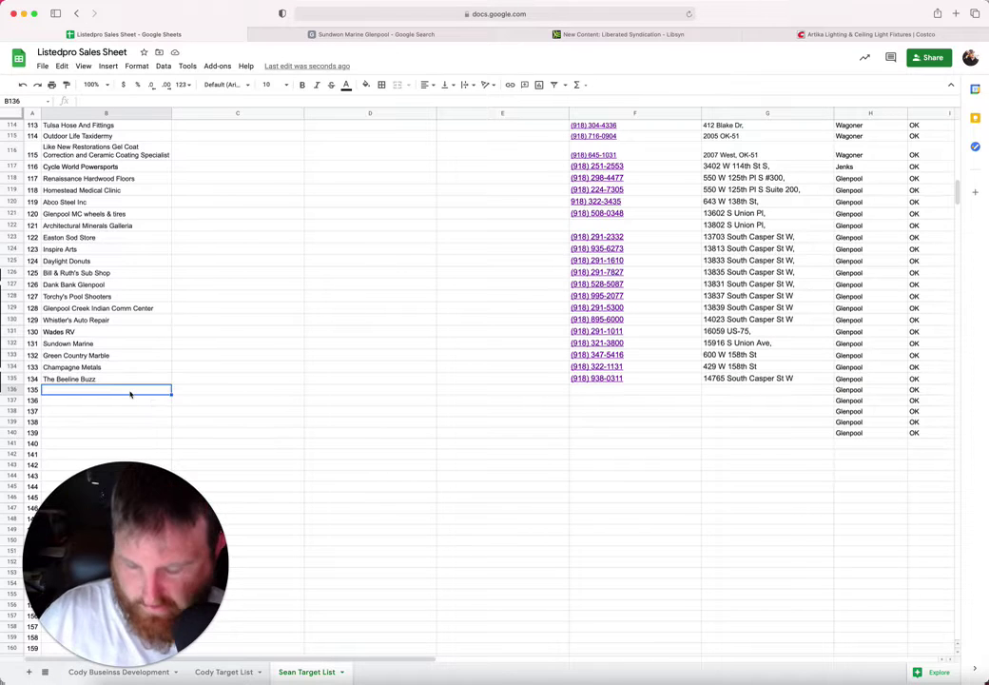
key(super+v)
click(625, 397)
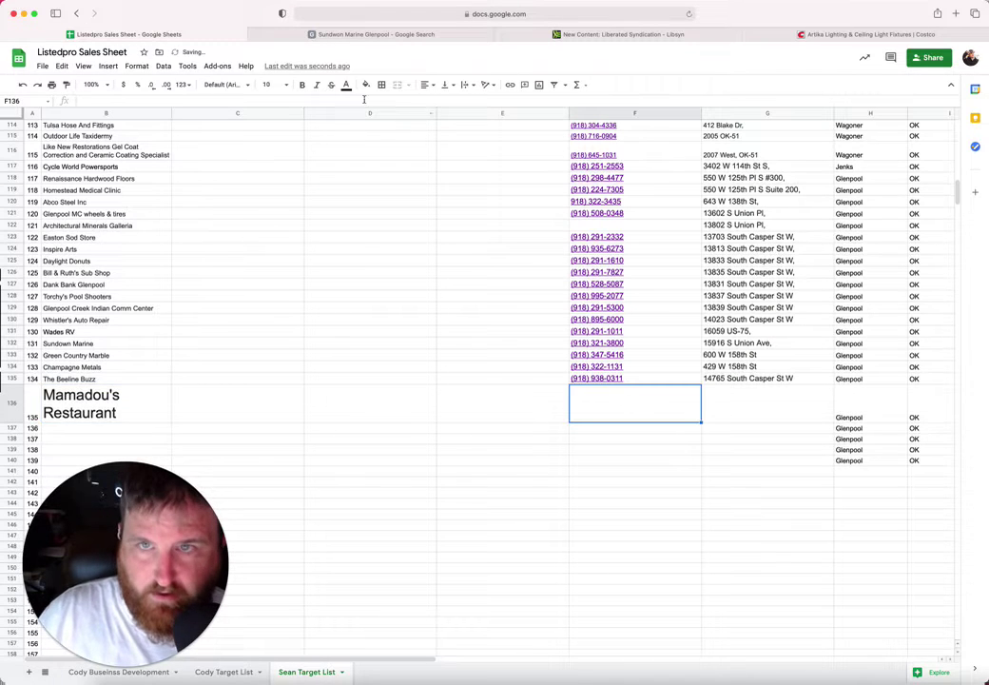
click(376, 34)
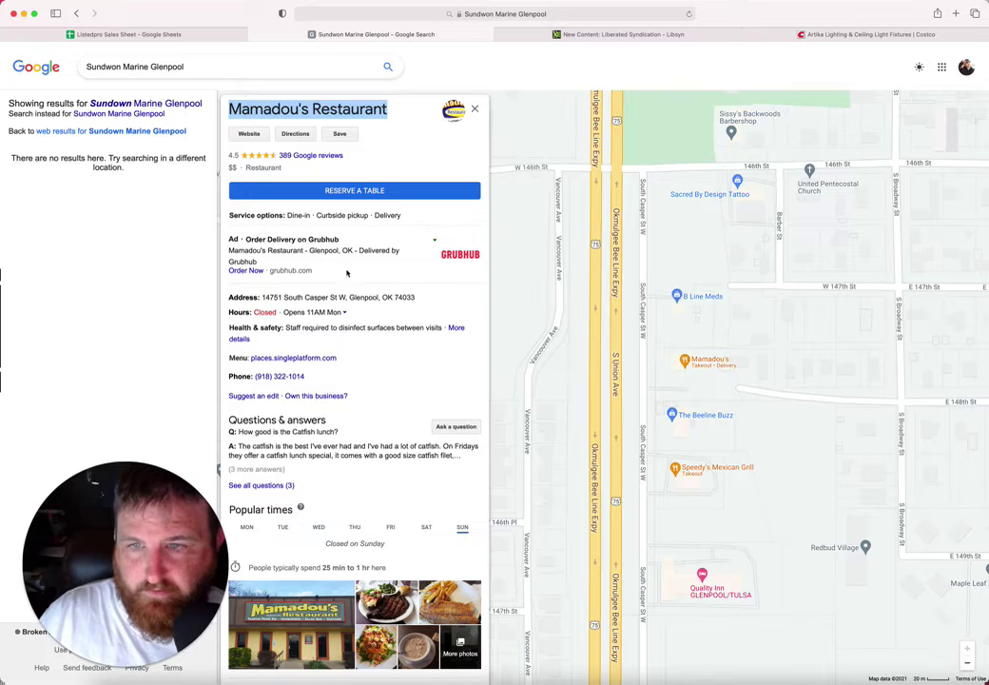
drag(345, 298, 264, 298)
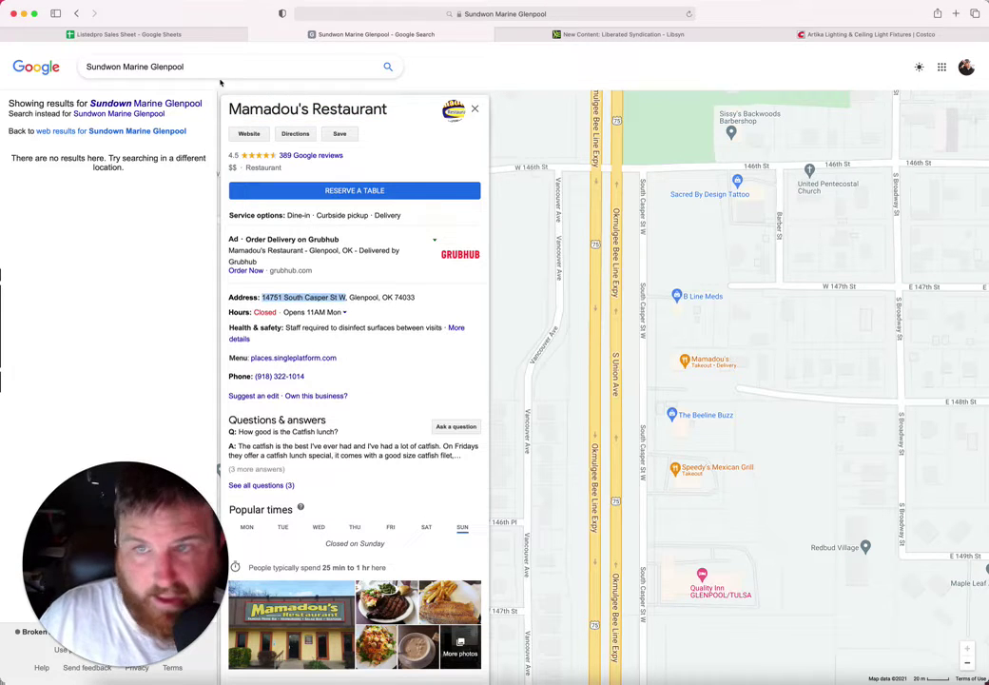
click(178, 35)
click(729, 396)
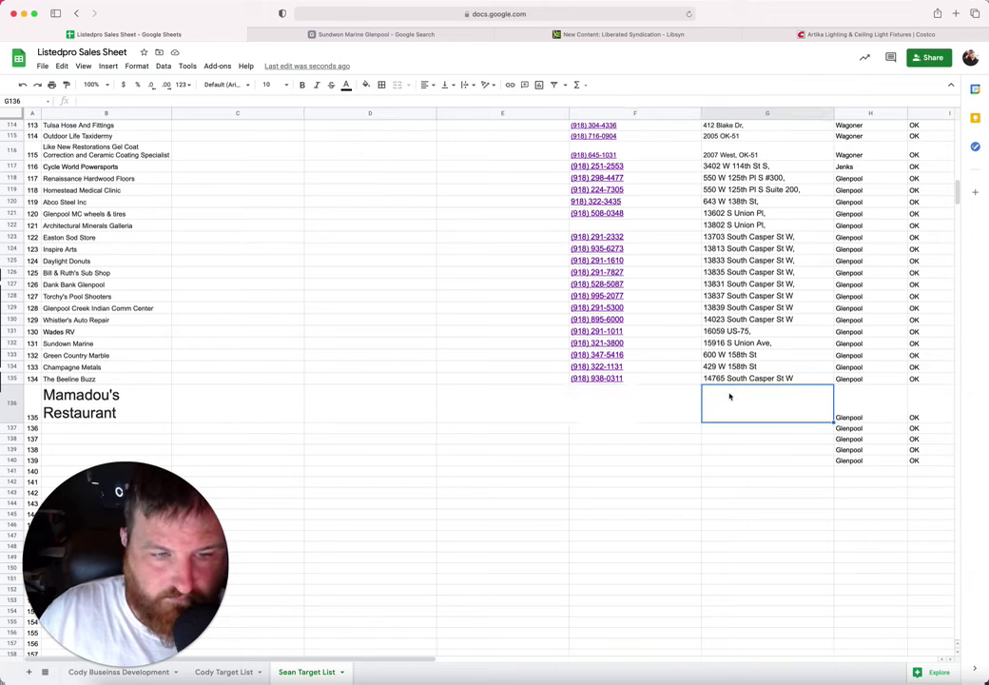
click(393, 35)
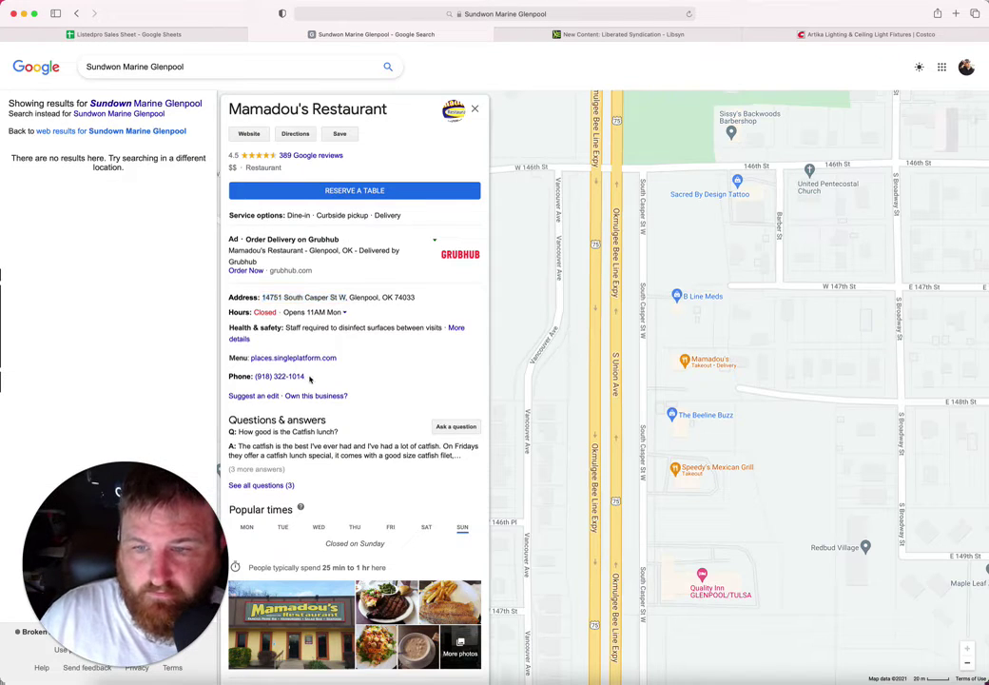
drag(304, 377, 255, 377)
key(super+c)
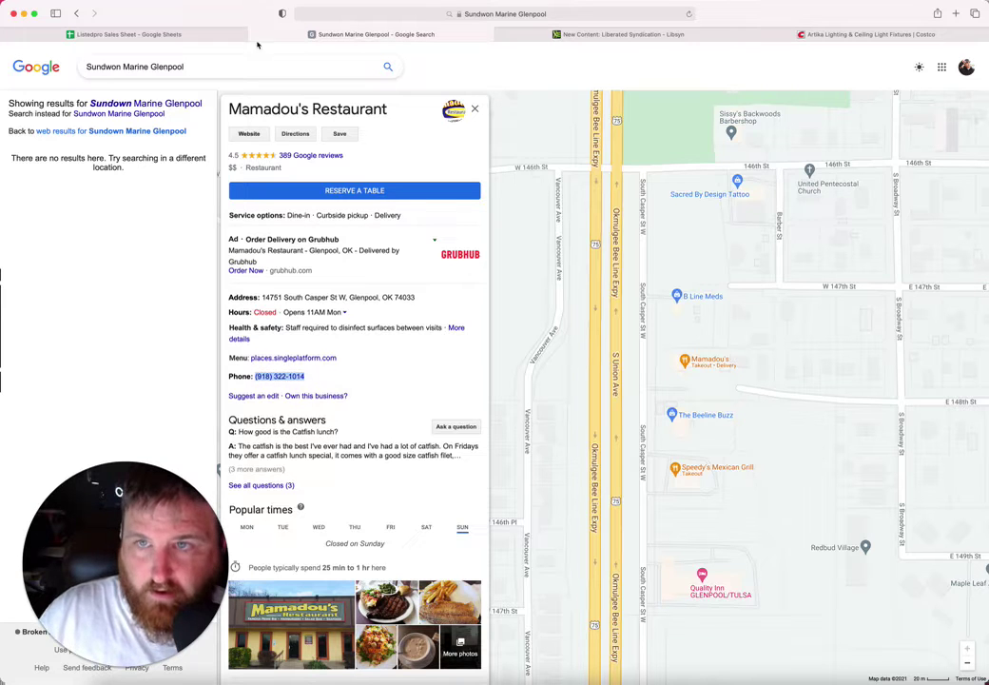
click(213, 36)
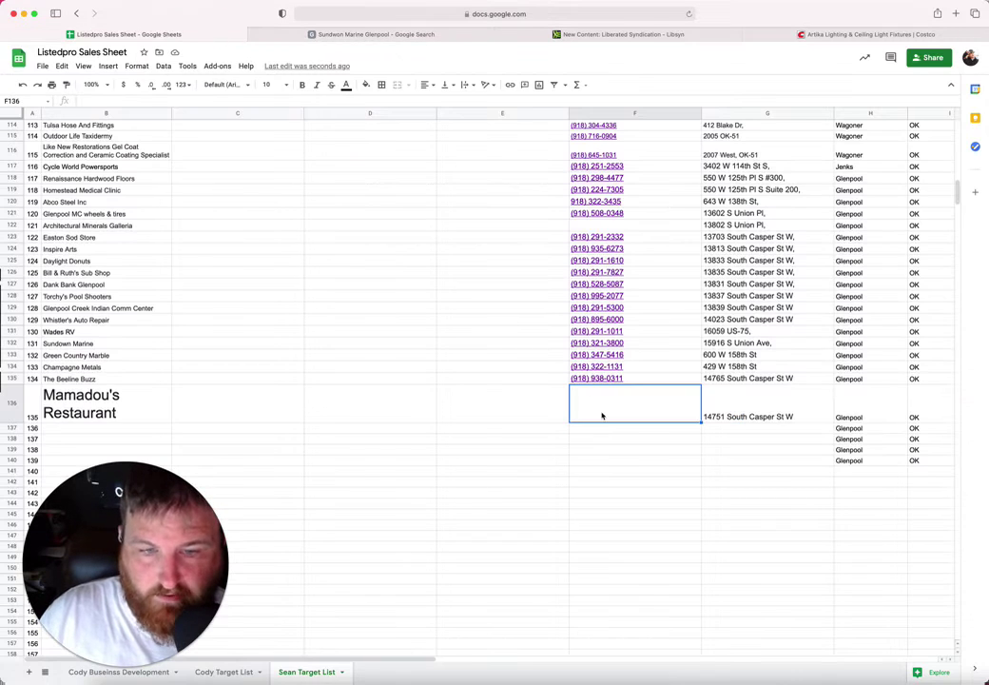
key(super+v)
Step: Set the Mamadou's Restaurant name in B136 to font size 10
click(128, 402)
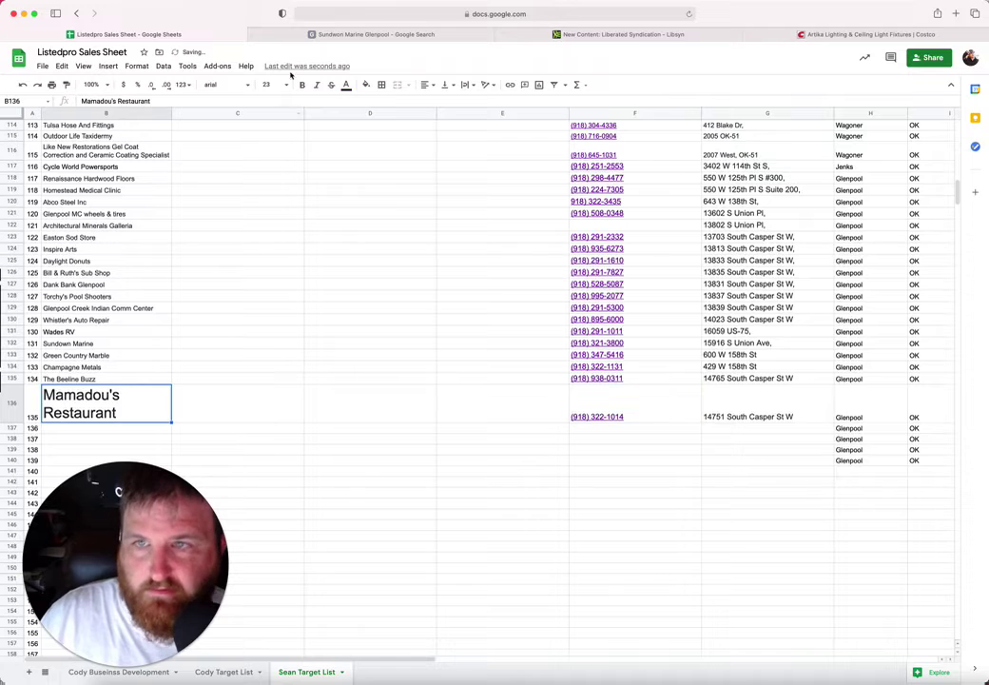
click(286, 86)
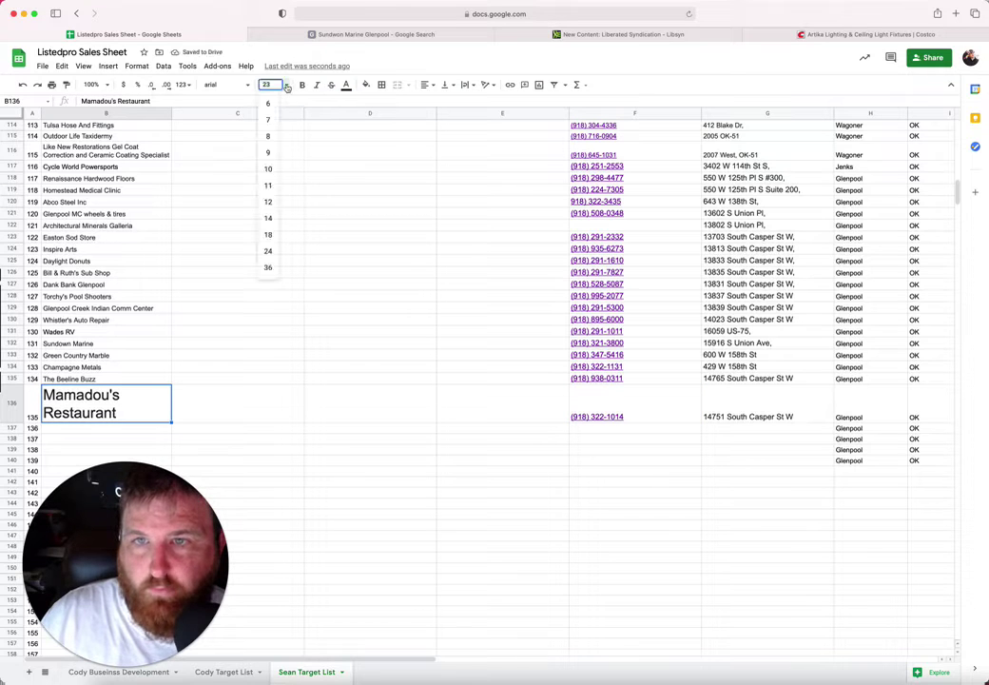
click(270, 169)
click(116, 402)
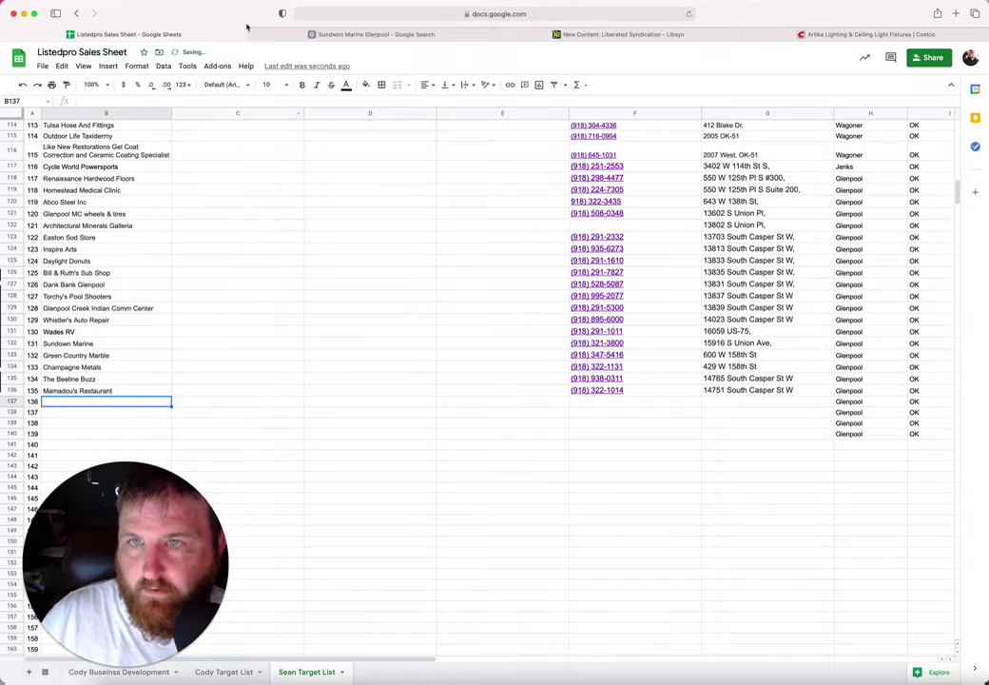
click(299, 37)
click(711, 307)
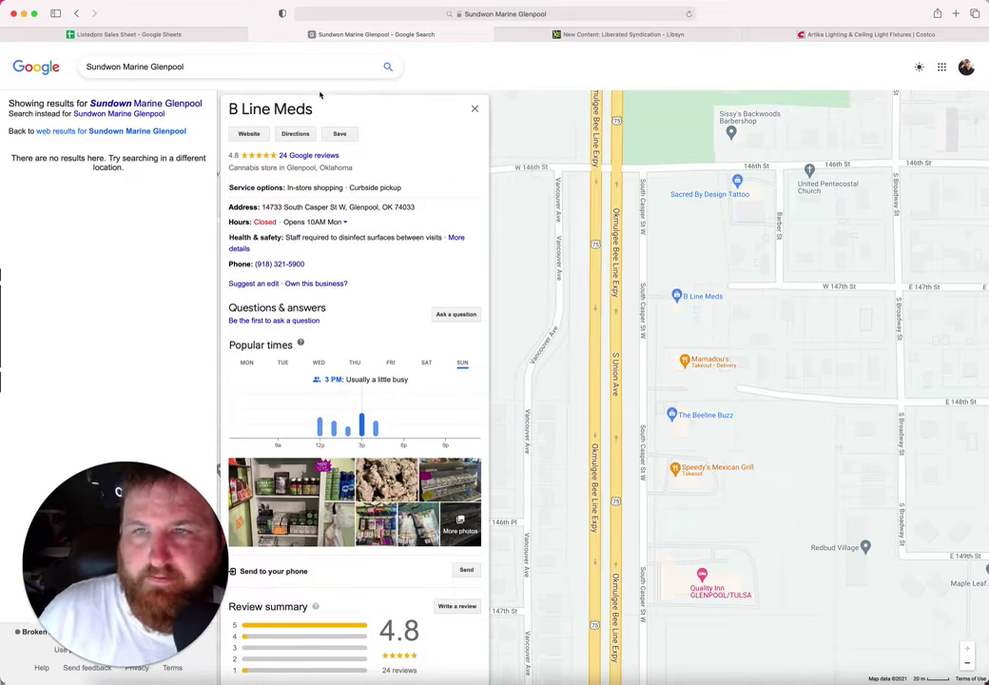
Step: Paste the name B Line Meds from Maps into cell B137
drag(320, 114, 225, 109)
key(cmd+c)
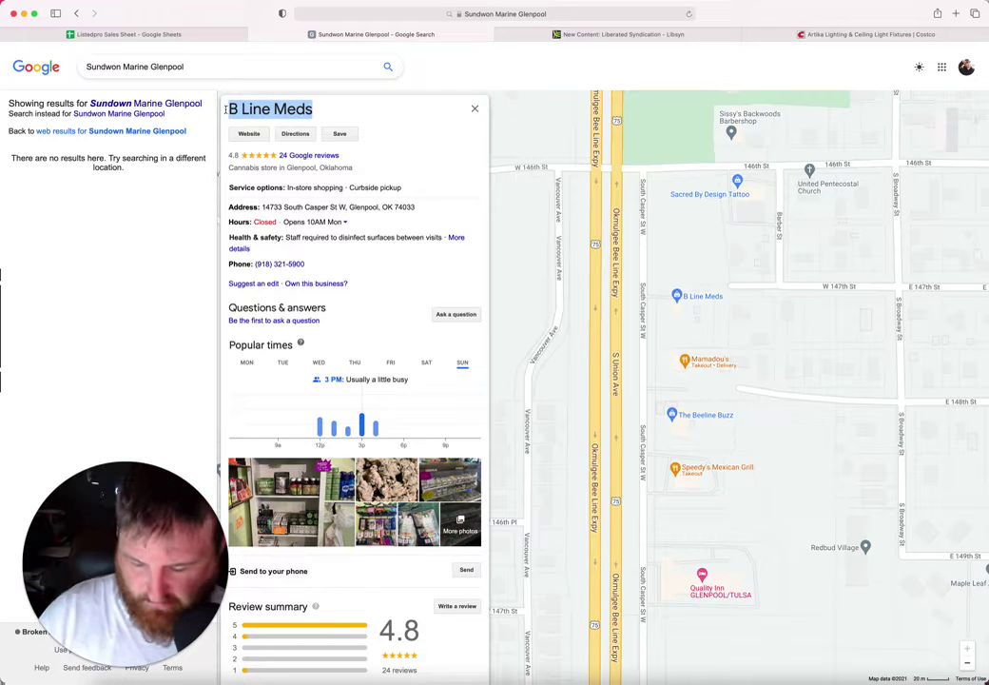
click(186, 35)
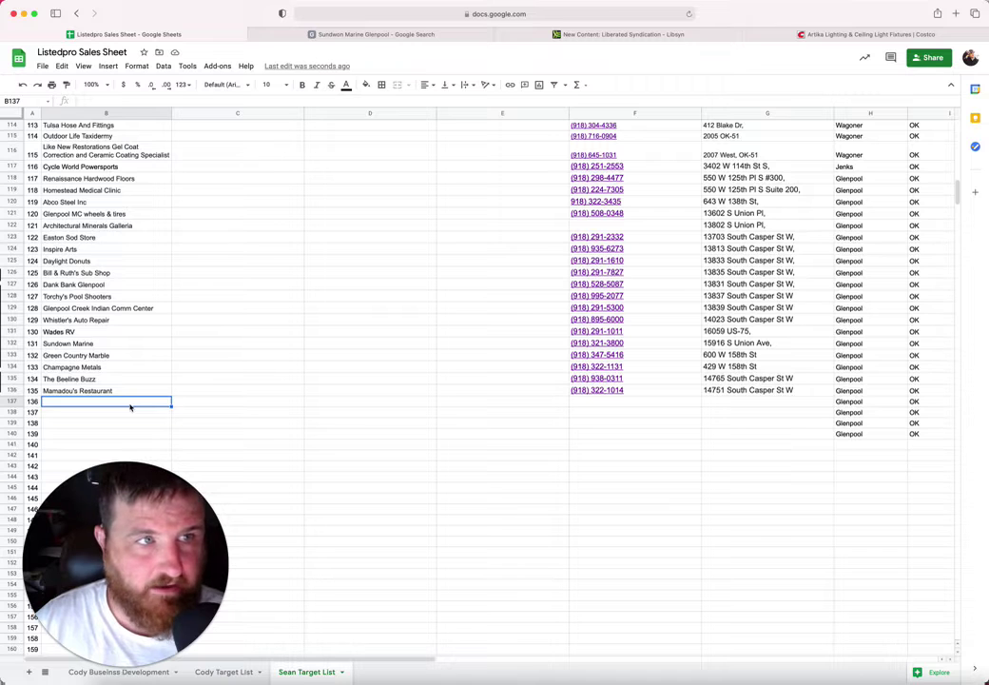
key(cmd+v)
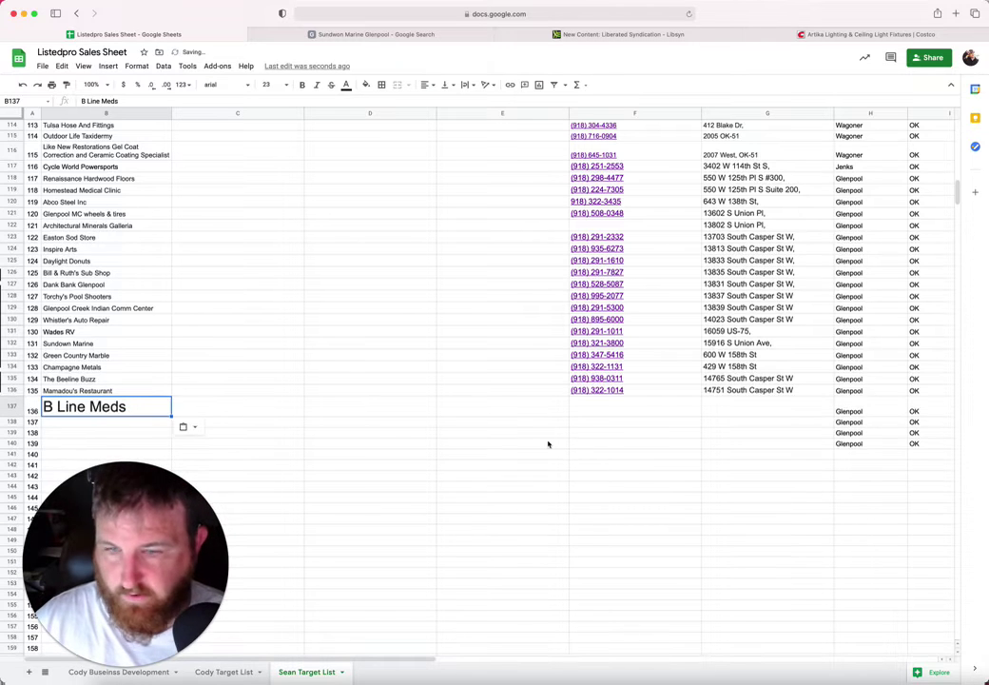
click(591, 404)
click(430, 35)
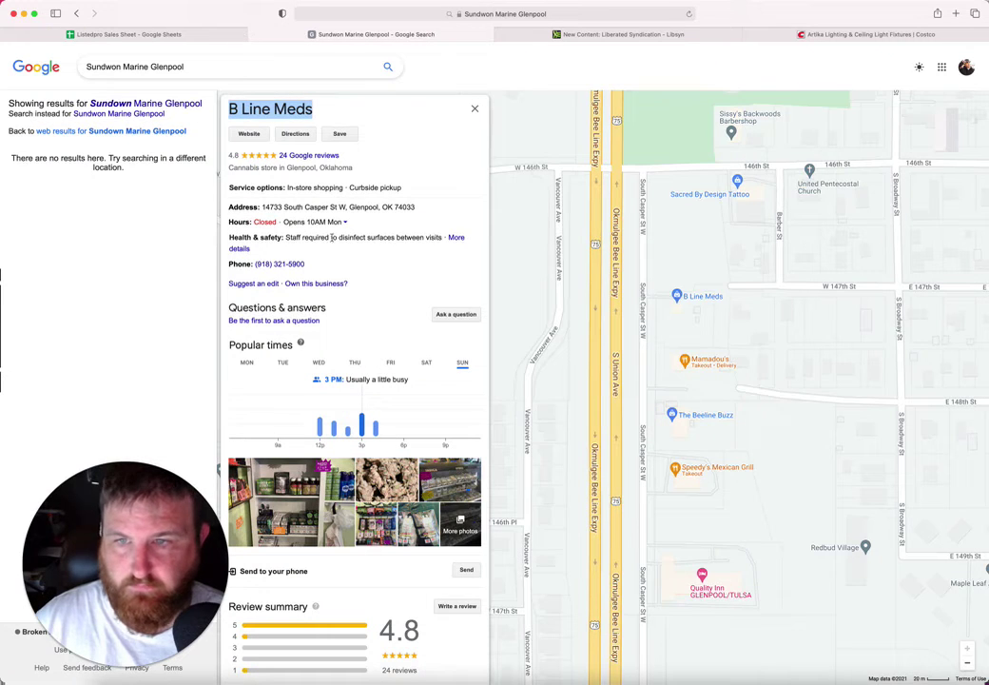
drag(305, 263, 248, 264)
key(super+c)
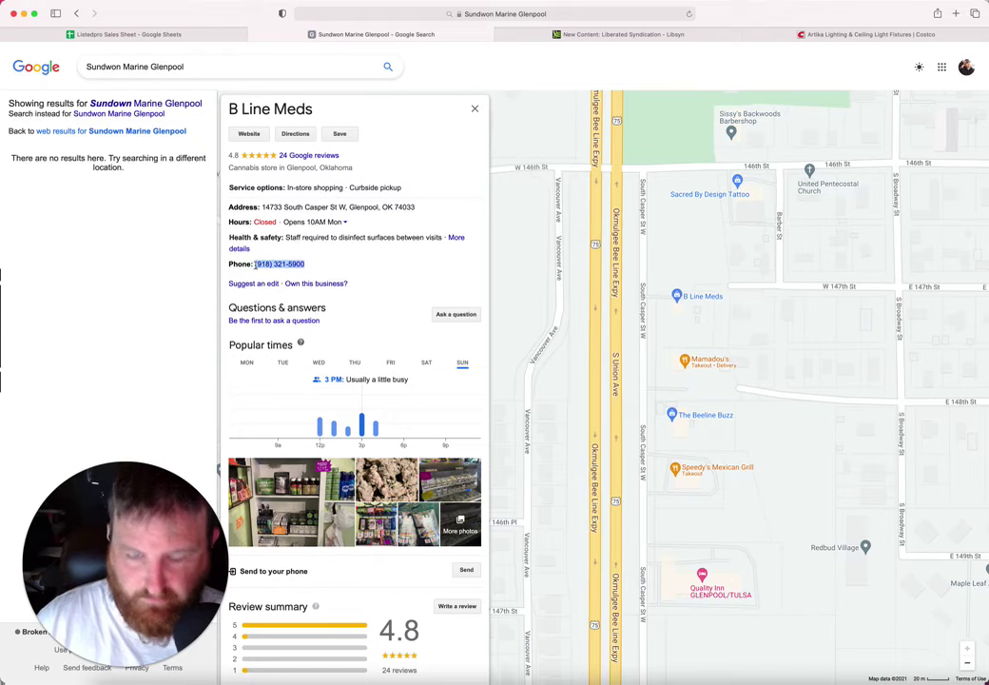
click(174, 35)
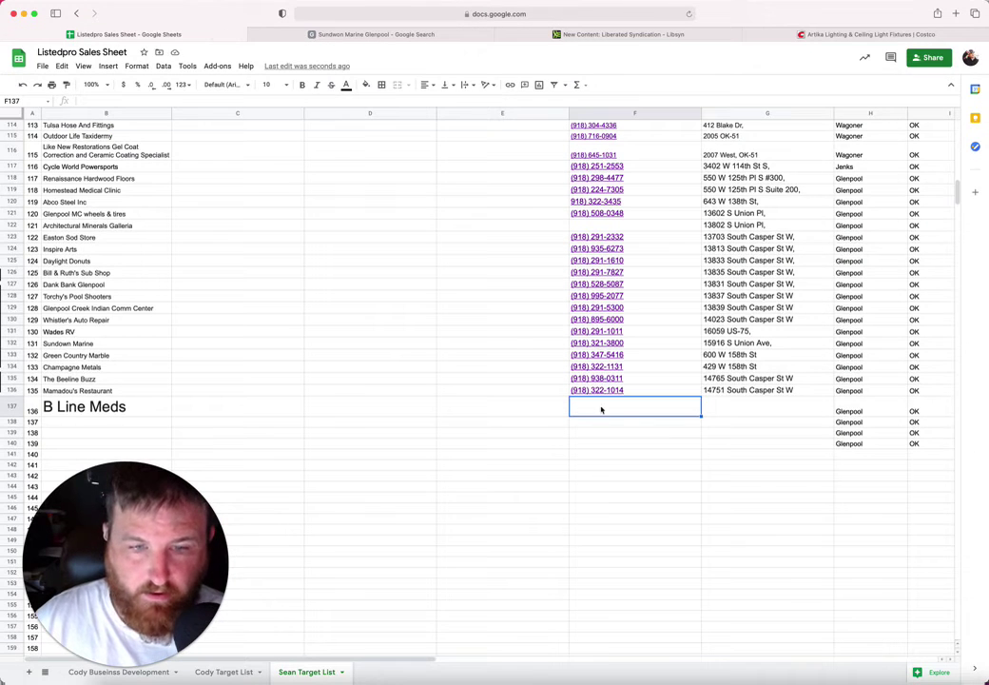
key(super+v)
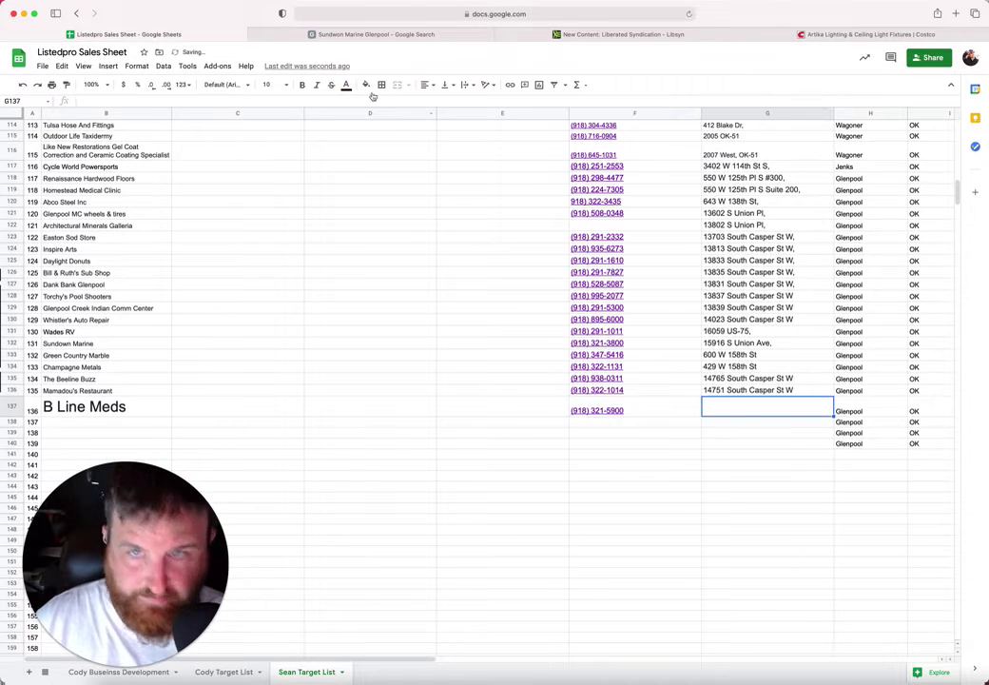
click(349, 35)
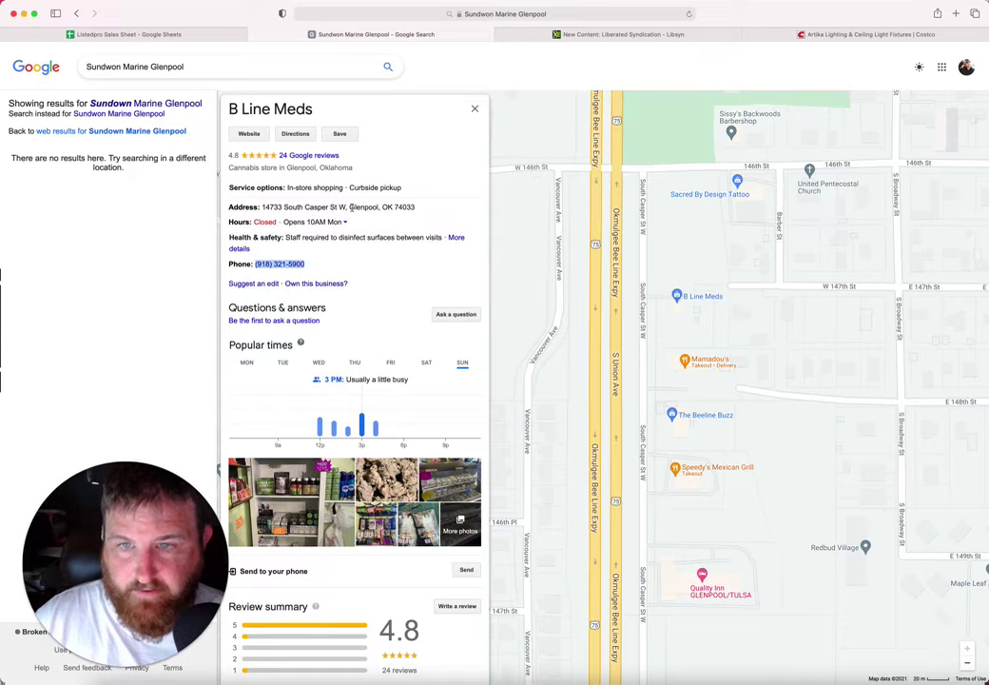
drag(346, 205, 265, 207)
key(super+c)
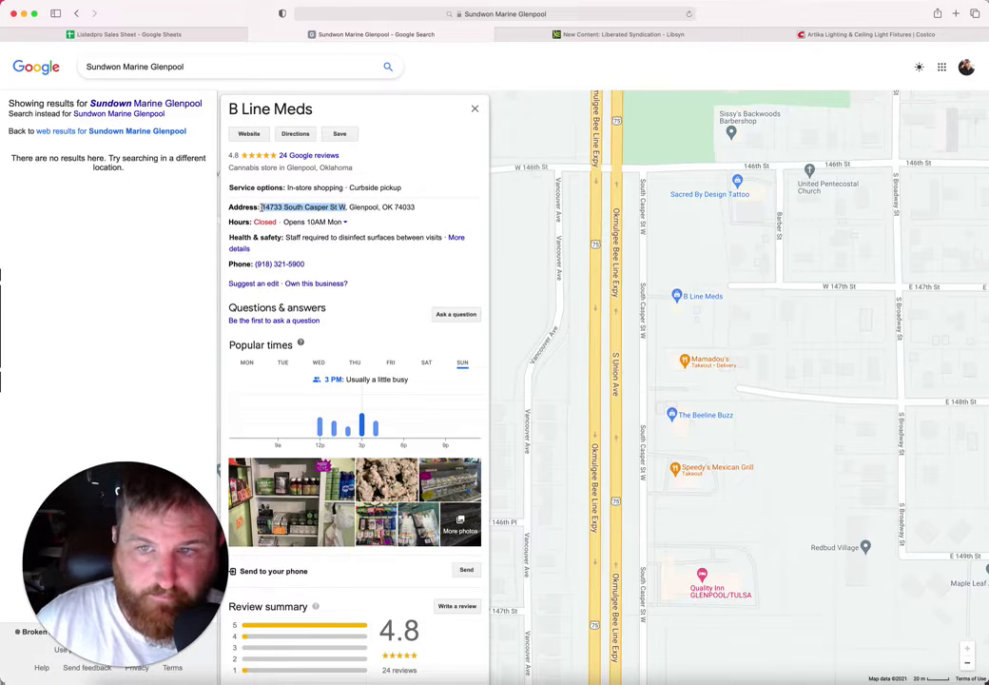
click(206, 36)
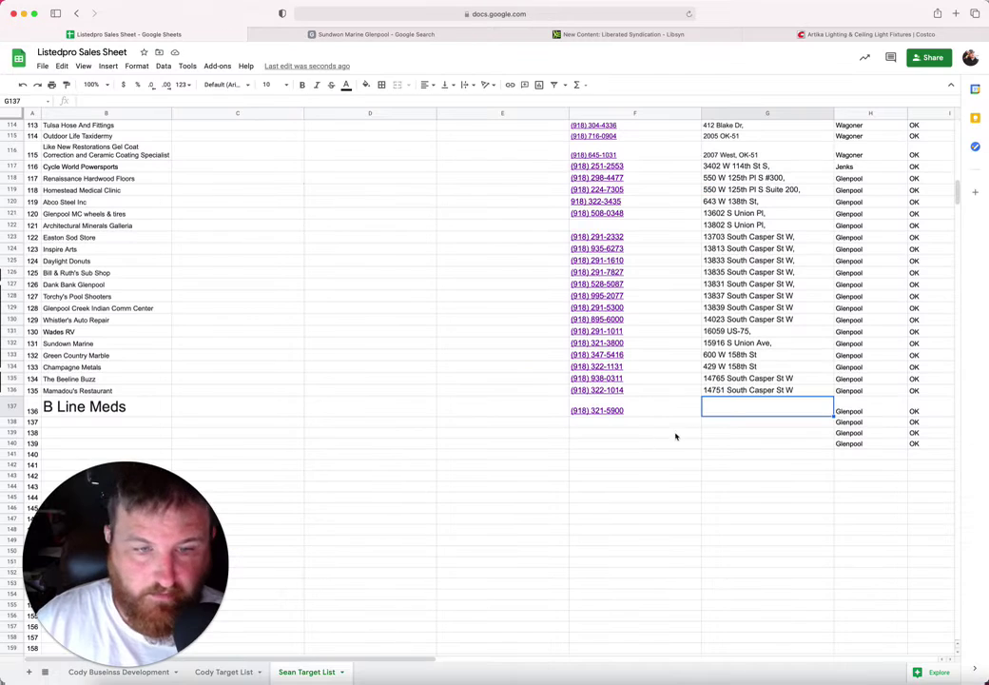
key(super+v)
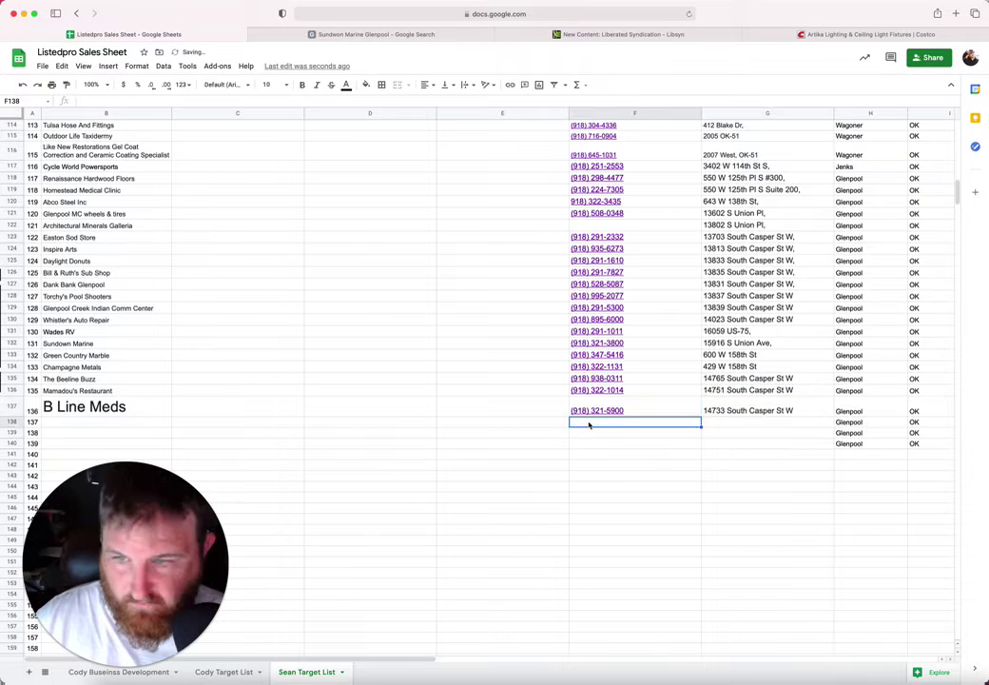
Step: Set B137's font size to 10, then open the Sacred By Design Tattoo listing in Maps
click(150, 408)
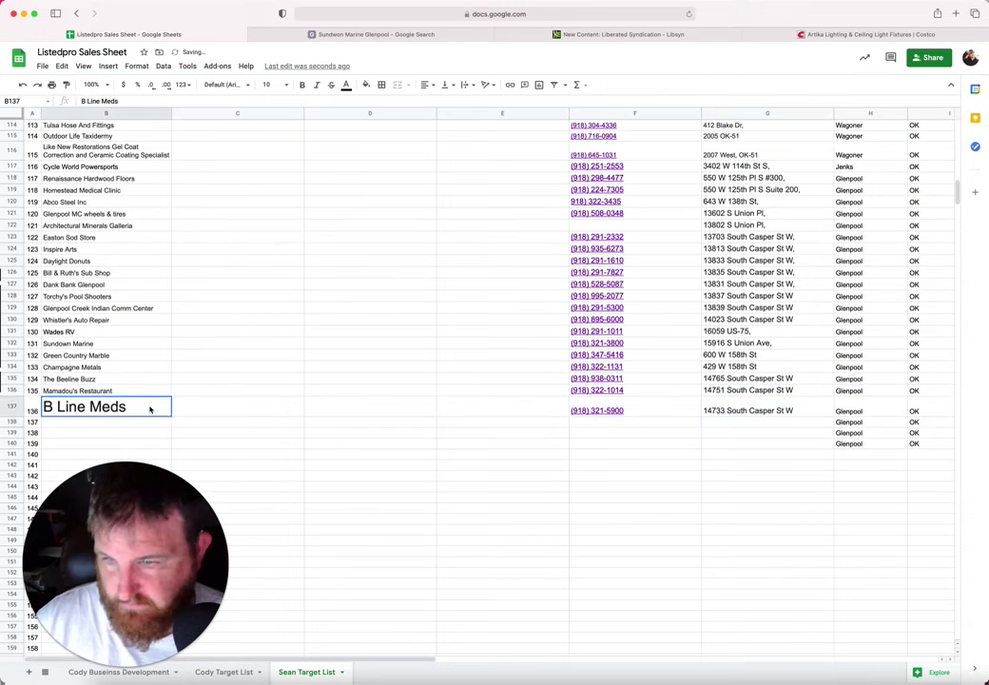
click(287, 85)
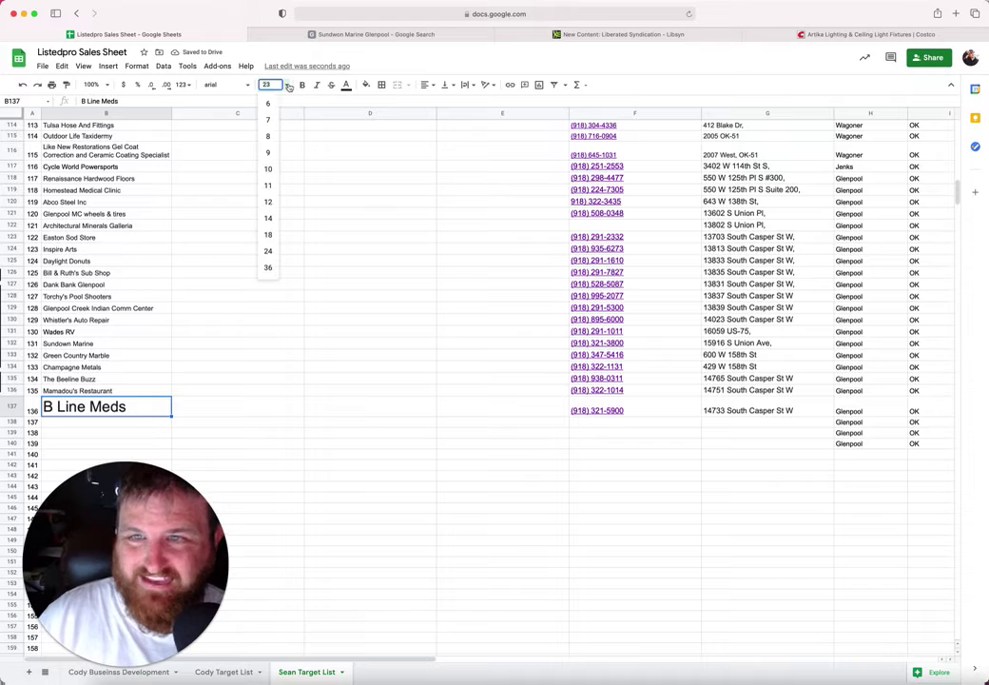
click(268, 169)
click(110, 414)
click(303, 41)
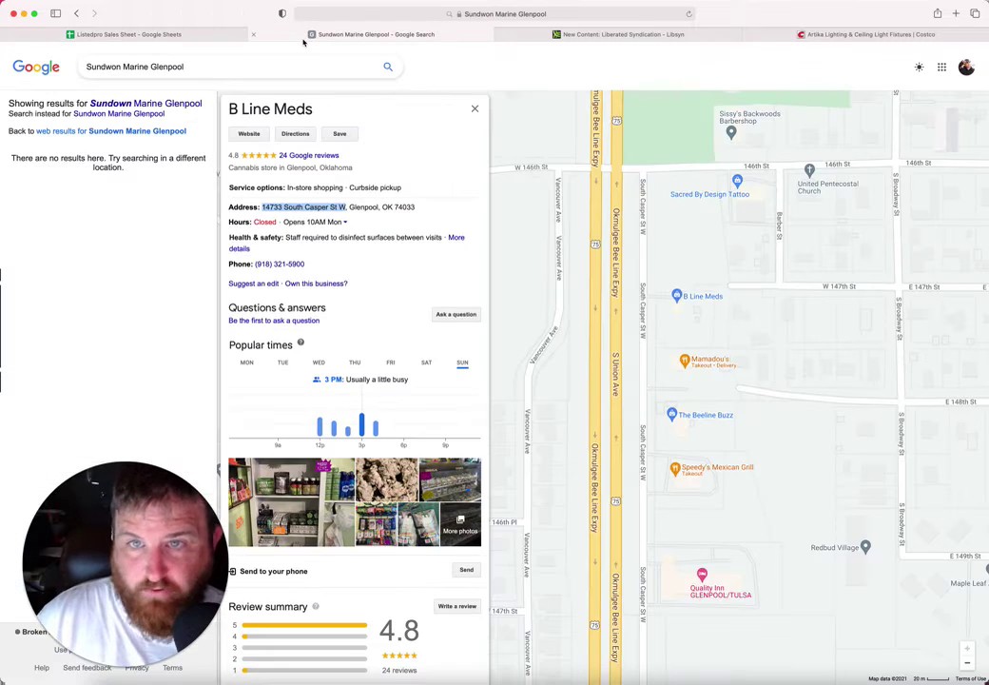
click(708, 195)
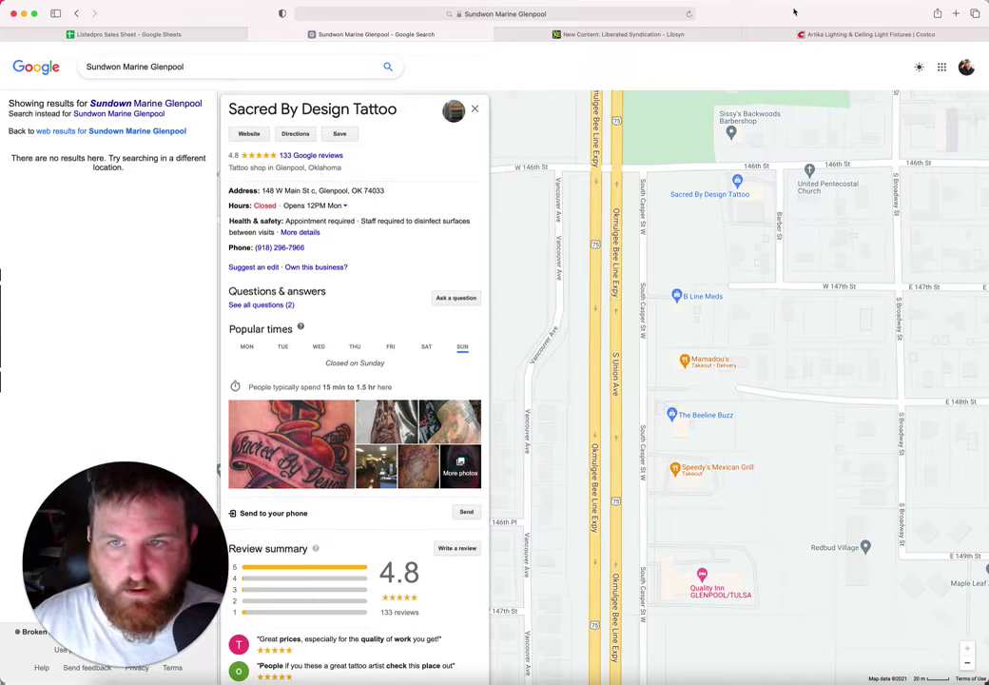
Step: Paste the name Sacred By Design Tattoo into cell B138
drag(402, 117, 226, 113)
key(super+c)
click(189, 34)
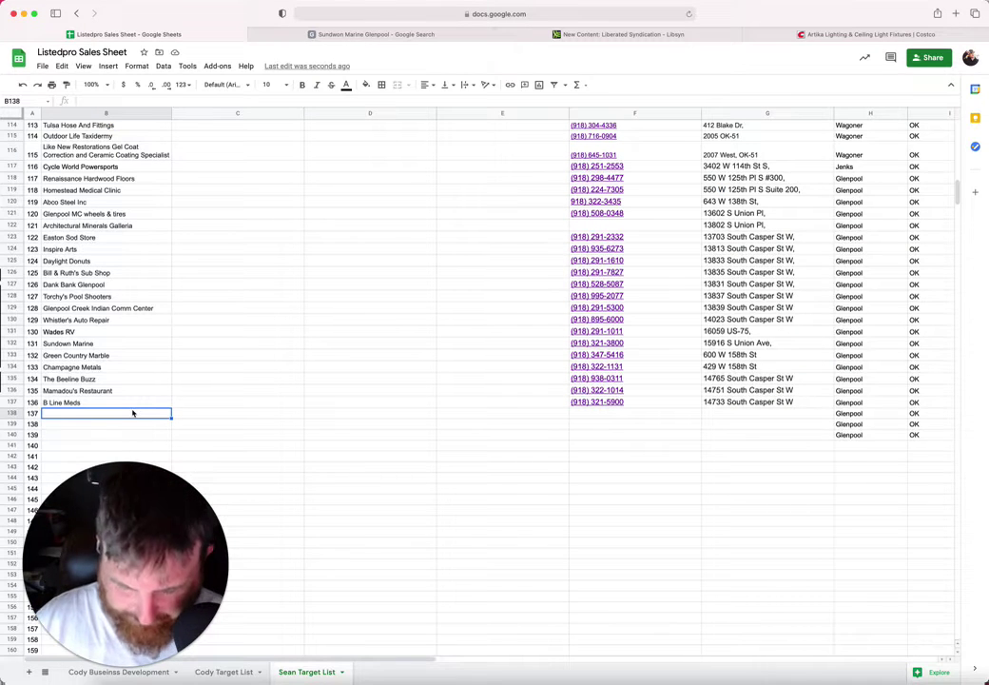
key(super+v)
click(633, 424)
Step: Copy the tattoo shop's address 148 W Main St c into G138
click(332, 34)
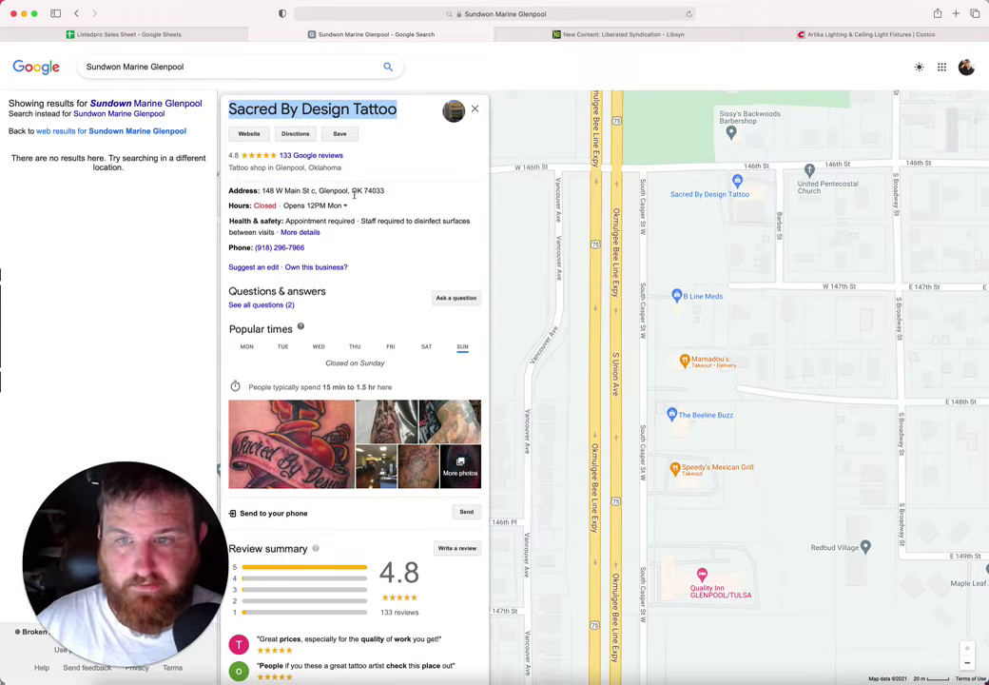
drag(316, 190, 258, 190)
key(super+c)
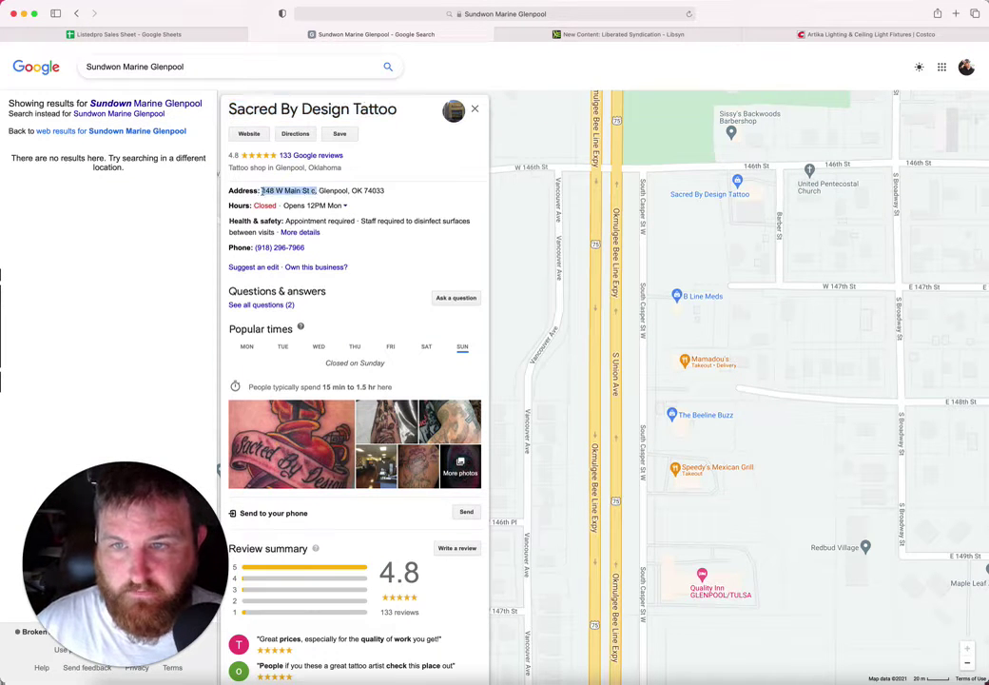
click(206, 38)
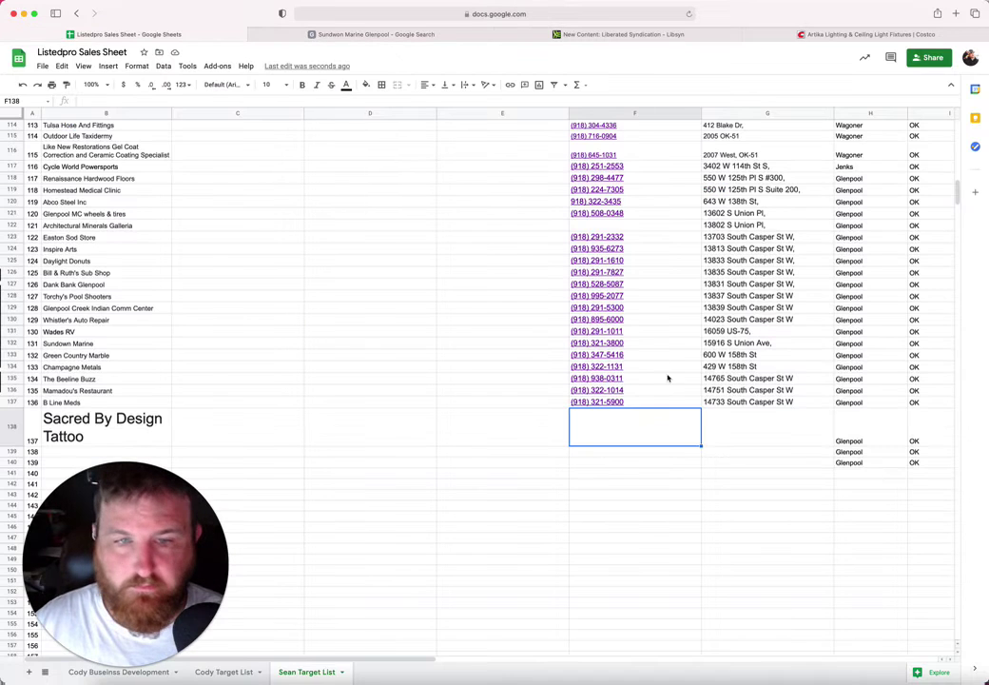
click(710, 419)
key(super+v)
click(606, 433)
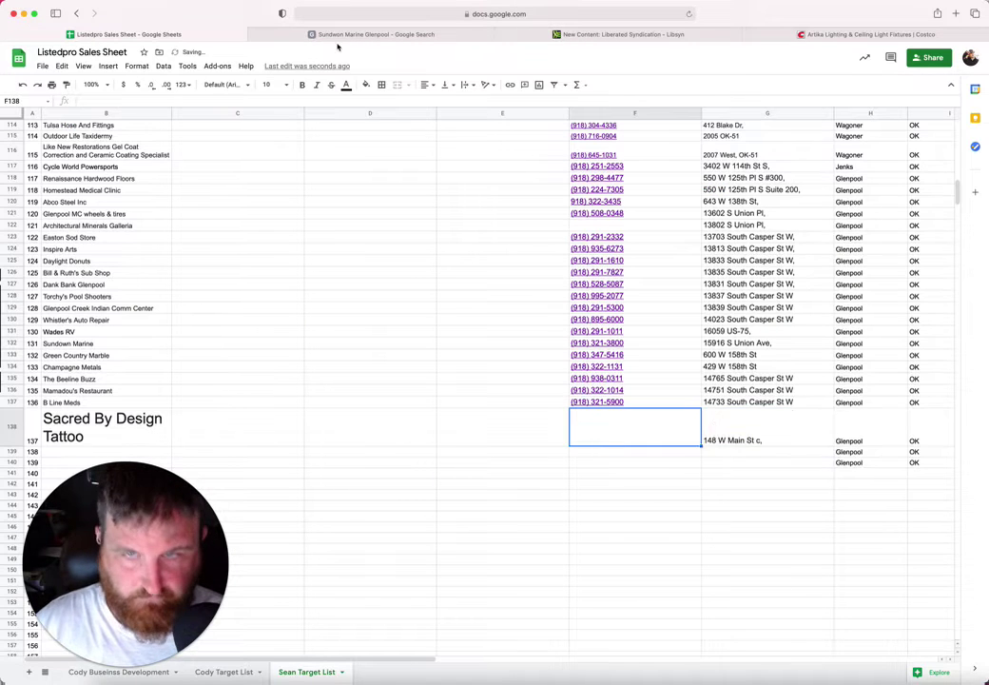
click(338, 36)
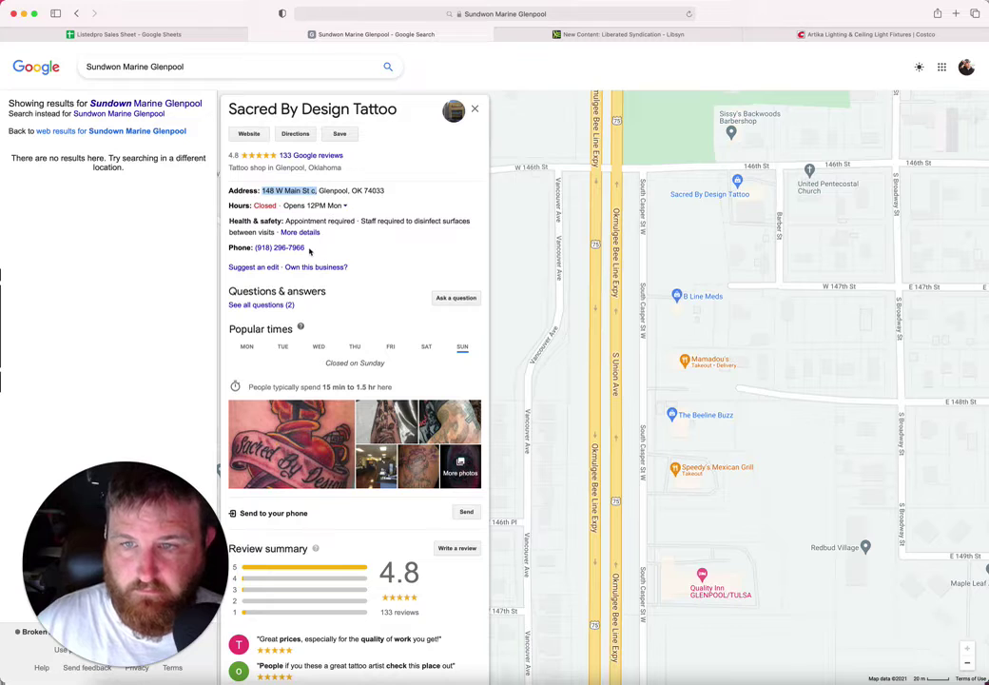
drag(312, 248, 254, 247)
key(super+c)
click(180, 35)
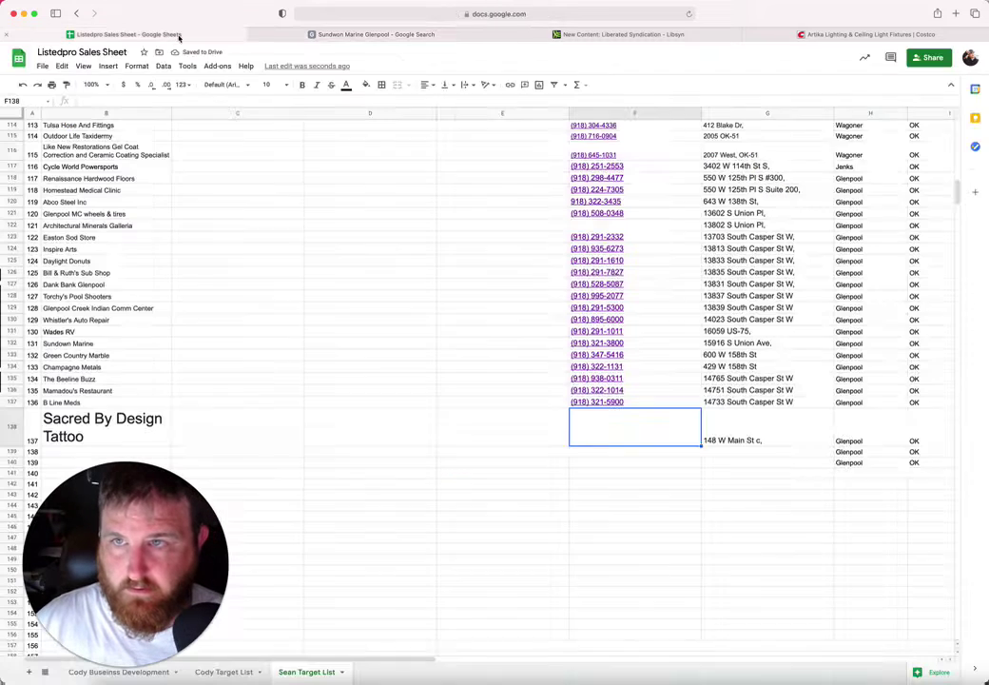
key(super+v)
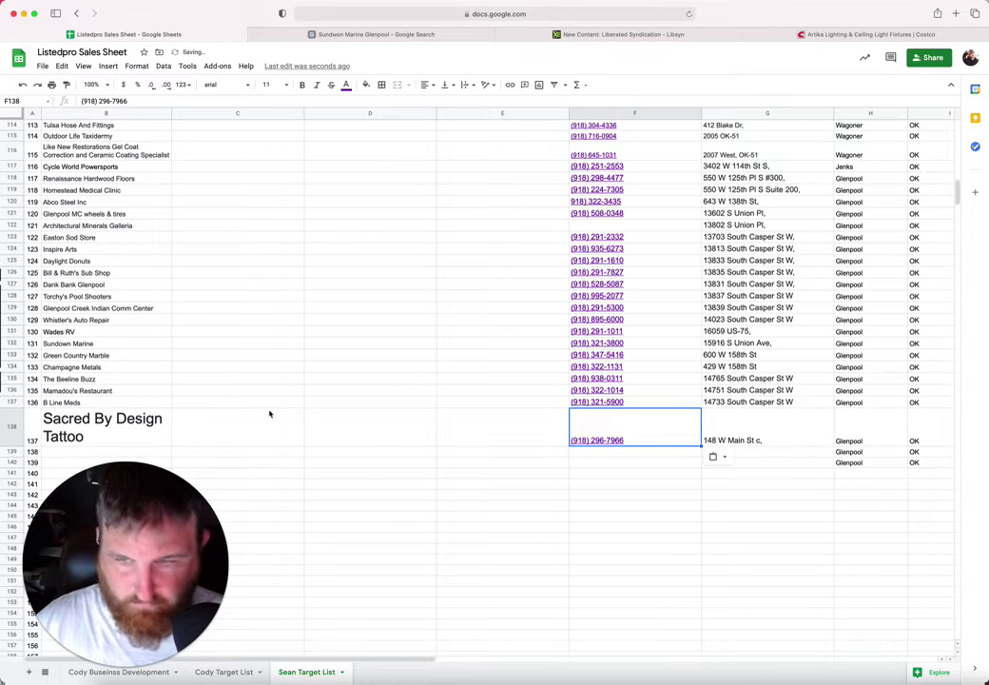
Step: Set B138's font size to 10, move to B139, and pan the Maps view for more businesses
click(114, 428)
click(267, 84)
click(269, 165)
scroll(162, 328, down, 3)
scroll(160, 328, down, 1)
click(107, 303)
click(326, 36)
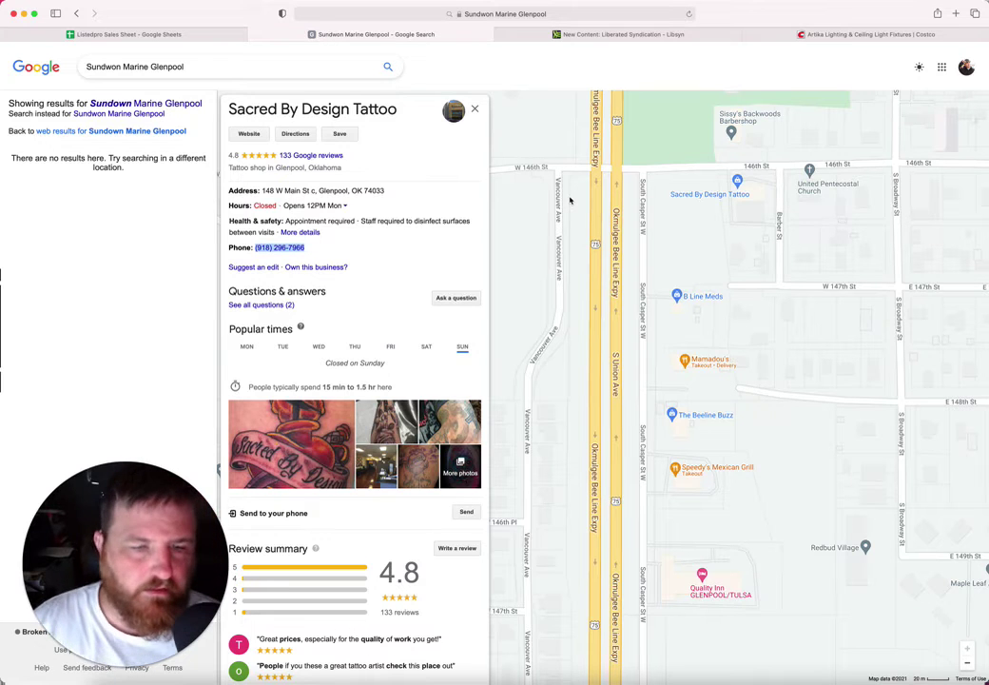
drag(834, 349, 862, 472)
Step: Open Sissy's Backwoods Barbershop in Maps and paste its name into B139
click(790, 313)
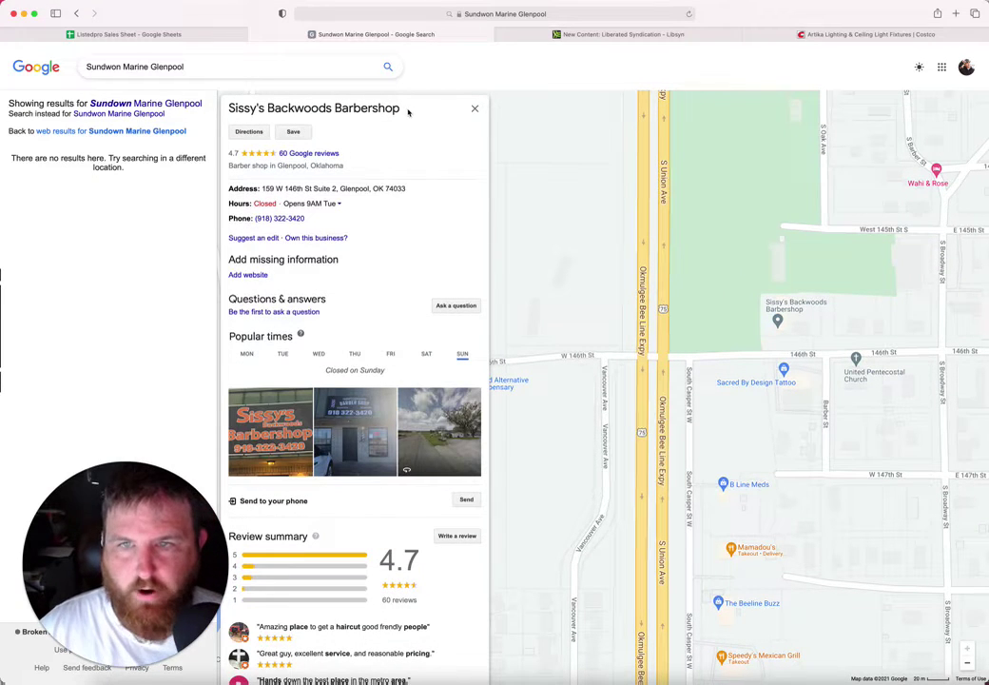
drag(408, 112, 228, 112)
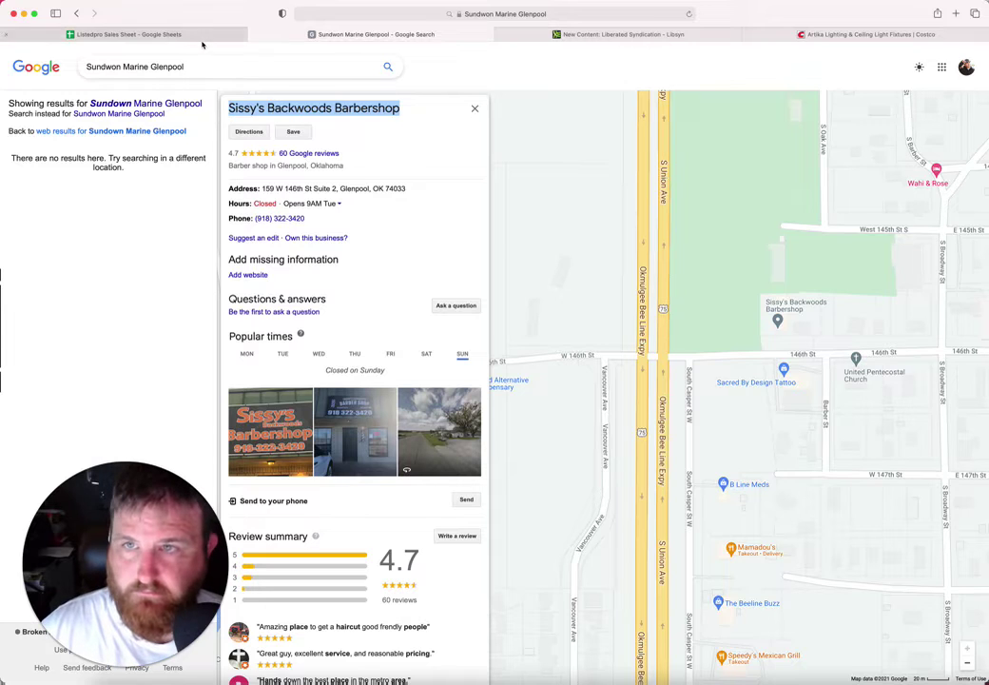
click(164, 35)
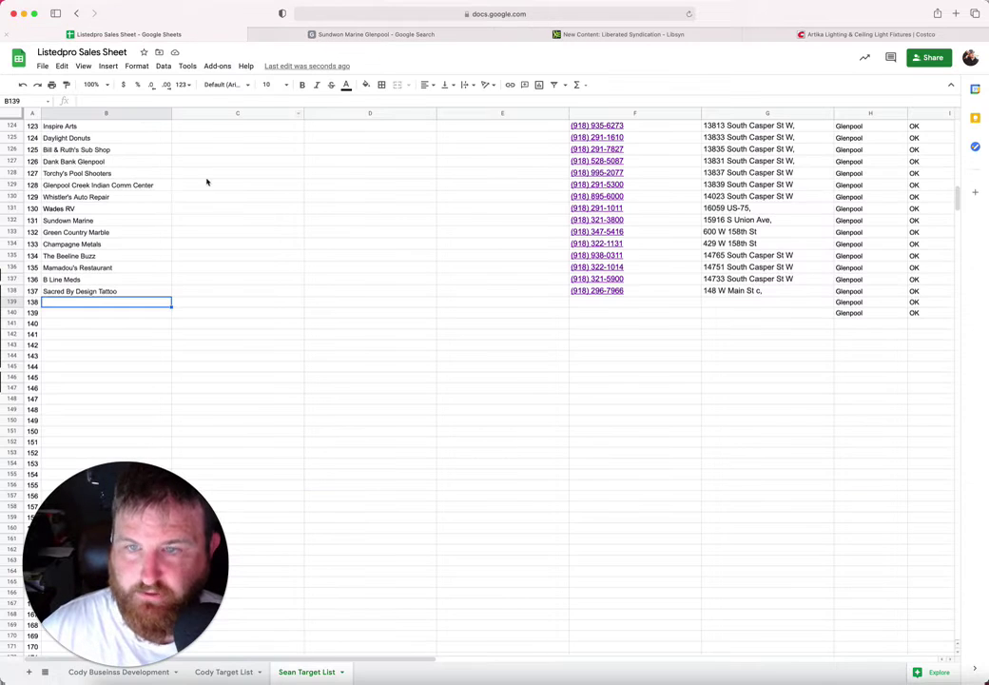
click(92, 294)
click(90, 303)
key(super+v)
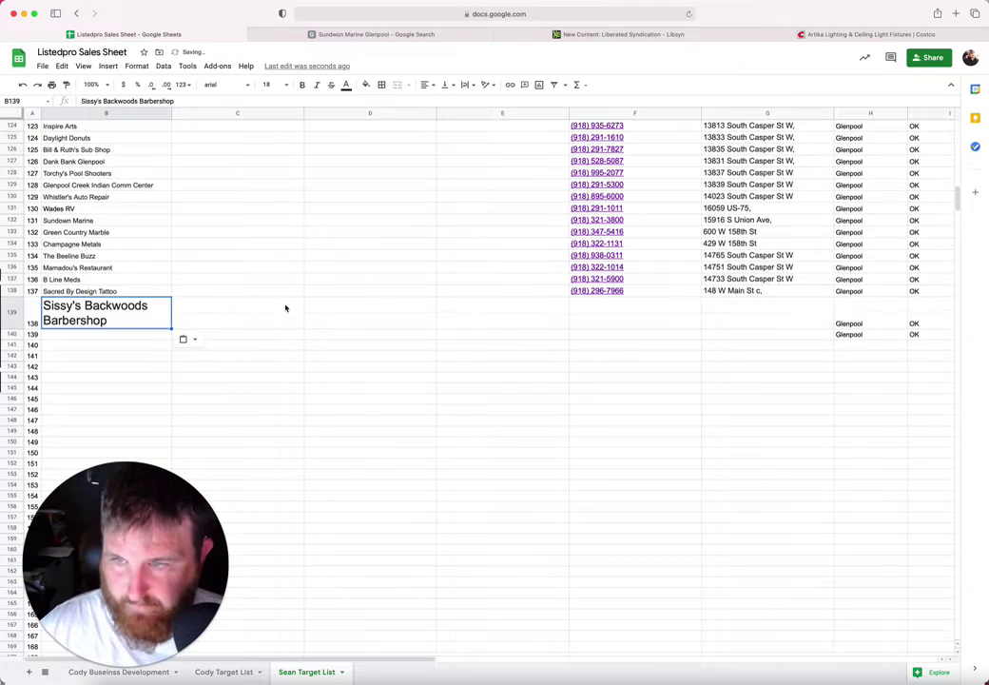
click(590, 306)
click(364, 38)
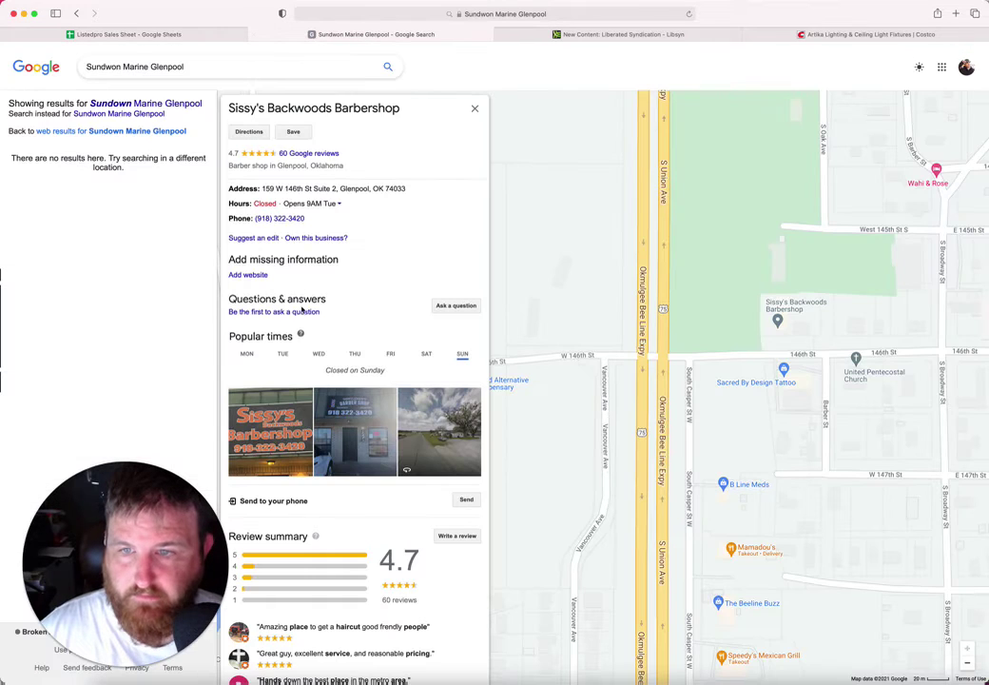
drag(312, 222, 254, 217)
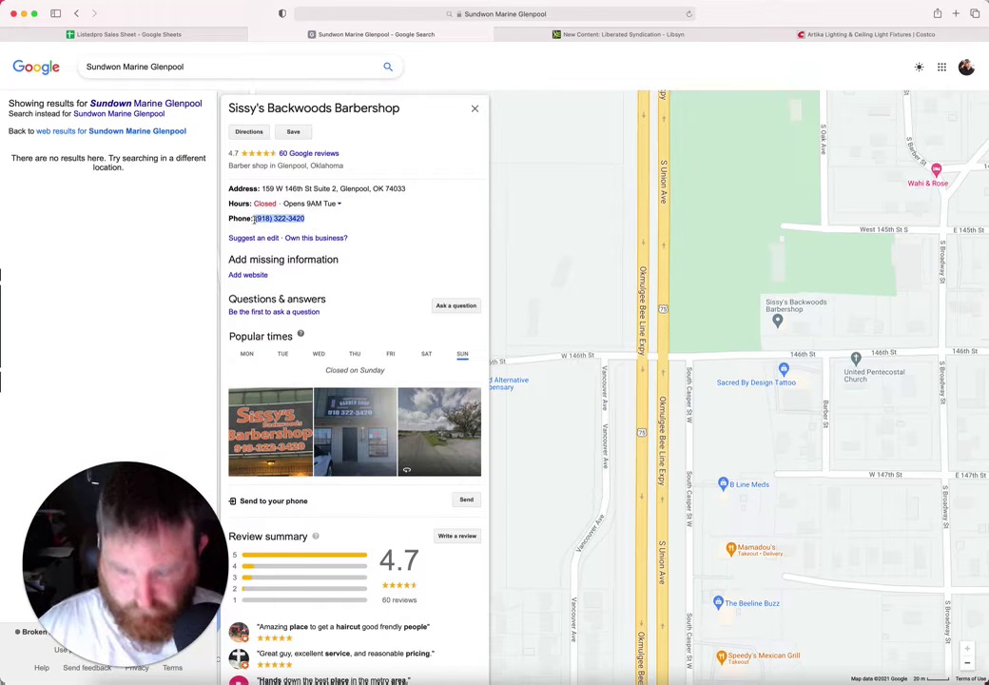
click(202, 36)
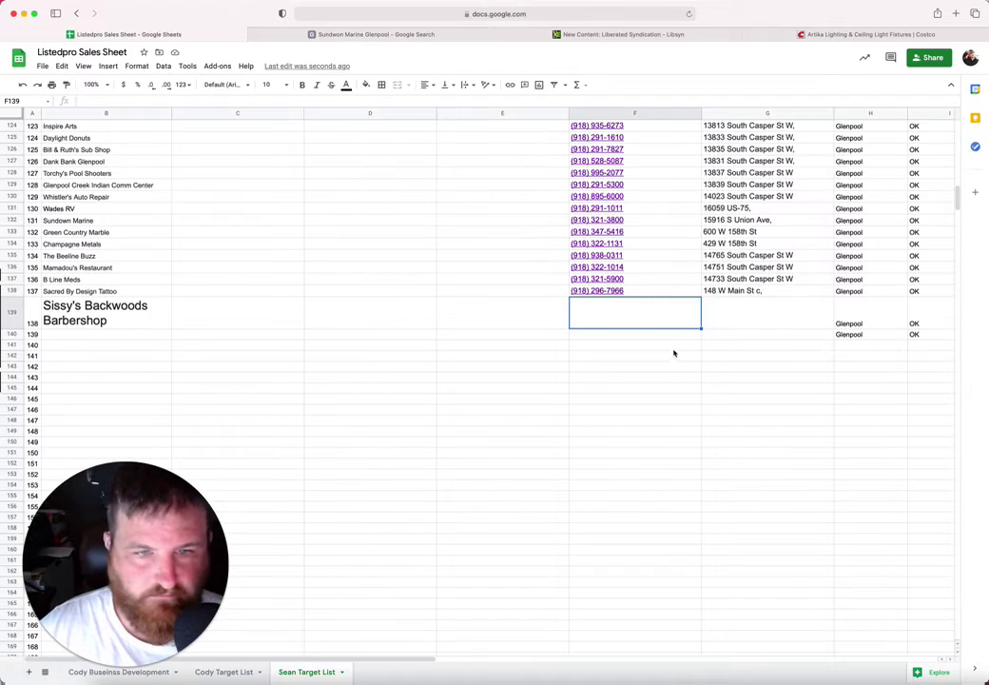
key(cmd+v)
click(768, 312)
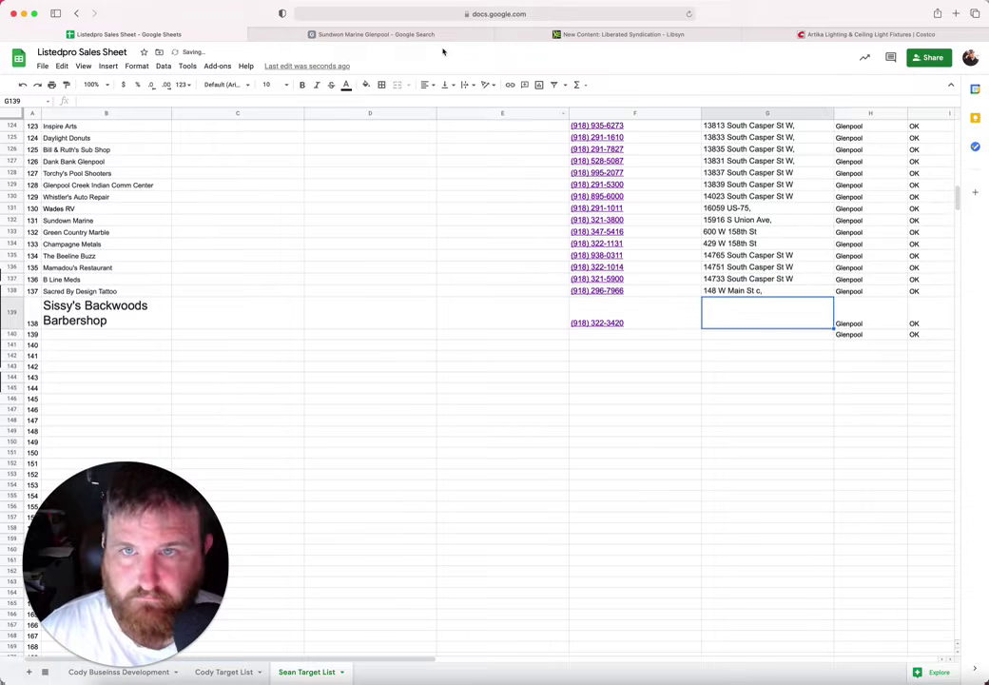
click(413, 36)
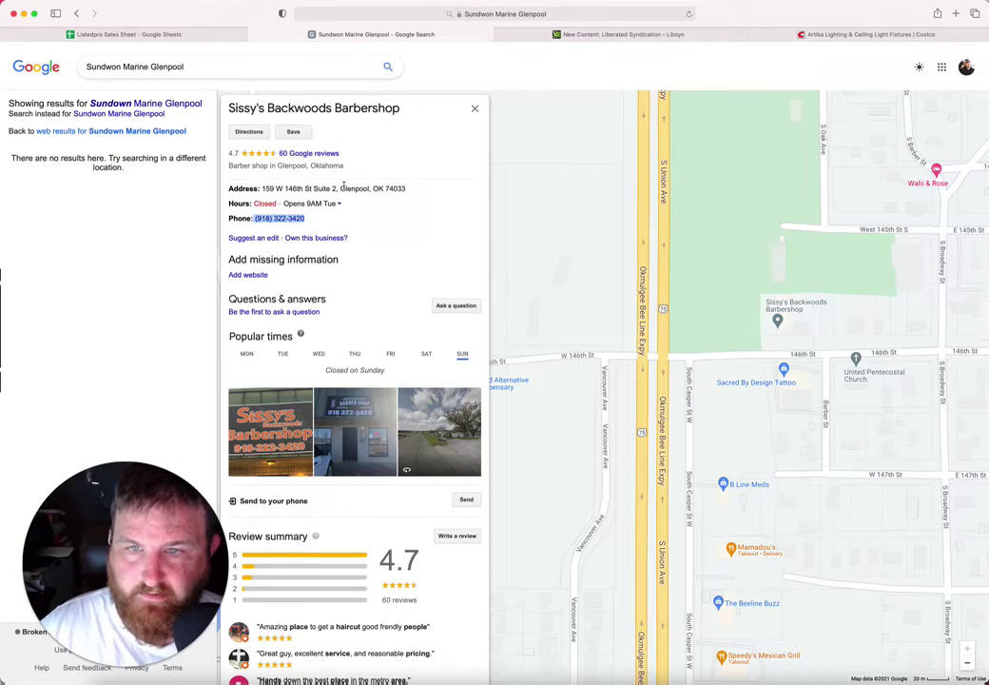
drag(337, 188, 262, 188)
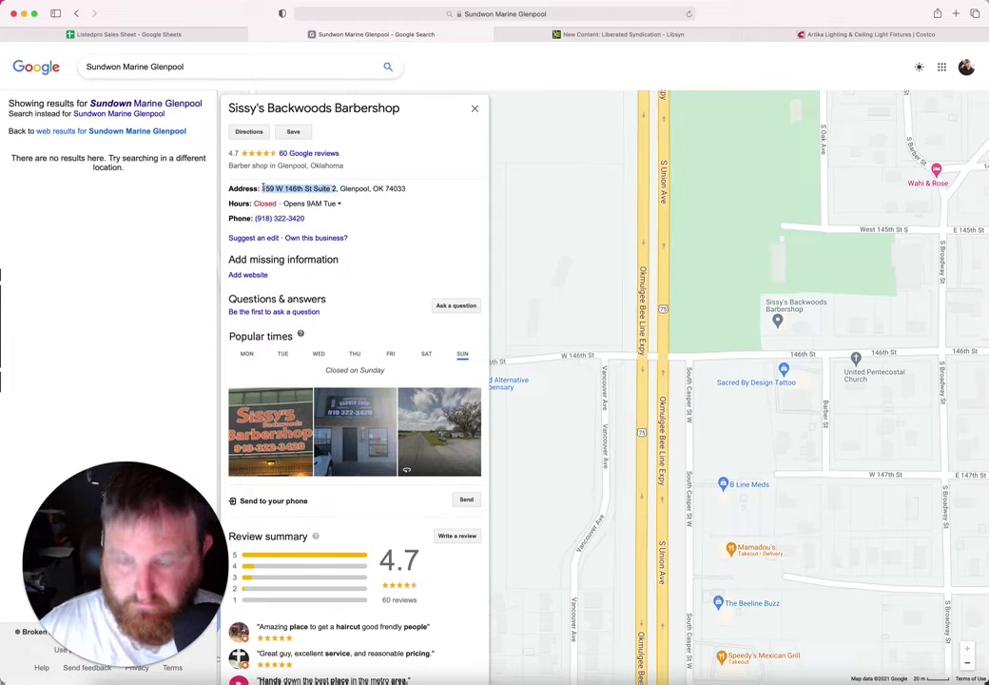
click(214, 36)
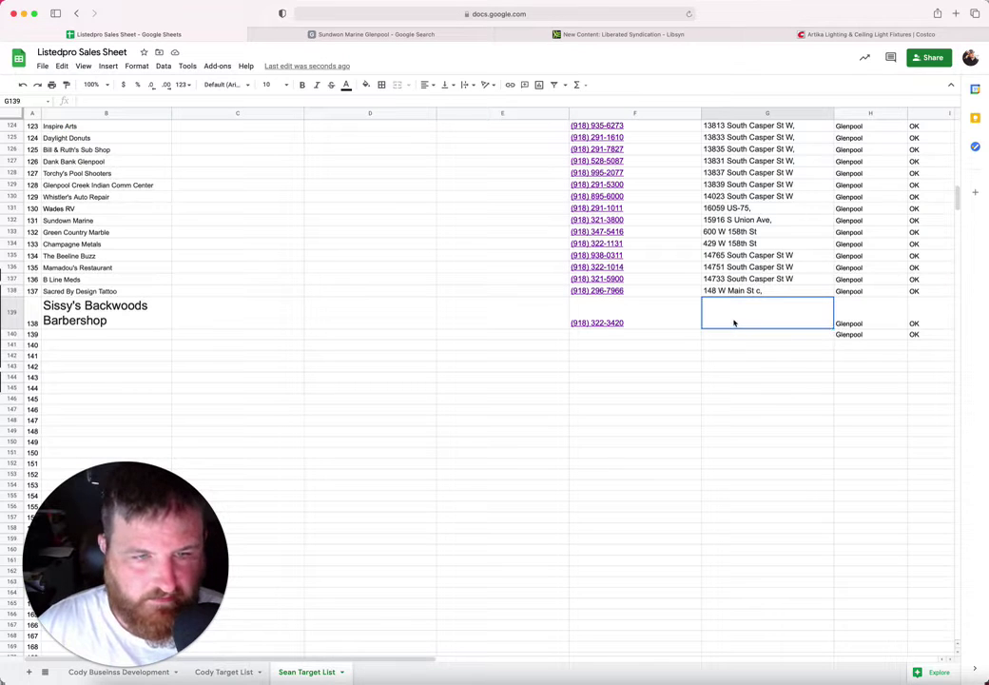
key(super+v)
Step: Set B139's font size to 10, move to B140, and pan the map for more businesses
click(134, 317)
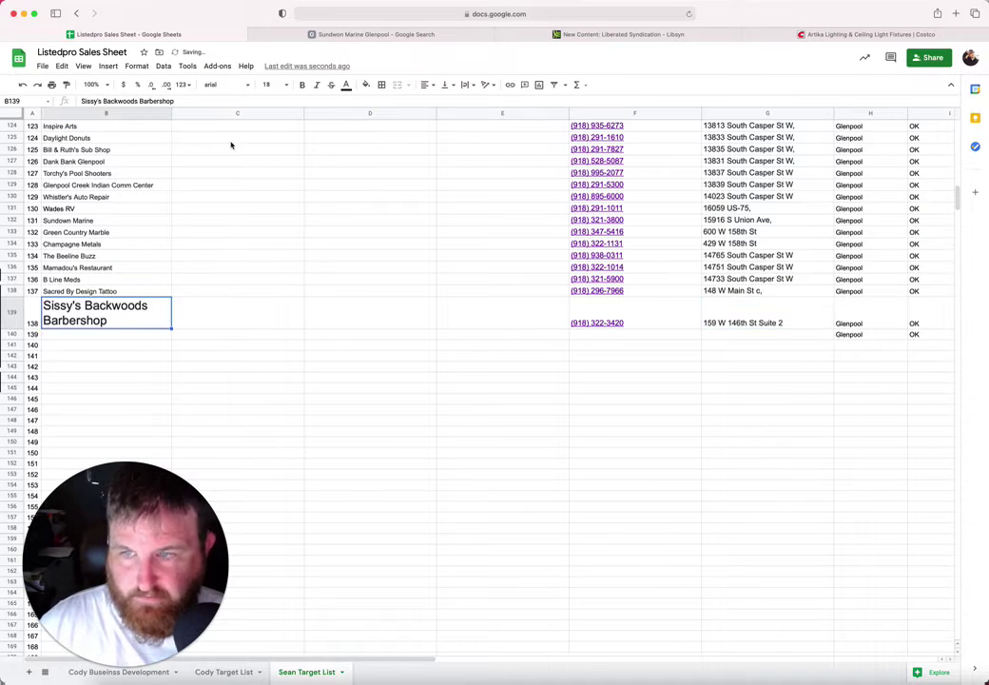
click(267, 83)
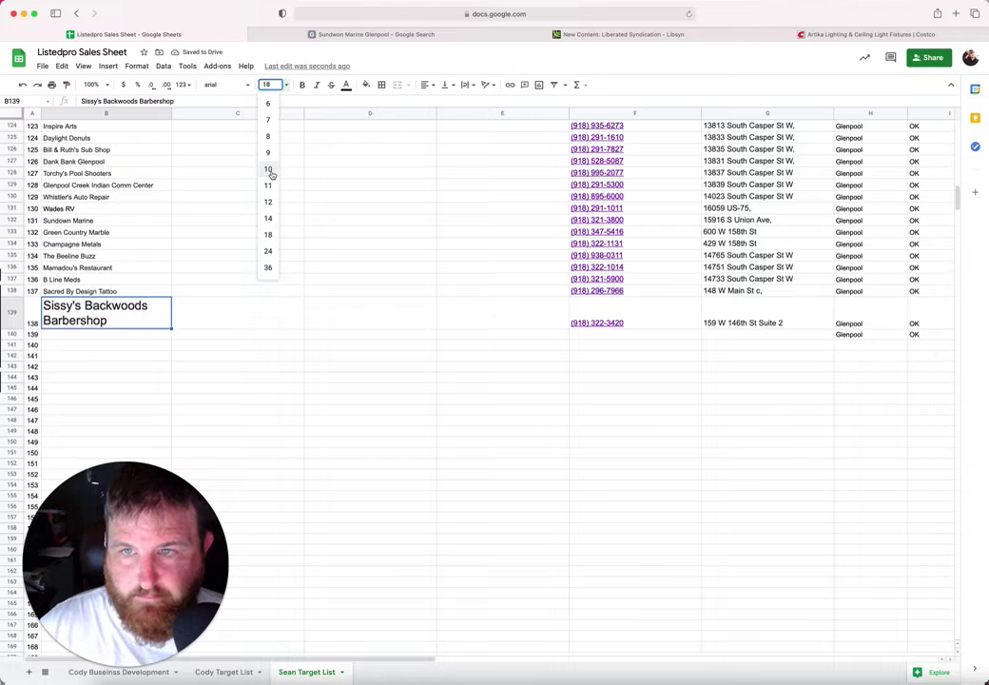
click(269, 167)
click(96, 311)
click(320, 36)
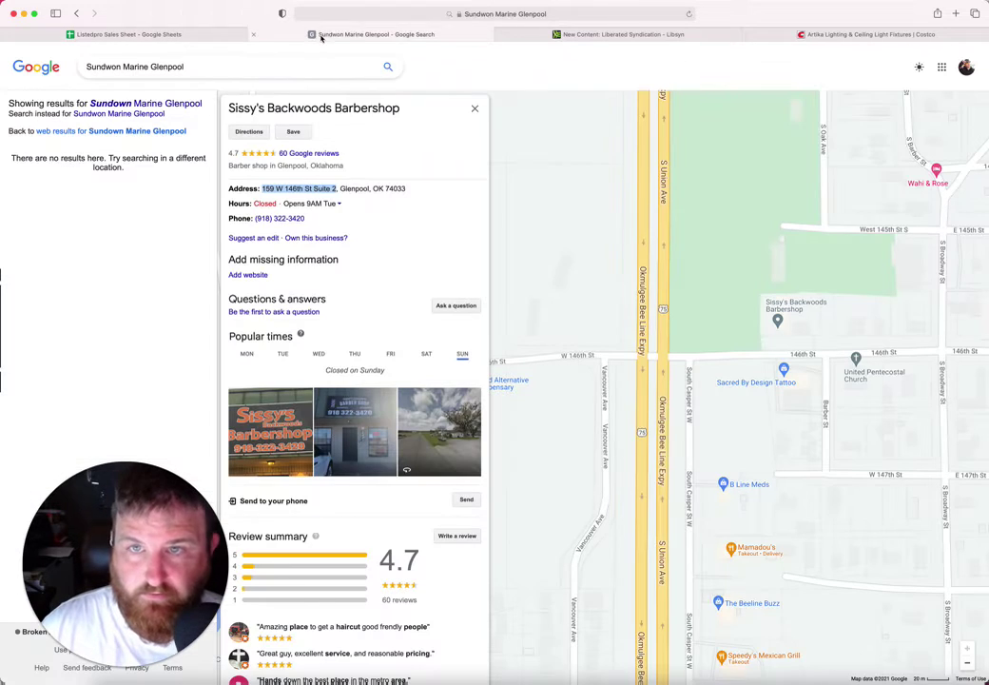
mouse_move(839, 326)
mouse_down()
mouse_move(747, 336)
mouse_move(697, 371)
mouse_move(642, 412)
mouse_move(637, 471)
mouse_move(798, 323)
mouse_move(856, 324)
mouse_up()
scroll(762, 364, down, 2)
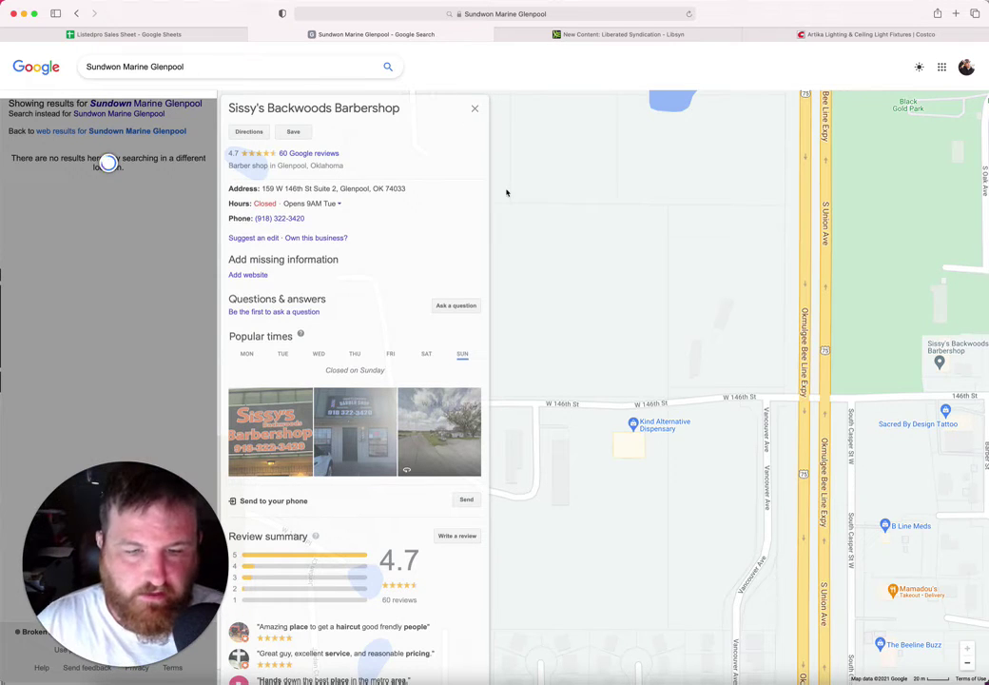
Step: Close the barbershop details and pan the map to W 146th St near Clean Air Plus
click(474, 107)
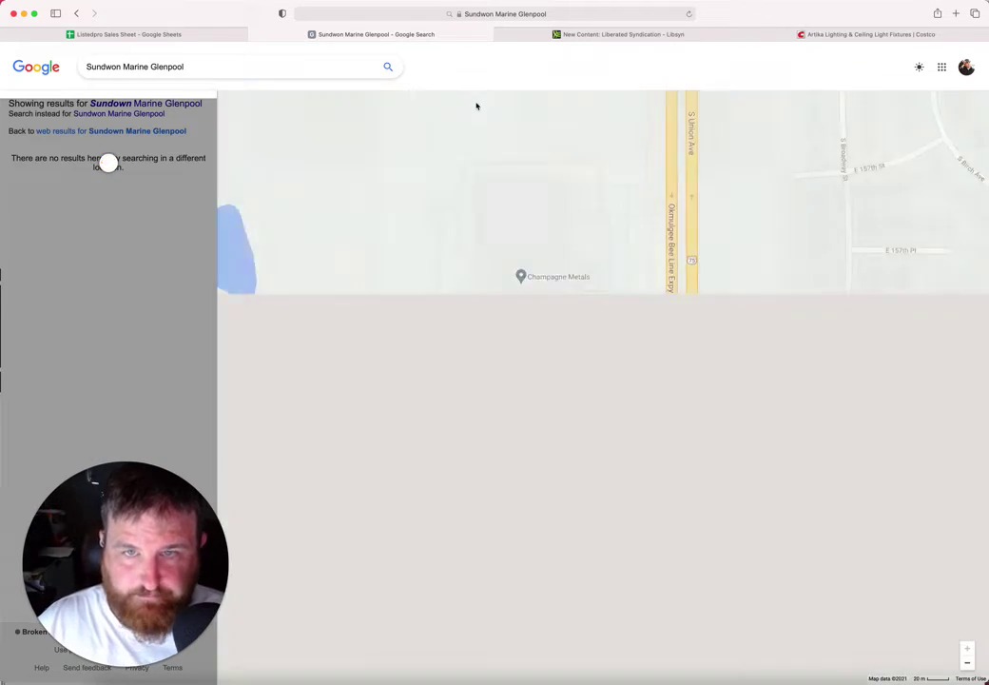
drag(610, 236, 609, 415)
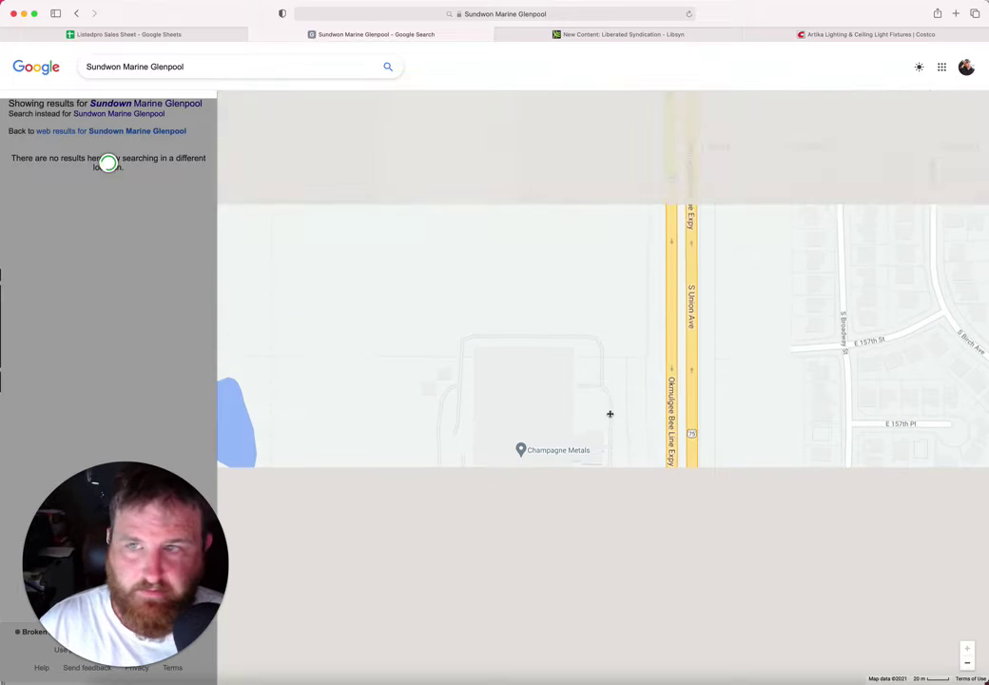
drag(612, 291, 570, 569)
drag(593, 402, 587, 563)
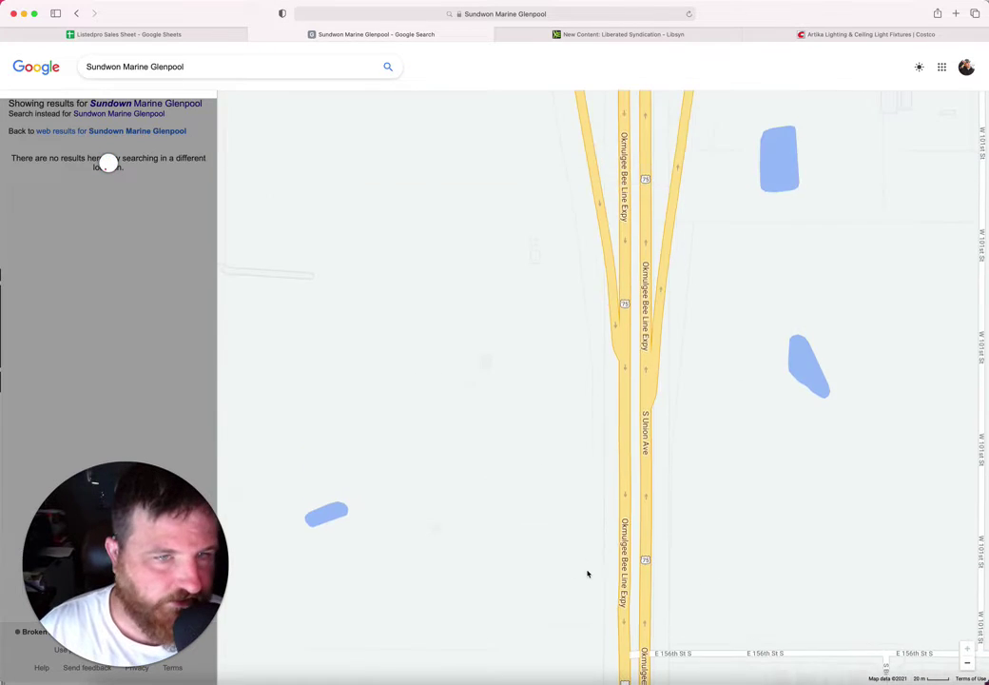
drag(587, 473, 607, 667)
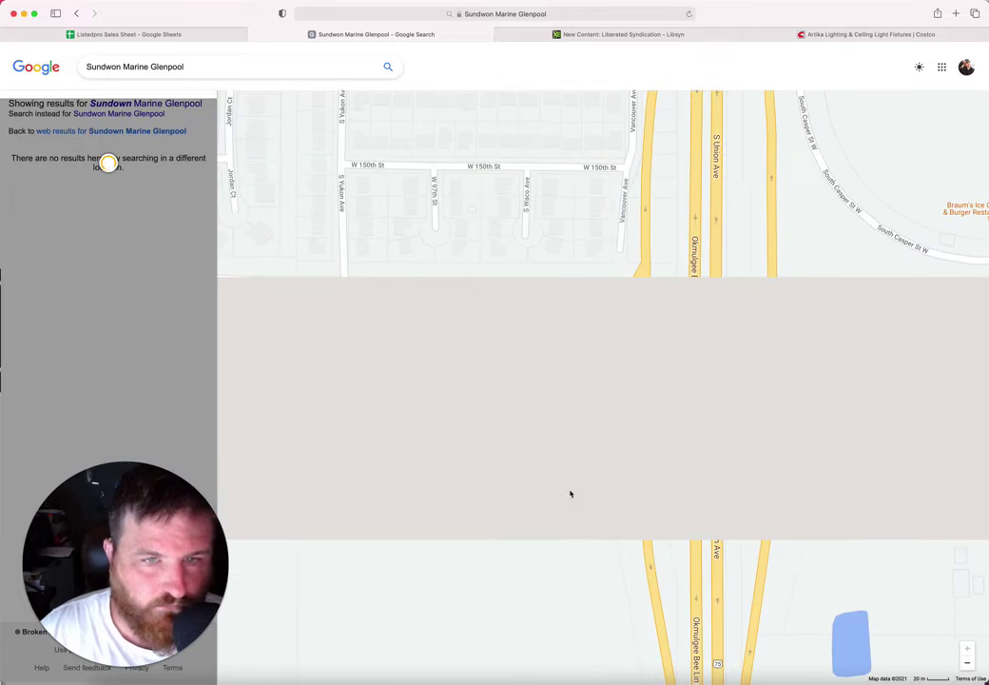
drag(562, 453, 567, 653)
drag(577, 484, 706, 568)
drag(742, 195, 698, 614)
drag(730, 280, 715, 530)
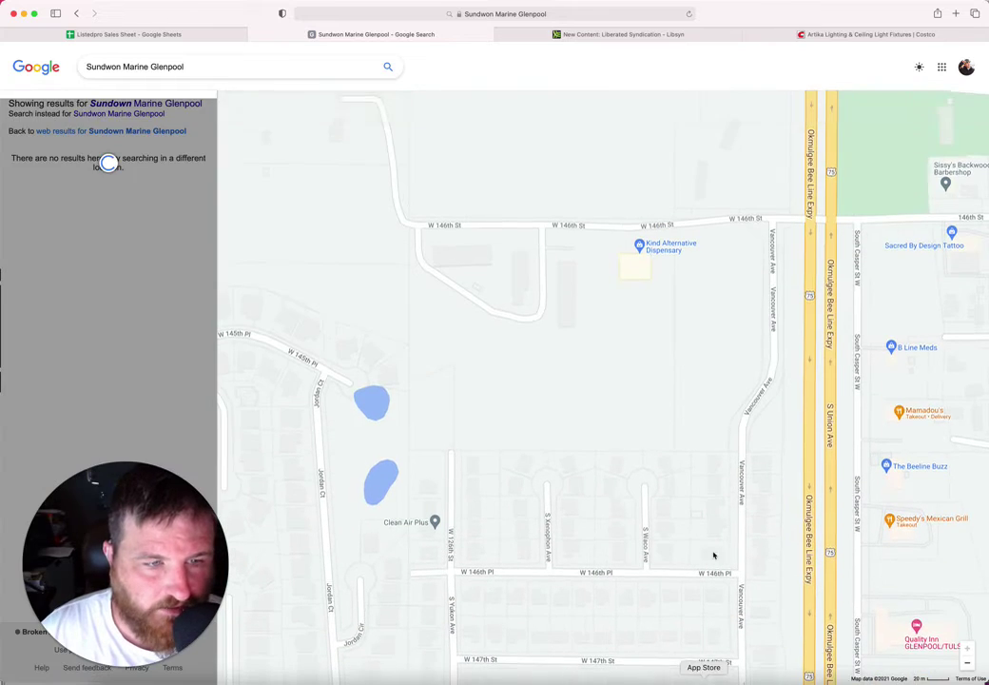
Step: Open Kind Alternative Dispensary in Maps and paste its name into B140
click(674, 247)
drag(389, 112, 221, 108)
key(super+c)
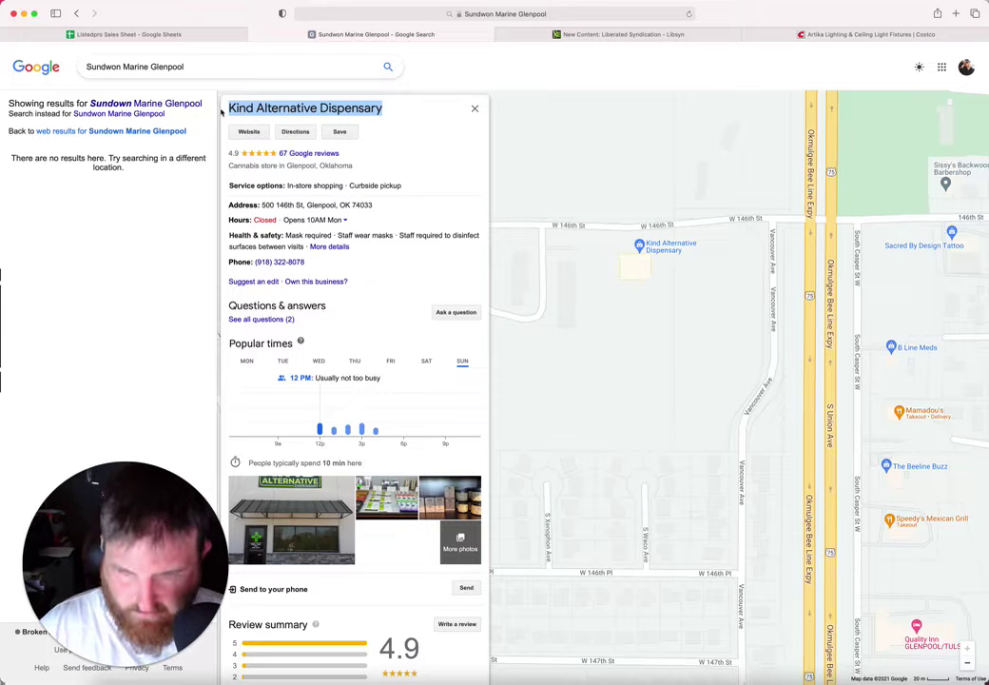
click(186, 36)
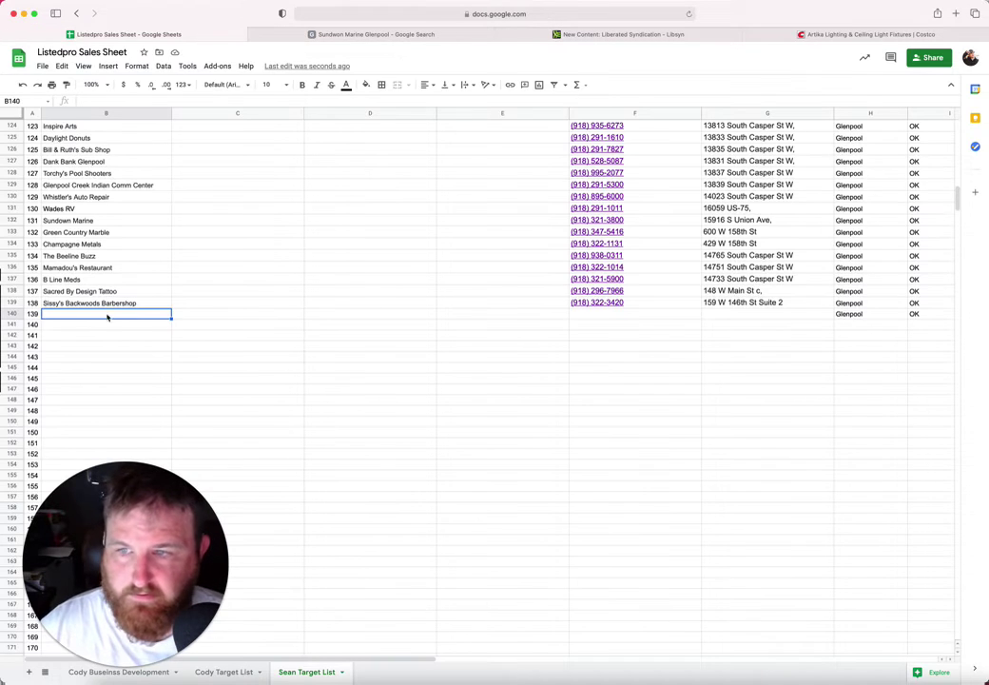
key(super+v)
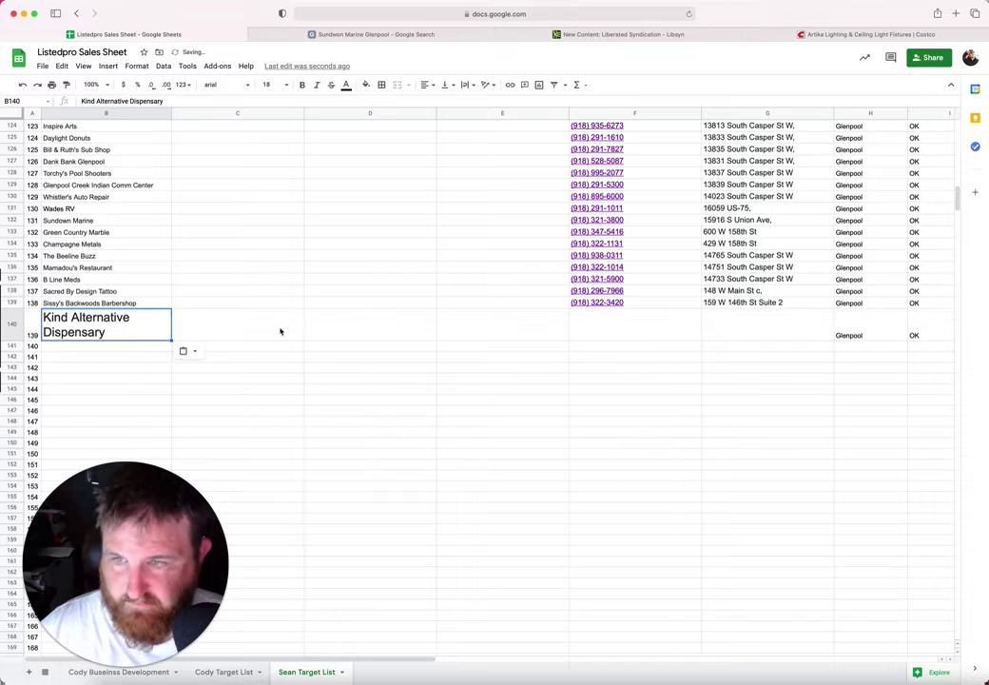
click(620, 321)
Step: Copy the dispensary's address 500 146th St into G140
click(322, 36)
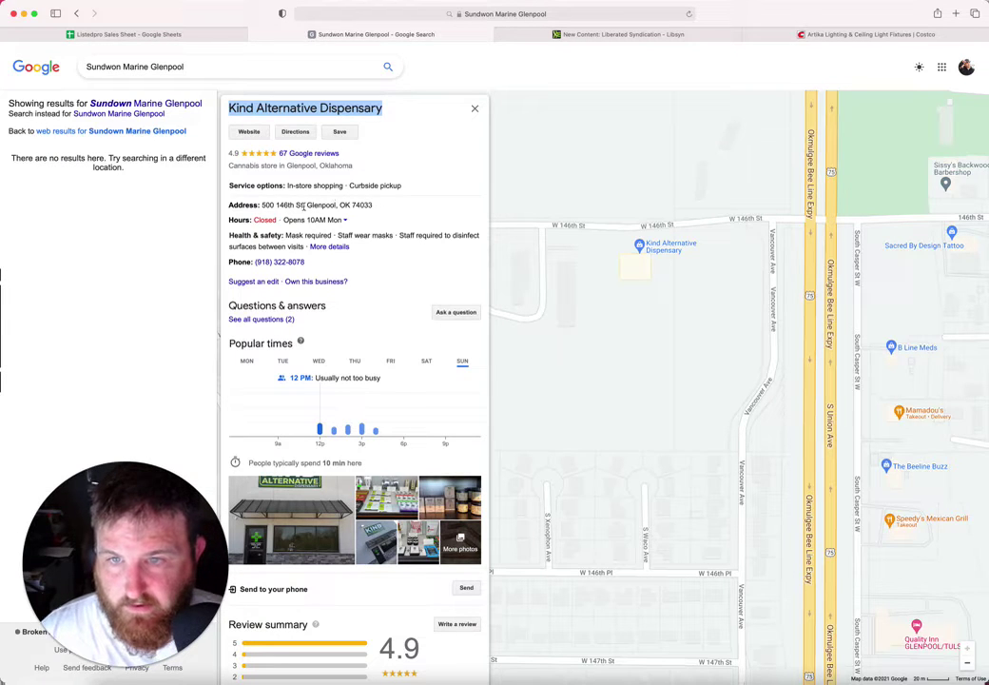
drag(303, 206, 263, 206)
key(ctrl+c)
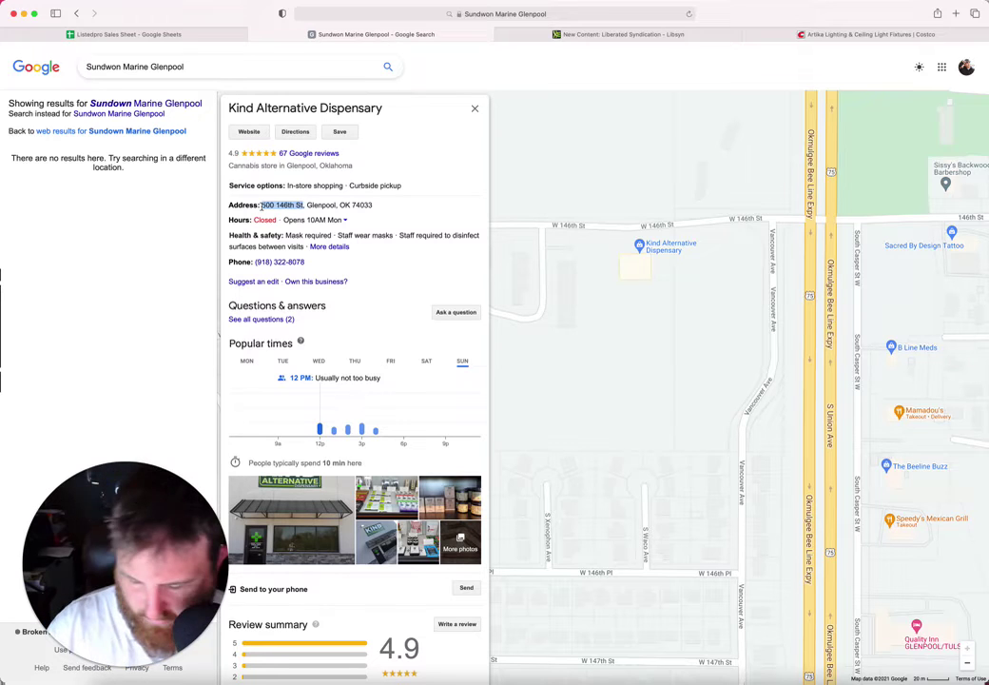
click(206, 37)
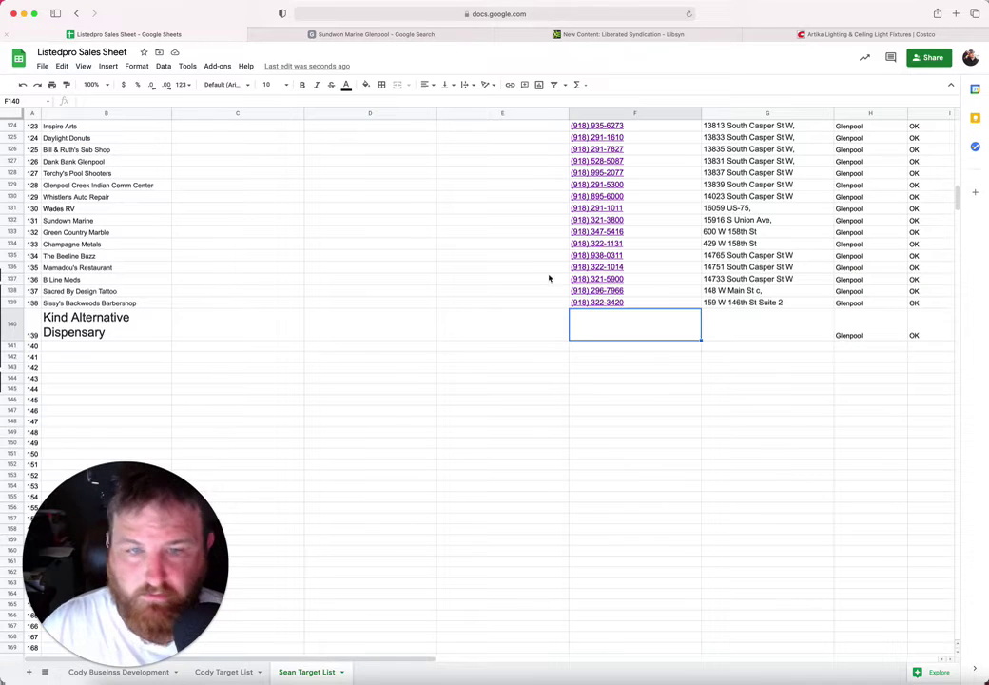
click(714, 332)
key(ctrl+v)
click(636, 329)
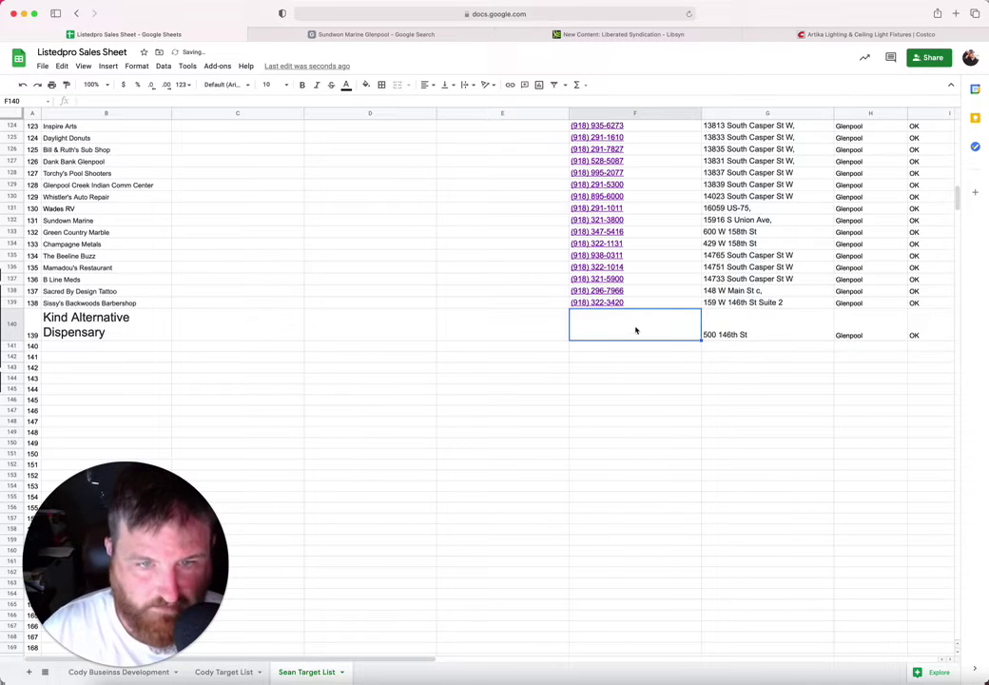
click(377, 35)
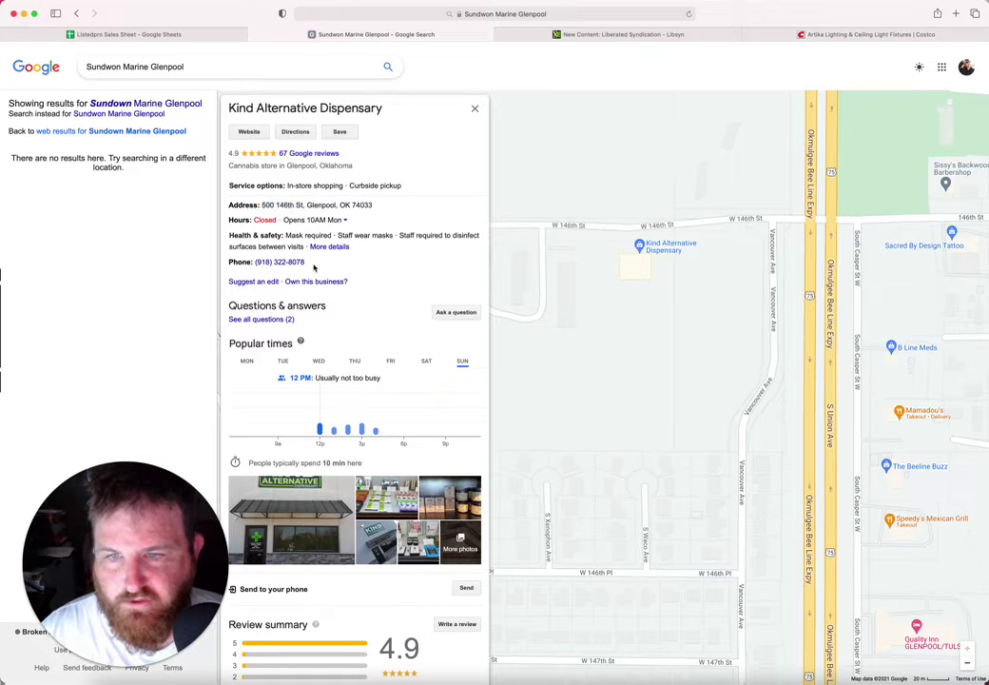
drag(307, 265, 254, 262)
key(super+c)
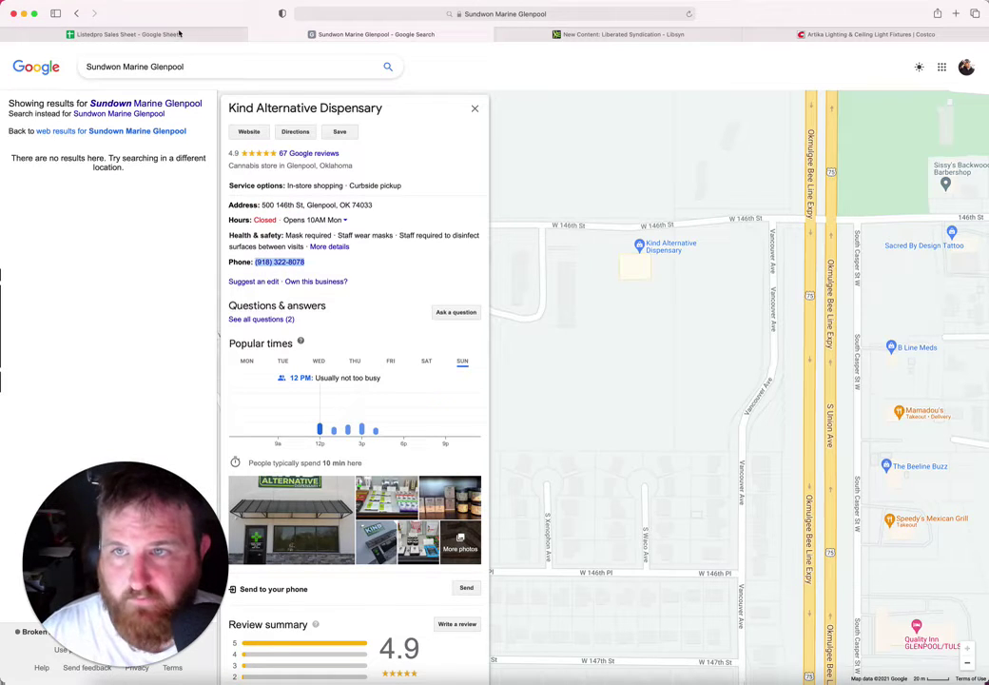
click(177, 35)
key(super+v)
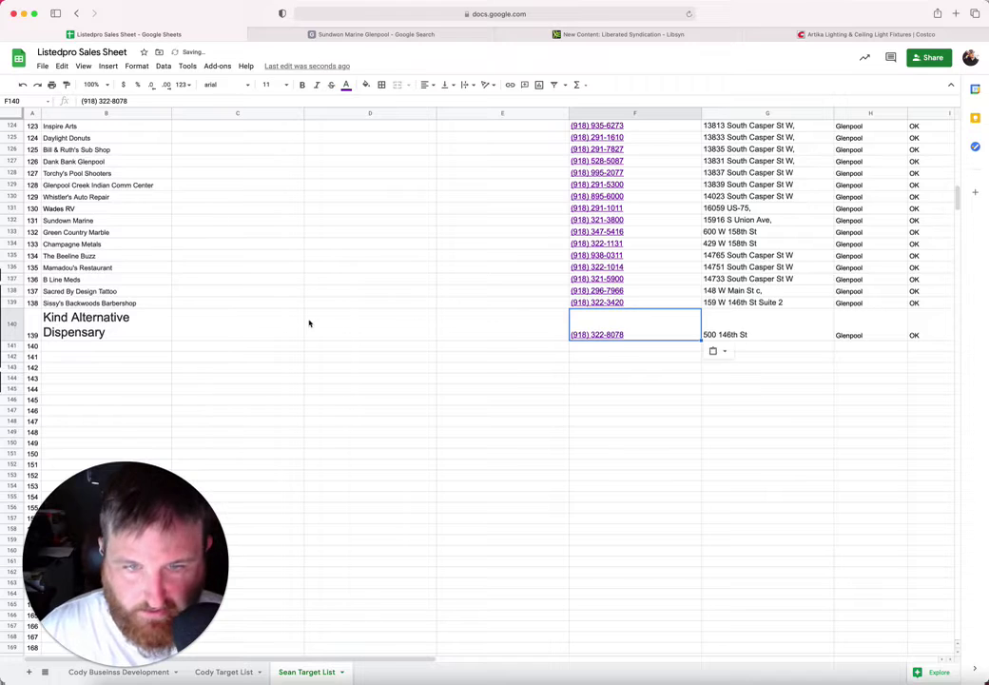
Step: Set B140's font size to 10 and move to B141
click(104, 324)
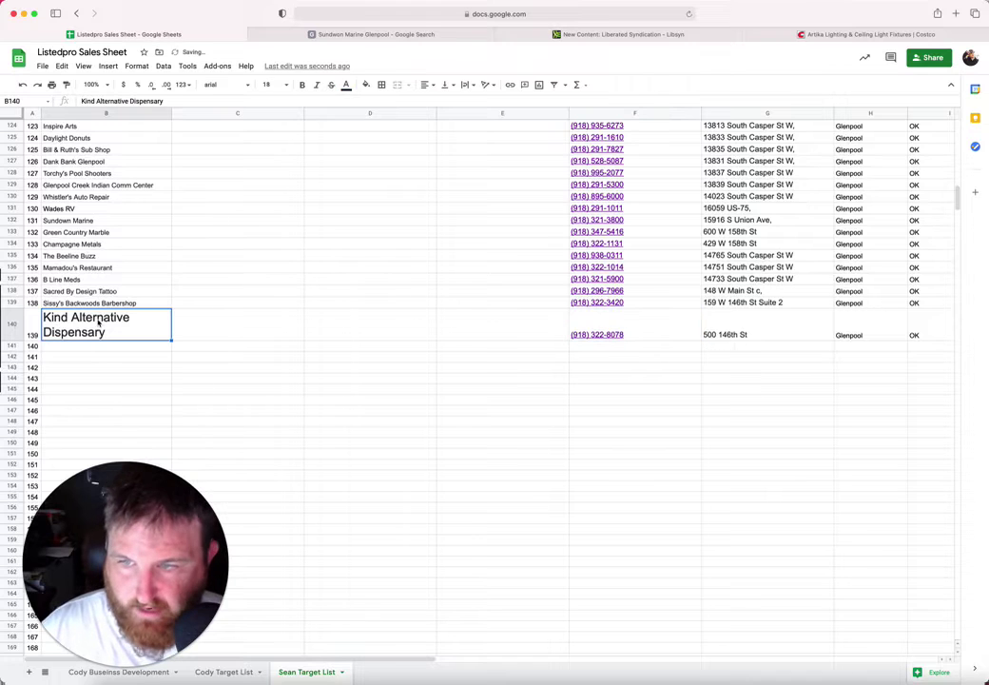
click(284, 85)
click(270, 168)
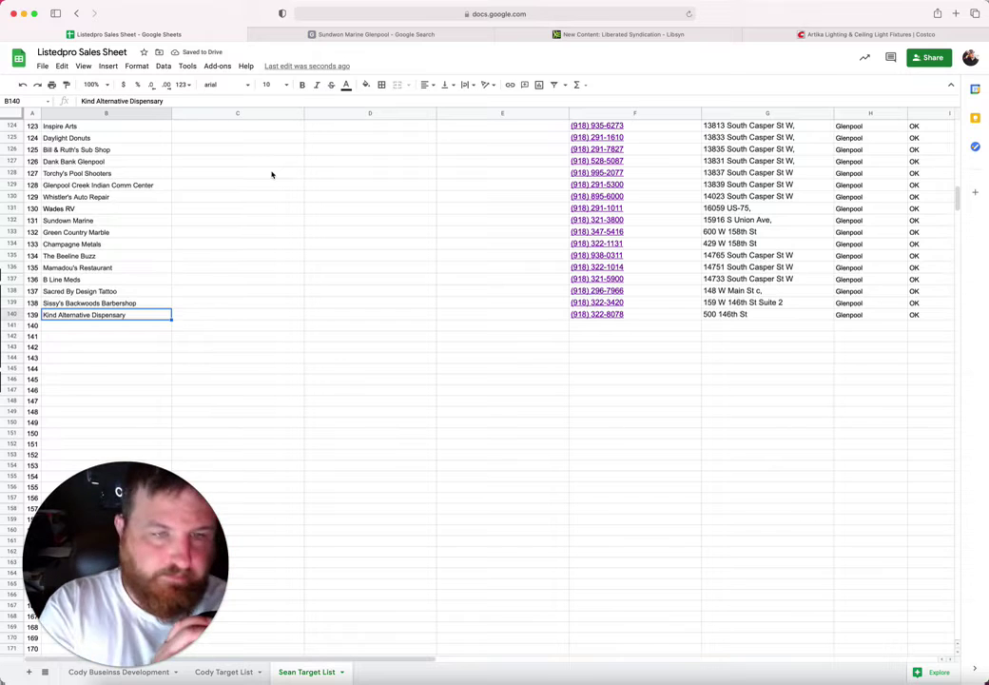
click(96, 330)
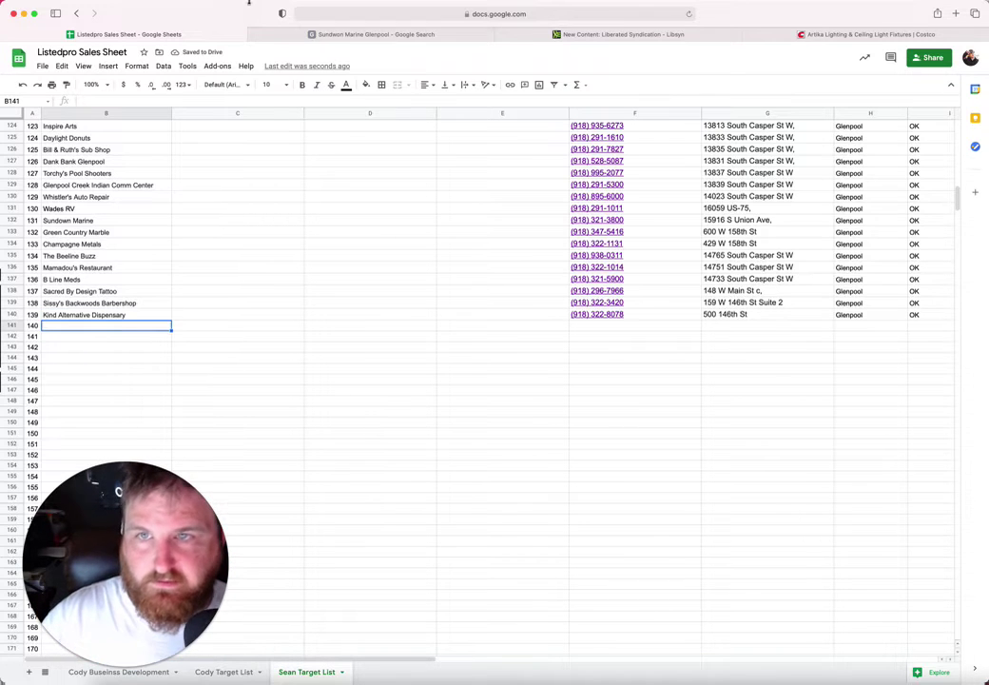
Step: Pan the map to E 141st St and open The Aroma Bean Coffeehouse listing
click(376, 35)
drag(662, 259, 470, 354)
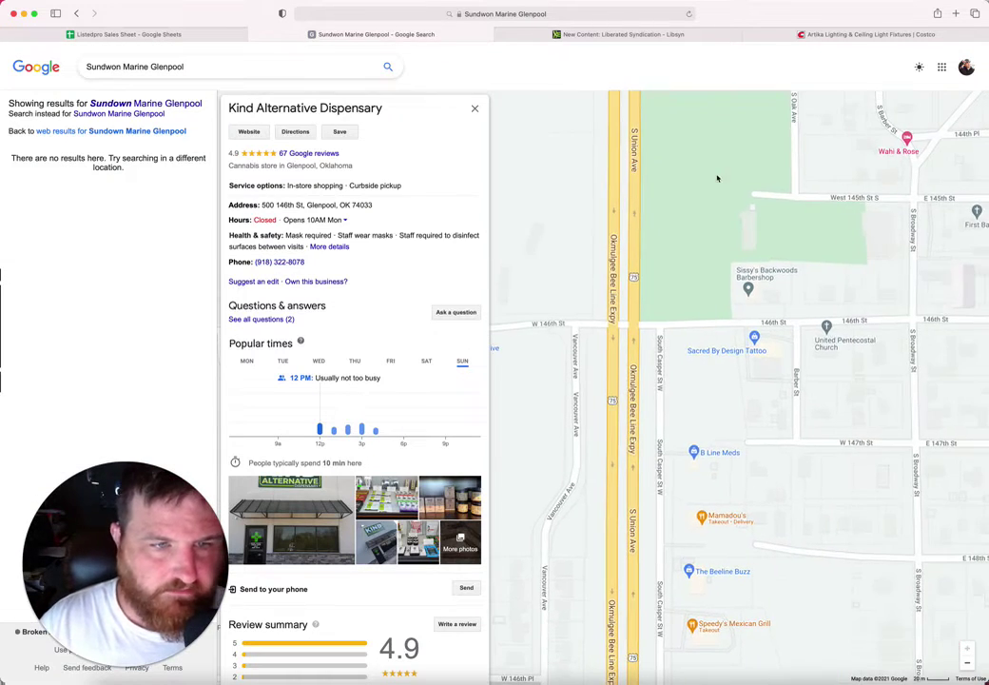
drag(716, 178, 734, 486)
drag(710, 381, 642, 449)
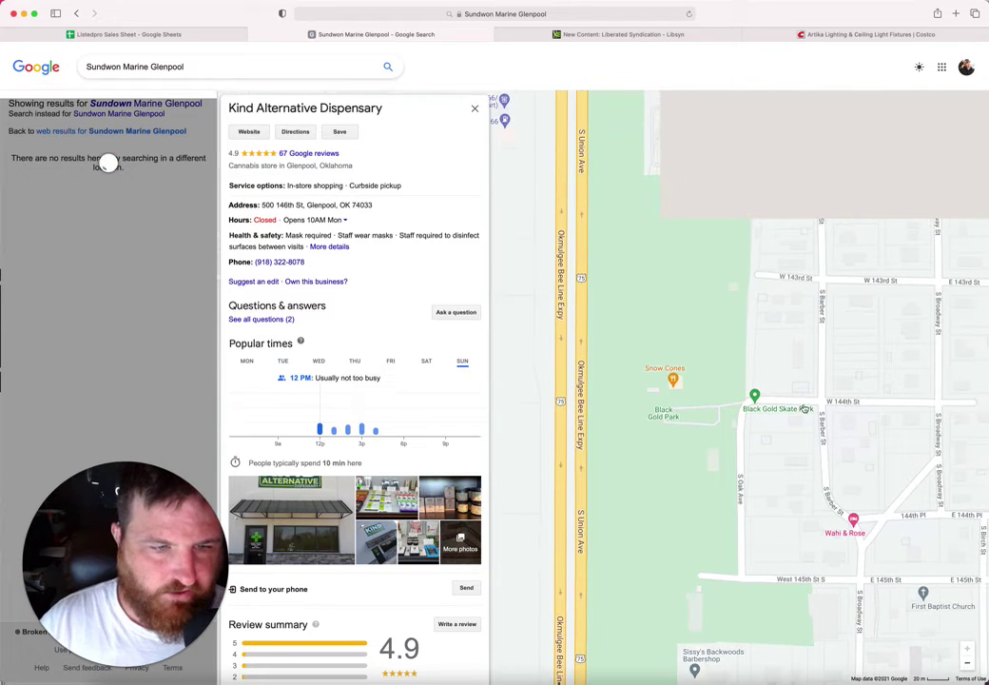
drag(805, 409, 729, 354)
drag(799, 445, 903, 561)
drag(769, 358, 896, 509)
drag(685, 447, 545, 435)
drag(713, 428, 633, 397)
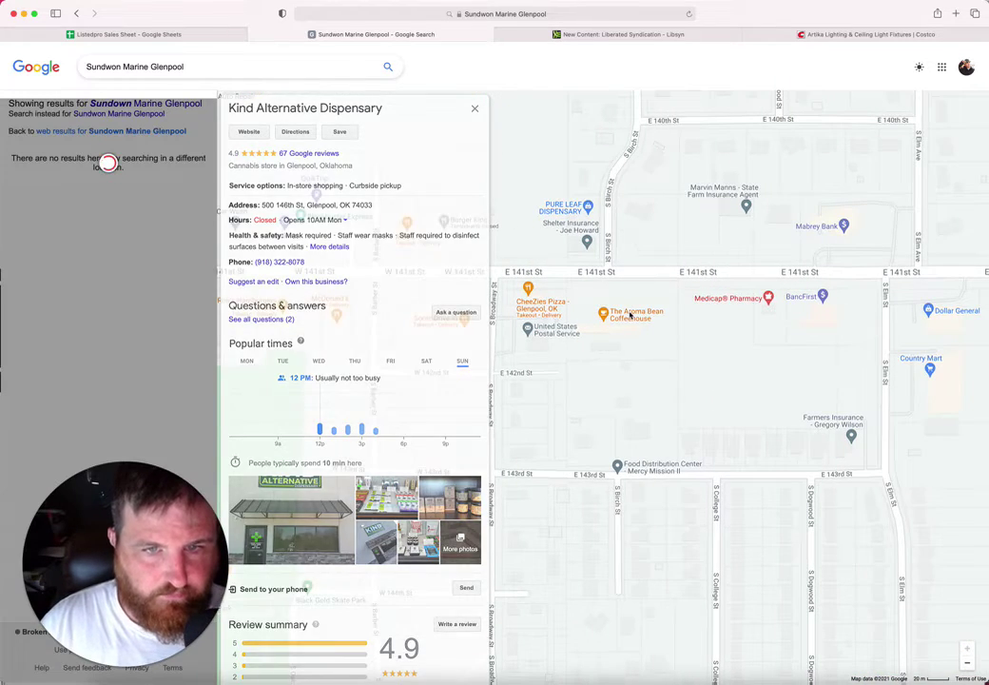
click(630, 315)
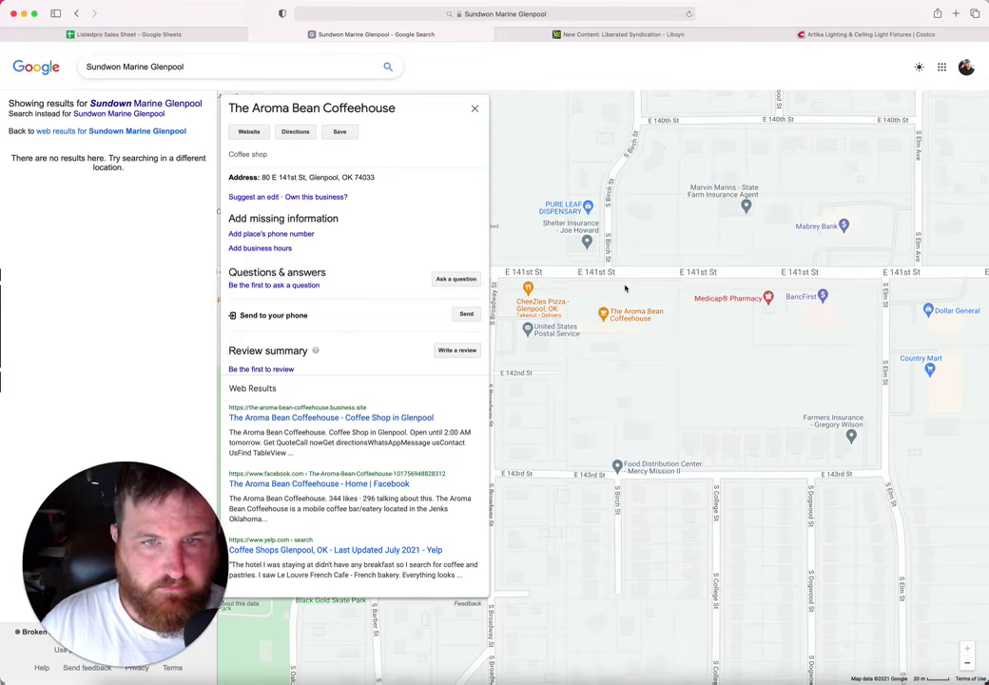
Step: Copy The Aroma Bean Coffeehouse name into B141 and address 80 E 141st St into G141
drag(397, 110, 227, 111)
key(super+c)
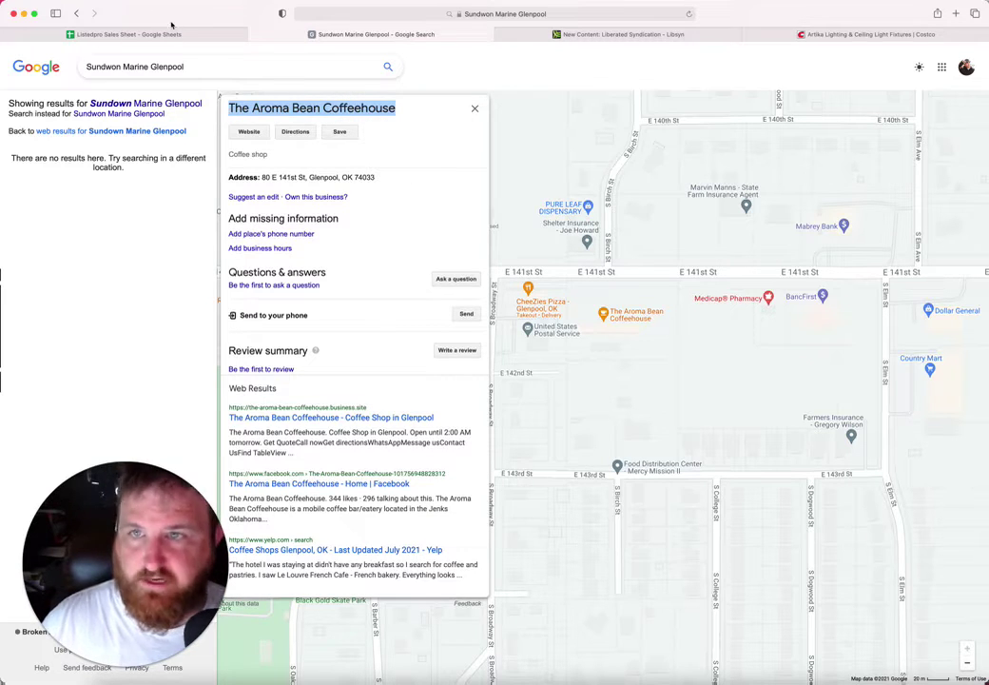
click(133, 34)
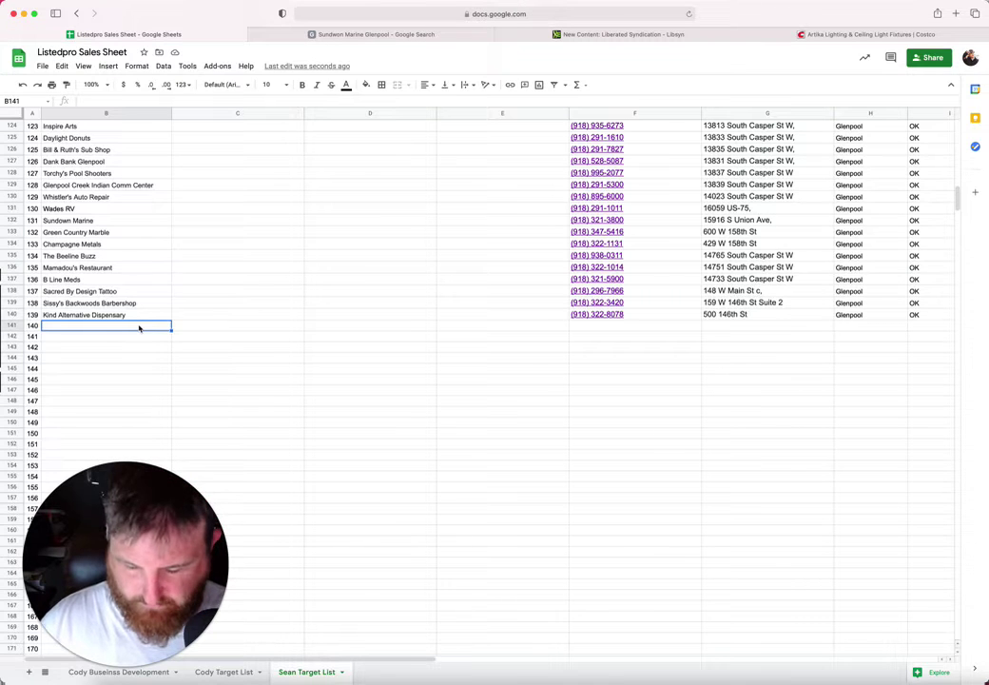
key(super+v)
click(323, 34)
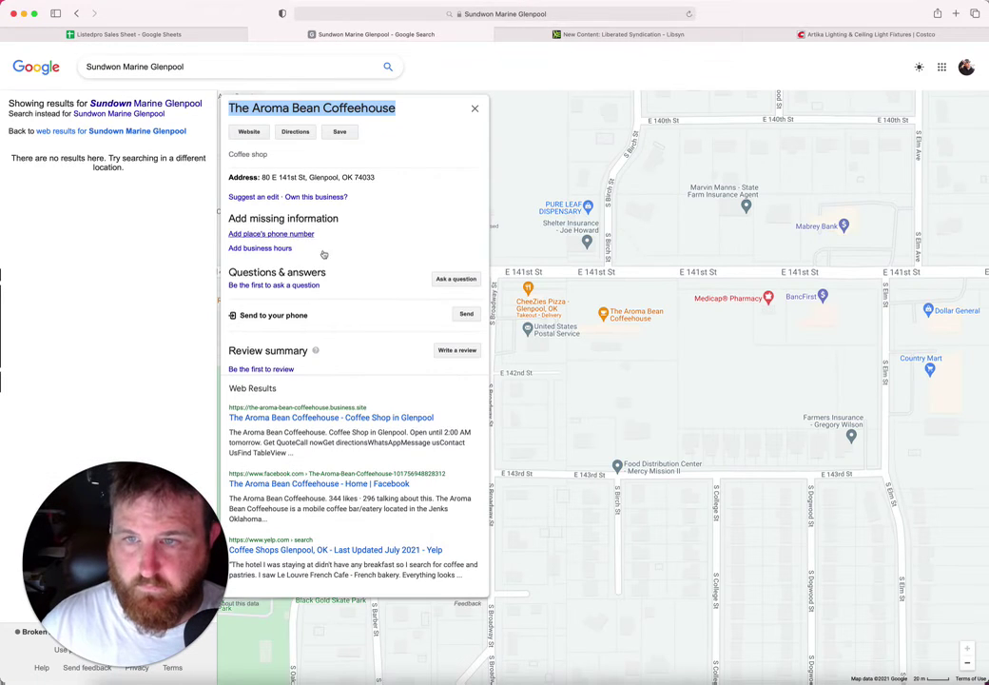
drag(306, 177, 263, 178)
key(super+c)
click(171, 34)
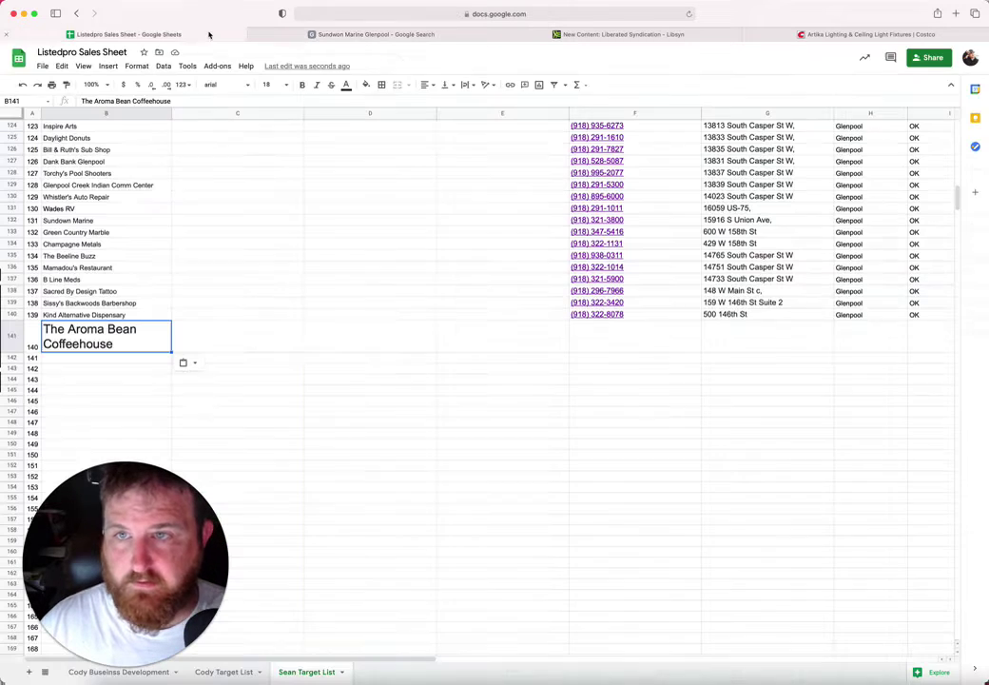
click(720, 332)
key(super+v)
Step: Copy Glenpool, OK, 74033 from H140:J140 down into H141:J152
click(877, 315)
scroll(962, 315, right, 5)
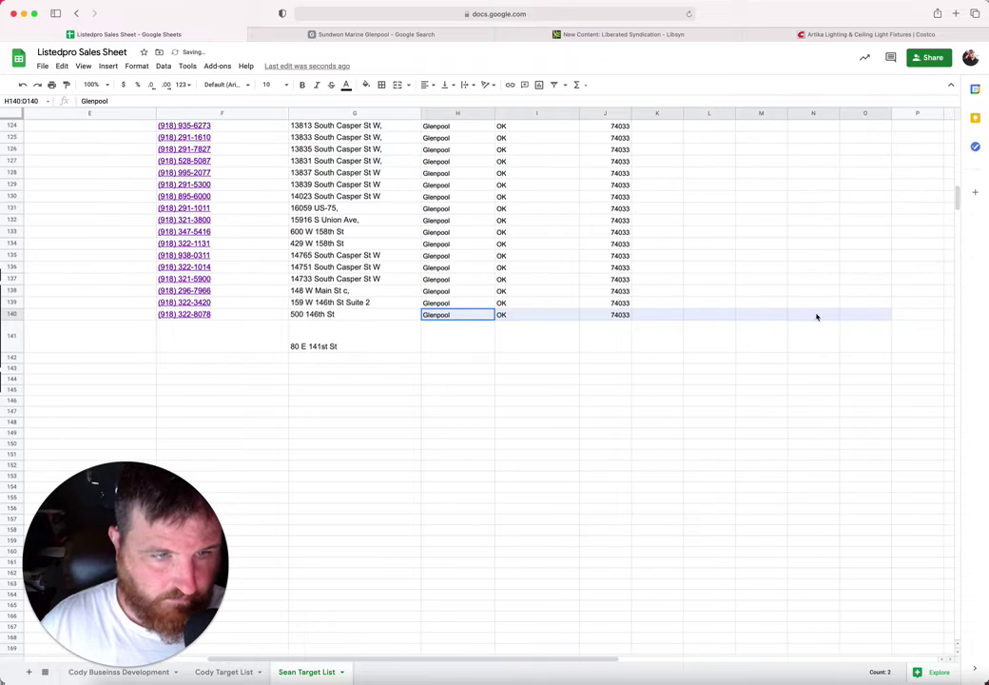
shift+click(624, 318)
drag(456, 335, 587, 457)
text(Glenpool	OK	74033 Glenpool	OK	74033 Glenpool	OK	74033 Glenpool	OK	74033 Glenpool	OK	74033 Glenpool	OK	74033 Glenpool	OK	74033 Glenpool	OK	74033 Glenpool	OK	74033 Glenpool	OK	74033 Glenpool	OK	74033 Glenpool	OK	74033)
click(345, 399)
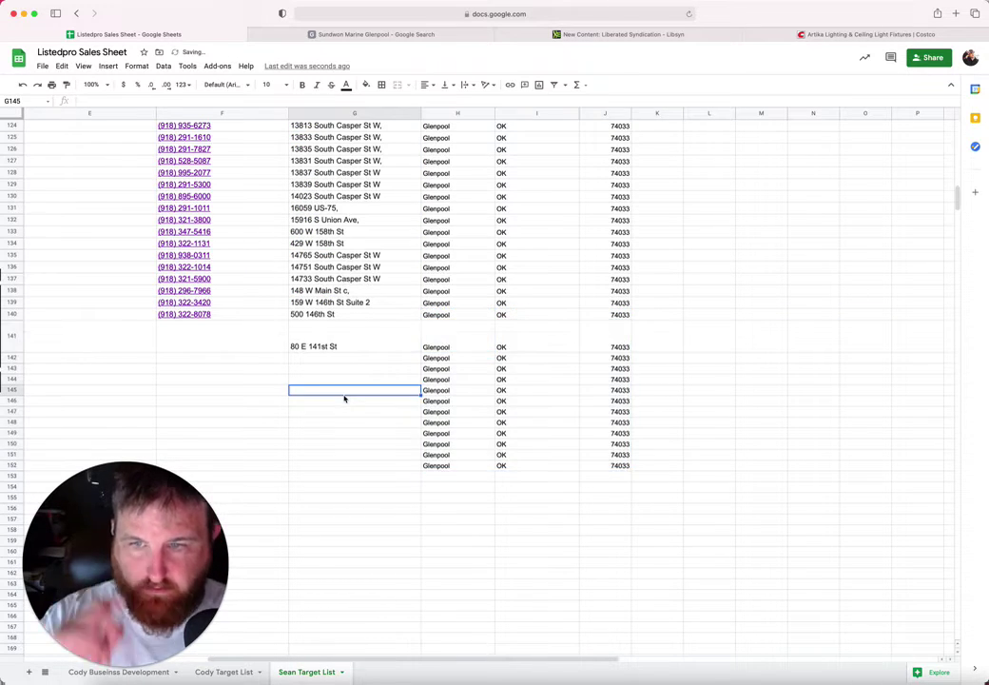
Step: Set B141's font size to 10, move to B142, and return to Maps
scroll(346, 398, left, 5)
click(100, 336)
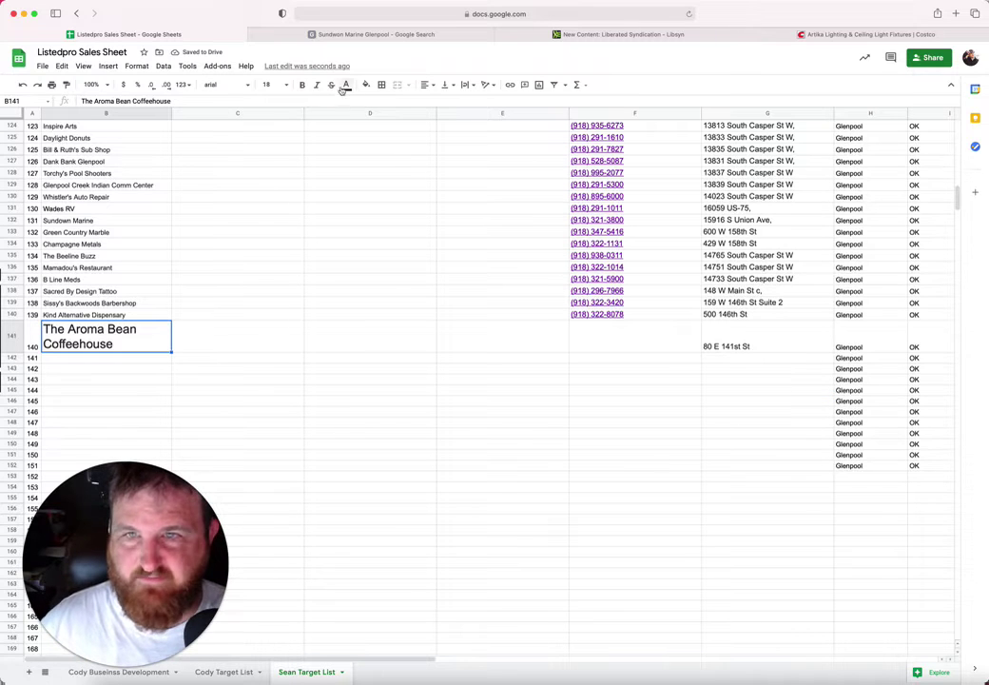
click(267, 85)
click(273, 172)
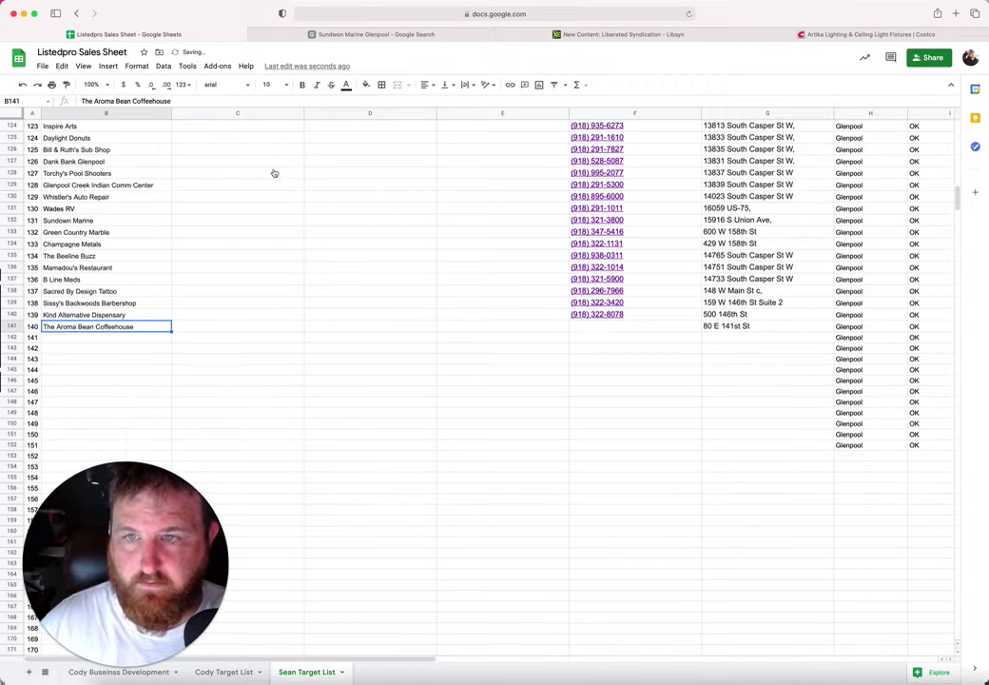
click(152, 338)
click(343, 36)
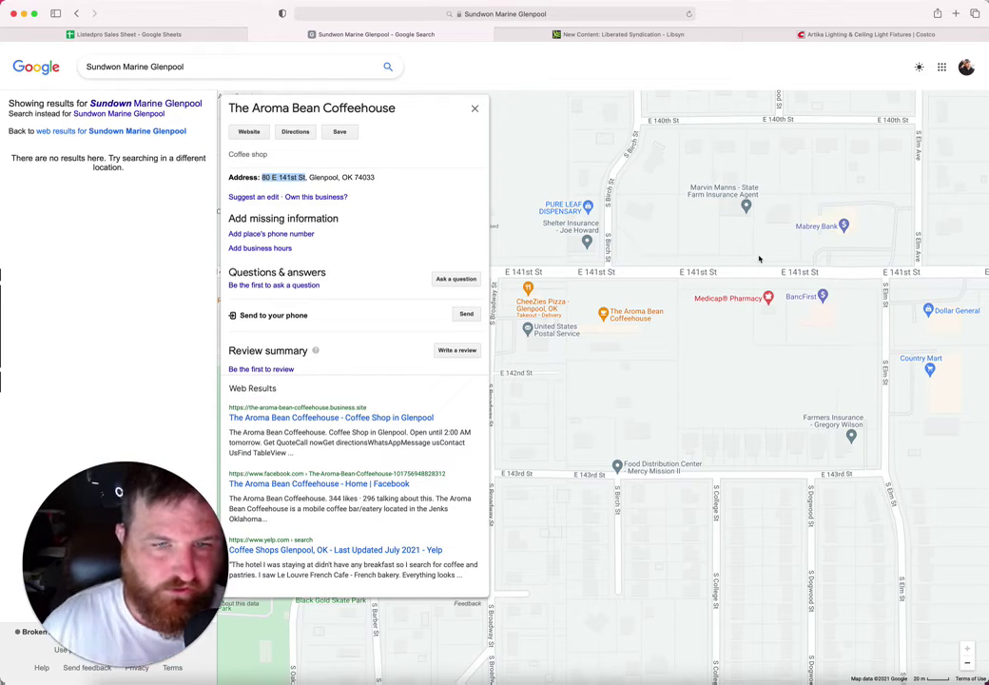
Step: Copy the Shelter Insurance agency's name from its Maps listing into B142
click(588, 227)
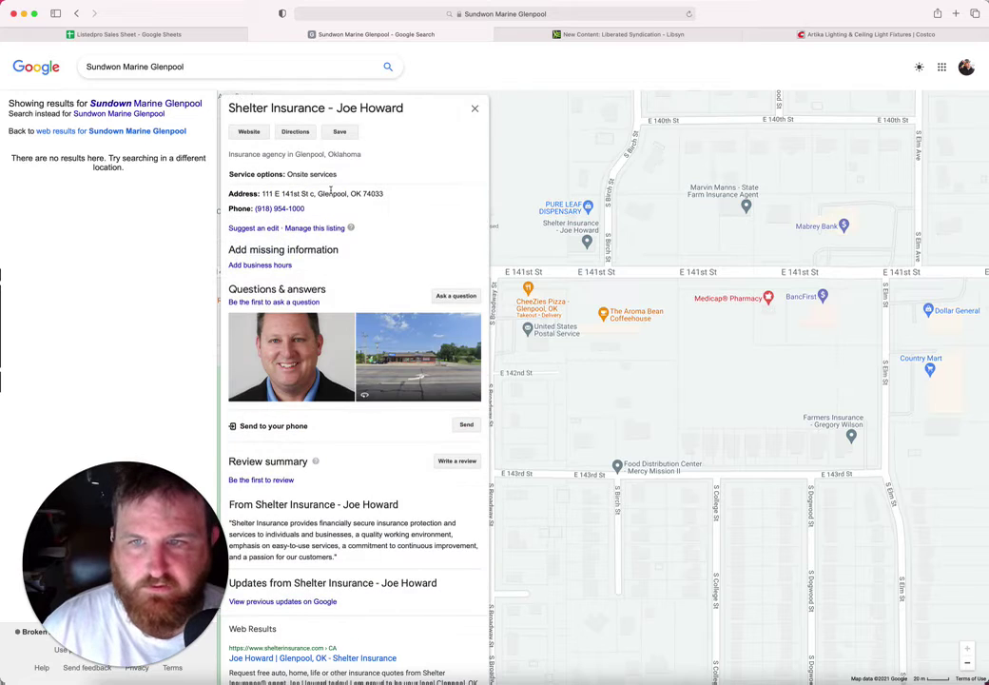
drag(405, 108, 220, 110)
key(ctrl+c)
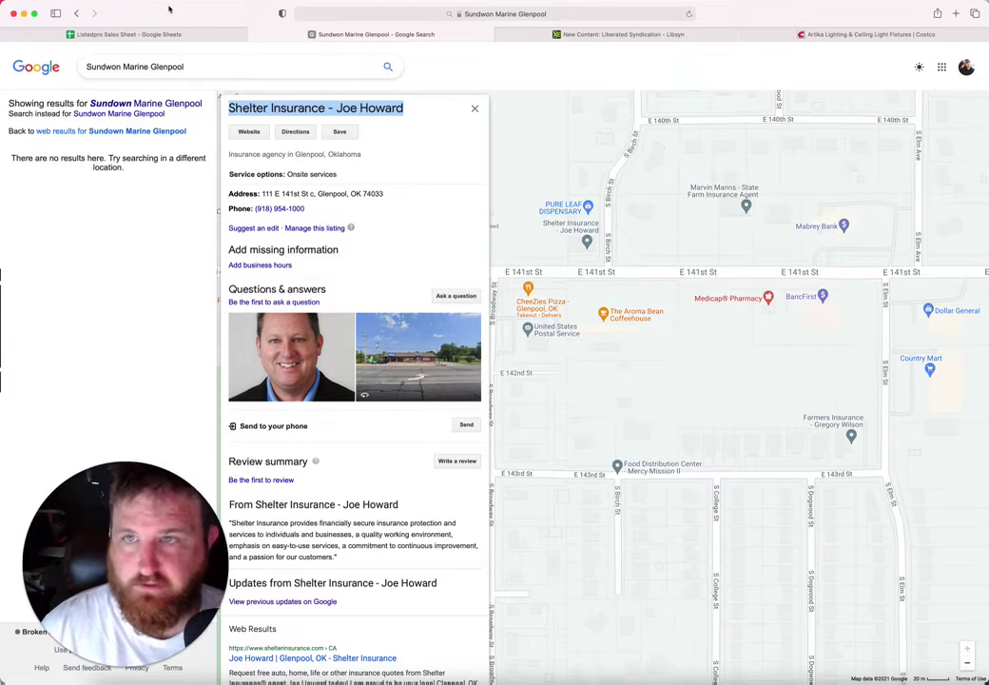
click(167, 35)
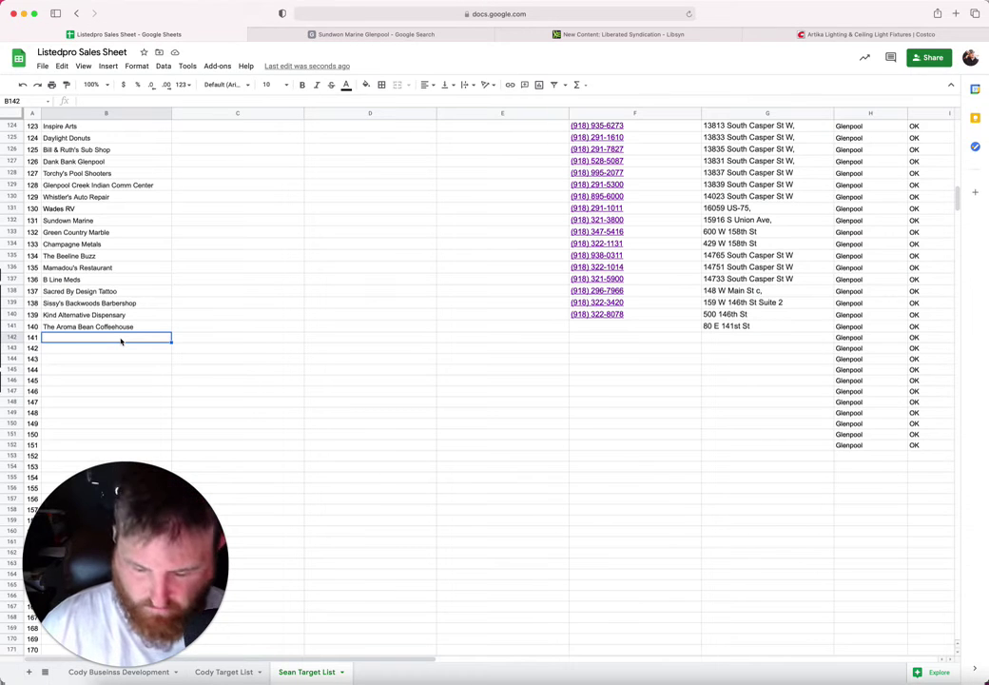
key(ctrl+v)
Step: Copy the agency's street address from the listing into G142
click(596, 339)
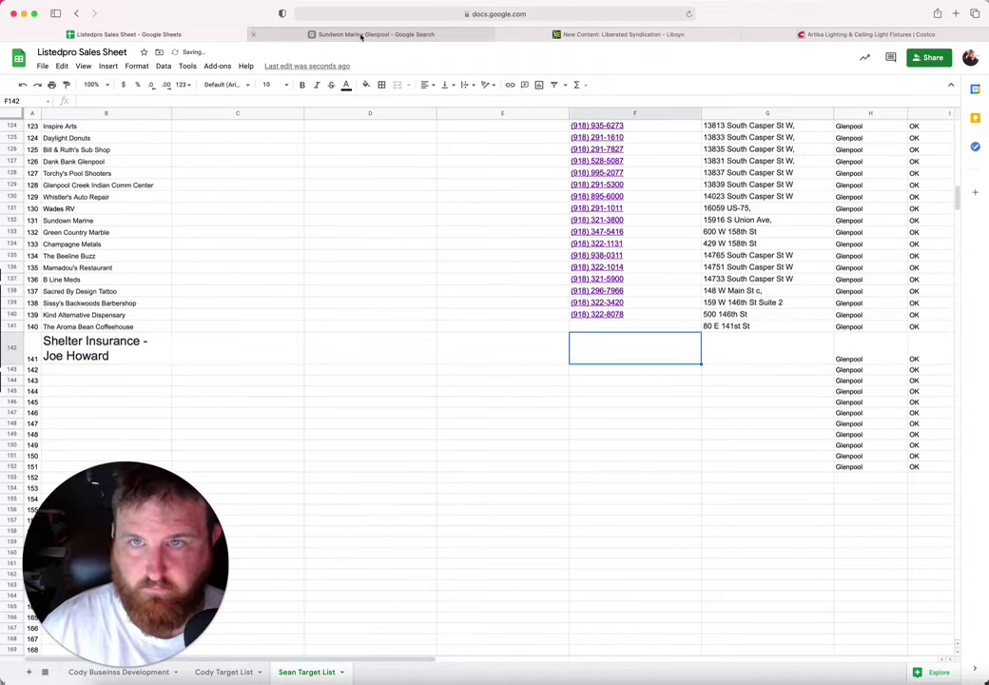
click(361, 34)
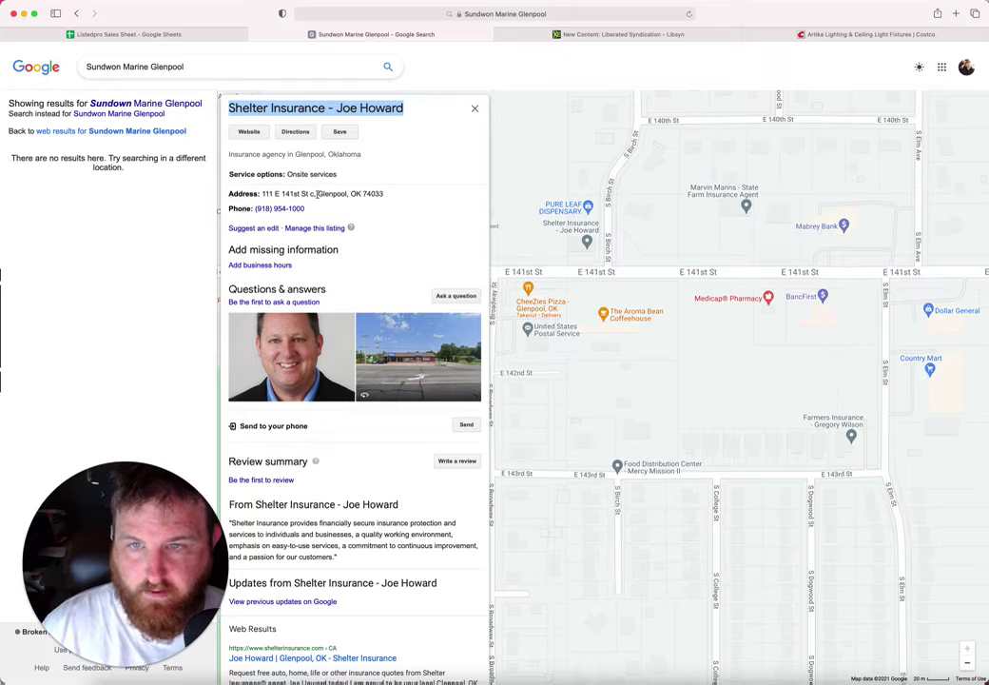
drag(315, 194, 261, 194)
key(cmd+c)
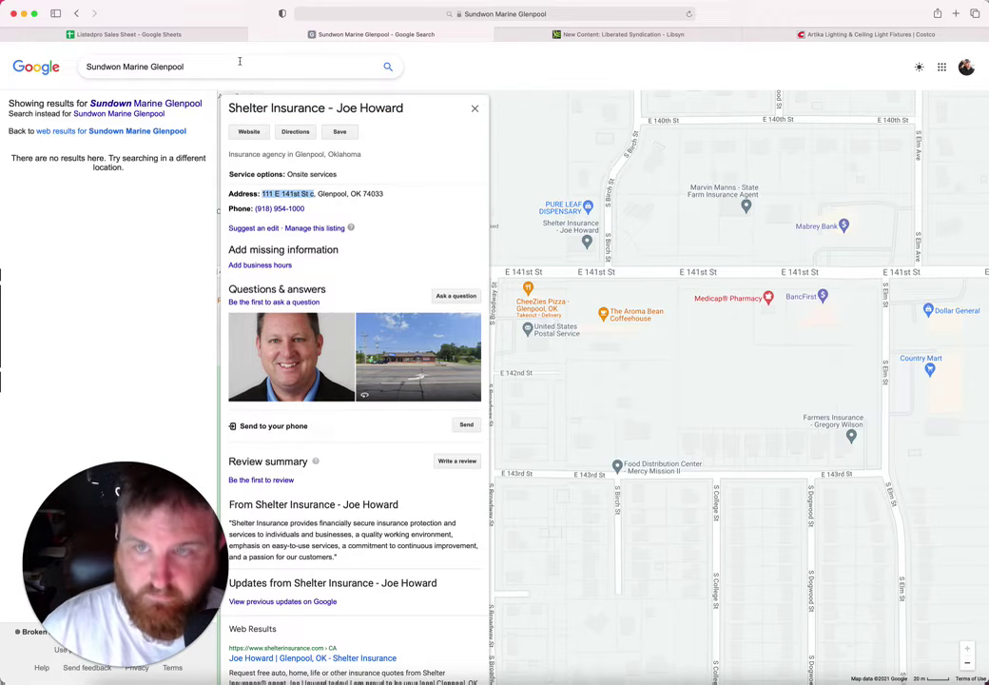
click(215, 38)
click(732, 357)
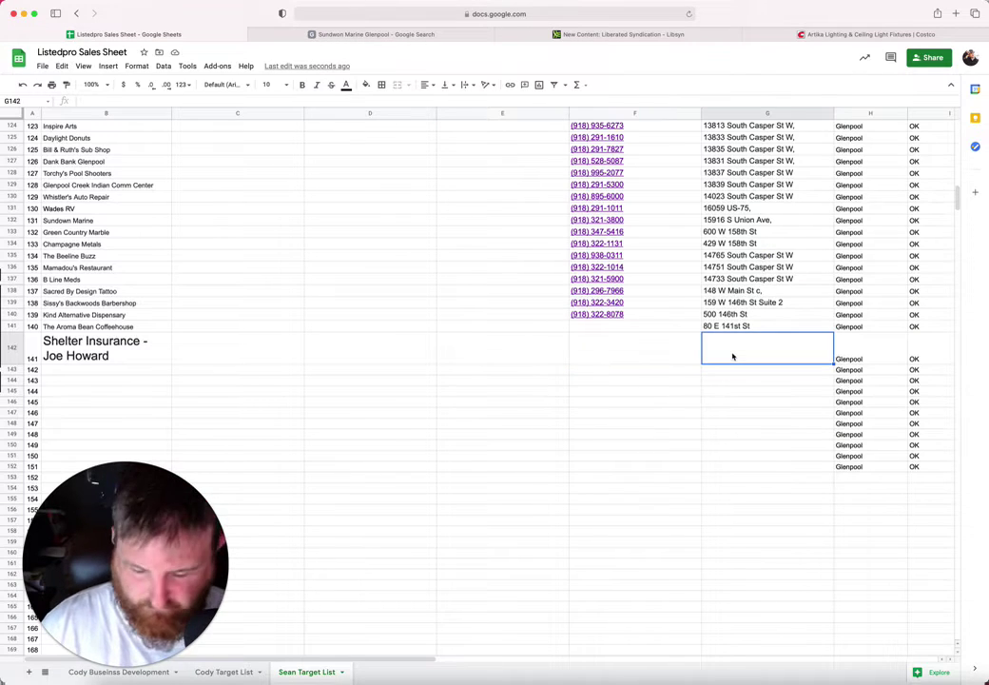
key(cmd+v)
Step: Copy the agency's phone number from the listing into F142
click(633, 353)
click(381, 34)
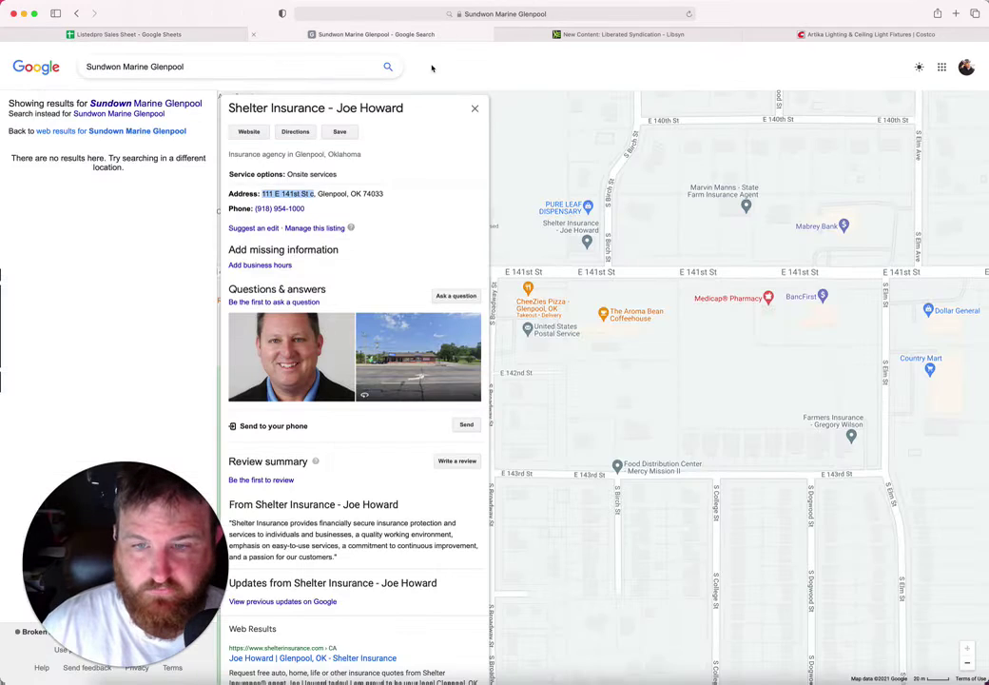
drag(305, 208, 255, 209)
key(super+c)
click(191, 36)
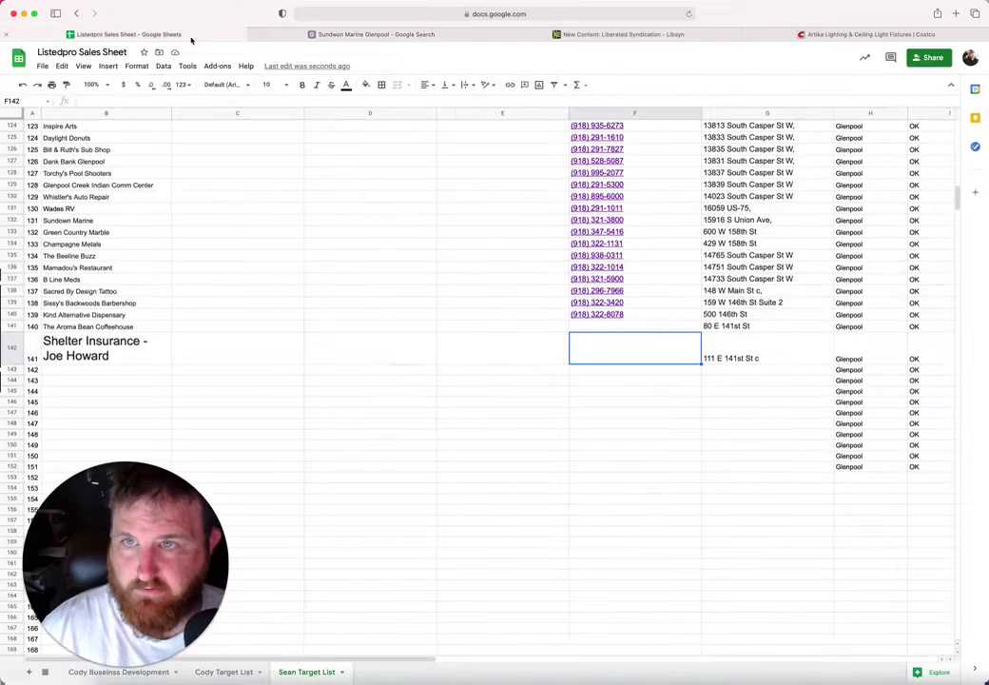
key(super+v)
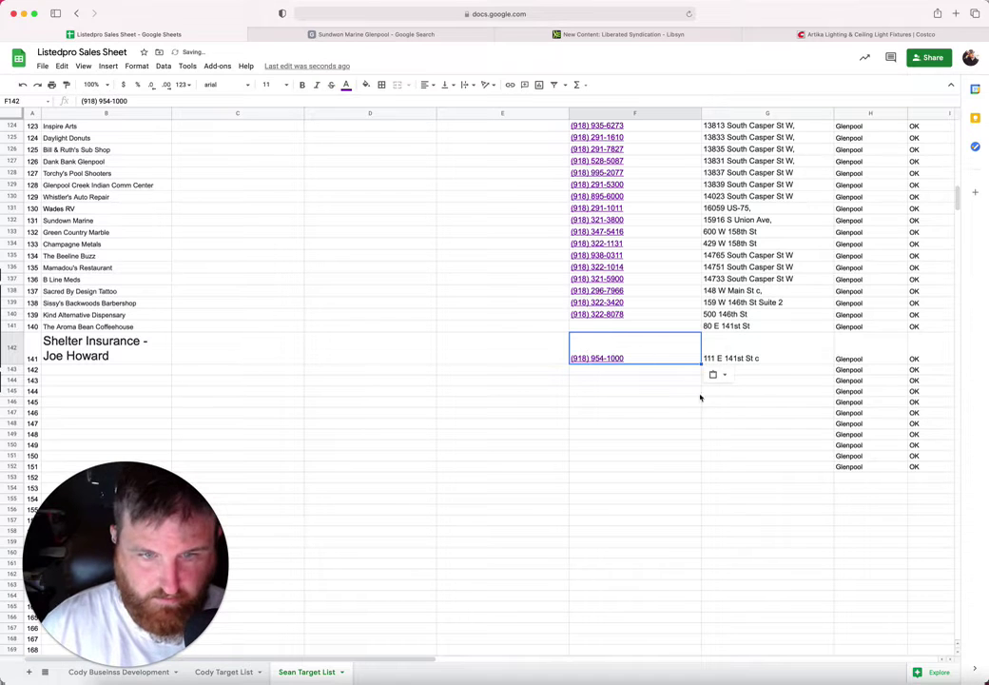
Step: Set B142's font size to 10 and move on to B143
click(137, 356)
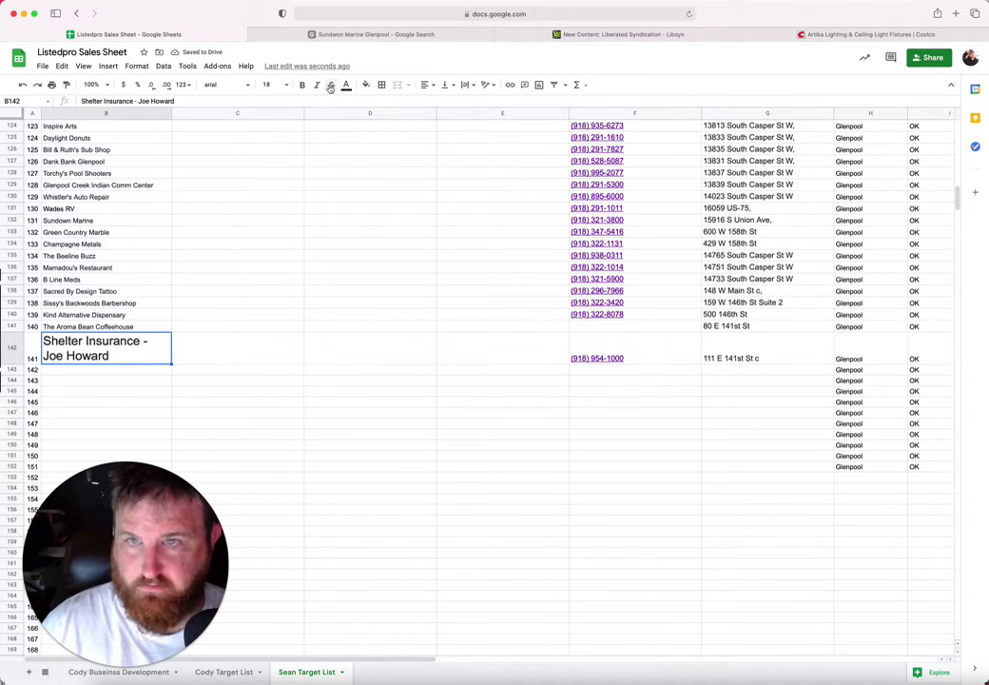
click(267, 84)
click(270, 175)
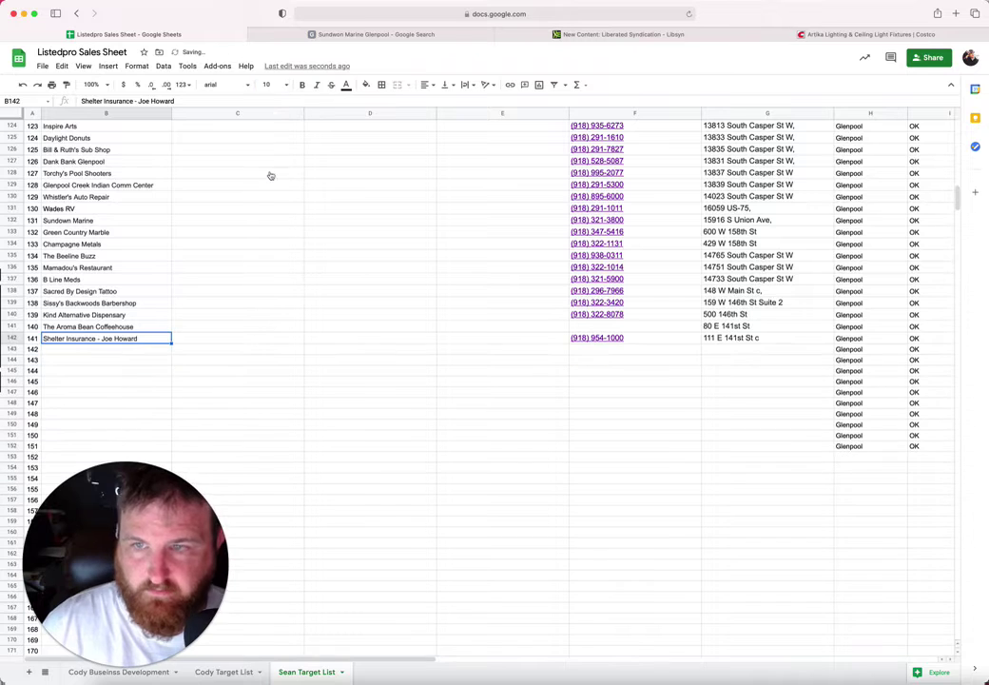
click(124, 350)
click(318, 34)
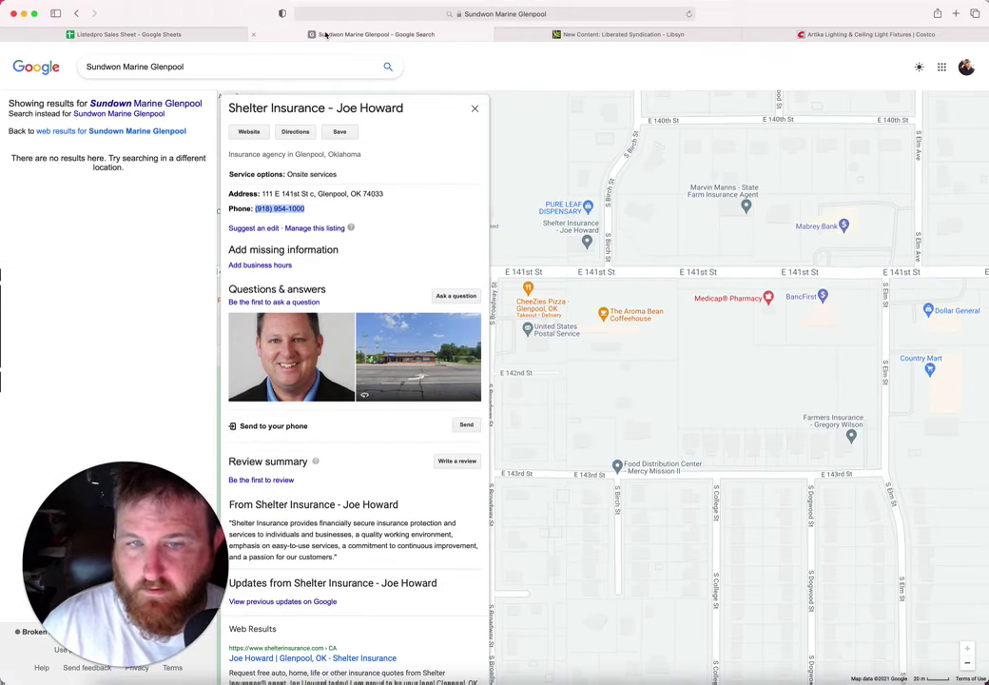
Step: Copy the PURE LEAF DISPENSARY name from its map listing into B143
click(568, 211)
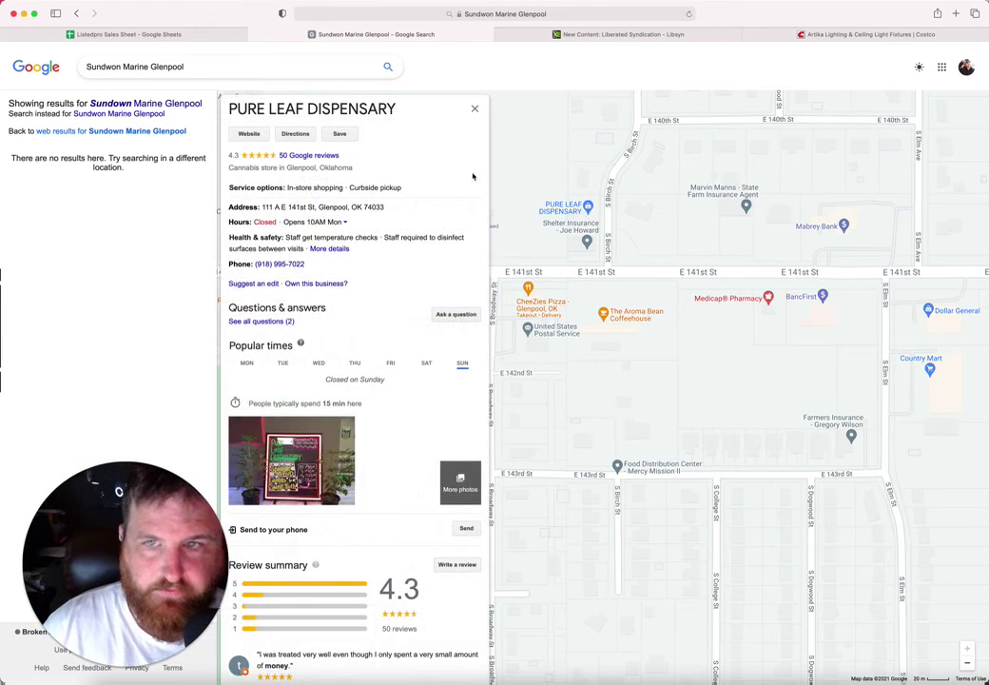
drag(398, 112, 227, 113)
key(super+c)
click(171, 33)
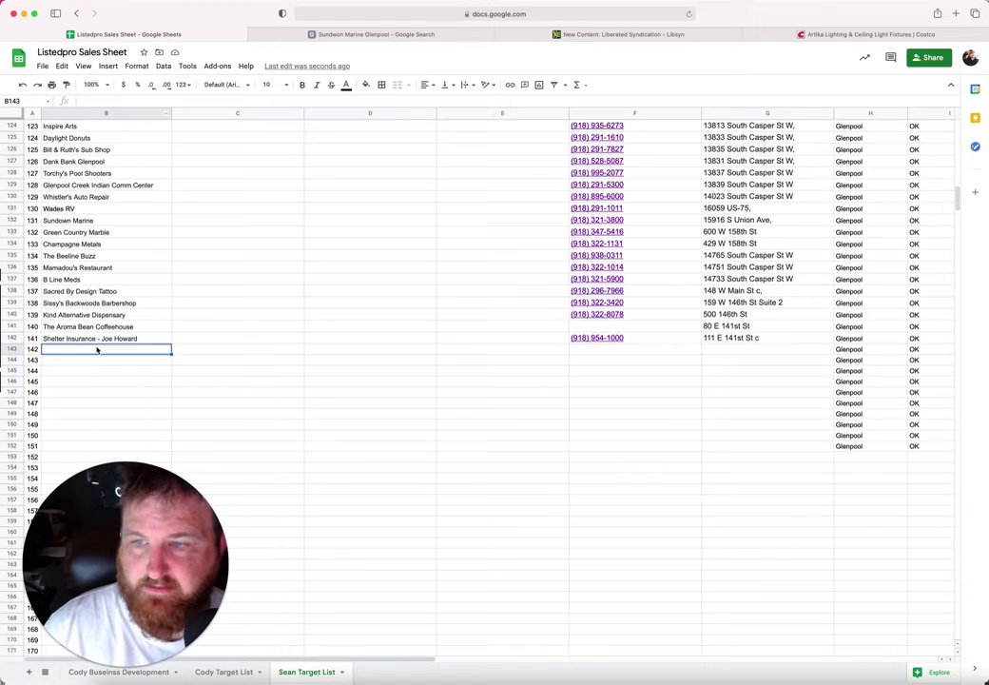
key(super+v)
Step: Copy the dispensary's street address from the listing into G143
click(632, 369)
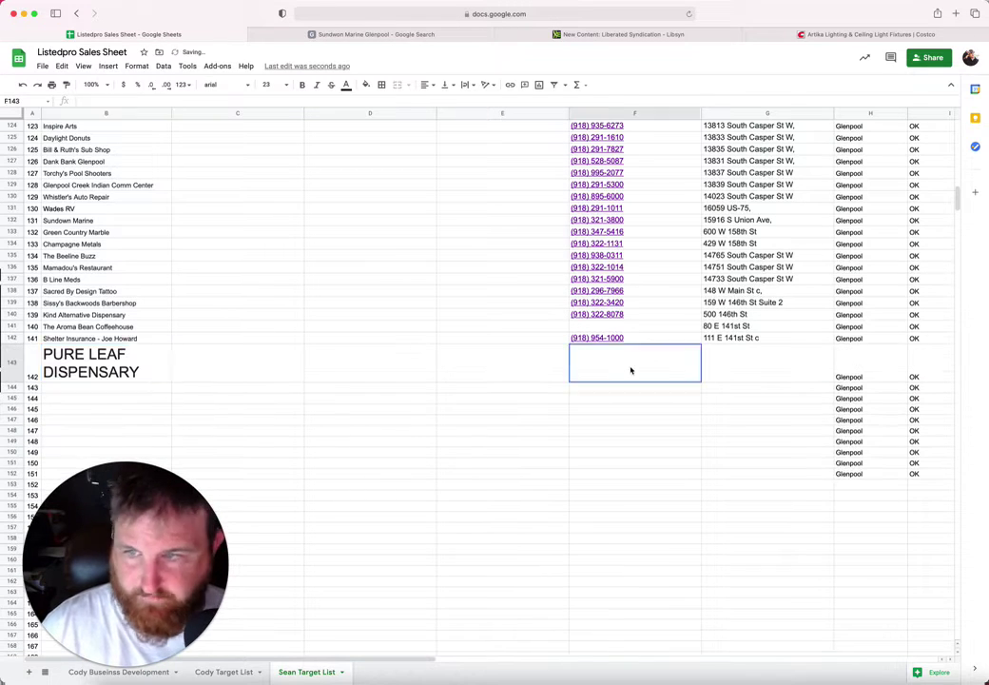
click(357, 33)
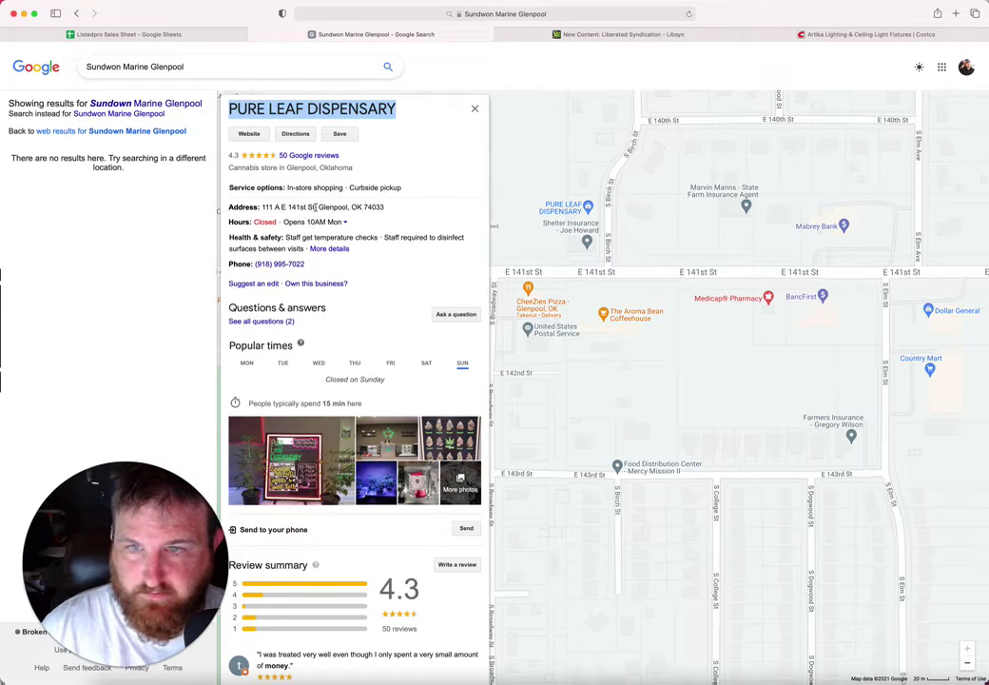
drag(315, 206, 268, 207)
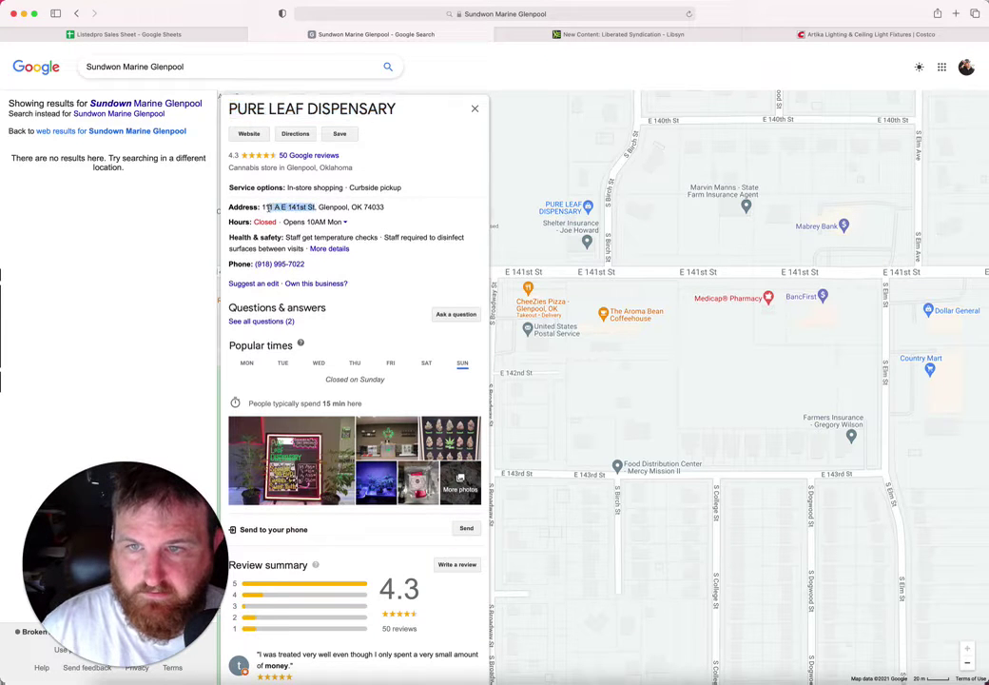
click(181, 34)
click(749, 355)
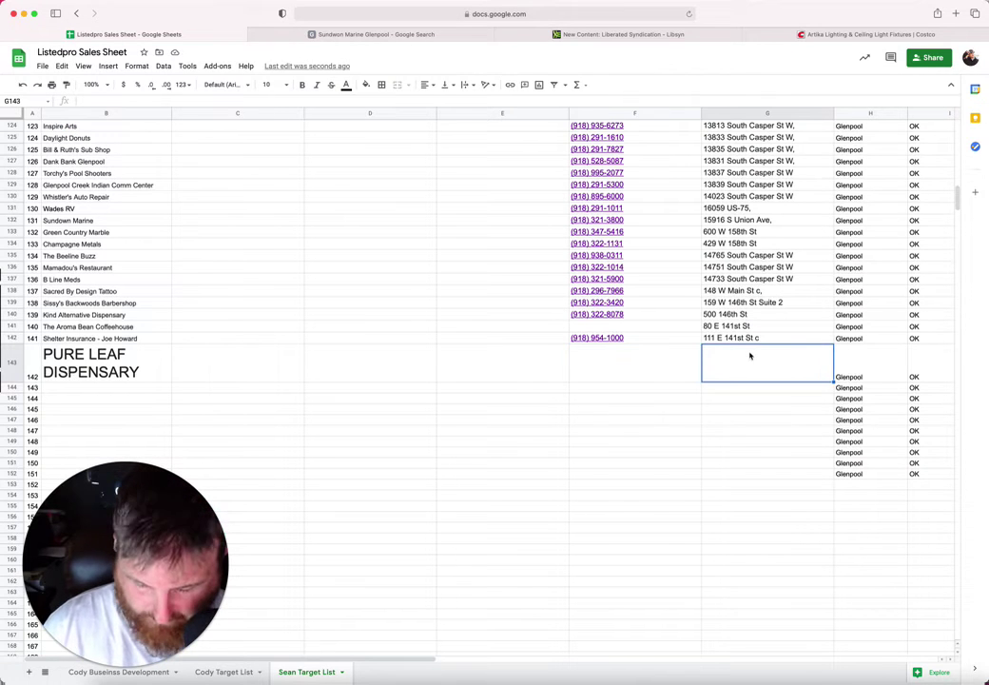
text(111 A E 141st St)
Step: Copy the dispensary's phone number from the listing into F143
click(336, 34)
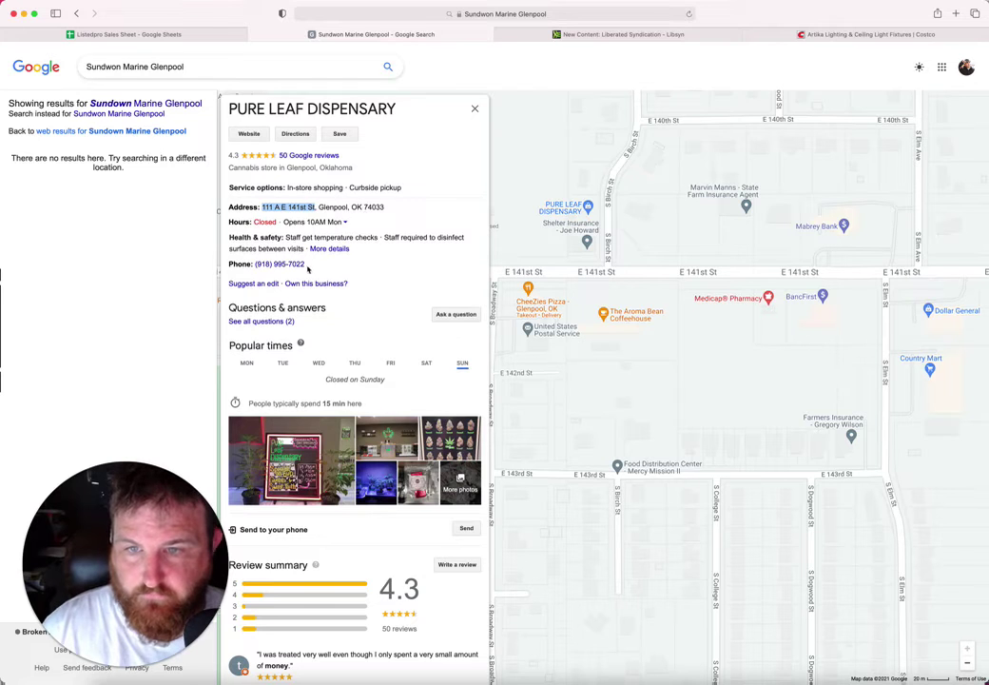
drag(255, 264, 305, 264)
key(cmd+c)
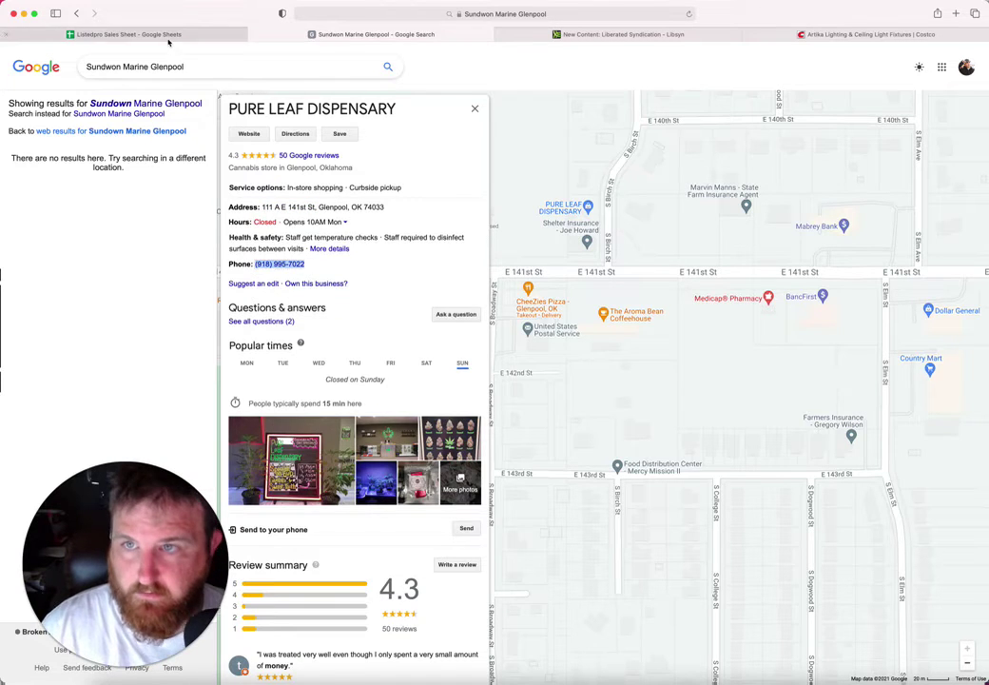
click(128, 34)
key(cmd+v)
Step: Set B143's font size to 10, then pan the map to neighbouring businesses
click(143, 369)
click(286, 86)
click(269, 168)
click(114, 362)
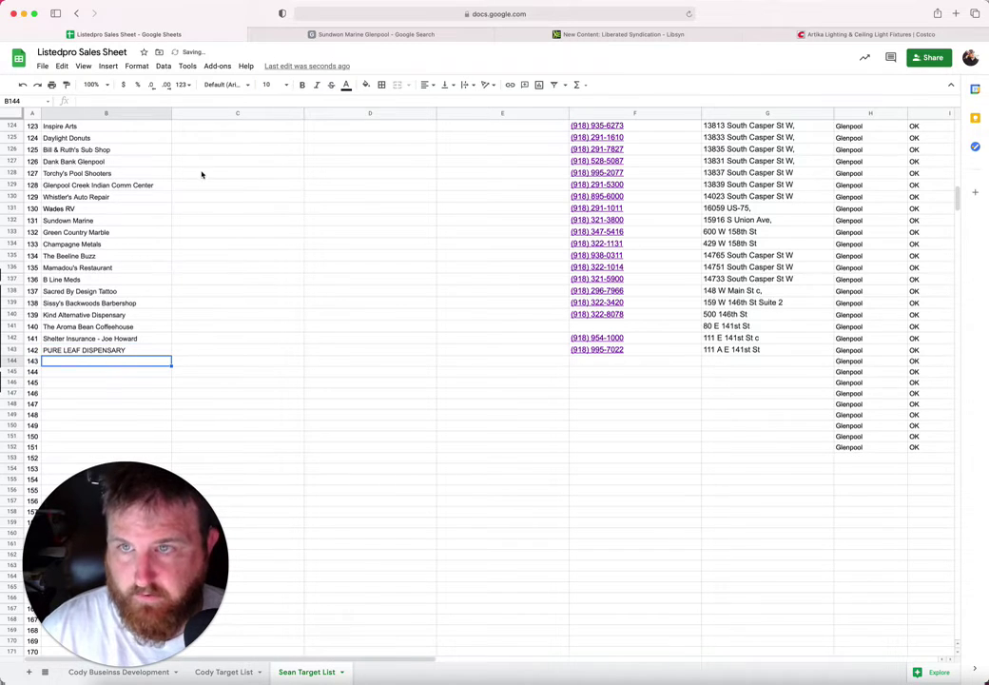
click(256, 32)
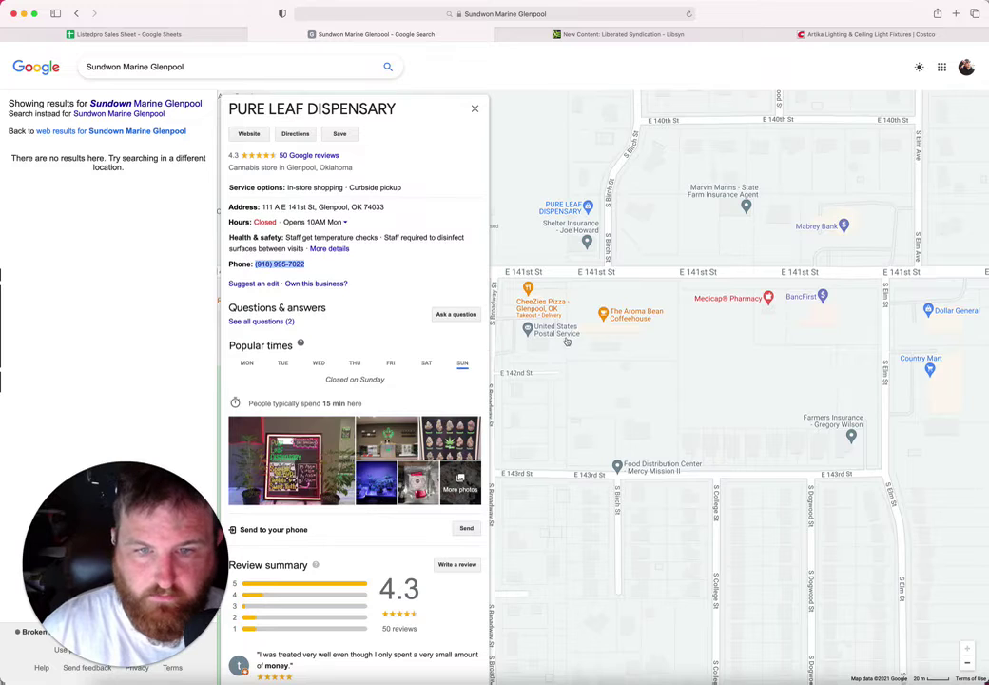
drag(565, 344, 503, 369)
Step: Copy the State Farm Insurance agent's listing name into B144
click(637, 213)
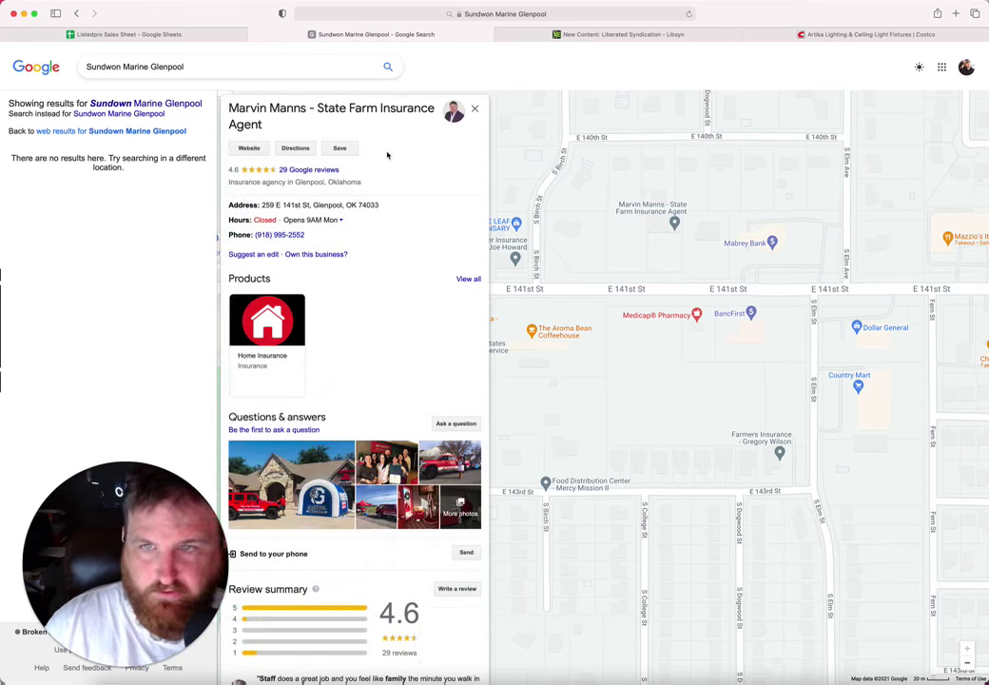
drag(271, 126, 229, 110)
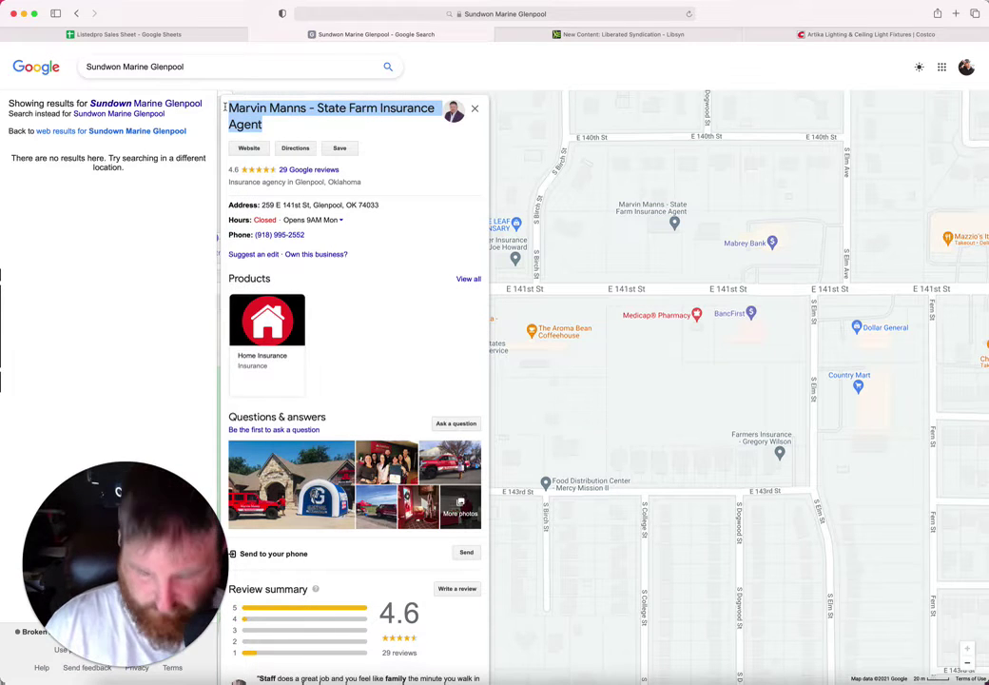
click(194, 35)
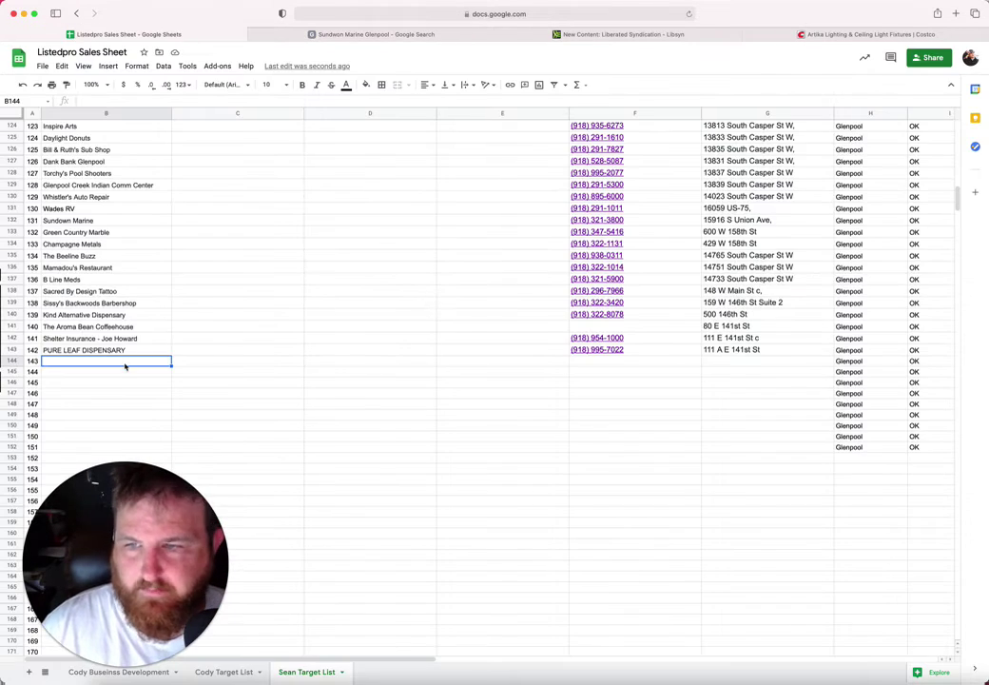
key(super+v)
Step: Copy the State Farm agent's street address into G144
click(607, 377)
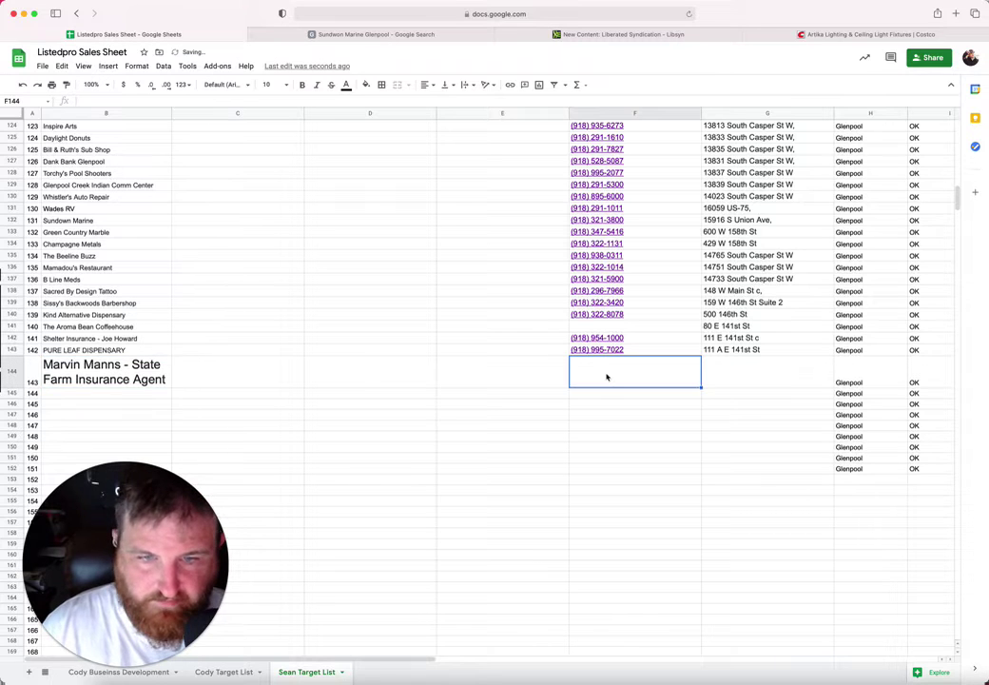
click(367, 33)
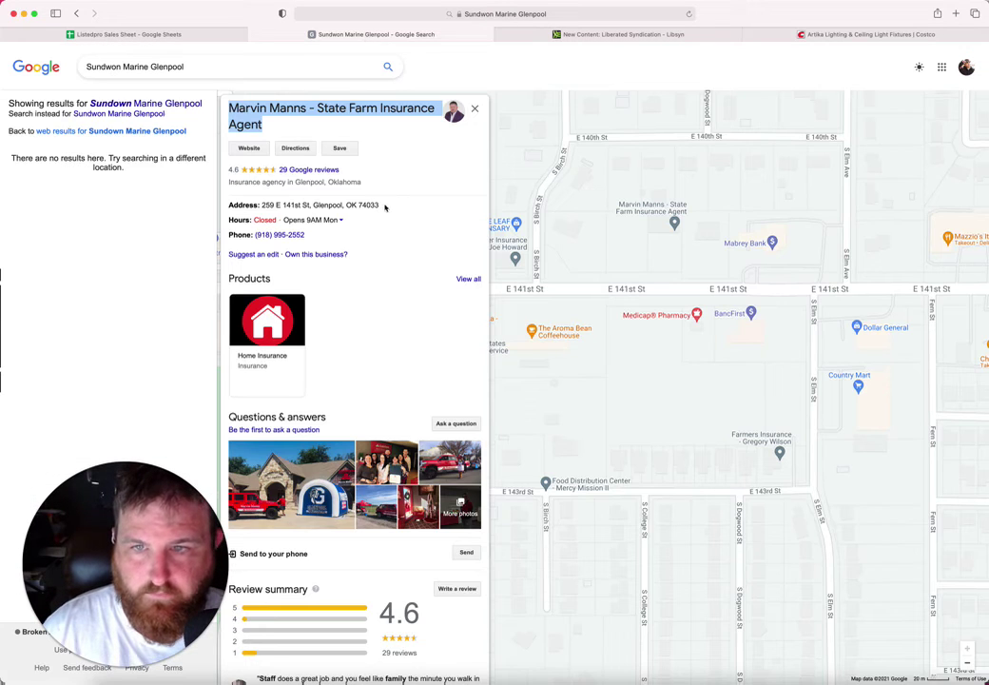
drag(309, 204, 261, 204)
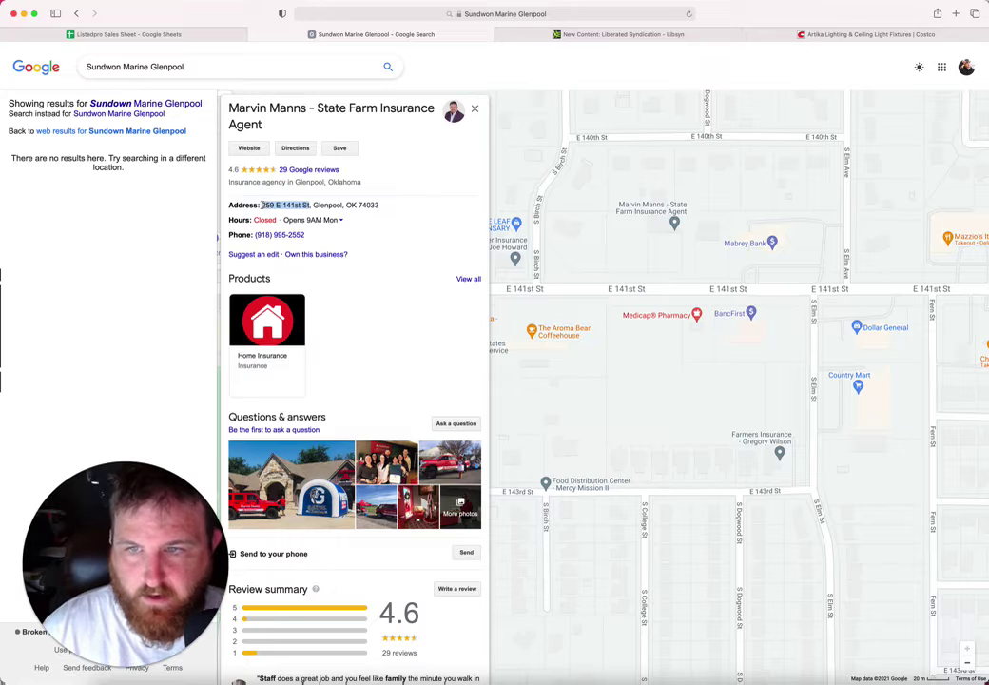
click(170, 32)
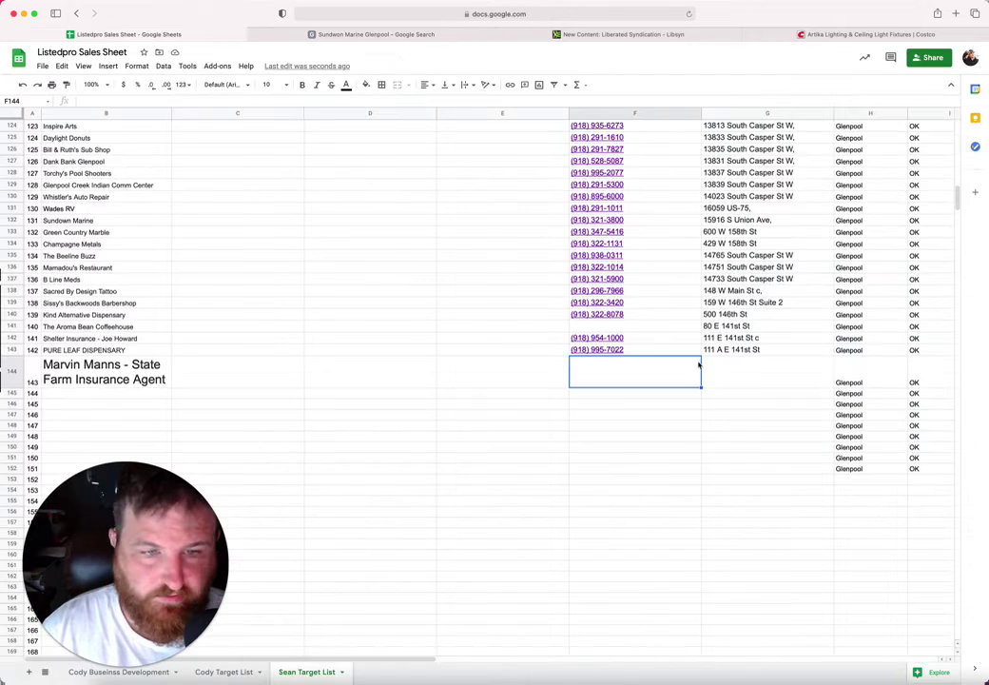
click(742, 377)
key(super+v)
Step: Copy the State Farm agent's phone number into F144
click(640, 379)
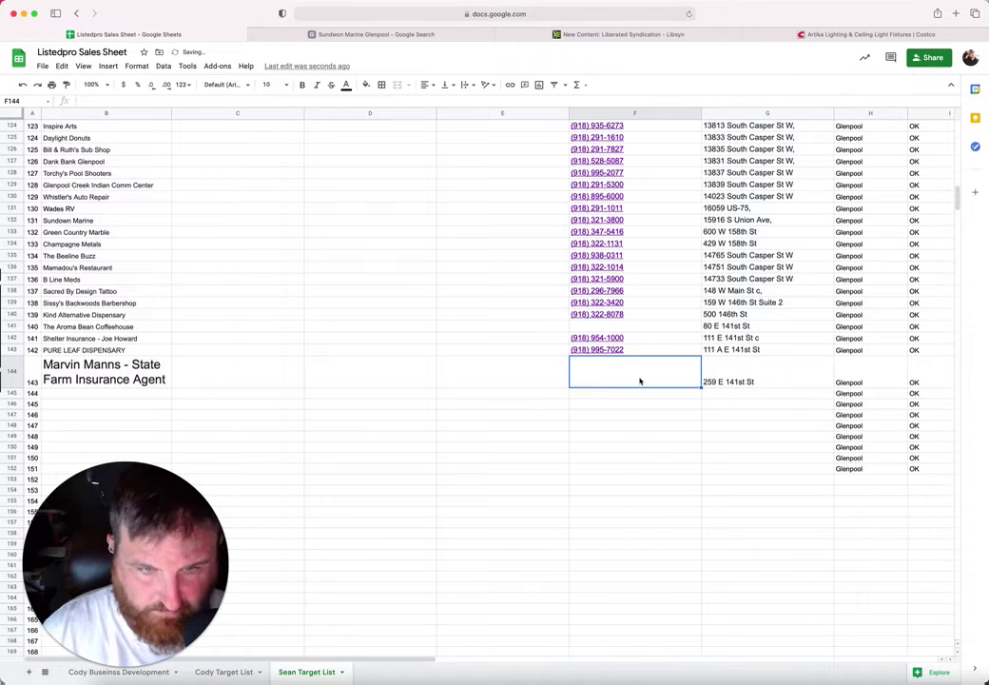
mouse_move(298, 39)
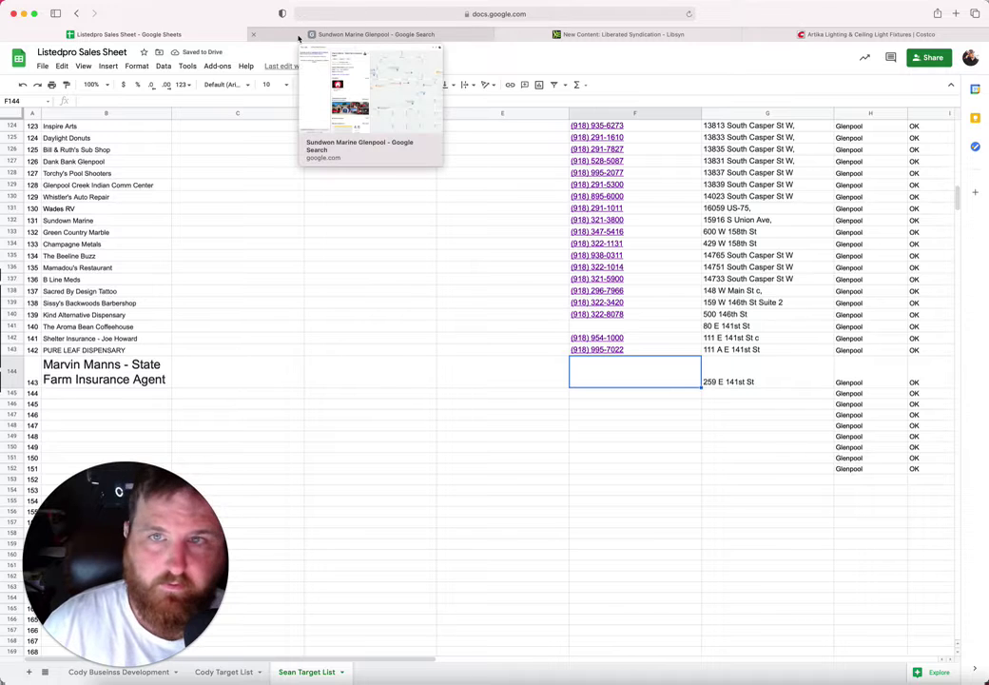
click(298, 39)
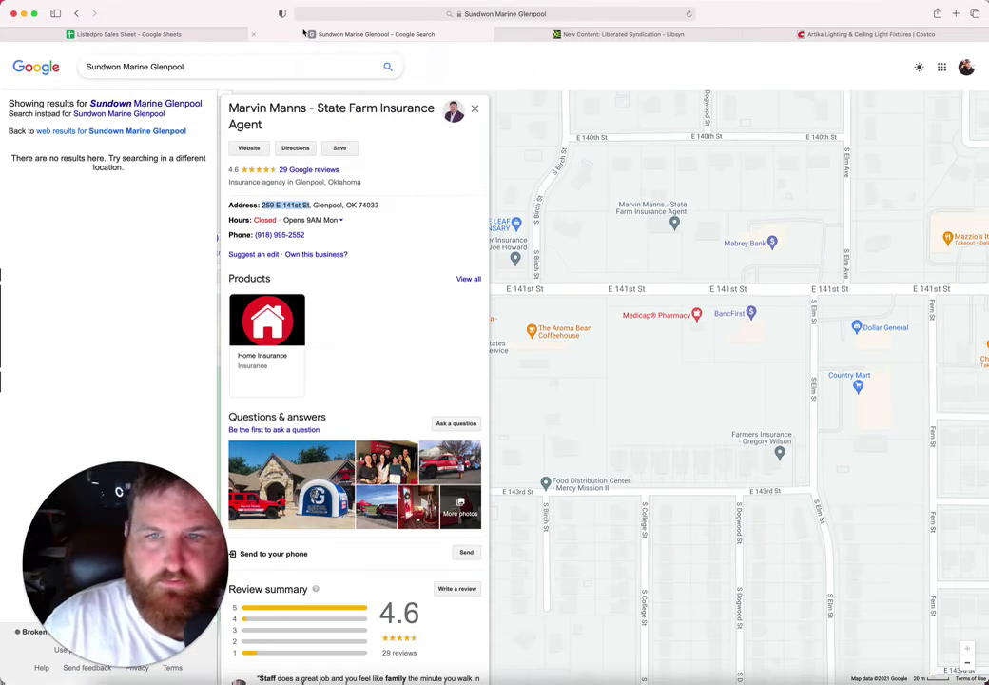
drag(305, 235, 251, 234)
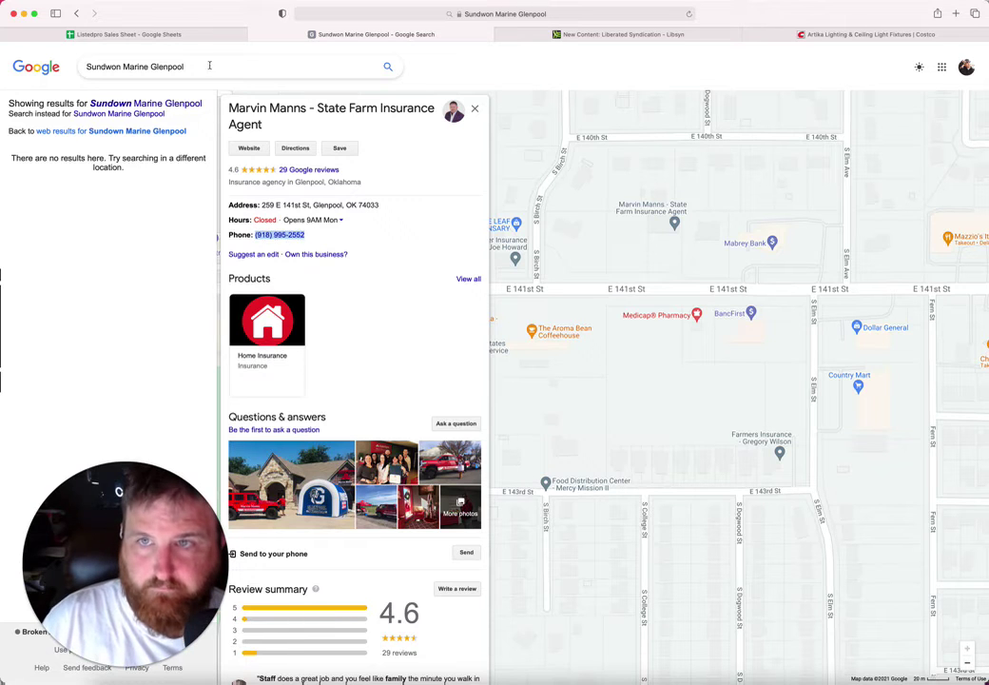
click(206, 36)
key(super+v)
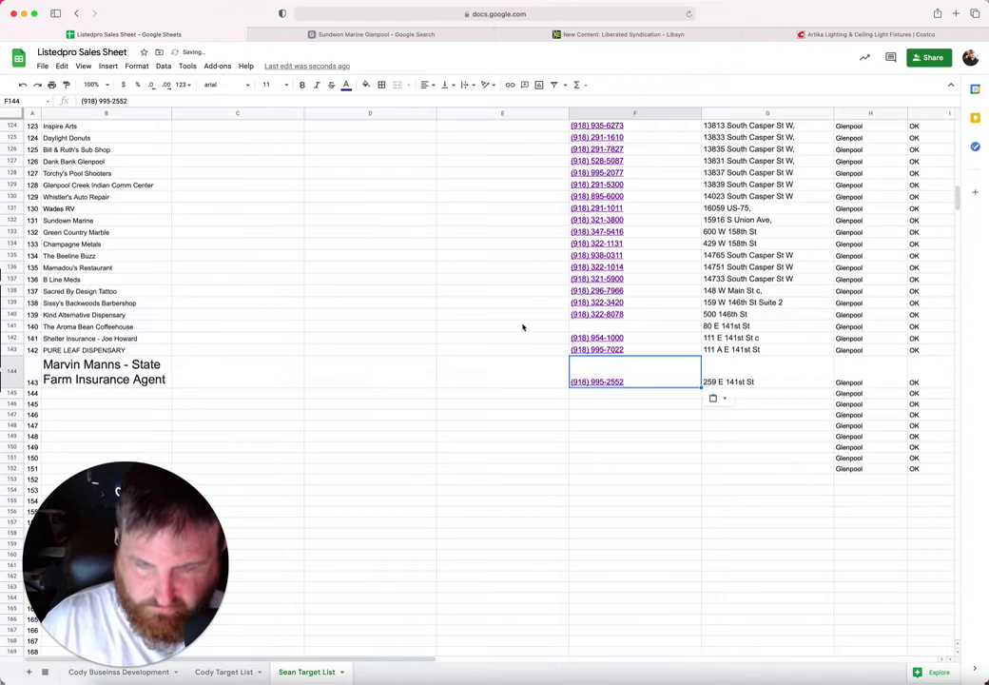
Step: Set B144's font size to 10 and move on to the next empty row
click(118, 381)
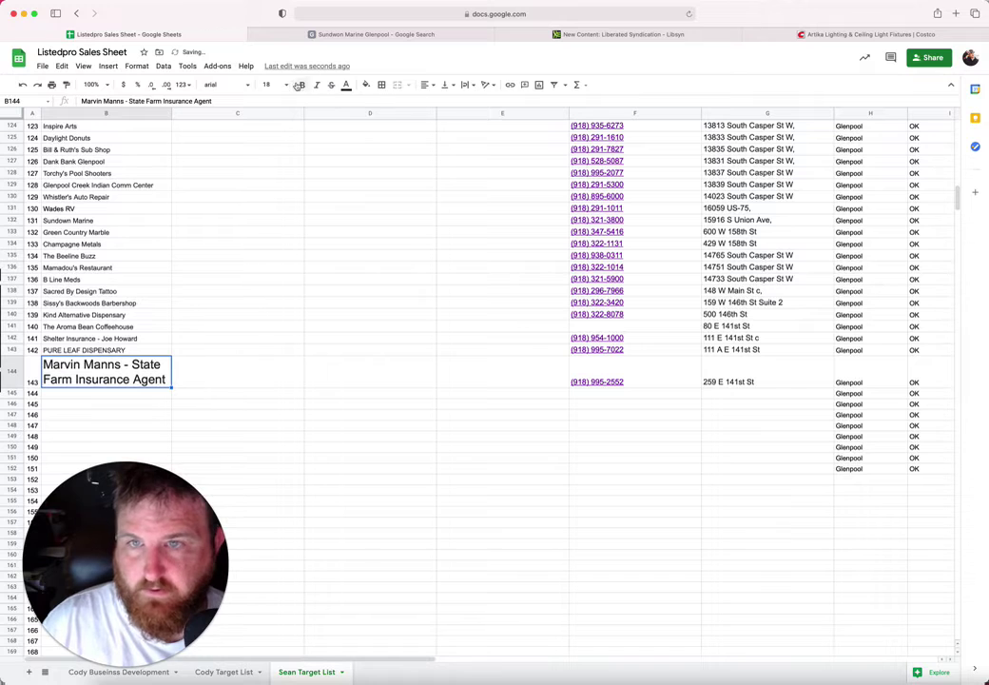
click(270, 84)
click(271, 171)
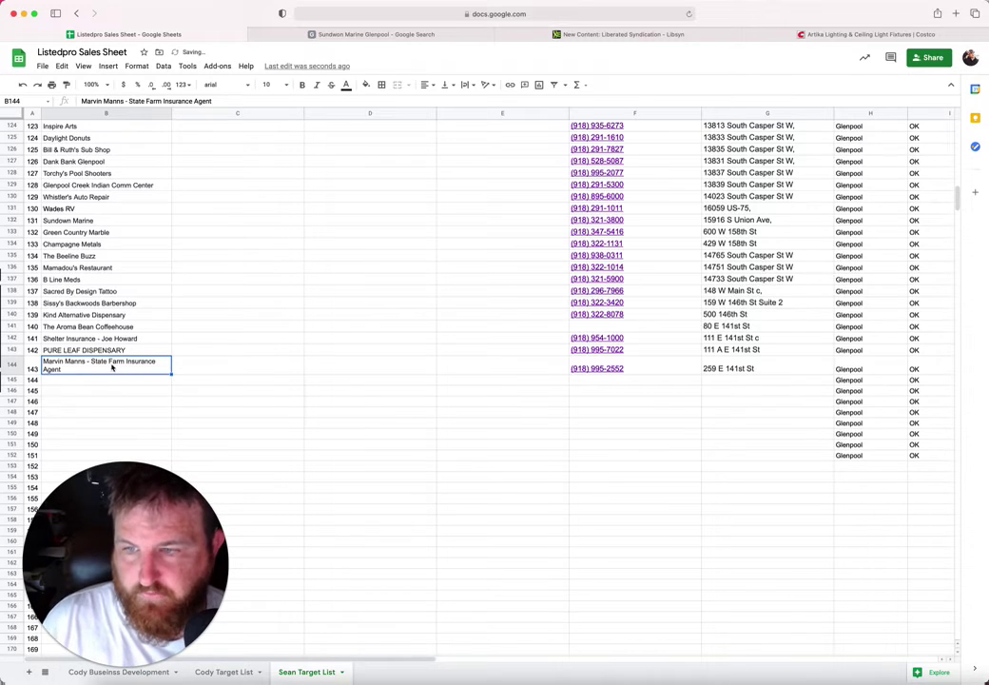
click(111, 379)
click(344, 35)
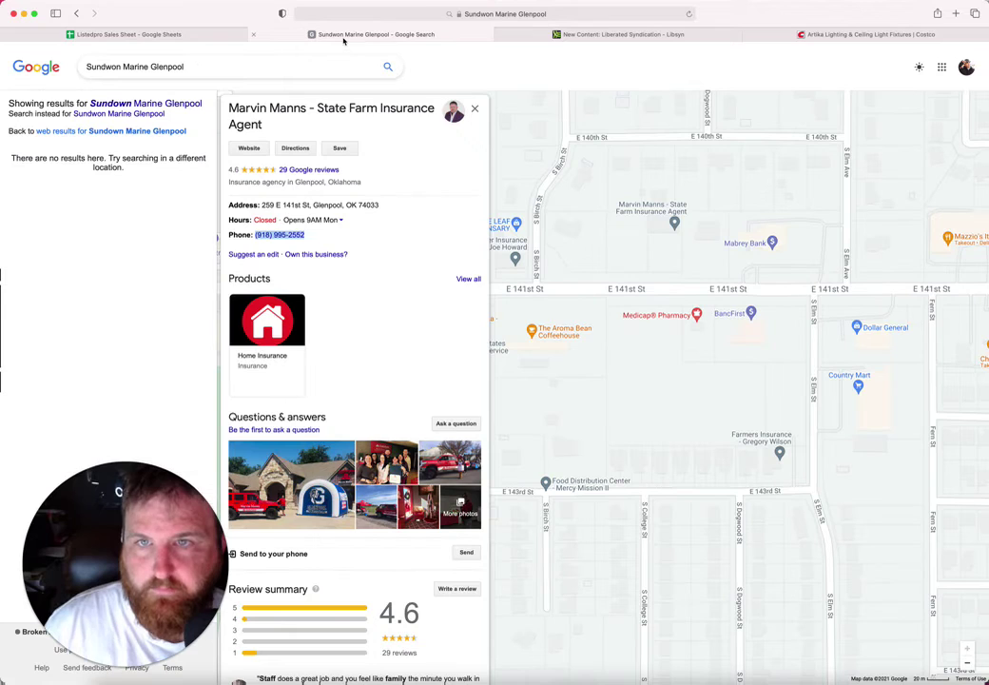
scroll(823, 378, right, 5)
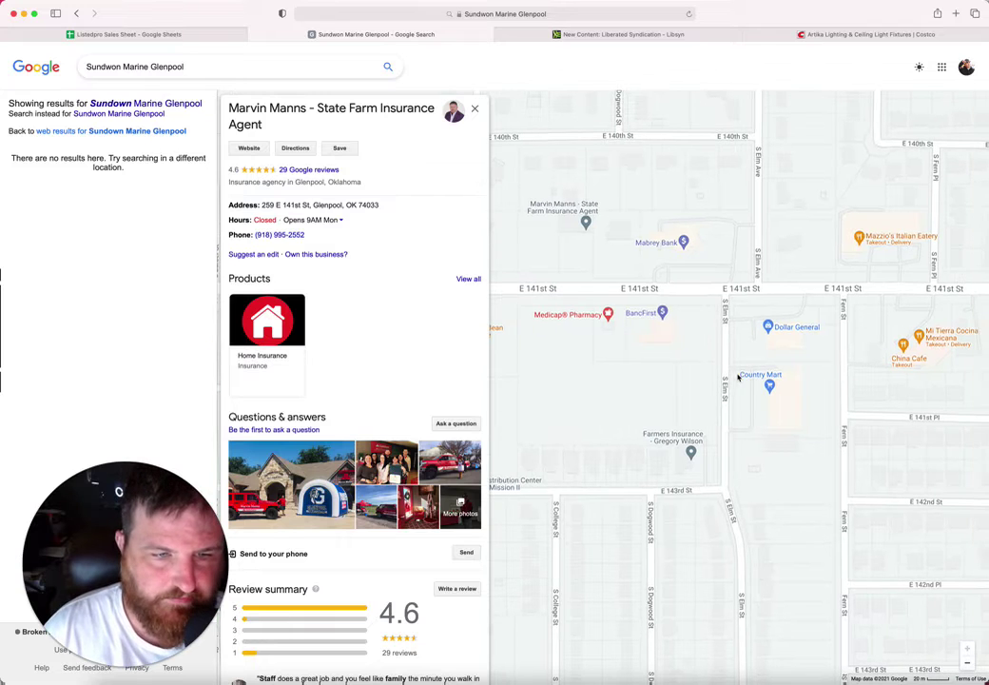
Step: Copy the Farmers Insurance agent's listing name into B145
click(663, 439)
scroll(656, 423, right, 1)
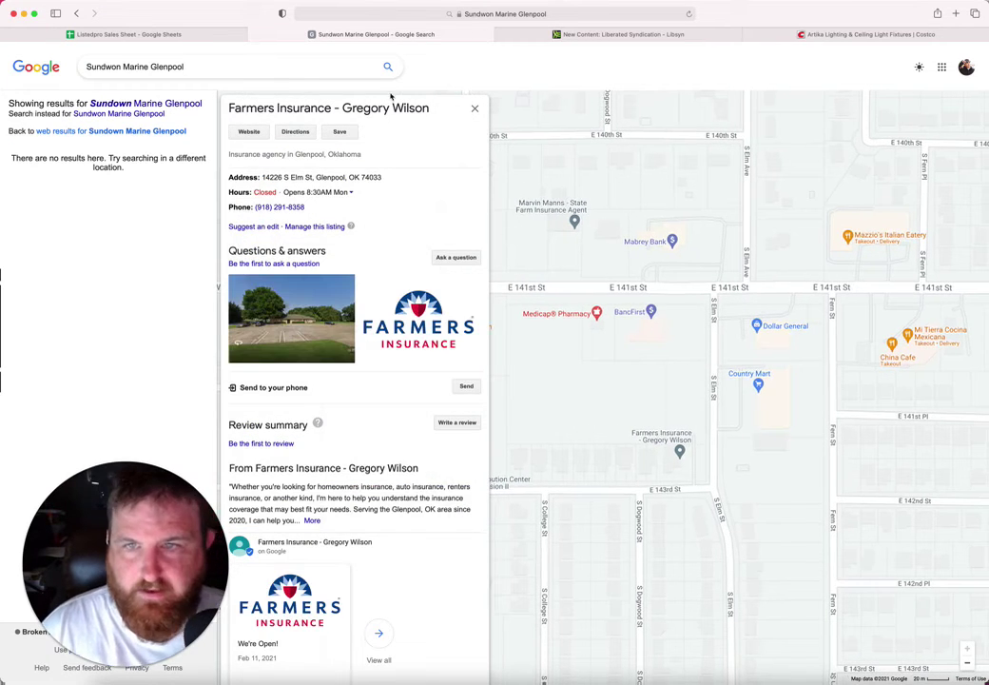
drag(429, 107, 226, 112)
key(cmd+c)
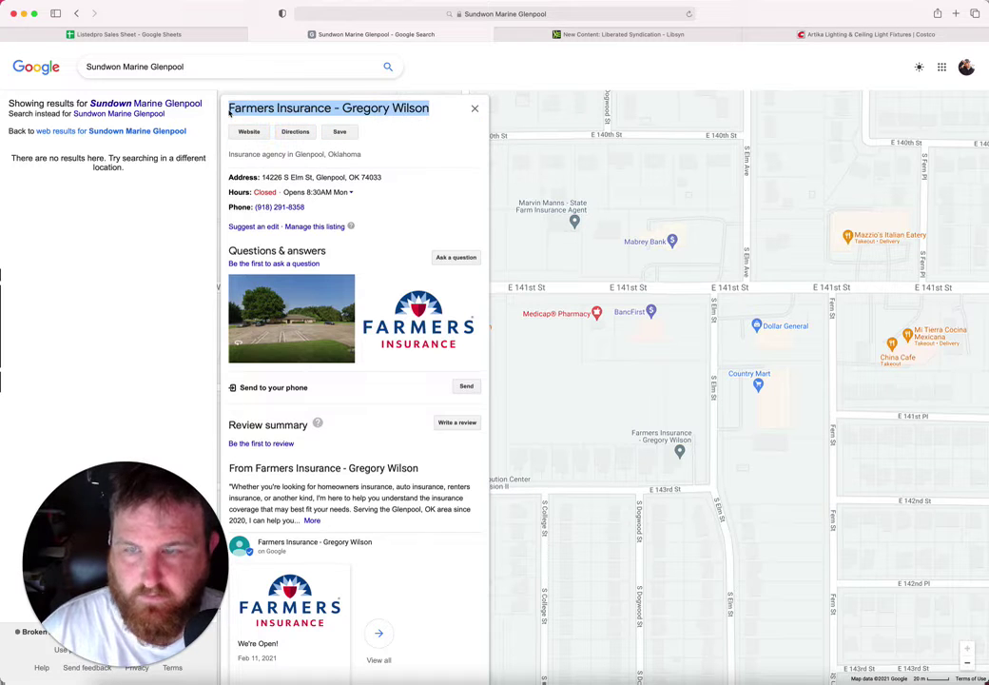
click(171, 34)
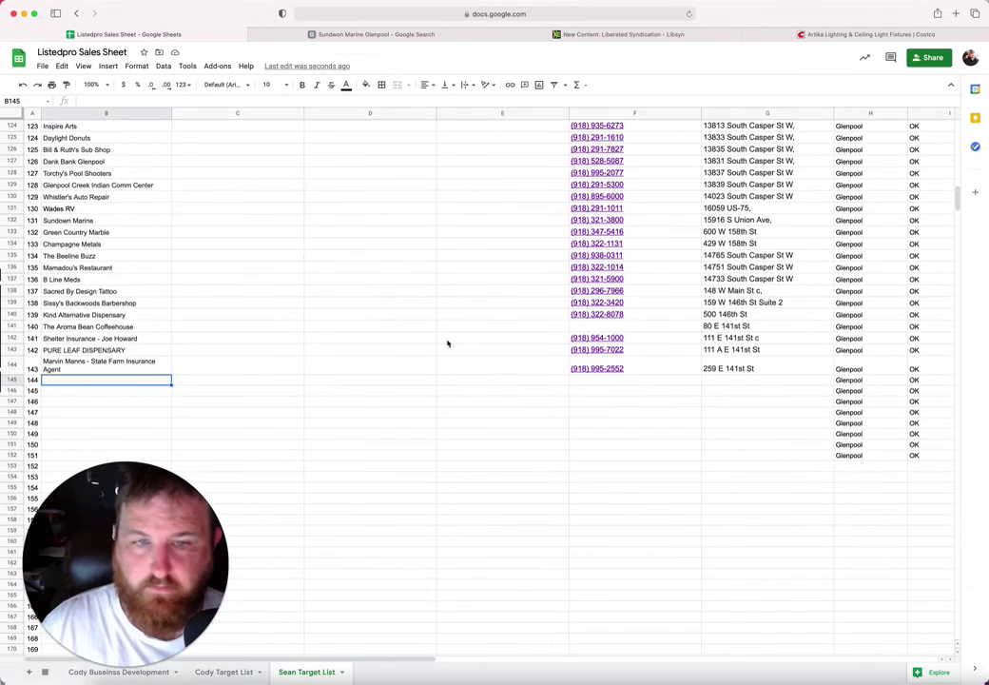
key(cmd+v)
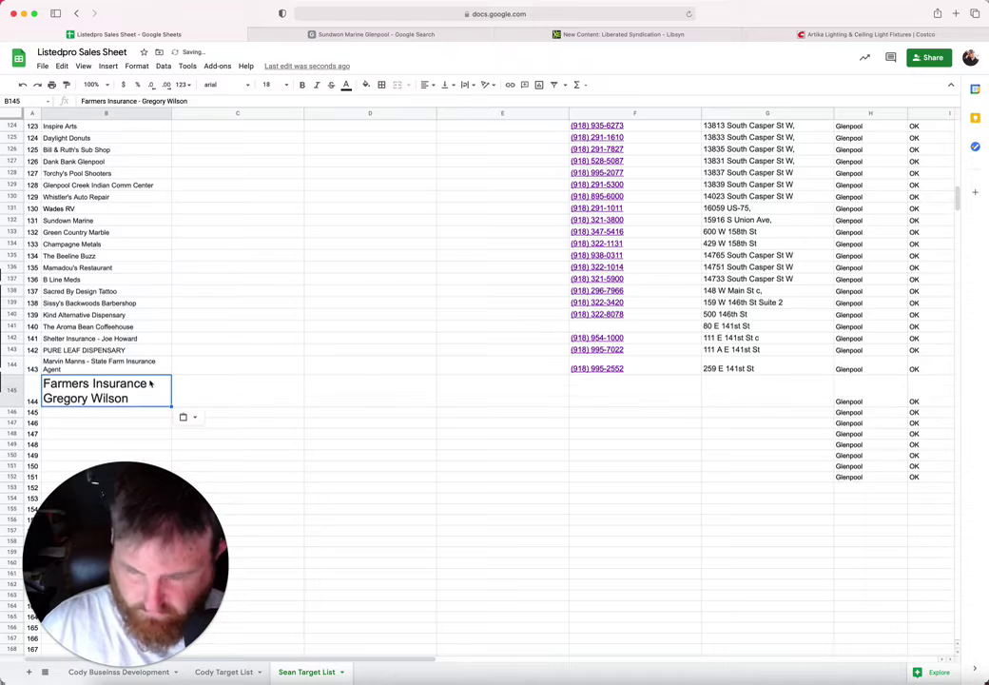
Step: Copy the Farmers Insurance street address into G145
click(630, 393)
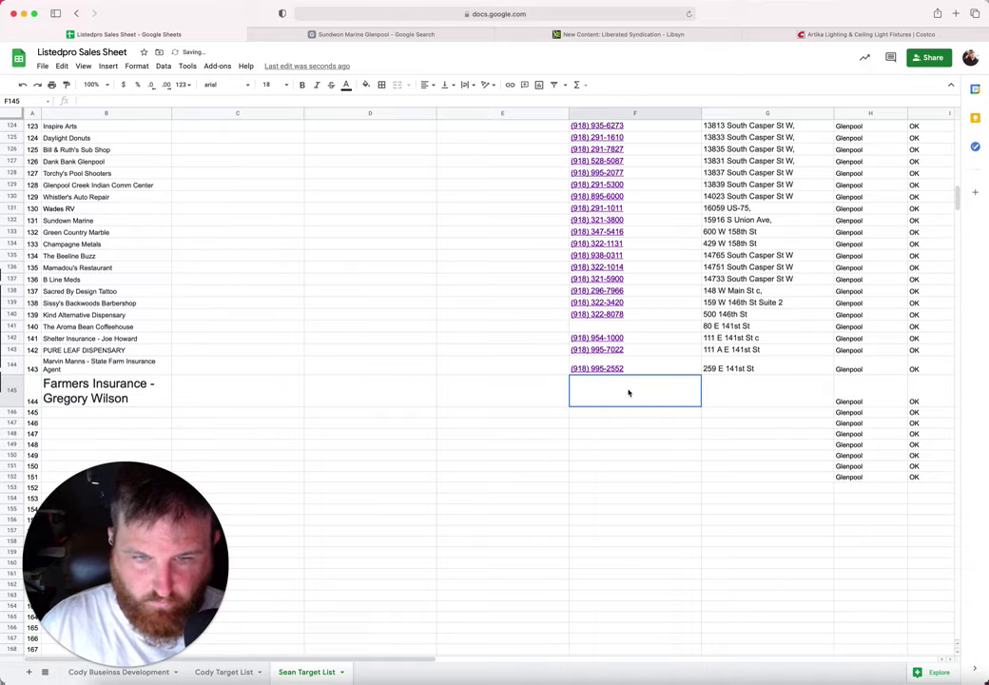
click(376, 34)
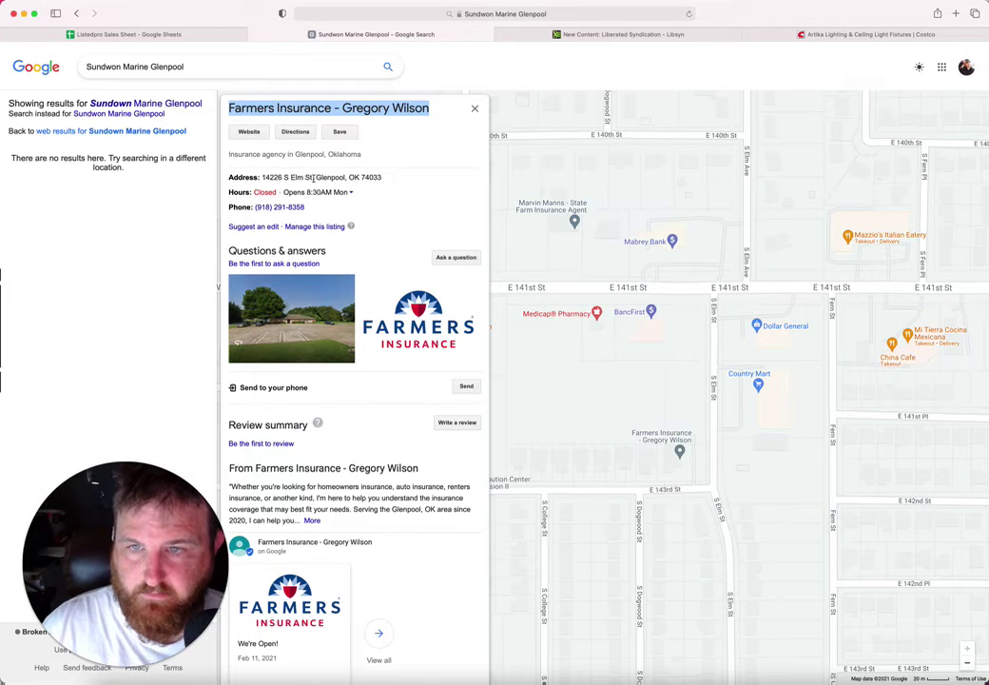
drag(314, 177, 259, 177)
key(super+c)
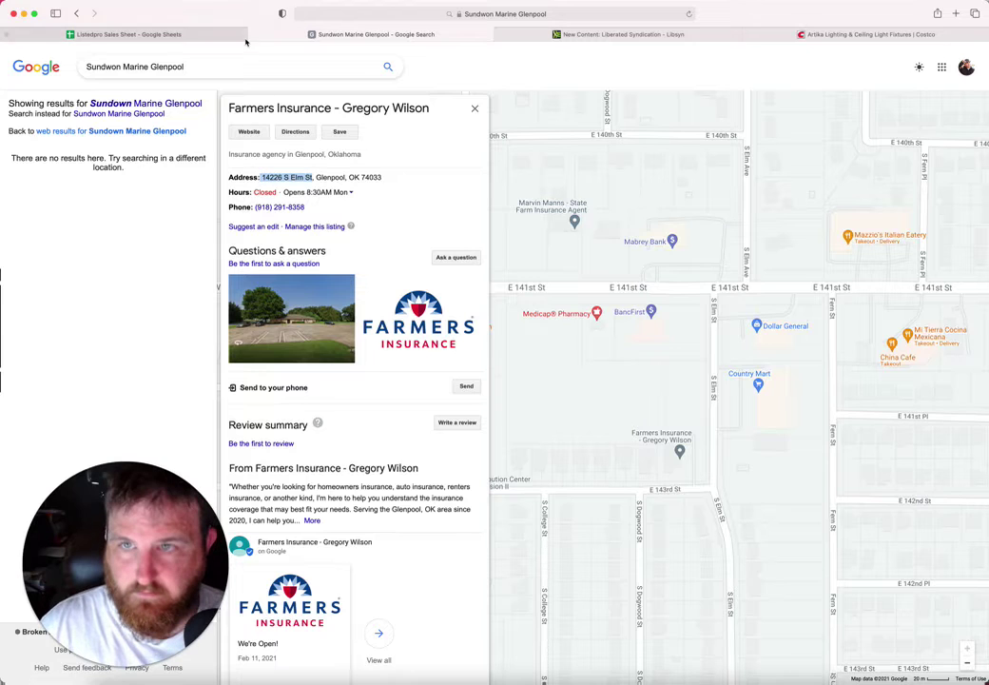
click(124, 34)
click(733, 404)
key(super+v)
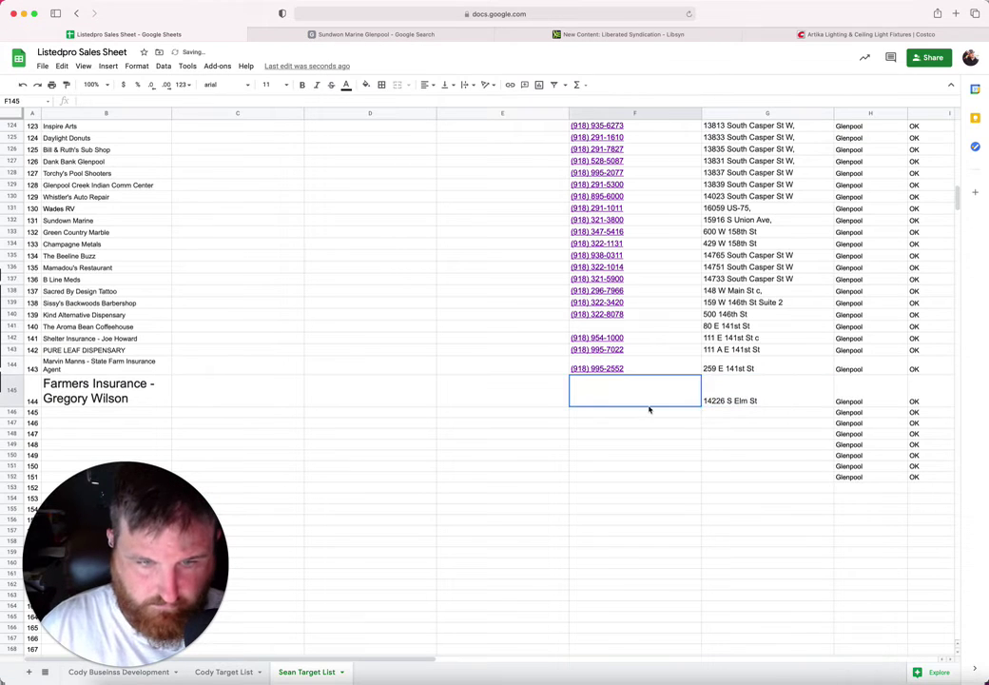
Step: Copy the Farmers Insurance phone number into F145
click(371, 35)
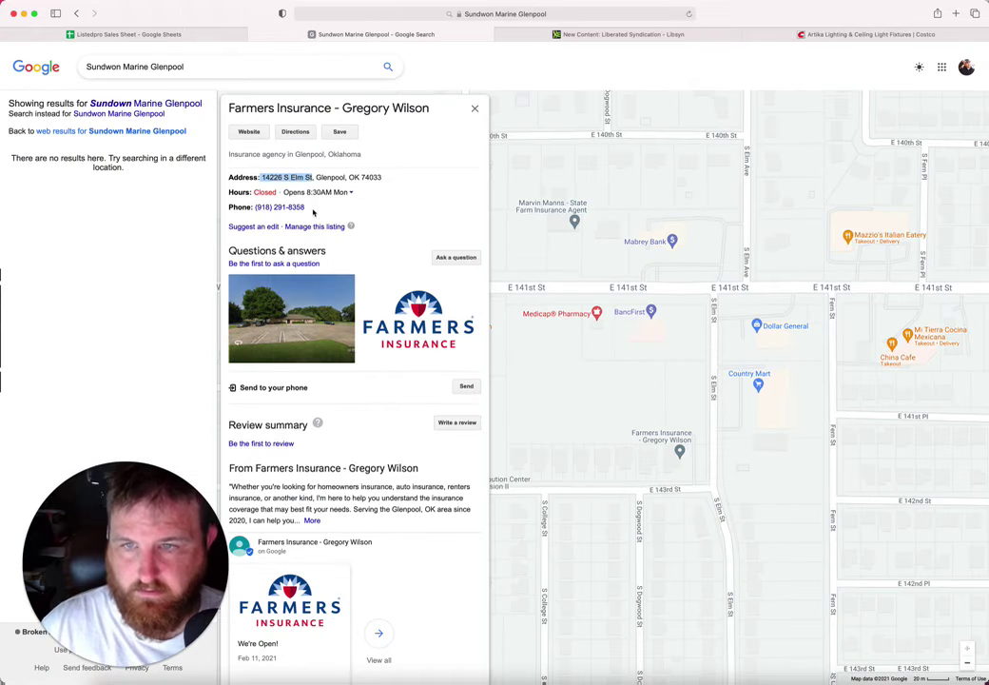
drag(305, 207, 255, 207)
key(super+c)
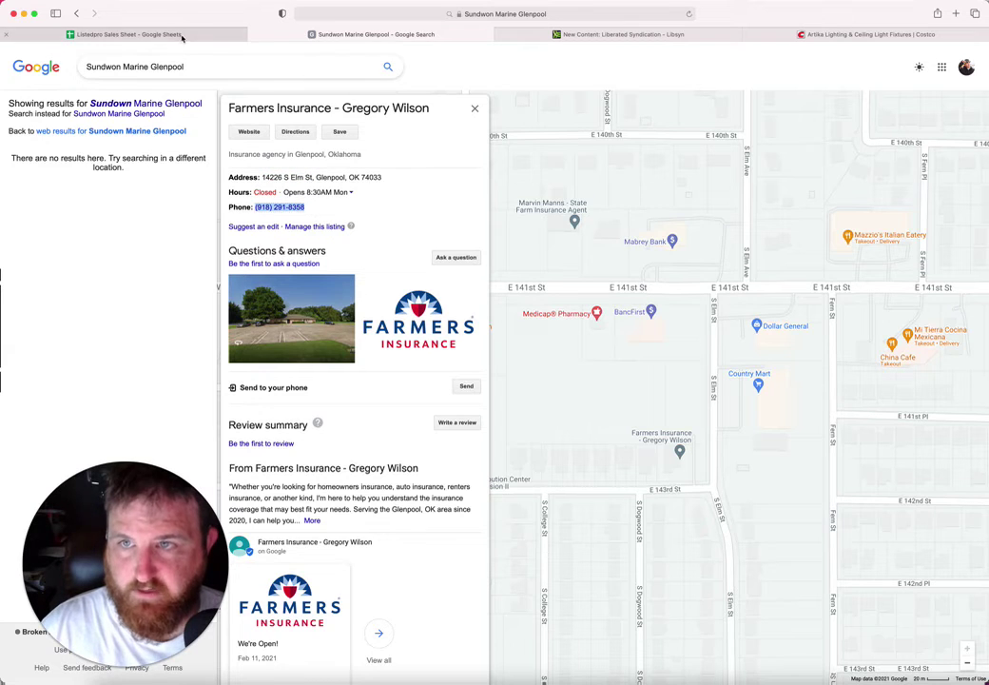
click(142, 34)
key(super+v)
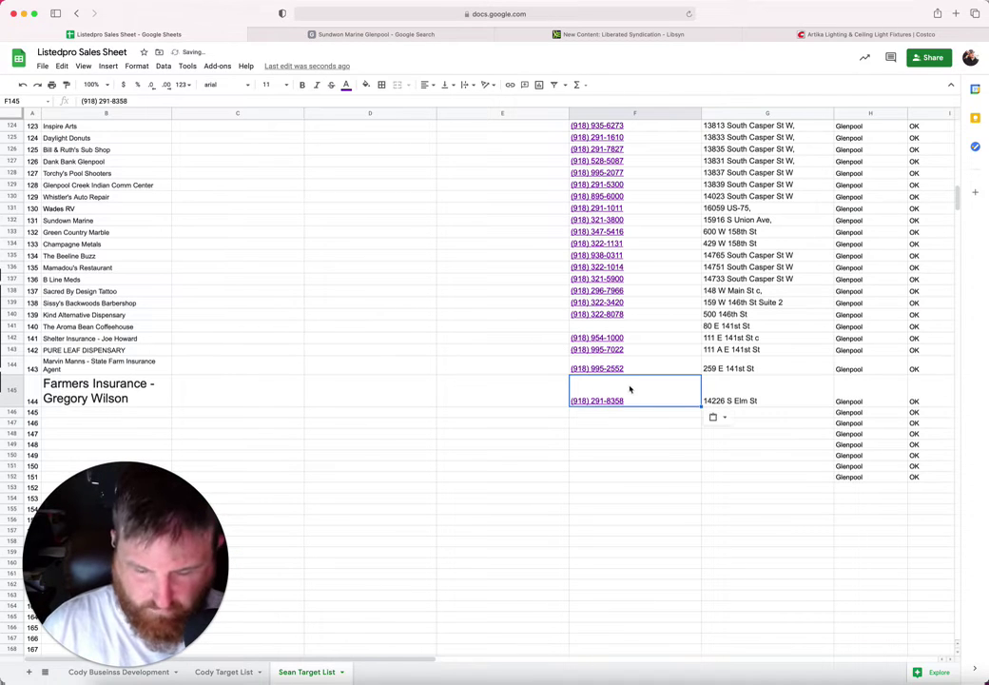
Step: Set B145's font size to 10 and move to the next empty name cell
click(119, 385)
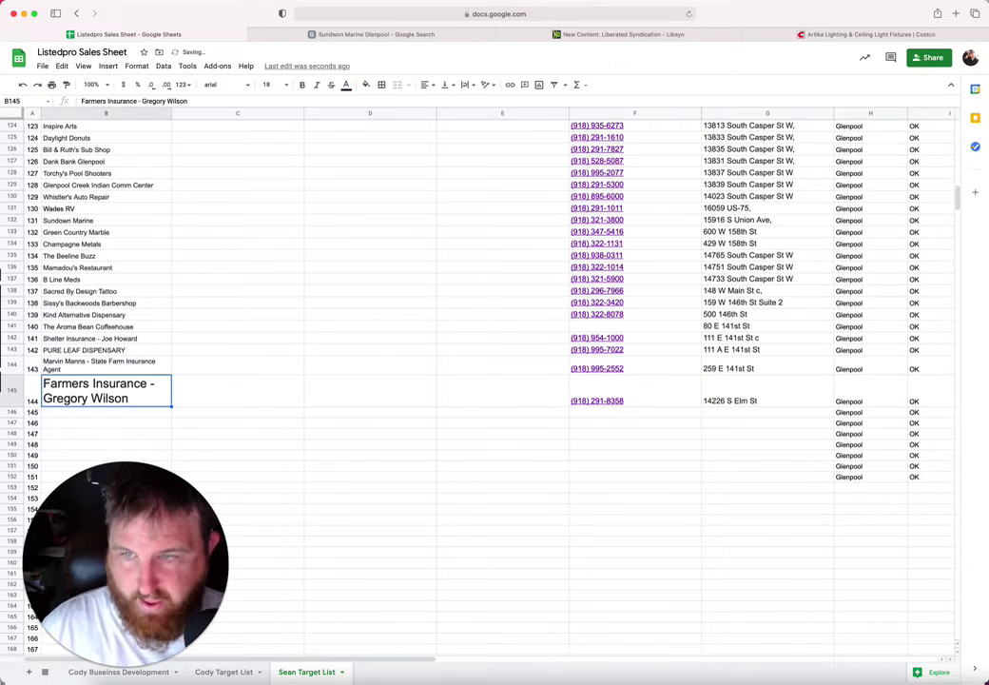
click(269, 85)
click(271, 169)
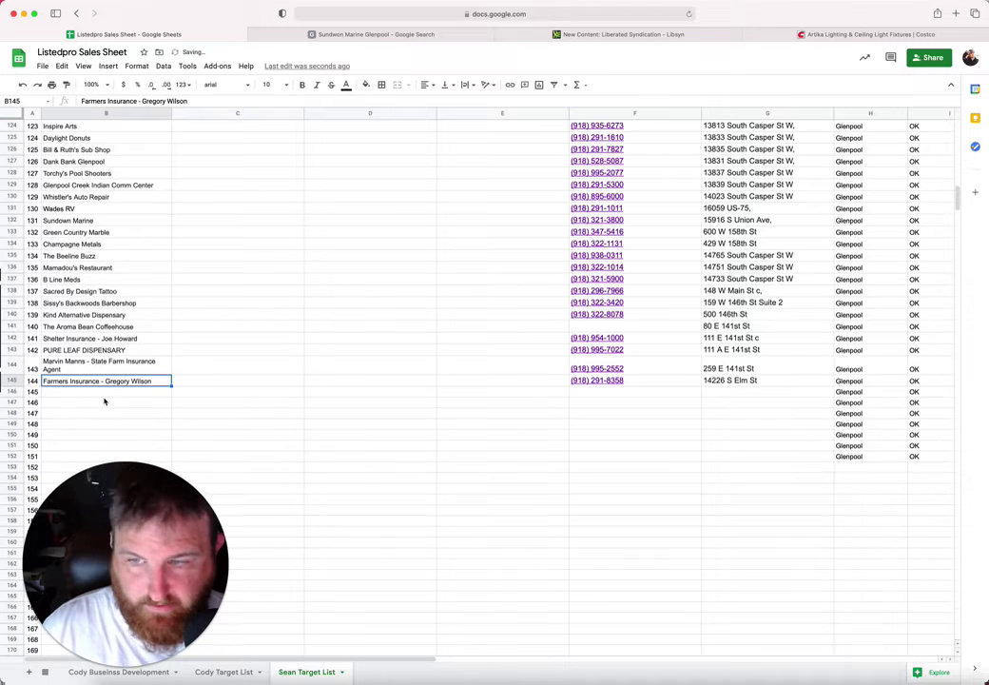
click(106, 392)
click(344, 34)
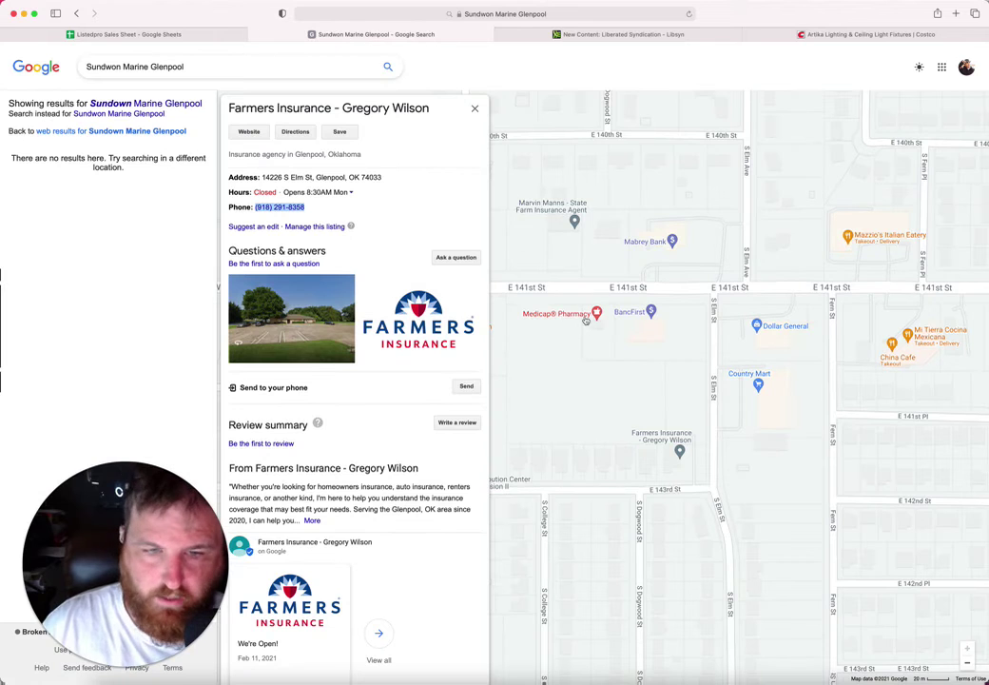
Step: Pan the map east and copy the Warrior Car Wash and Dog Wash name into B146
drag(803, 241, 595, 243)
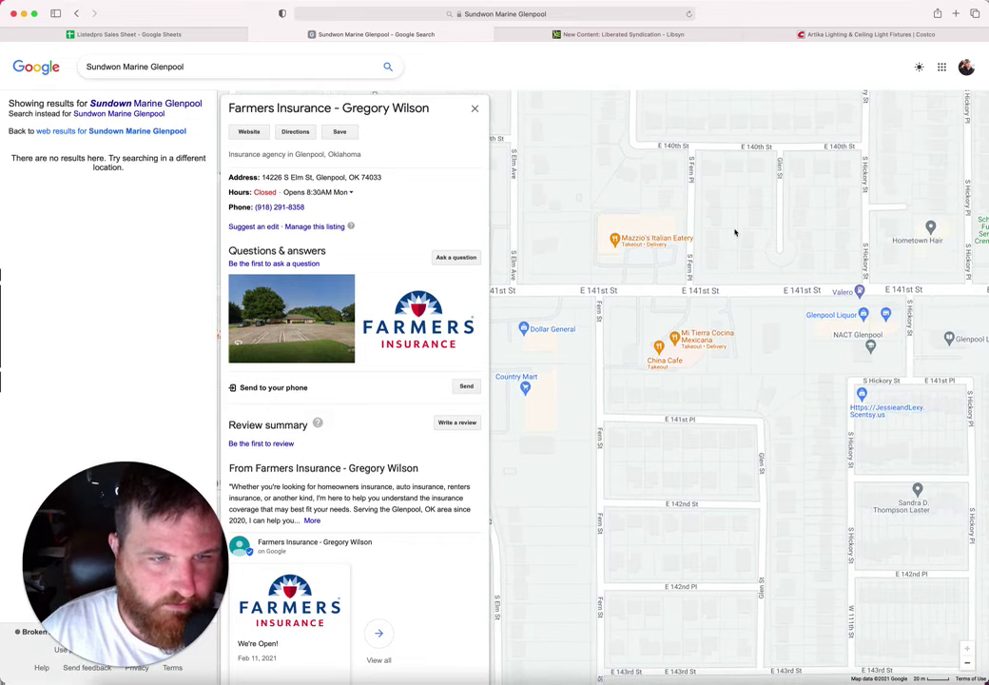
drag(817, 261, 605, 233)
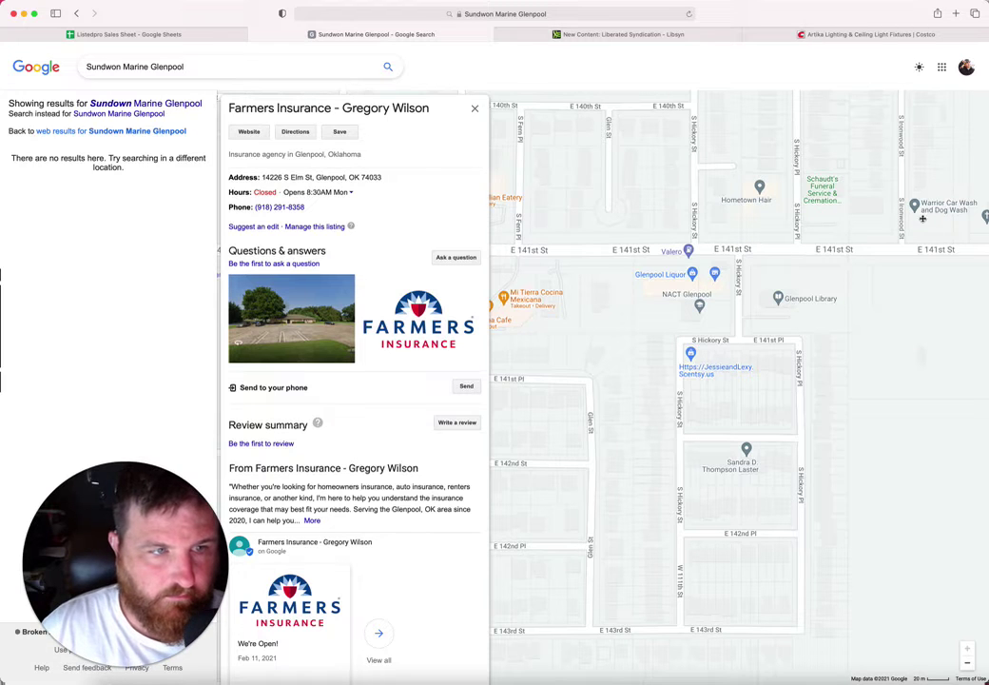
drag(929, 232, 880, 241)
click(887, 219)
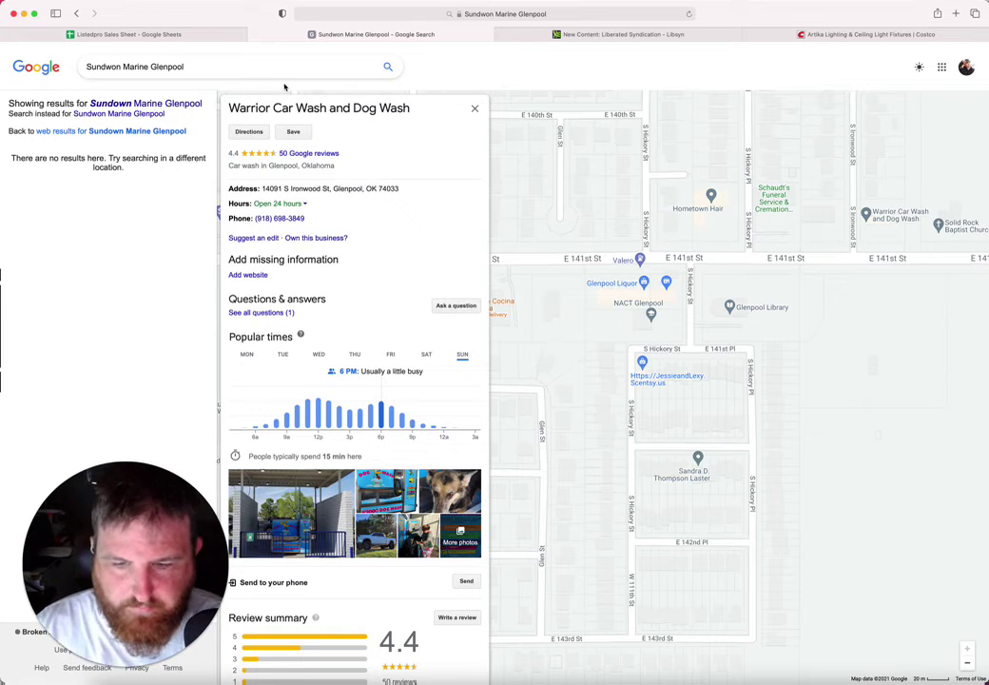
drag(413, 114, 225, 110)
key(super+c)
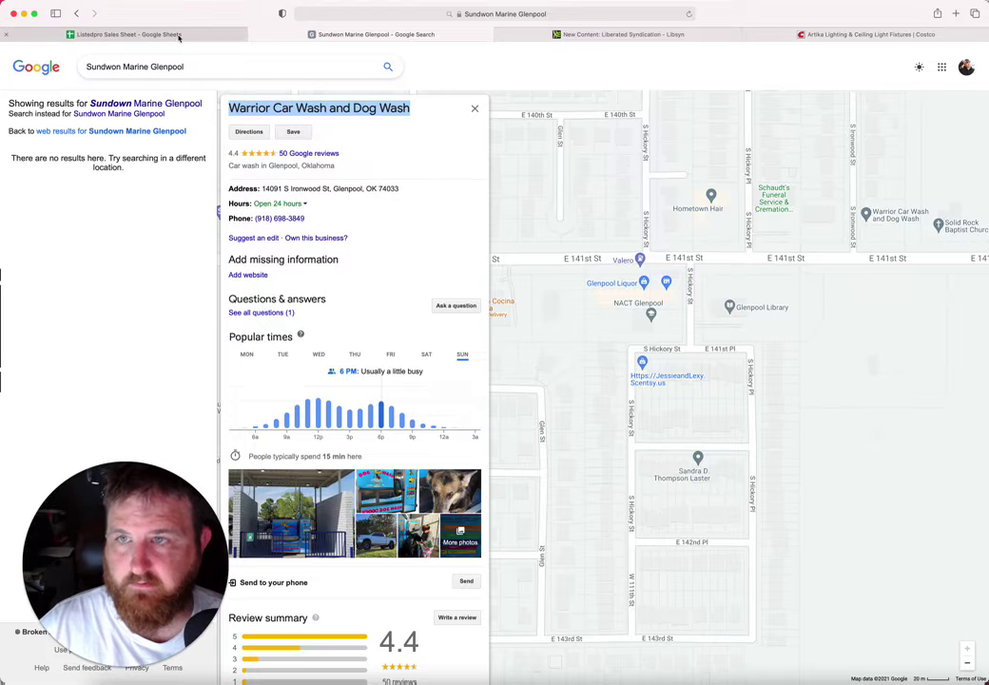
click(147, 37)
key(super+v)
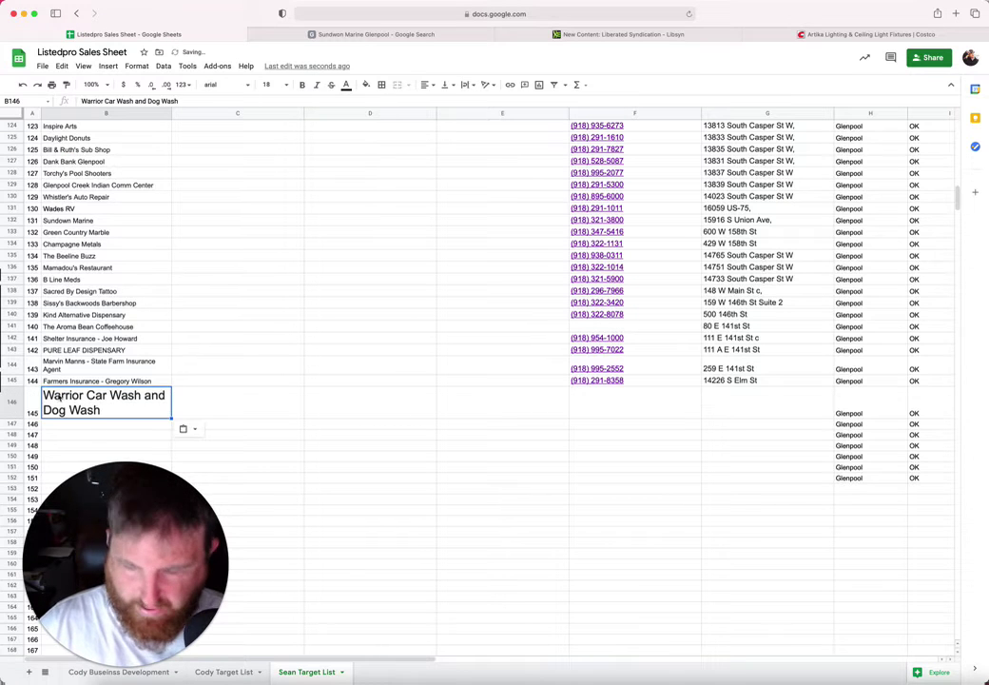
Step: Copy the car wash's street address into G146
click(576, 417)
click(363, 36)
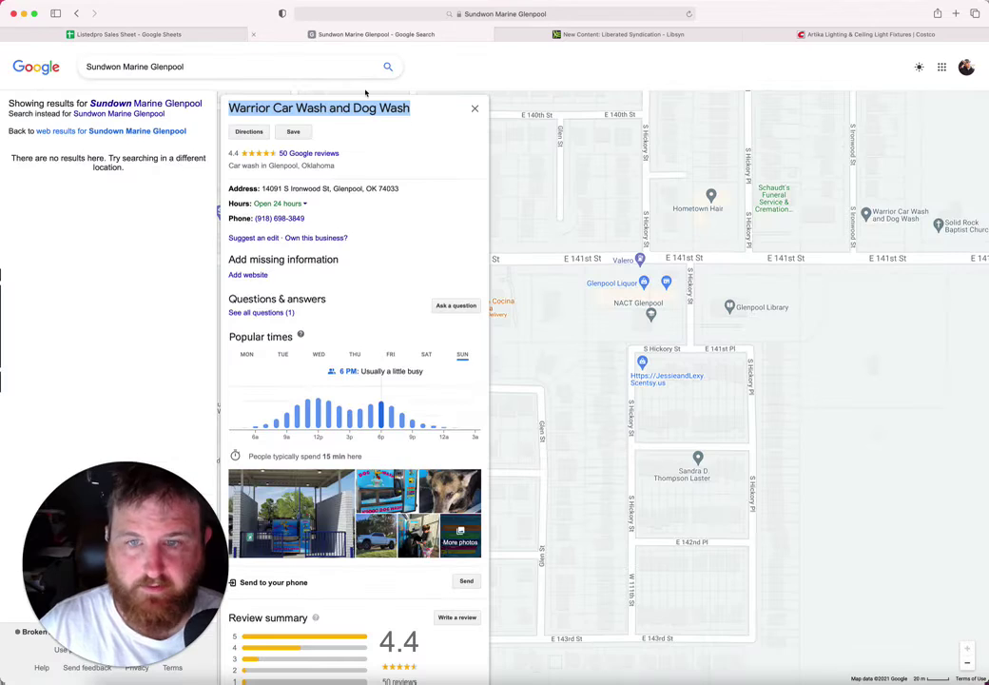
drag(329, 189, 267, 189)
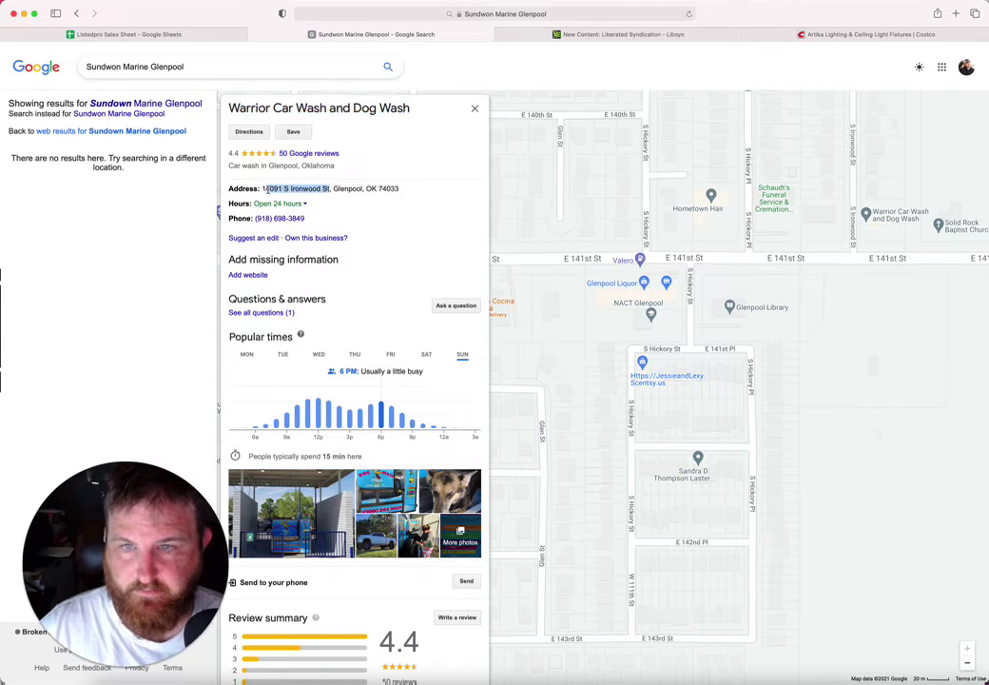
click(180, 35)
click(743, 404)
text(14091 S Ironwood St)
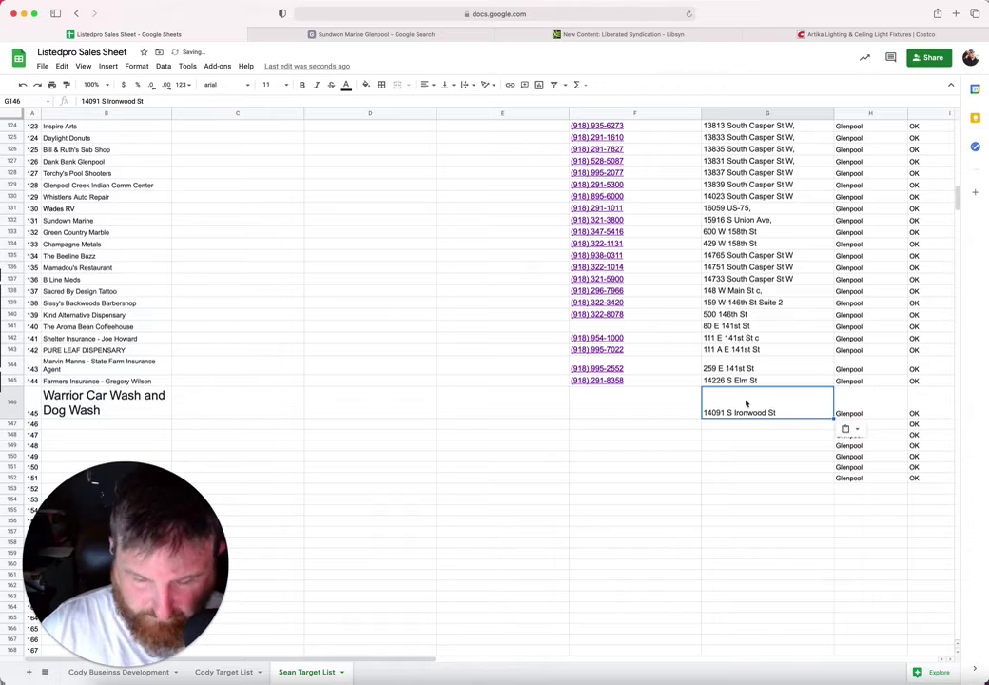
Step: Copy the car wash's phone number into F146
click(642, 406)
click(324, 35)
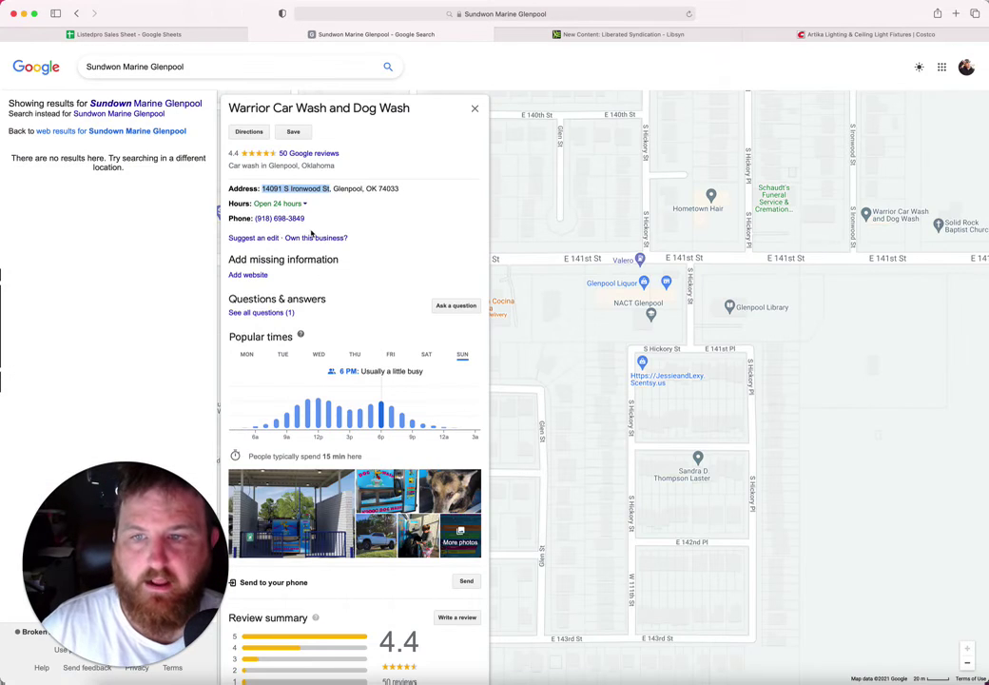
drag(312, 218, 250, 218)
key(super+c)
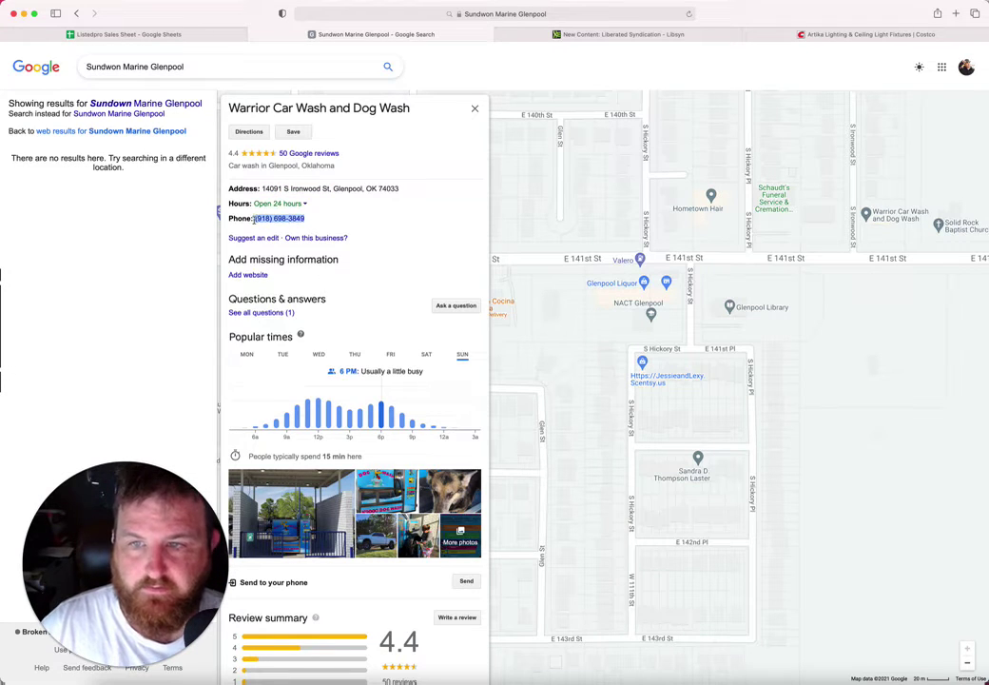
click(148, 35)
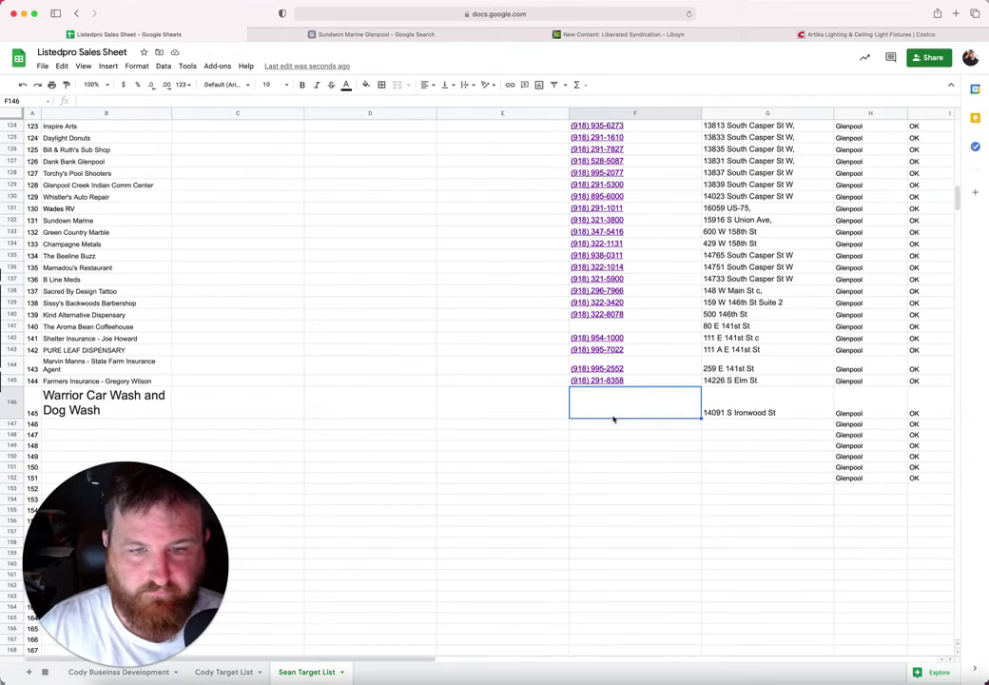
key(super+v)
Step: Set B146's font size to 10 and move to the next empty name cell
click(129, 389)
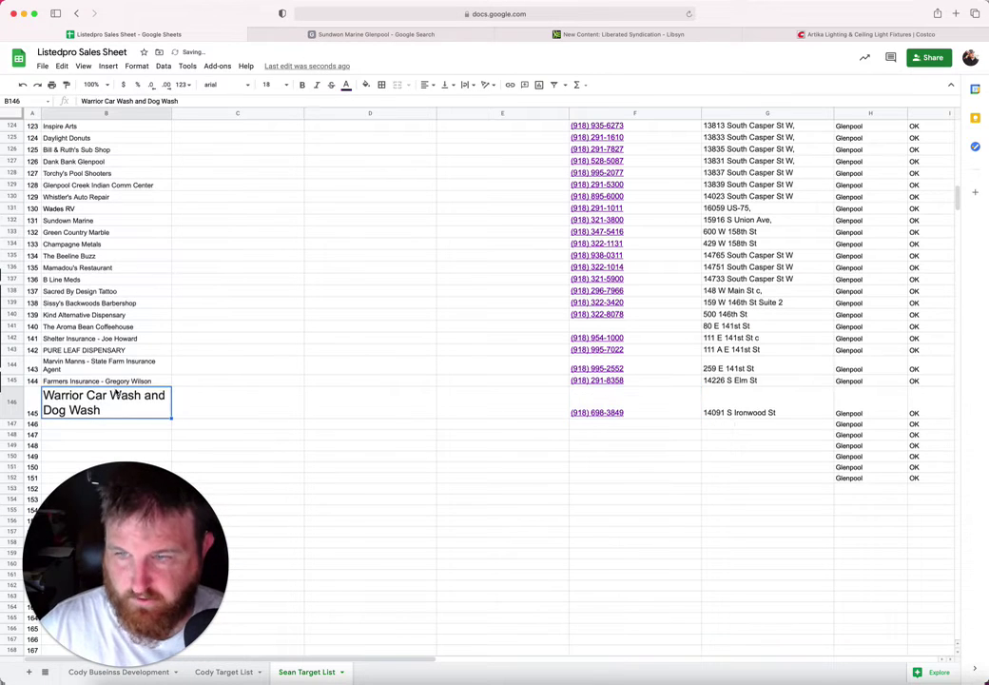
click(285, 85)
click(269, 168)
click(81, 407)
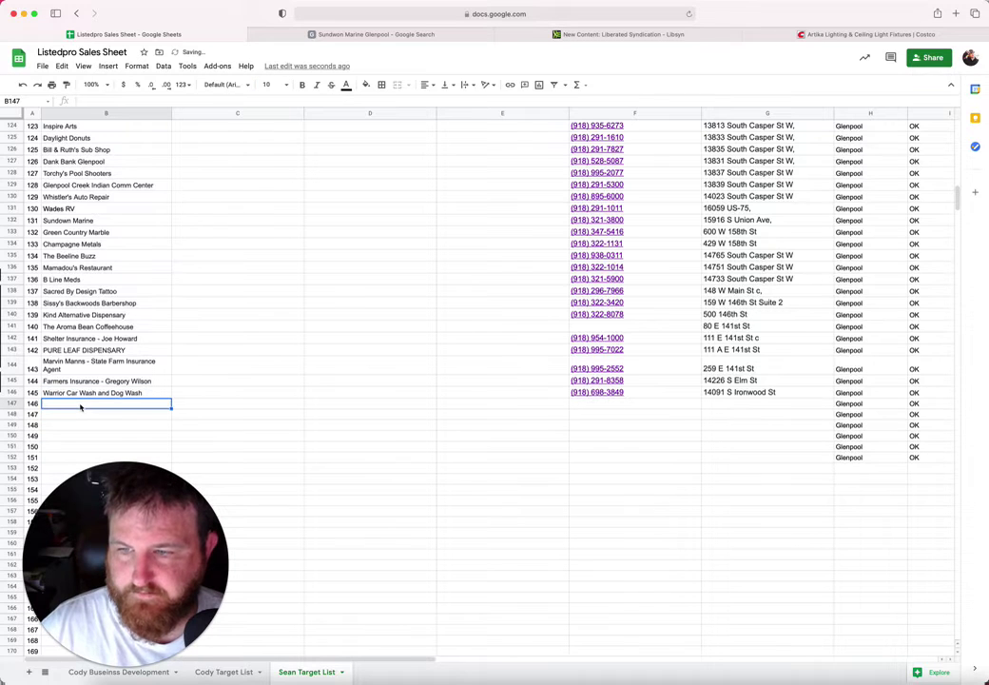
click(305, 37)
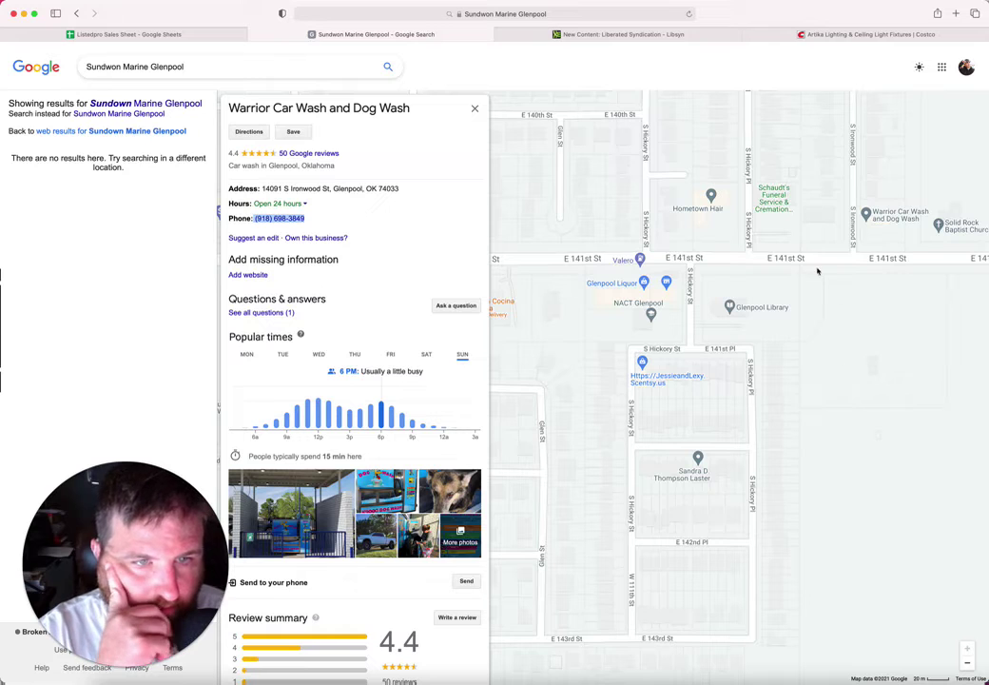
Step: Open the Hometown Hair listing and copy its name into B147
drag(814, 270, 833, 271)
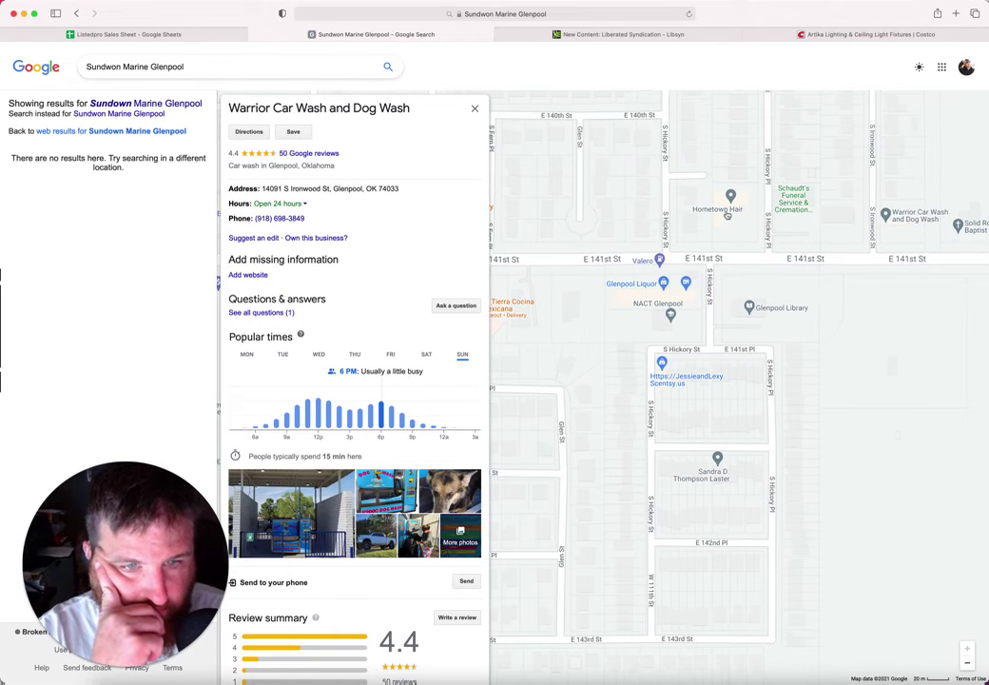
drag(727, 214, 727, 211)
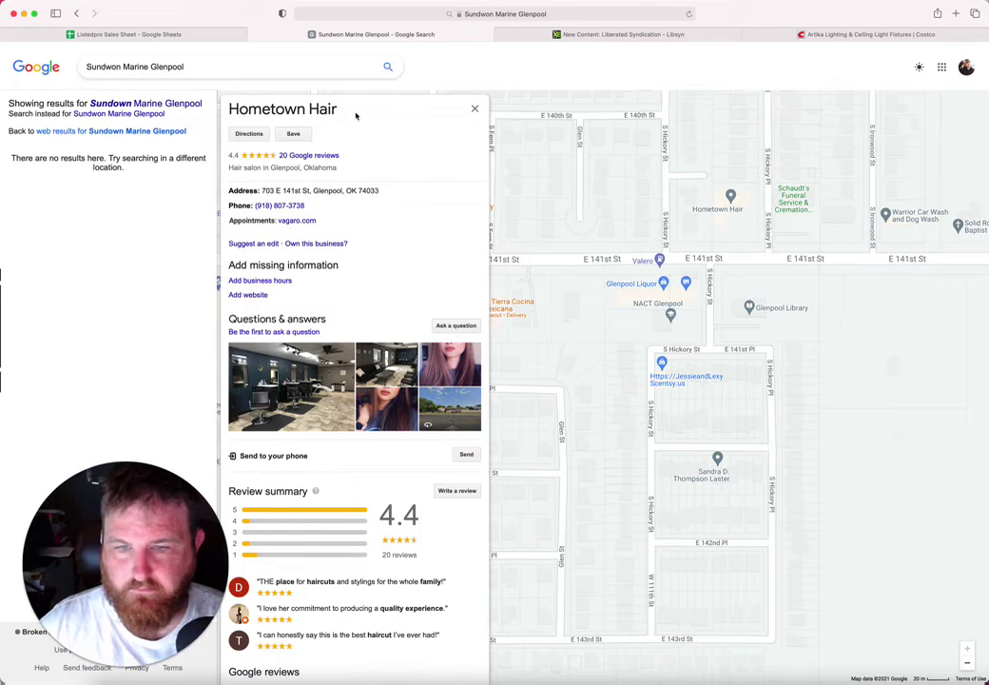
drag(356, 115, 229, 108)
key(super+c)
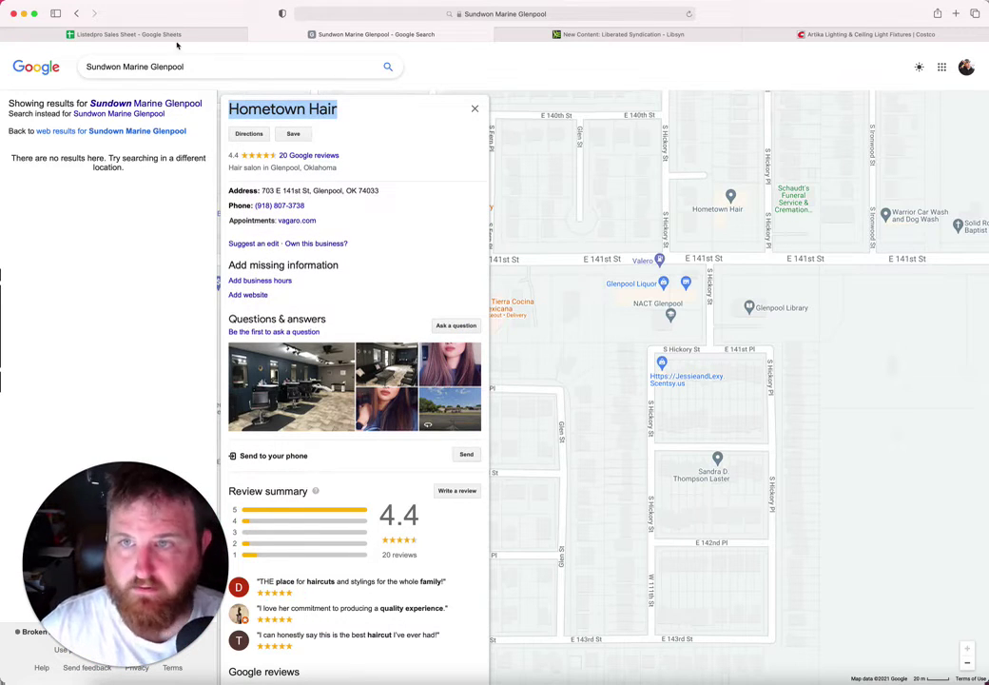
click(177, 40)
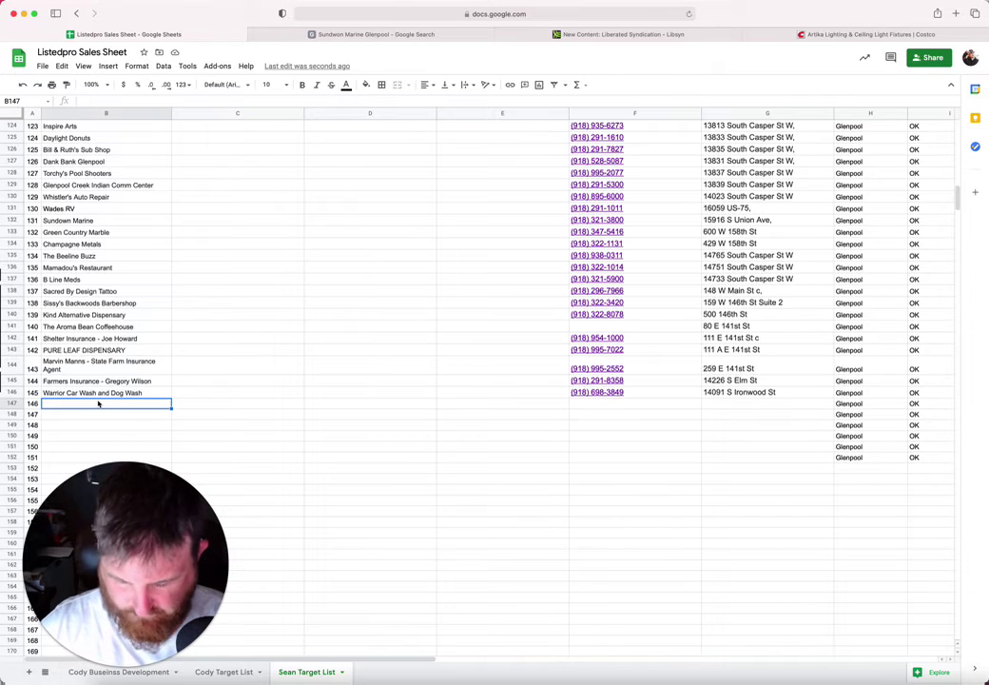
key(super+v)
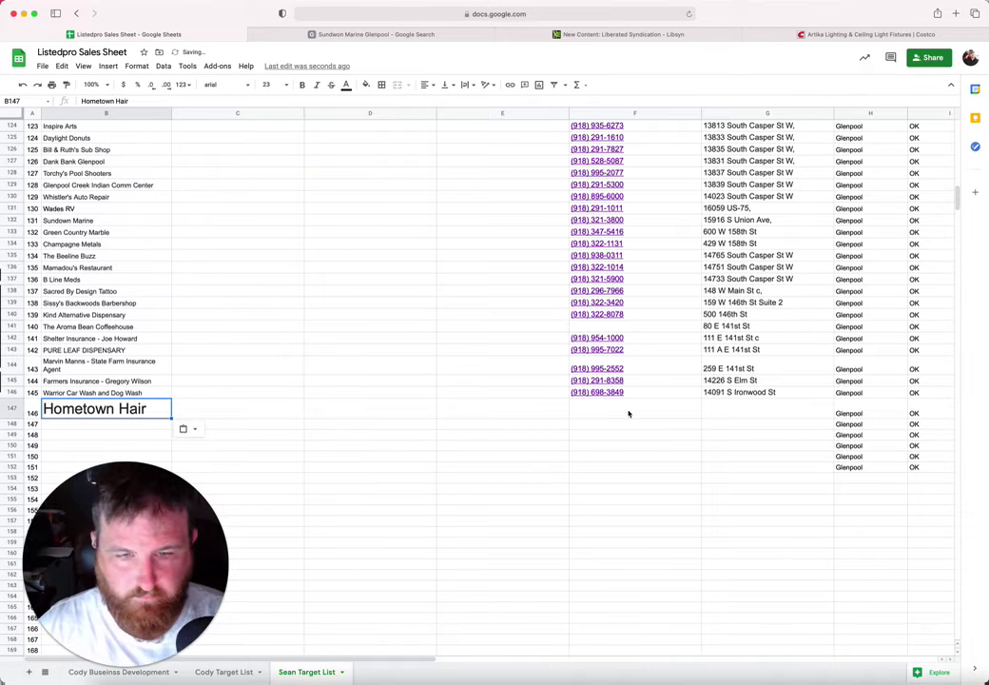
click(624, 410)
click(321, 35)
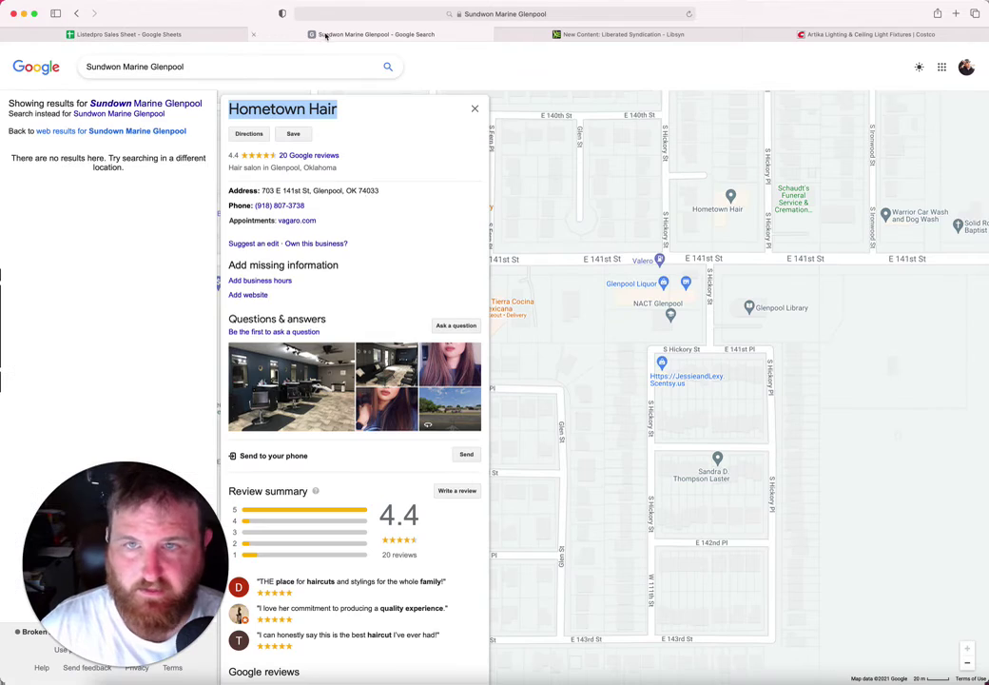
drag(306, 205, 253, 207)
key(super+c)
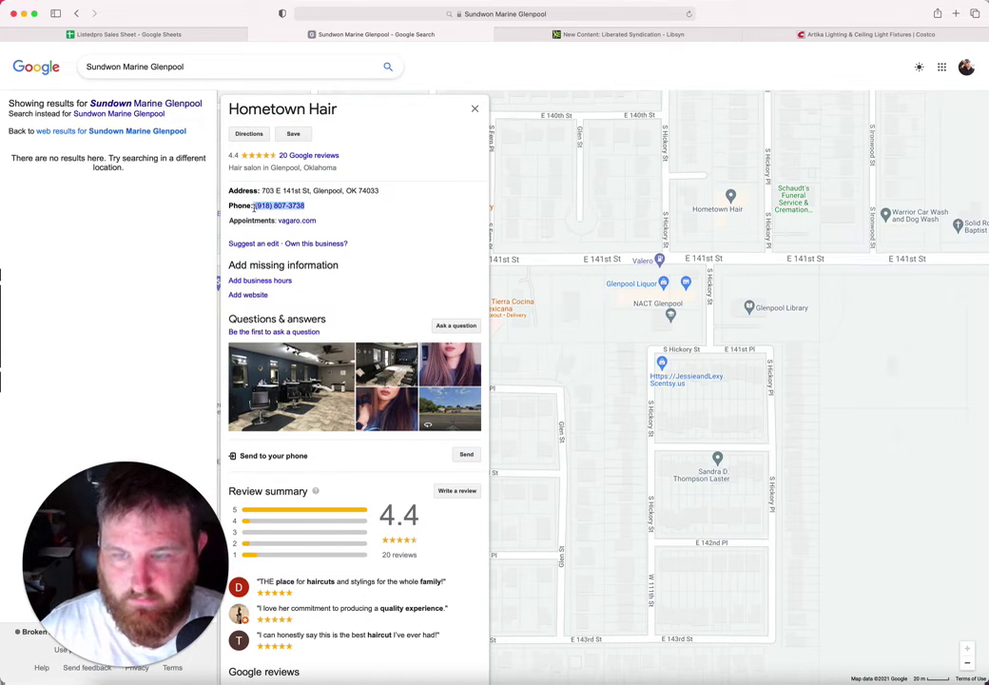
click(219, 36)
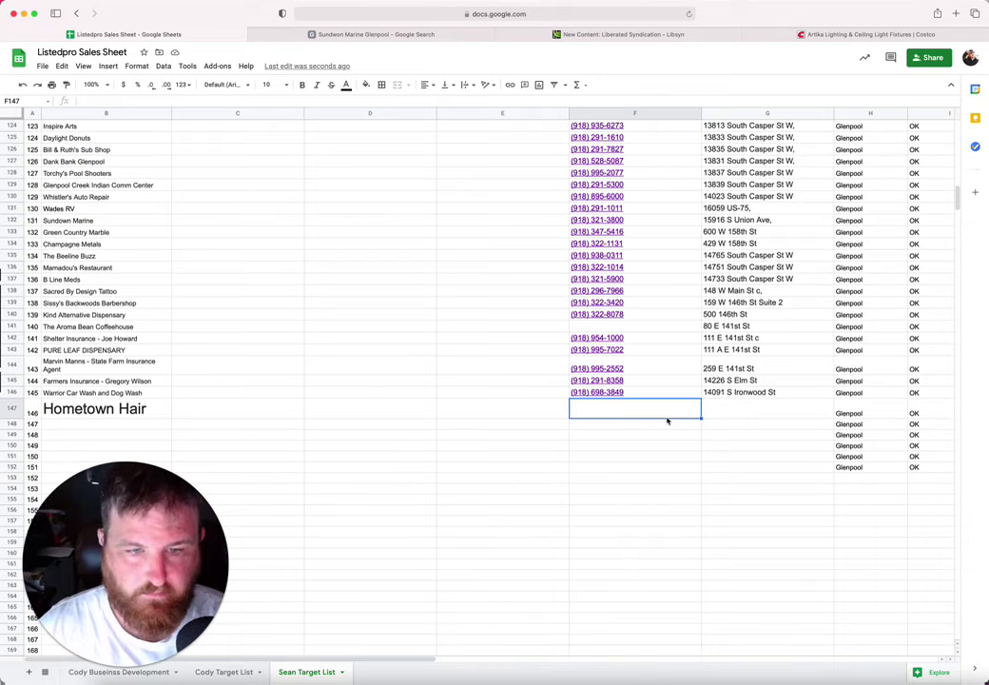
key(super+v)
Step: Copy Hometown Hair's street address into G147
click(759, 412)
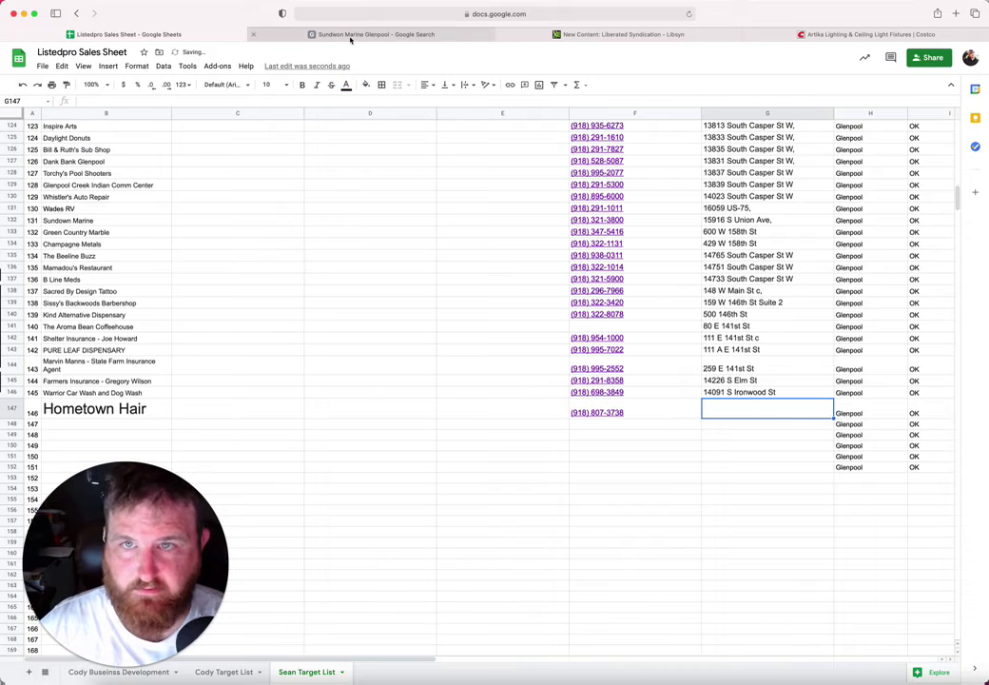
click(350, 36)
drag(312, 190, 260, 190)
key(cmd+c)
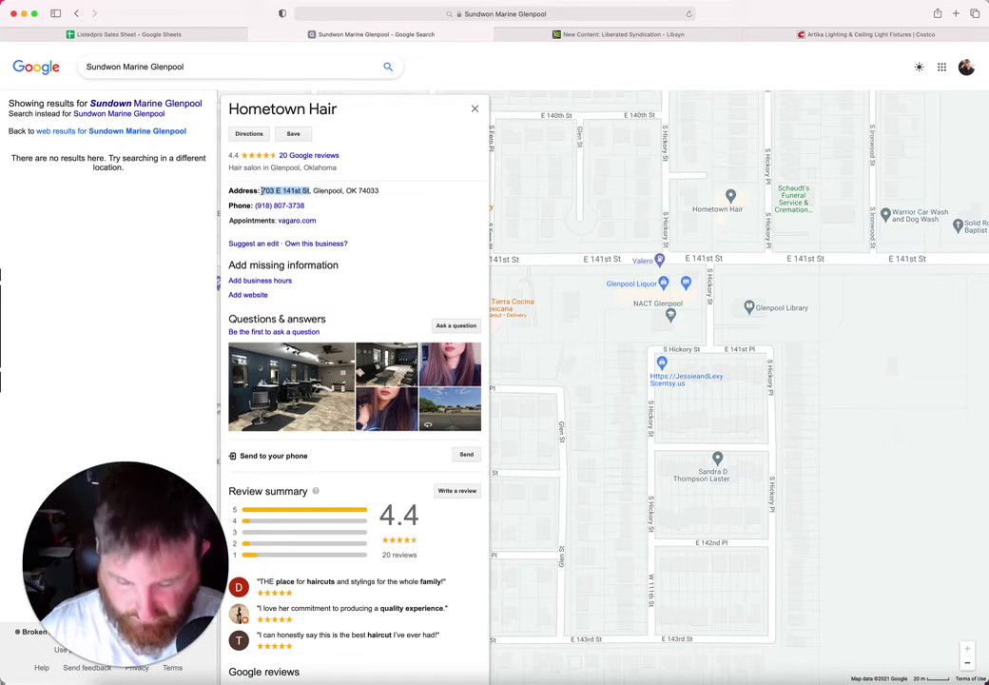
click(221, 35)
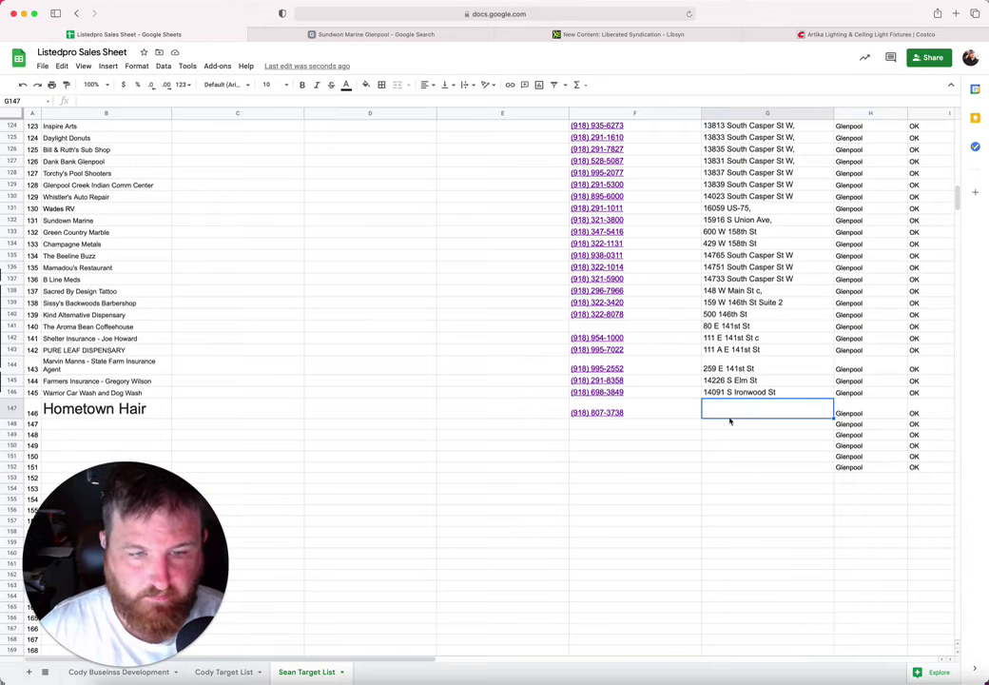
key(cmd+v)
Step: Shrink the Hometown Hair name in B147 to font size 10
click(623, 425)
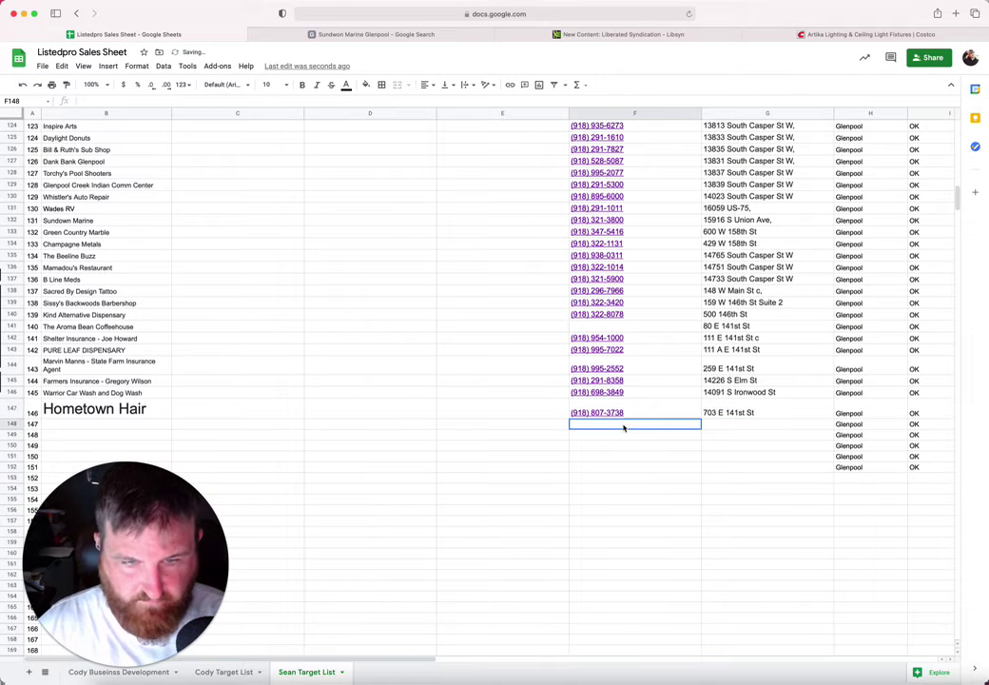
click(134, 411)
click(286, 84)
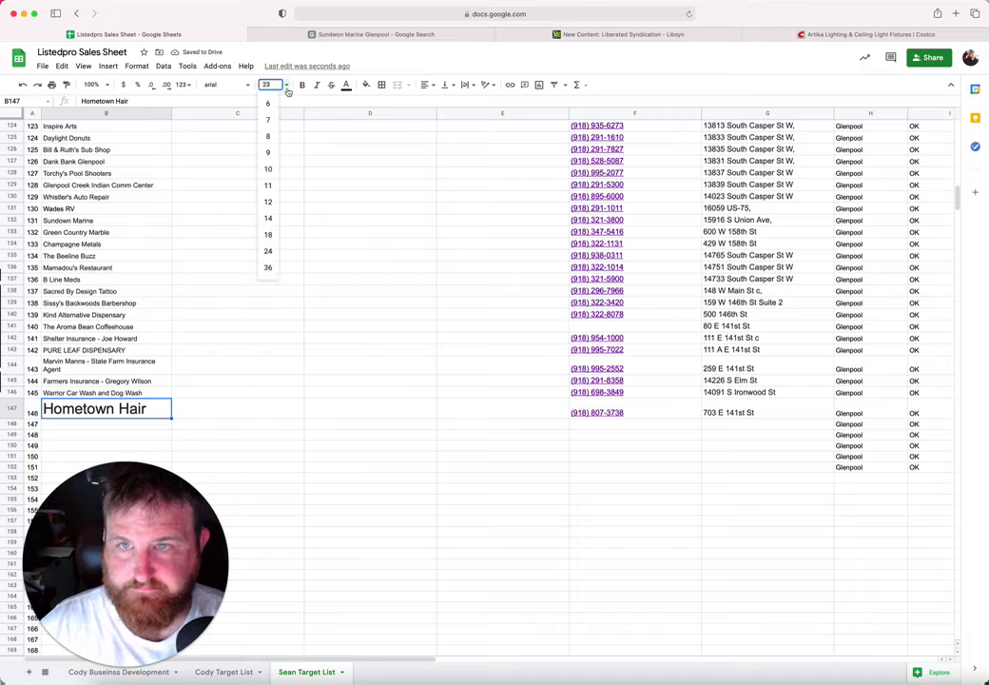
click(274, 169)
click(116, 418)
Step: Pan the map east, open the Glenpool Vapor and CBD listing and select its name
click(396, 34)
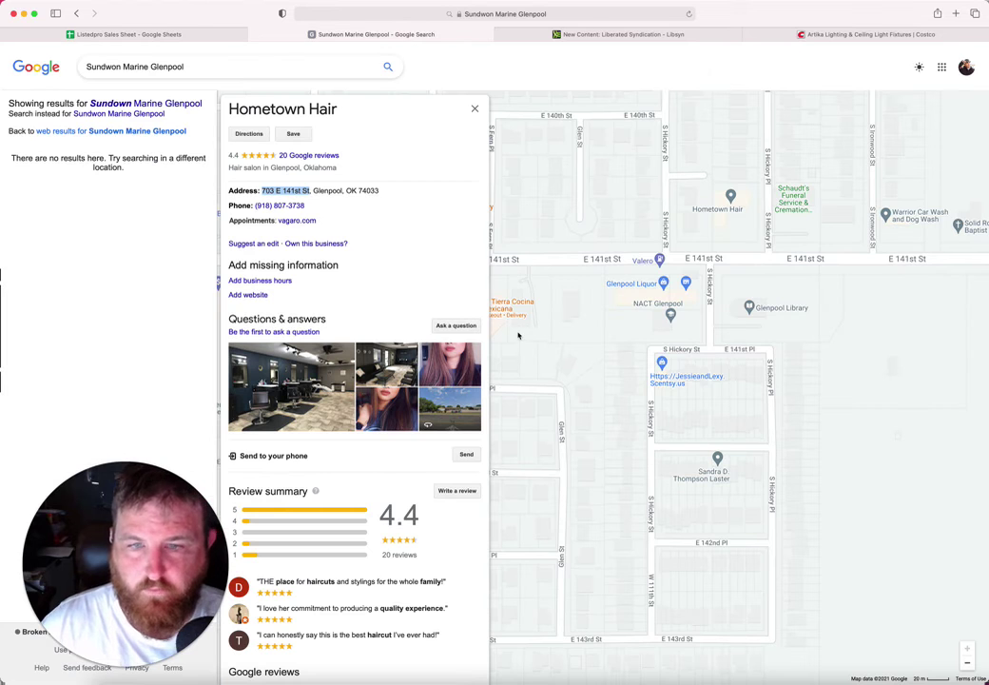
drag(784, 236, 561, 253)
drag(762, 287, 626, 302)
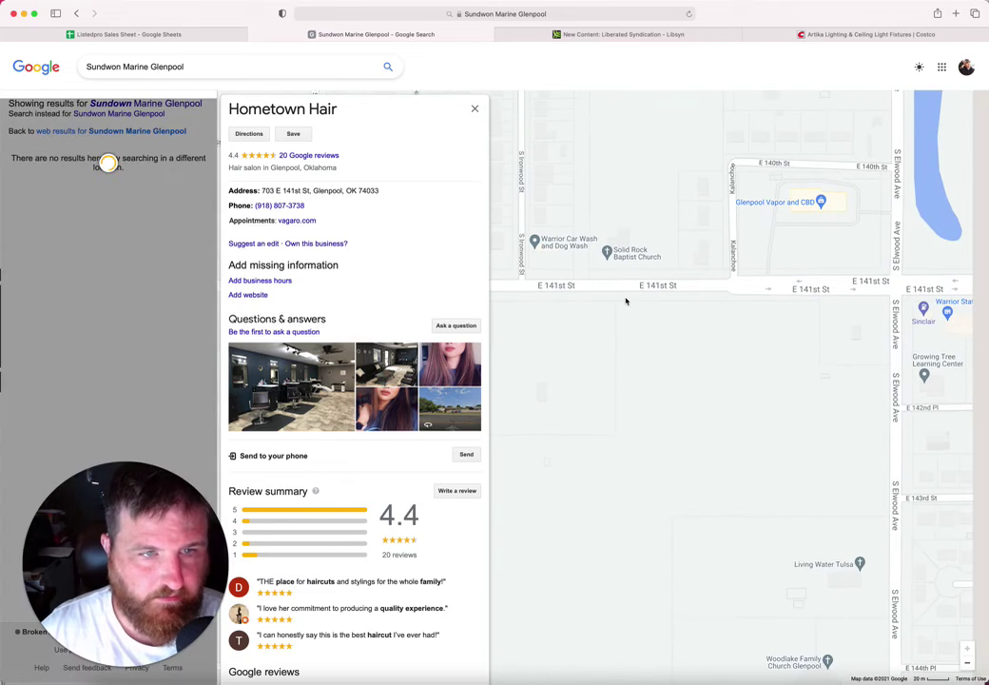
drag(814, 281, 753, 274)
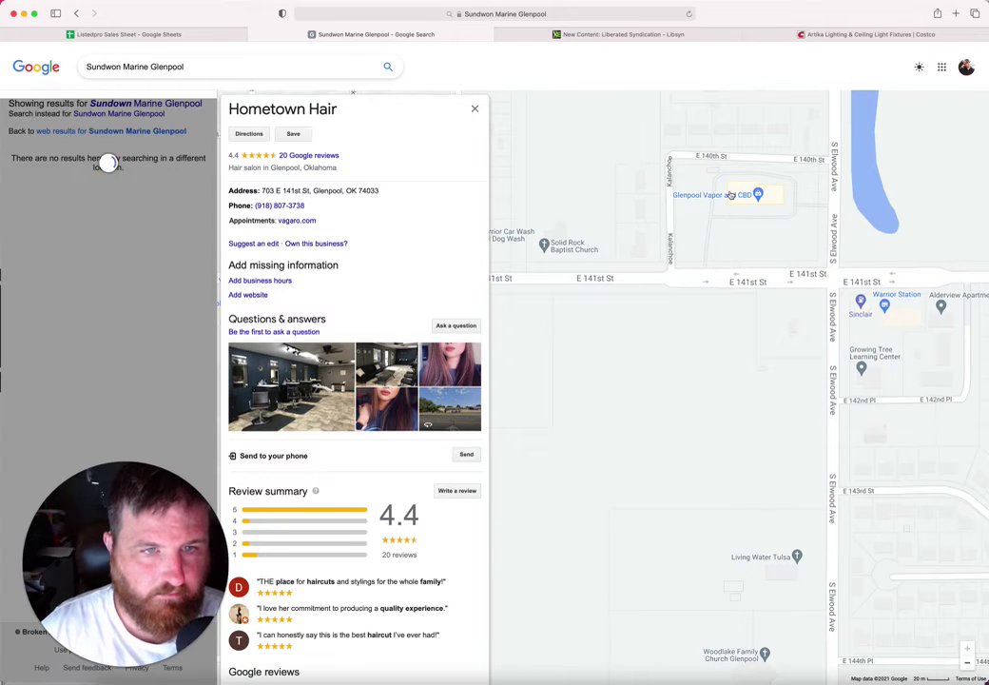
click(730, 194)
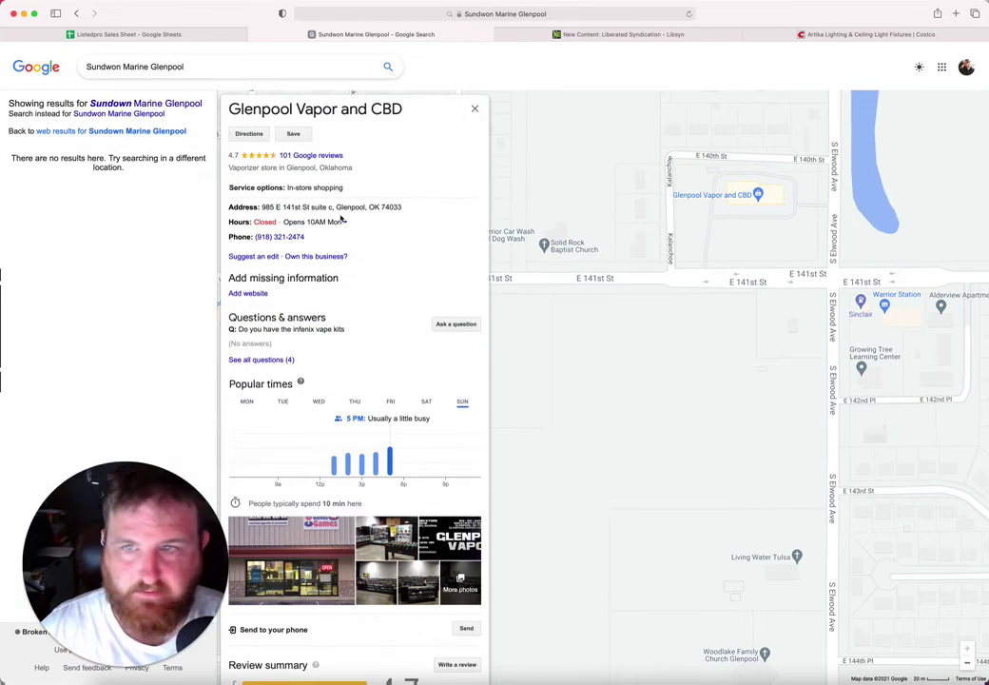
drag(406, 122, 231, 110)
key(super+c)
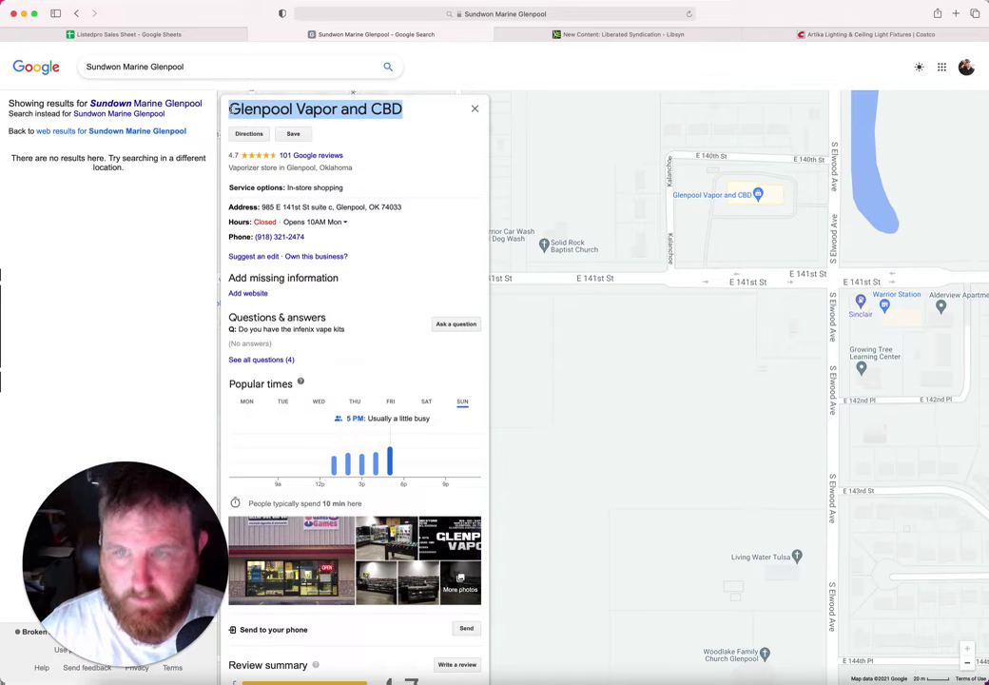
Step: Paste Glenpool Vapor and CBD into B148 at font size 10
click(165, 33)
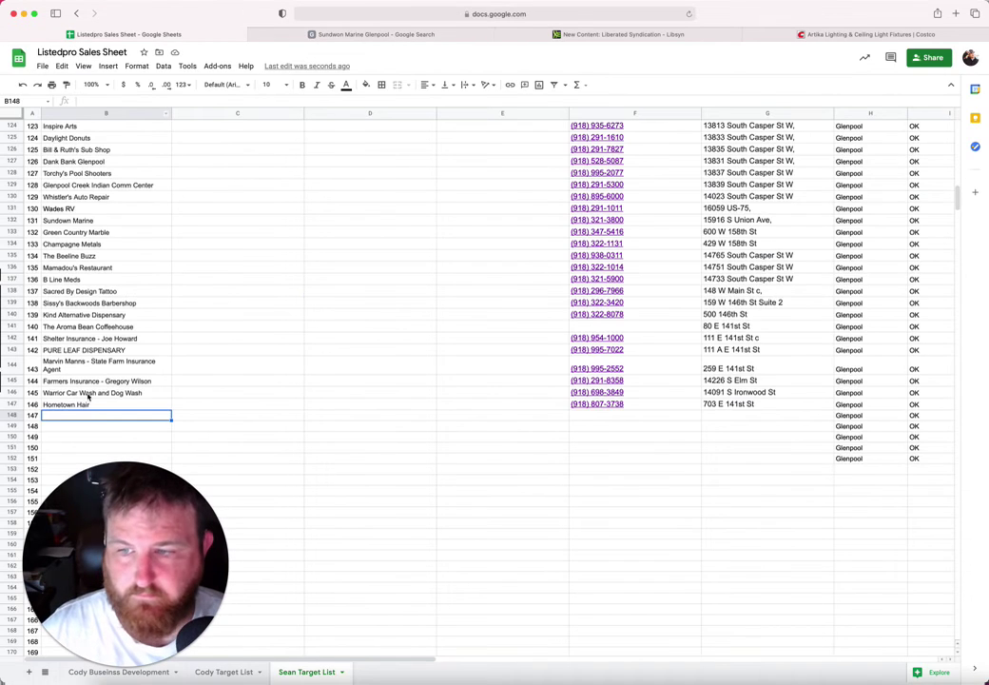
key(super+v)
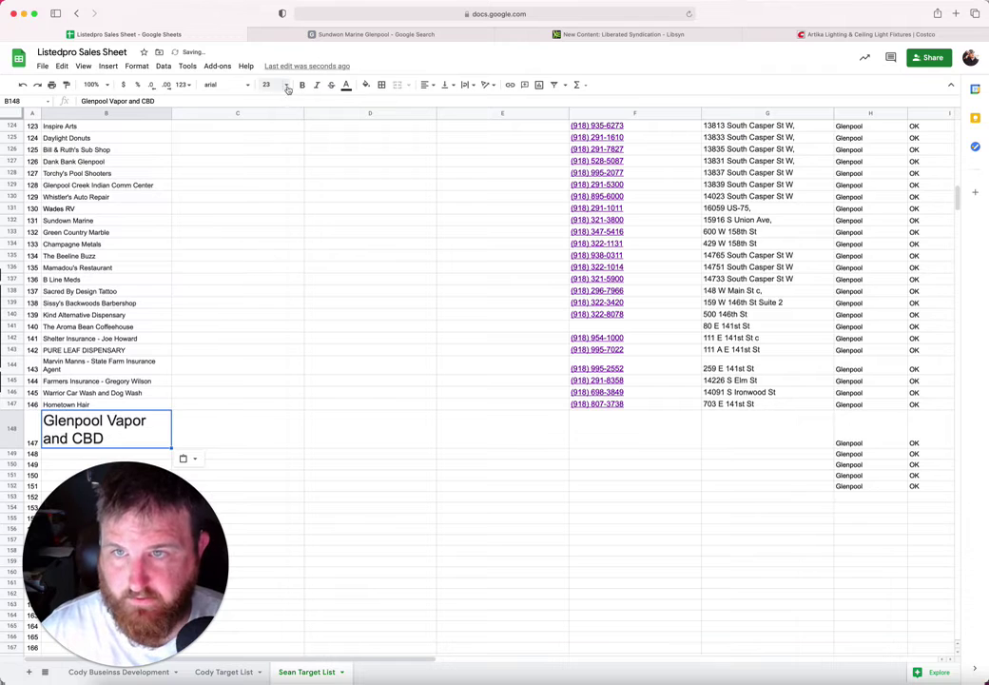
click(266, 84)
click(270, 165)
click(618, 415)
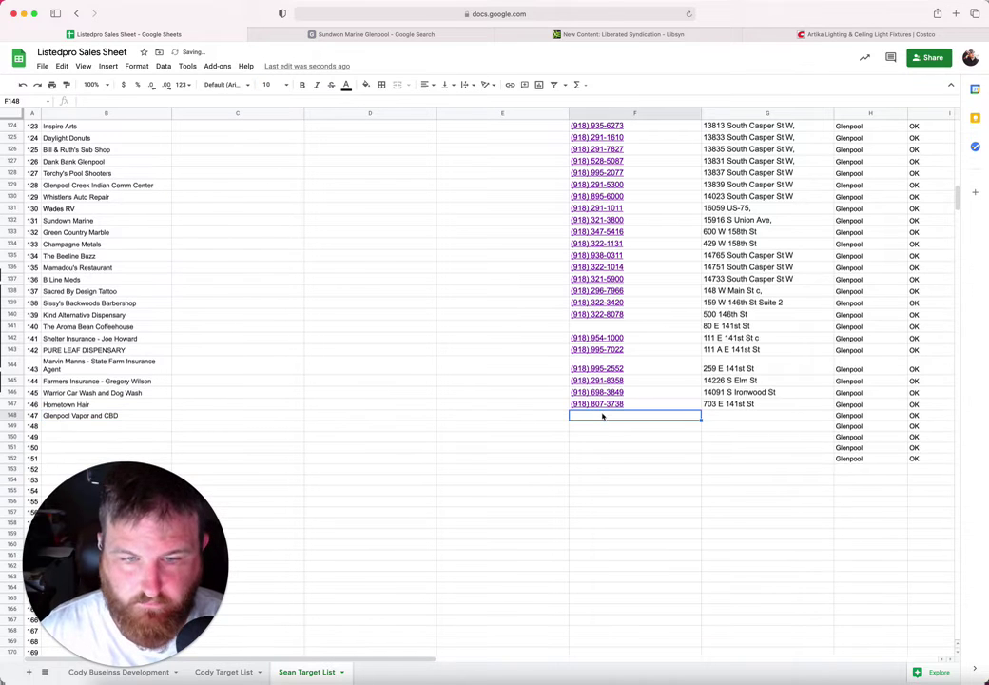
click(412, 35)
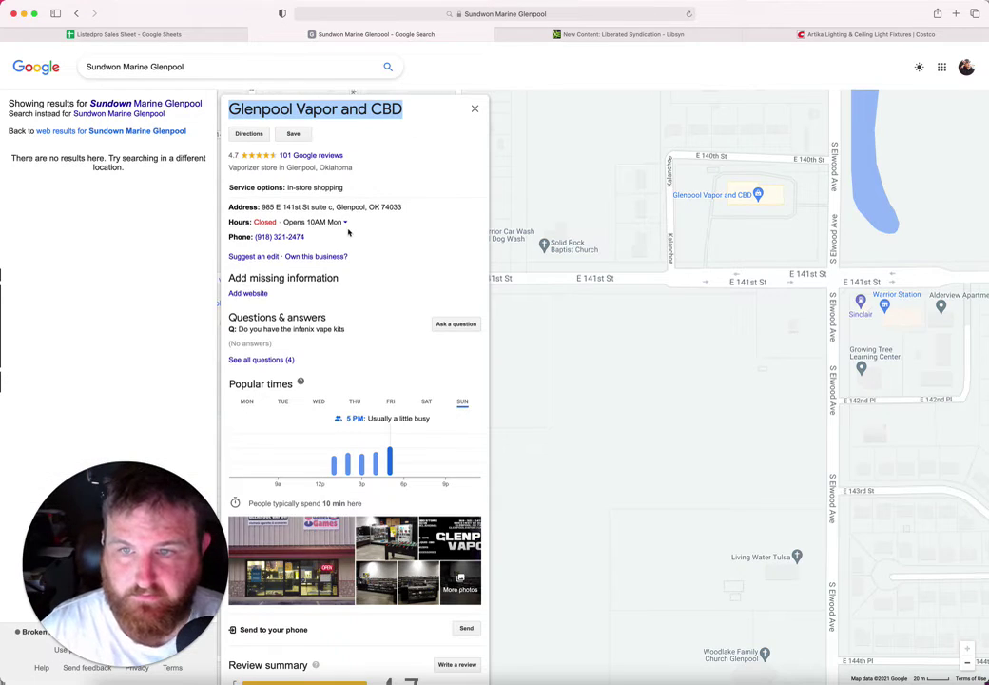
drag(332, 207, 264, 207)
key(super+c)
click(227, 35)
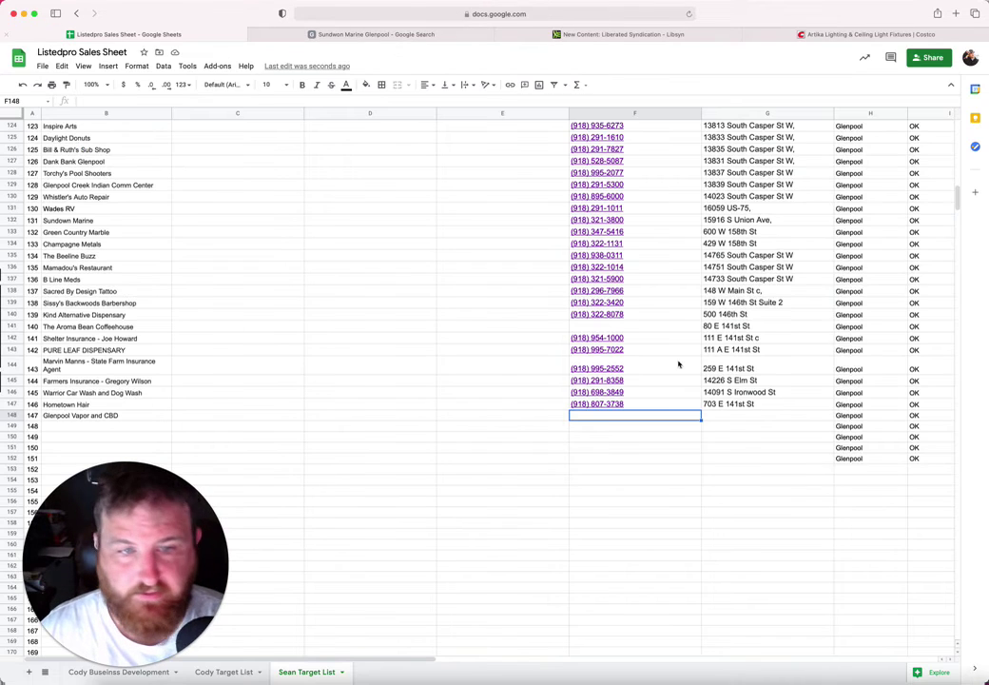
click(722, 419)
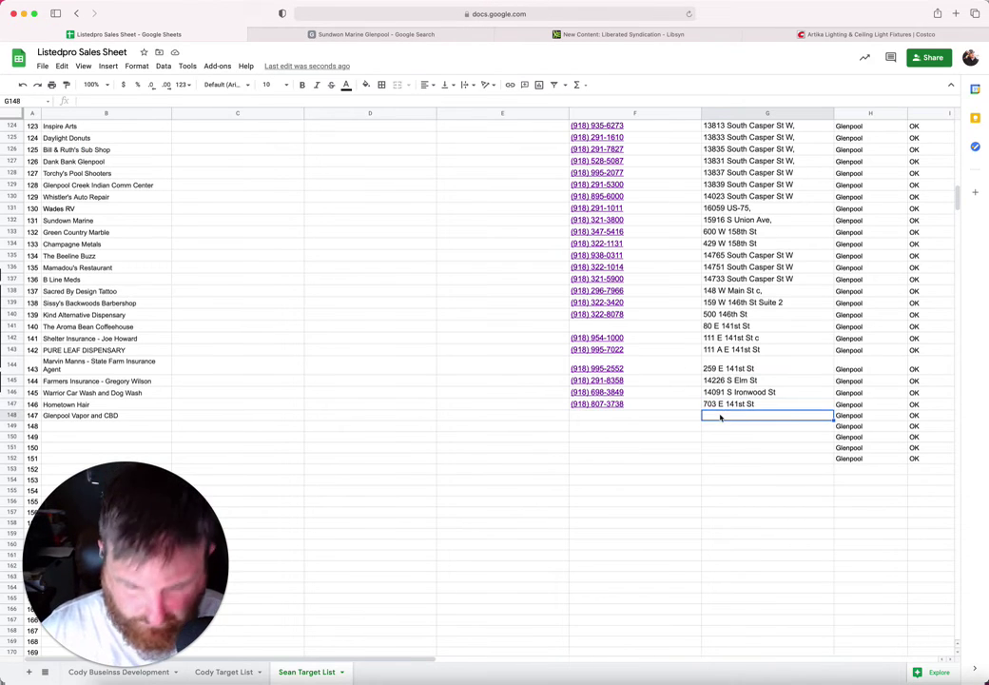
key(super+v)
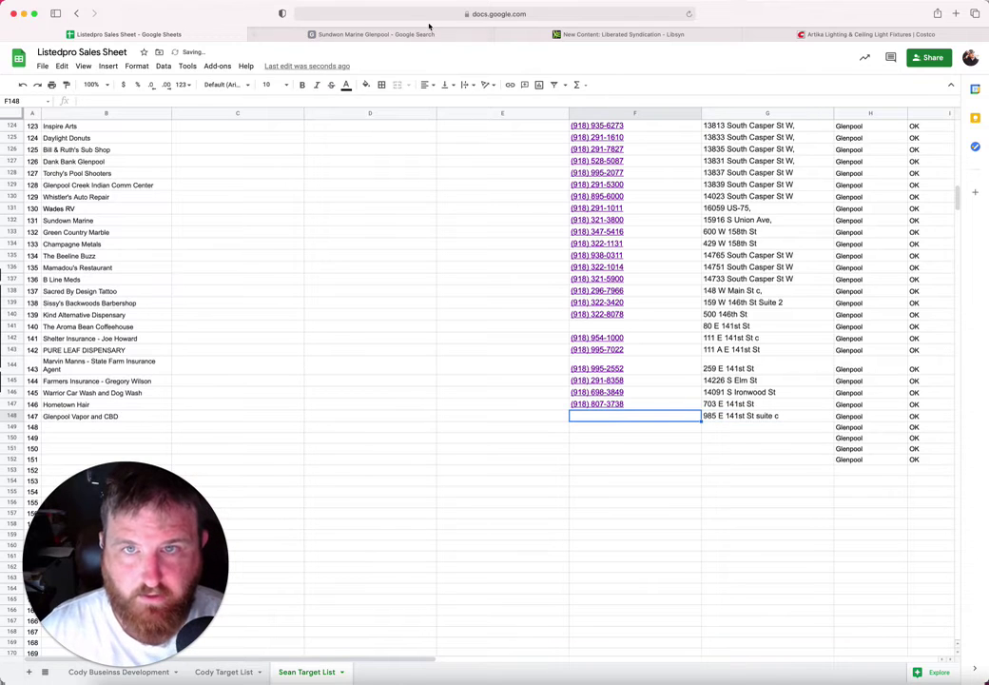
Step: Copy the listing's phone number into F148, then move to B149
click(429, 36)
drag(305, 236, 252, 238)
key(cmd+c)
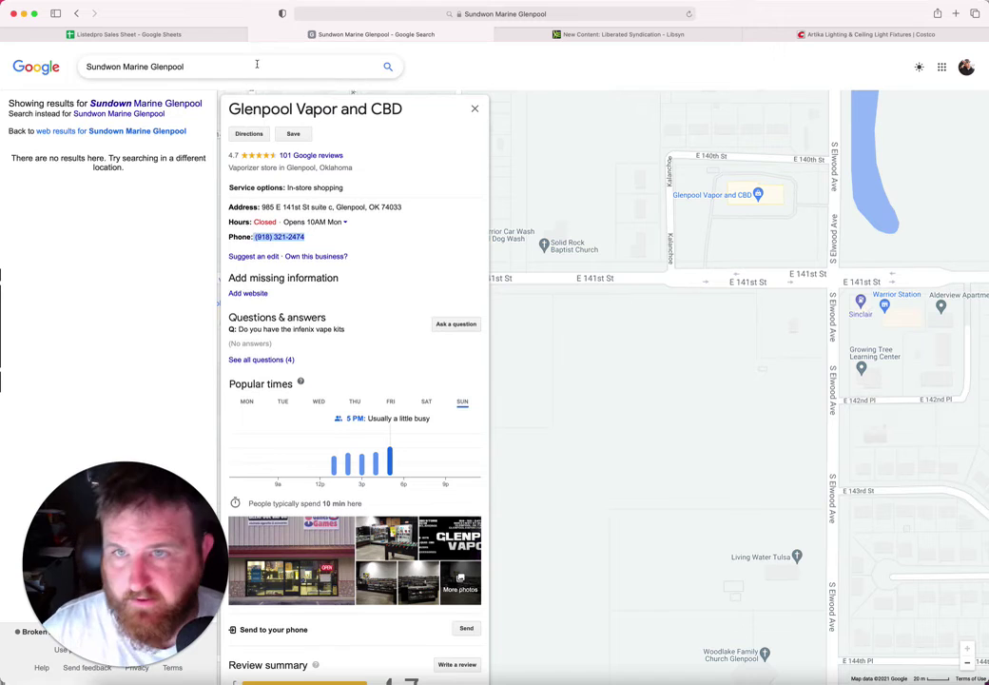
click(197, 36)
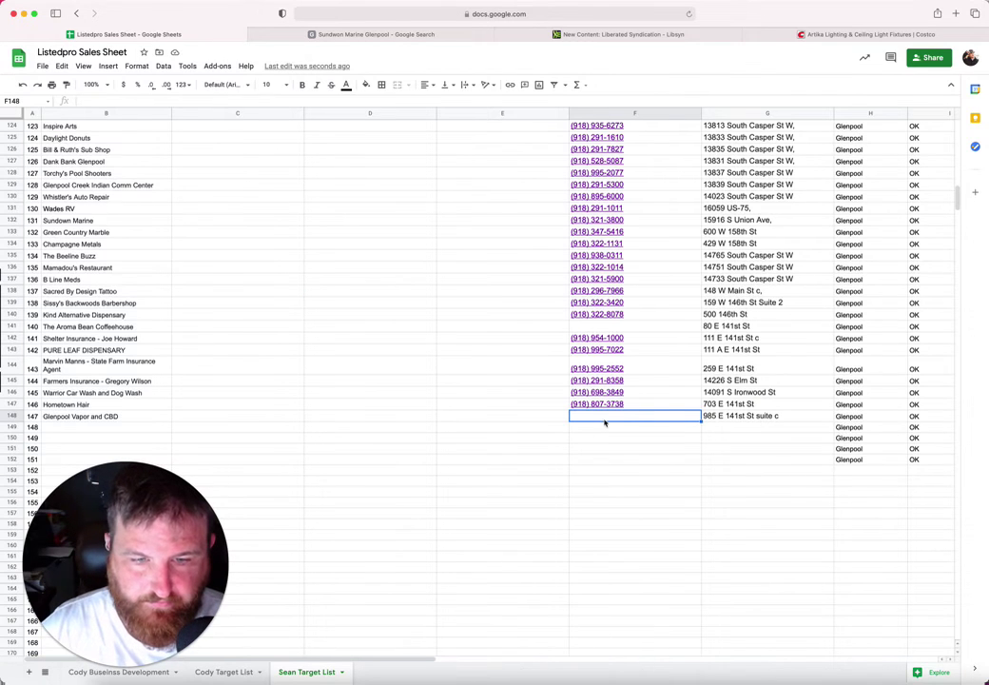
key(cmd+v)
click(79, 428)
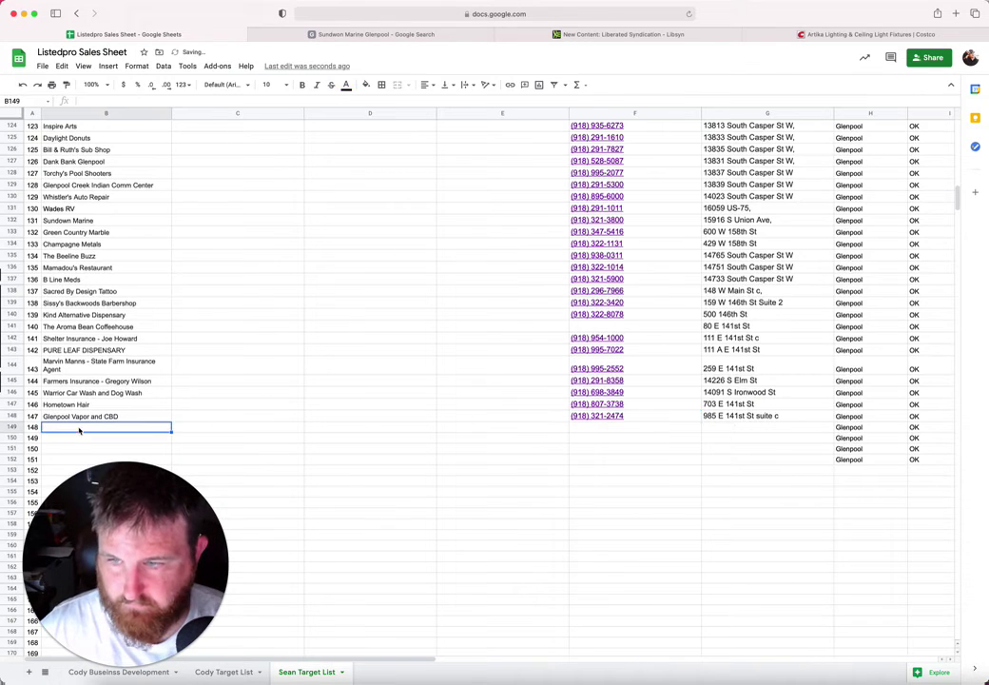
click(347, 35)
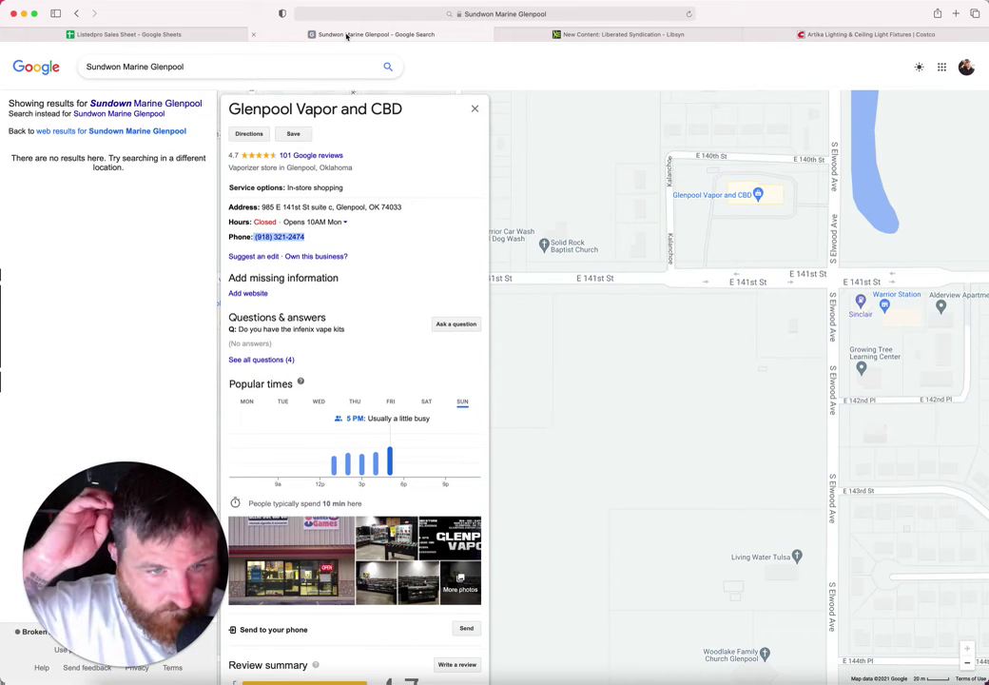
Step: Pan the map east and open the Warrior Station listing
drag(762, 378, 572, 389)
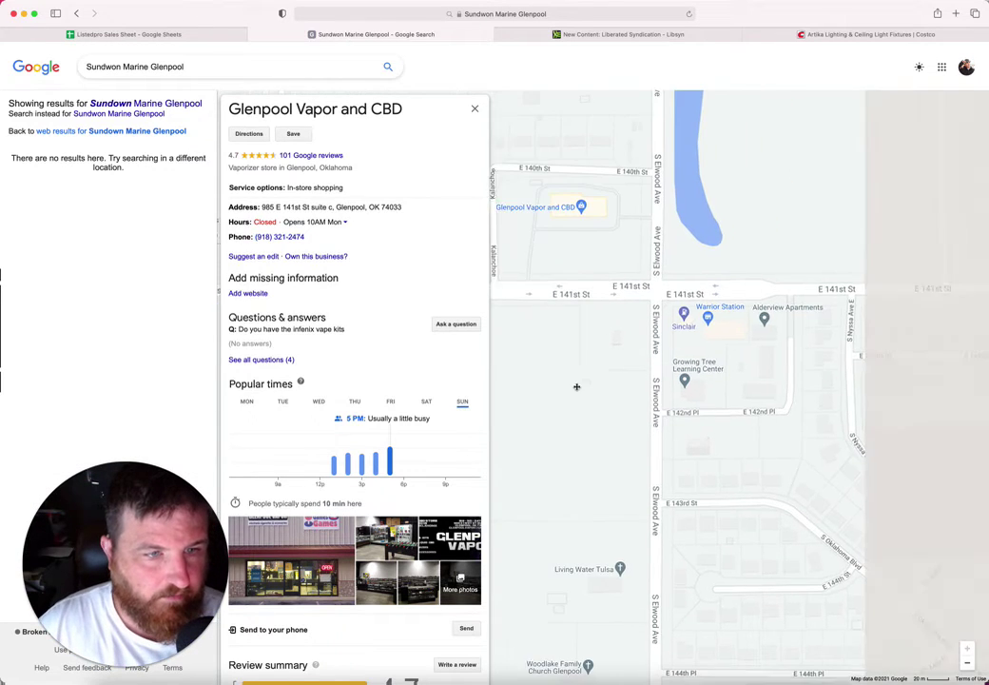
drag(770, 358, 809, 315)
click(731, 258)
Step: Pan back west along 141st St and open the Medicap® Pharmacy listing
drag(612, 345, 694, 185)
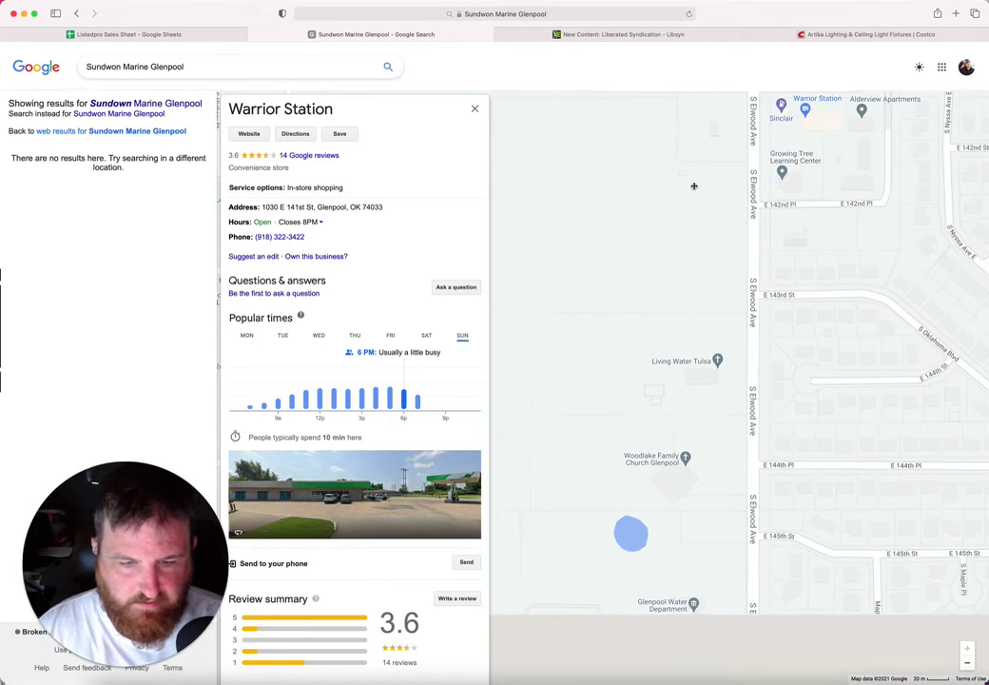
drag(685, 281, 706, 180)
drag(627, 376, 873, 283)
drag(662, 99, 984, 442)
drag(798, 380, 850, 380)
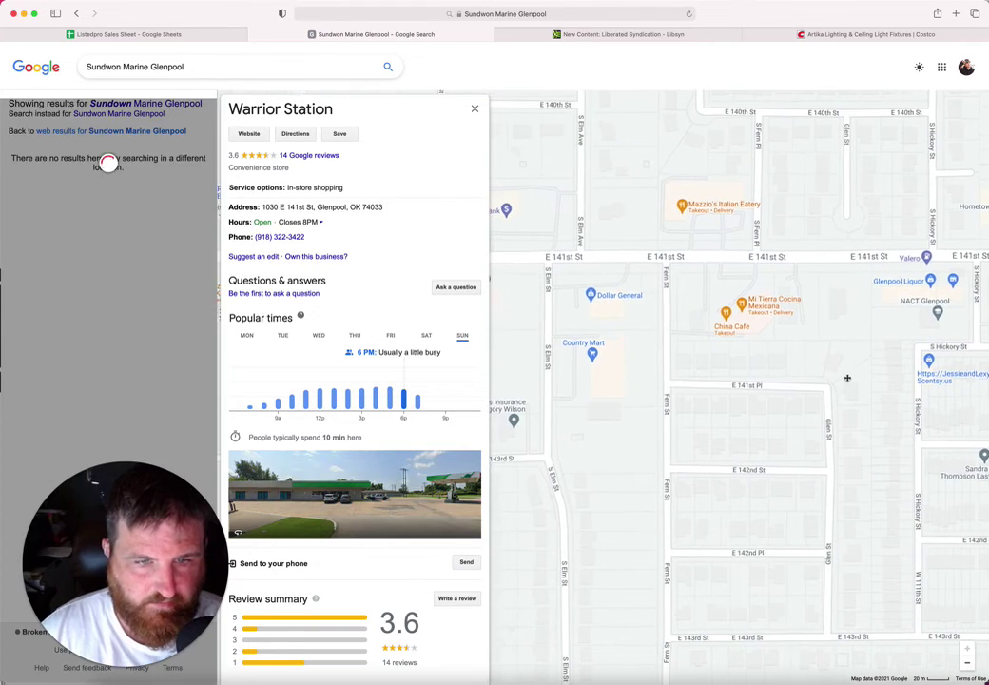
drag(713, 373, 780, 490)
scroll(780, 490, left, 5)
scroll(779, 447, down, 2)
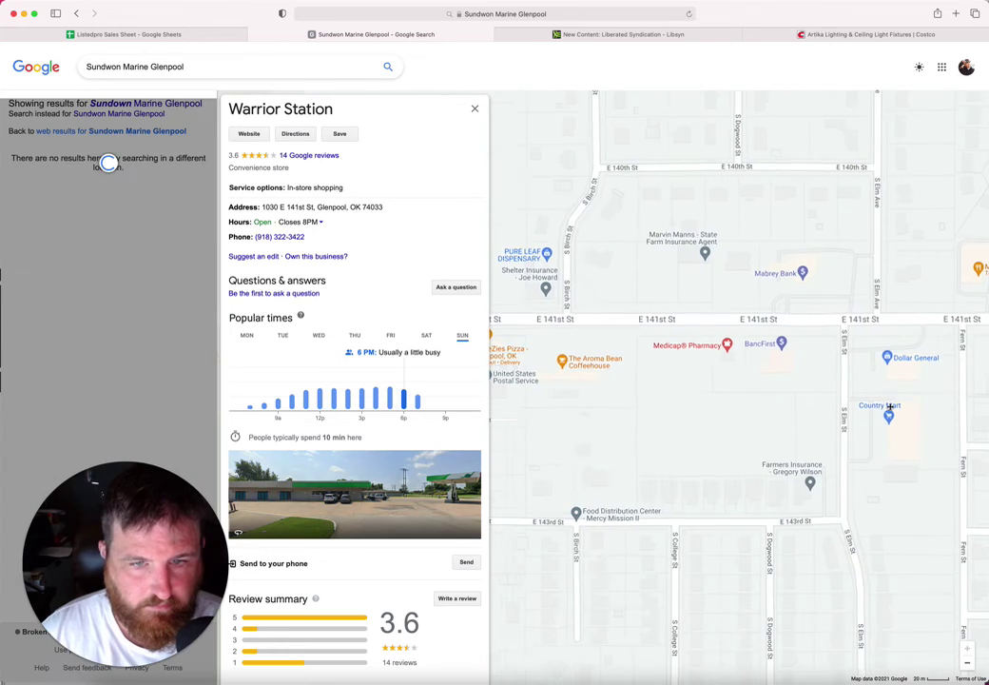
scroll(777, 404, left, 4)
scroll(771, 385, left, 2)
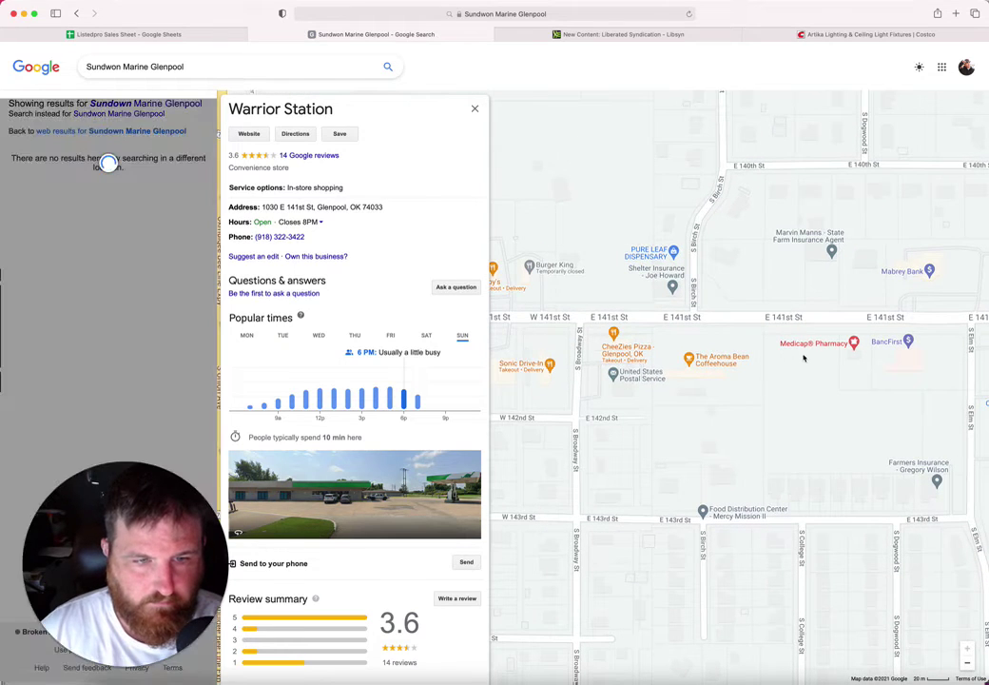
click(817, 347)
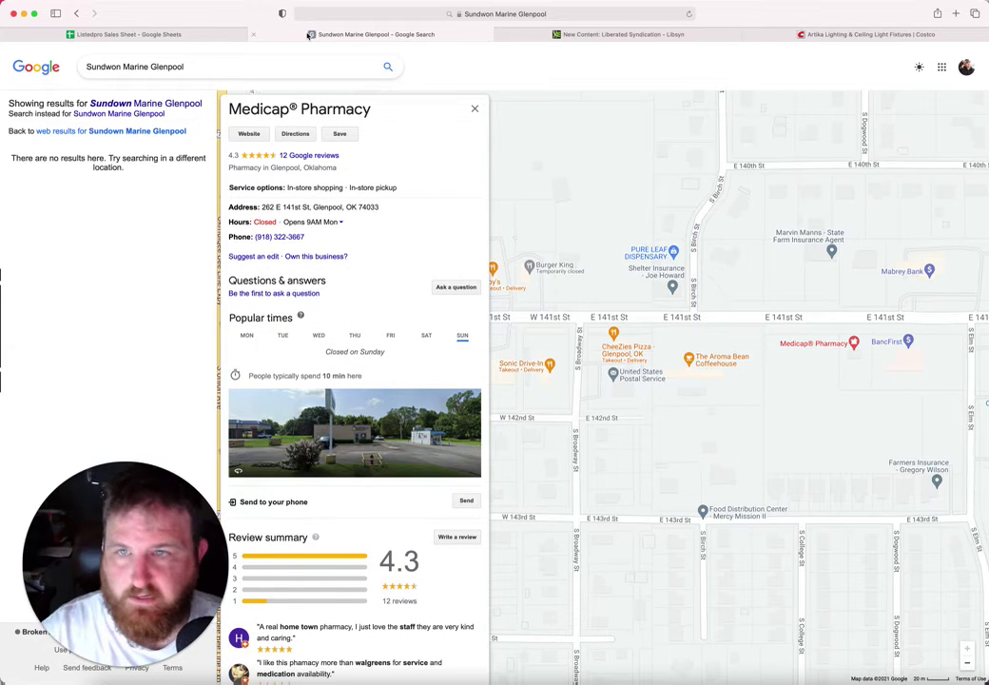
Step: Copy the Medicap® Pharmacy name into B149 at font size 10
drag(380, 115, 229, 111)
key(super+c)
click(183, 35)
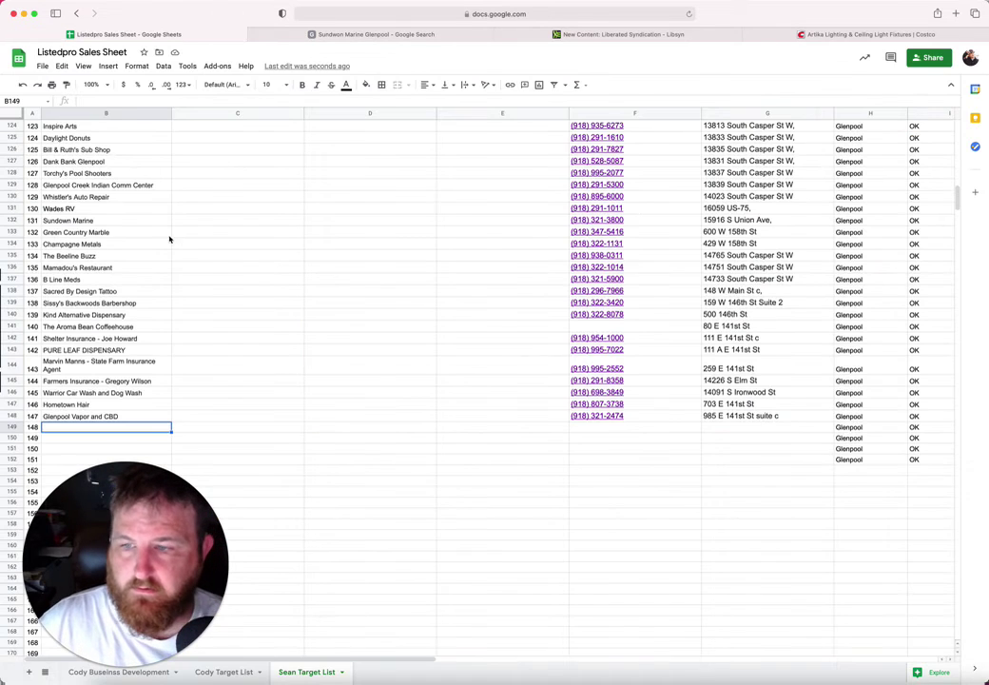
key(super+v)
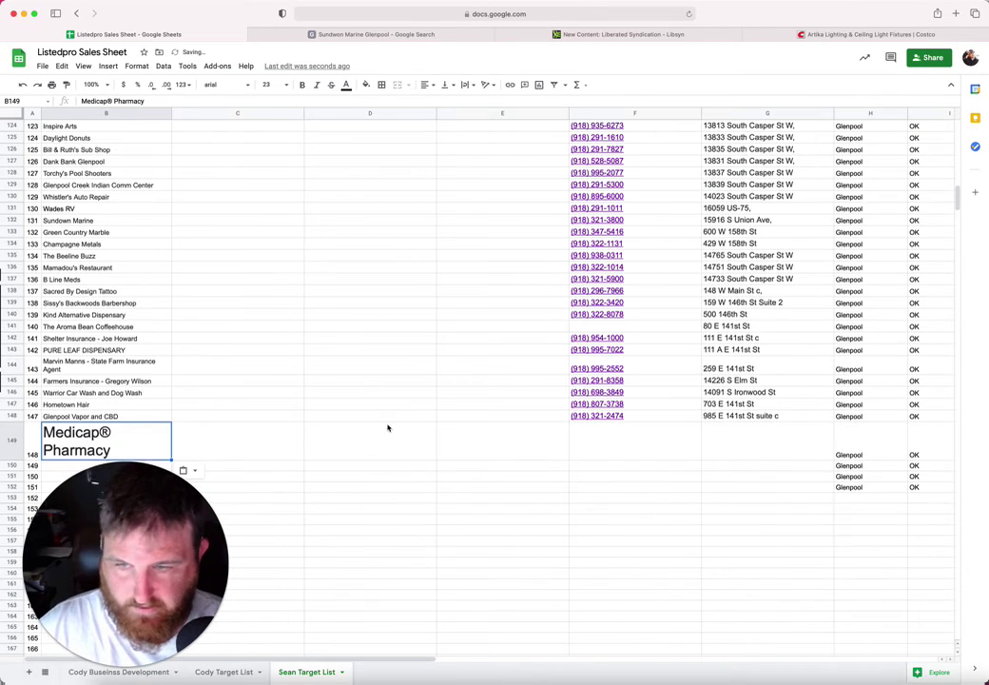
click(279, 85)
click(273, 175)
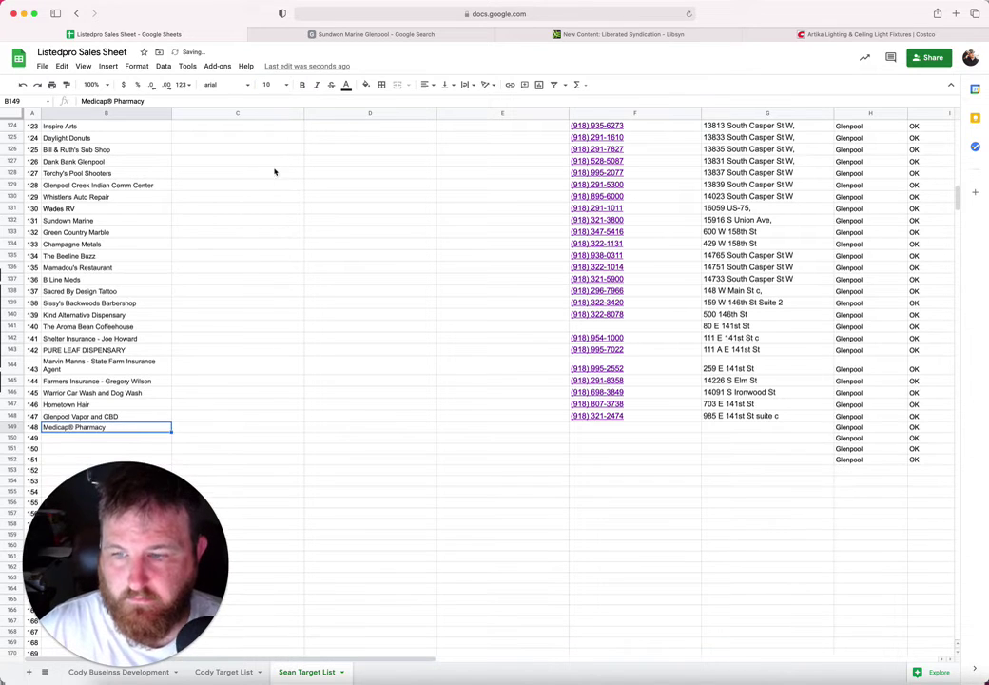
click(635, 427)
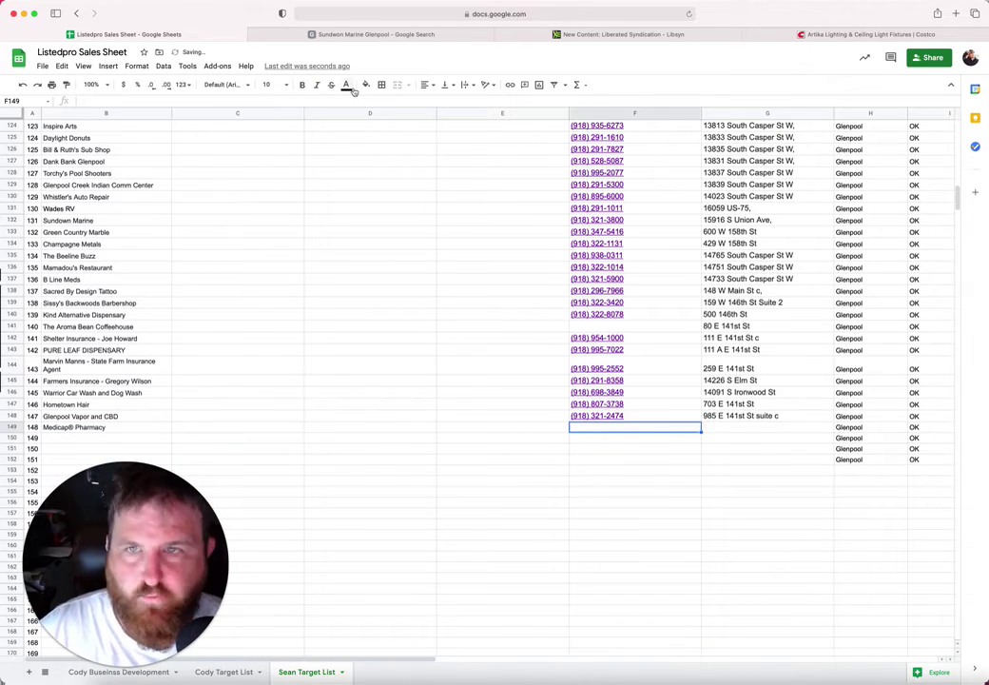
click(363, 35)
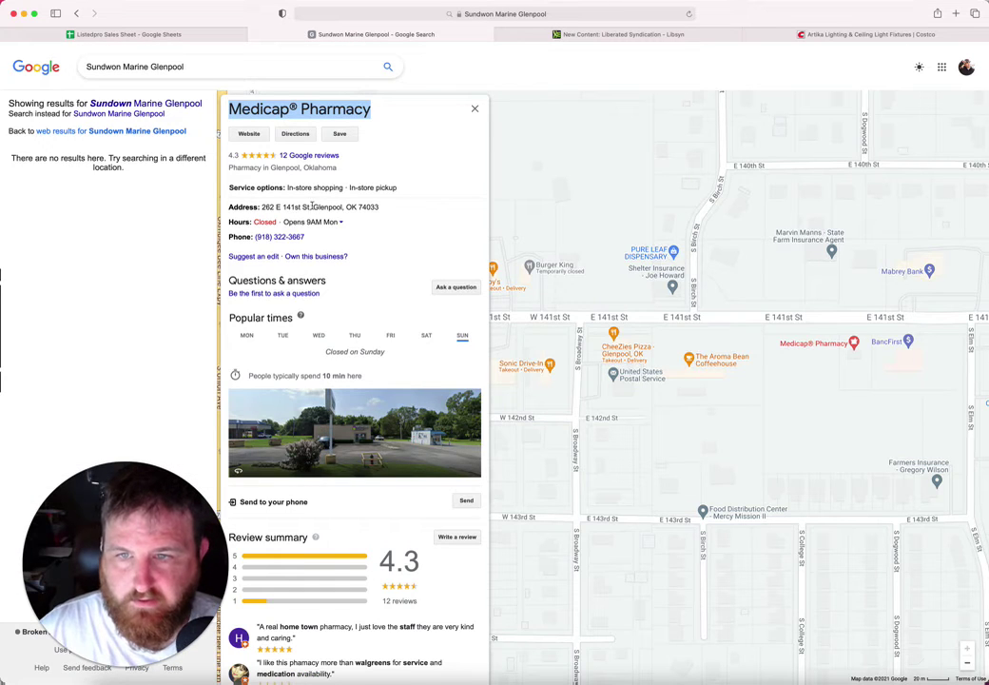
drag(311, 206, 259, 208)
key(super+c)
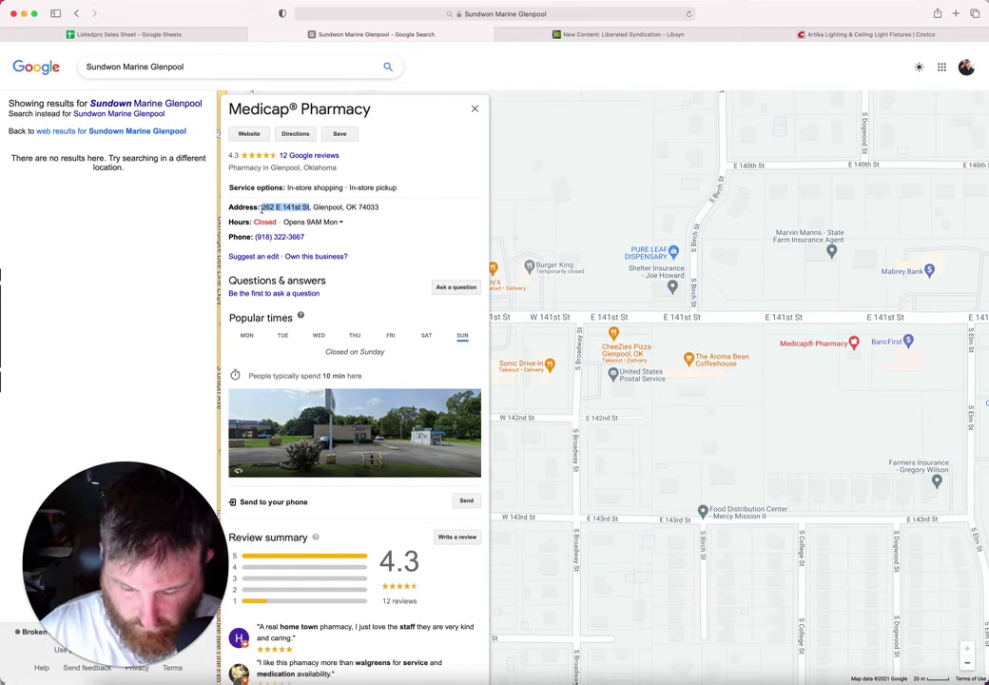
click(202, 36)
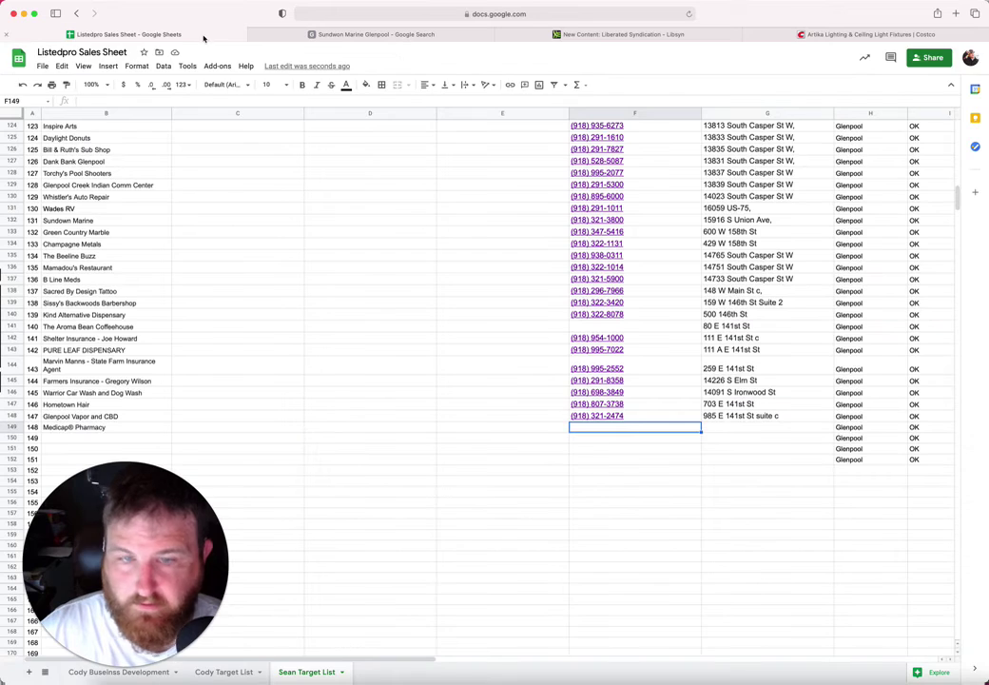
click(758, 429)
key(super+v)
click(625, 425)
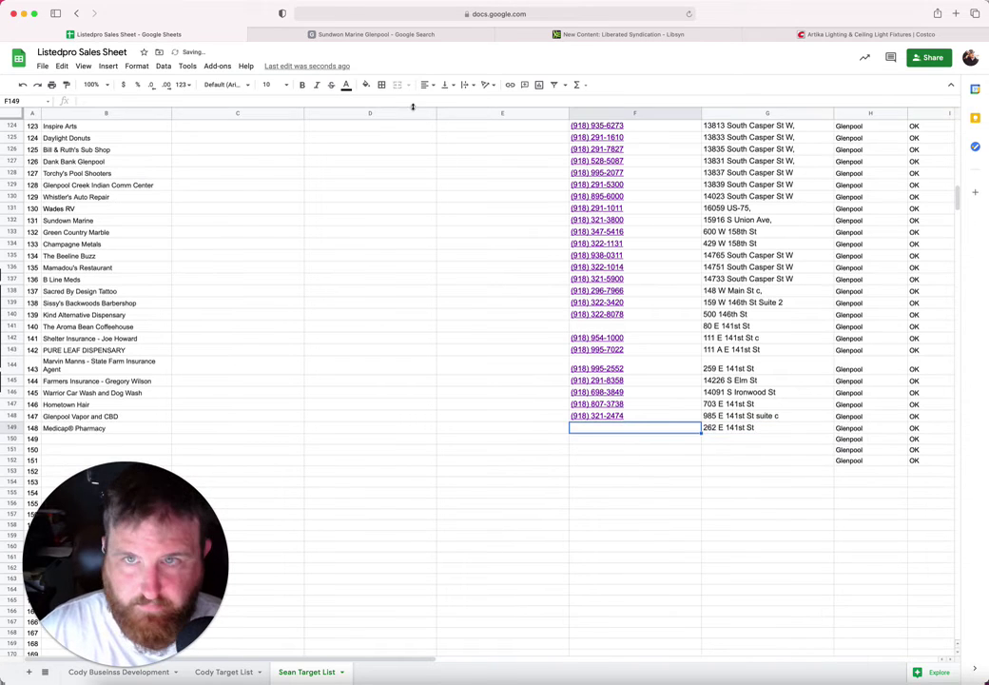
click(409, 35)
drag(309, 239, 256, 240)
key(super+c)
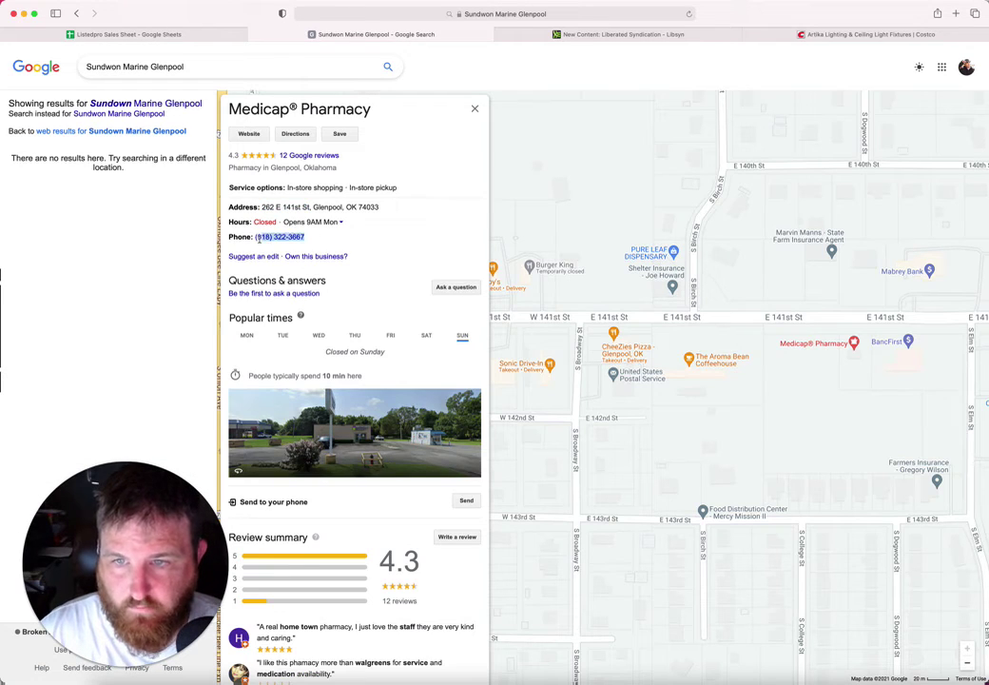
click(149, 34)
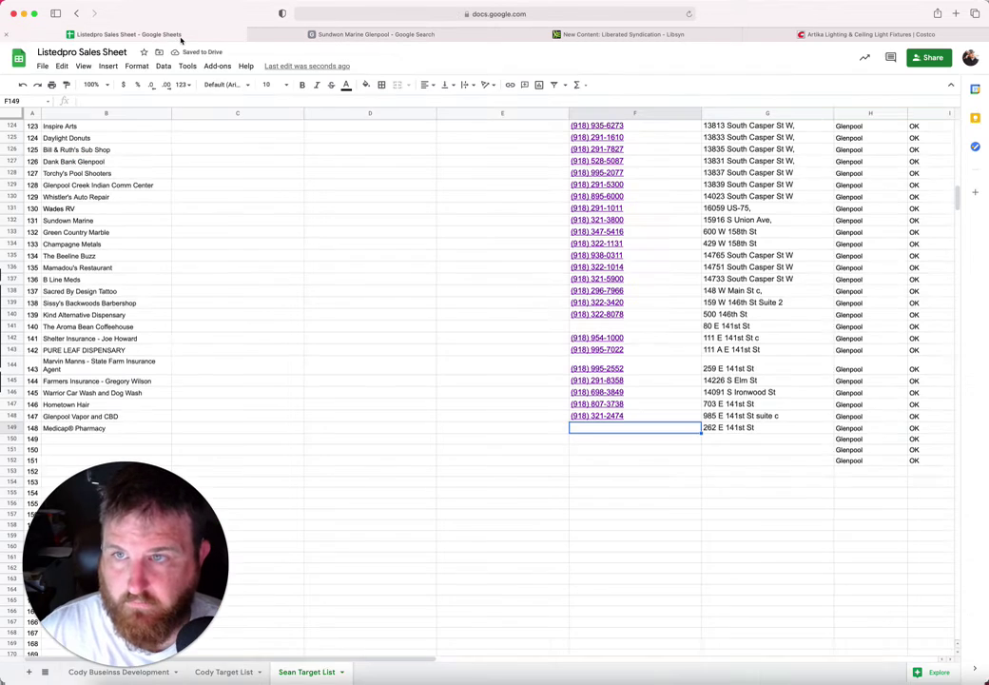
key(super+v)
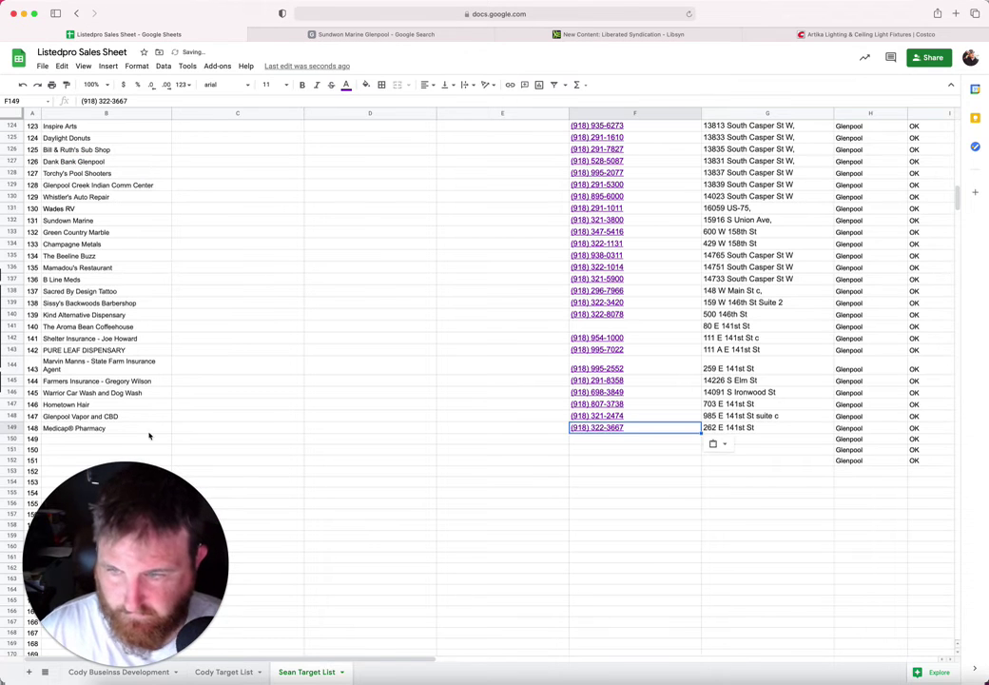
click(114, 441)
Step: Return to the map, pan around and open the Black Gold Skate Park listing
click(373, 34)
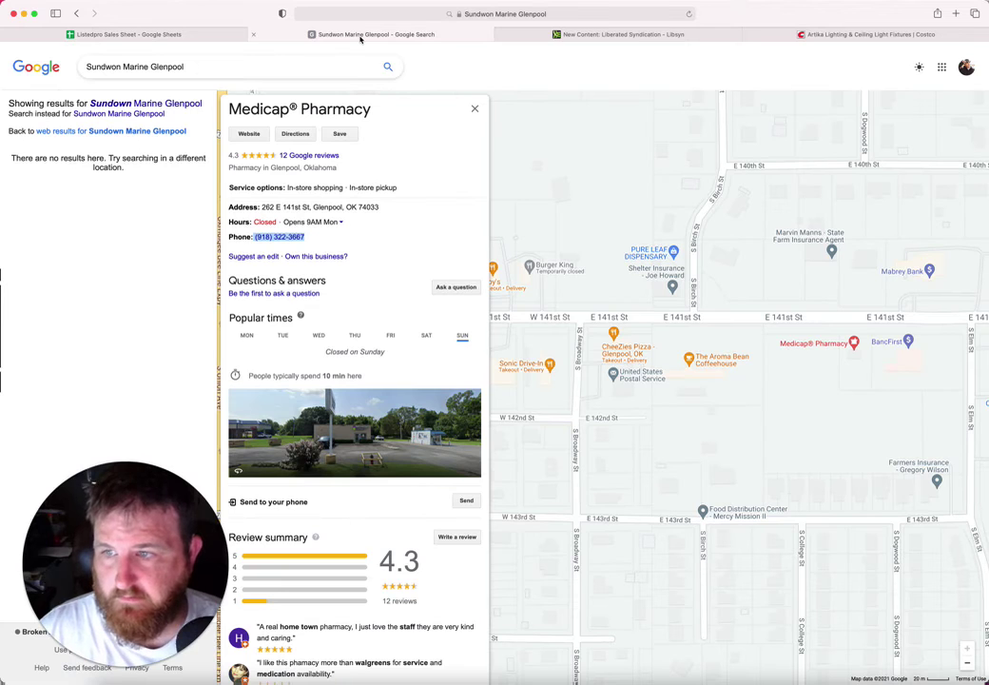
drag(590, 224, 815, 78)
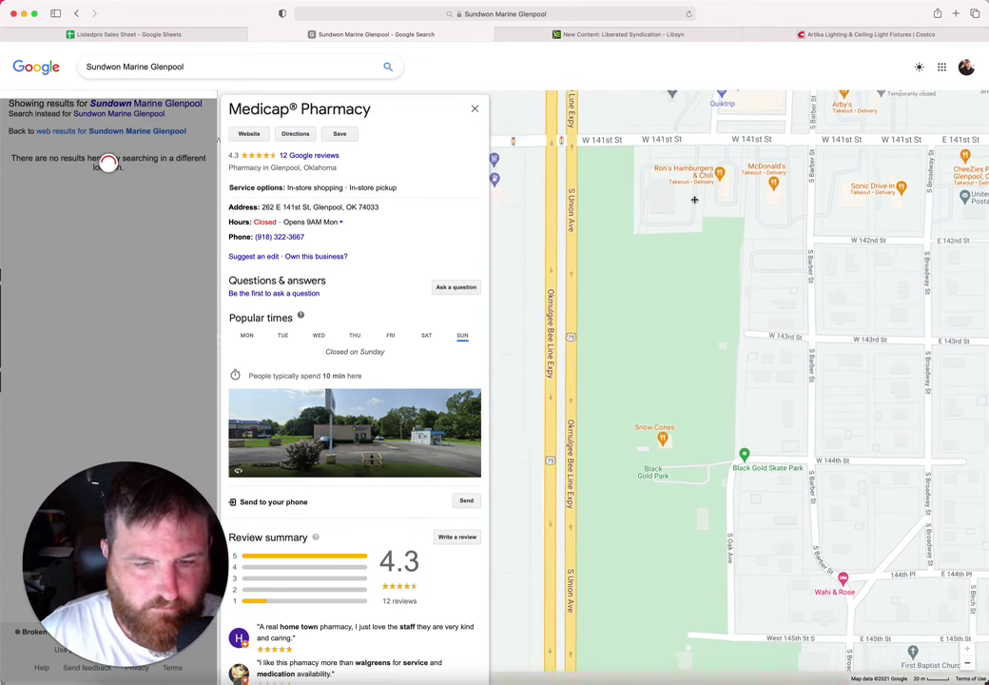
click(781, 470)
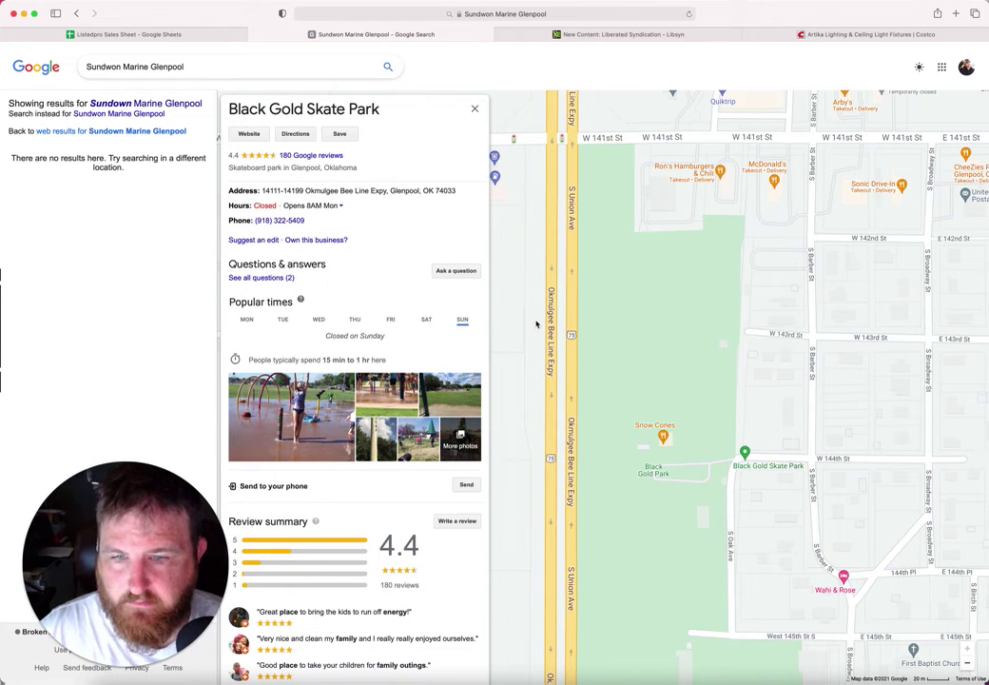
Step: Pan the map south past Redbud Village and W 151st St toward St. Francis Glenpool
drag(571, 331, 894, 452)
mouse_move(790, 386)
mouse_down()
mouse_move(933, 395)
mouse_move(979, 424)
mouse_up()
mouse_move(856, 326)
mouse_down()
mouse_move(812, 349)
mouse_move(772, 454)
mouse_up()
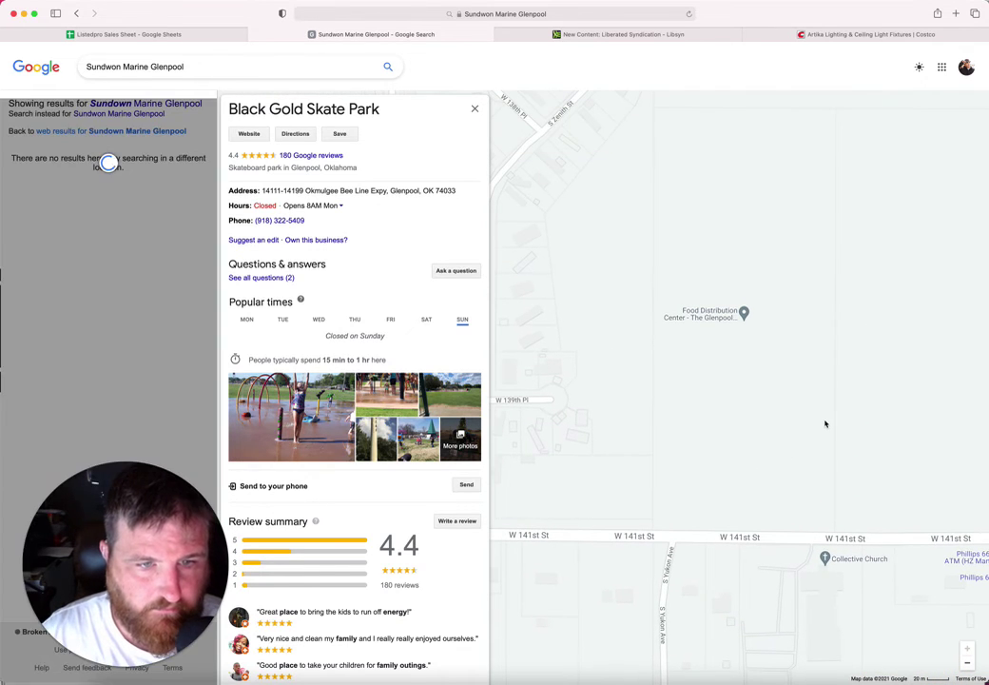
drag(826, 421, 598, 81)
drag(737, 281, 710, 81)
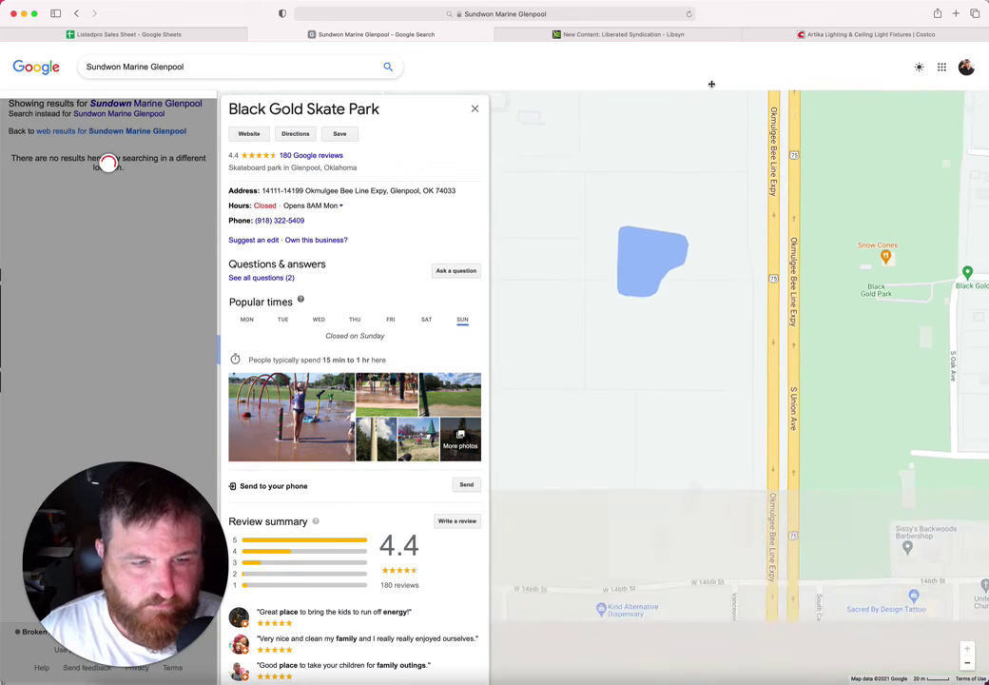
drag(723, 336, 722, 110)
drag(704, 266, 653, 153)
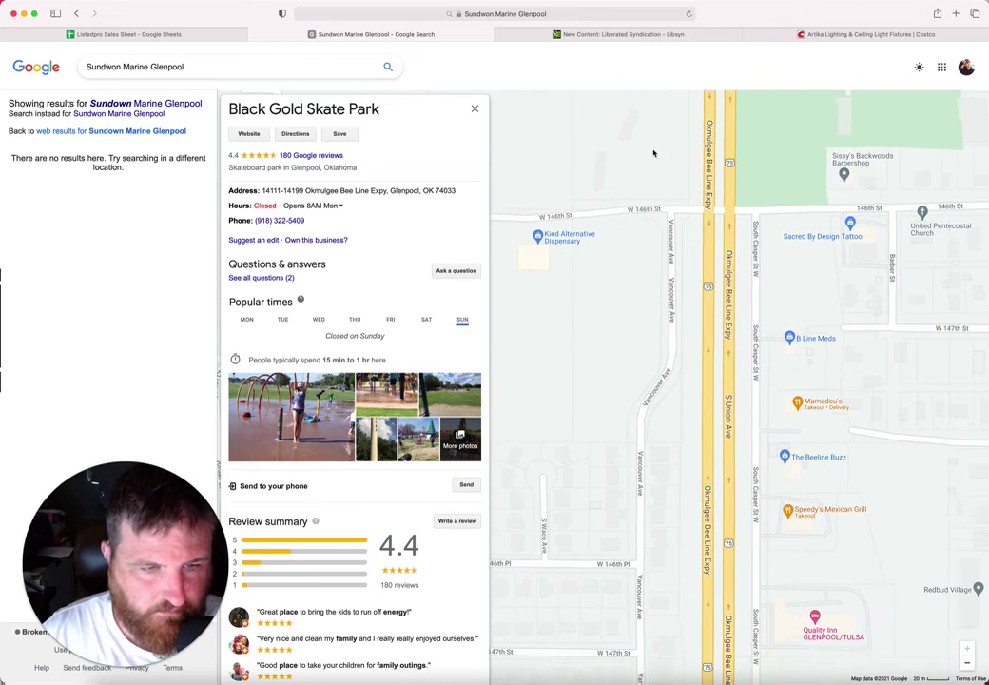
drag(726, 271, 623, 223)
drag(874, 256, 690, 299)
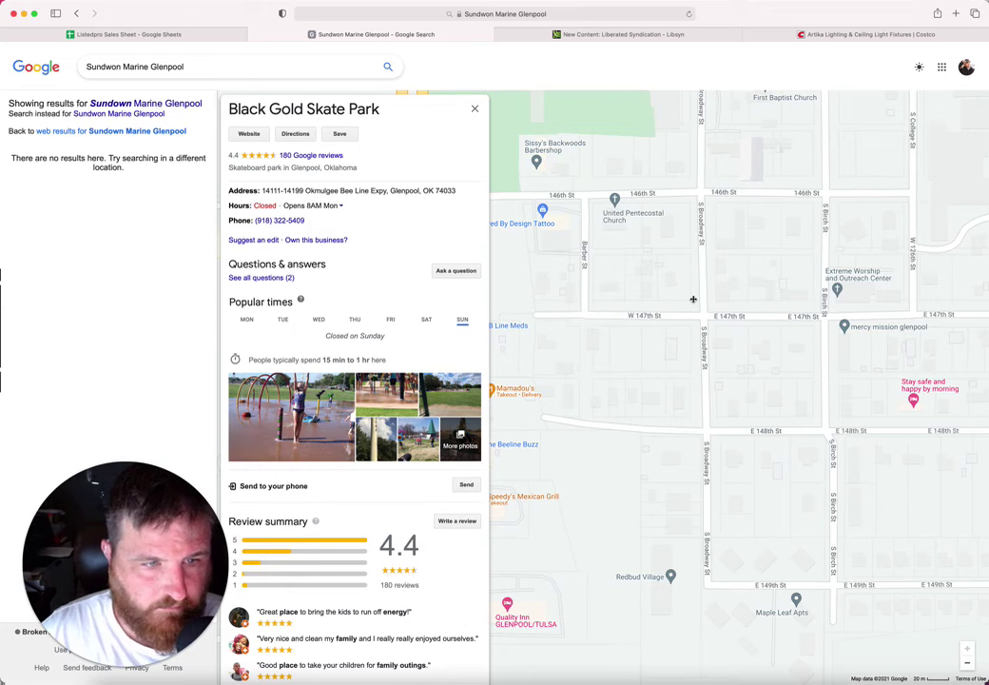
drag(693, 298, 834, 144)
drag(708, 390, 861, 79)
drag(798, 275, 818, 171)
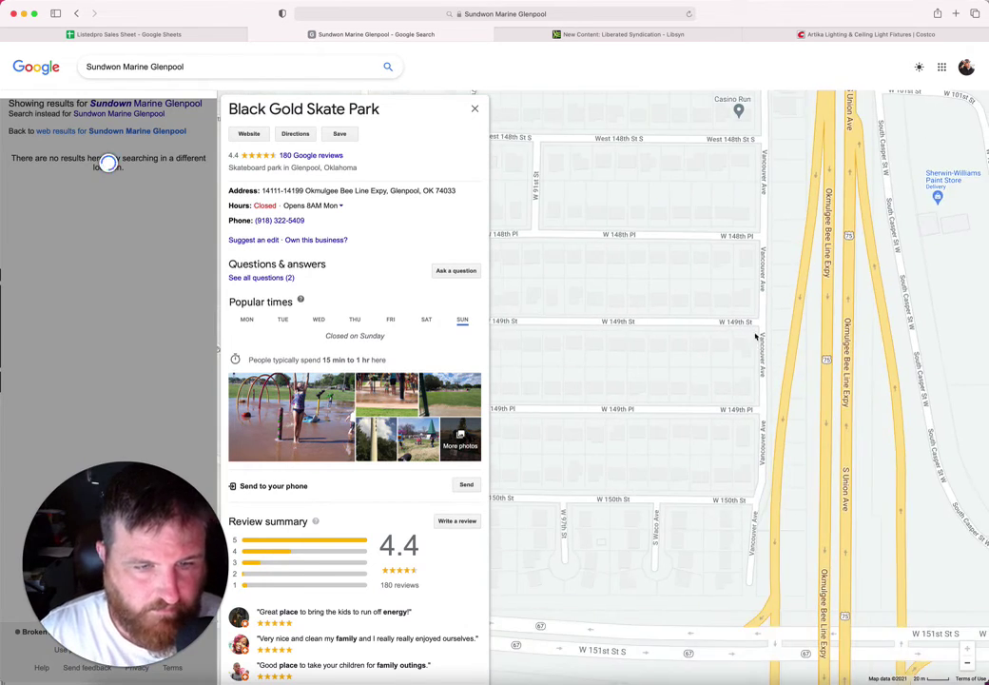
drag(757, 331, 754, 165)
drag(714, 391, 633, 192)
drag(896, 327, 602, 285)
drag(744, 426, 957, 451)
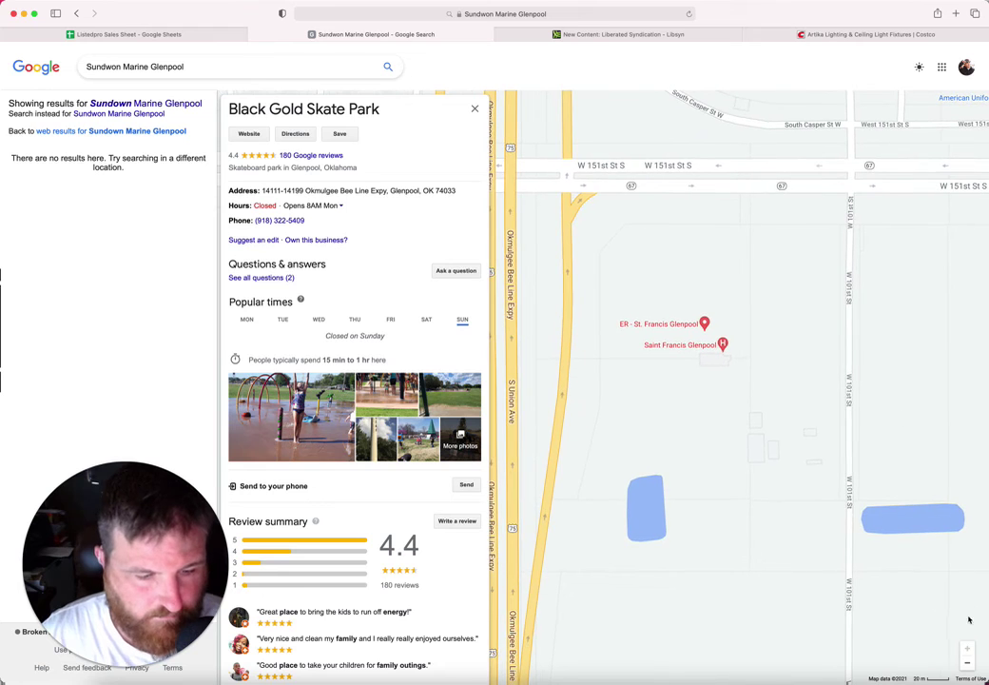
Step: Zoom out, open the Eurocraft - Granite & Marble listing and select its name
click(966, 663)
click(967, 663)
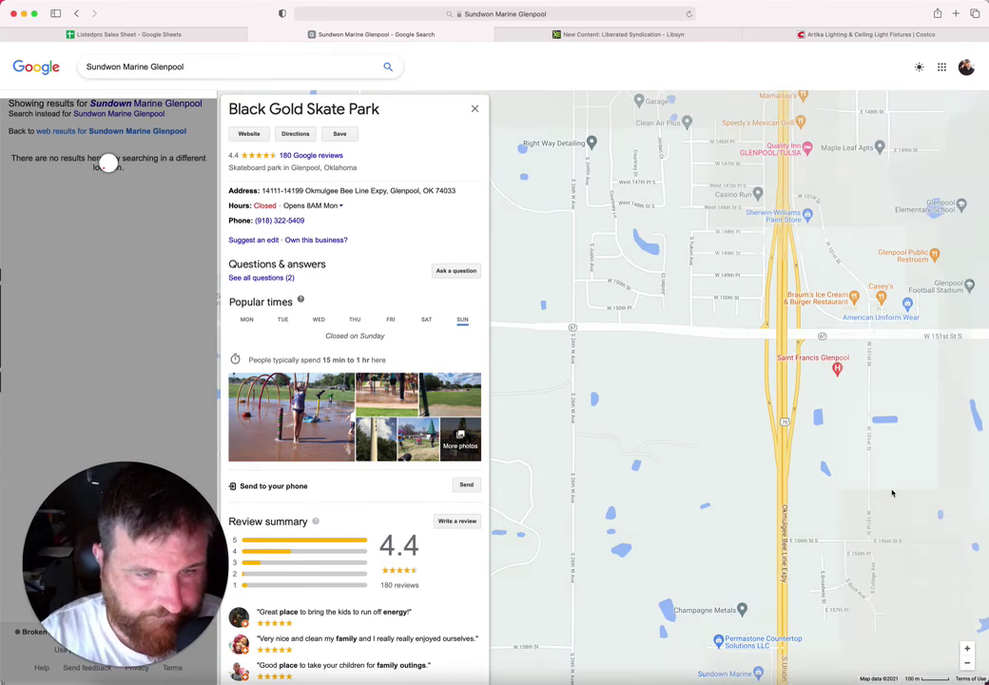
scroll(892, 493, down, 5)
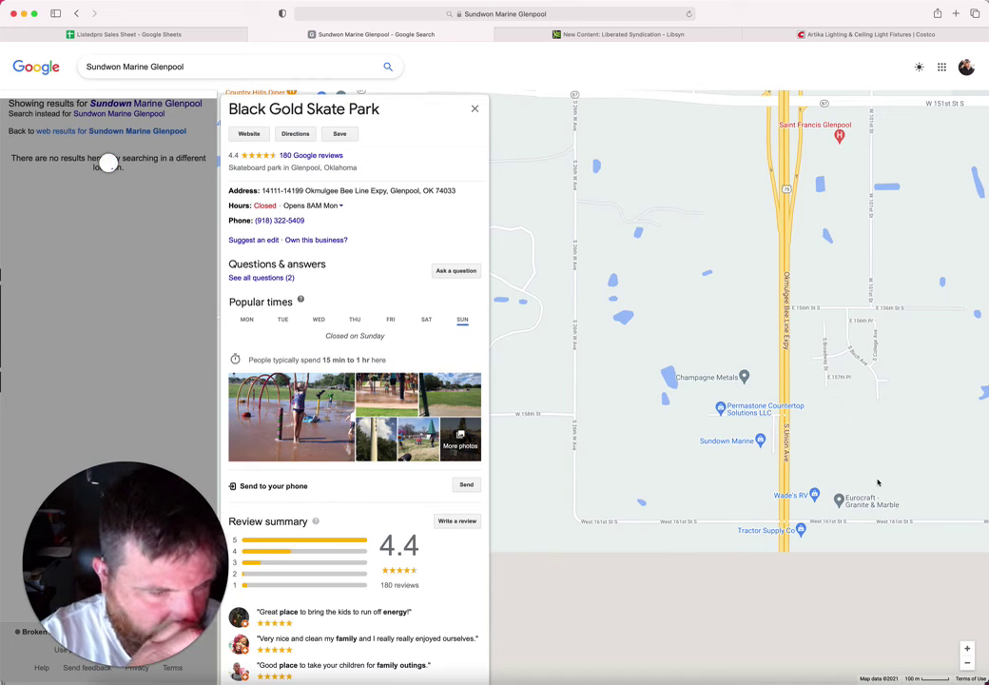
scroll(875, 466, down, 2)
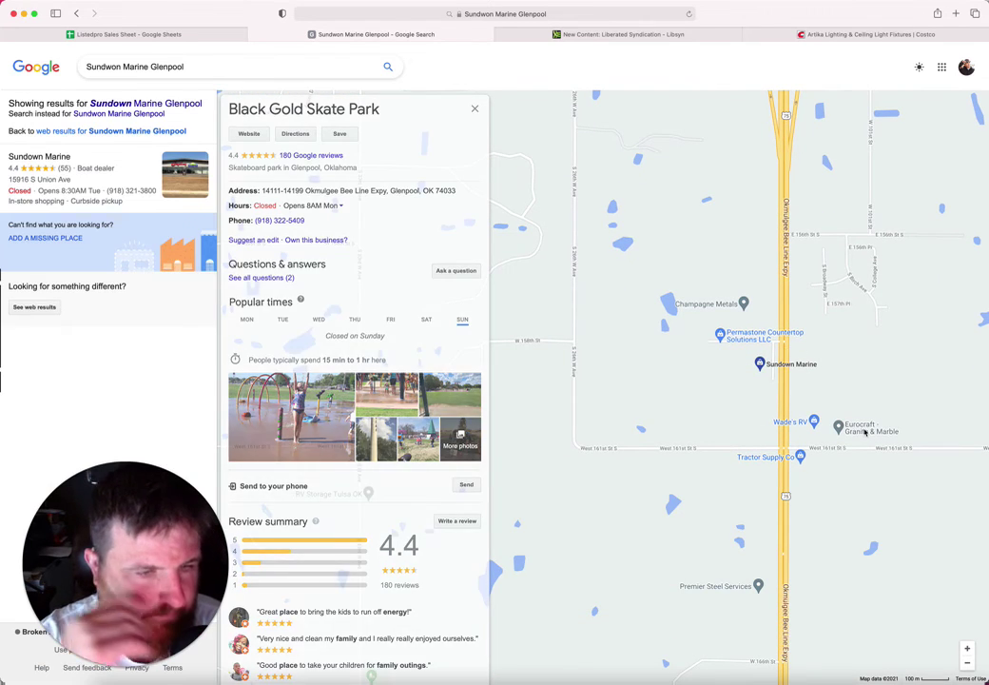
click(865, 433)
drag(400, 117, 226, 109)
key(cmd+c)
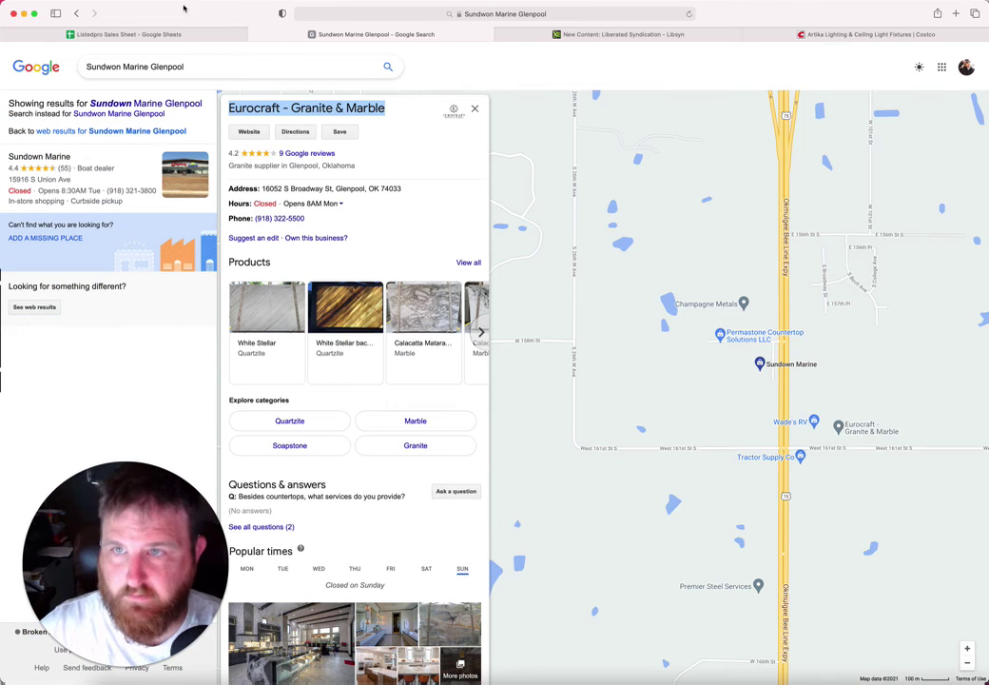
Step: Paste Eurocraft - Granite & Marble into B150 at font size 10
click(177, 35)
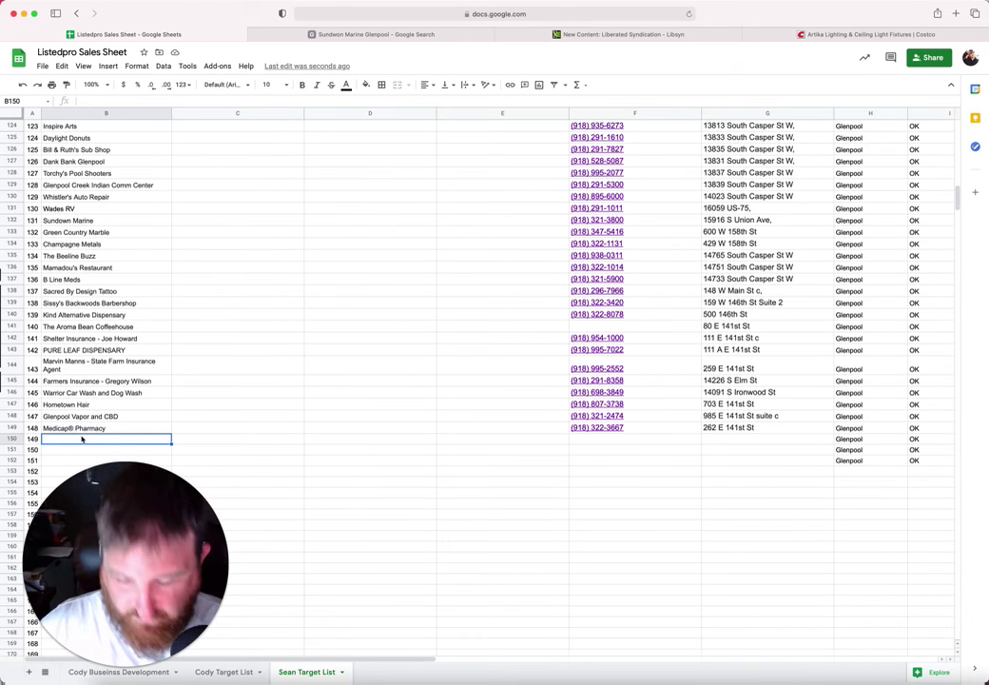
key(cmd+v)
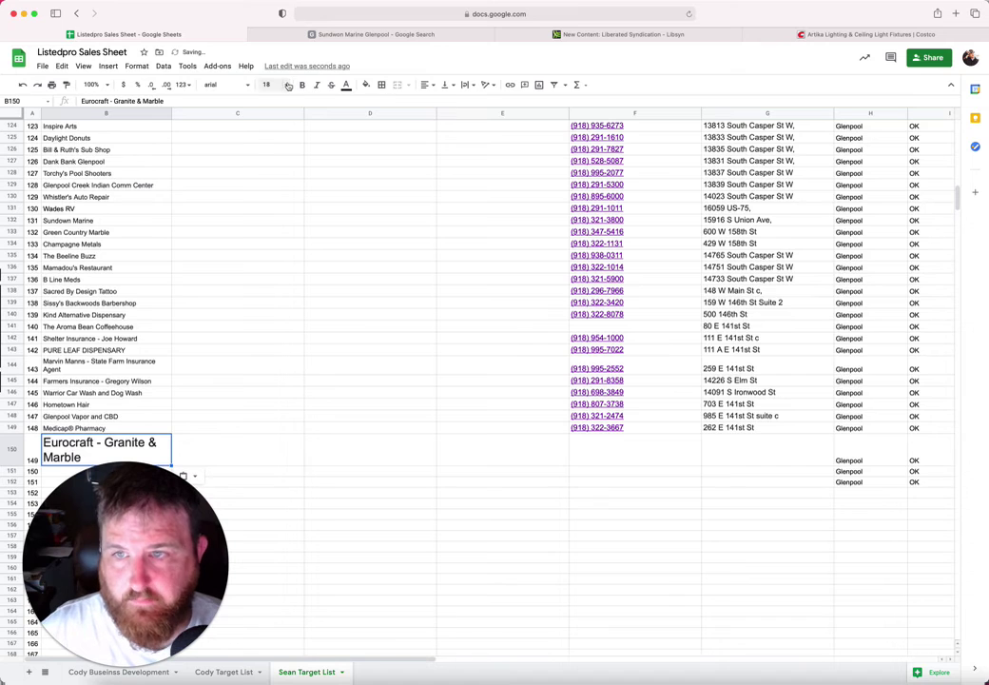
click(284, 84)
click(276, 171)
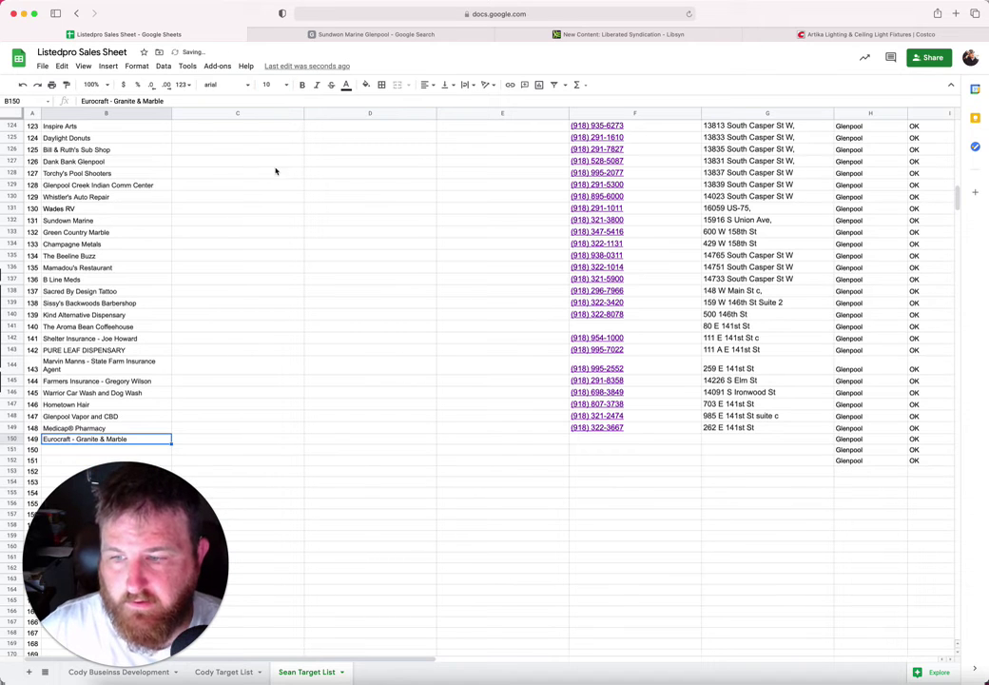
click(589, 440)
click(338, 36)
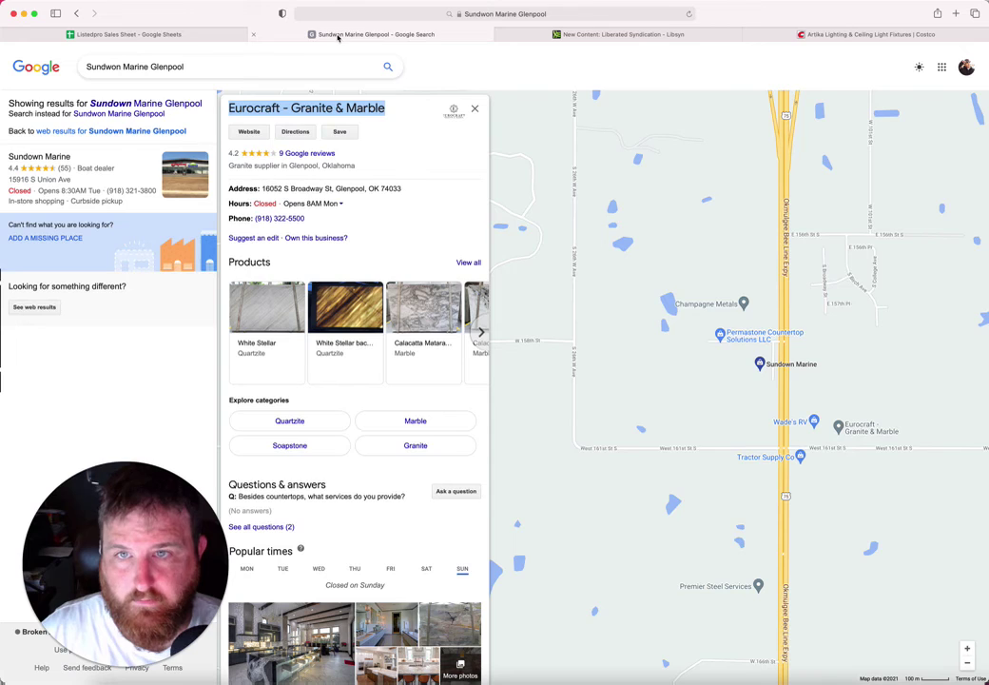
drag(331, 189, 263, 188)
key(super+c)
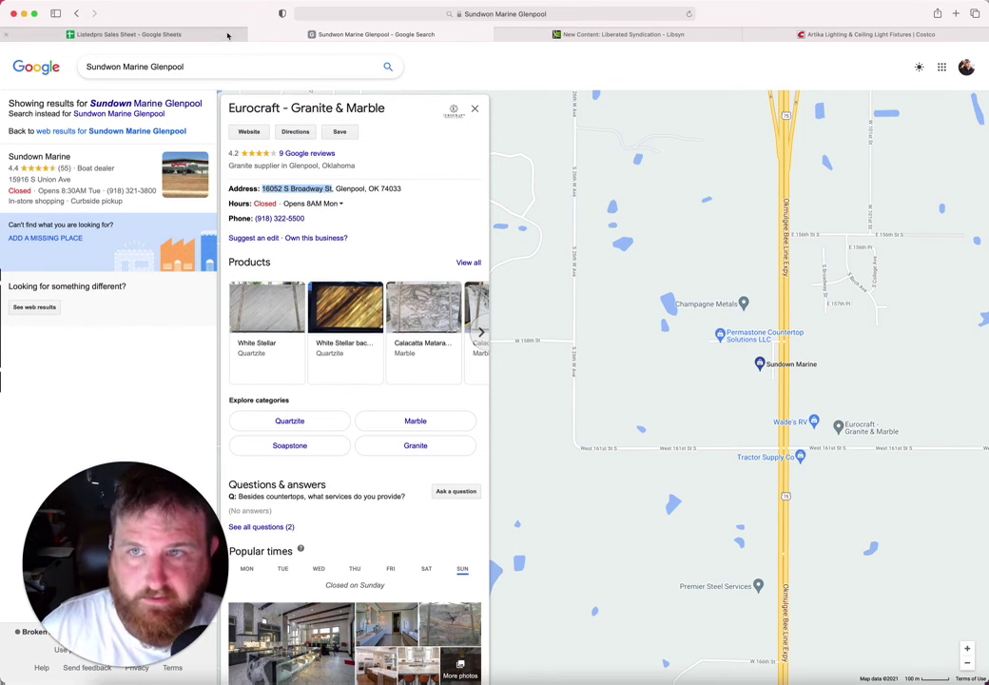
click(227, 35)
click(749, 441)
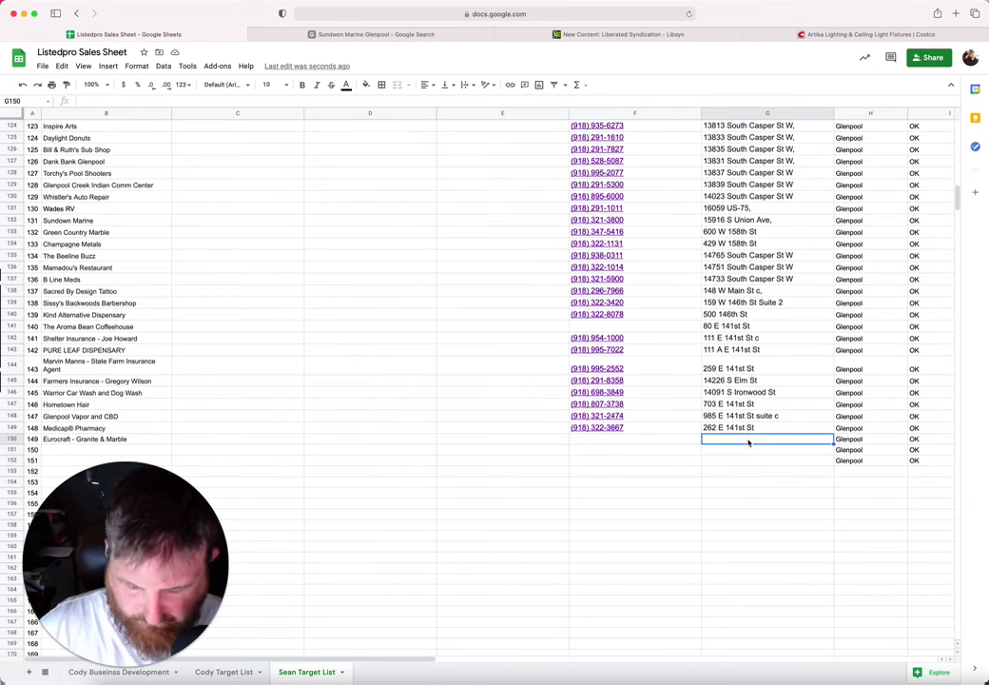
key(super+v)
click(662, 443)
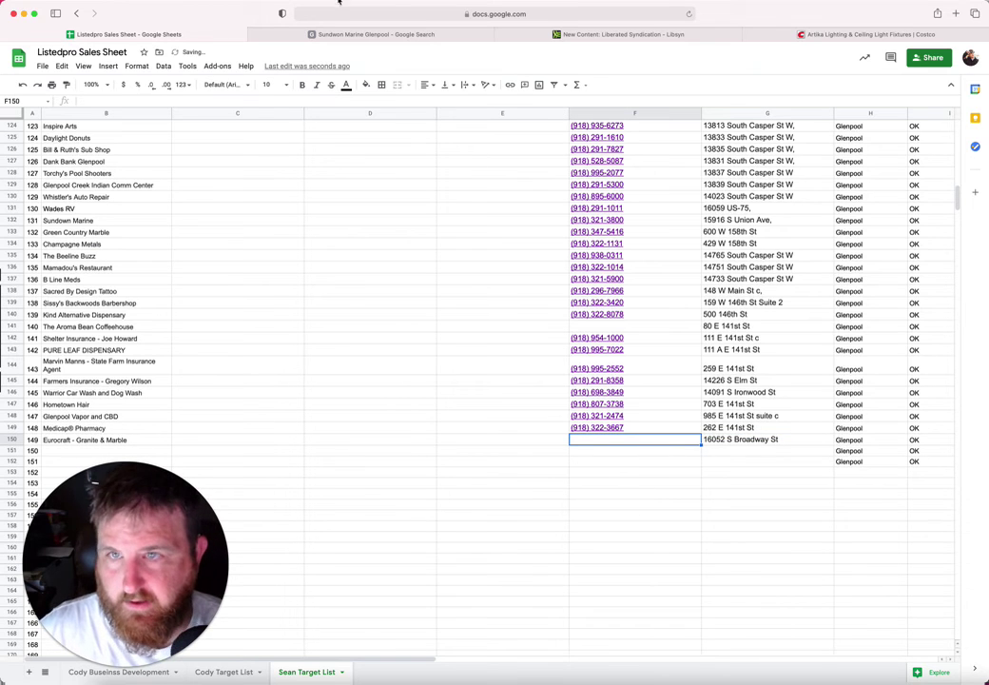
click(341, 35)
drag(305, 219, 253, 218)
key(super+c)
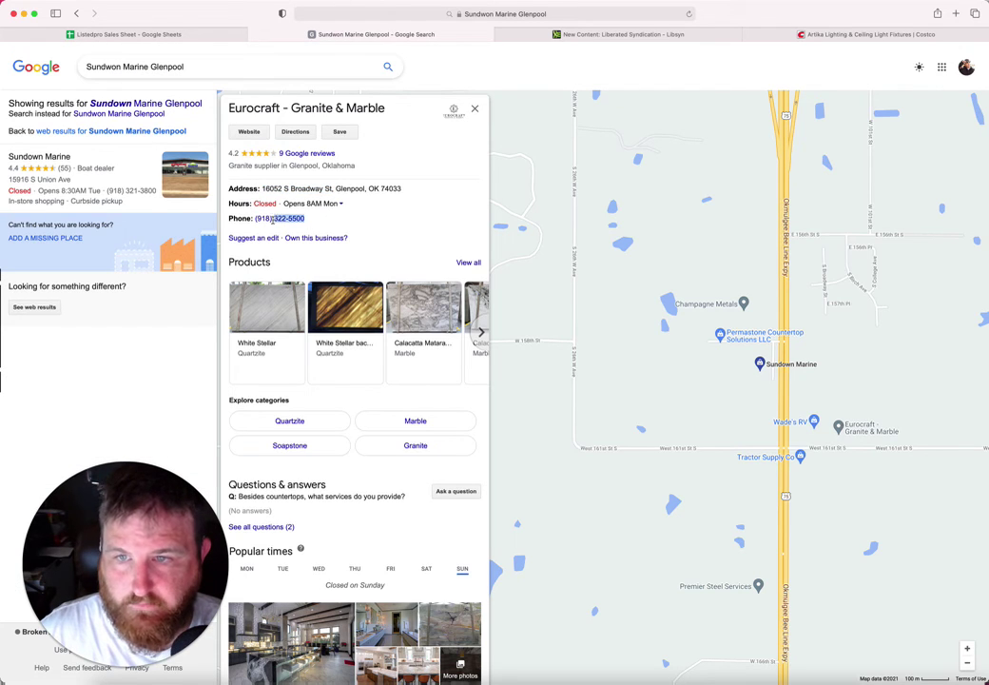
click(209, 35)
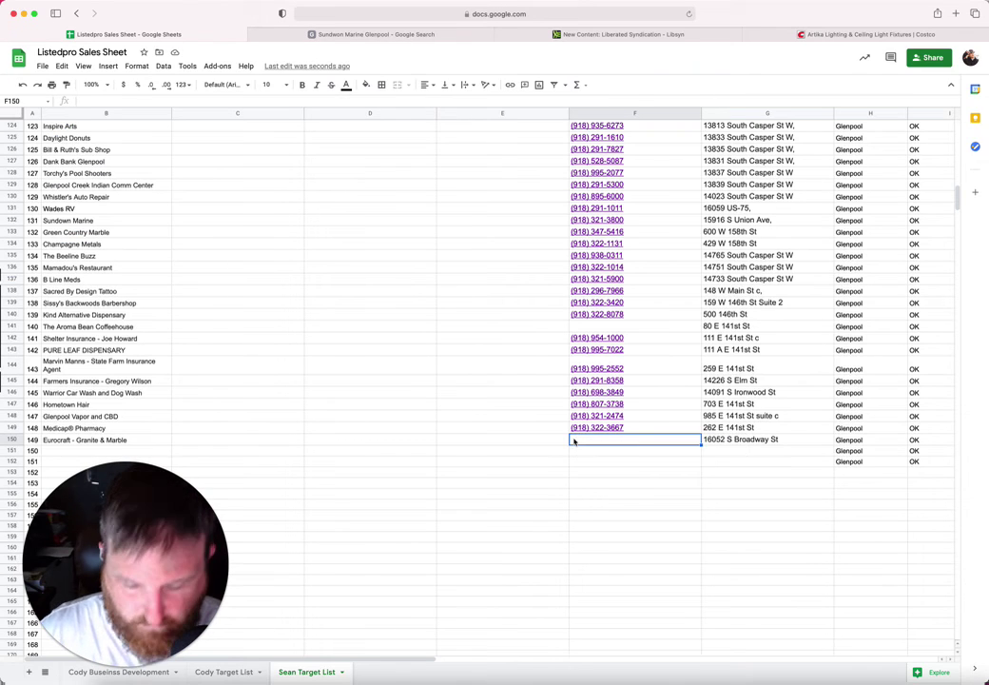
key(super+v)
scroll(372, 438, down, 1)
click(137, 416)
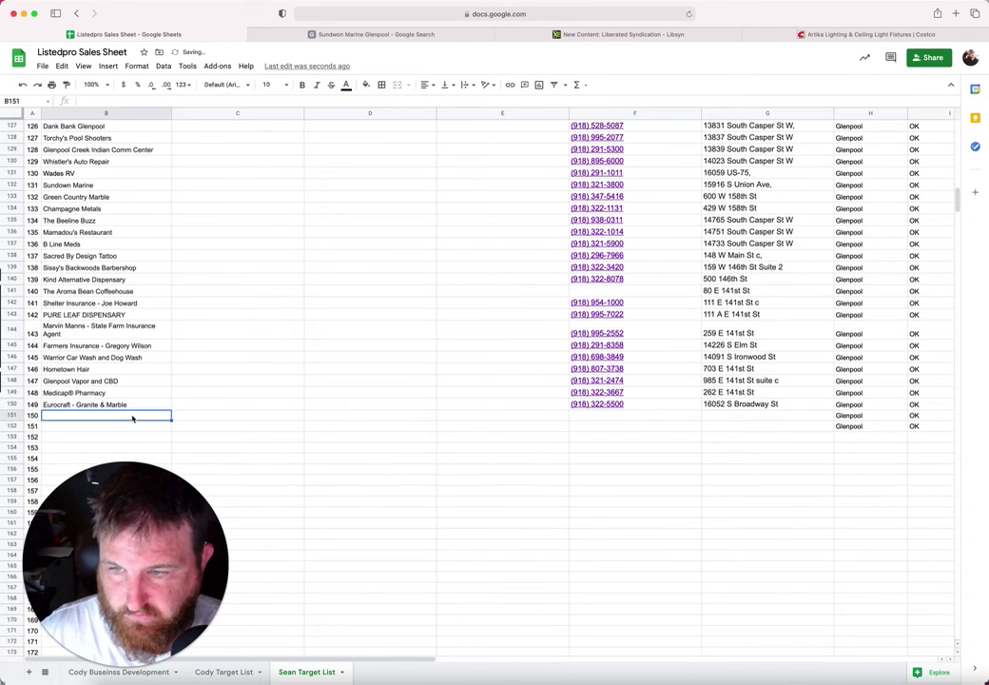
click(349, 35)
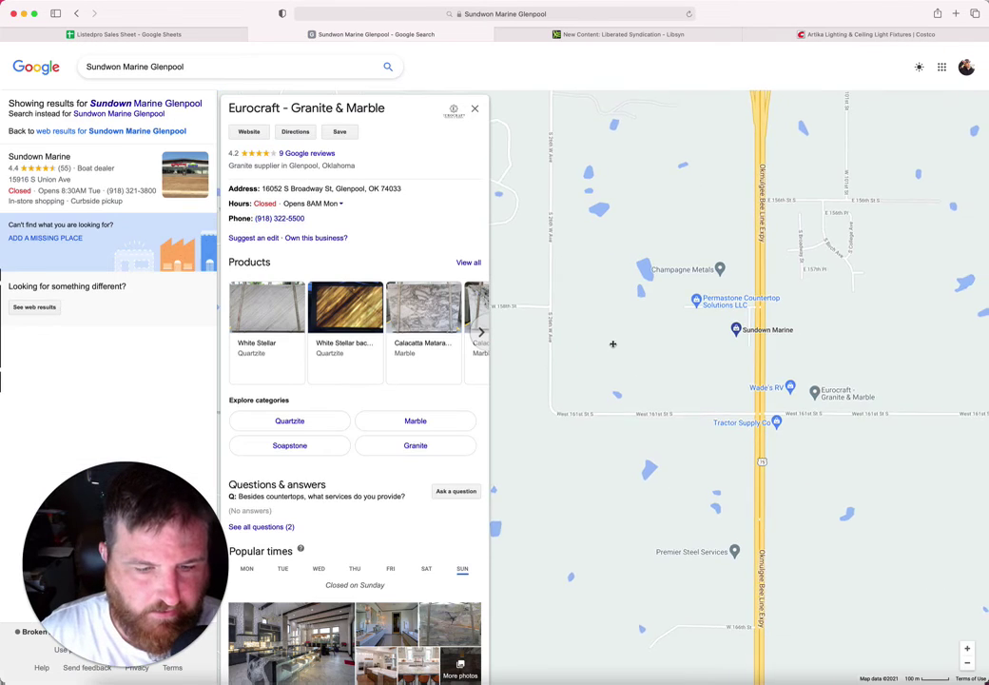
Step: Open the Floyd's RV Glenpool listing and paste its name into B151
scroll(666, 399, down, 5)
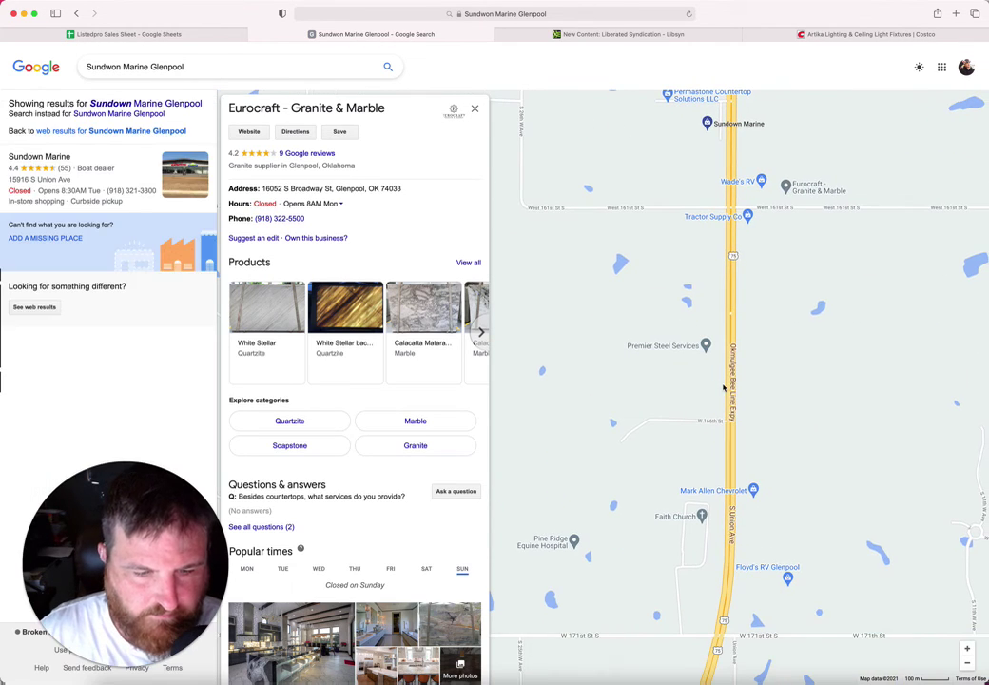
scroll(706, 381, down, 3)
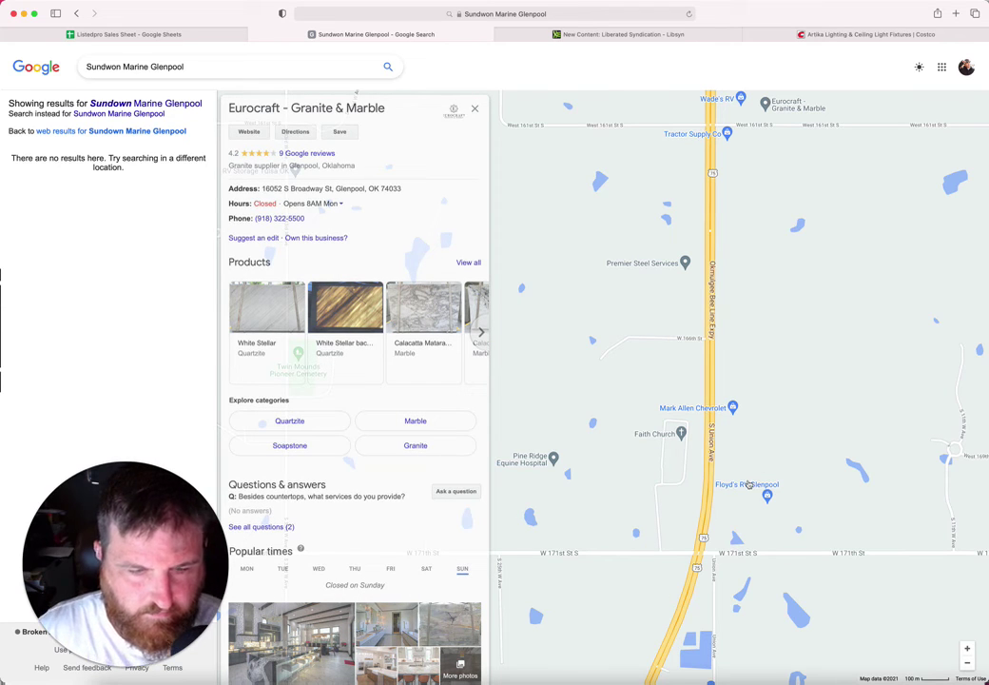
click(742, 489)
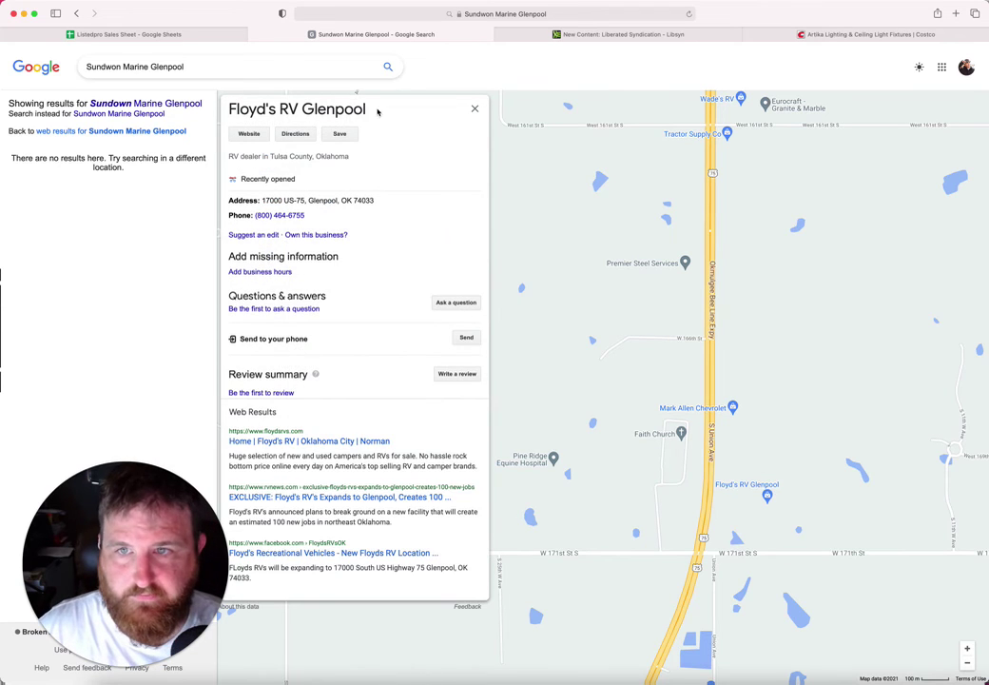
drag(376, 115, 230, 113)
key(super+c)
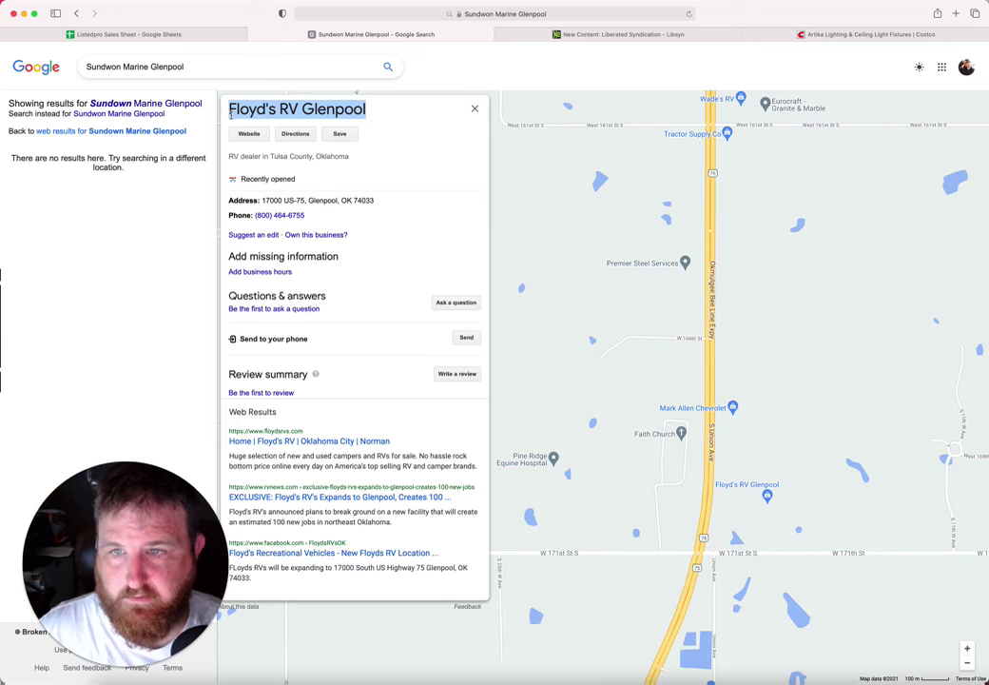
click(182, 34)
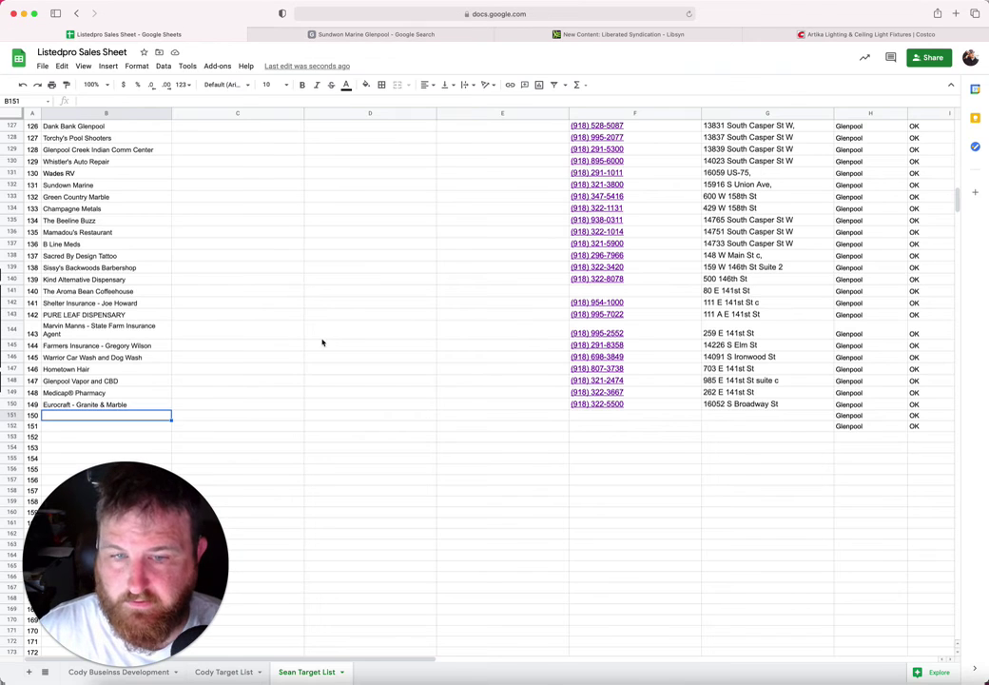
key(super+v)
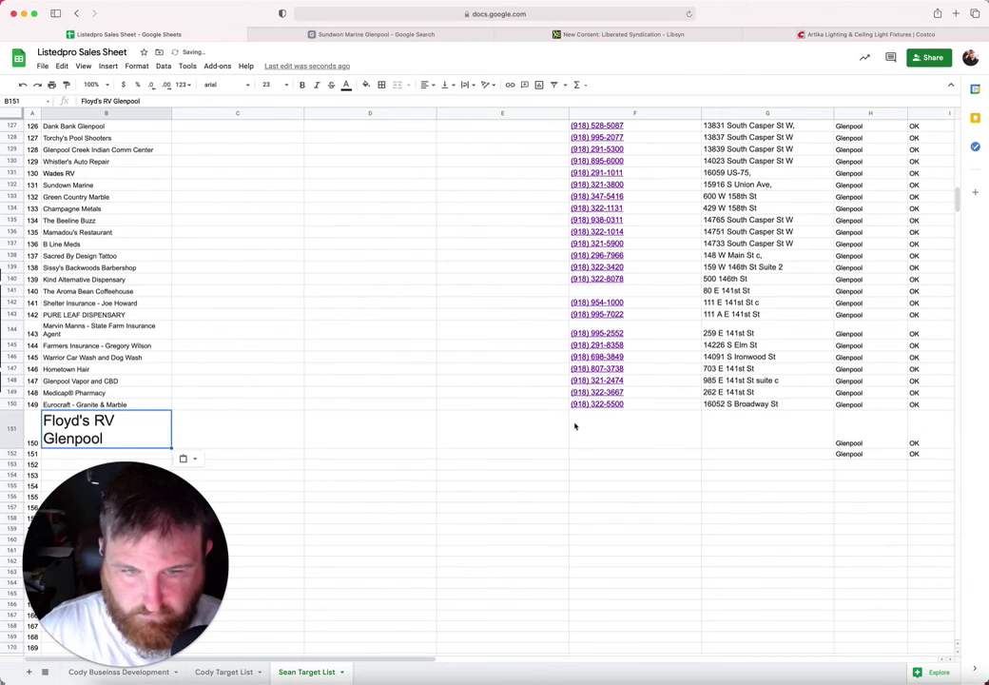
click(582, 434)
click(400, 35)
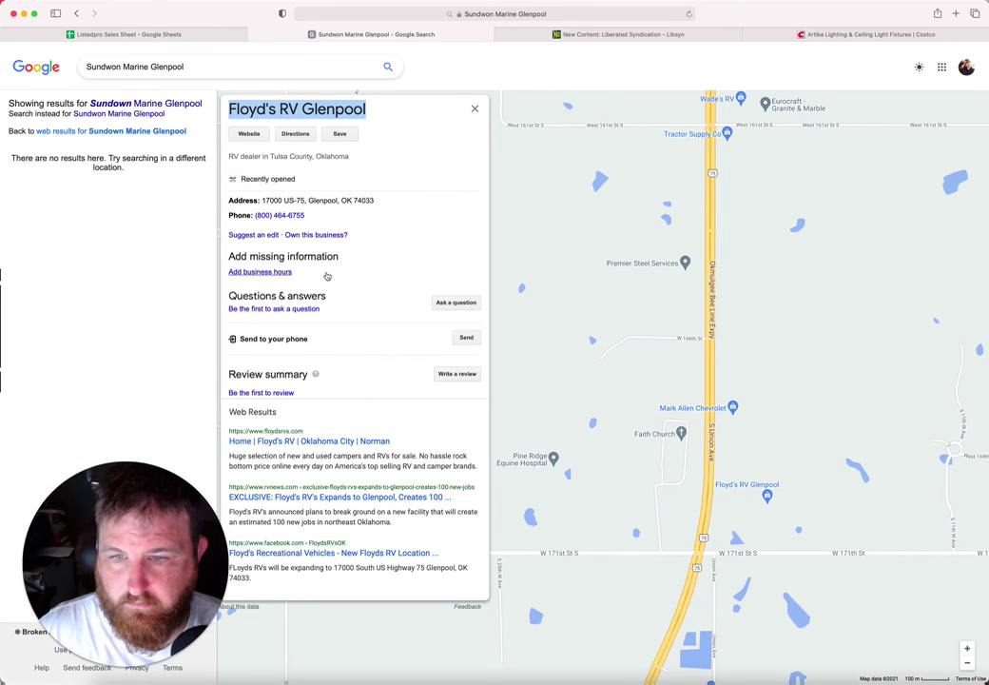
drag(306, 216, 254, 217)
key(ctrl+c)
click(190, 34)
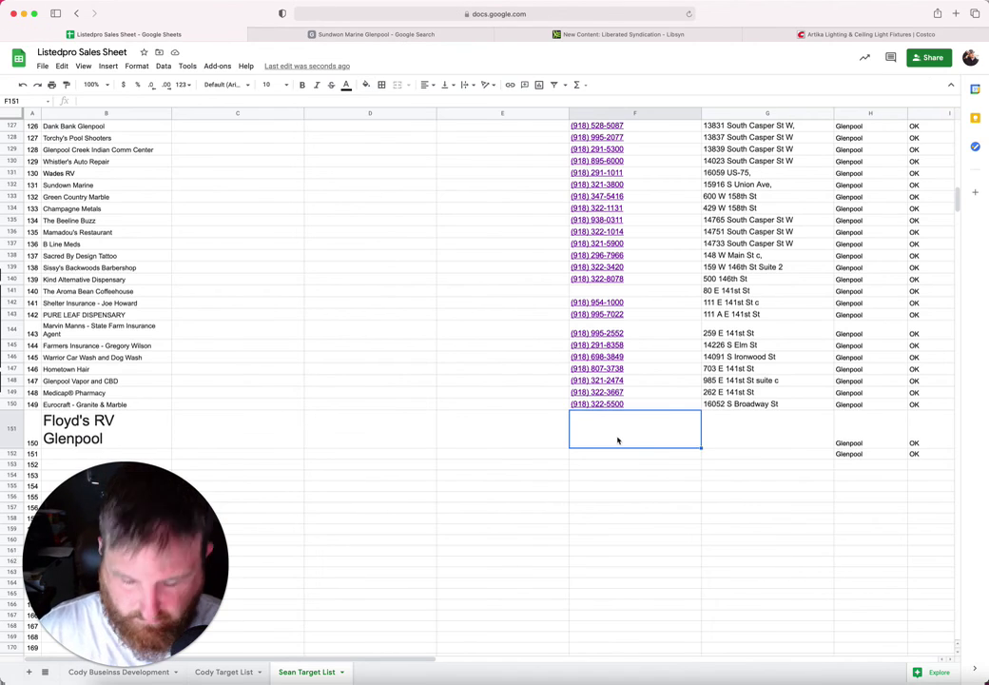
key(ctrl+v)
key(Tab)
click(302, 36)
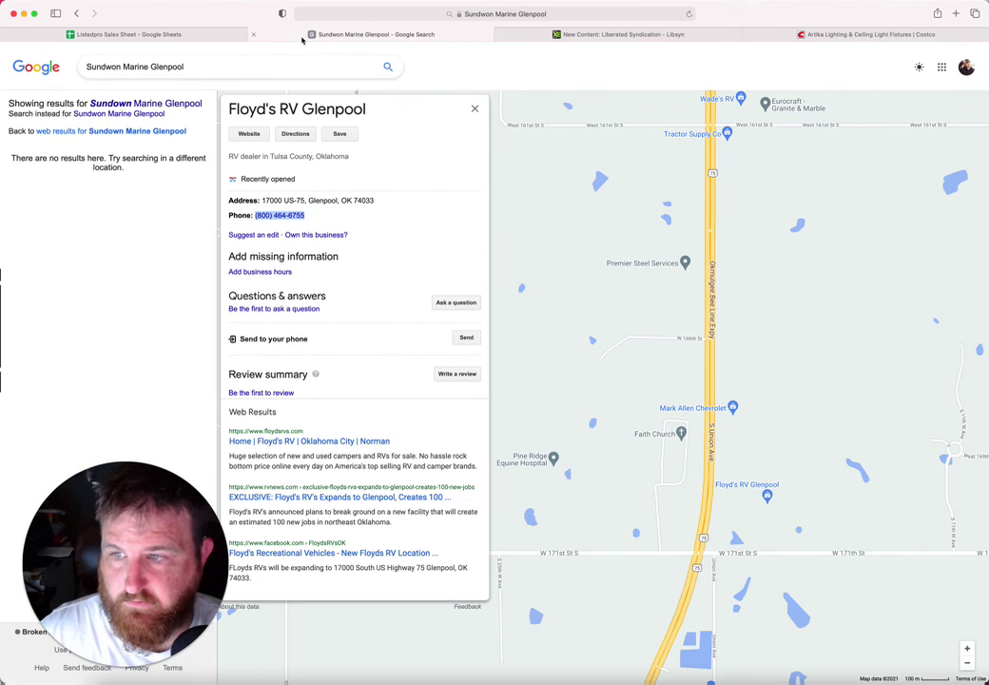
drag(305, 201, 260, 200)
key(ctrl+c)
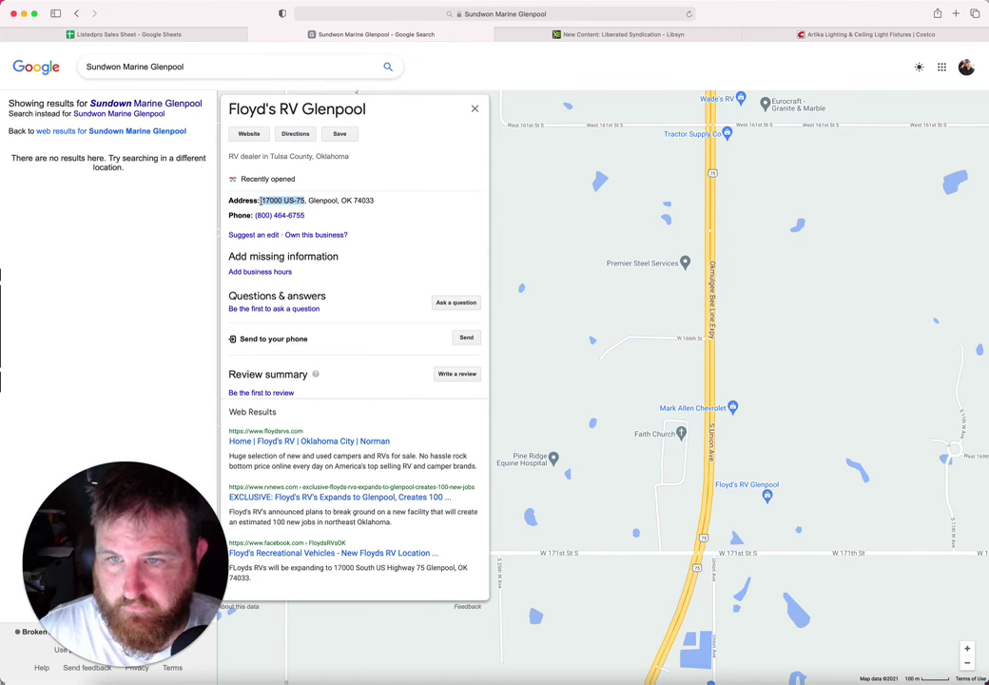
click(188, 36)
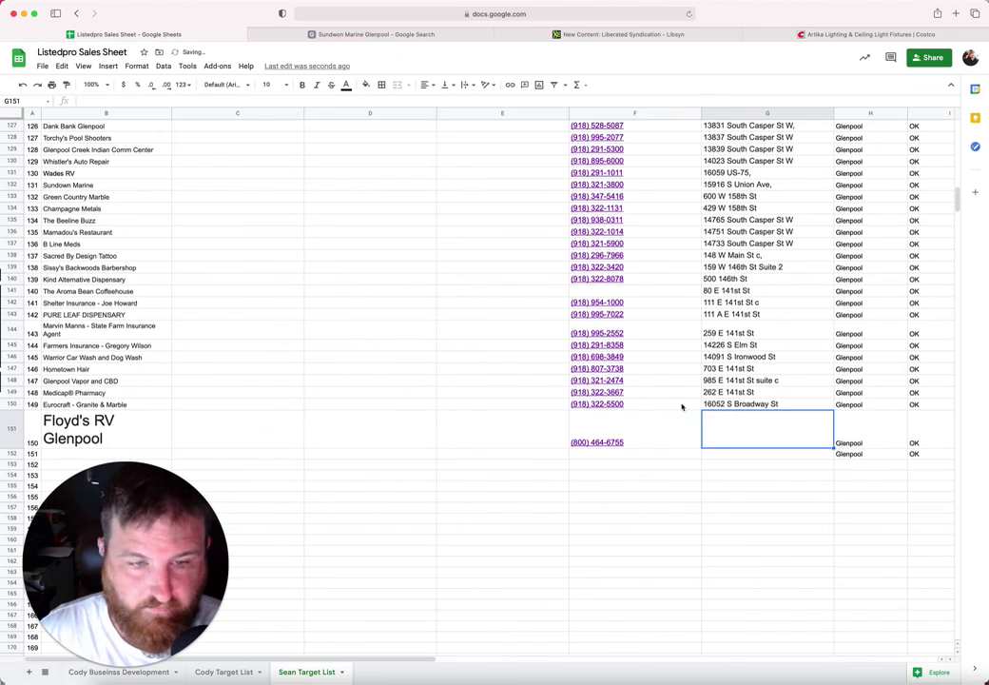
key(ctrl+v)
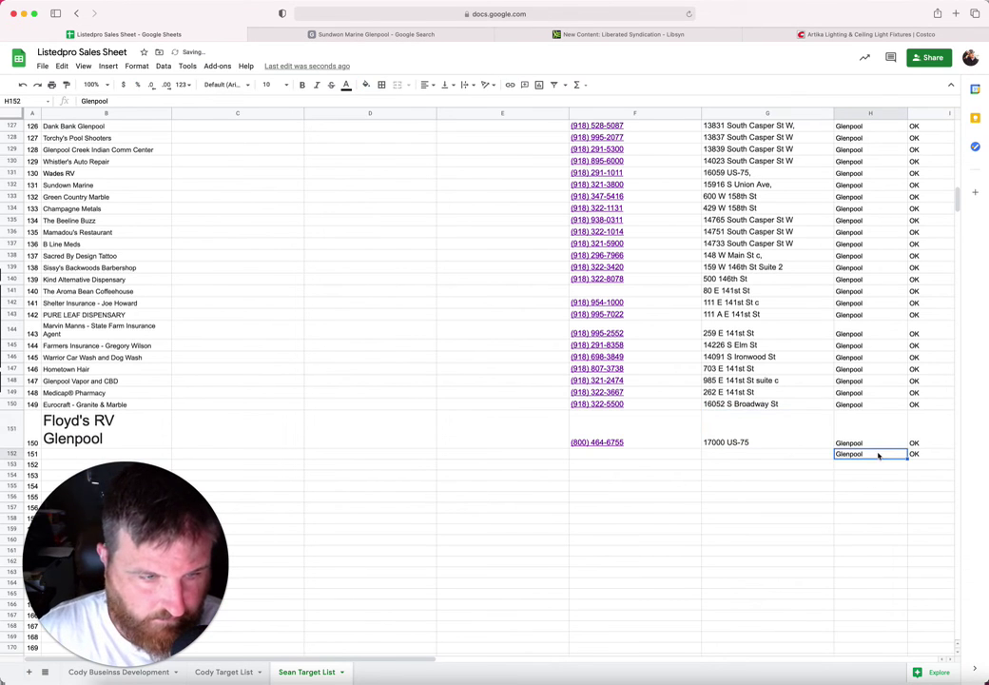
Step: Clear the stray Glenpool, OK and 74033 values from row 152
key(Right)
key(Delete)
key(Right)
key(Delete)
key(Left)
key(Left)
key(Delete)
key(Left)
key(Left)
key(Left)
key(Left)
key(Left)
key(Left)
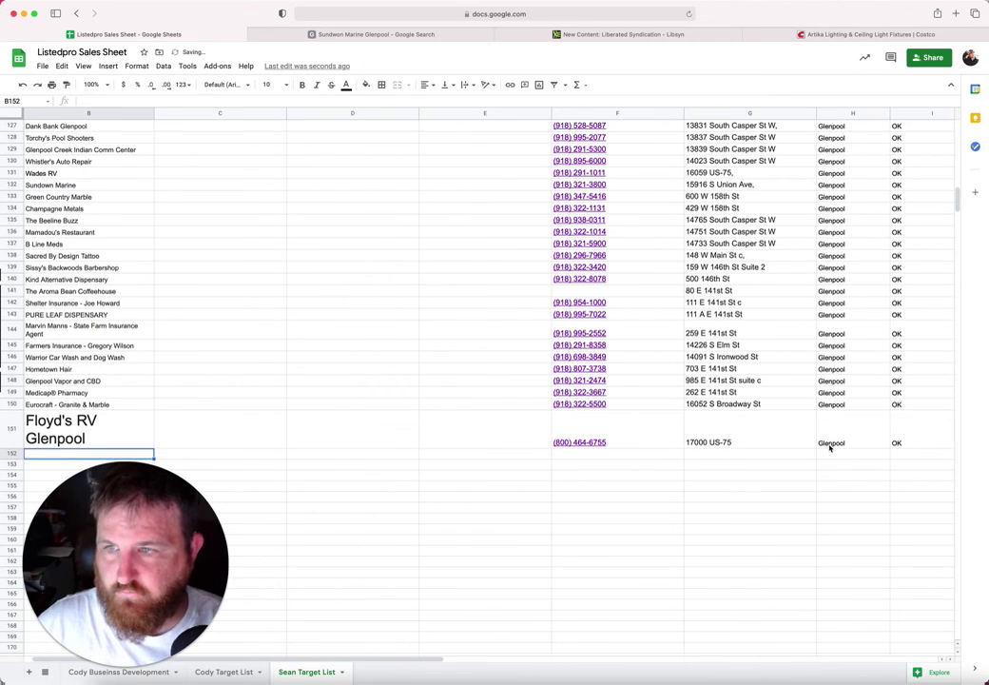
click(118, 429)
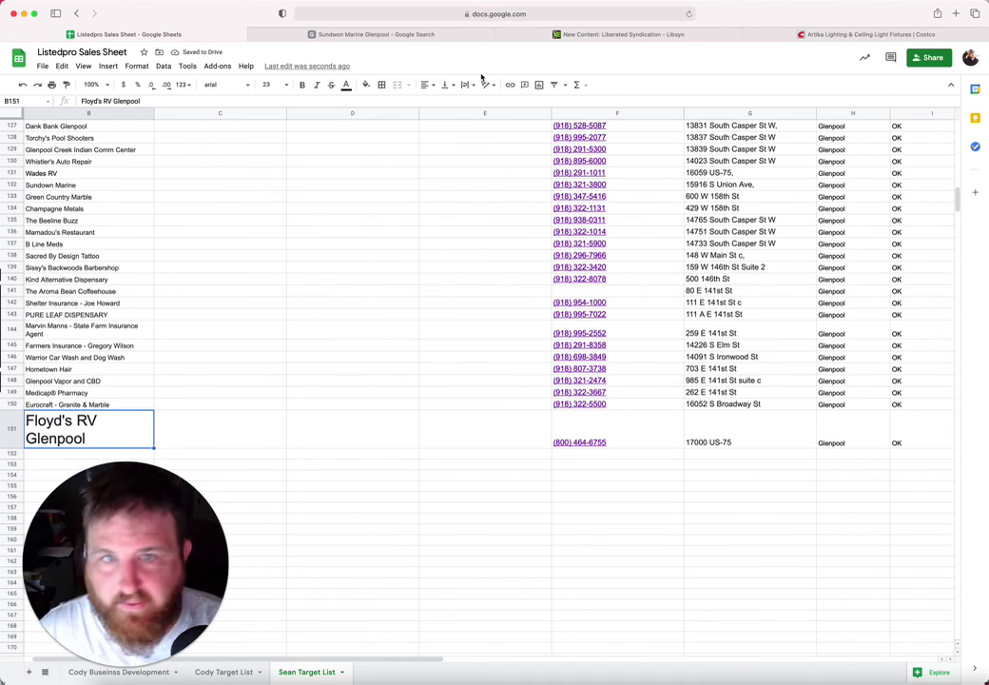
click(267, 84)
Step: Set the Floyd's RV Glenpool name in B151 to font size 10 and review the list
click(267, 168)
click(216, 299)
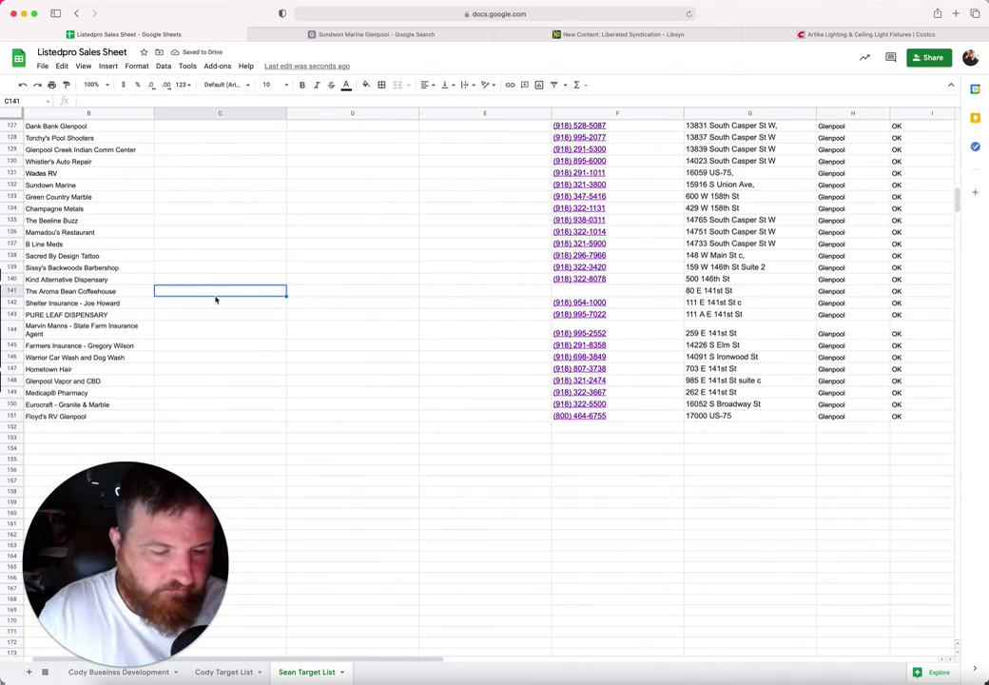
scroll(369, 344, up, 20)
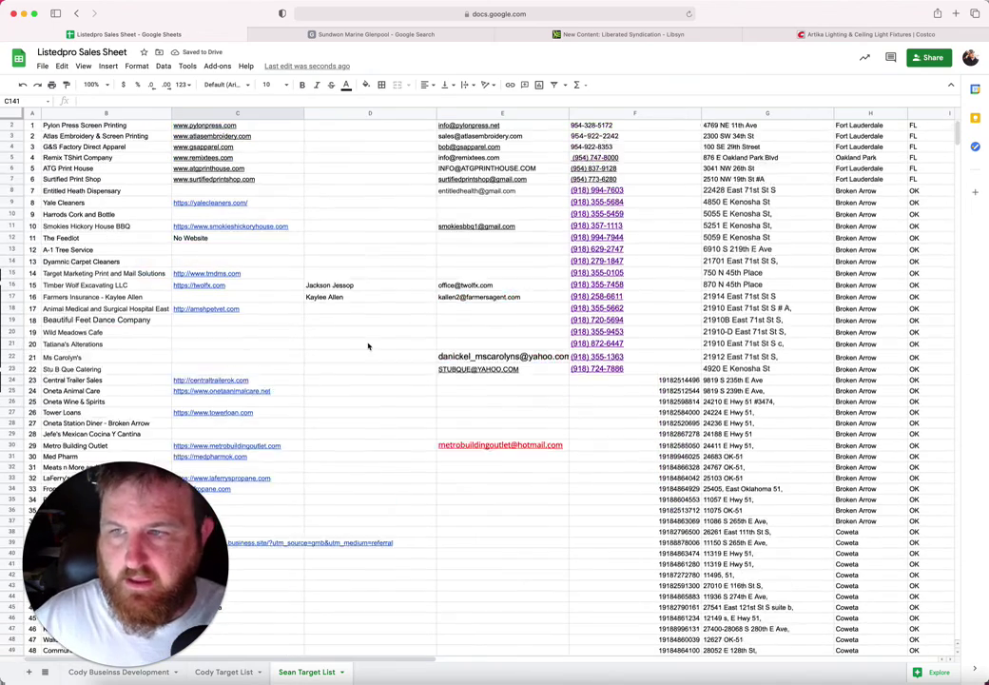
scroll(369, 345, down, 20)
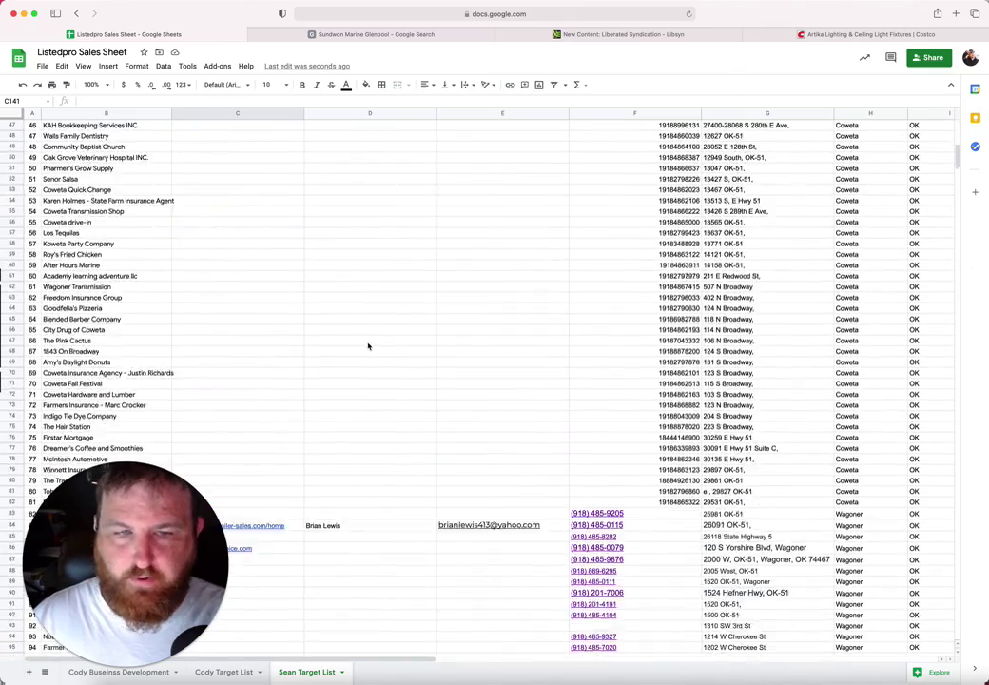
scroll(369, 342, down, 3)
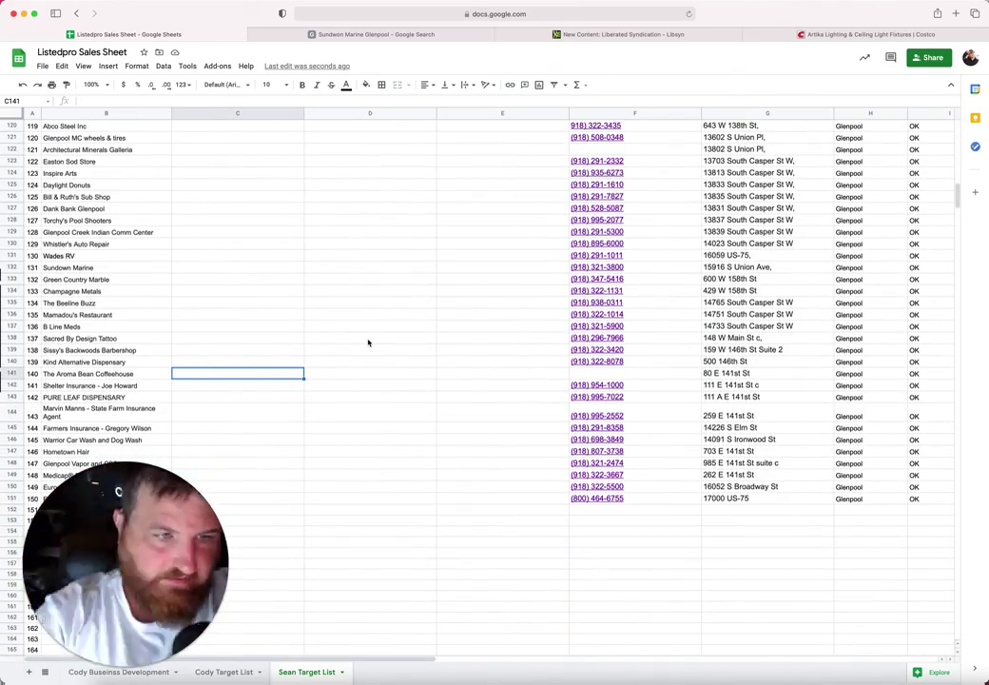
scroll(369, 343, up, 20)
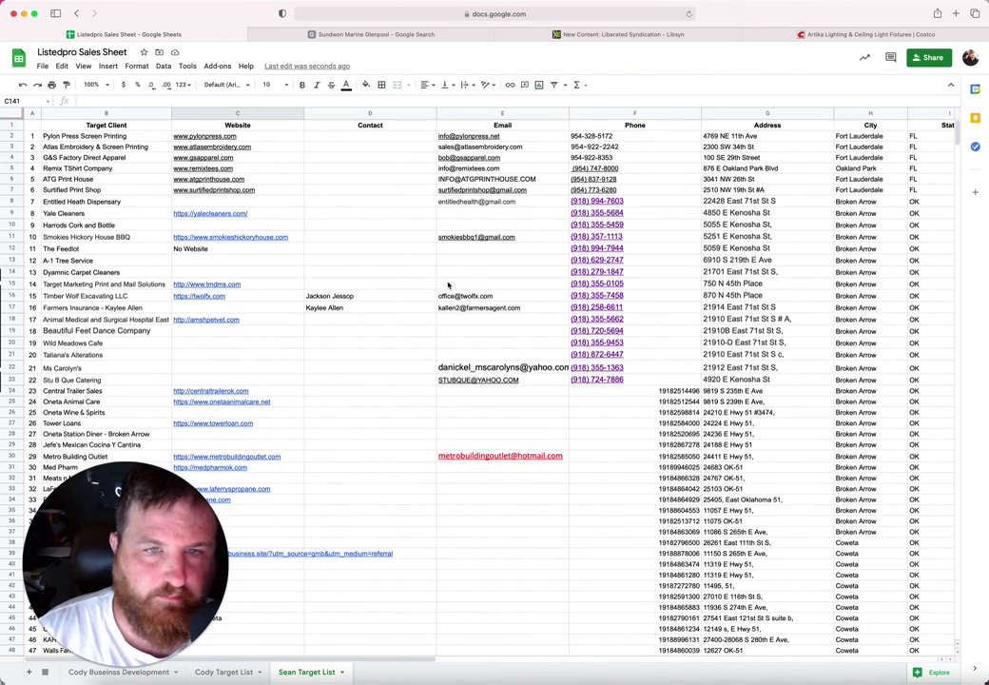
mouse_move(463, 194)
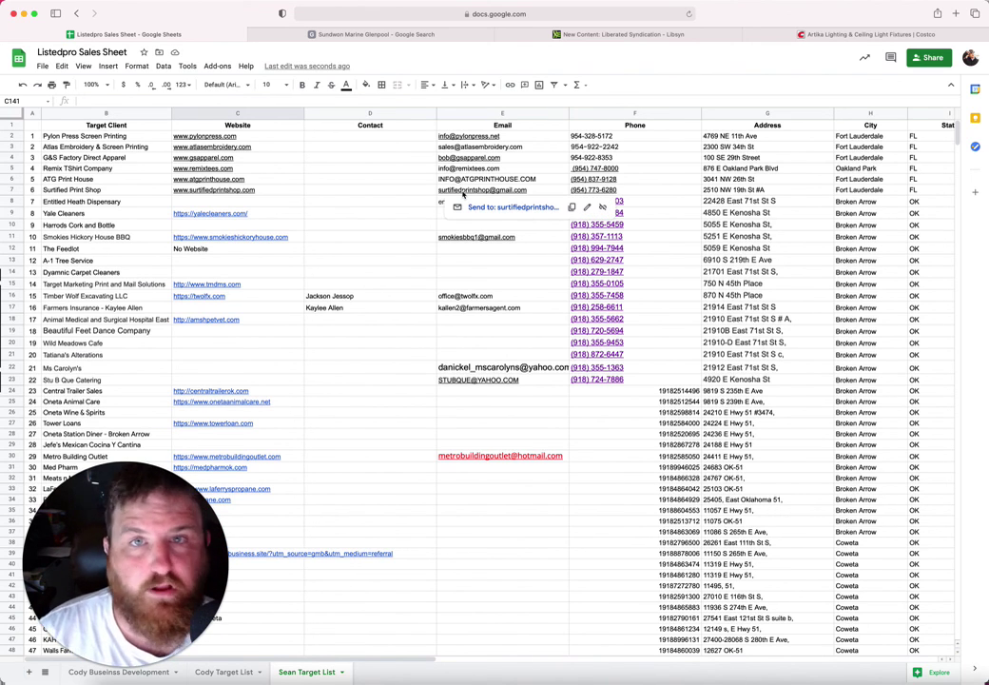